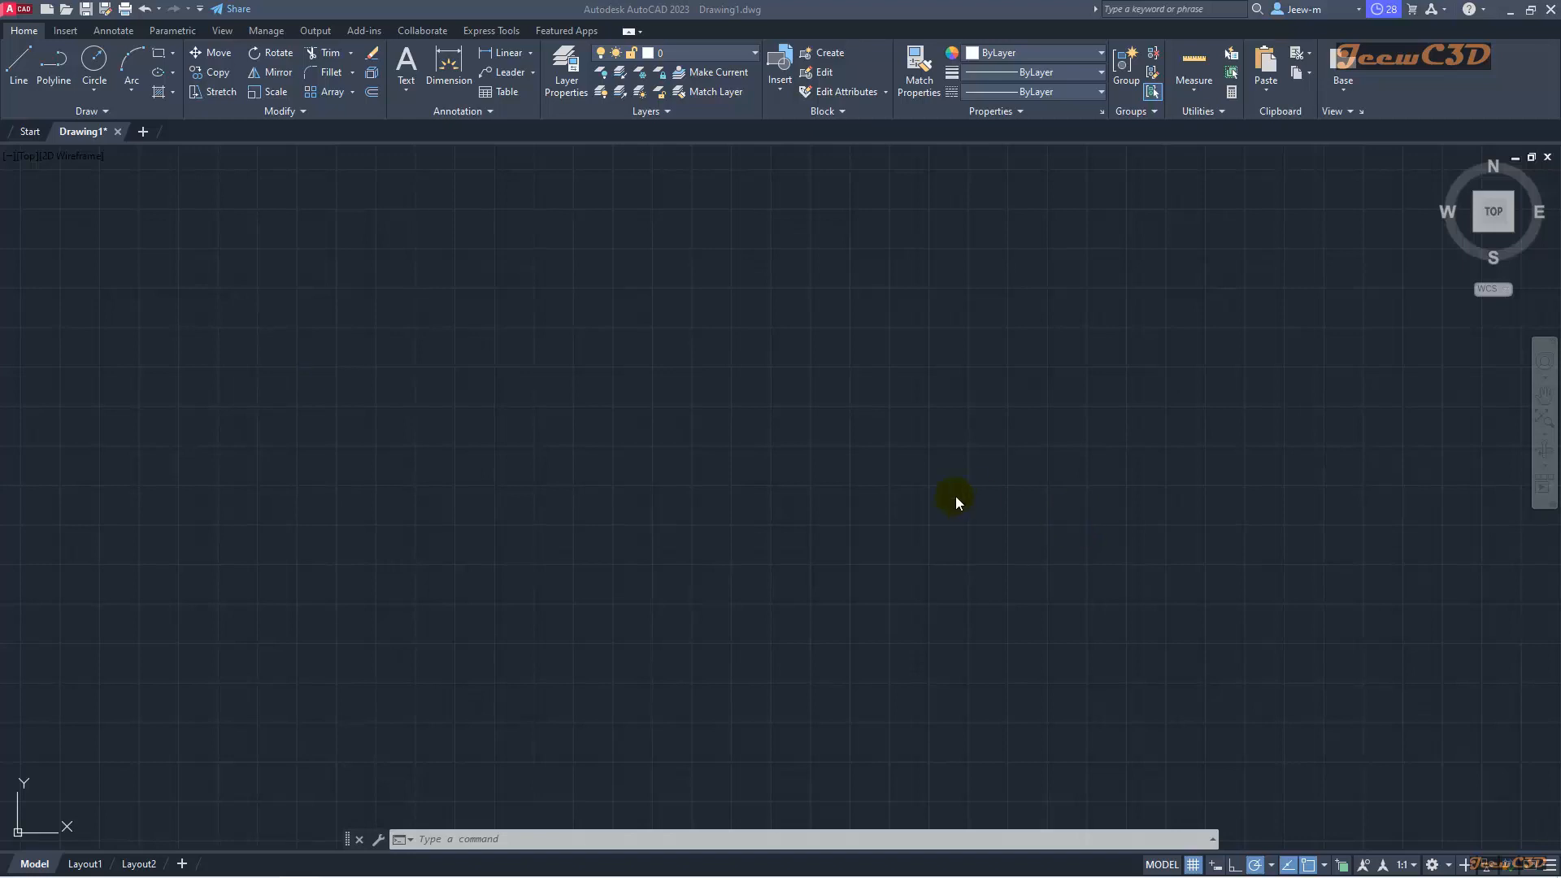
Step: Set the uniform background of the 2D model space to White in the drawing window colors
right_click(909, 381)
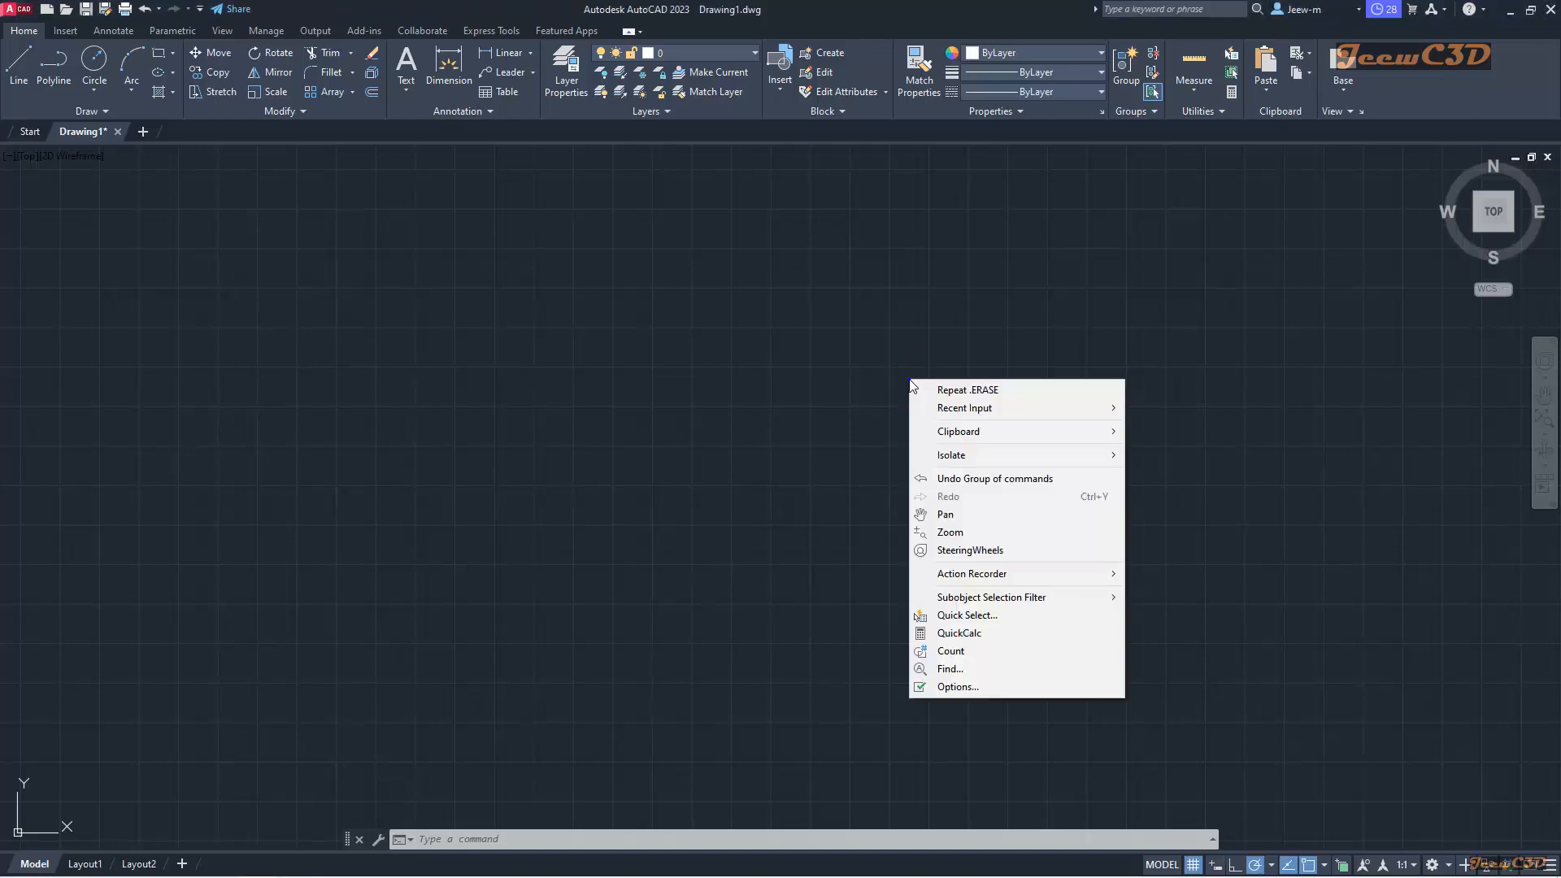
left_click(958, 687)
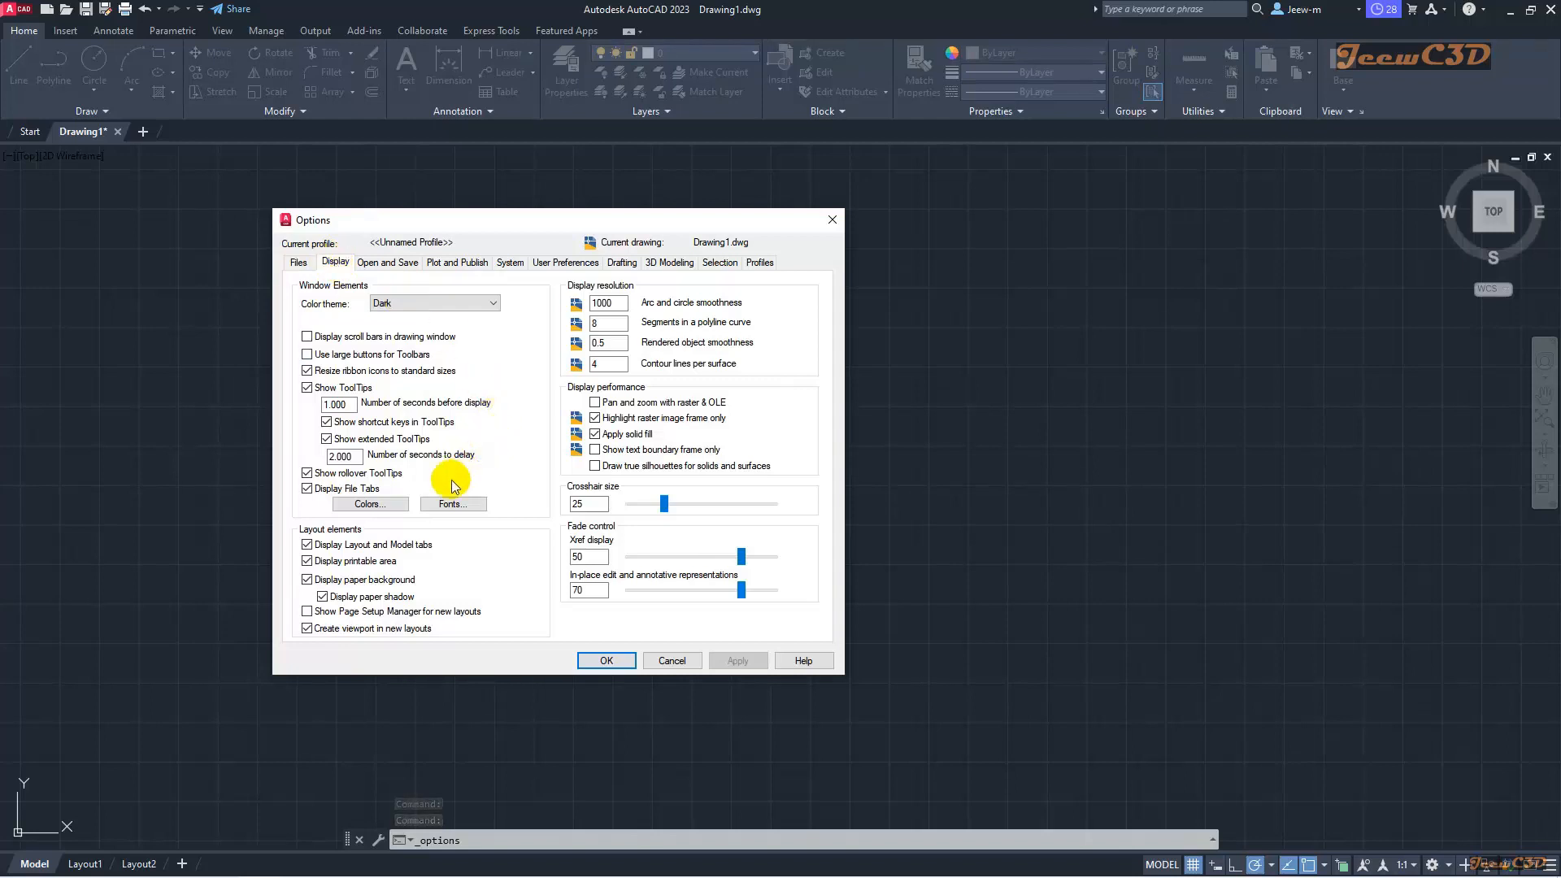
left_click(367, 505)
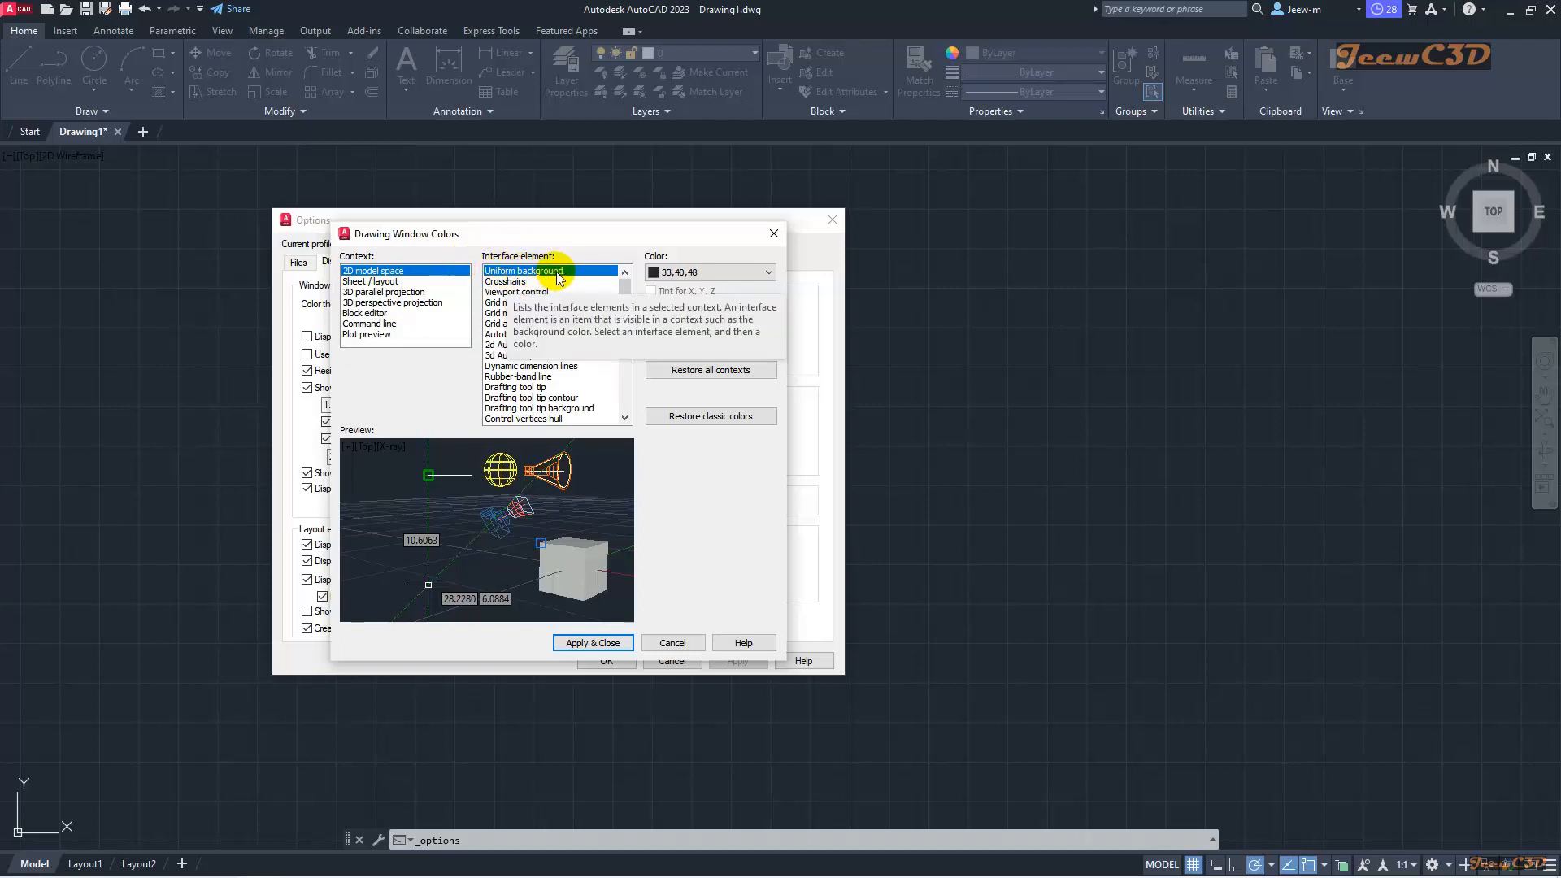
left_click(740, 275)
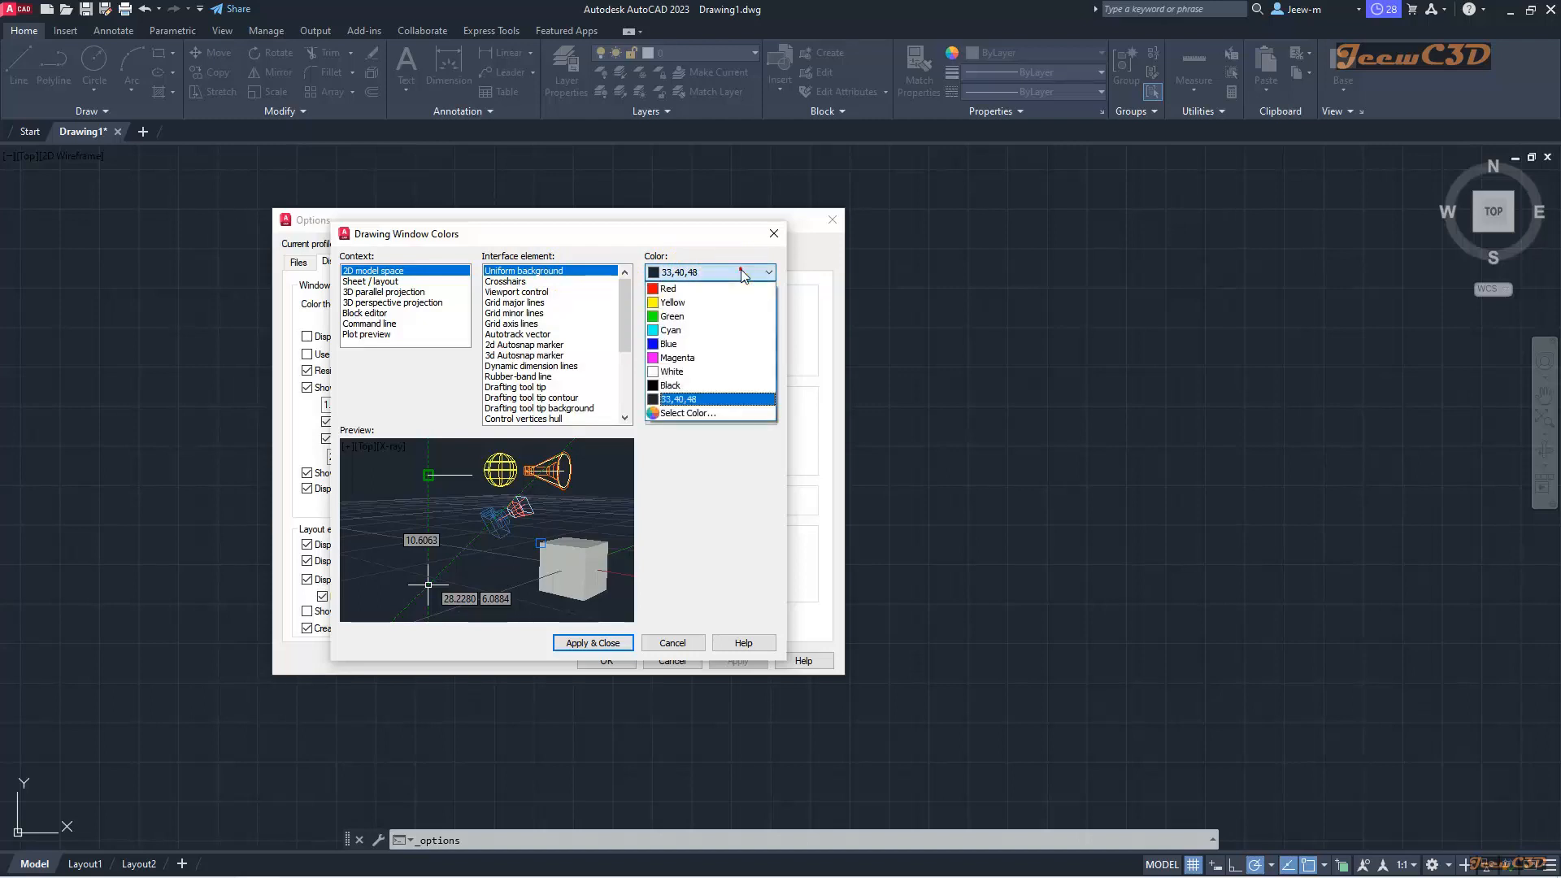
left_click(702, 374)
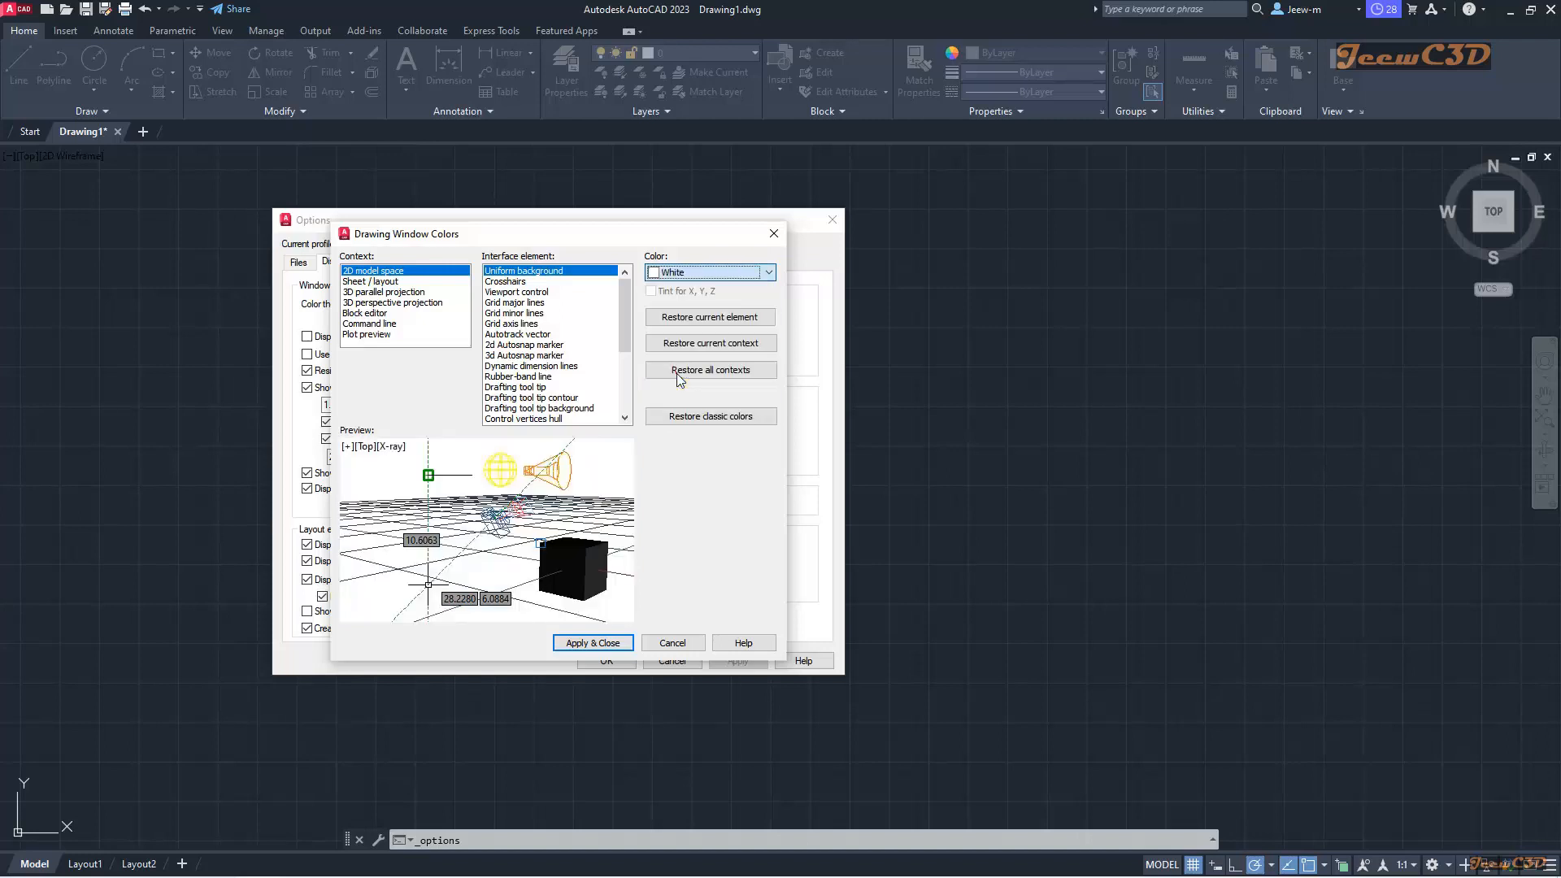
left_click(592, 643)
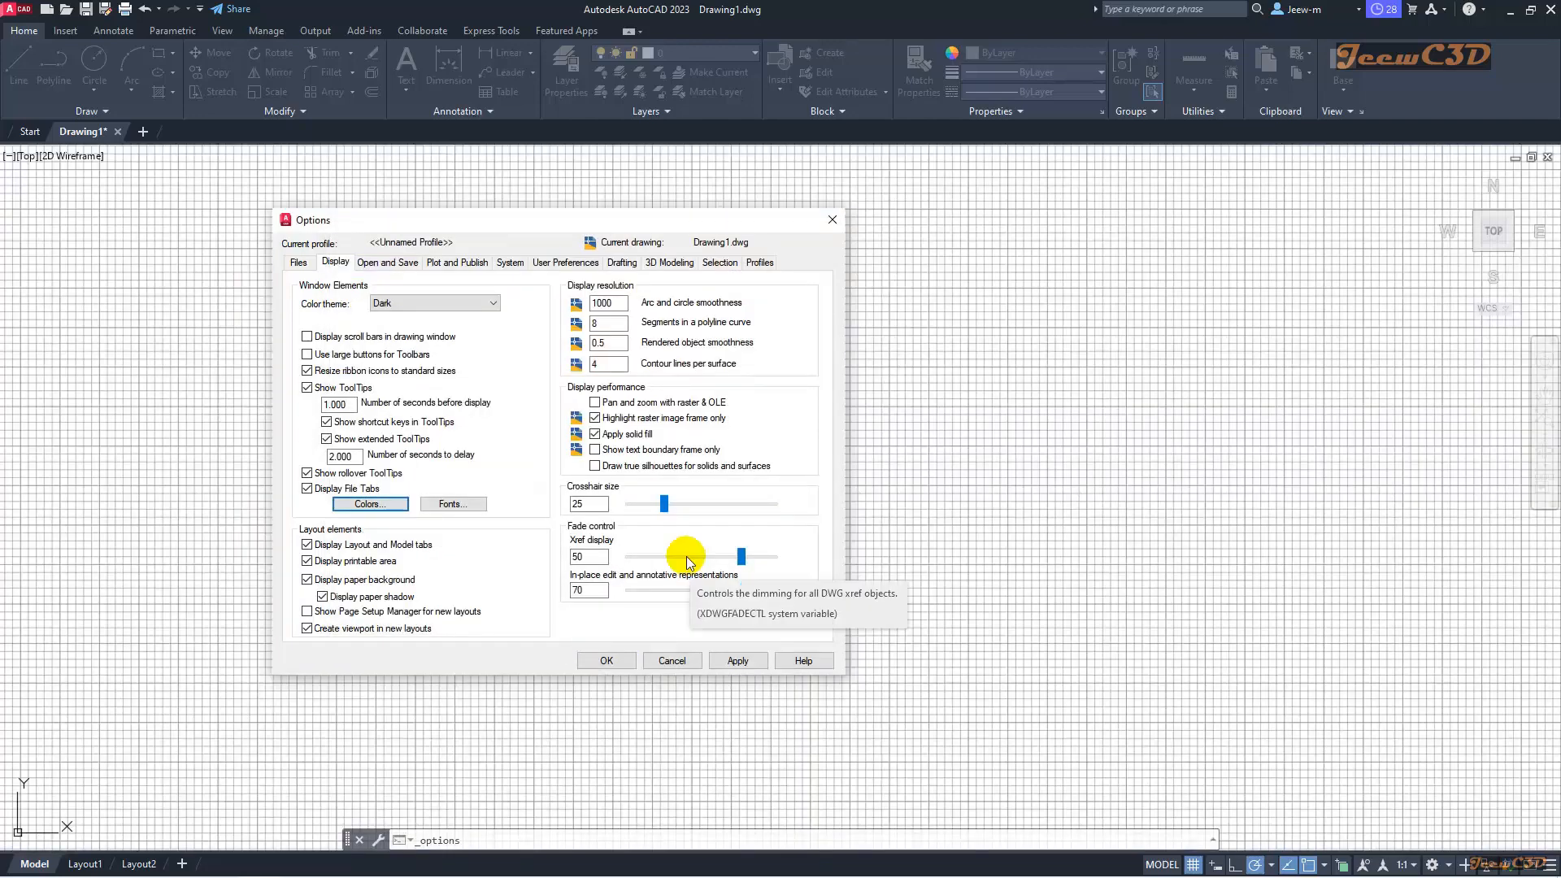
Step: Change the uniform background color of the 2D model space to Black
left_click(370, 504)
left_click(675, 273)
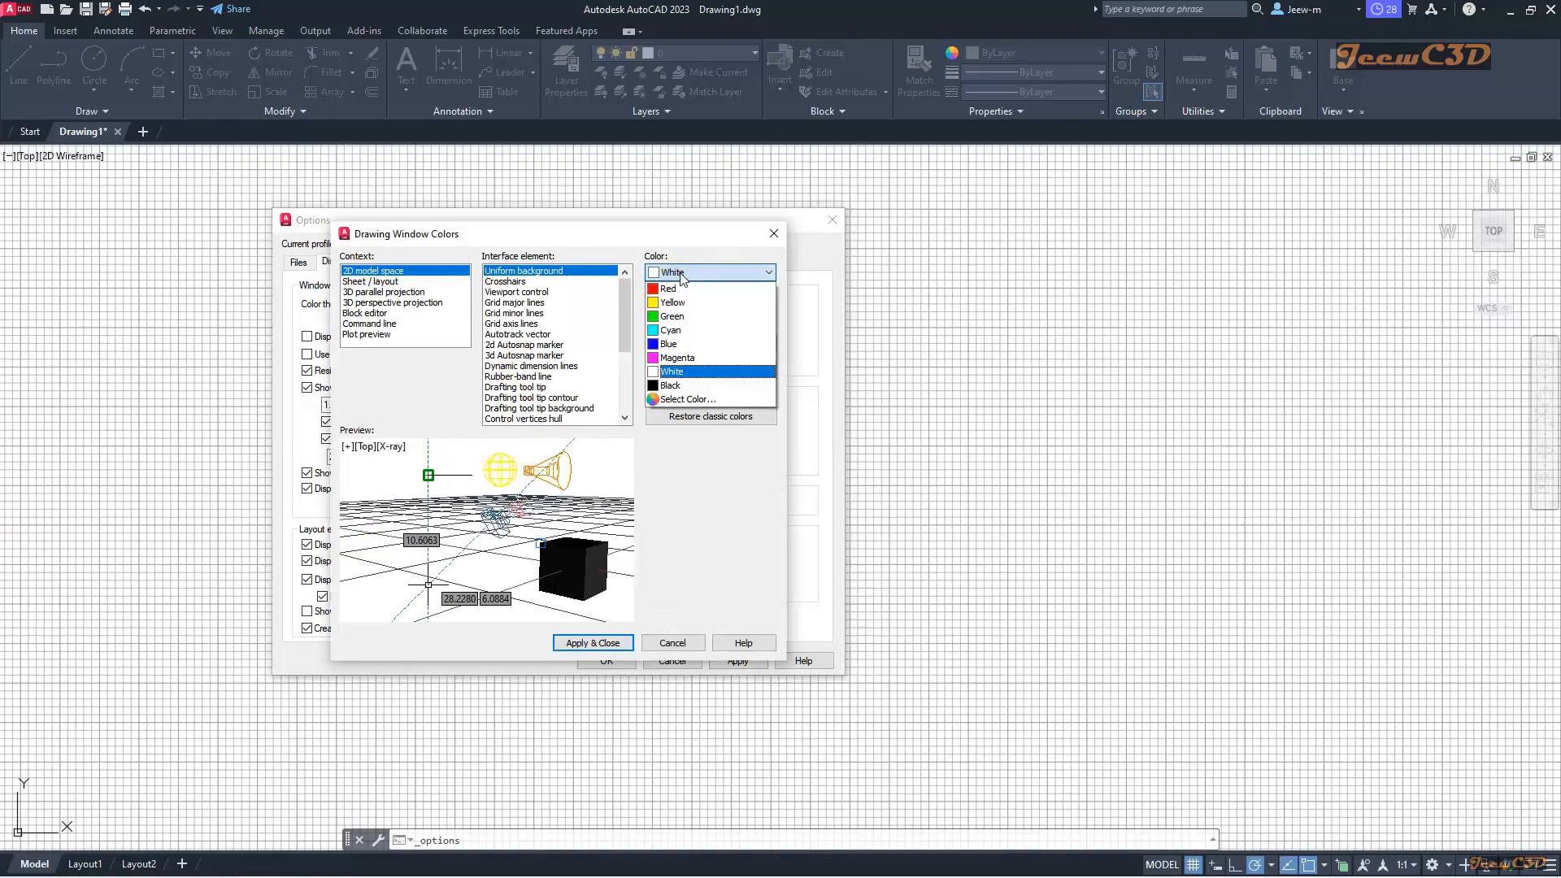
left_click(678, 387)
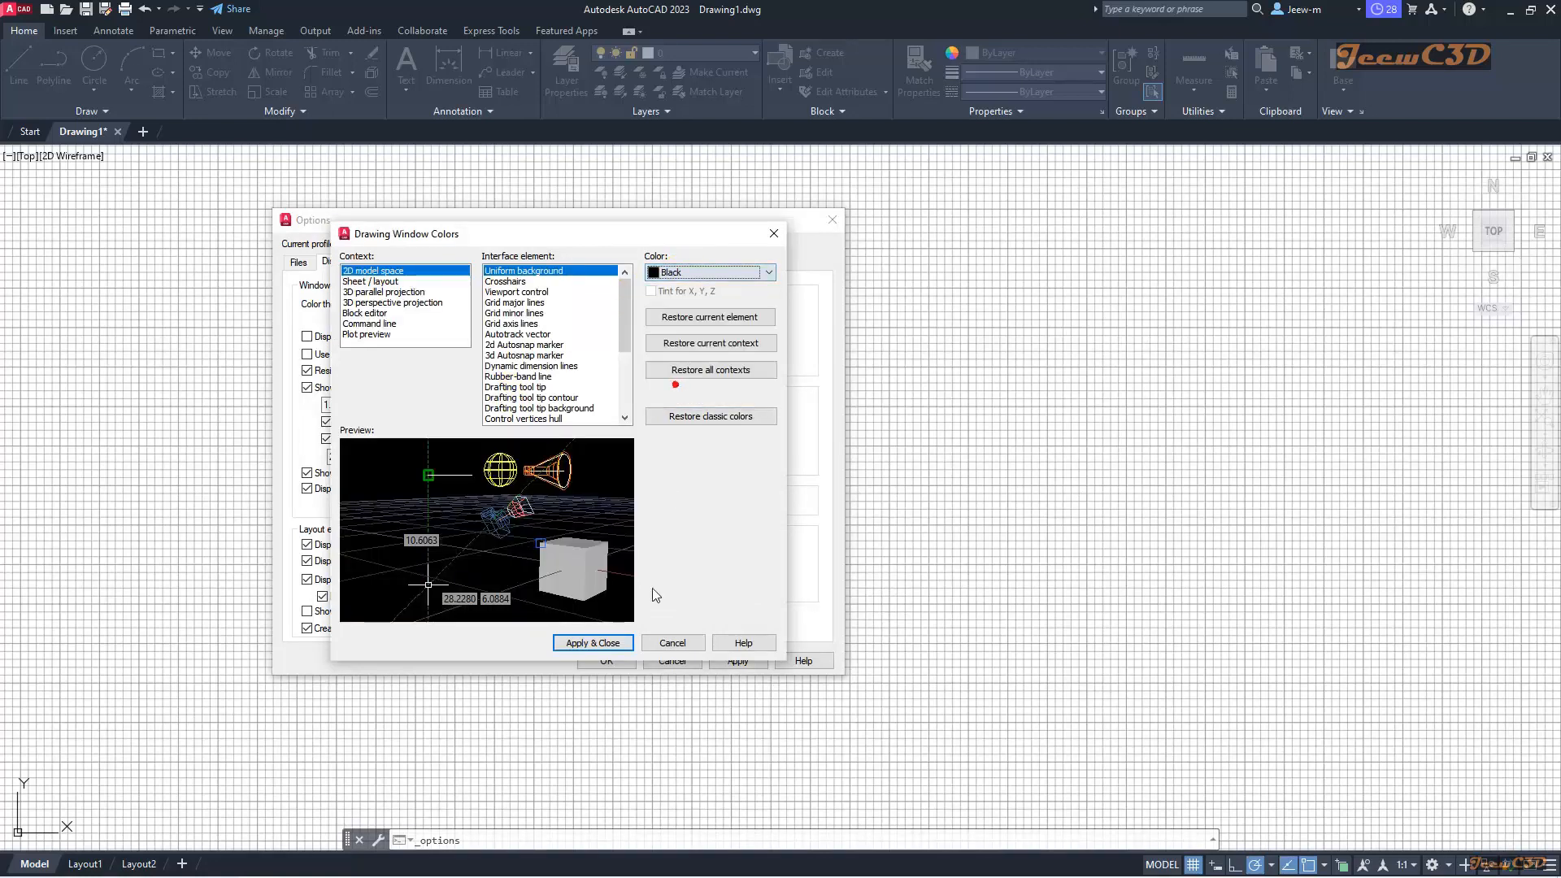
left_click(610, 642)
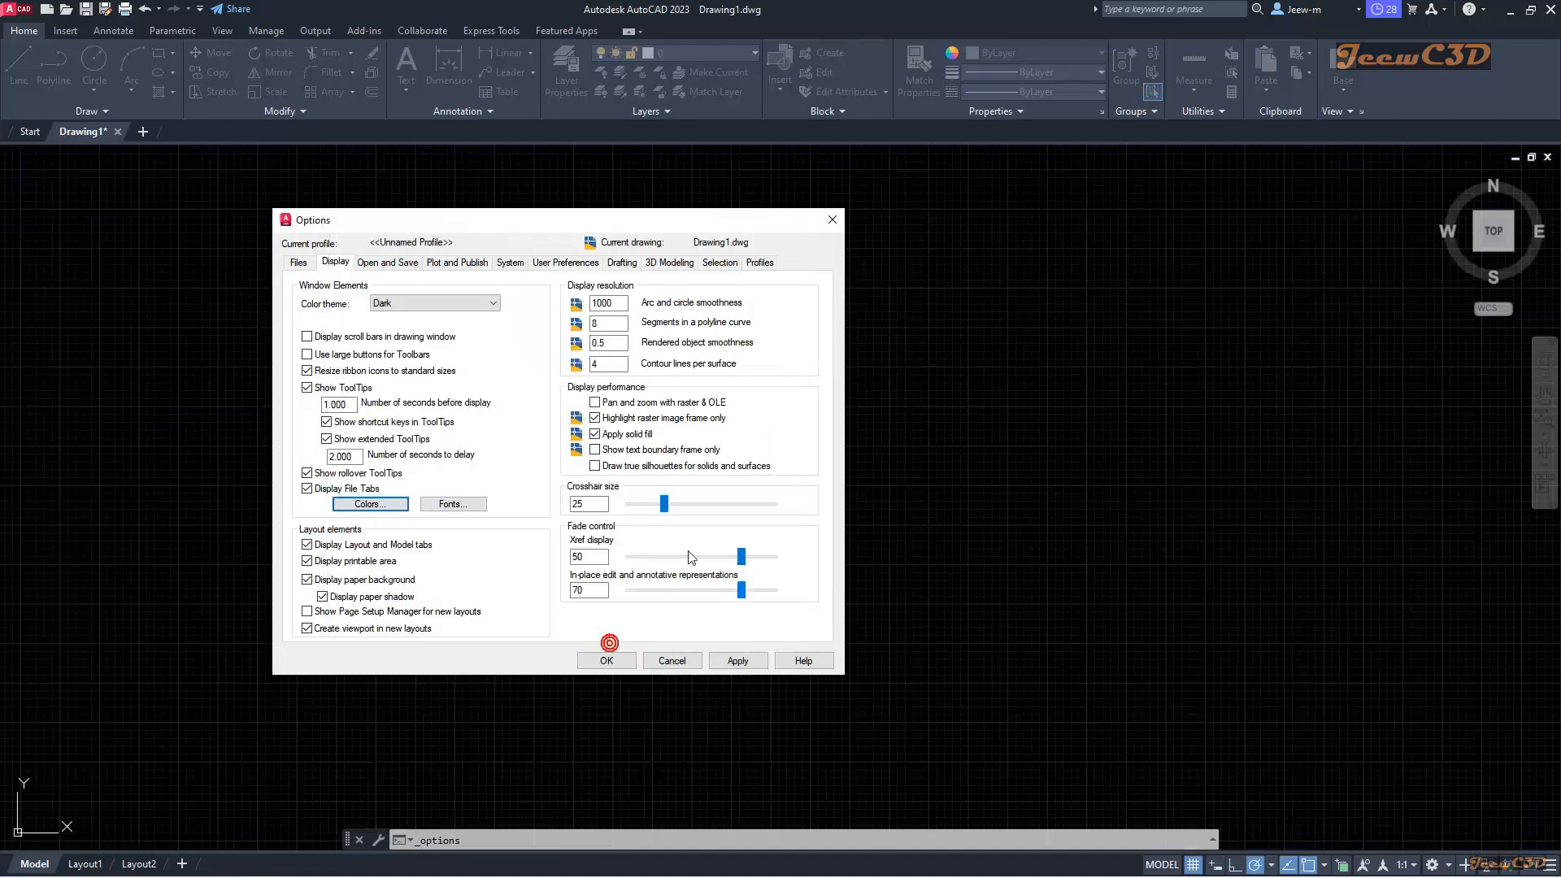
Step: Restore the default color of the 2D model space uniform background and close the options
left_click(385, 508)
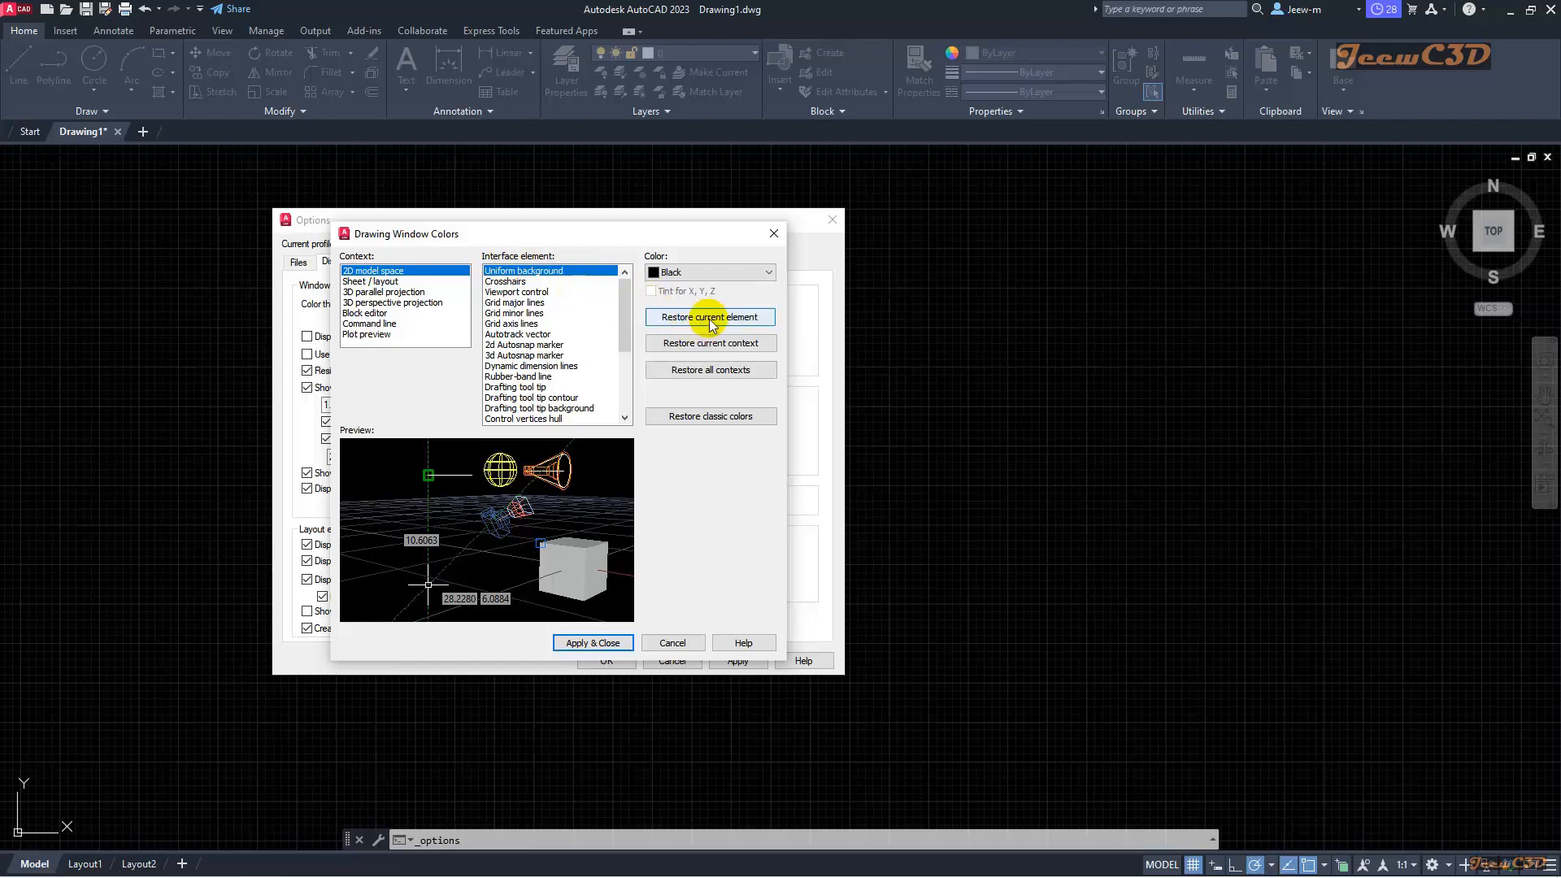
left_click(710, 319)
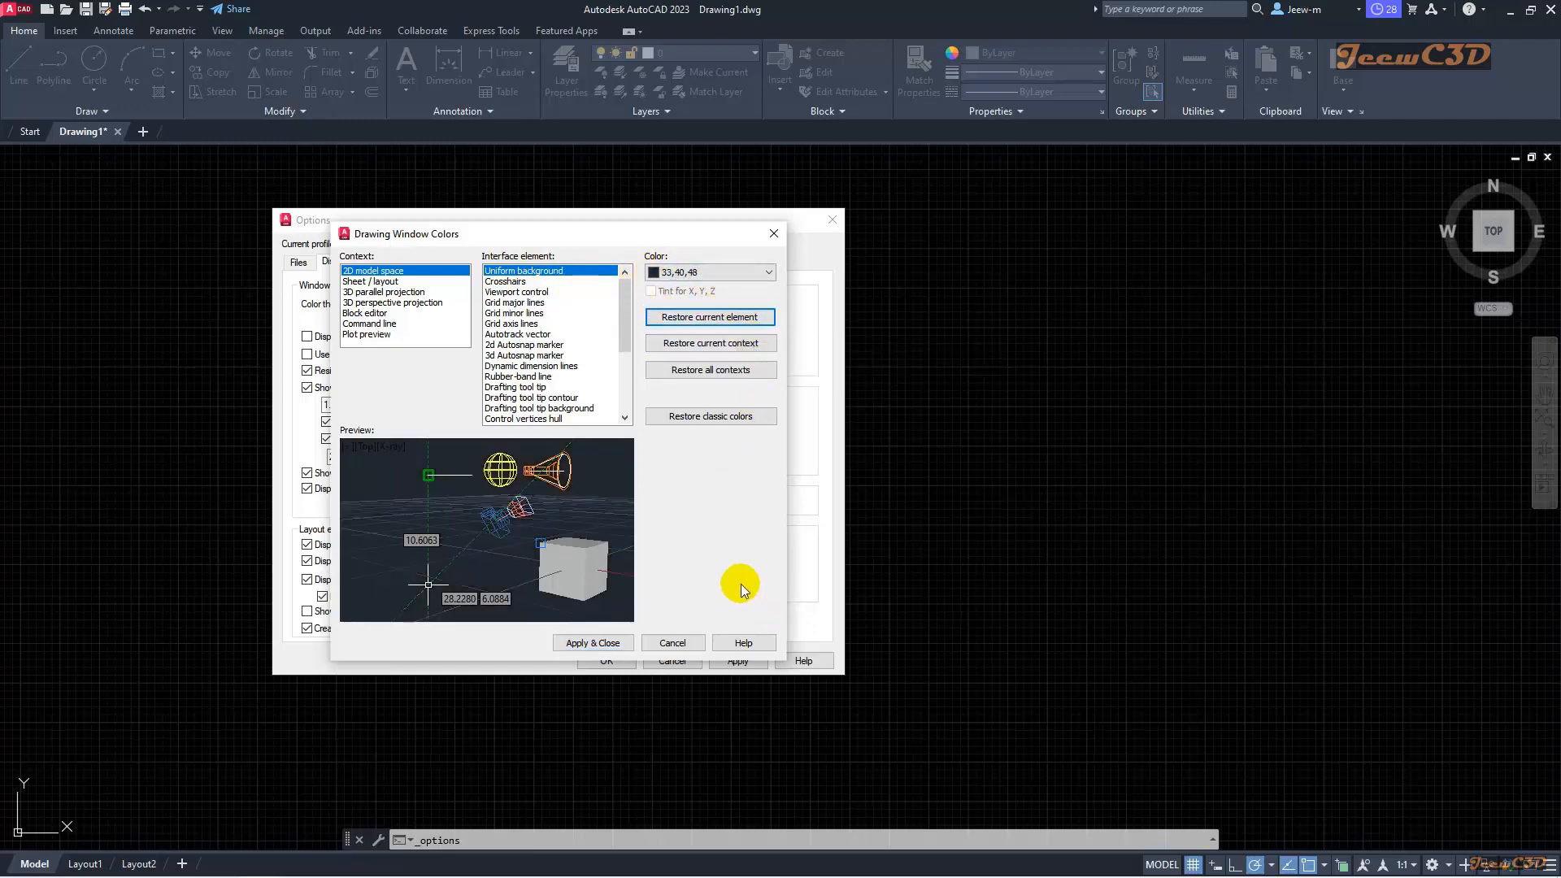
left_click(602, 643)
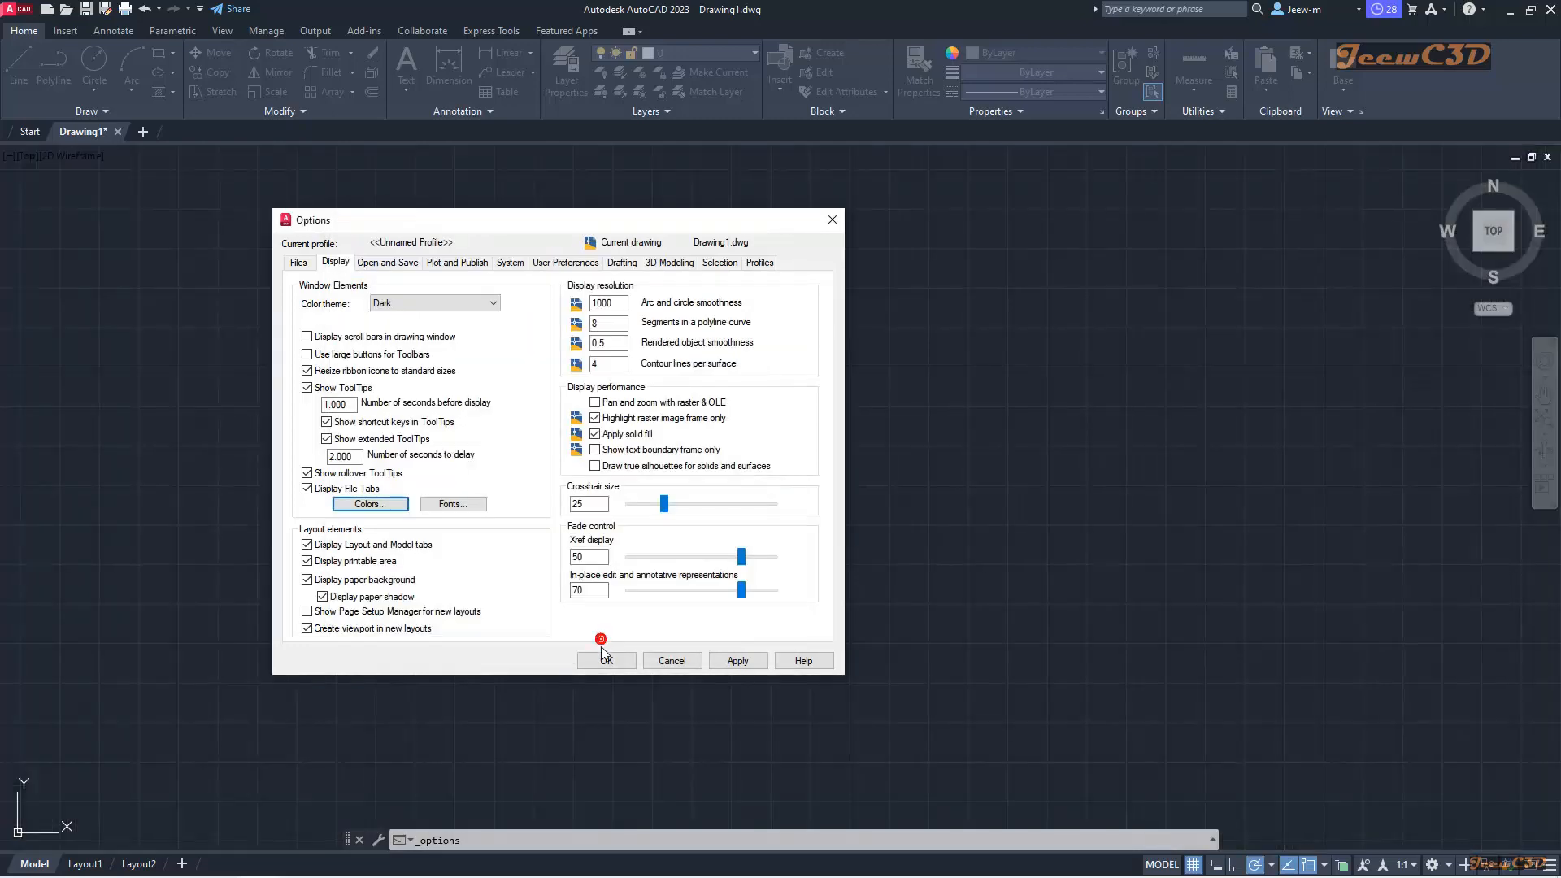
left_click(606, 661)
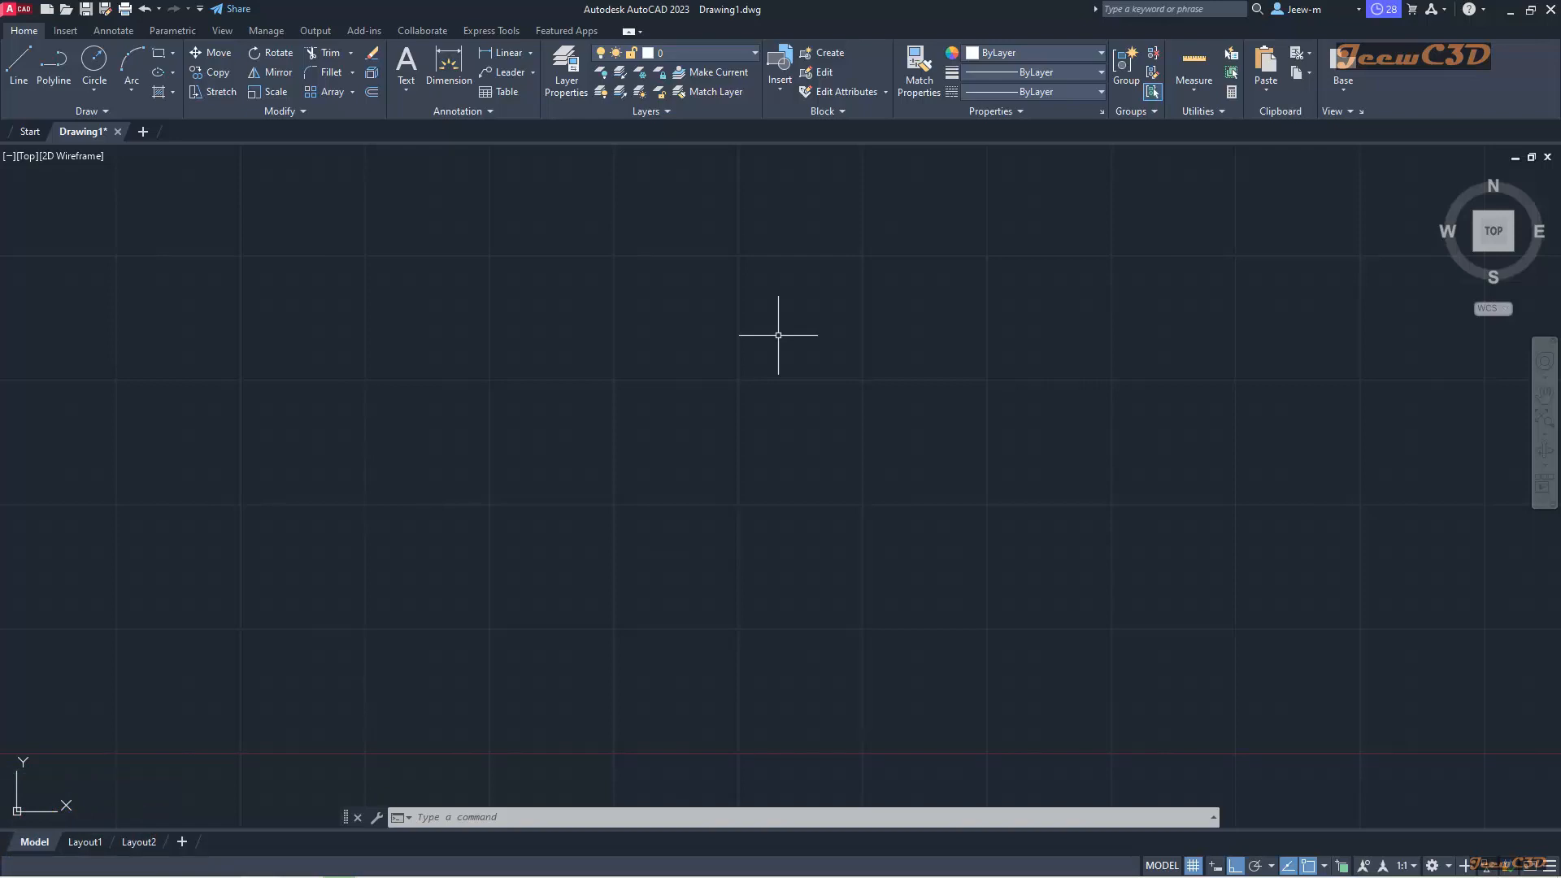
Step: Set the crosshair size to 25 in the display options and accept the change
right_click(778, 335)
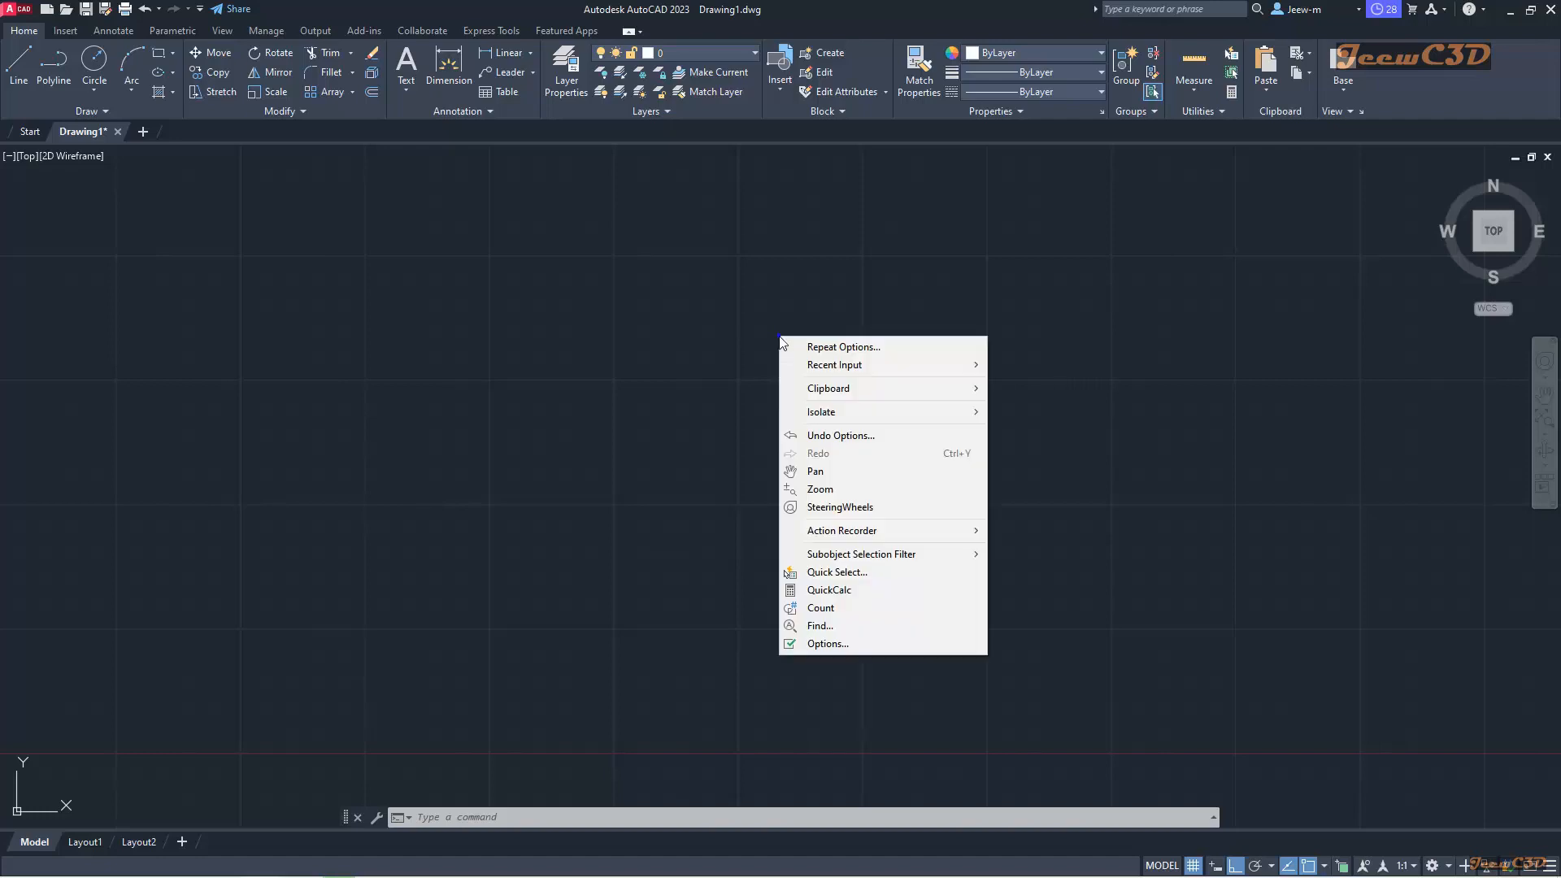
left_click(876, 645)
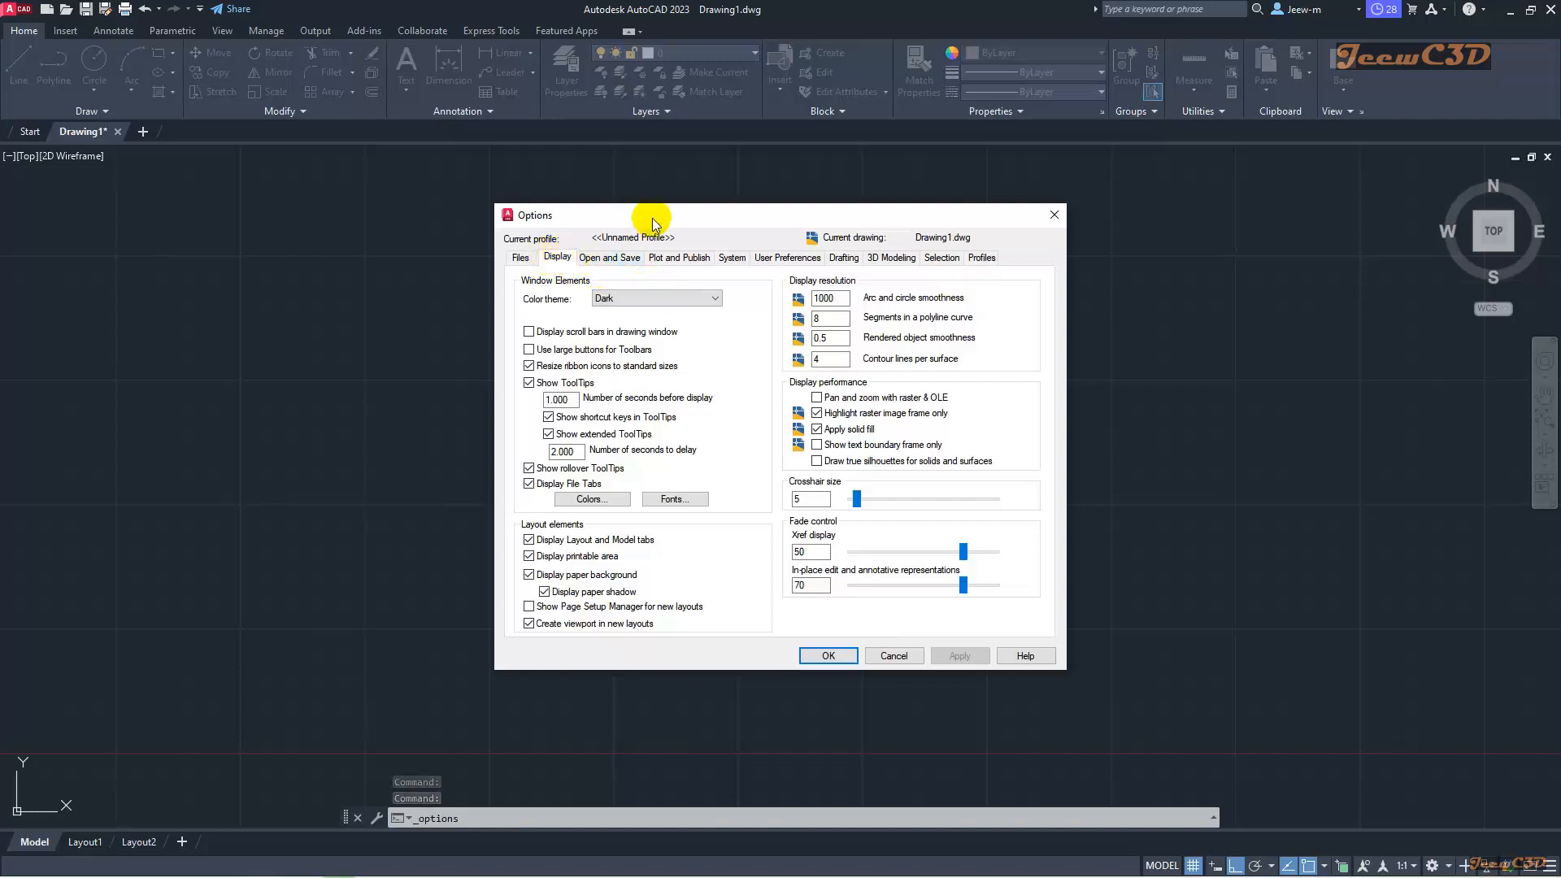
left_click_drag(660, 214, 438, 219)
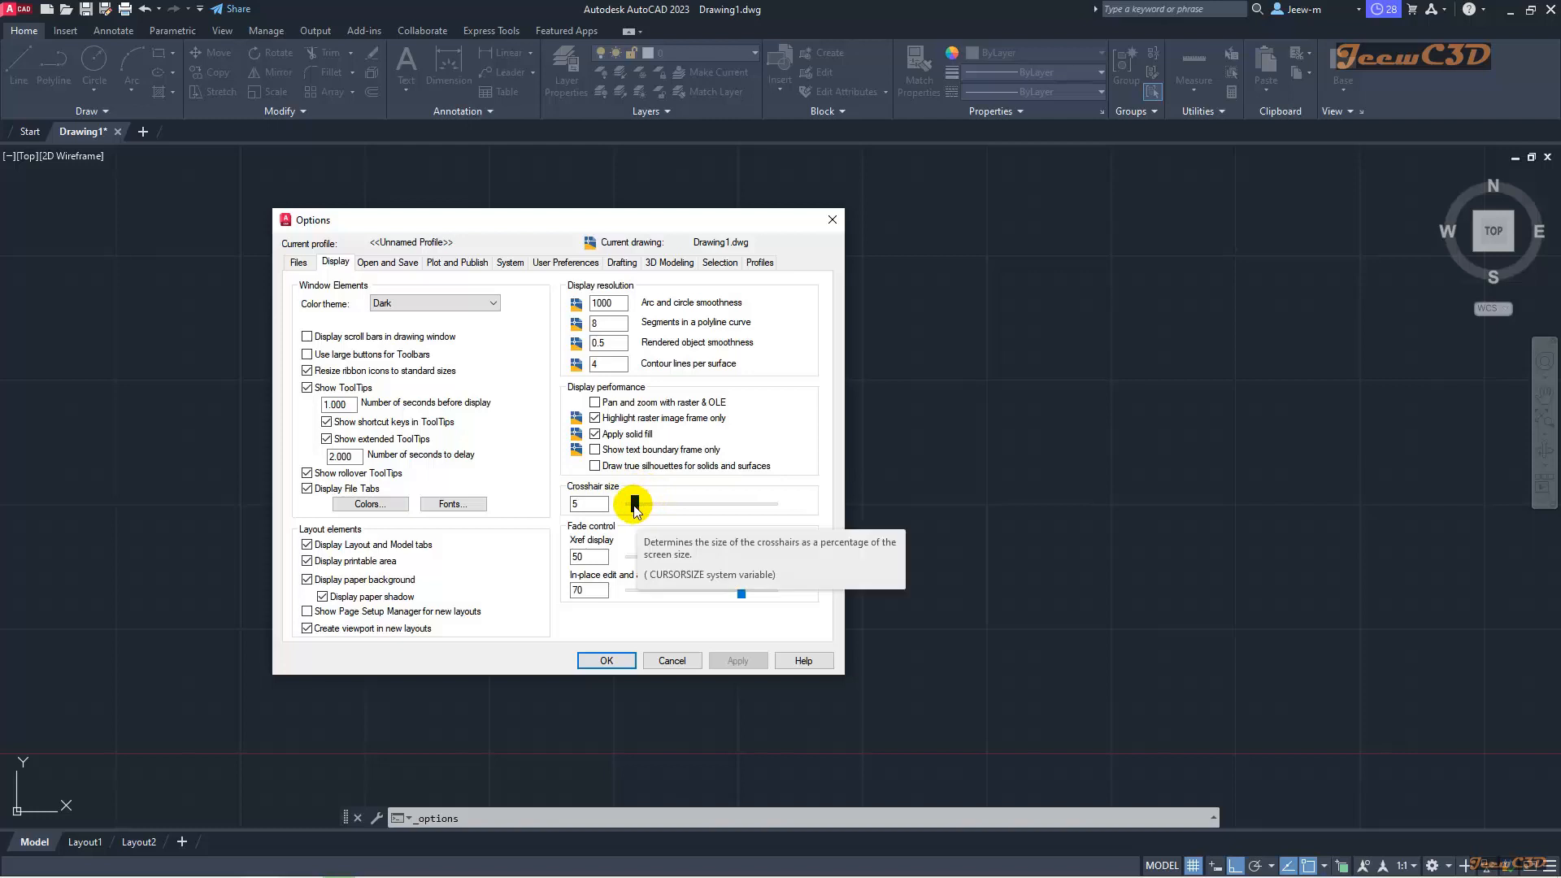
left_click_drag(635, 505, 663, 505)
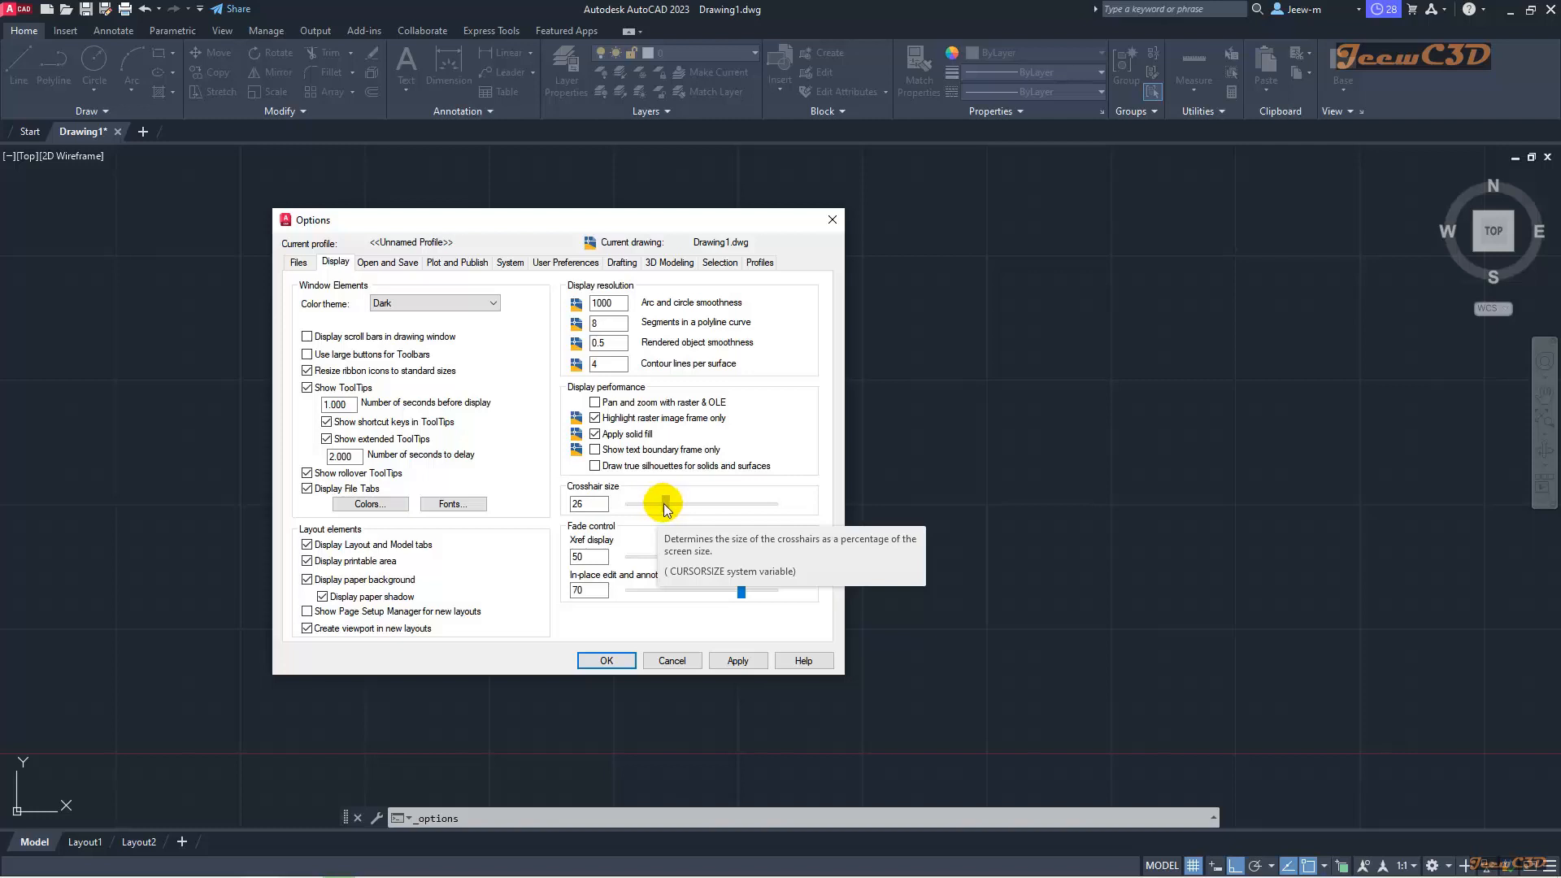
double_click(584, 504)
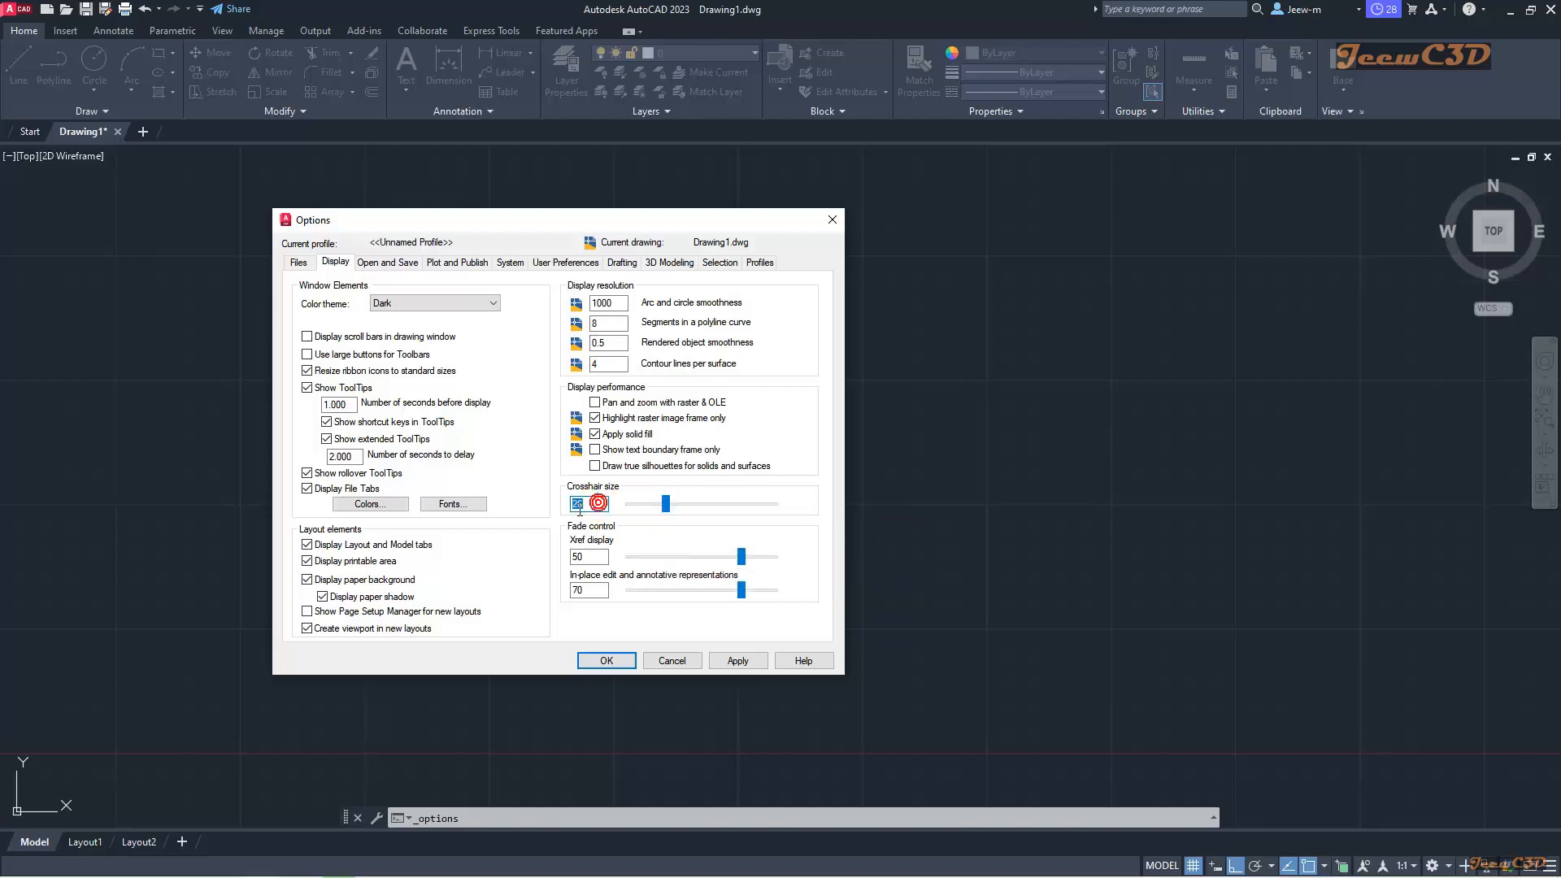
type("25")
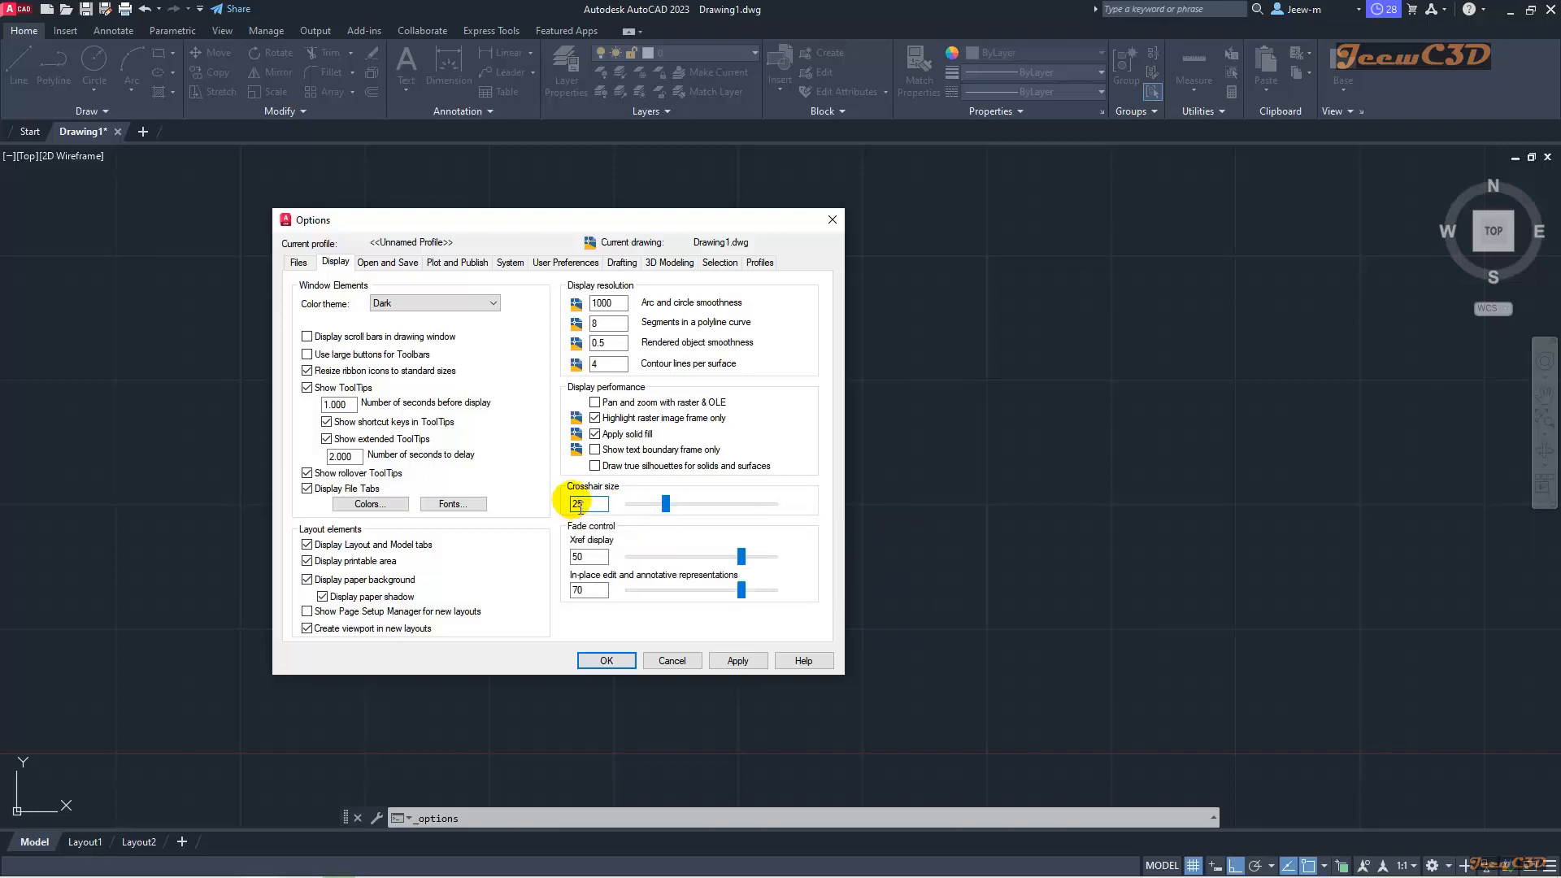
left_click(606, 659)
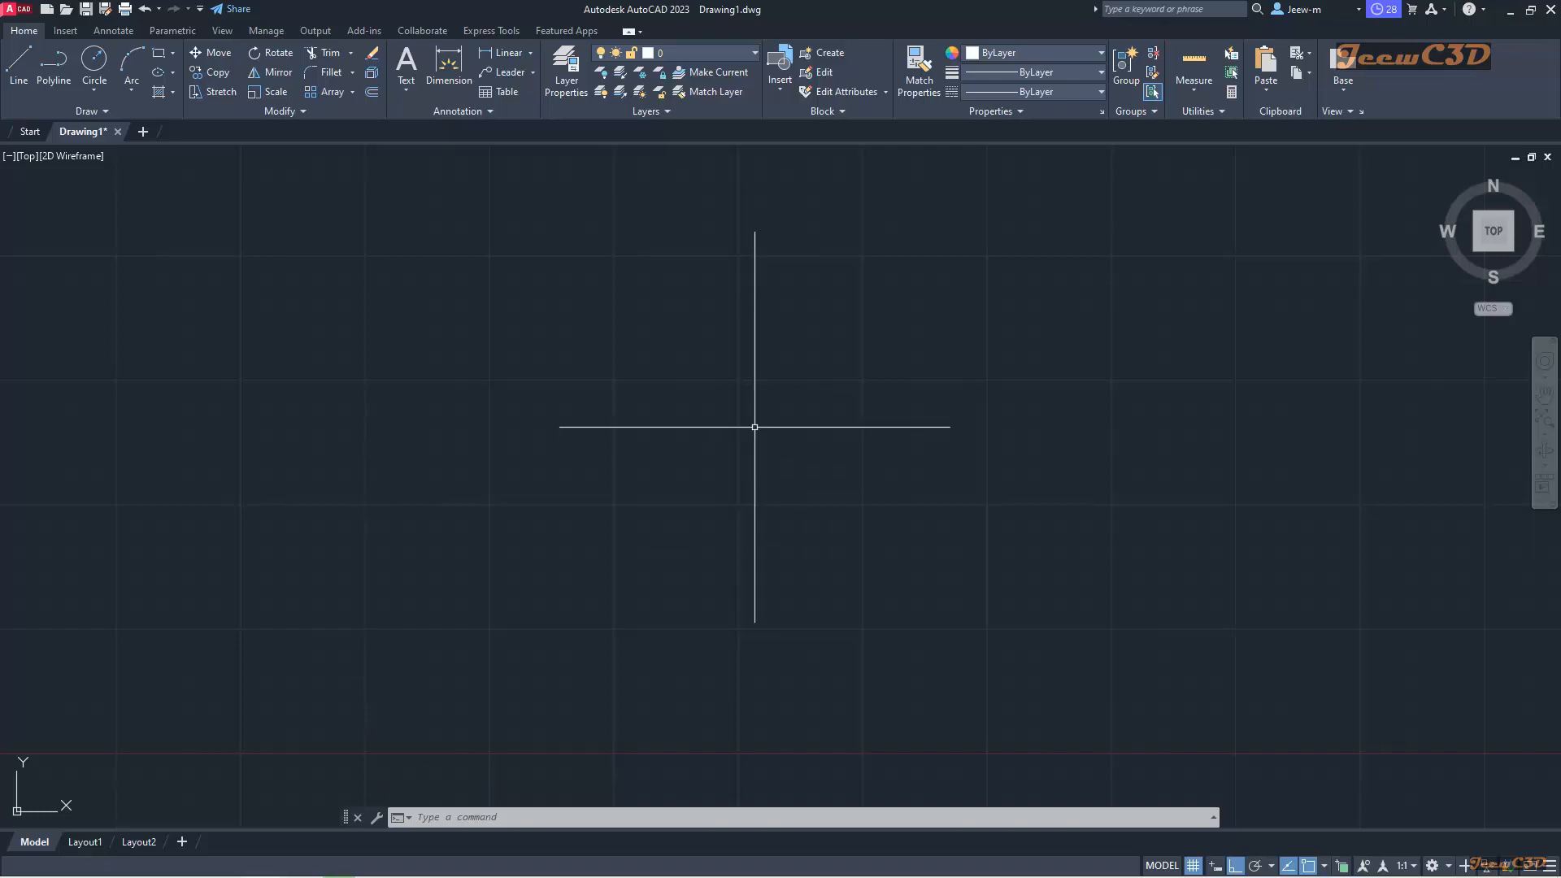
Step: Enlarge the pickbox slightly in the selection options and accept the change
right_click(755, 427)
left_click(835, 734)
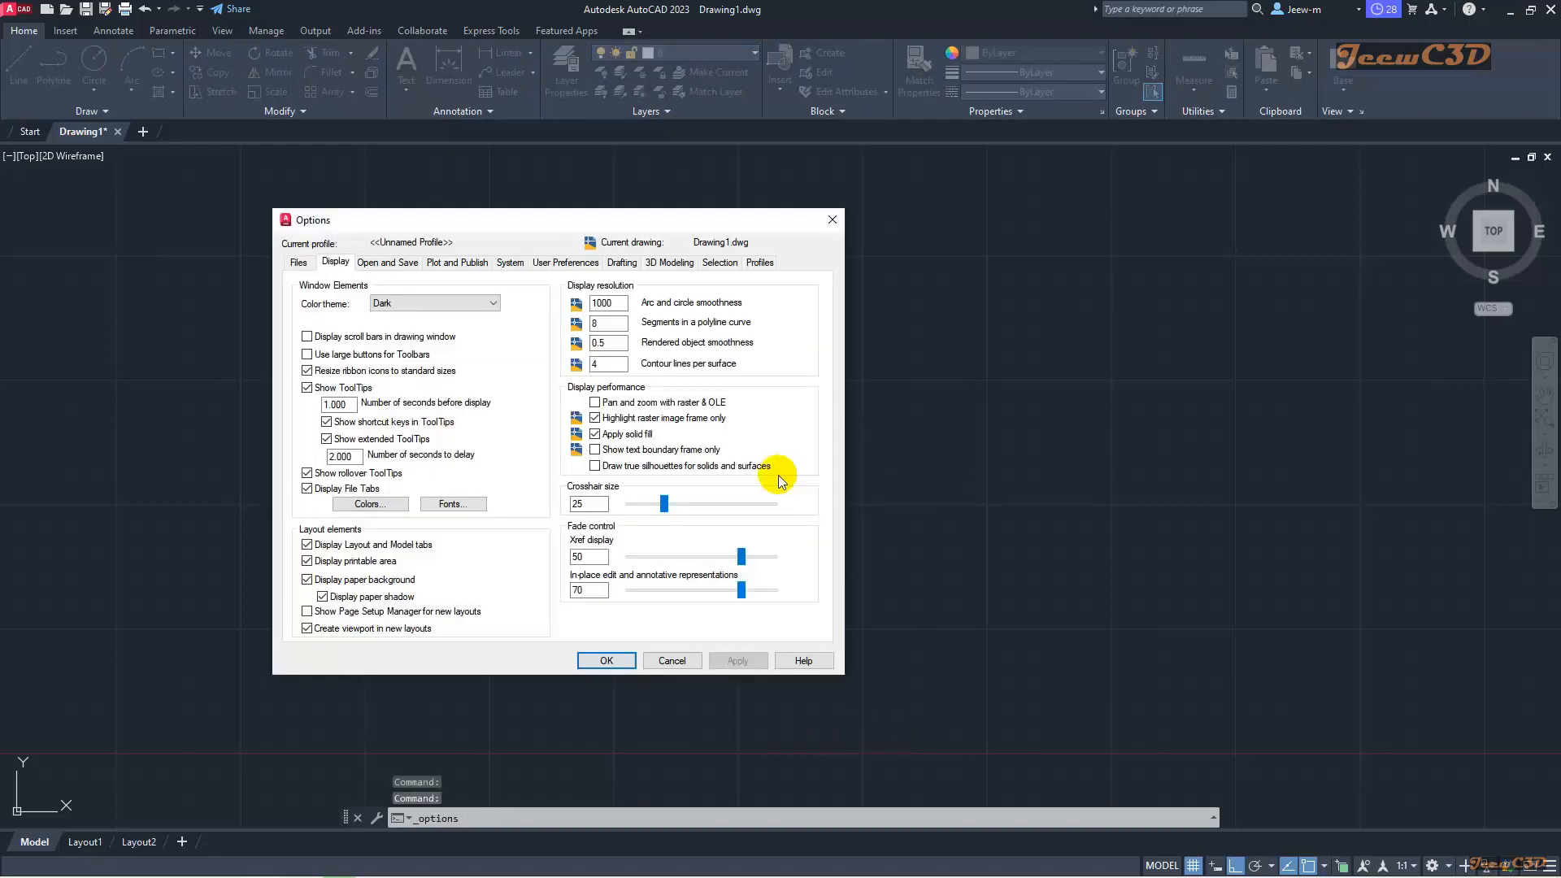
left_click(509, 262)
left_click(720, 262)
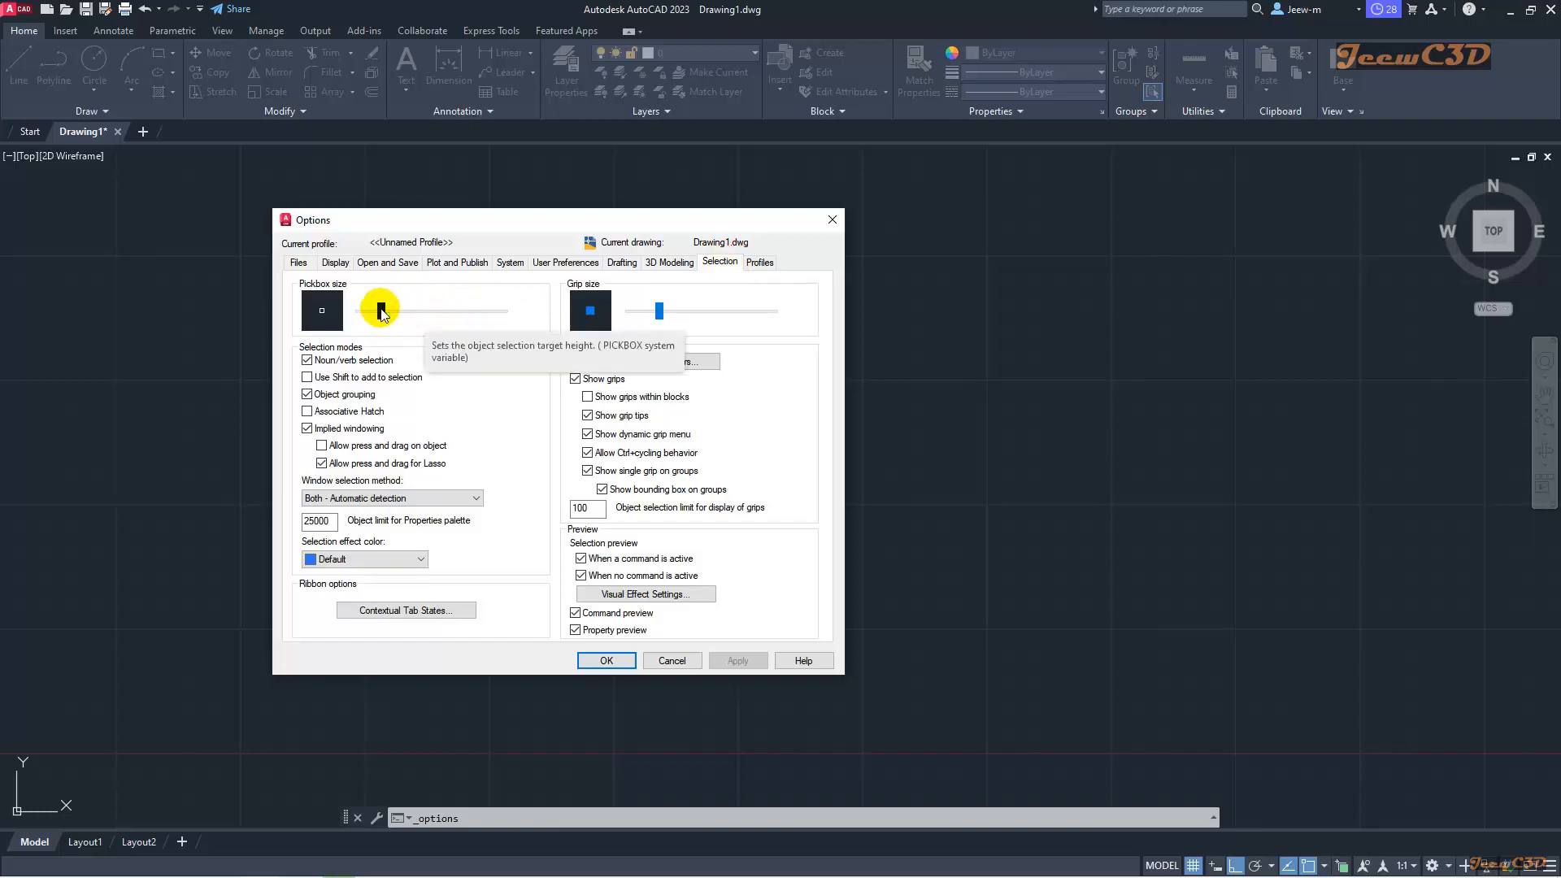
left_click_drag(382, 314, 404, 312)
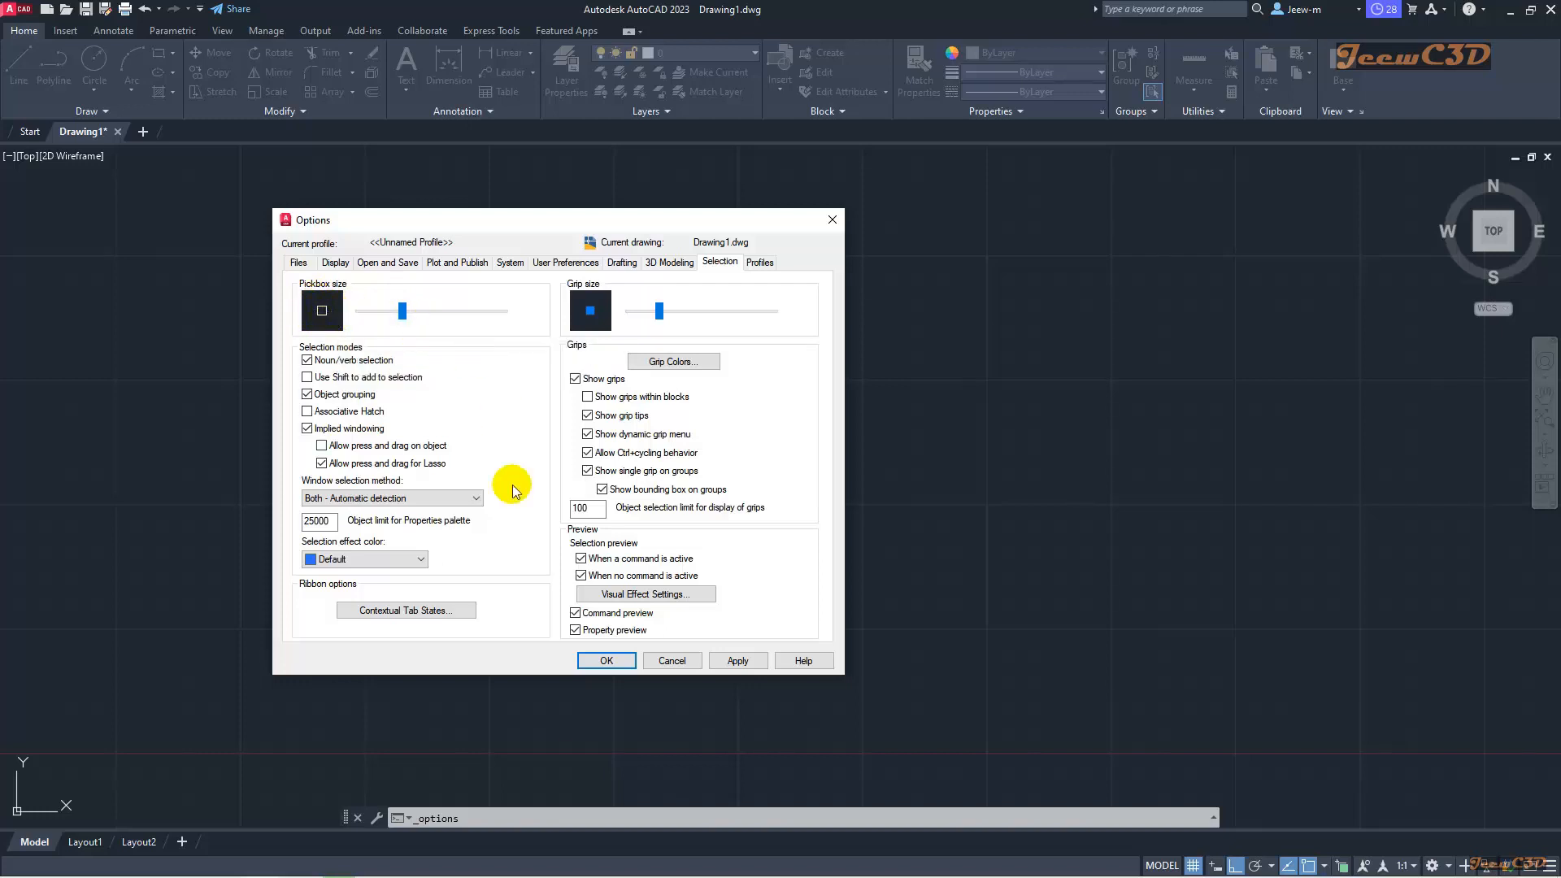
left_click(603, 661)
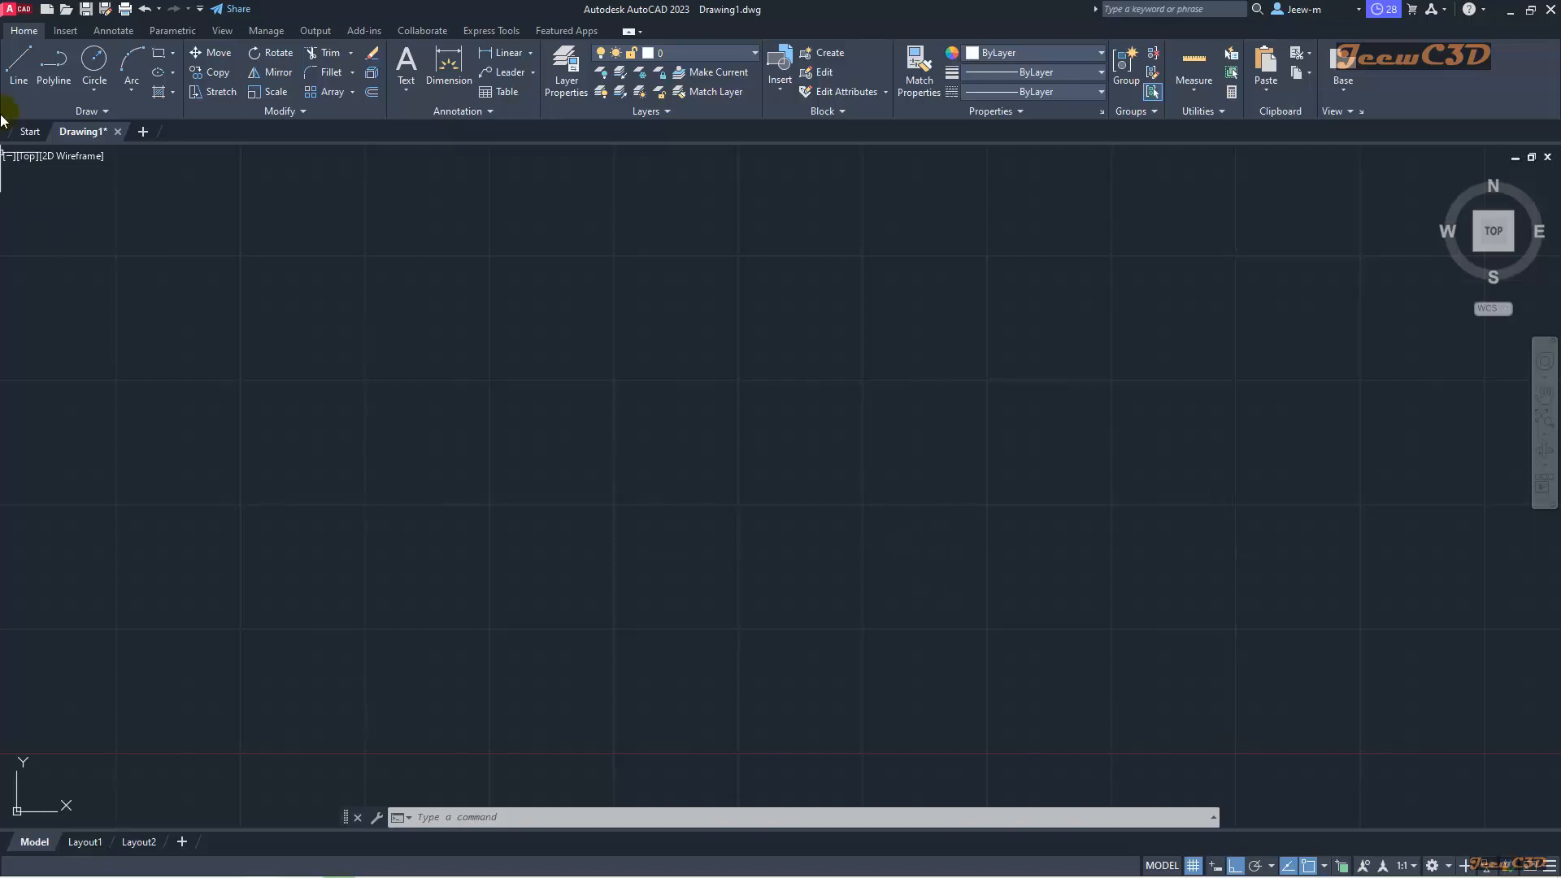
left_click(14, 14)
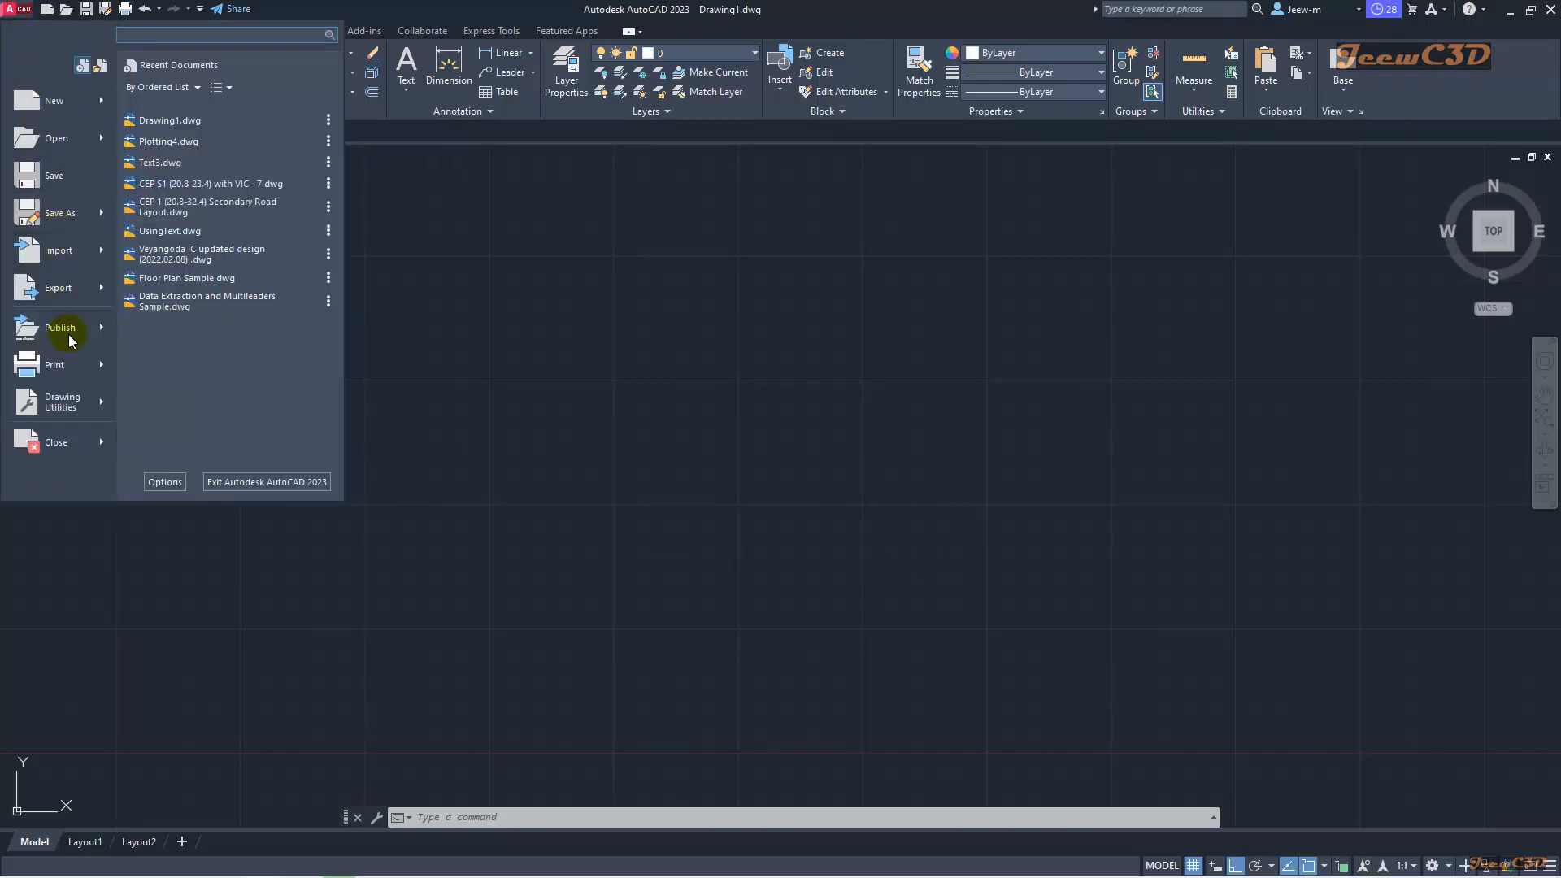
mouse_move(65, 411)
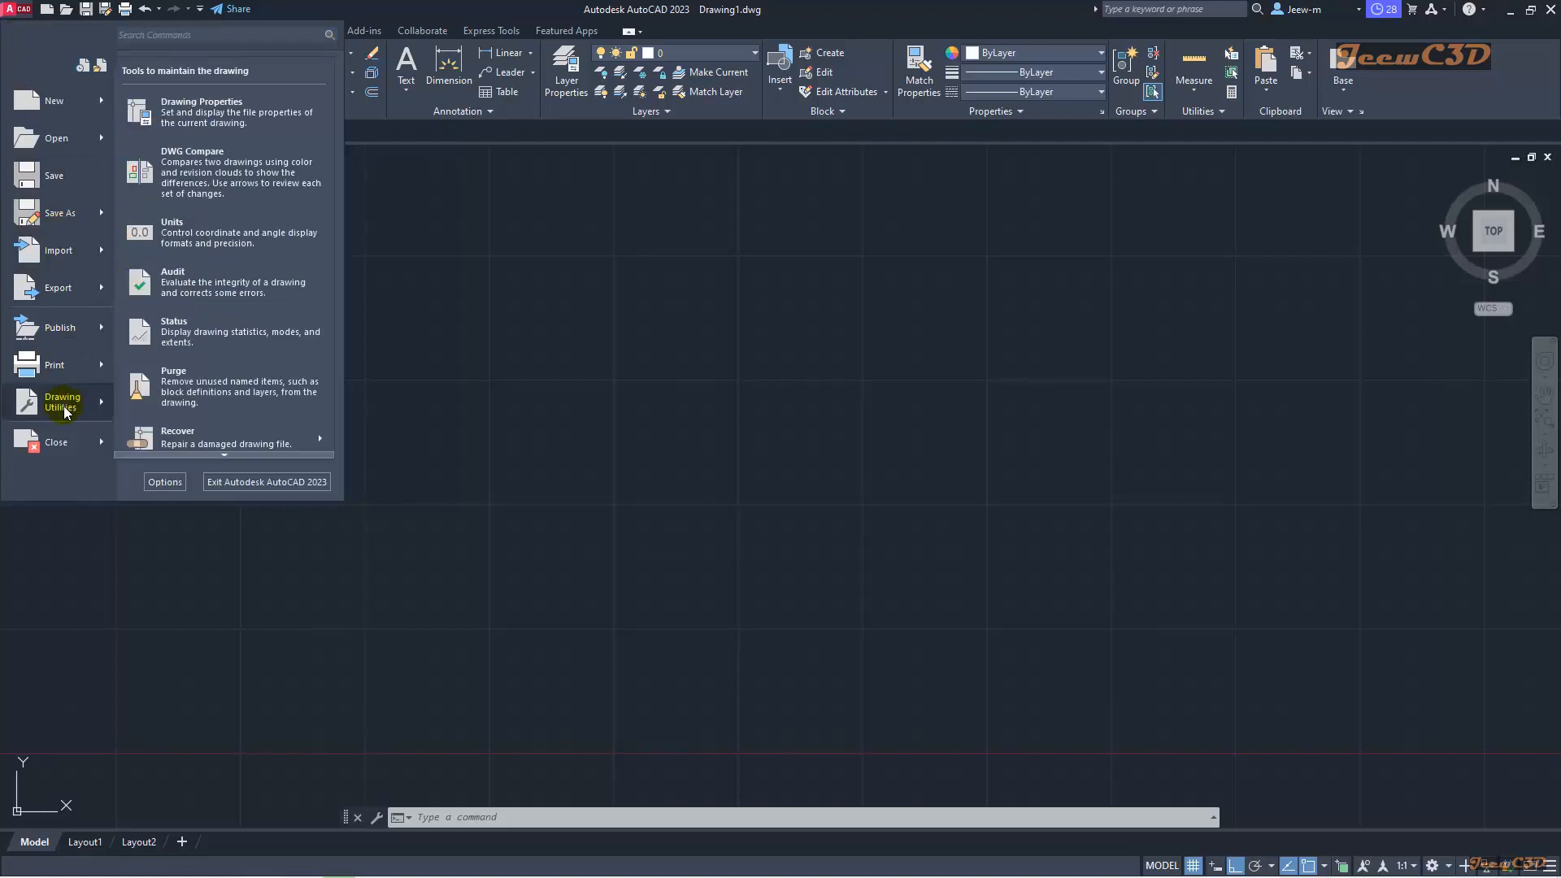
left_click(234, 238)
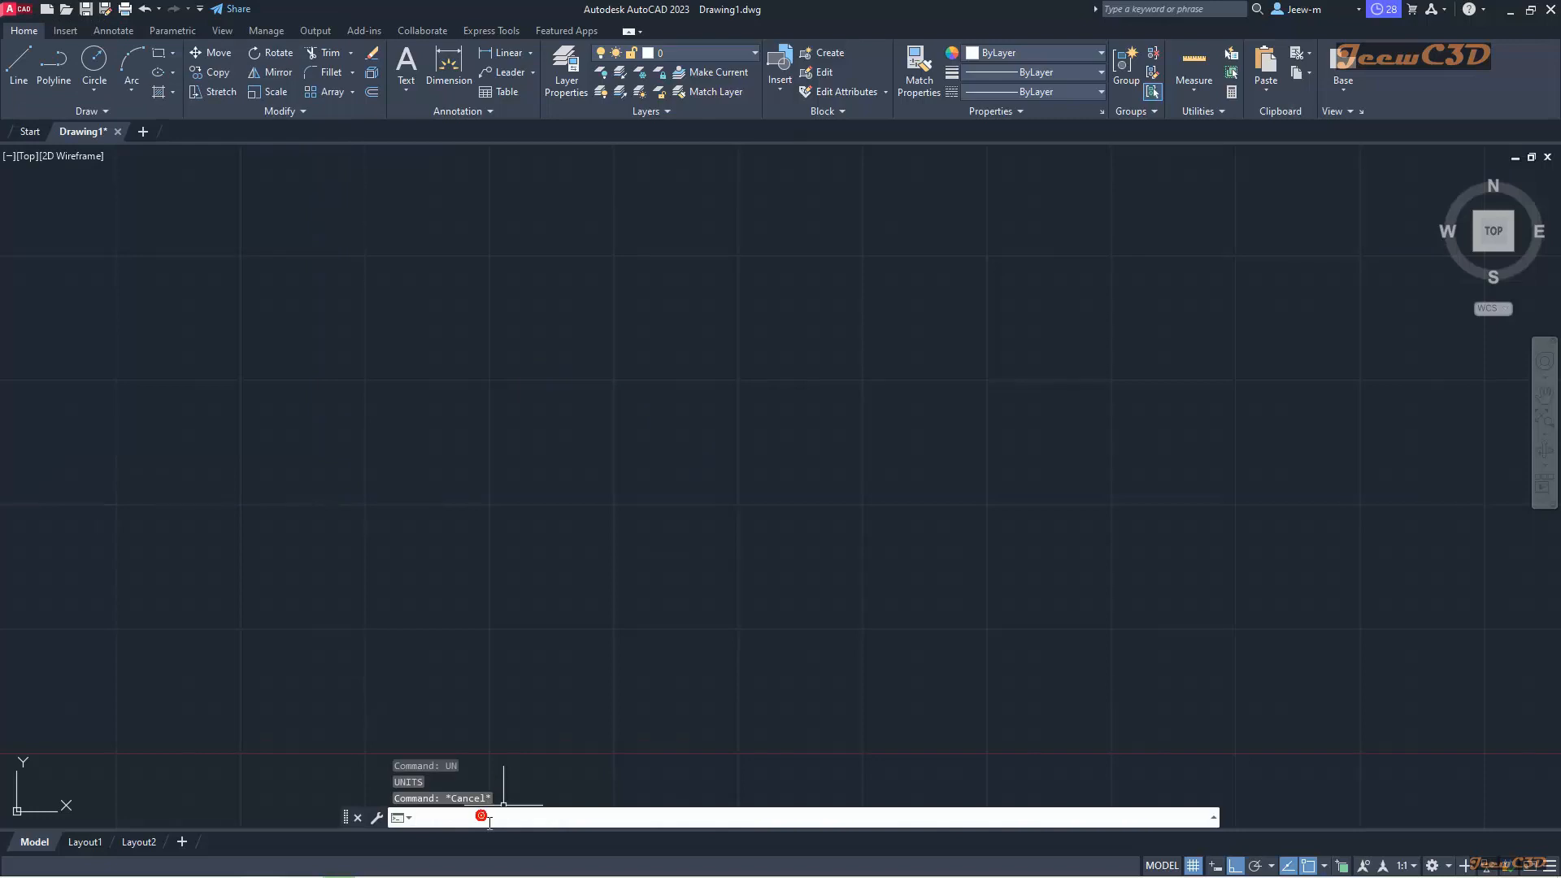
Step: Run the UNITS command and set the insertion scale units to Millimeters
left_click(489, 819)
type("u")
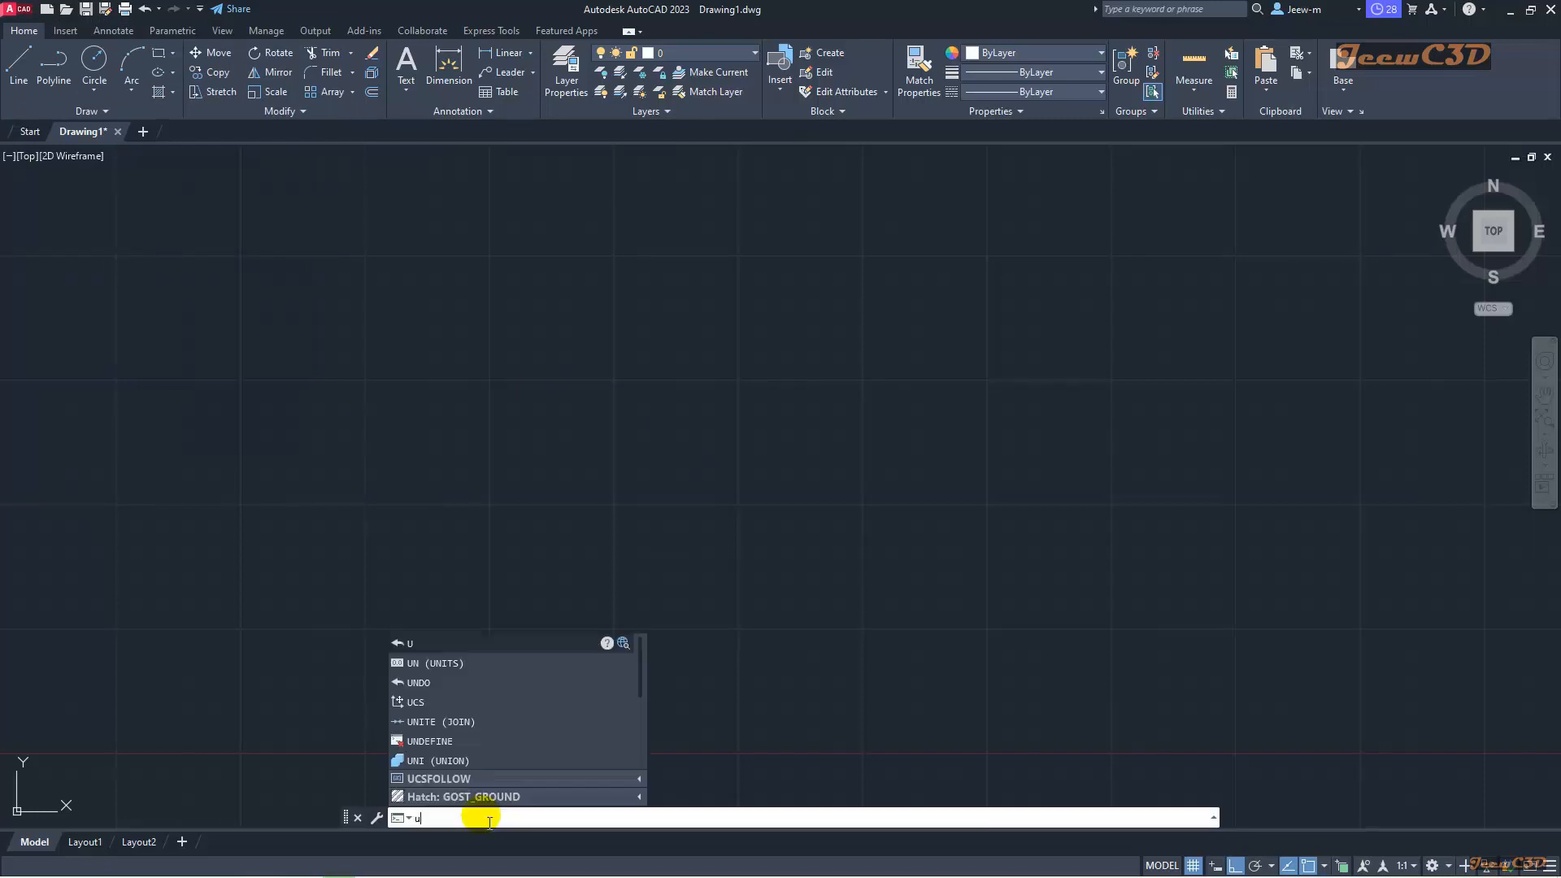
type("n")
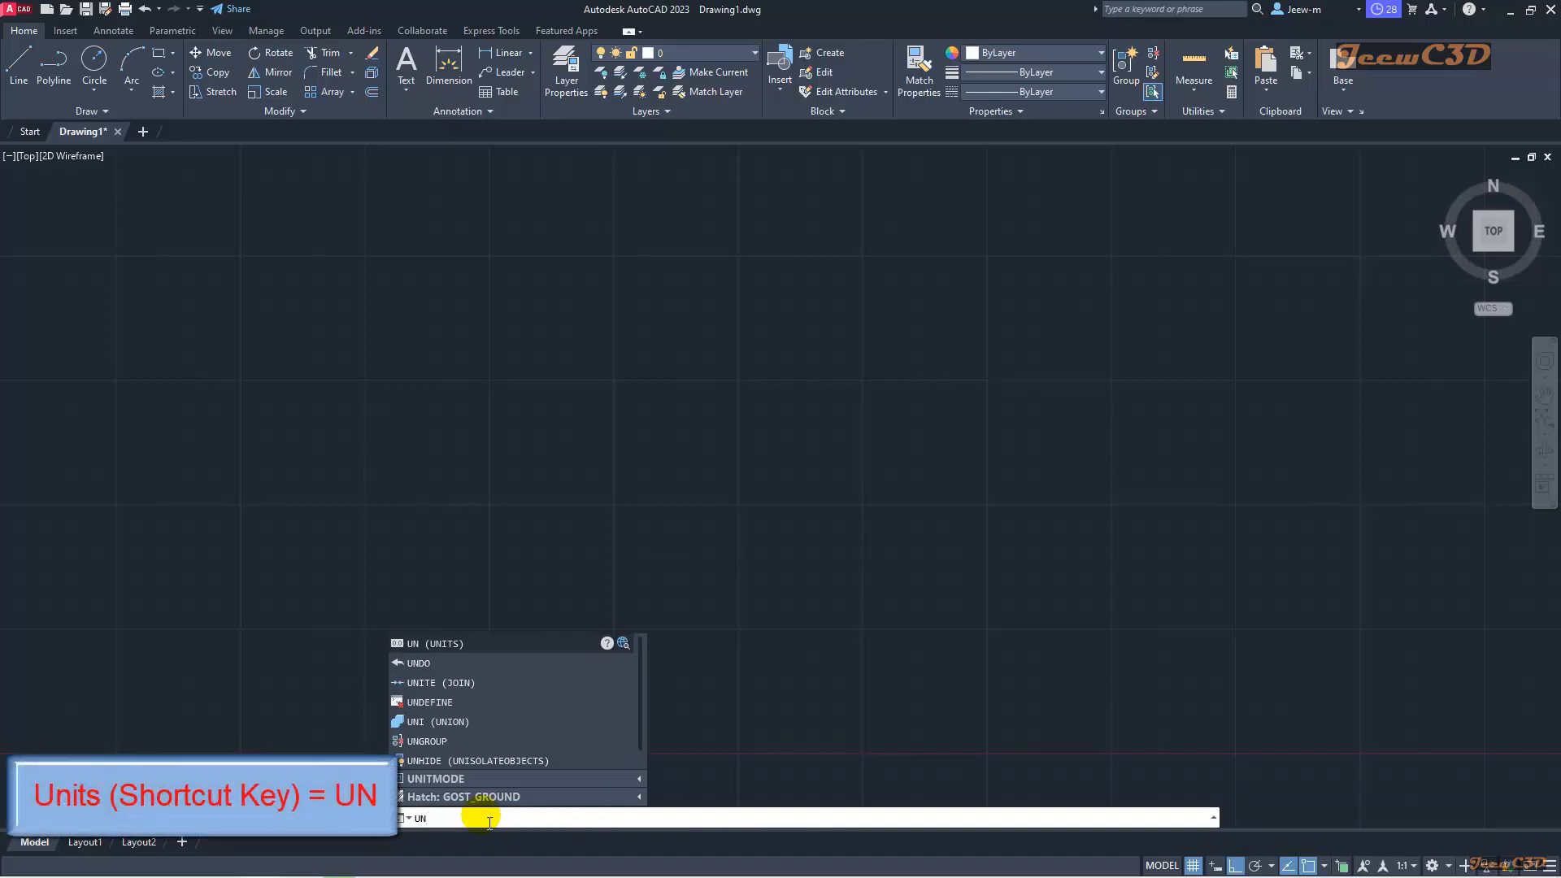
key("Return")
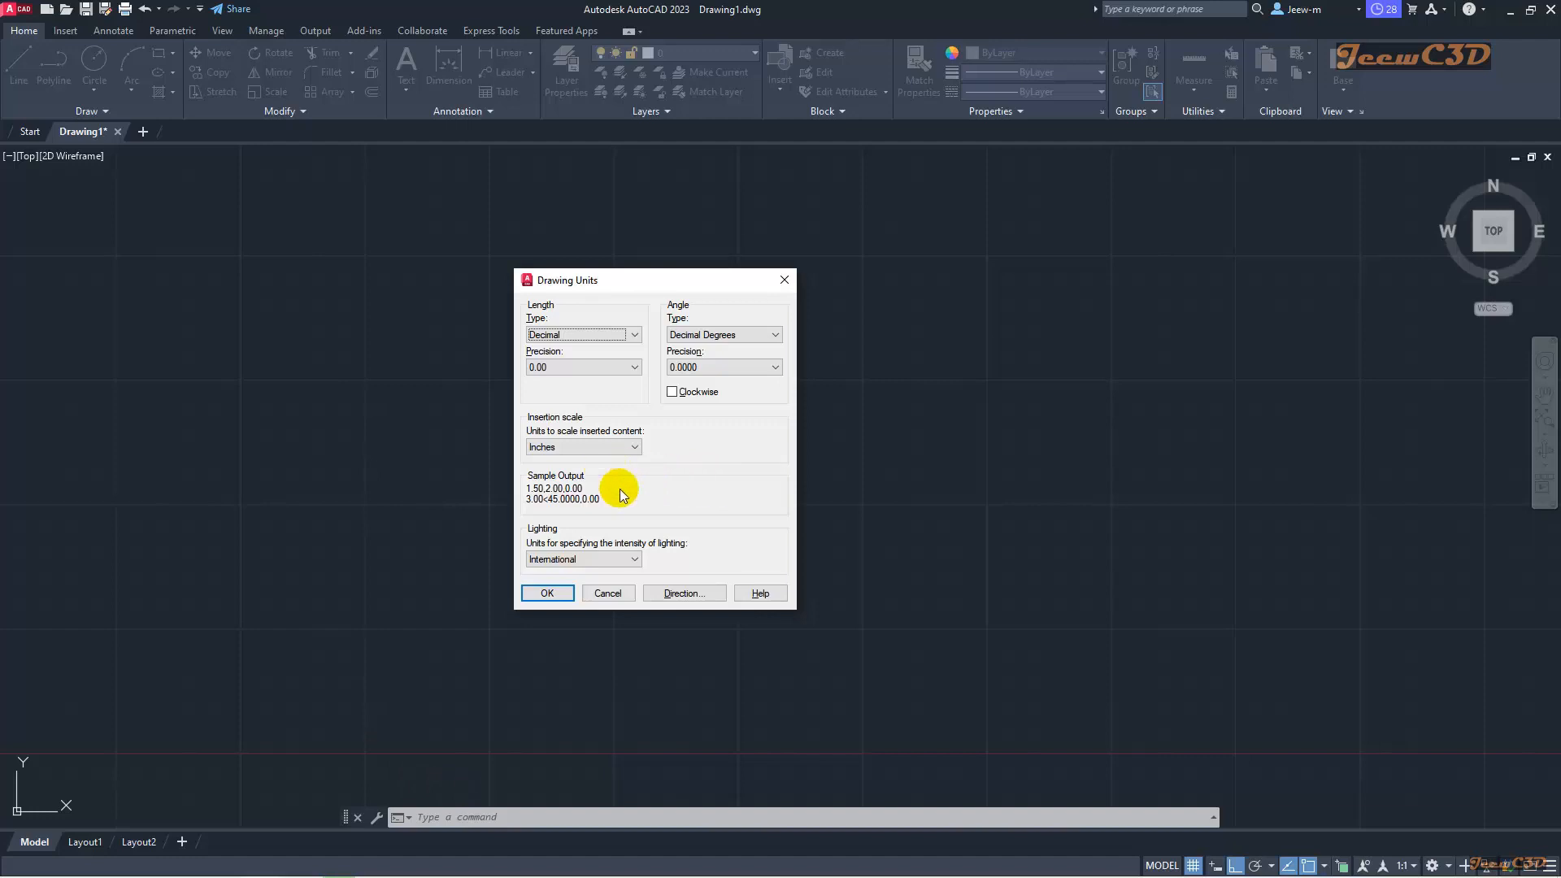
left_click(593, 448)
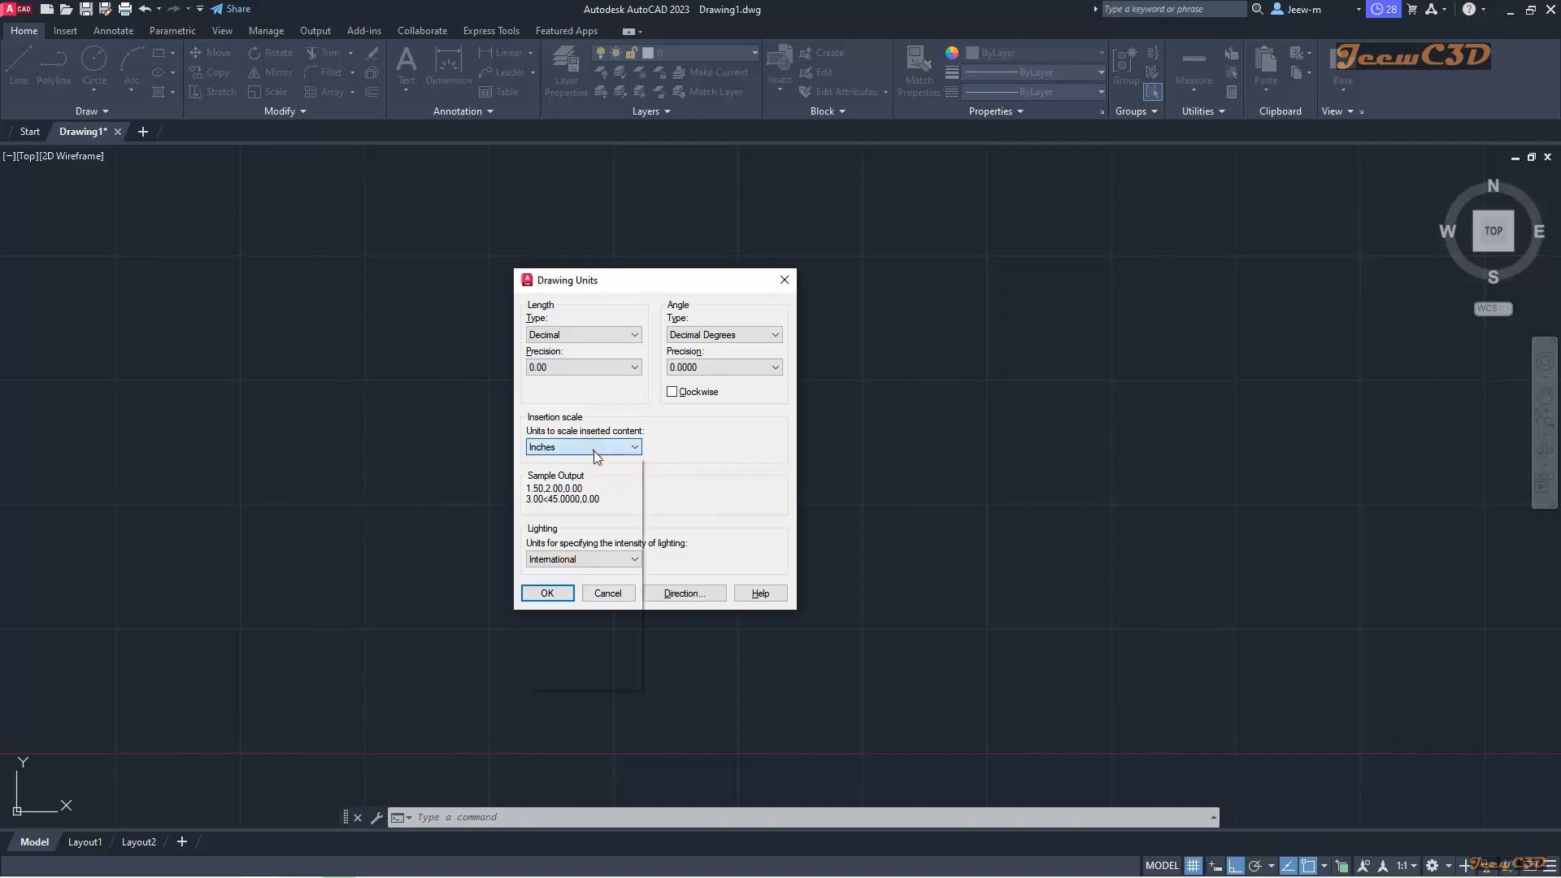
left_click(572, 514)
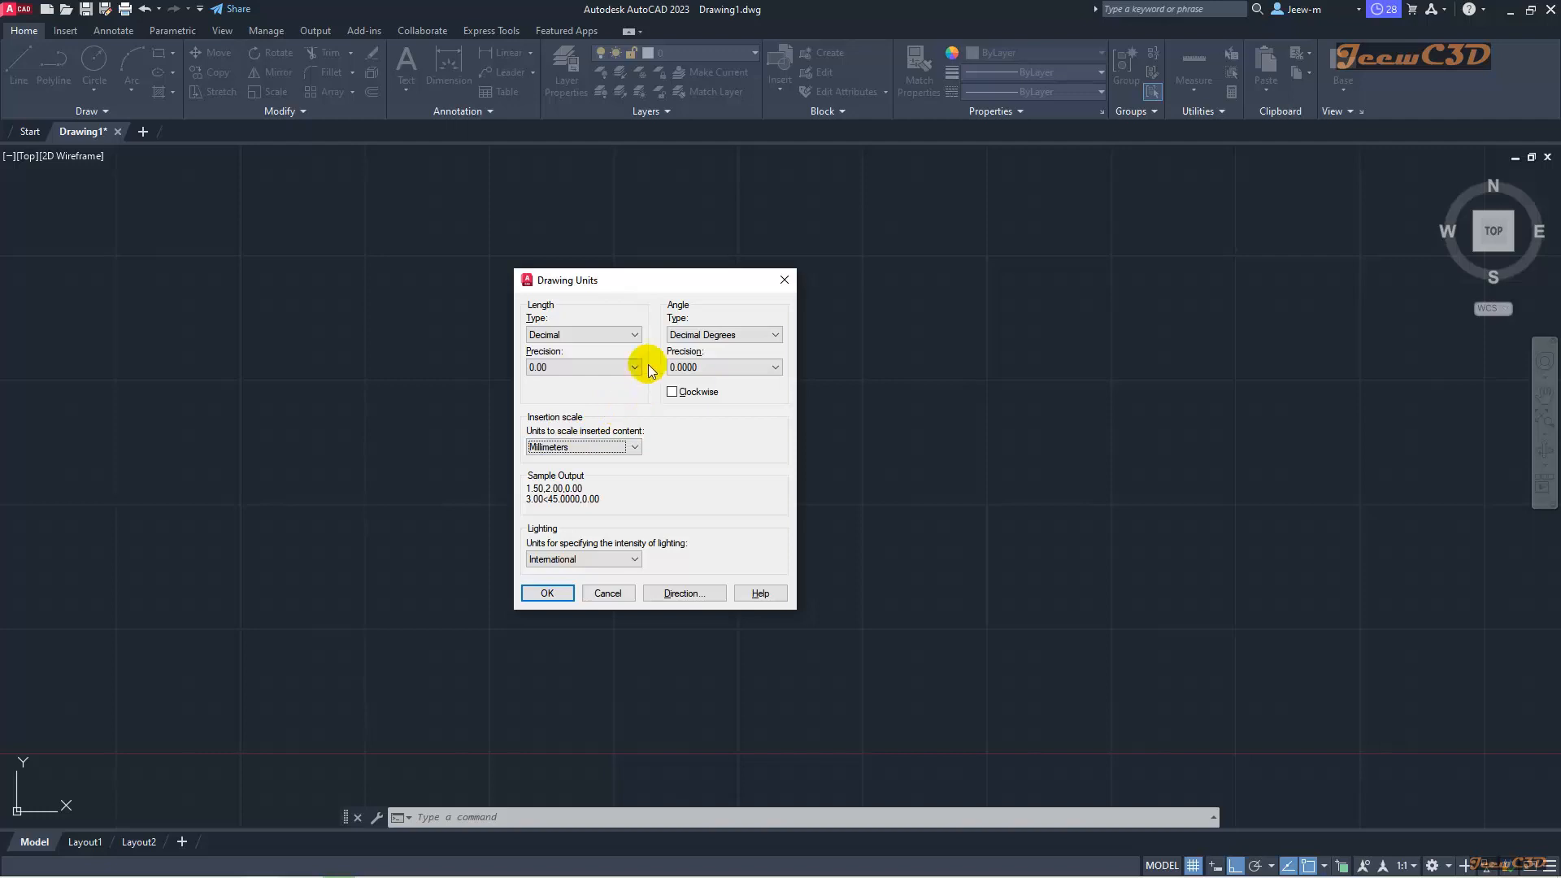
Step: Try a length precision of 0.000 in the drawing units and return it to 0.00
left_click_drag(648, 290, 572, 267)
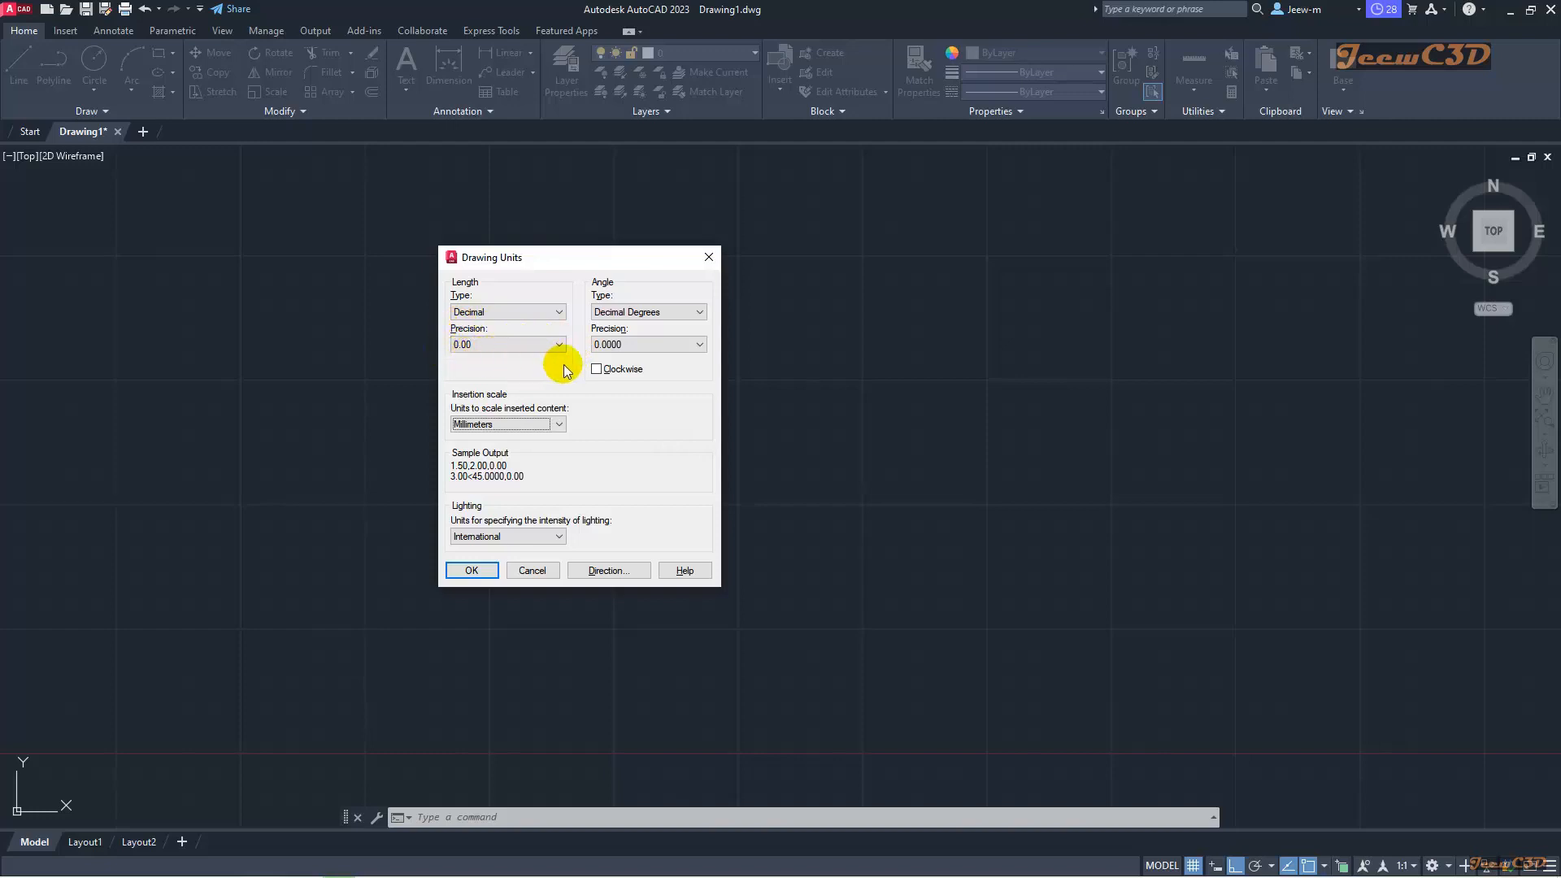
left_click(539, 351)
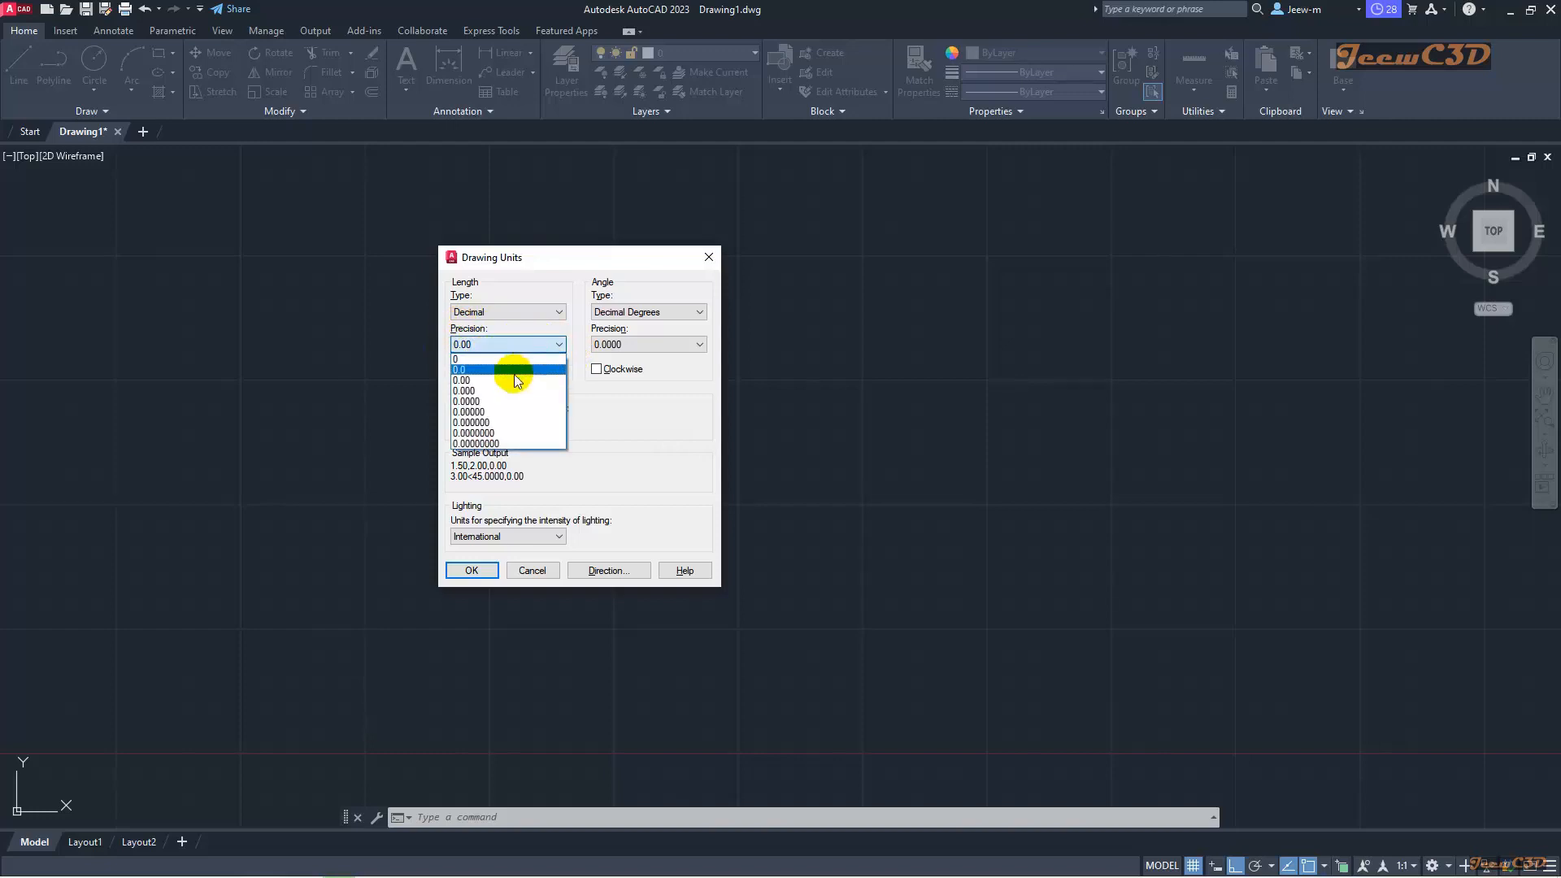
left_click(506, 390)
left_click(530, 346)
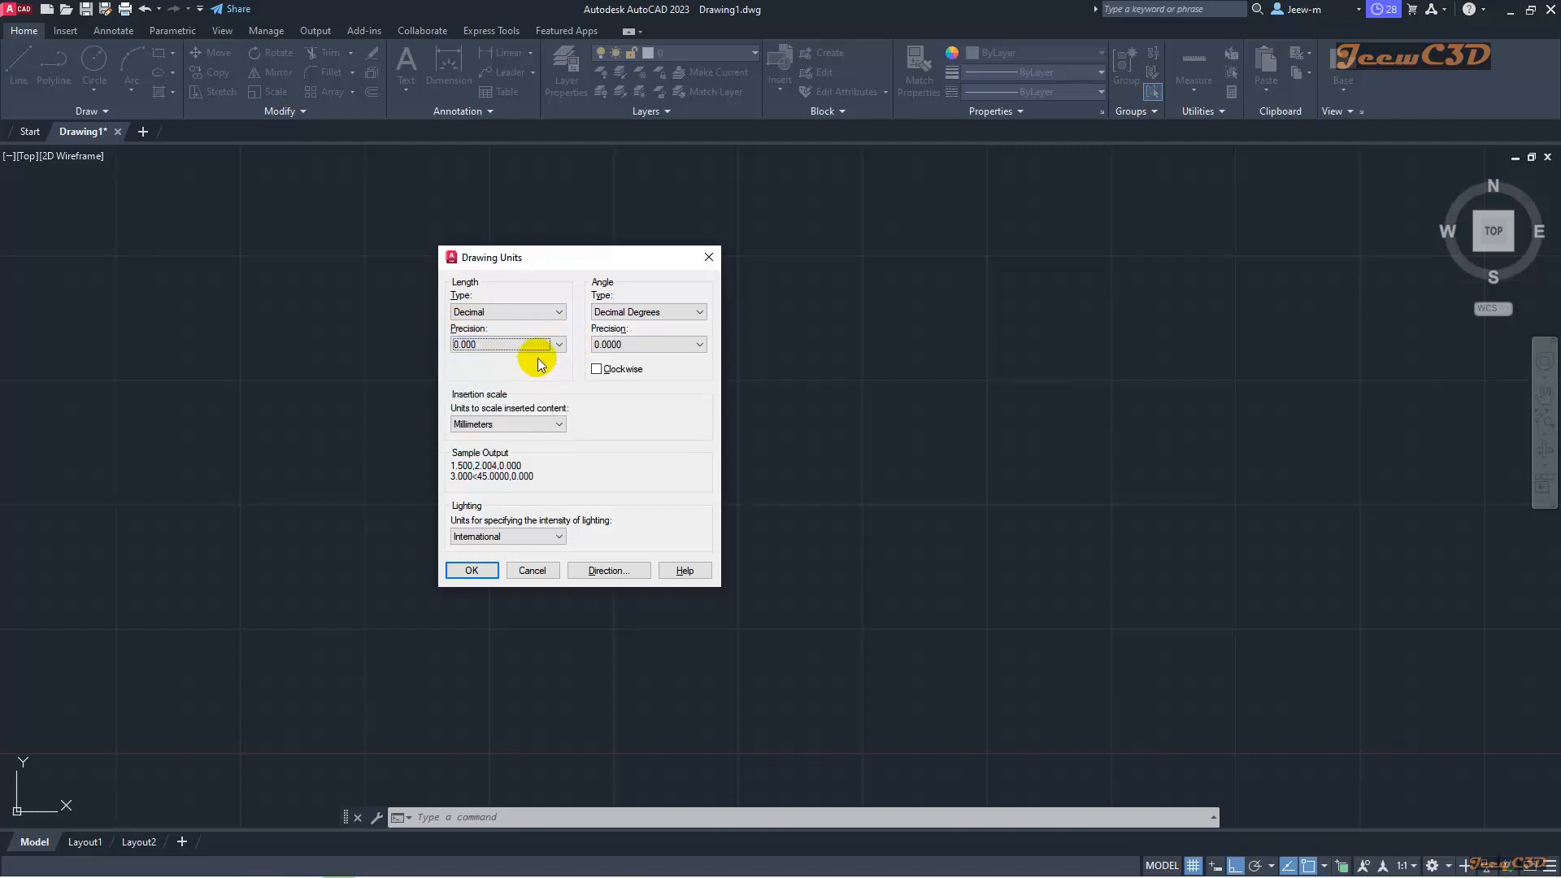
left_click(494, 378)
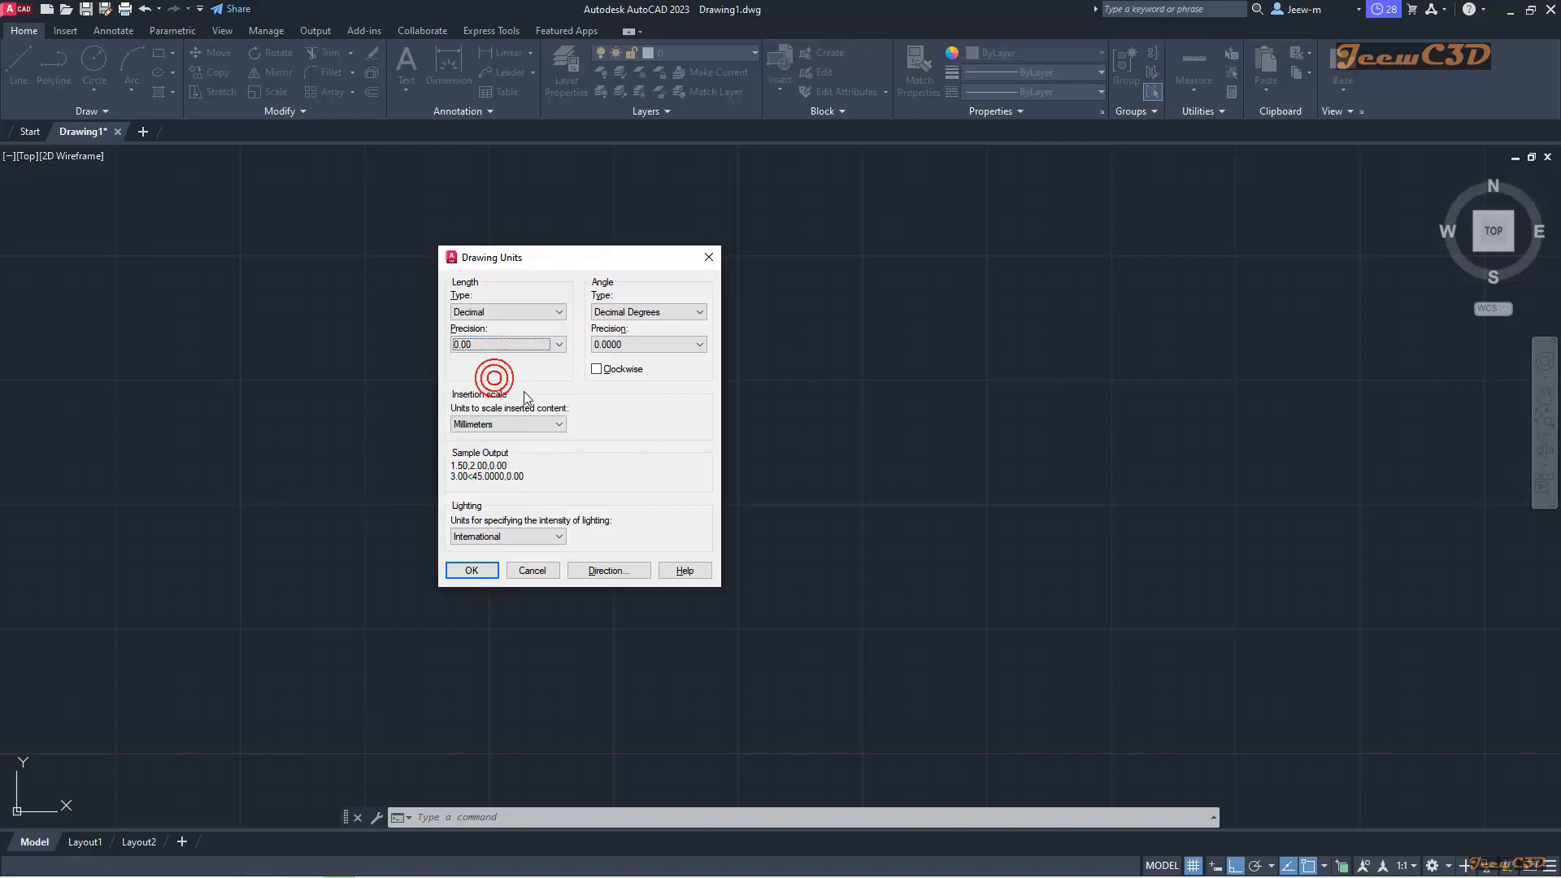
Step: Try Inches and Feet as the insertion scale units and switch the length type to Architectural
left_click(504, 423)
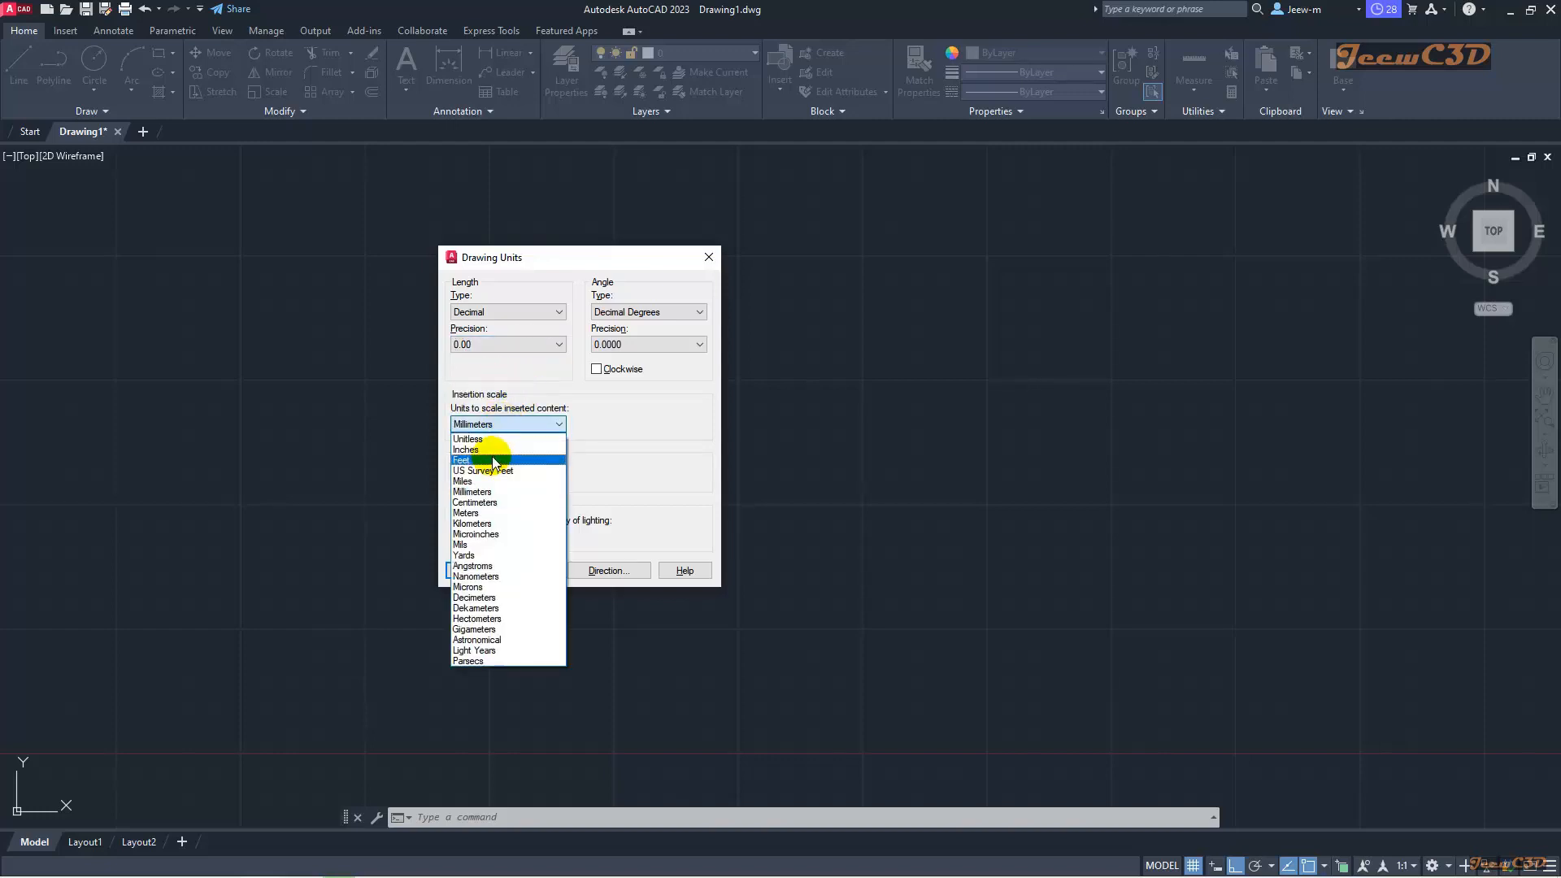
left_click(492, 450)
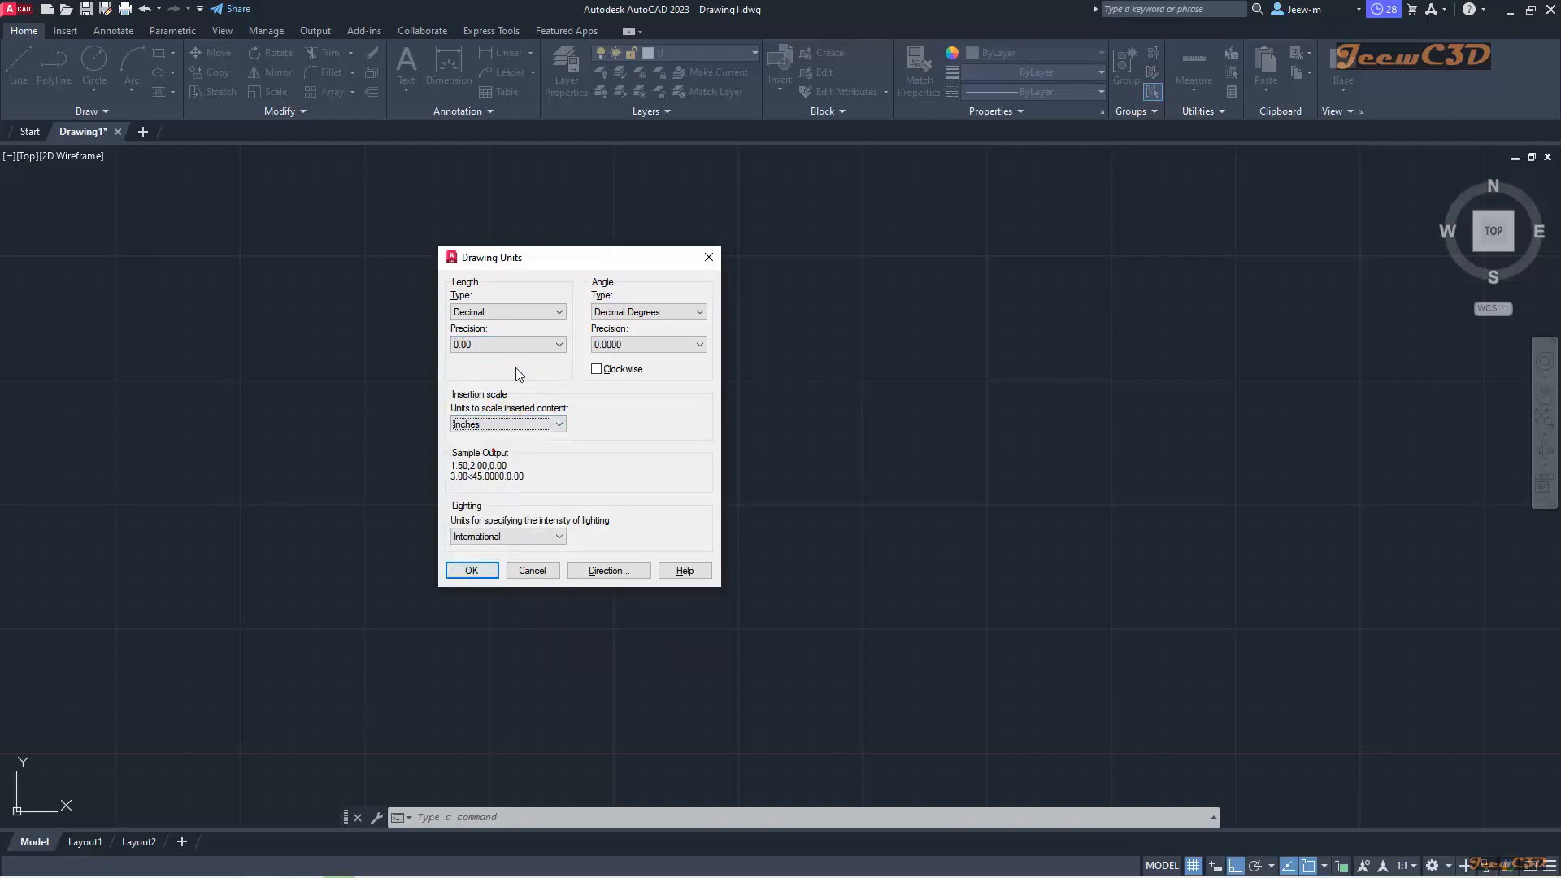
left_click(499, 423)
left_click(484, 459)
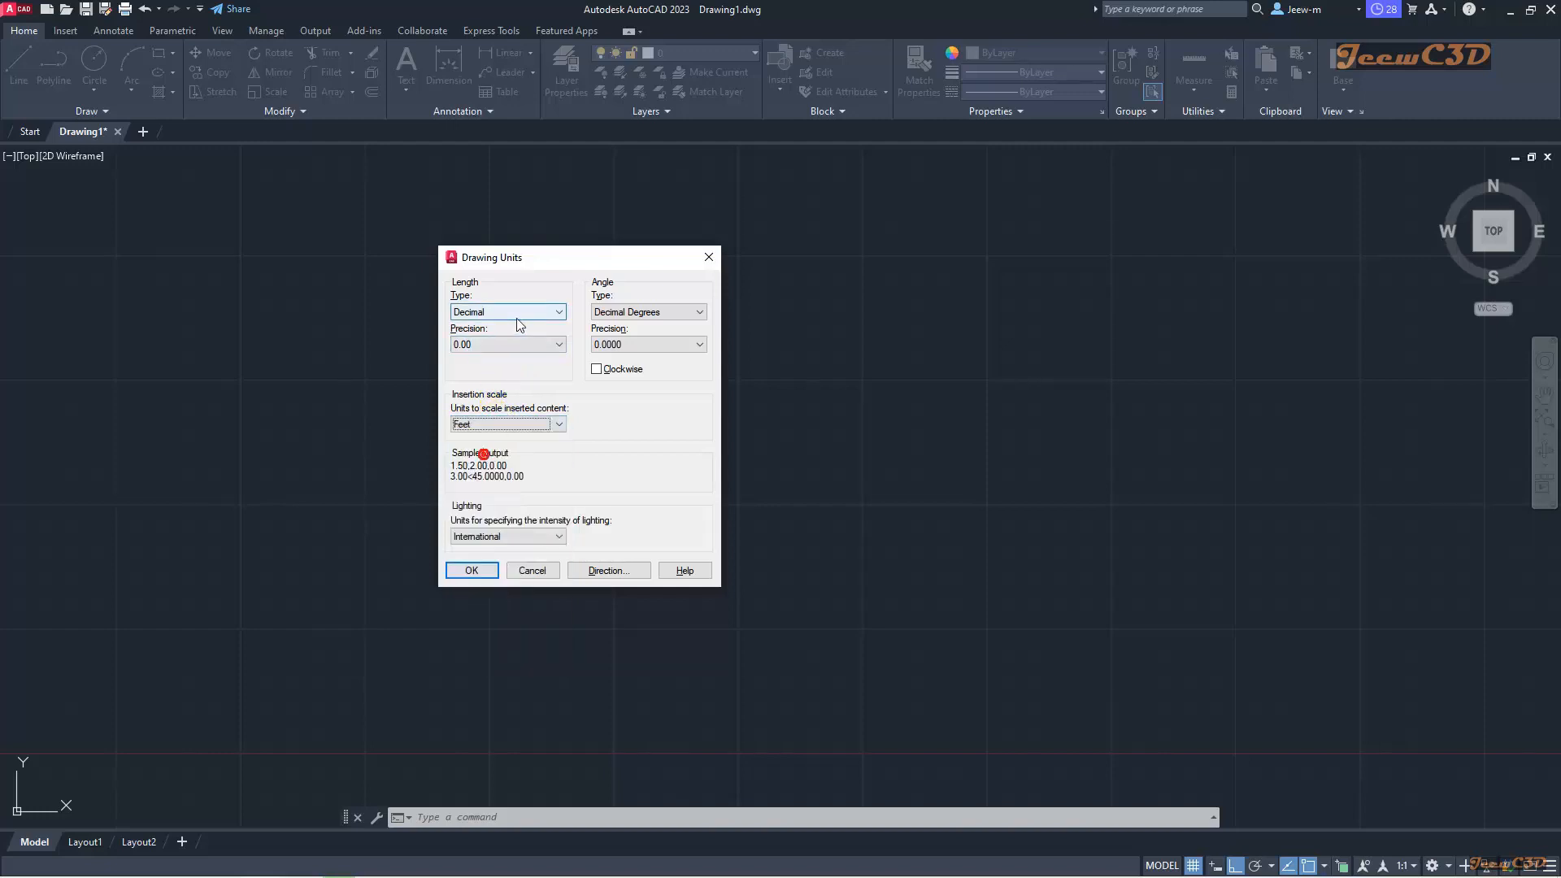
left_click(504, 312)
left_click(504, 329)
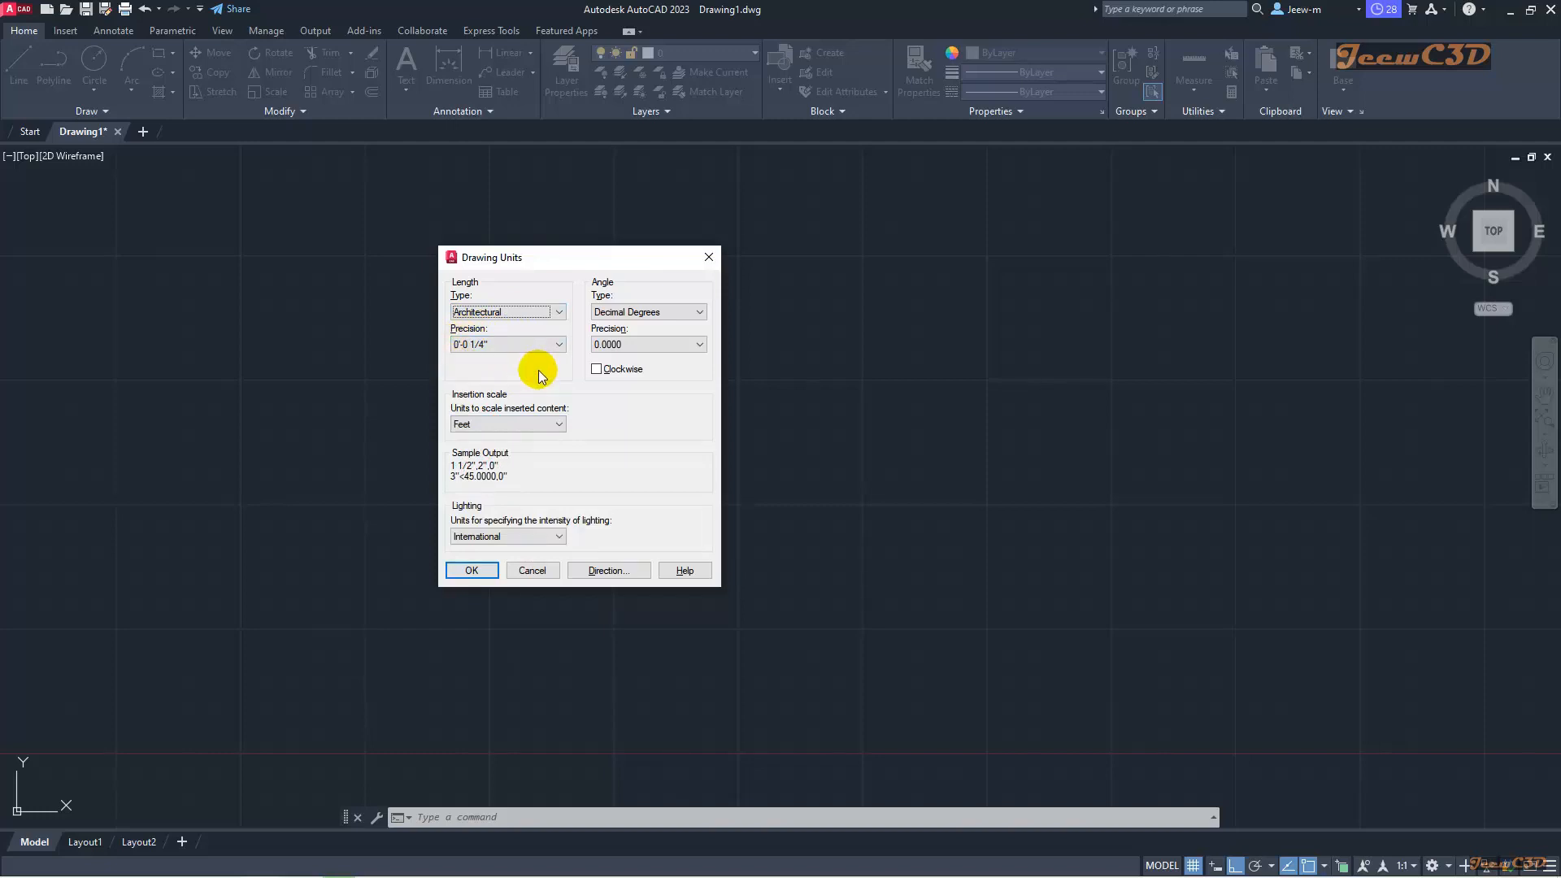
Step: Set the insertion scale units back to Millimeters and the length type back to Decimal
left_click(512, 425)
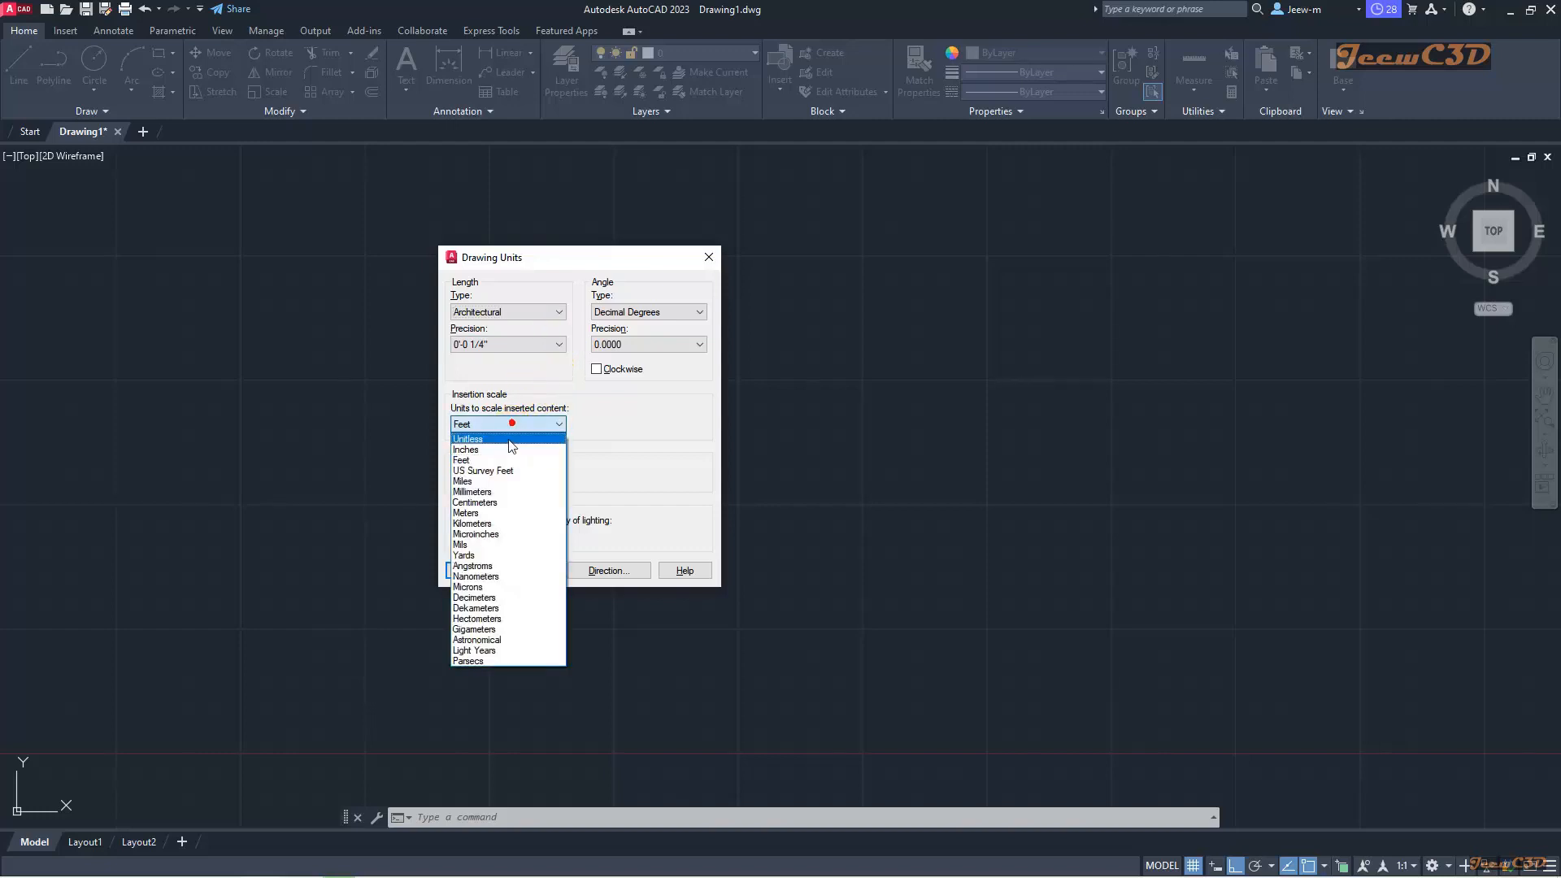
left_click(496, 491)
left_click(495, 315)
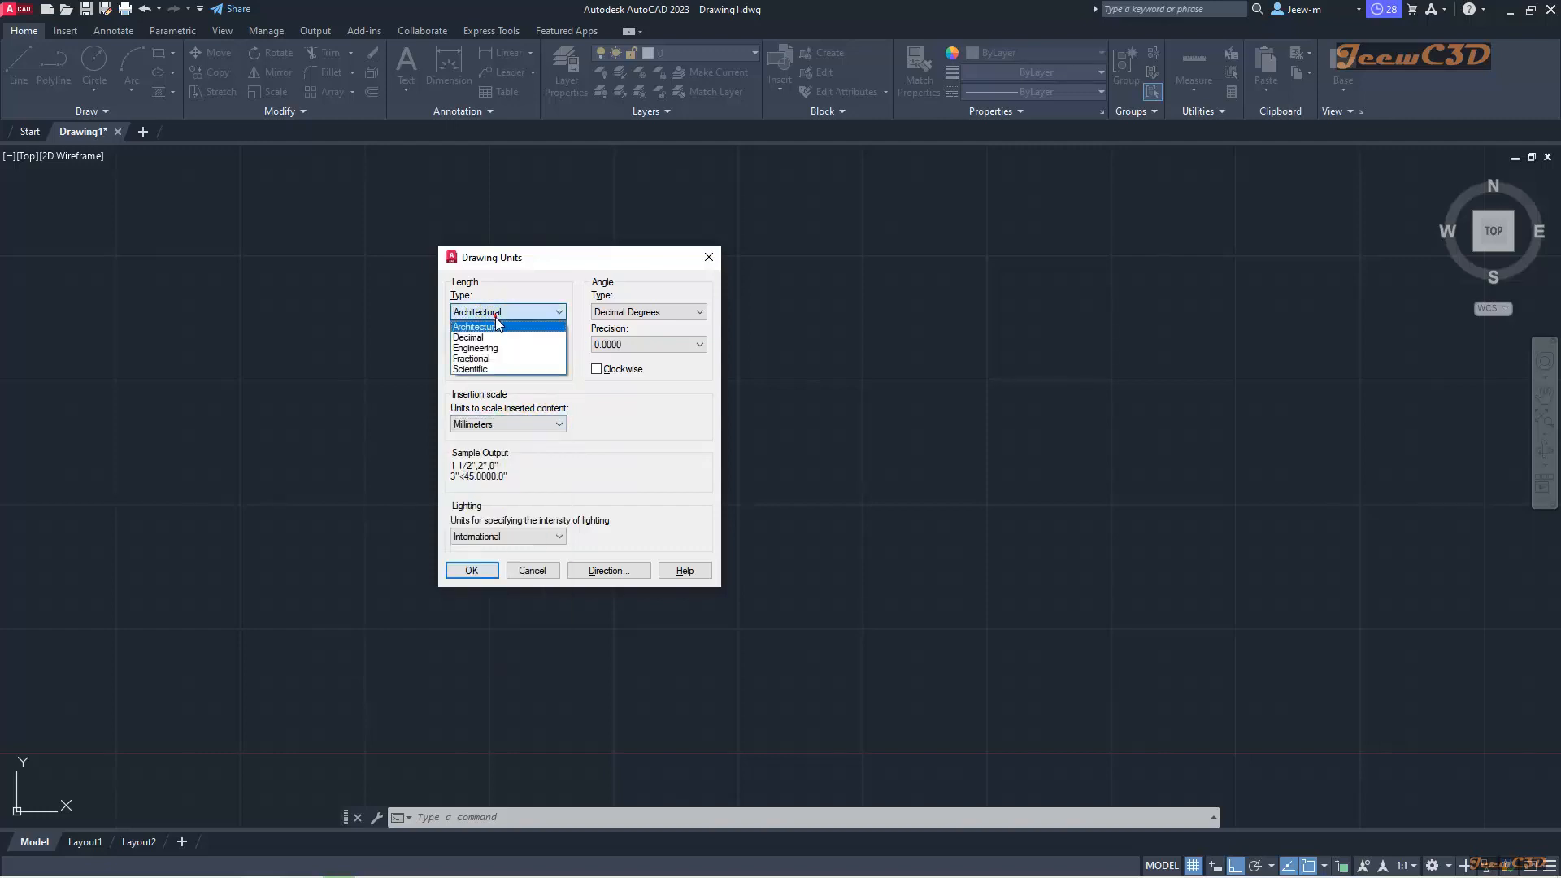
left_click(479, 337)
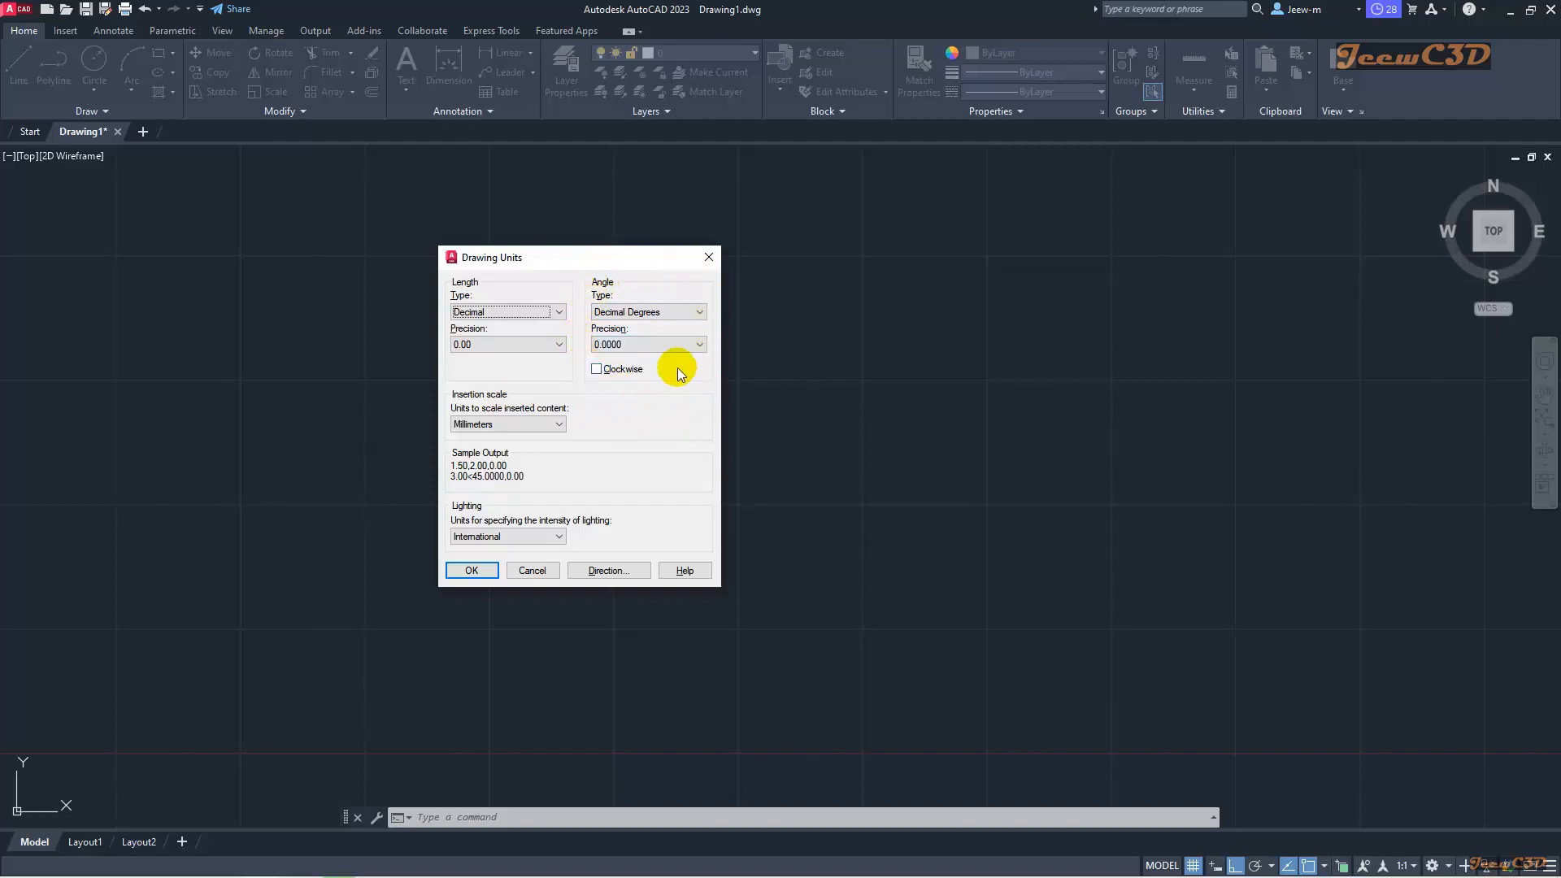
Step: Try Deg/Min/Sec as the angle type and return it to Decimal Degrees
left_click(661, 316)
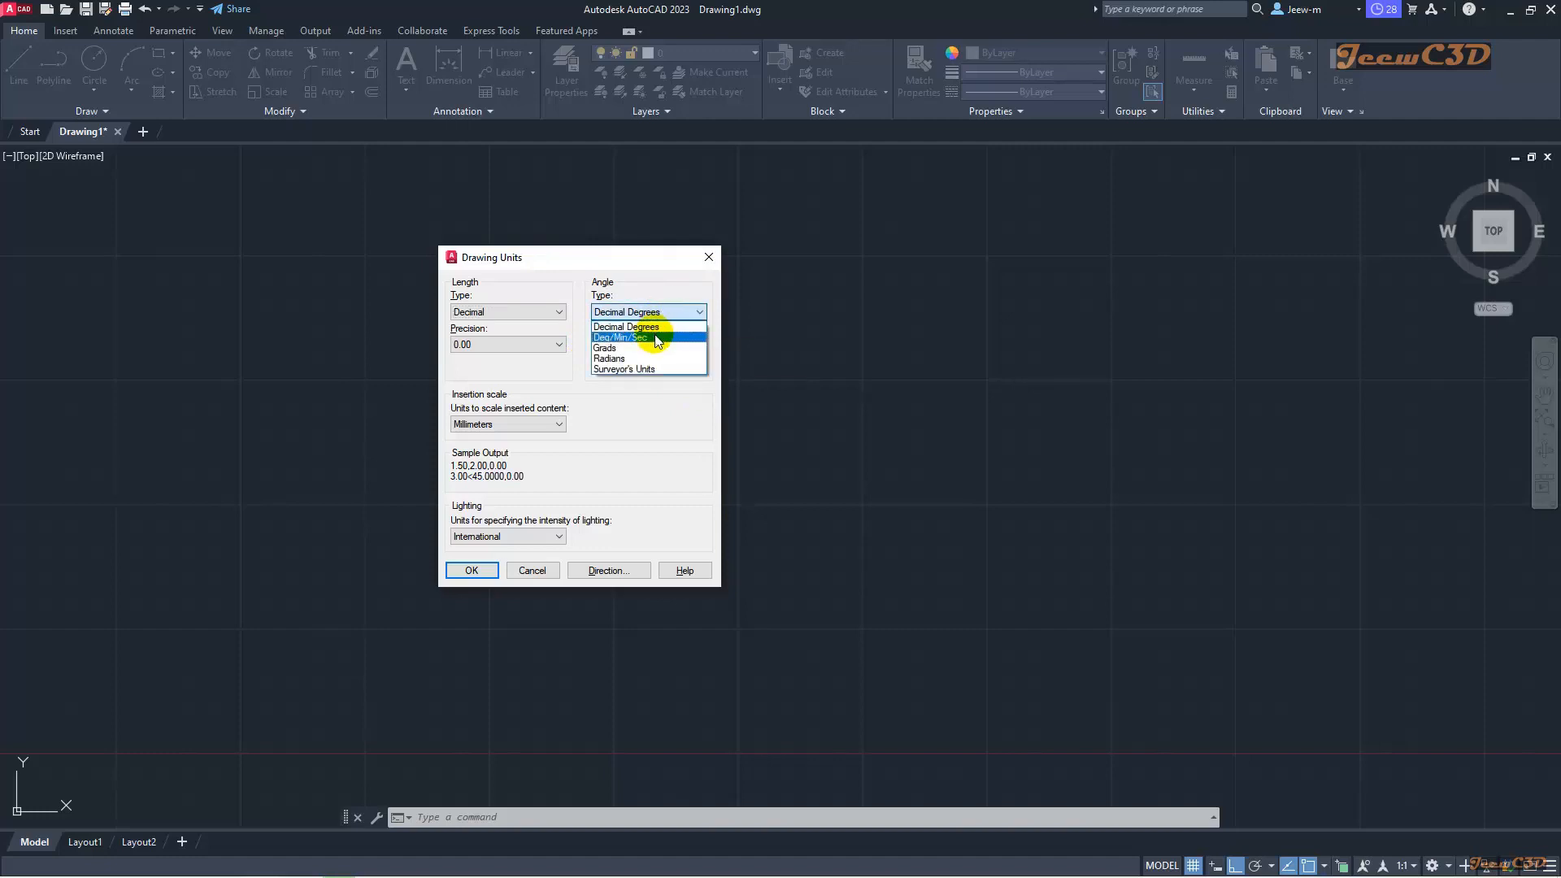
left_click(655, 336)
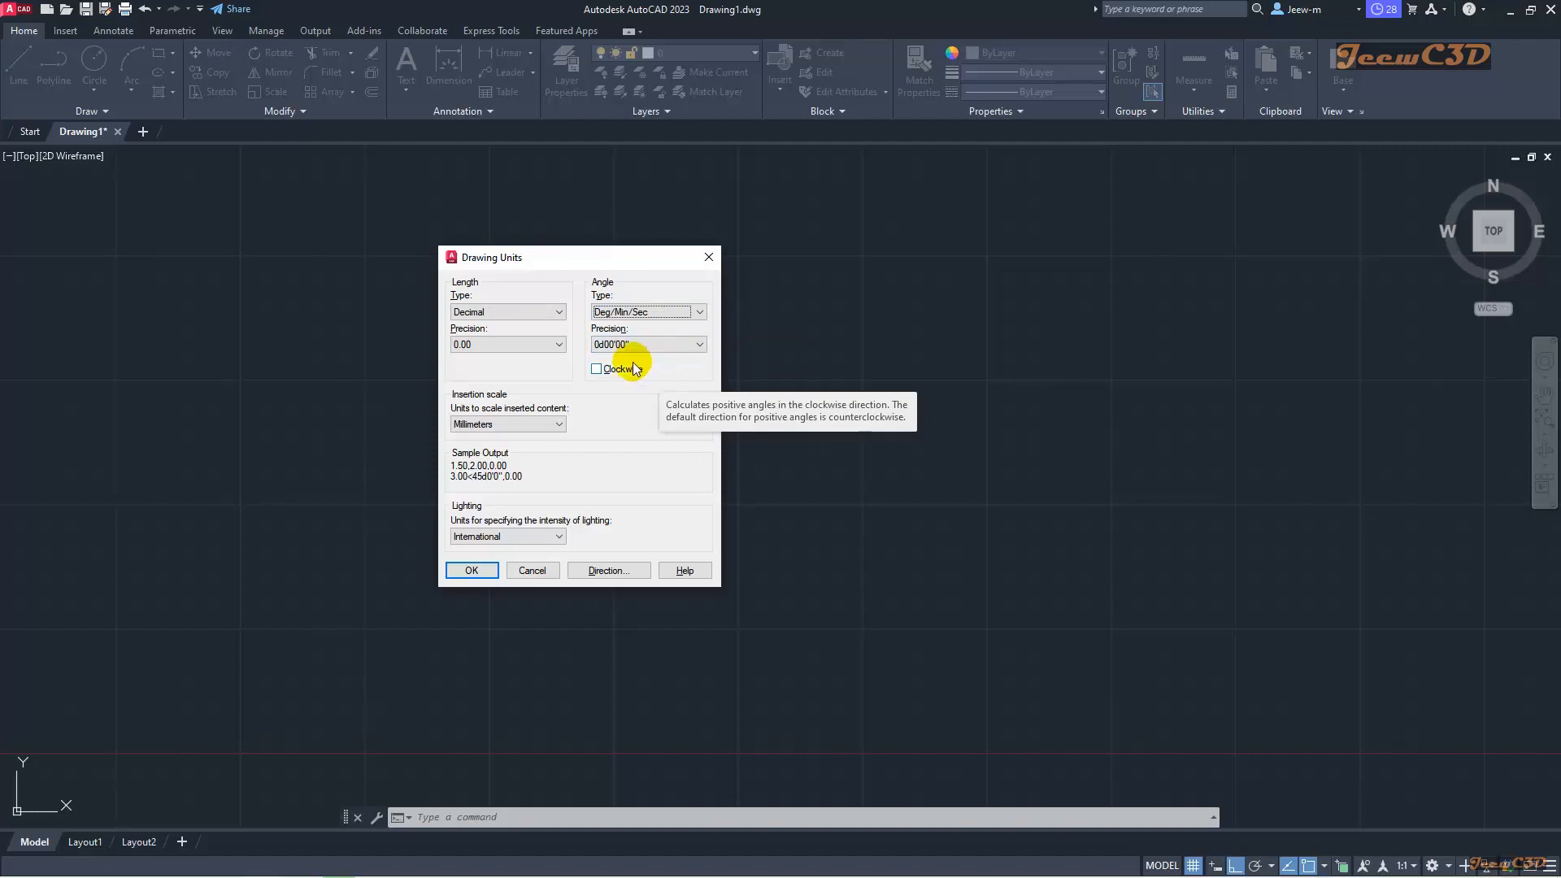
left_click(644, 319)
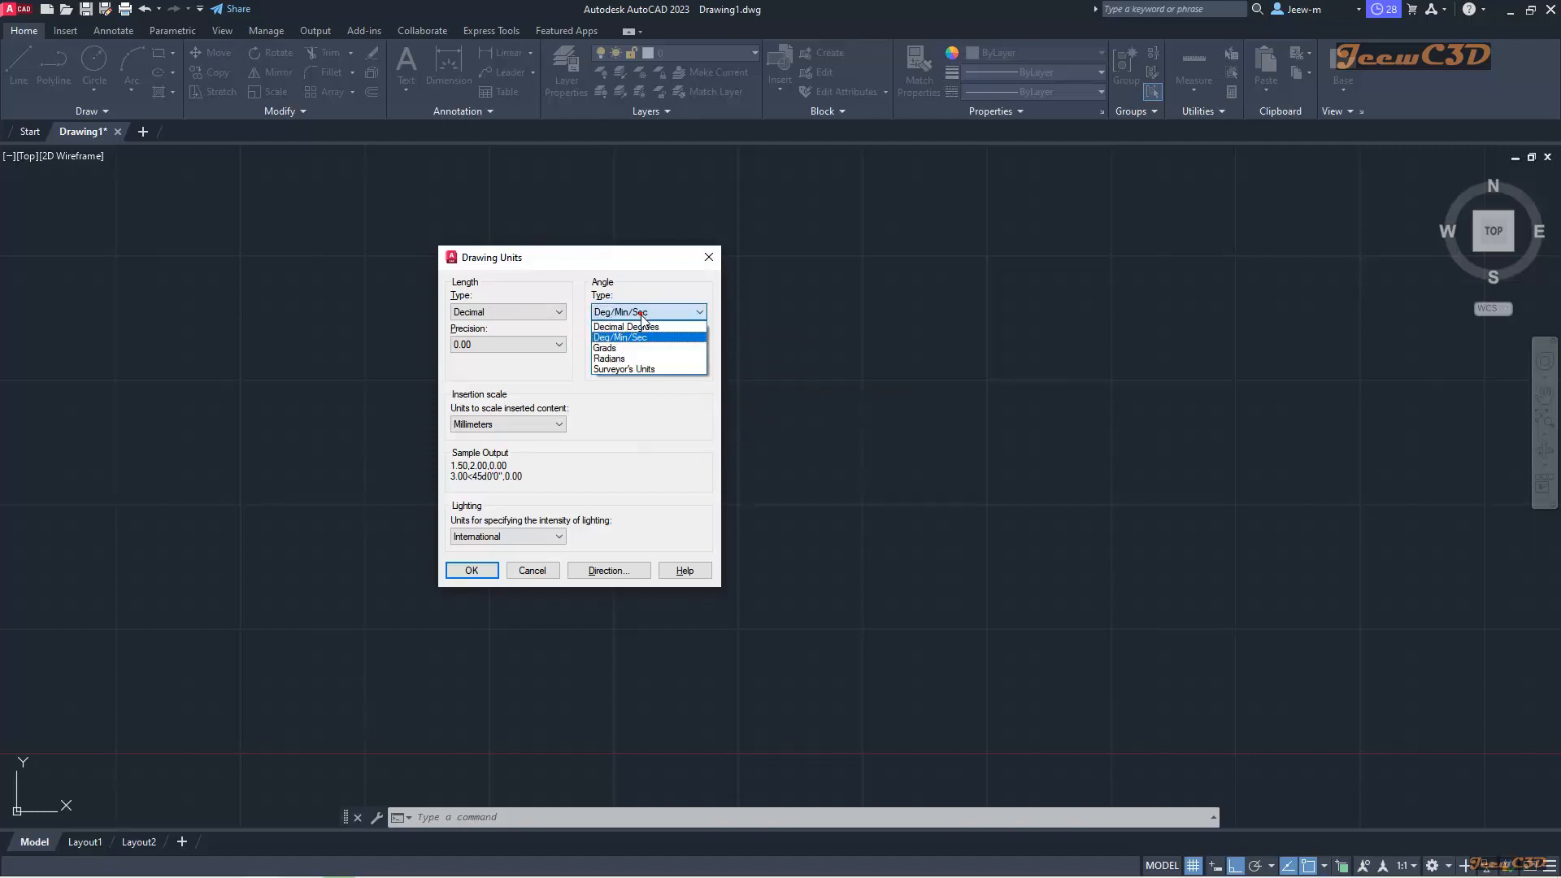
left_click(639, 325)
left_click(671, 409)
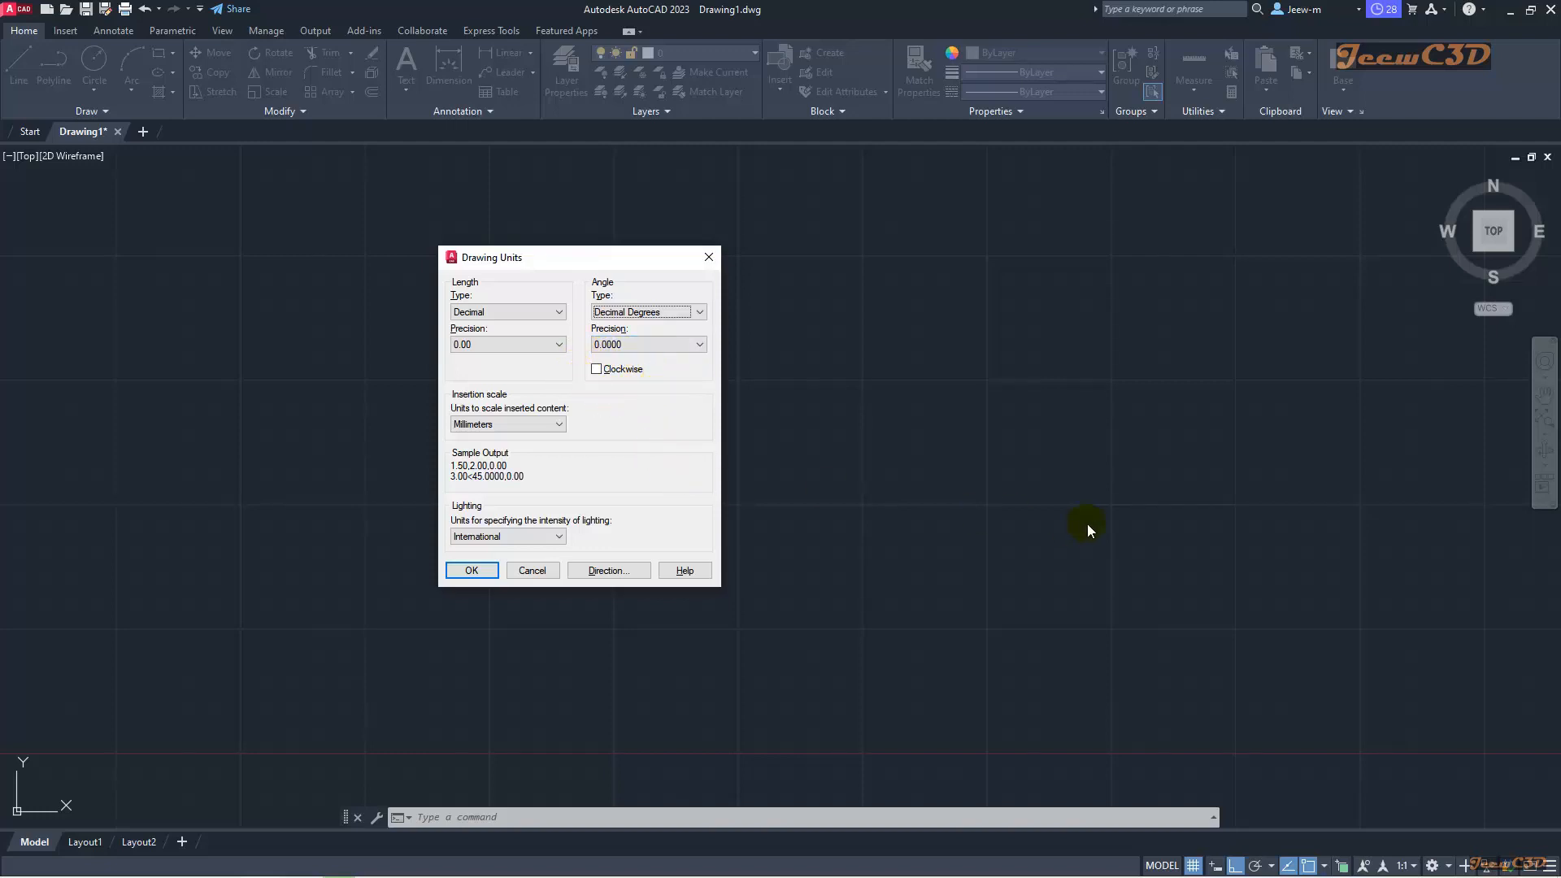
left_click(1302, 524)
Step: Toggle clockwise angle measurement on and off, and open the base angle direction settings for viewing
left_click(596, 370)
left_click(596, 370)
left_click(603, 572)
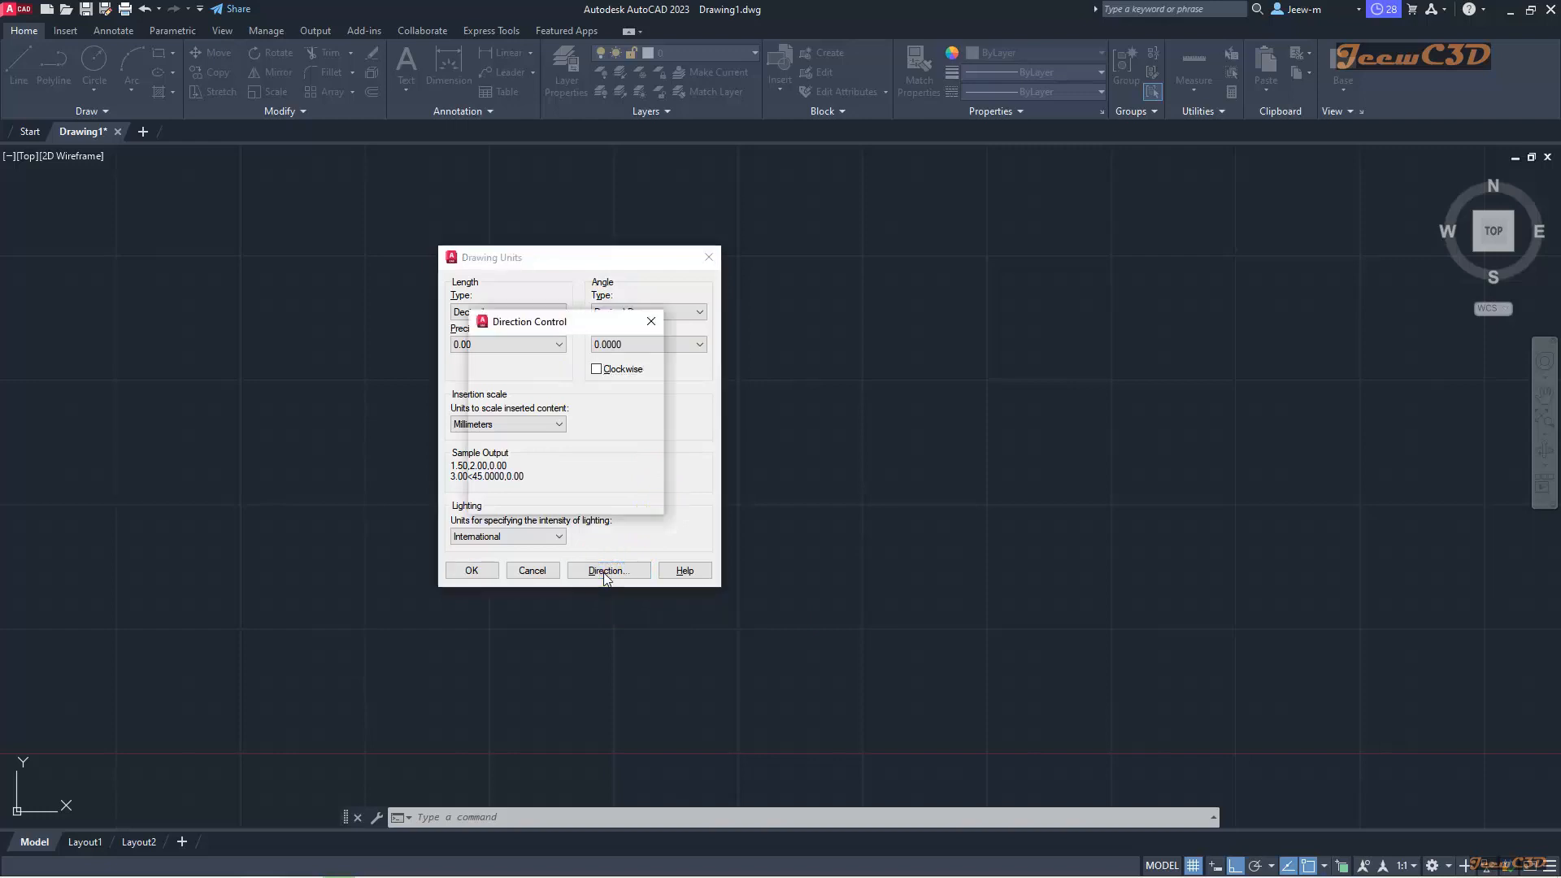
left_click_drag(598, 329, 715, 242)
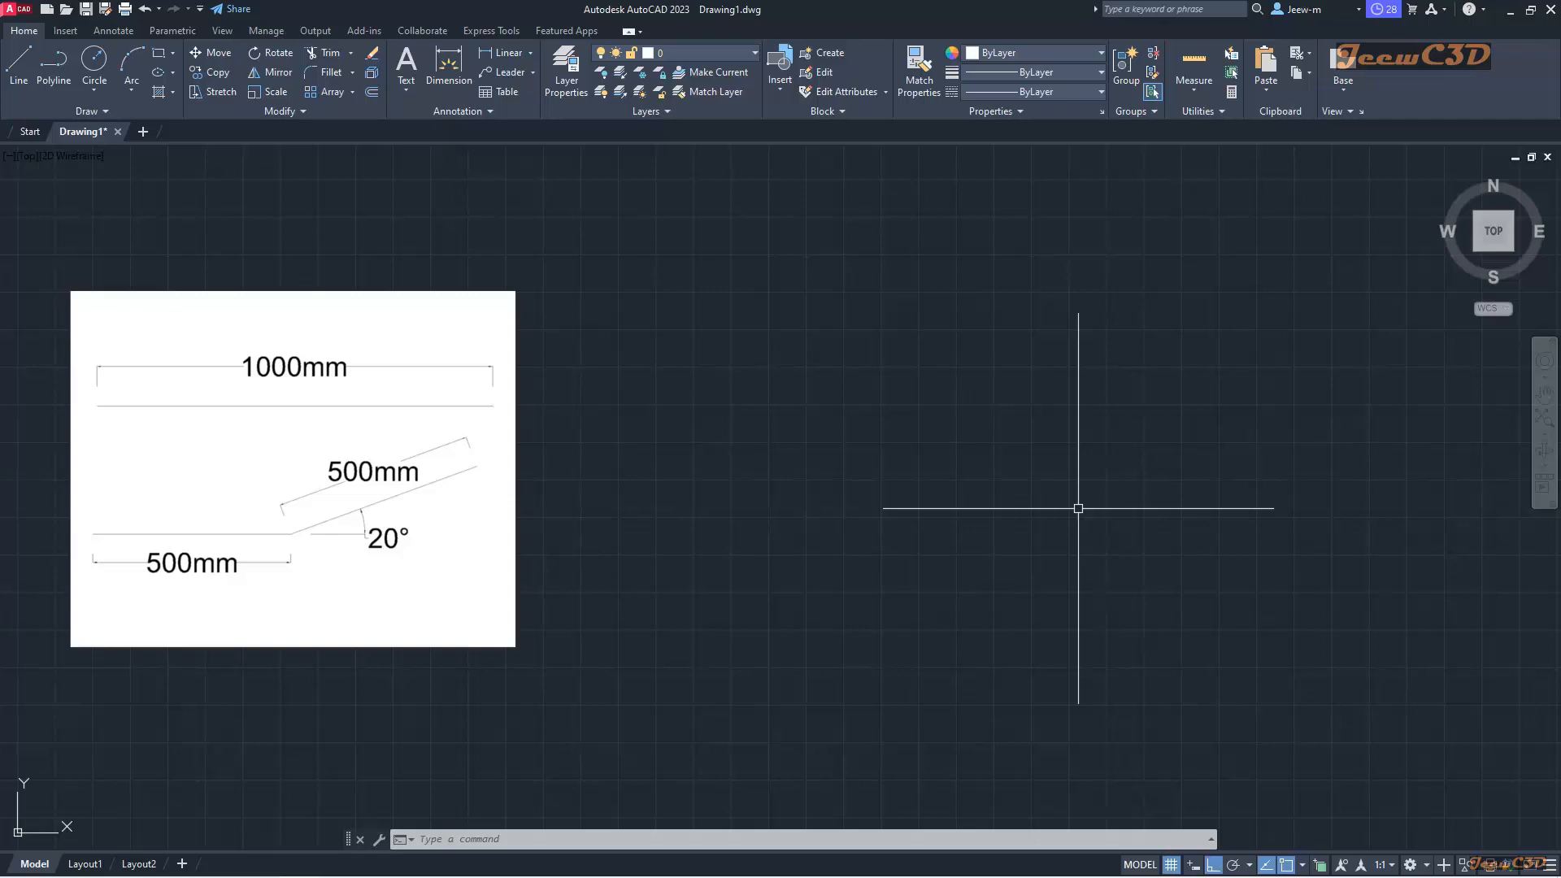
Step: Review the drawing units with the UNITS command and accept them as they are
type("l")
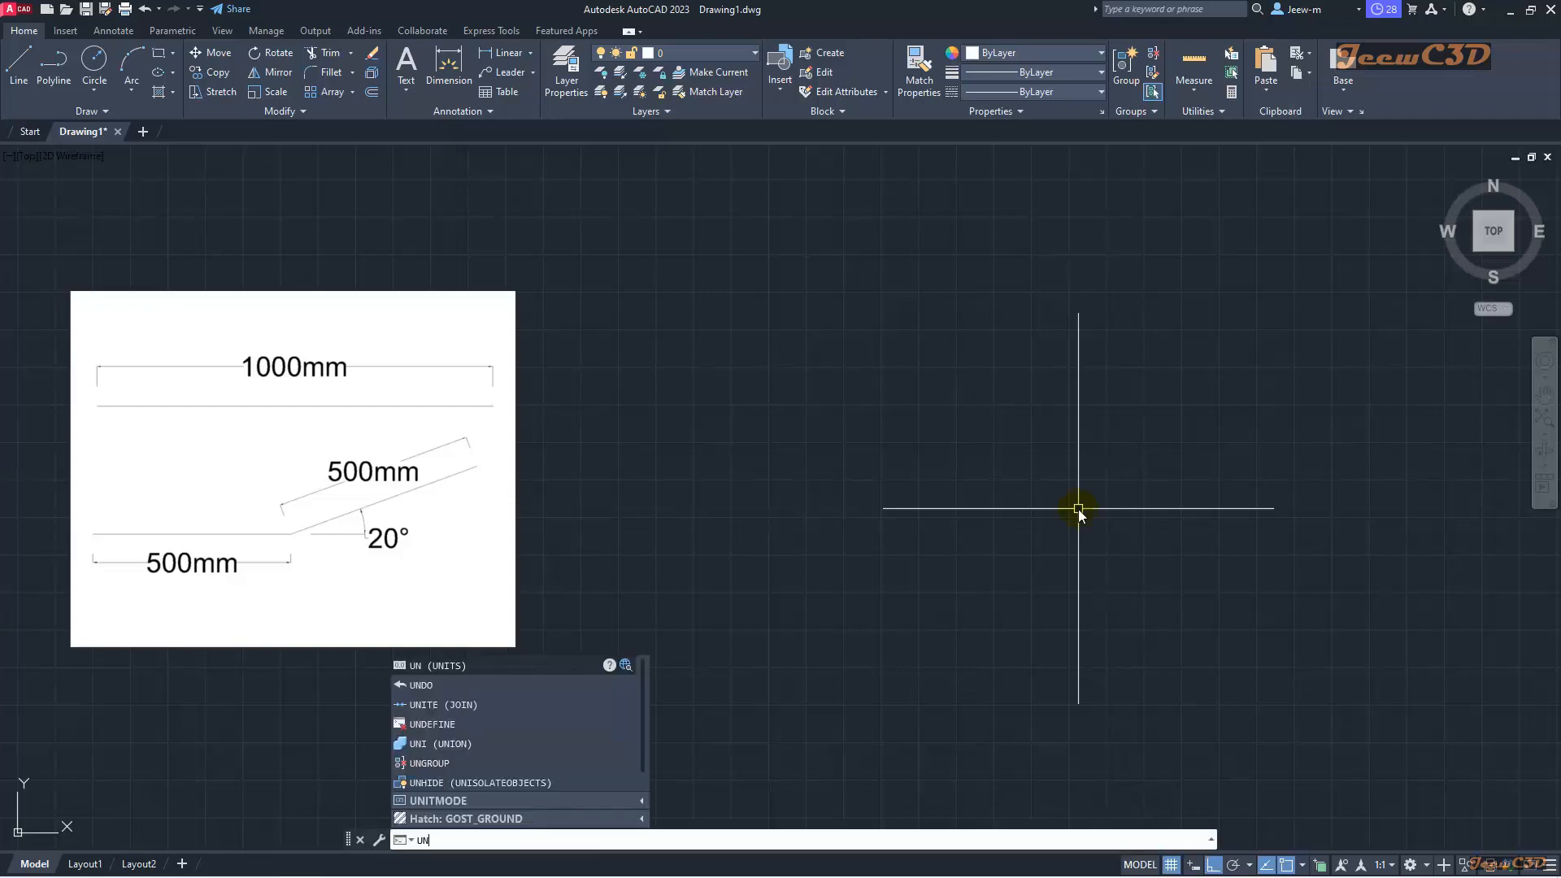
key("Return")
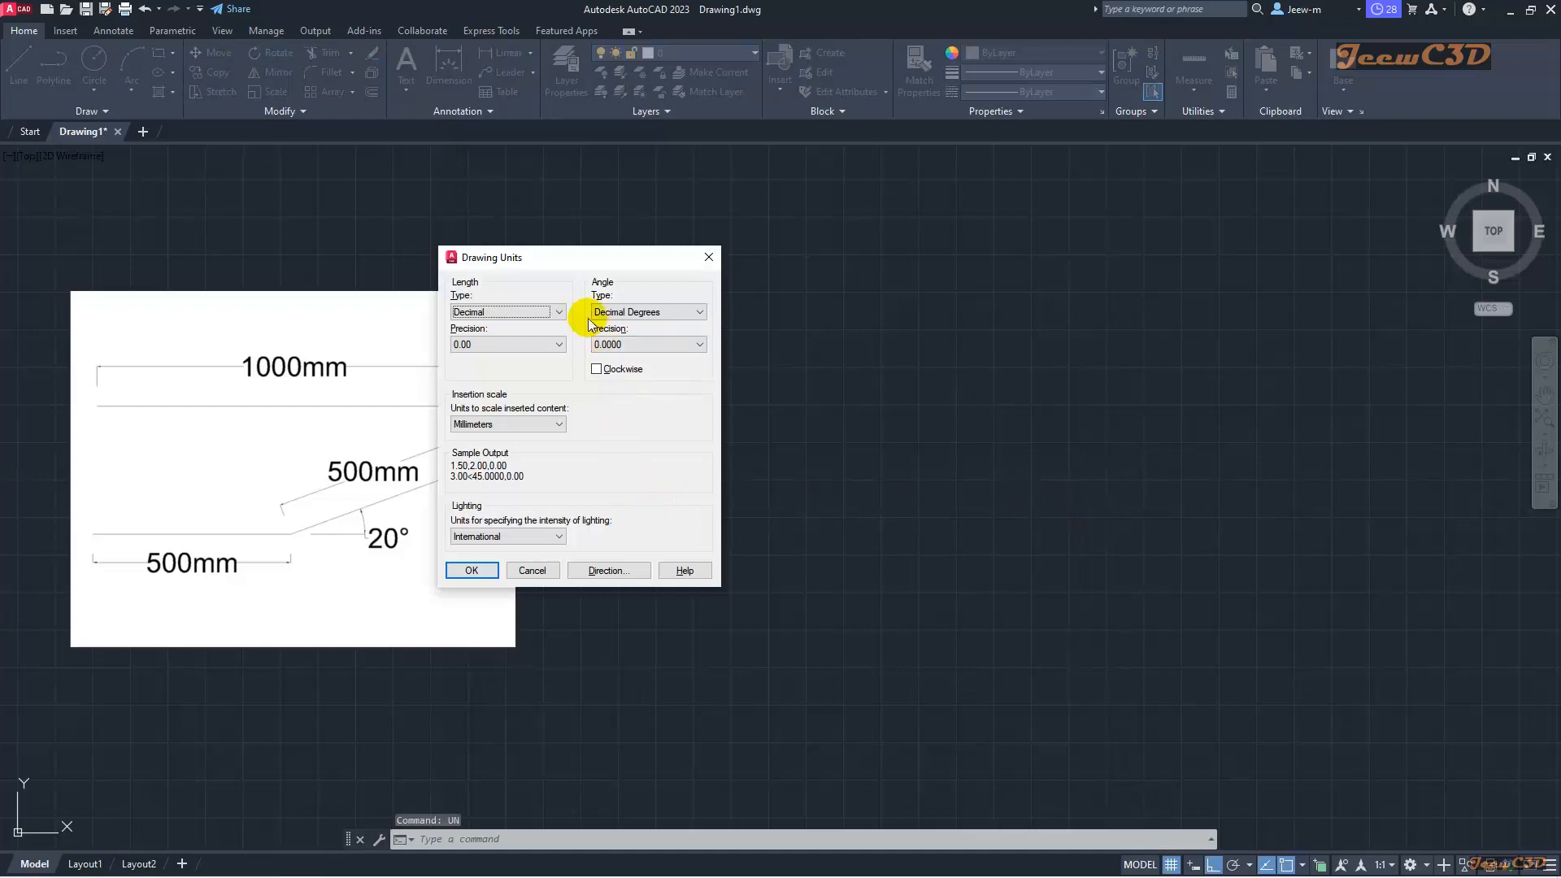
left_click(468, 569)
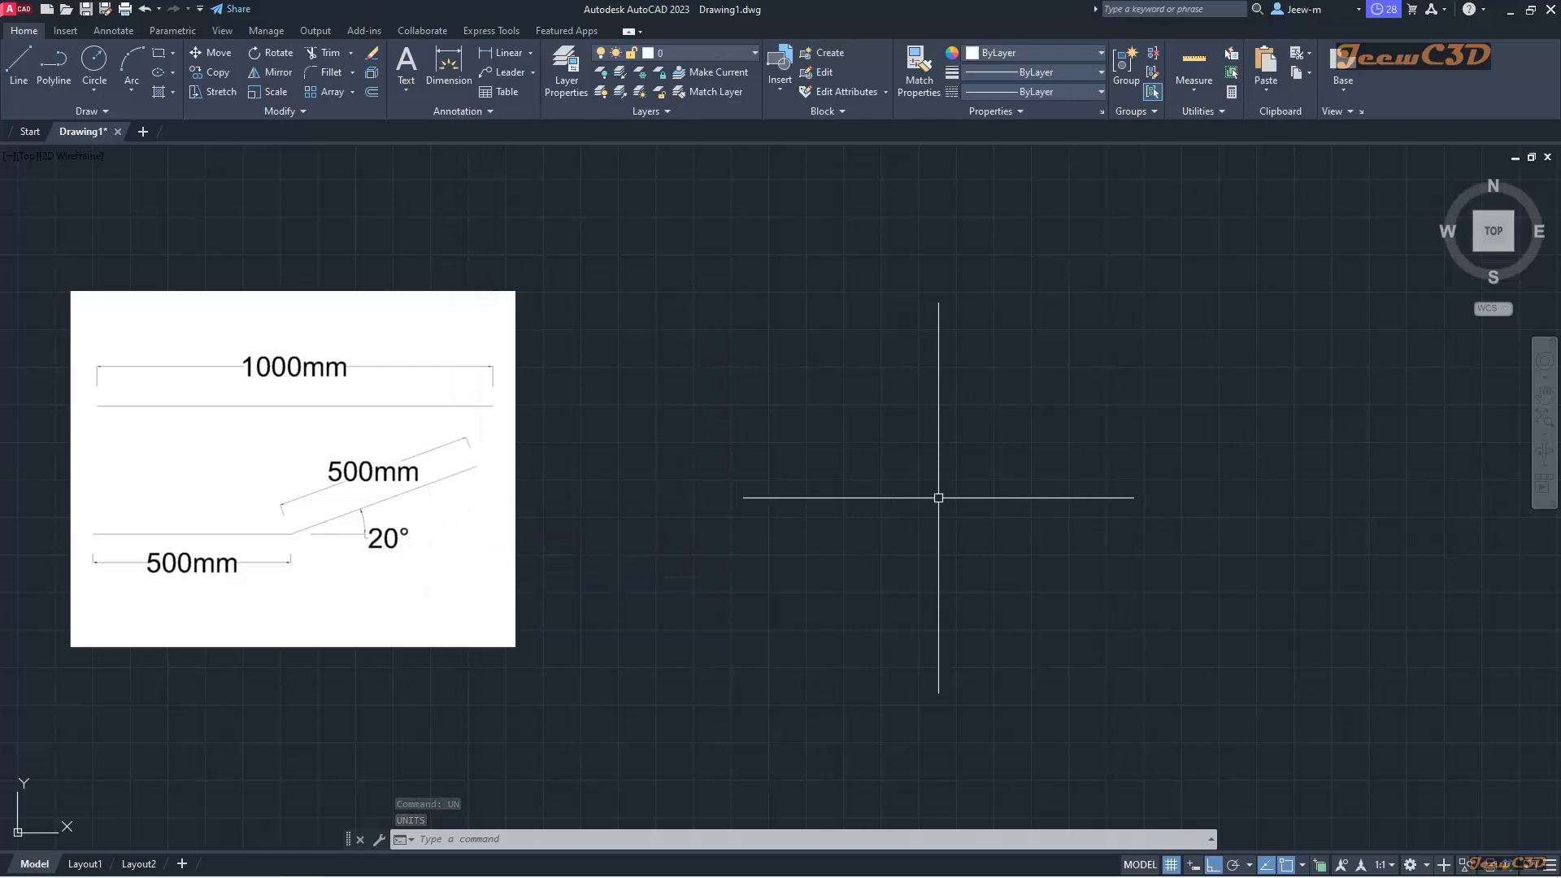
Step: Draw a horizontal line 1000 mm long to the right of the upper part of the reference image
left_click(16, 67)
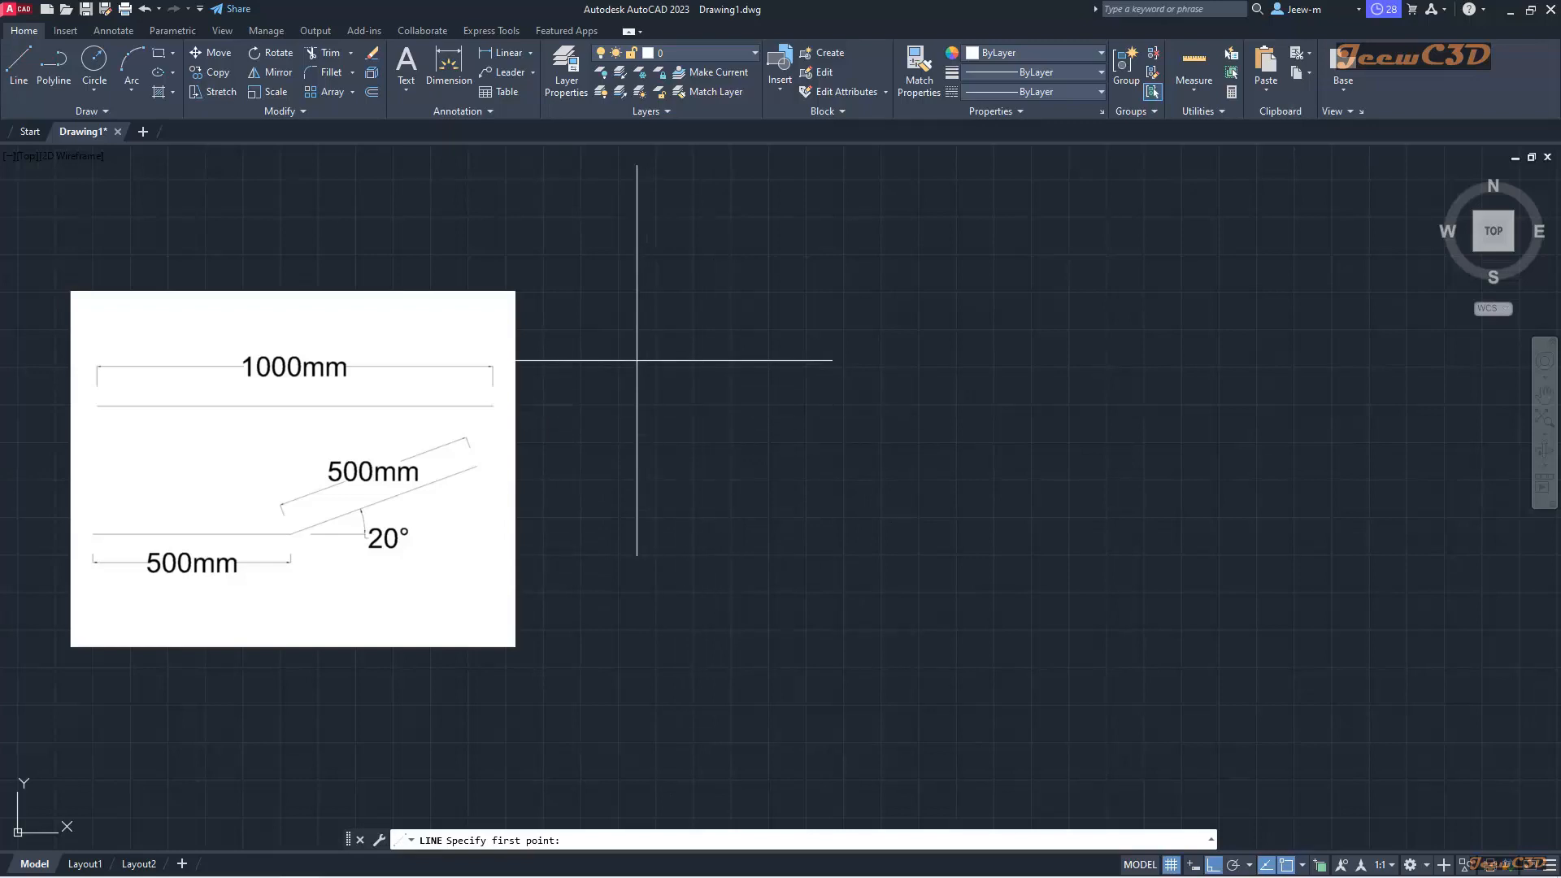
left_click(635, 334)
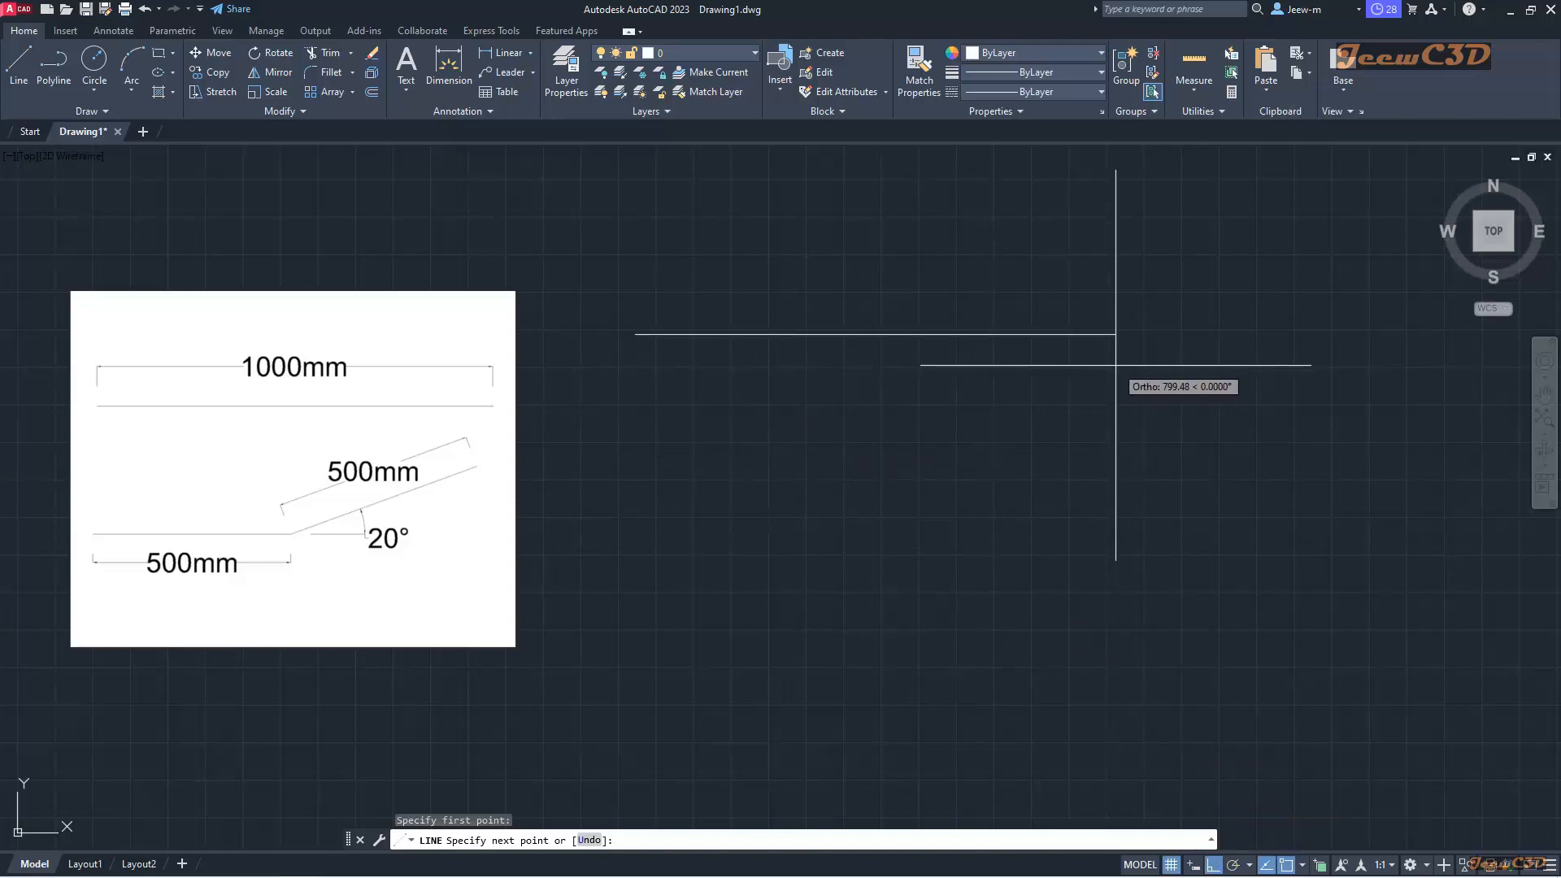
type("000")
key("Return")
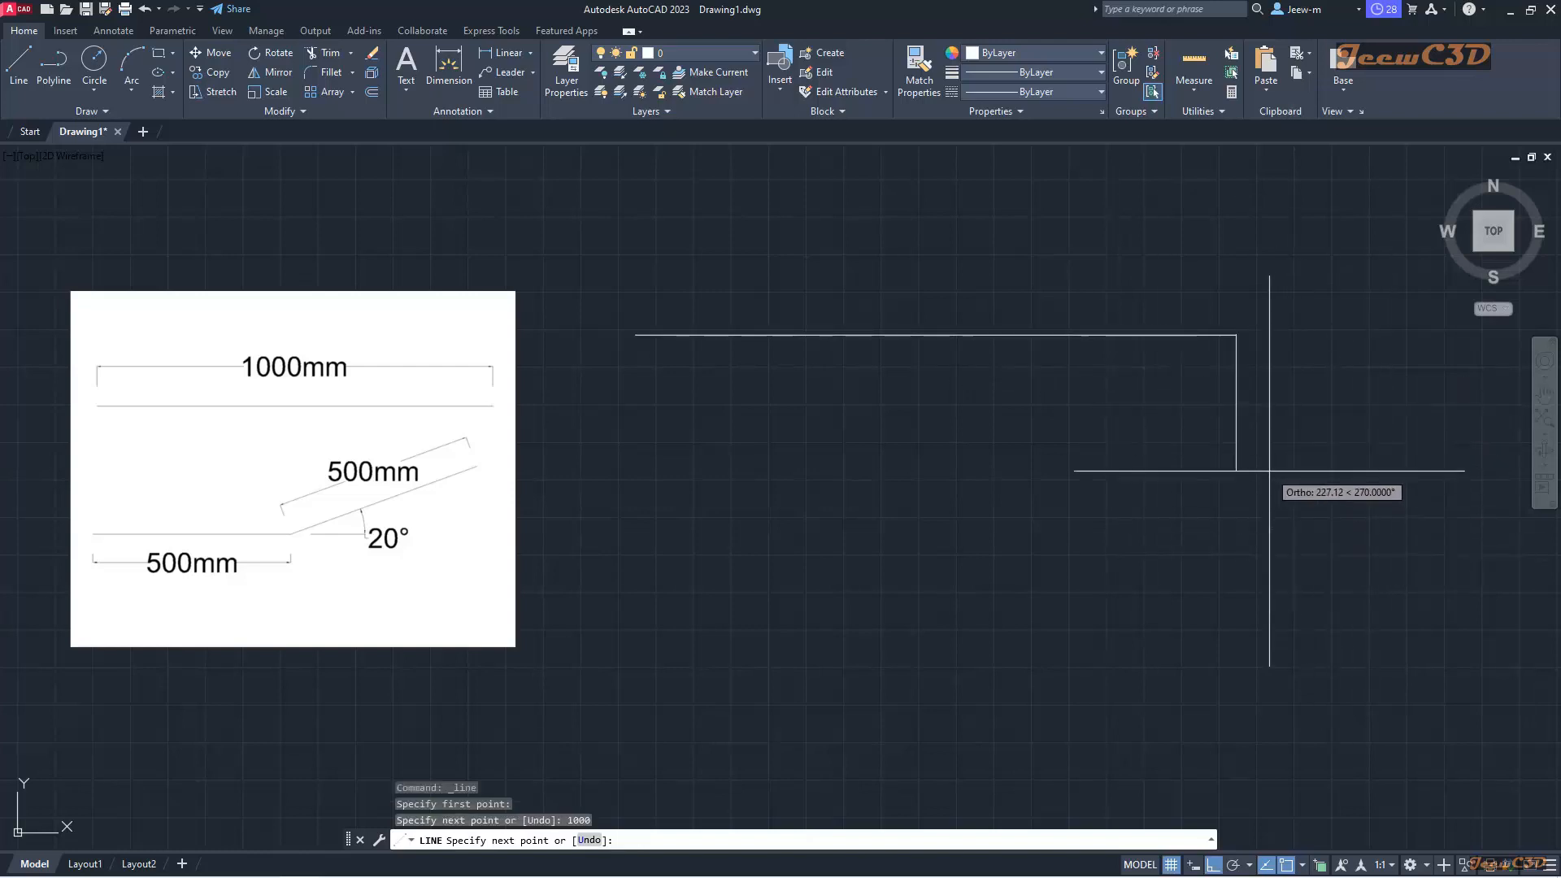
key("Return")
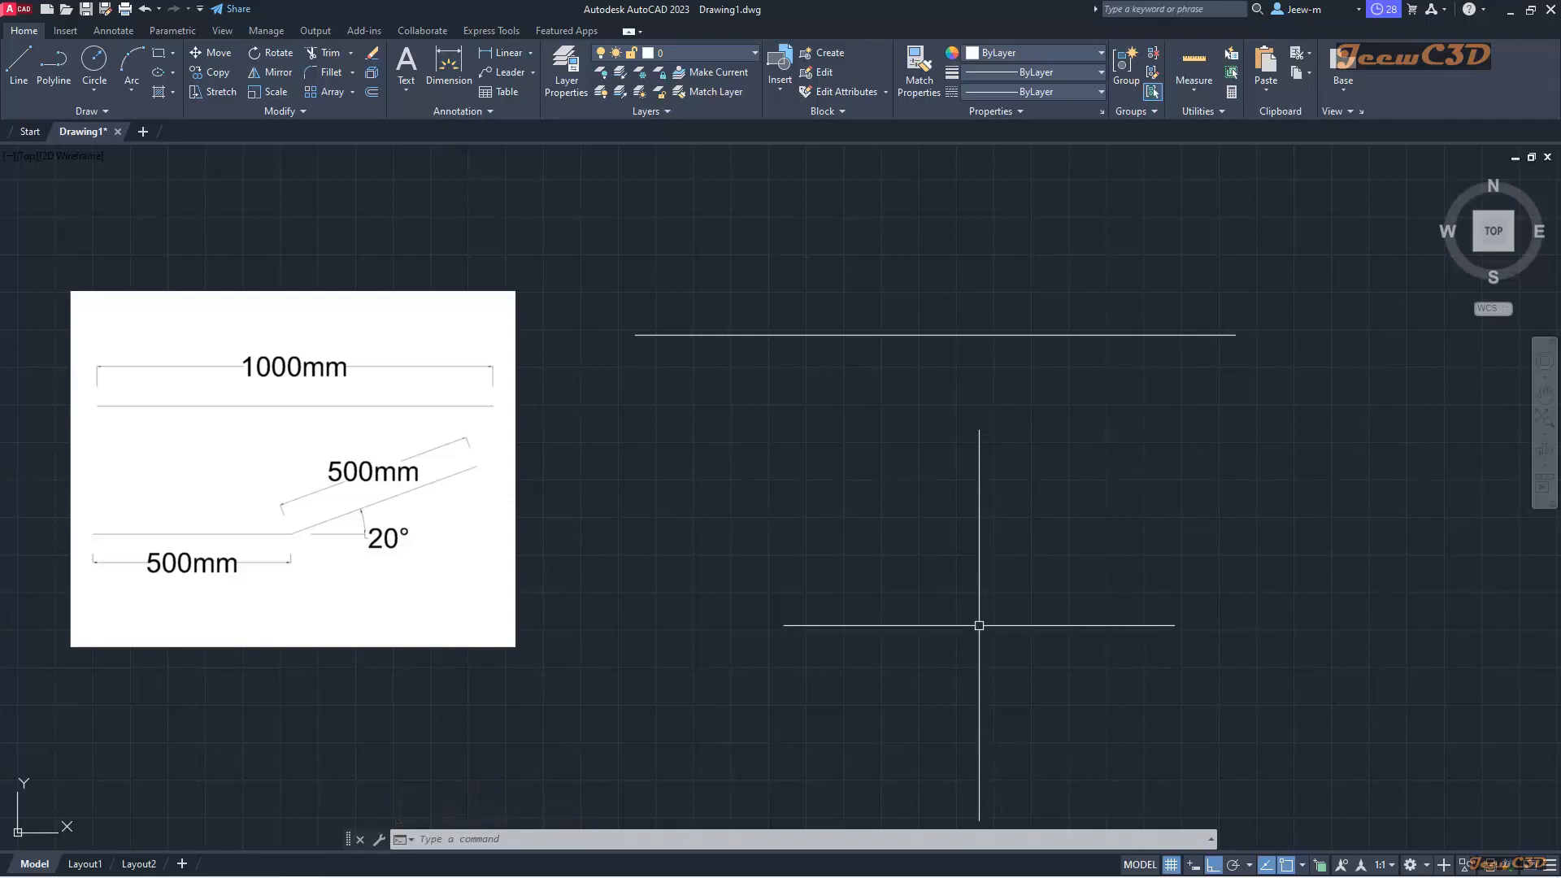
Step: Start a line below the left end of the 1000 mm line and draw a horizontal 500 mm segment
left_click(19, 72)
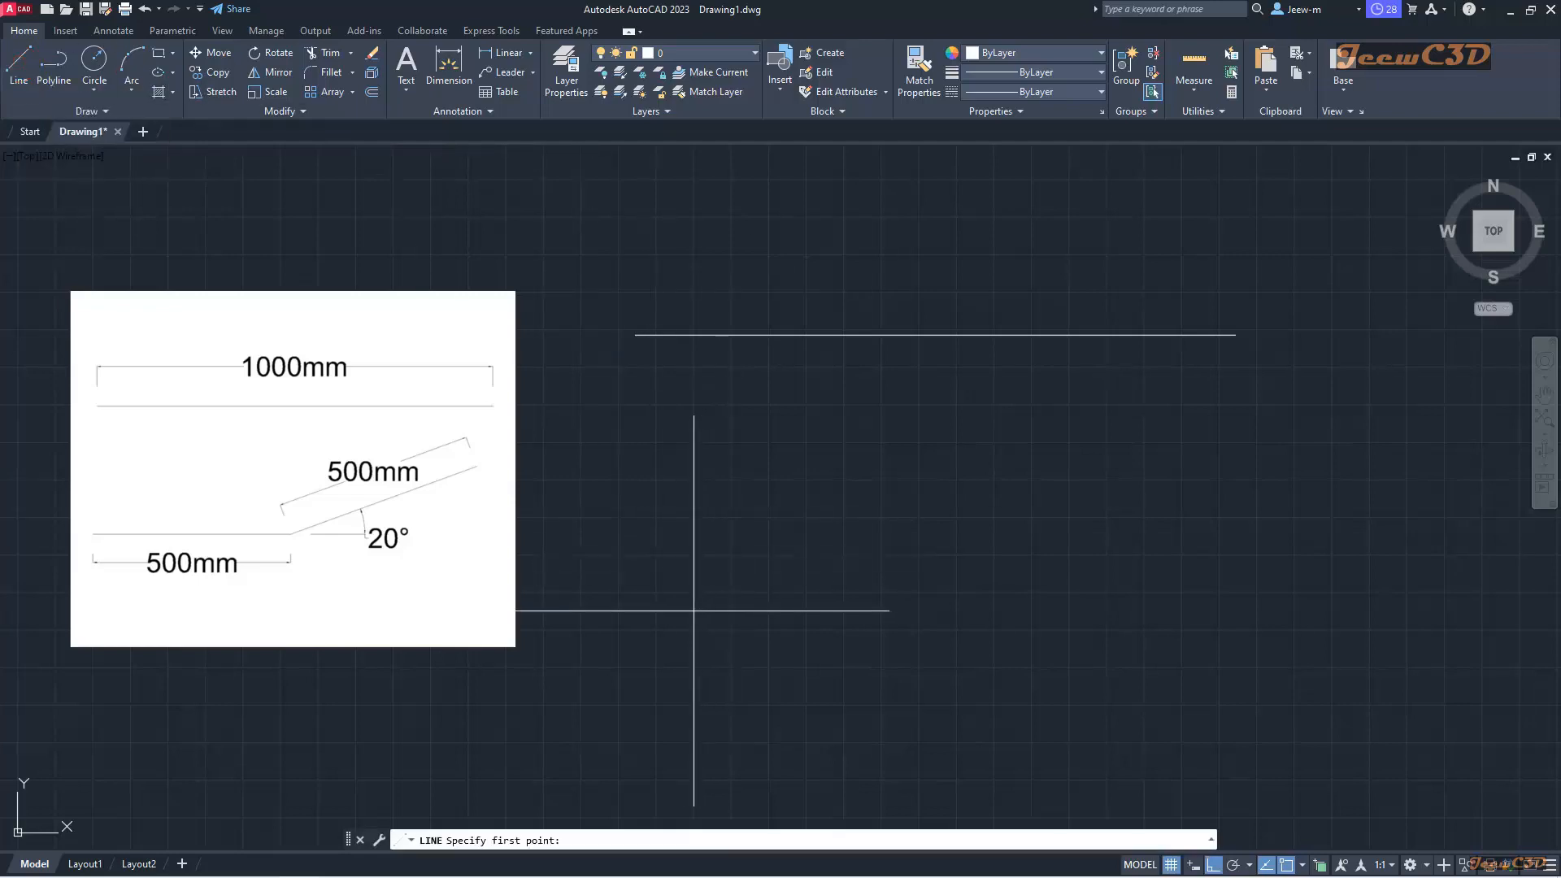
left_click(635, 615)
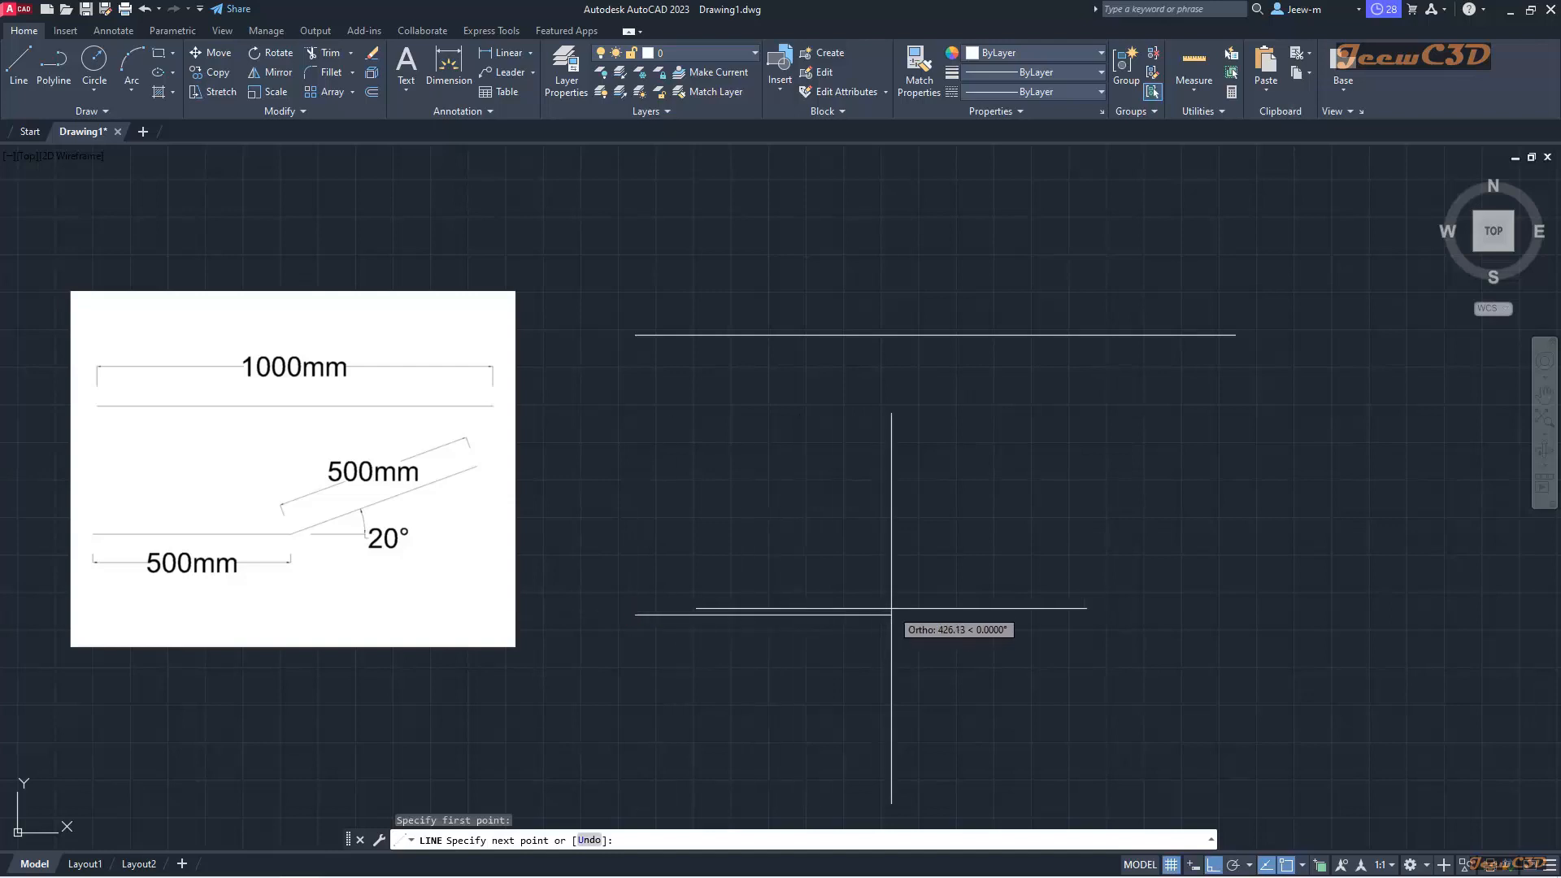
type("500")
key("Return")
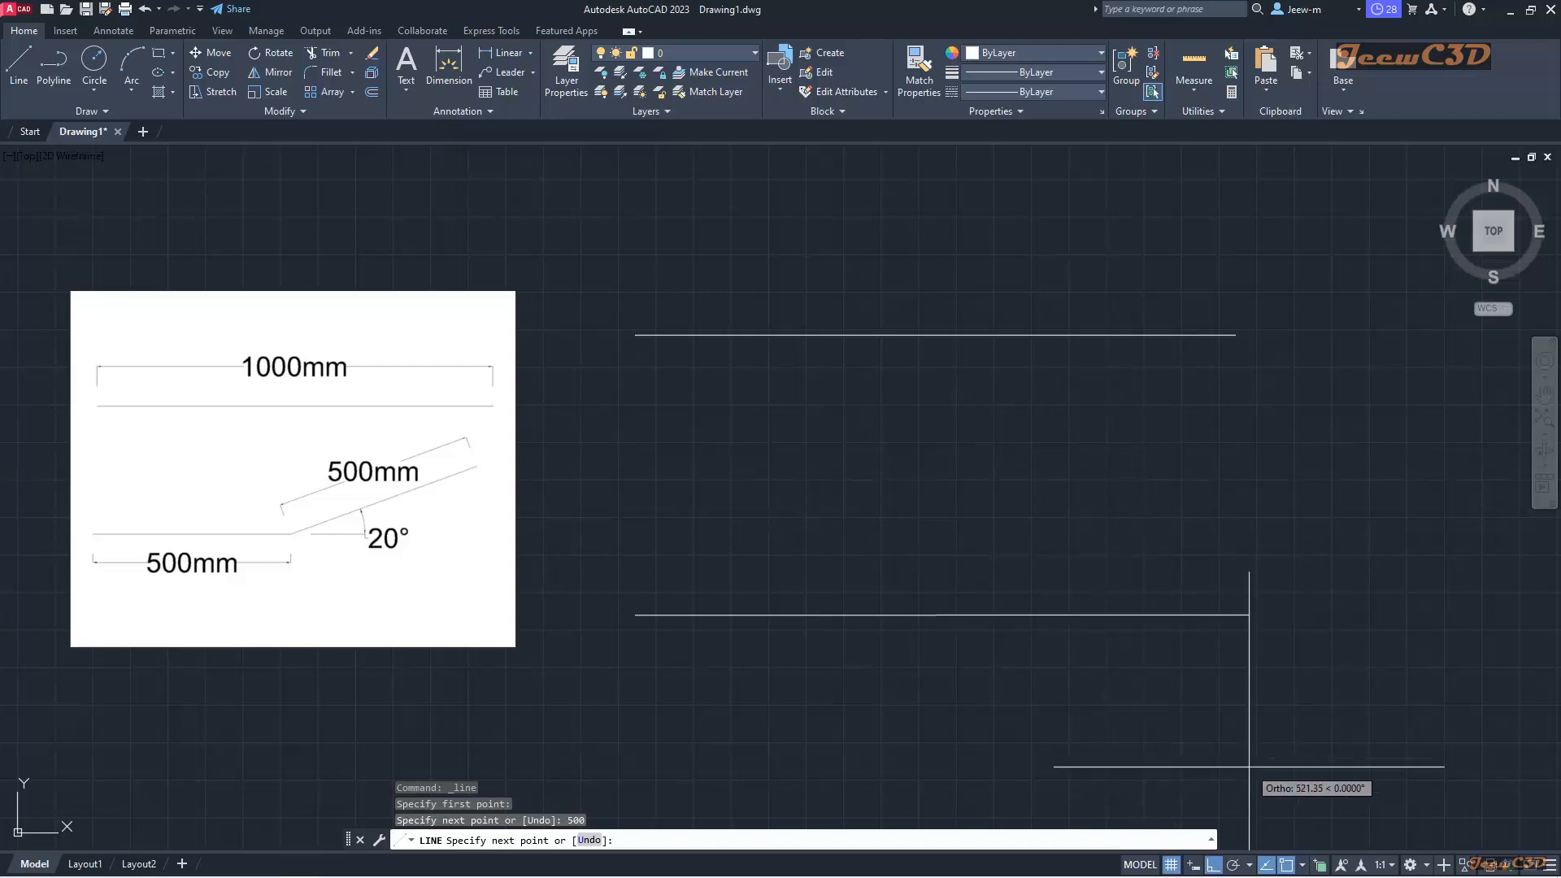
Step: Turn ortho mode off and polar tracking on, and finish the line with a 500 mm segment at 20°
left_click(1212, 865)
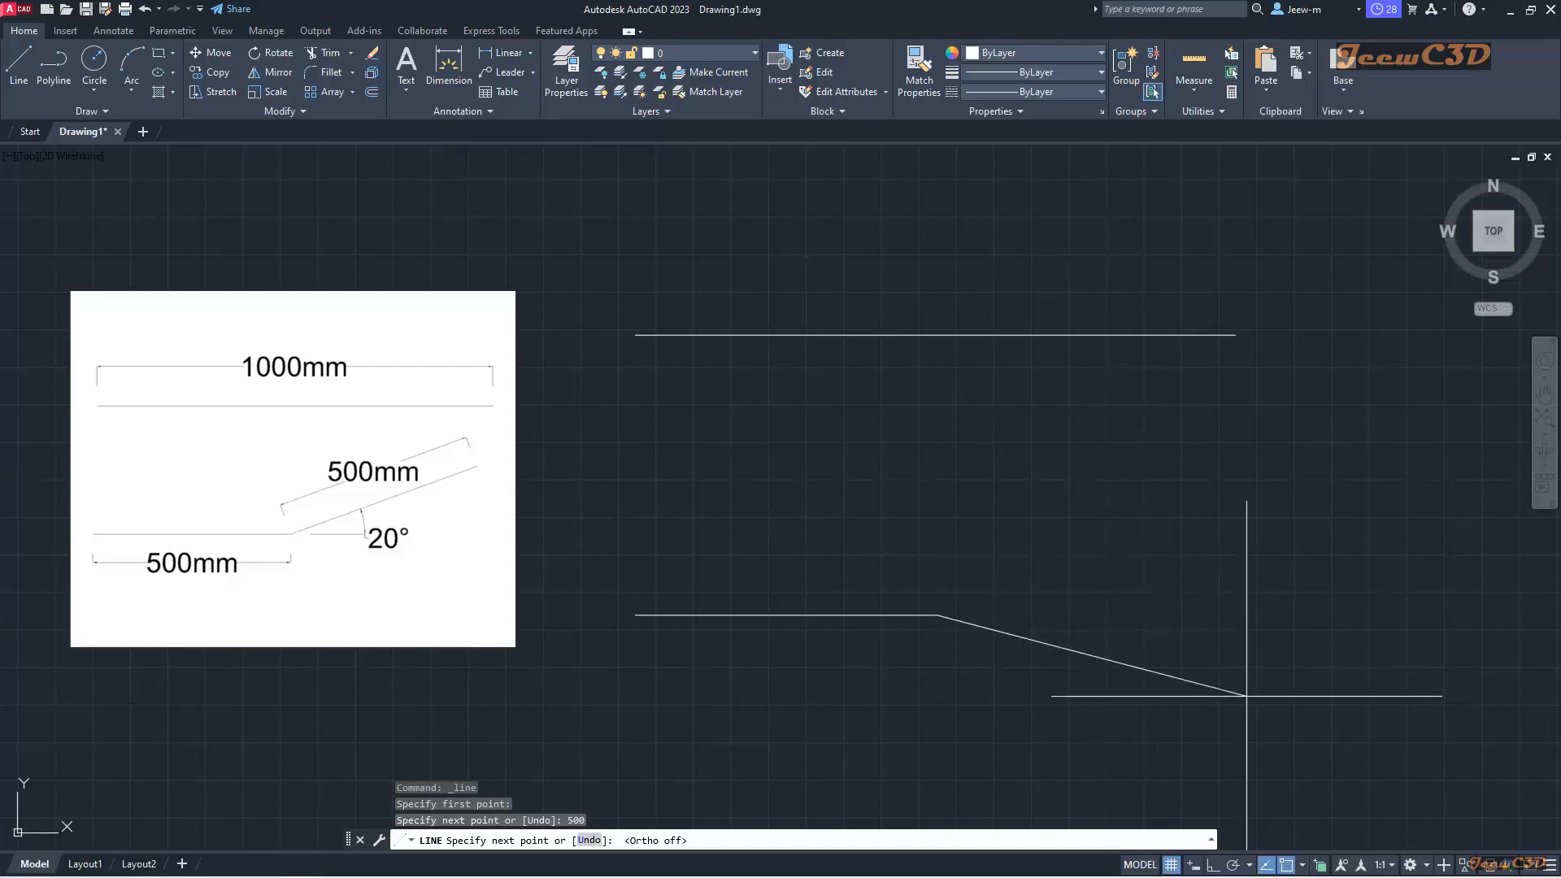
left_click(1233, 865)
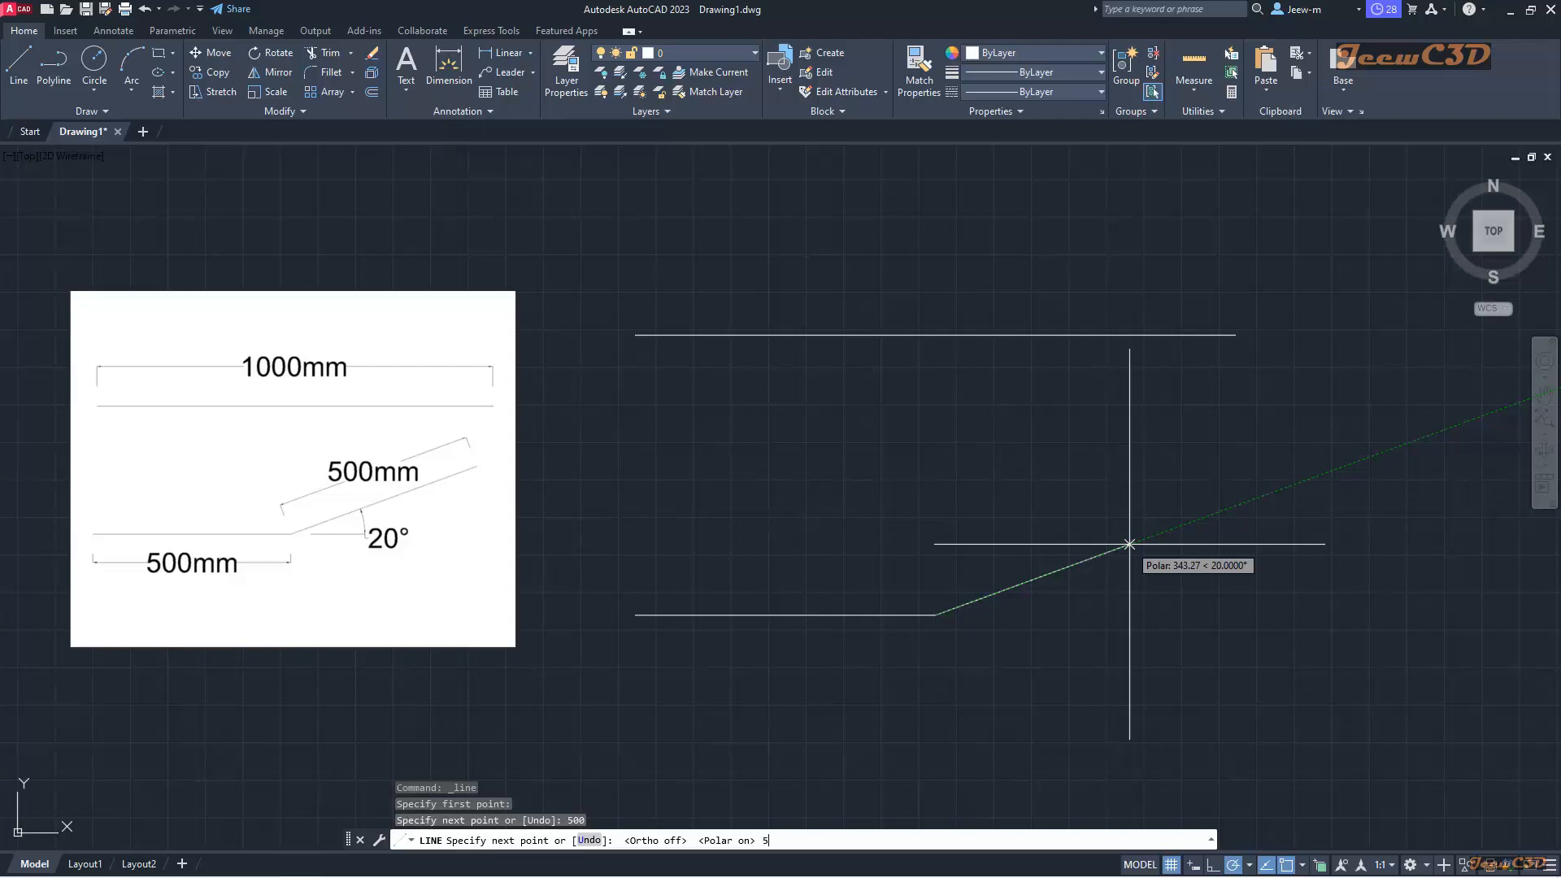
type("00")
key("Return")
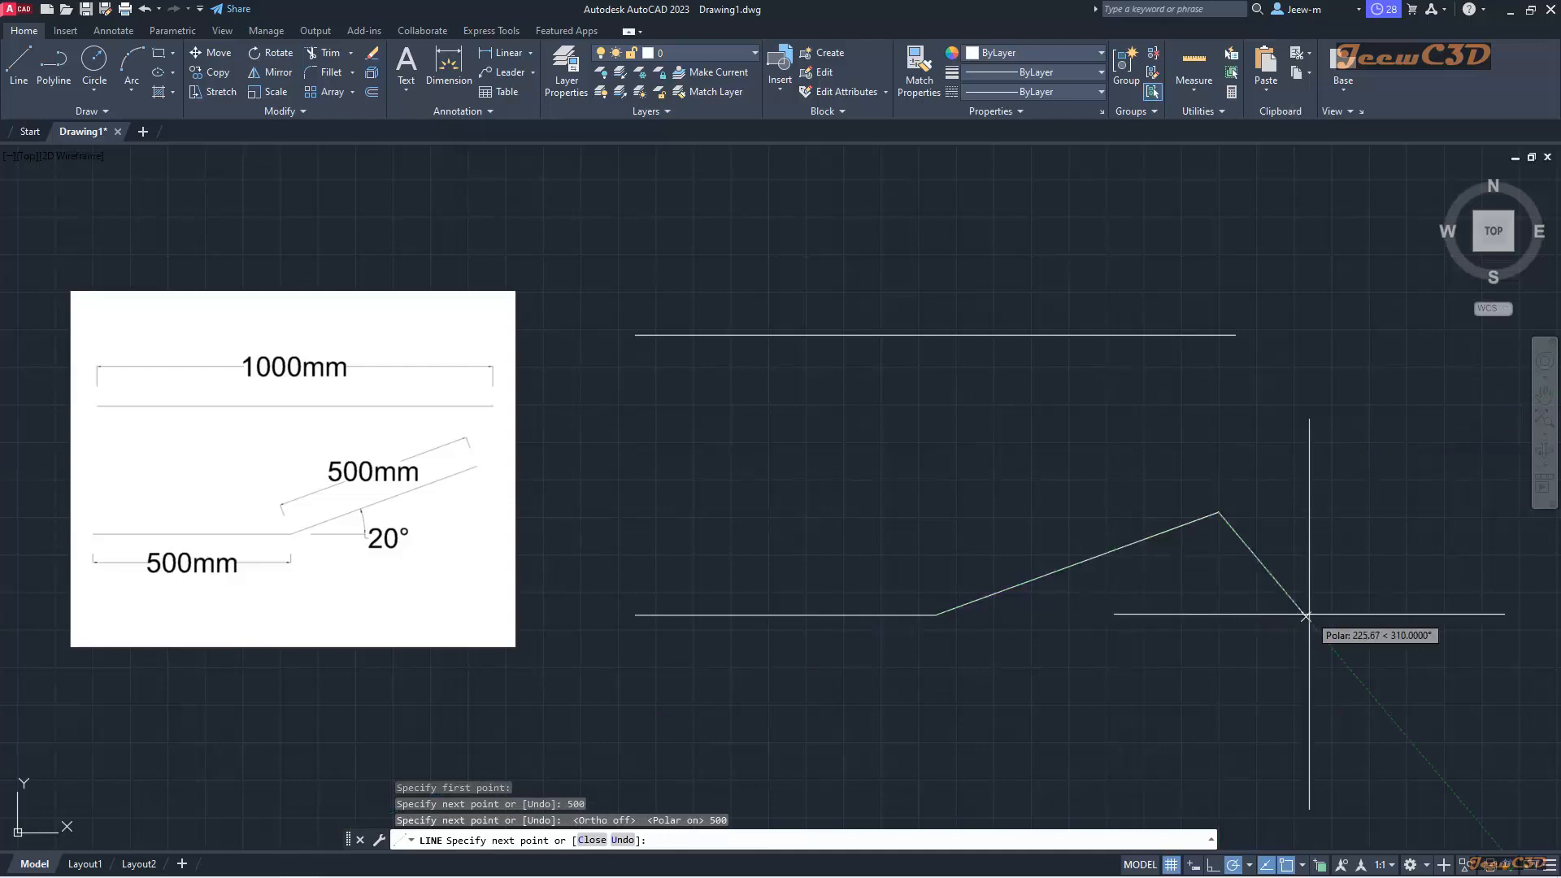
key("Return")
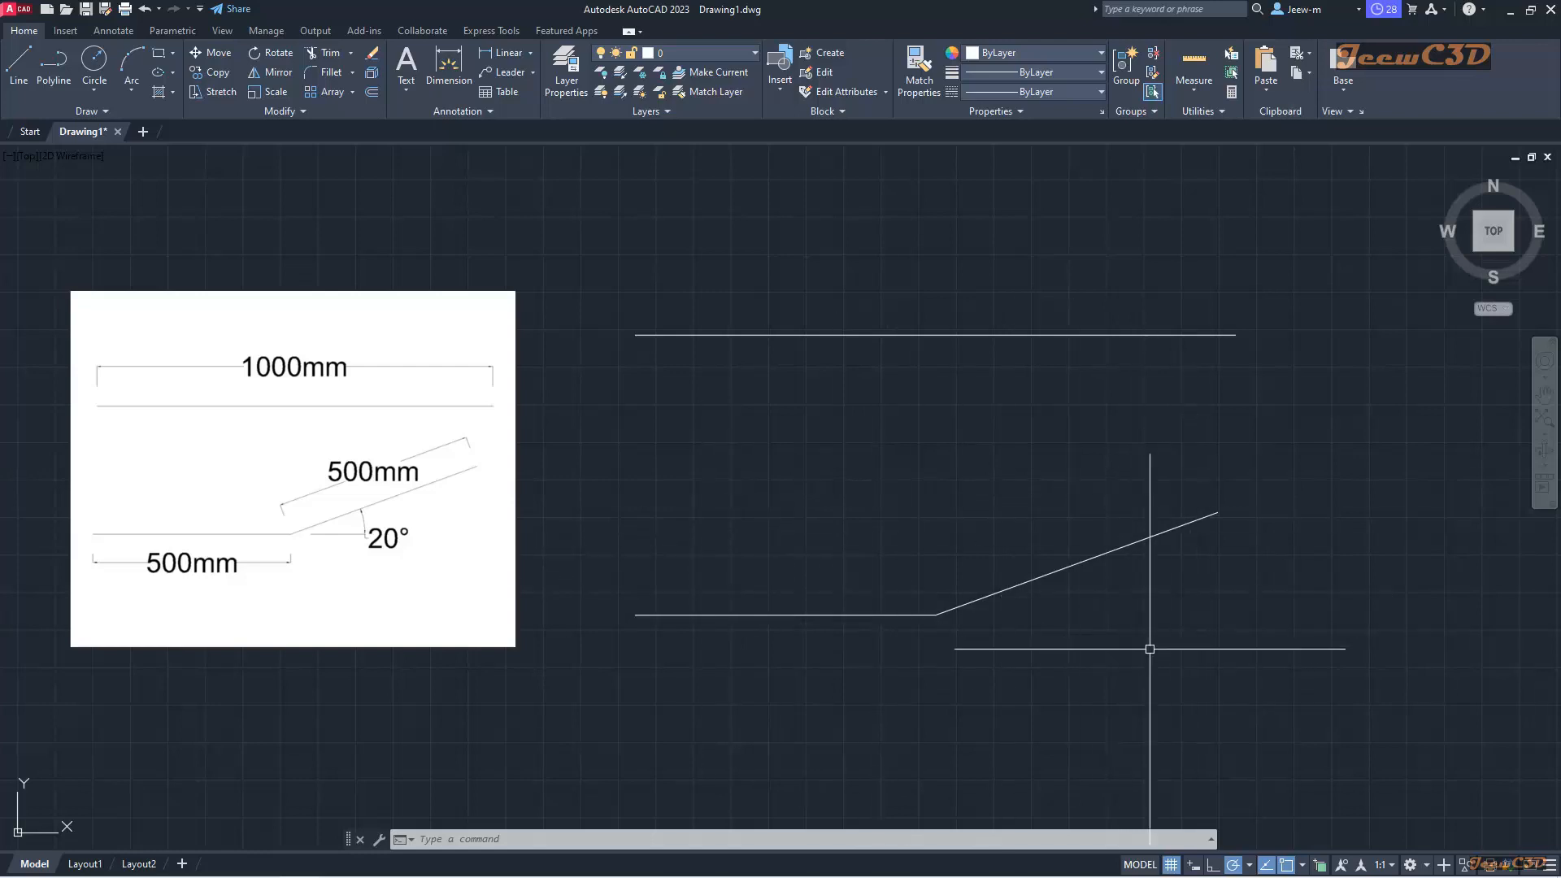
Step: Delete the horizontal and angled 500 mm segments below the 1000 mm line
left_click(1097, 673)
left_click(848, 557)
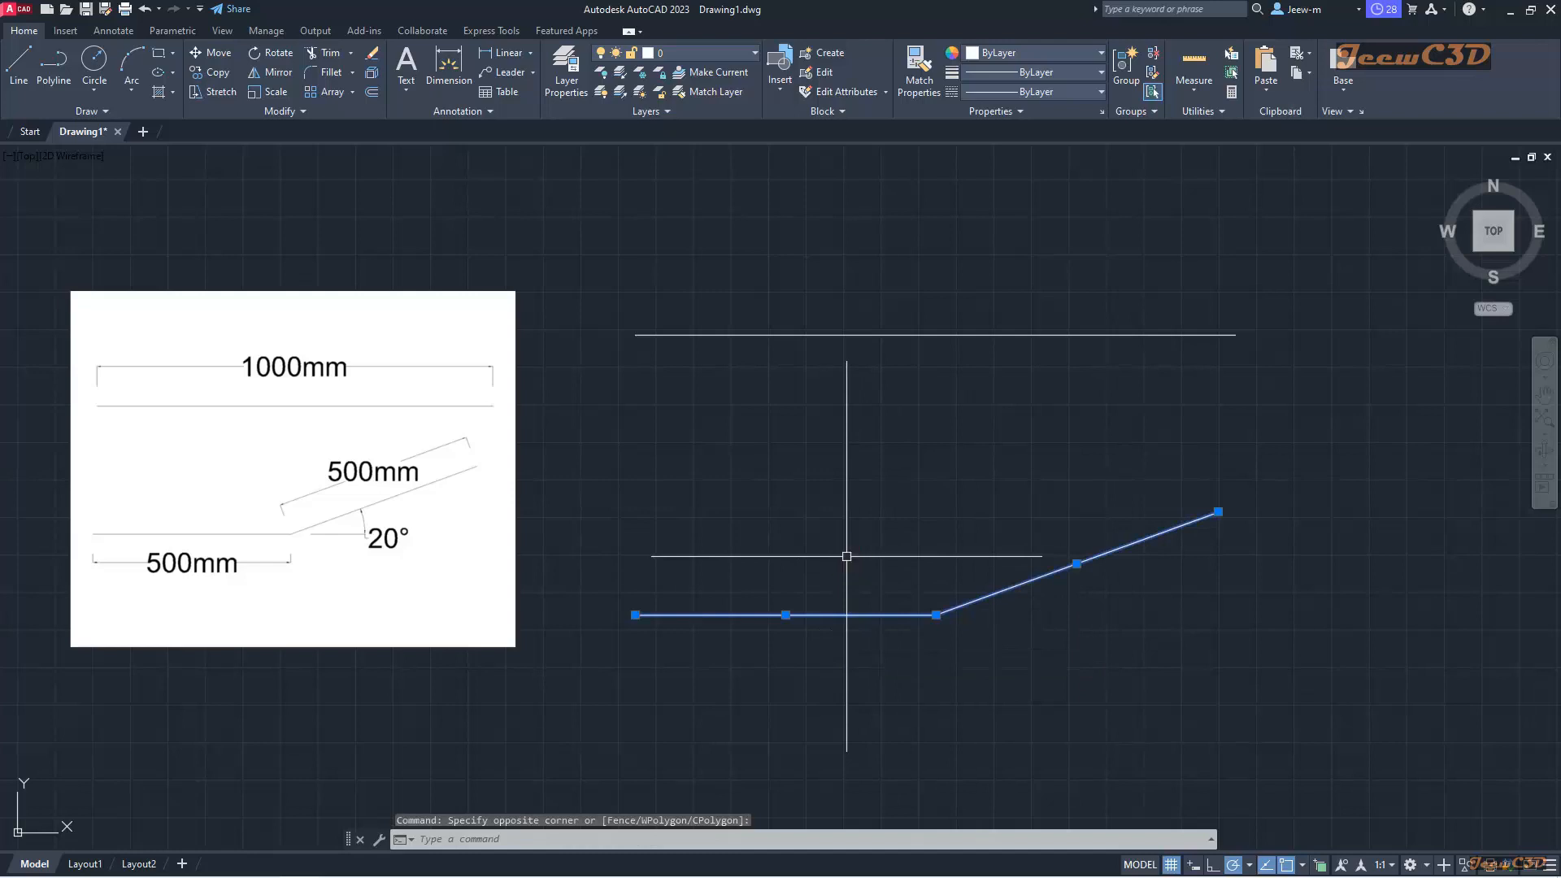
key("Delete")
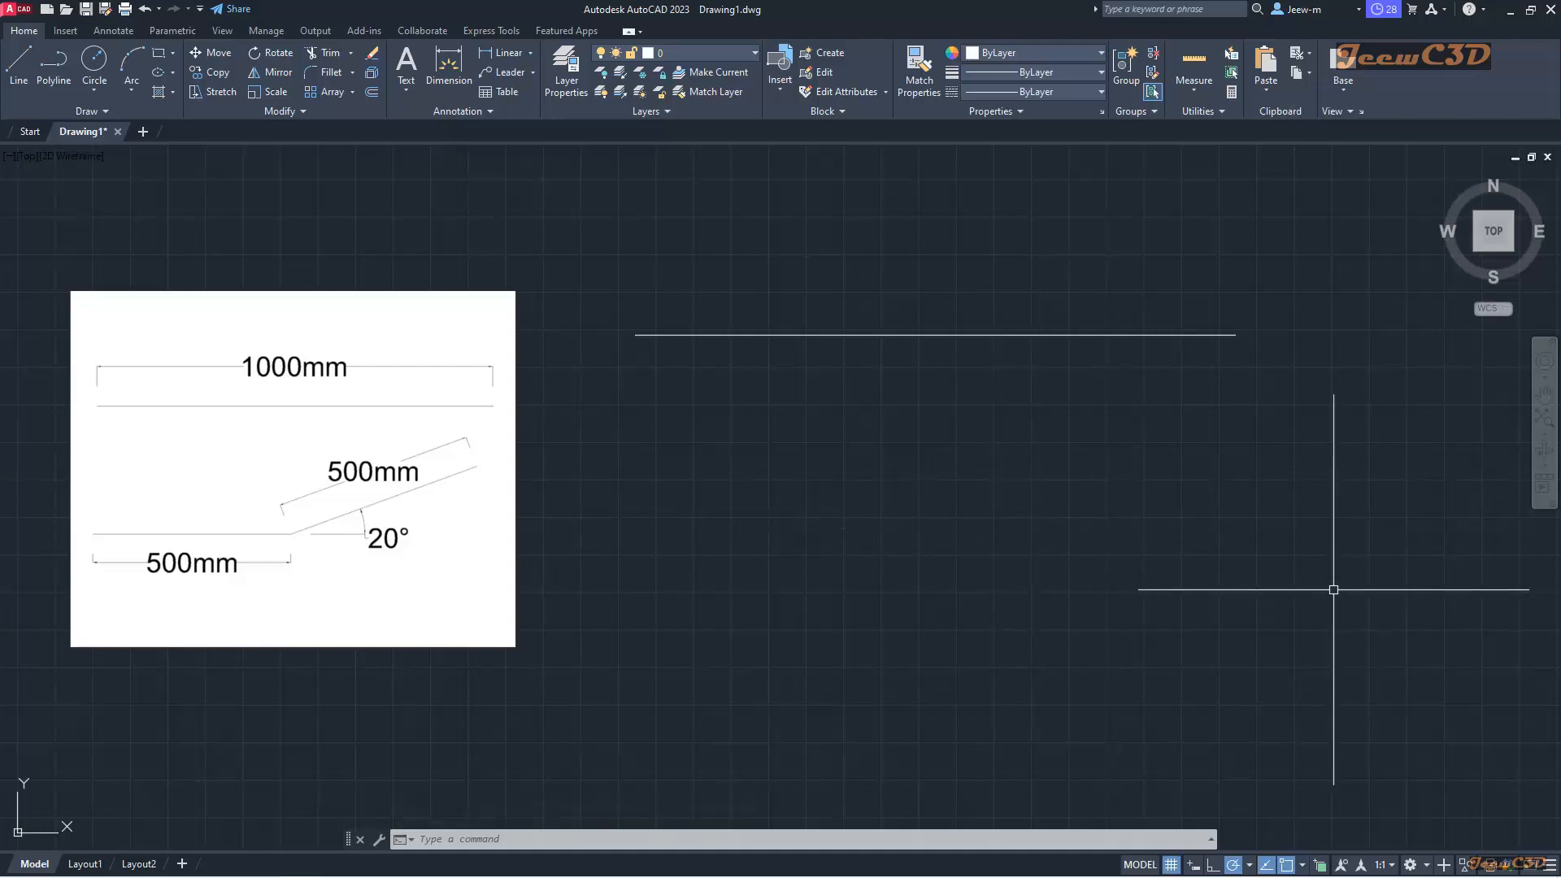
Step: Turn dynamic input on and check that it is included in the status bar customization options
left_click(1192, 865)
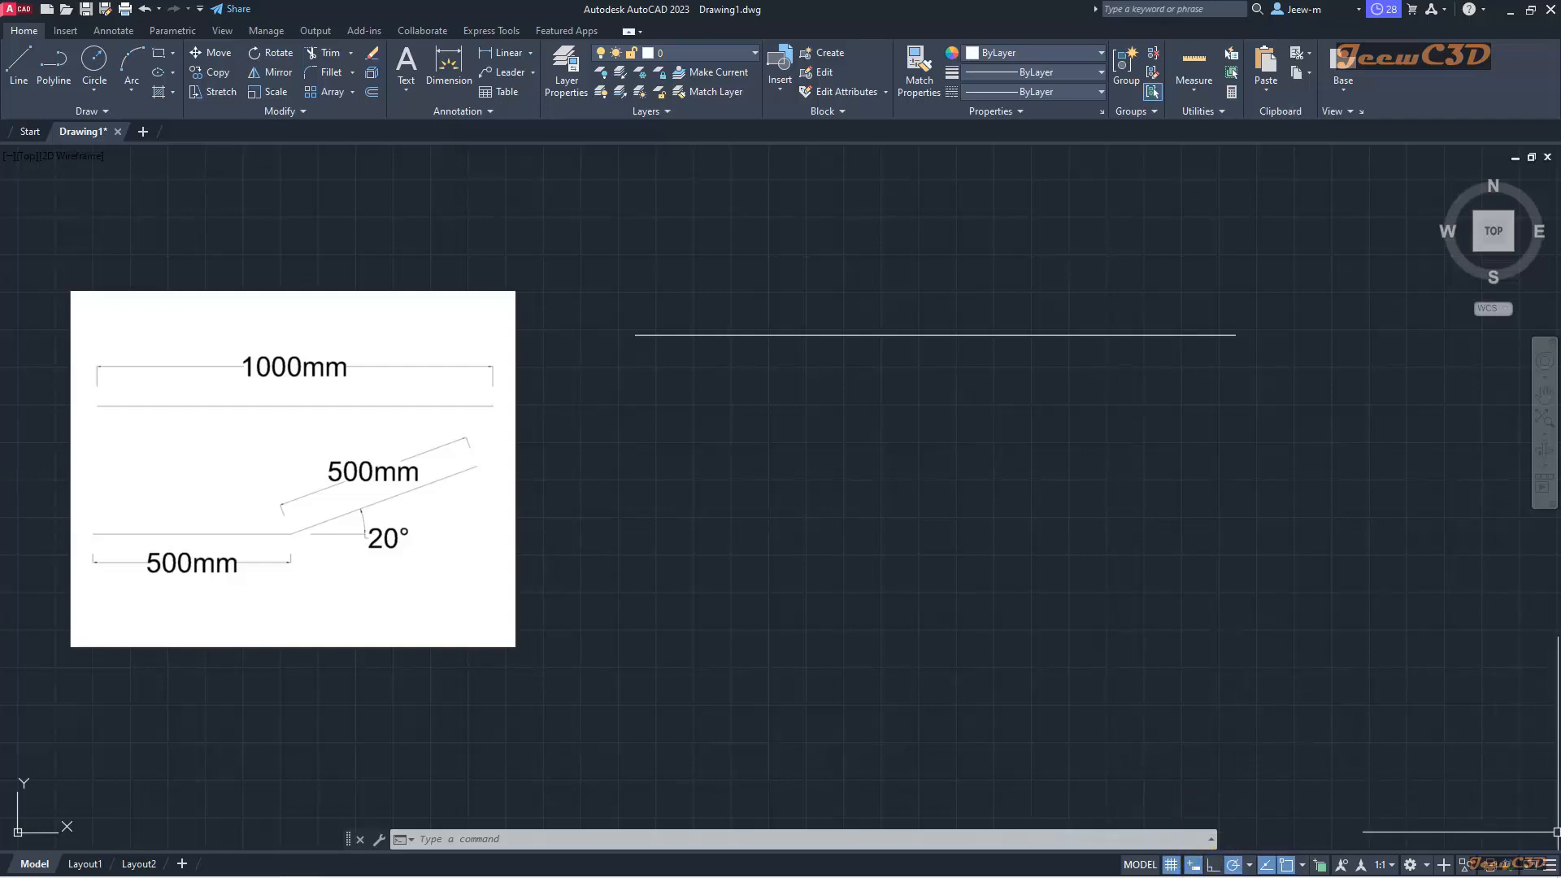
left_click(1550, 866)
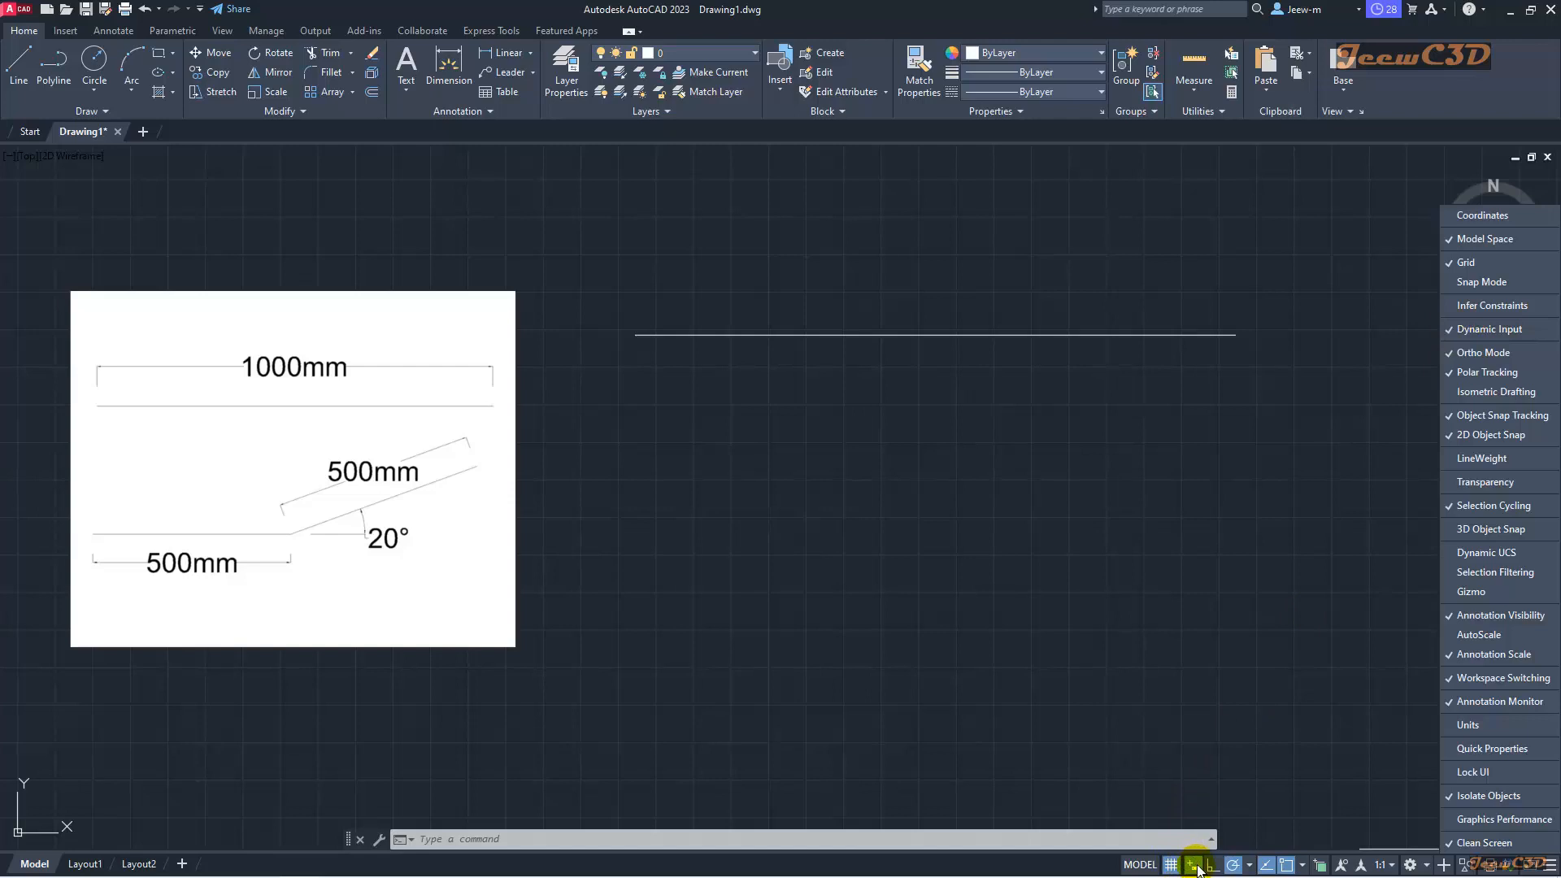
left_click(1183, 638)
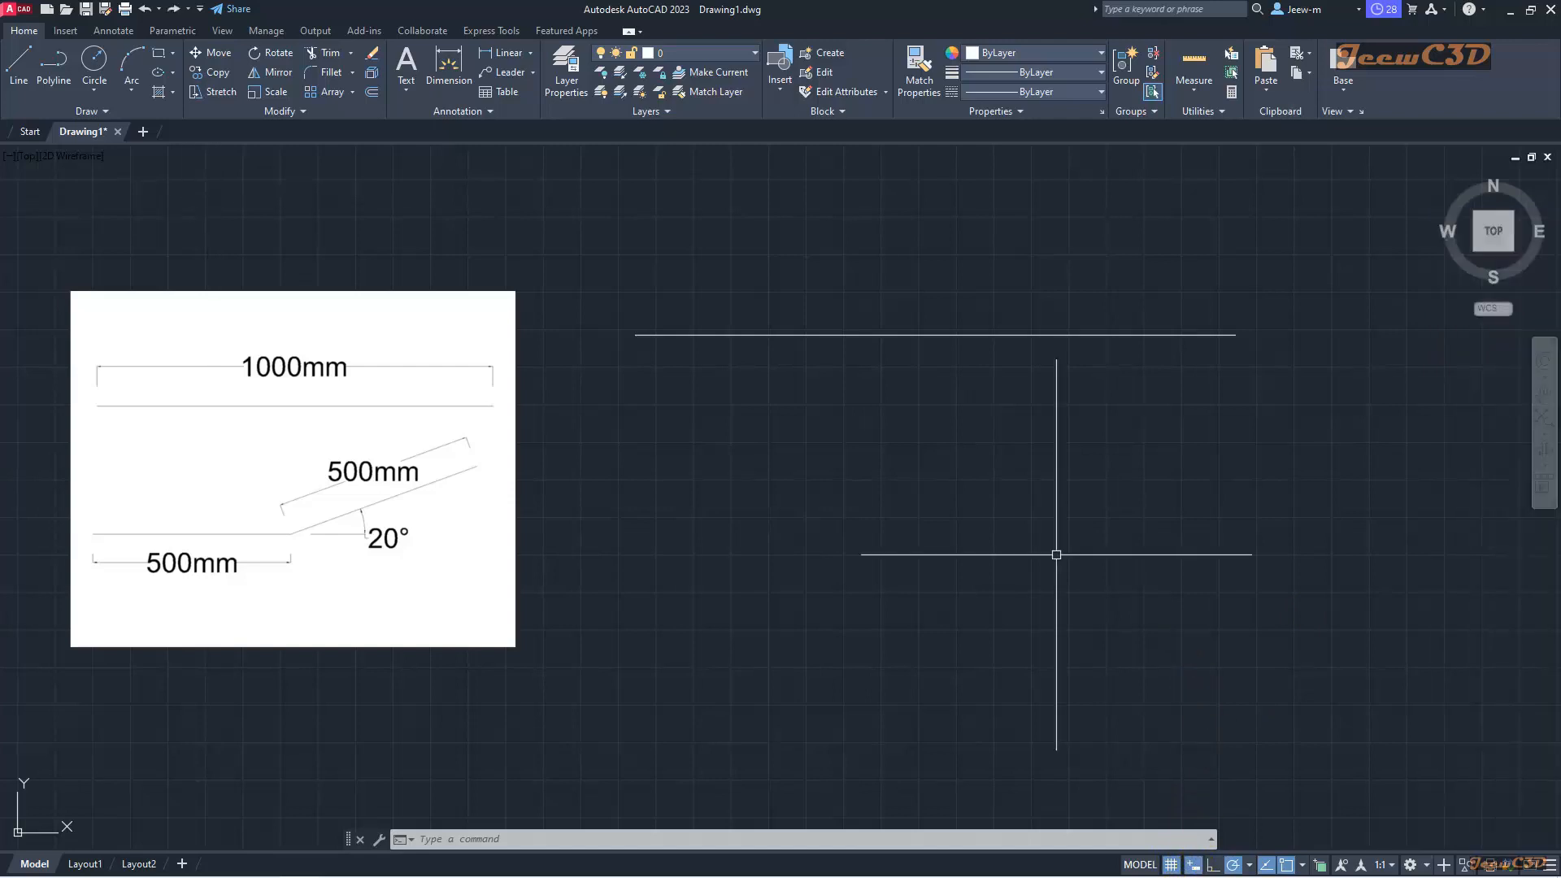
Step: Start a line below the left end of the 1000 mm line and draw a 500 mm horizontal segment with dynamic input
left_click(32, 82)
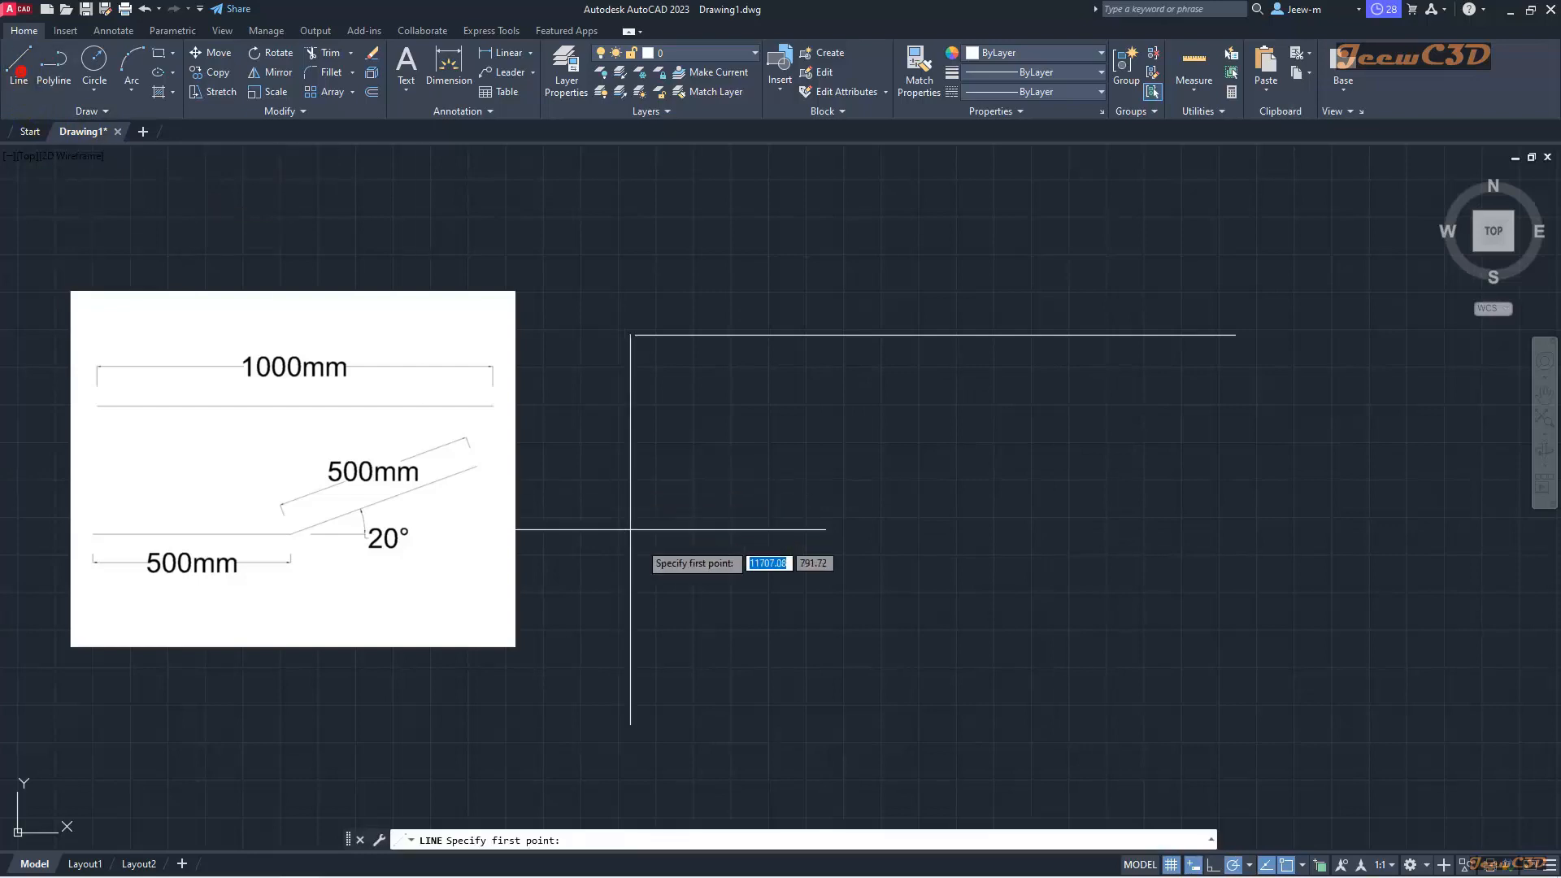
left_click(645, 594)
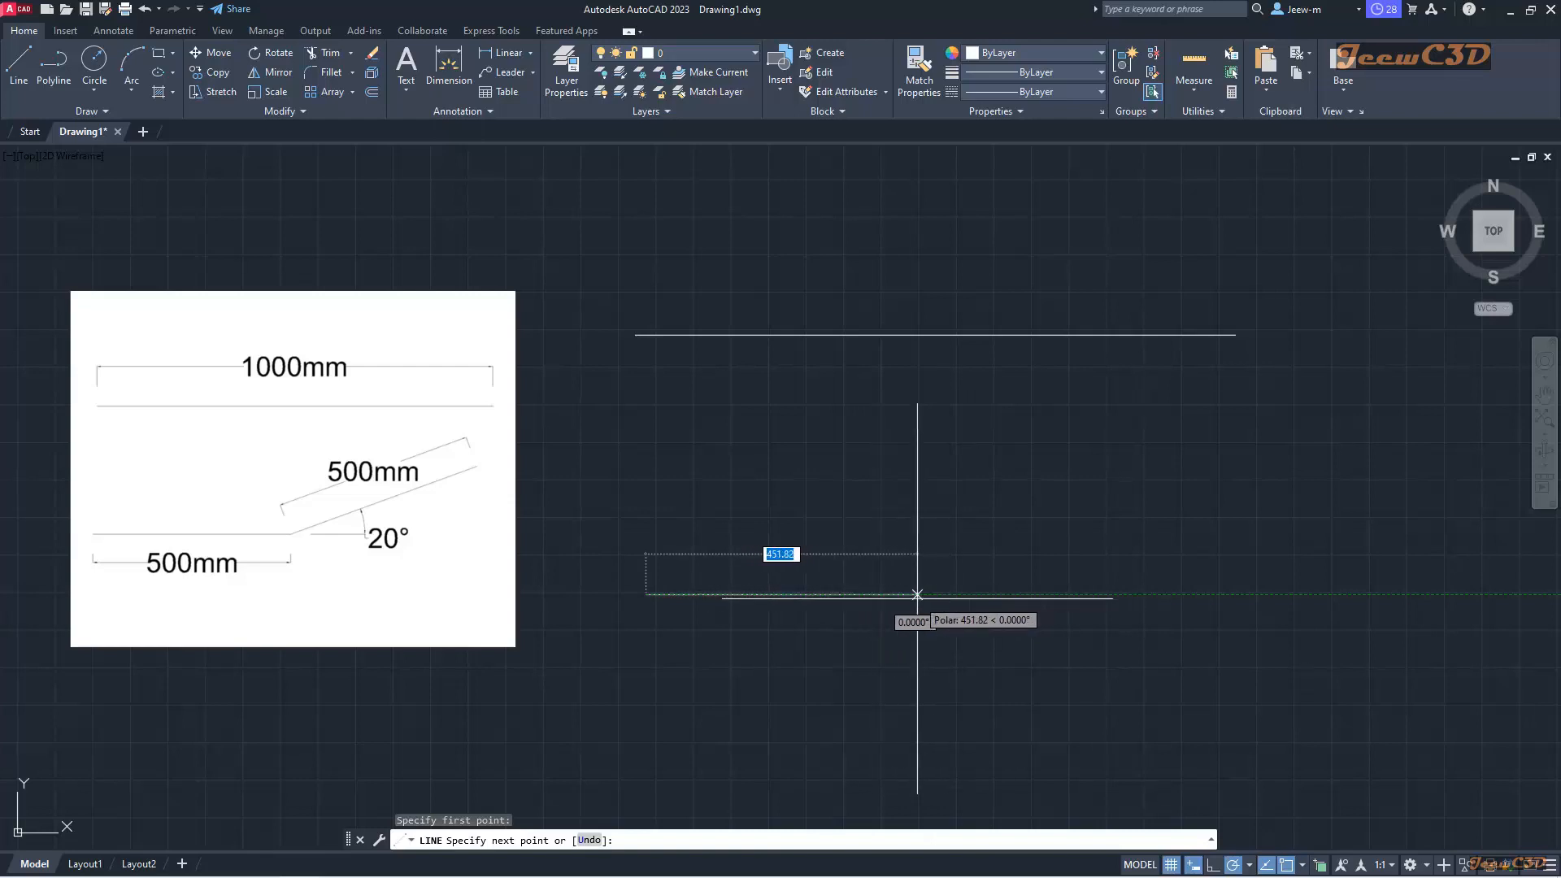
type("500")
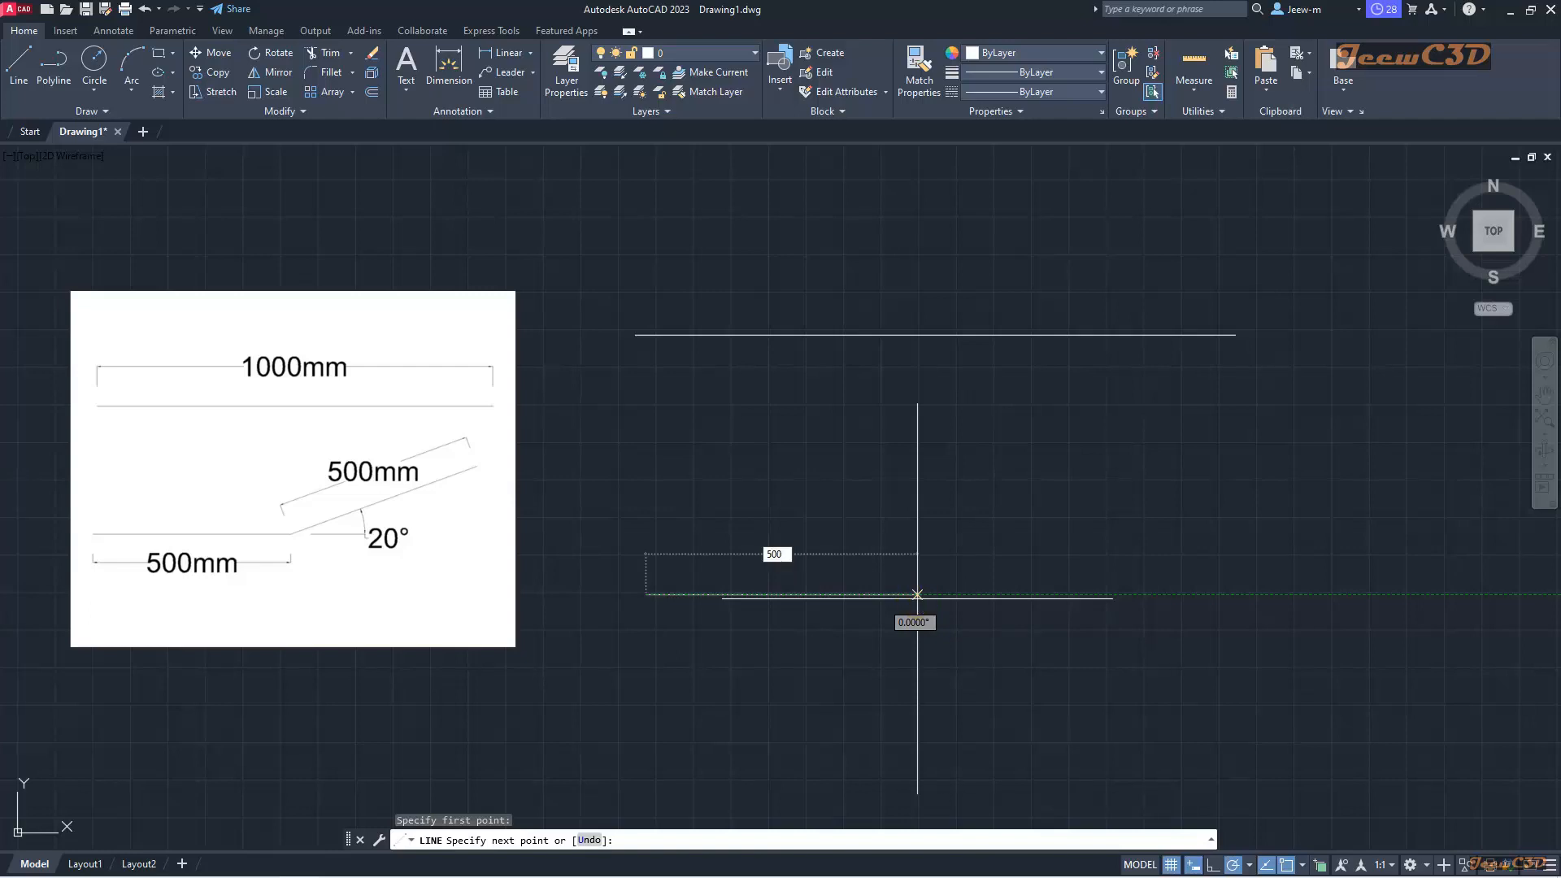
key("Return")
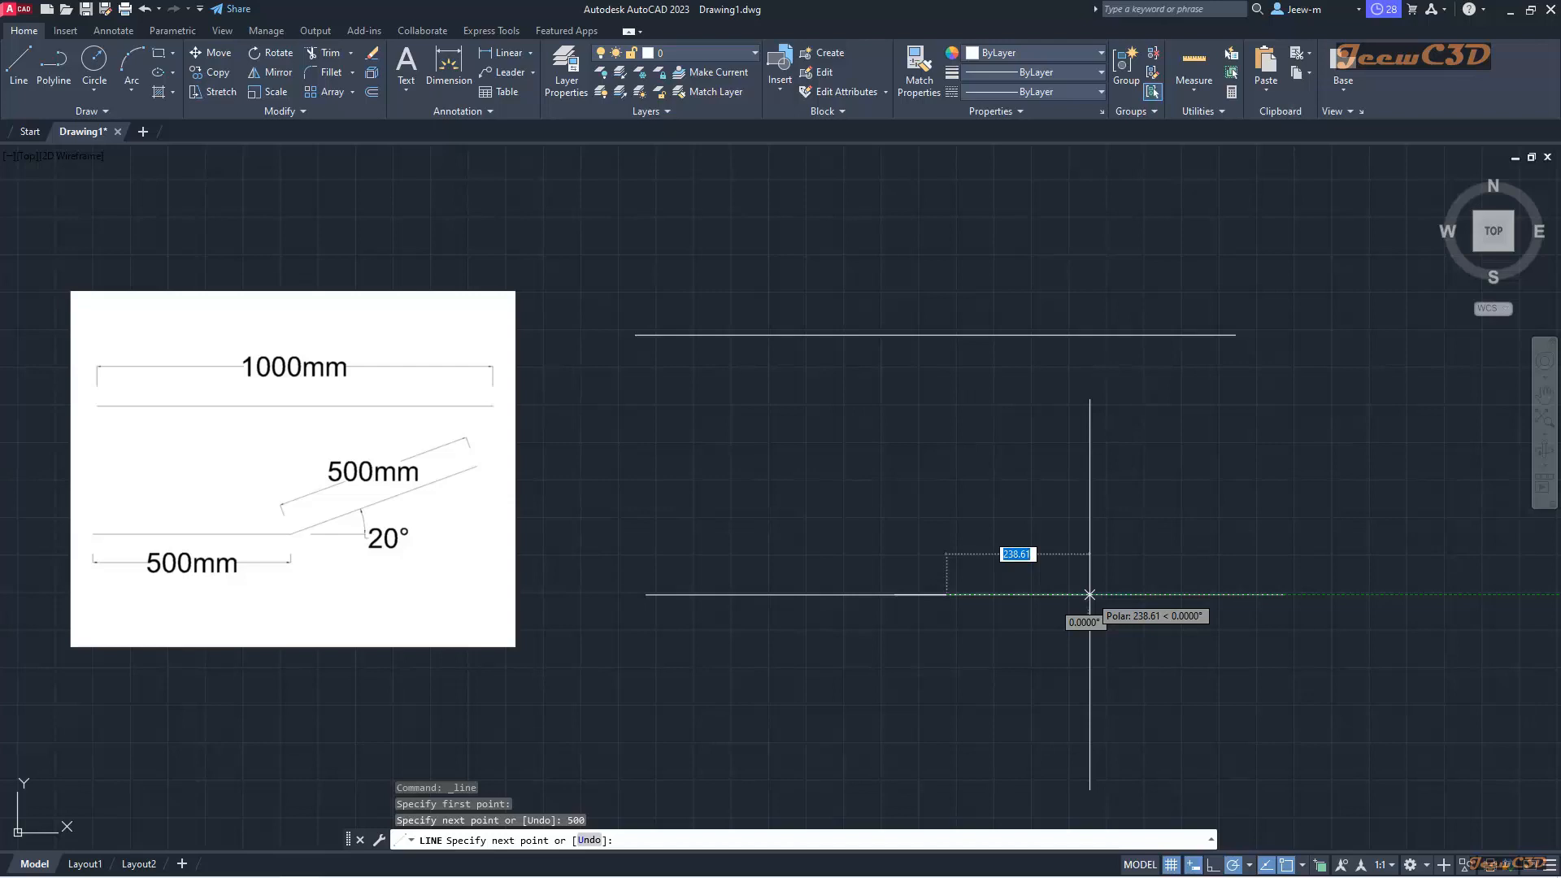
Step: Continue the line with a 500 mm segment rising to the right at 20° and end the Line command
type("500")
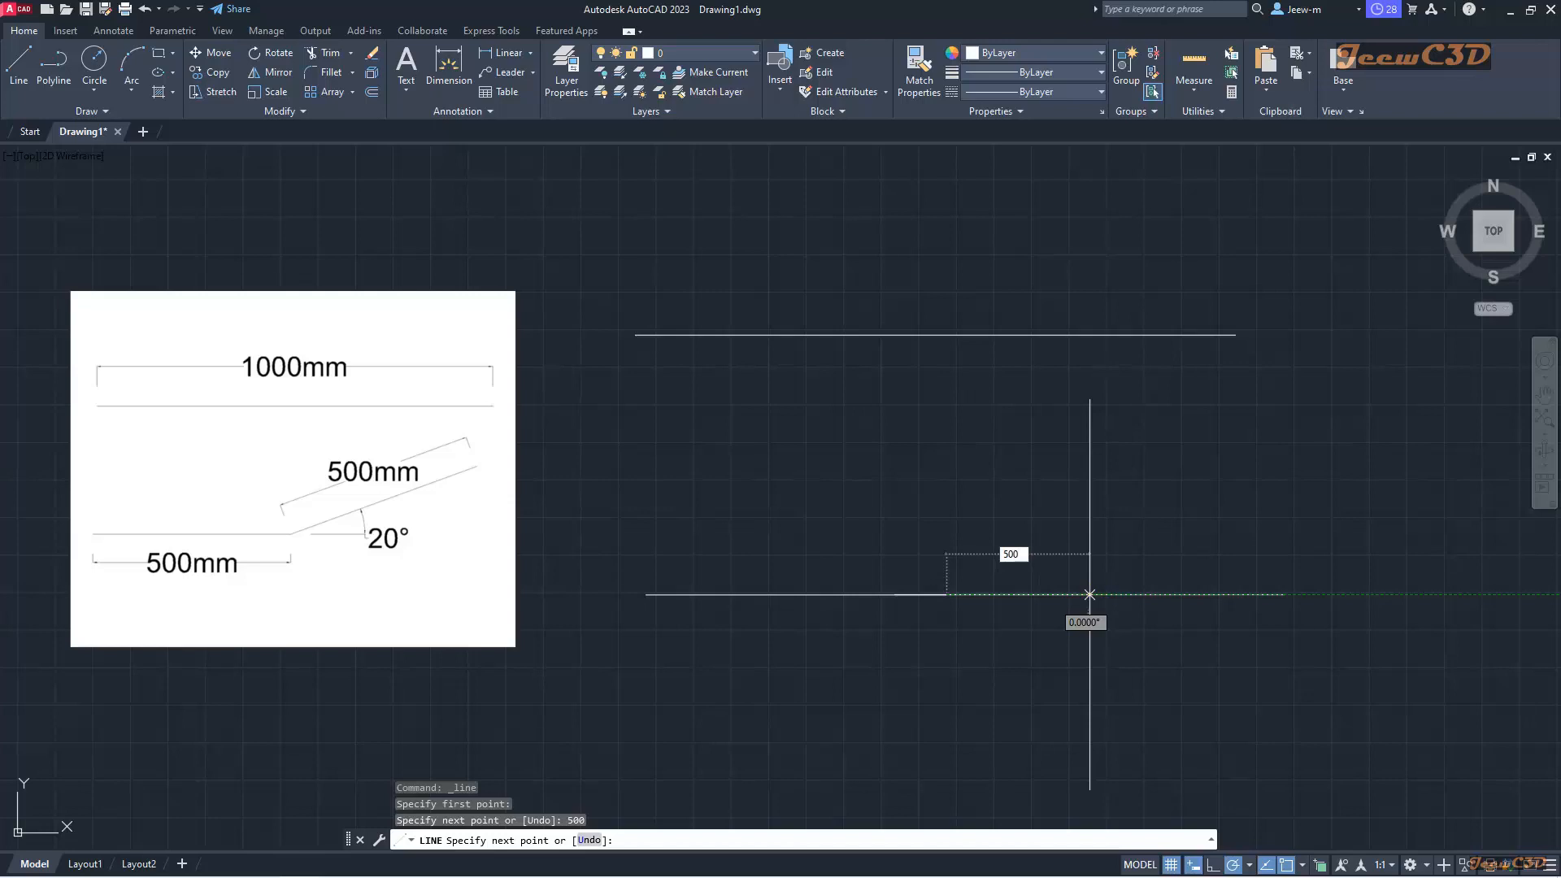
left_click(1089, 594)
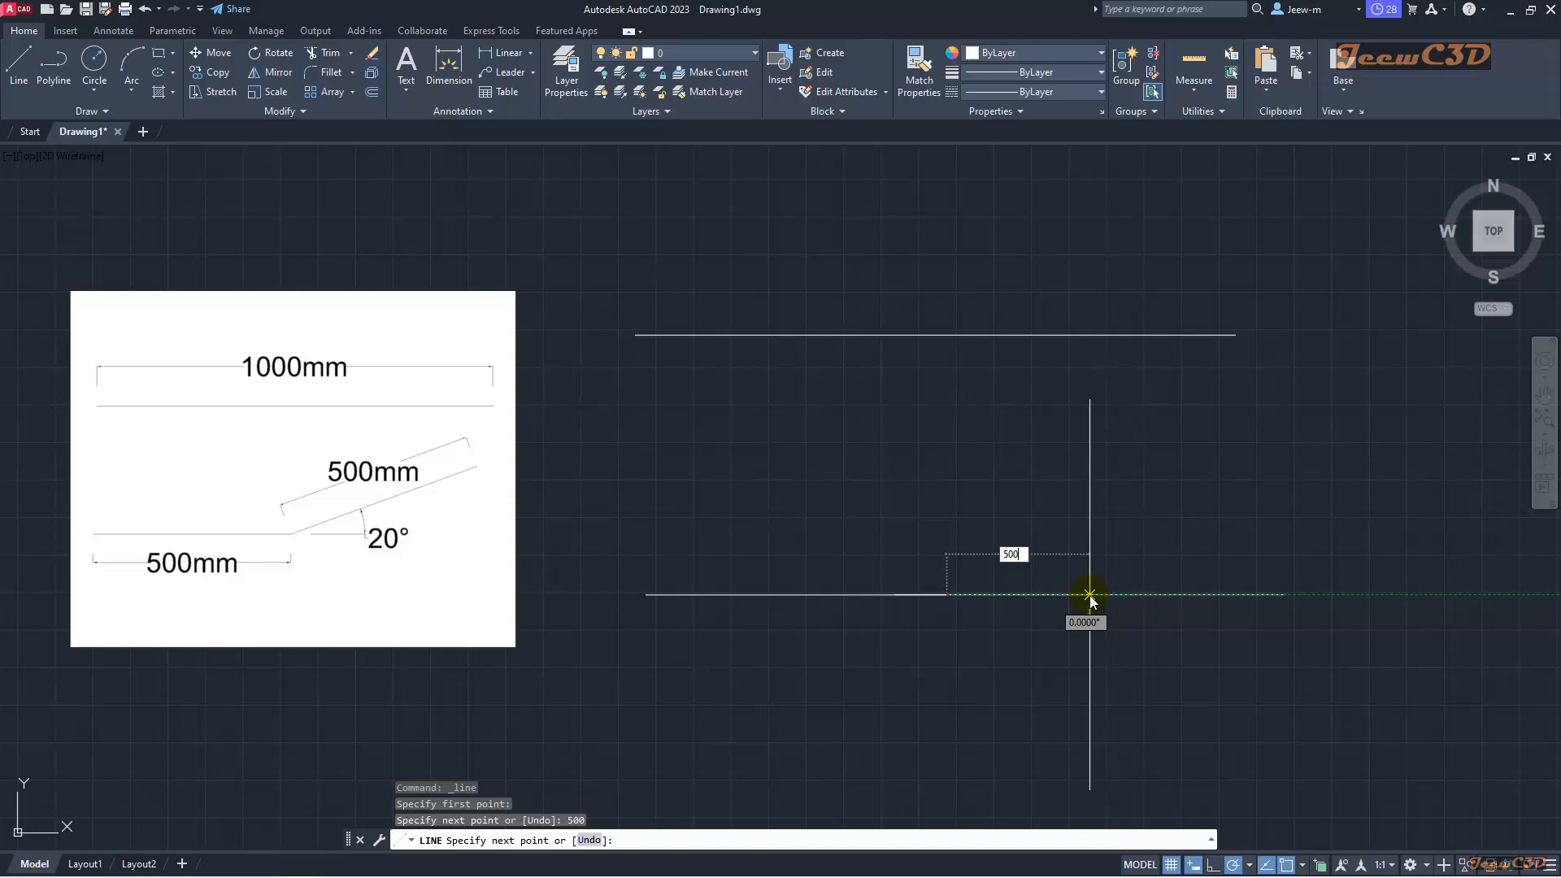
key("Tab")
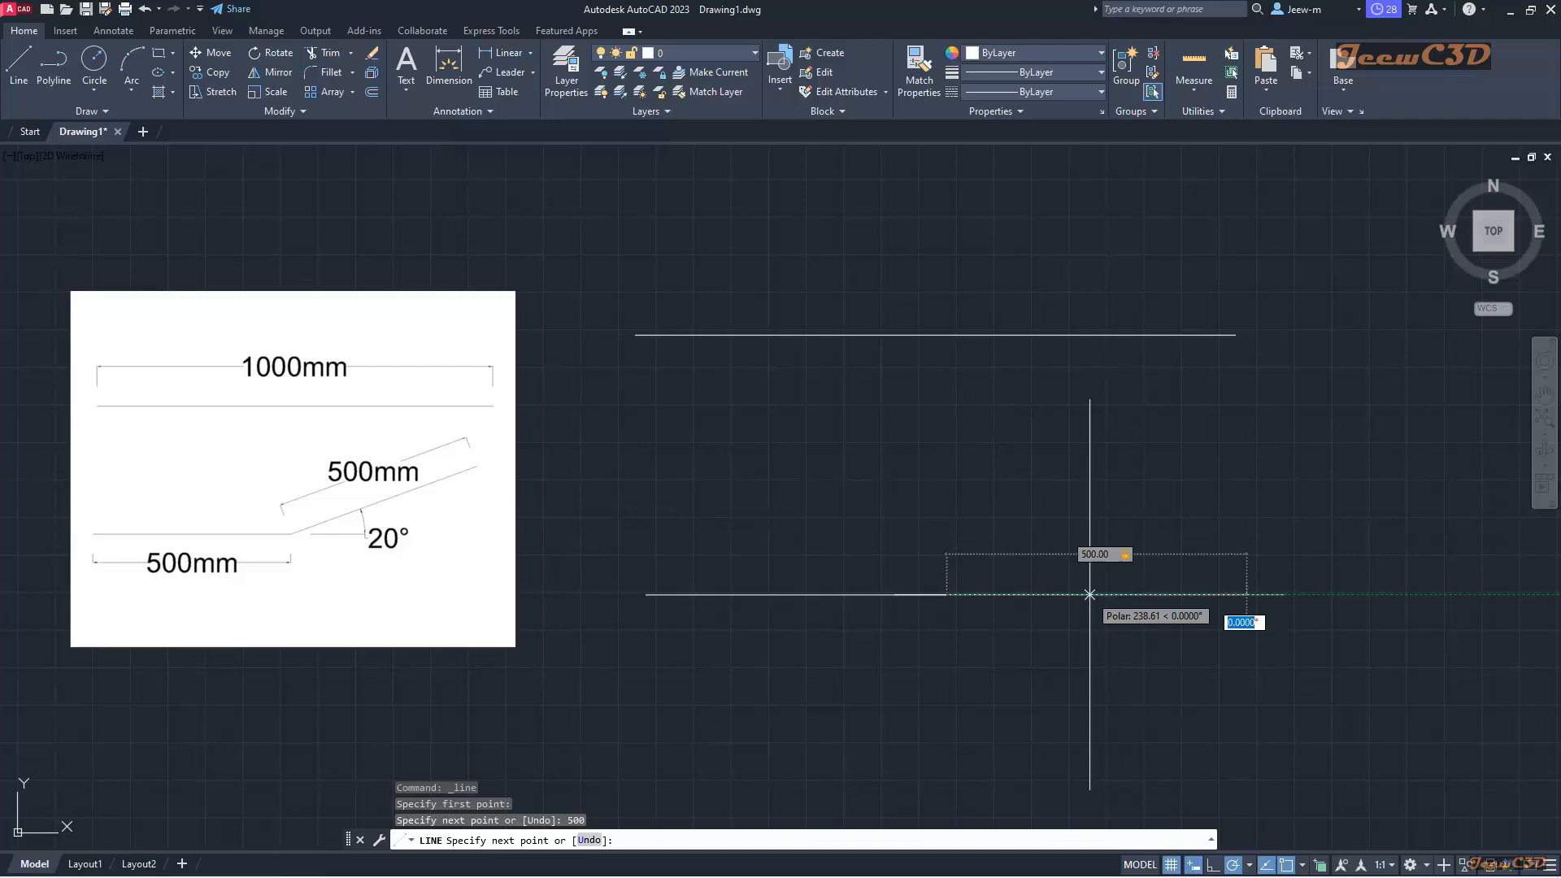
type("20")
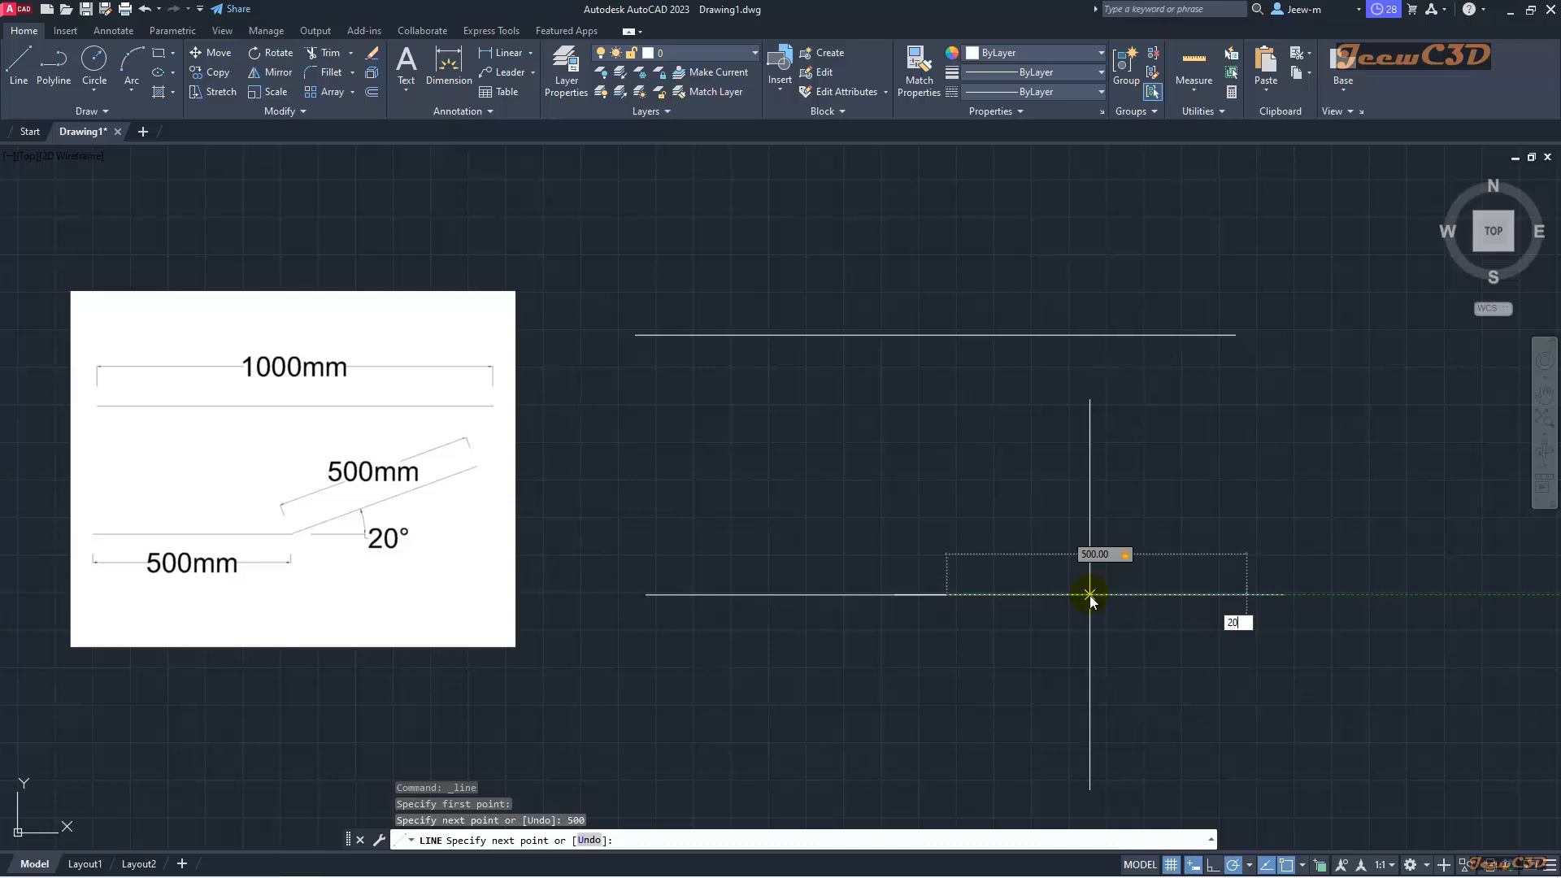
key("Return")
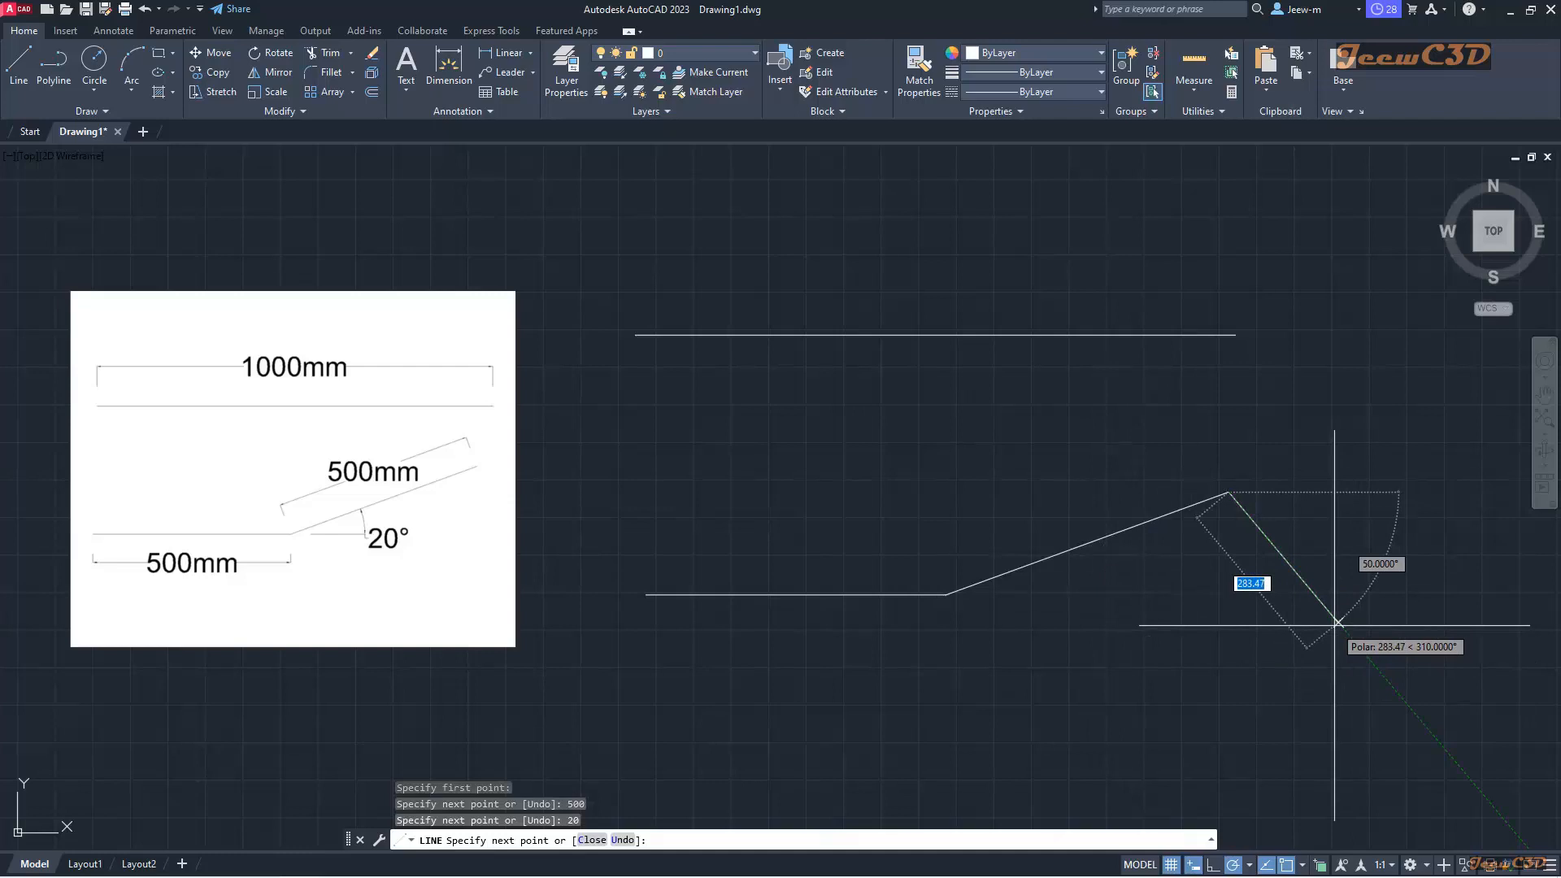
key("Return")
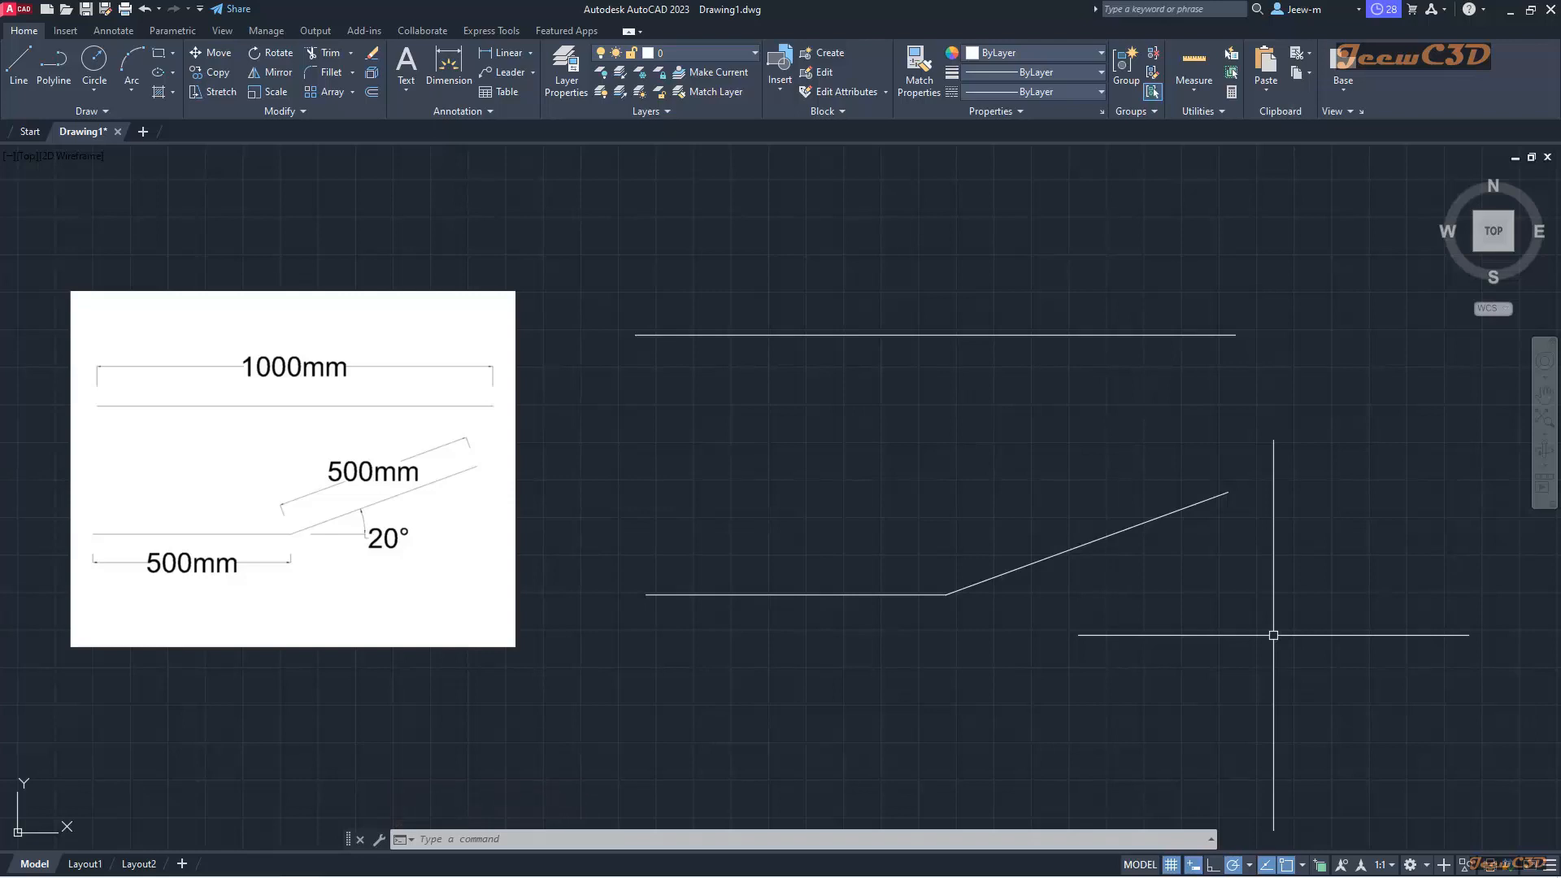
type("L")
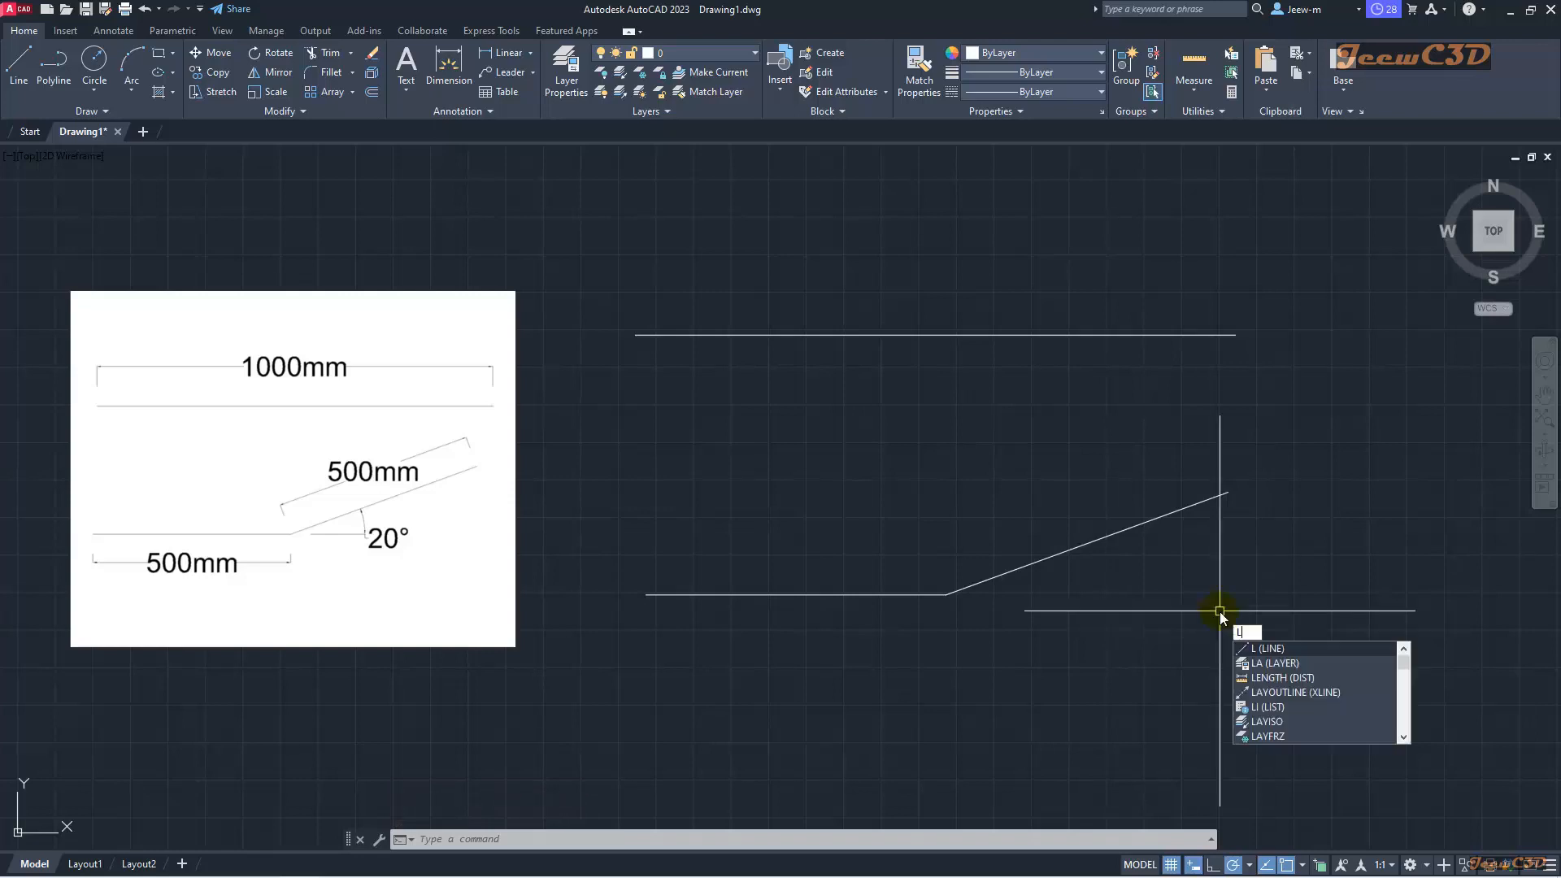
key("Escape")
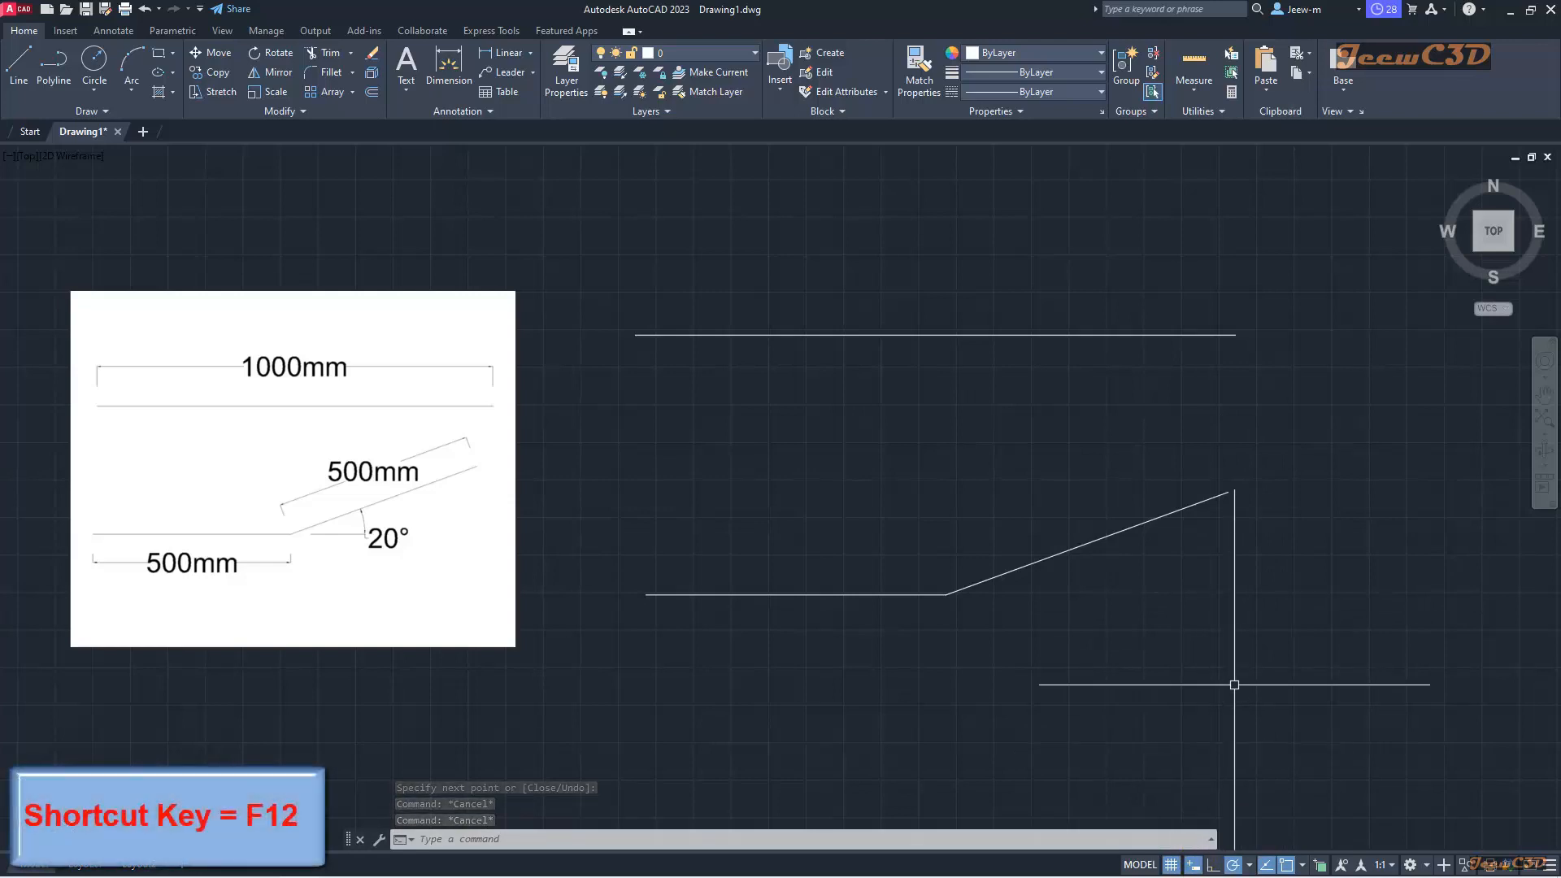
key("F12")
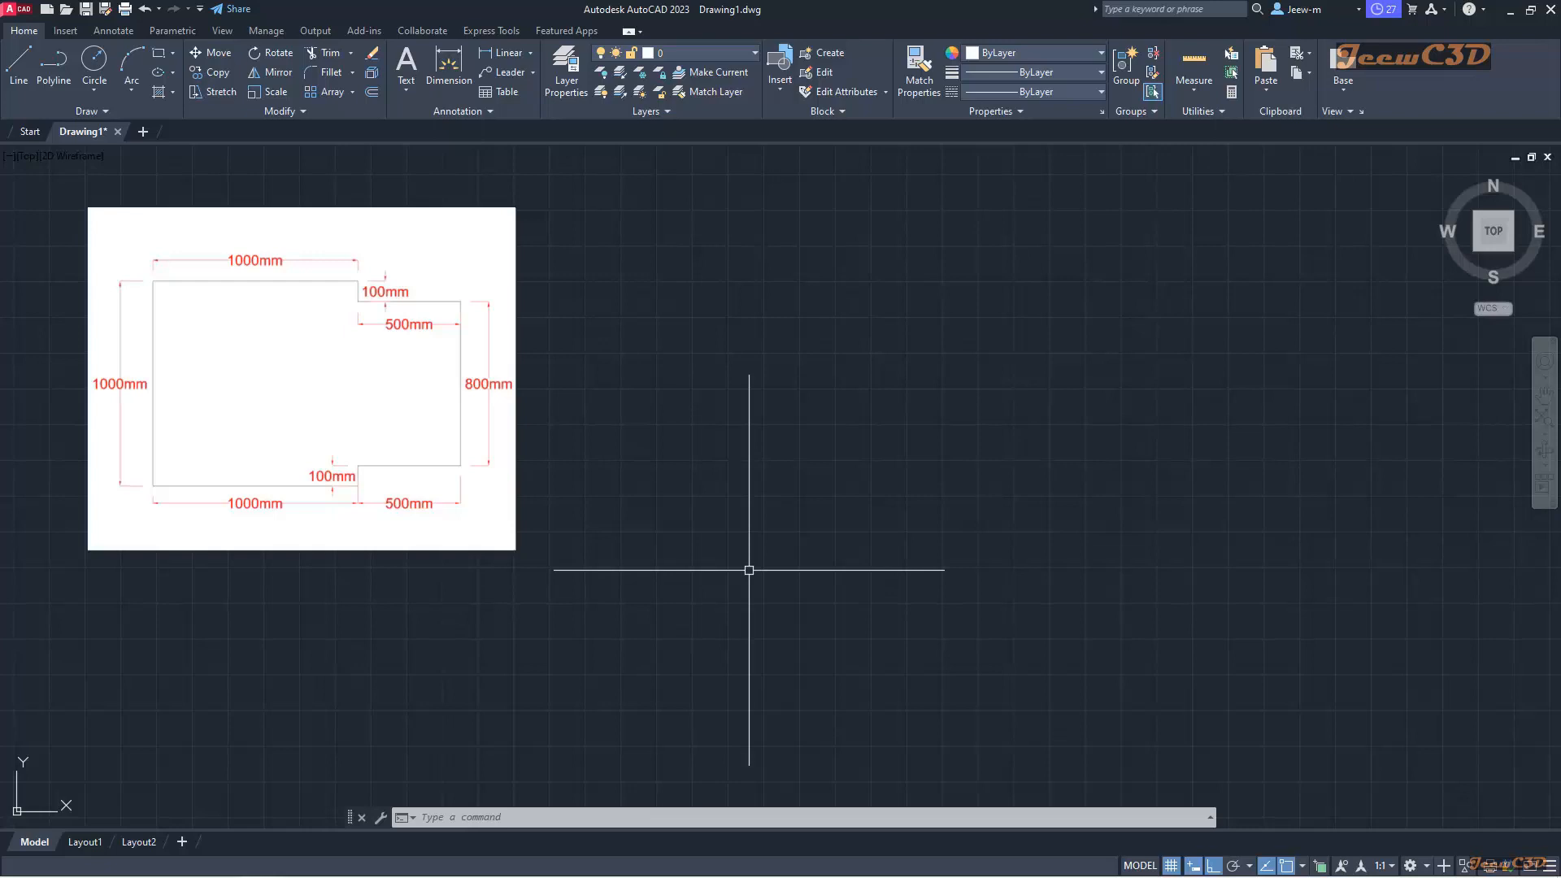
Step: Check the length, angle and insertion scale settings in the Drawing Units dialog and accept them
type("u")
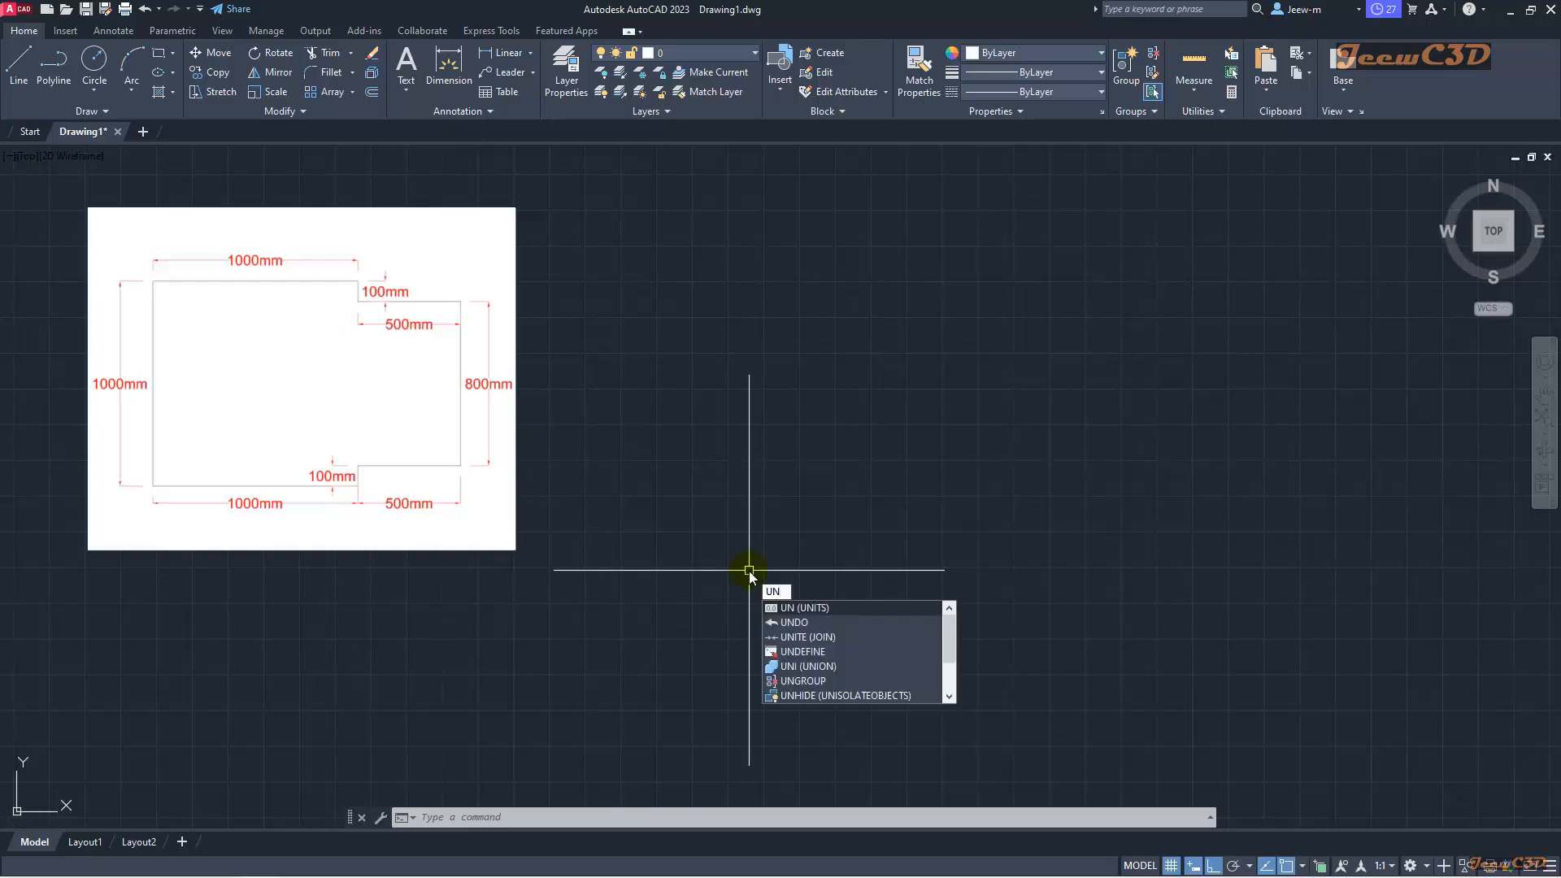
key("Return")
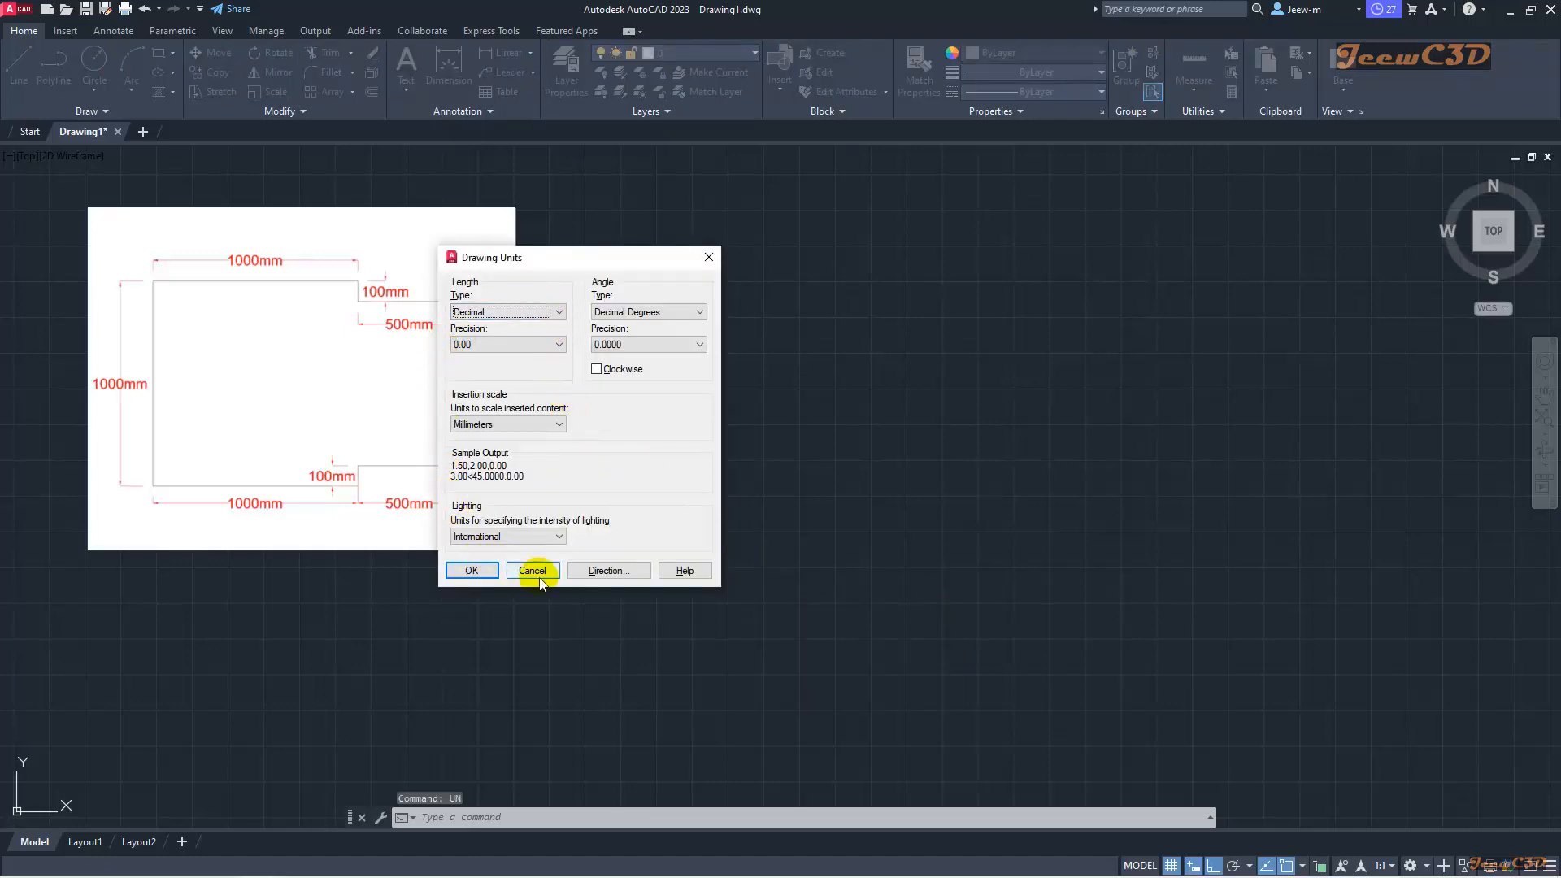
left_click(473, 570)
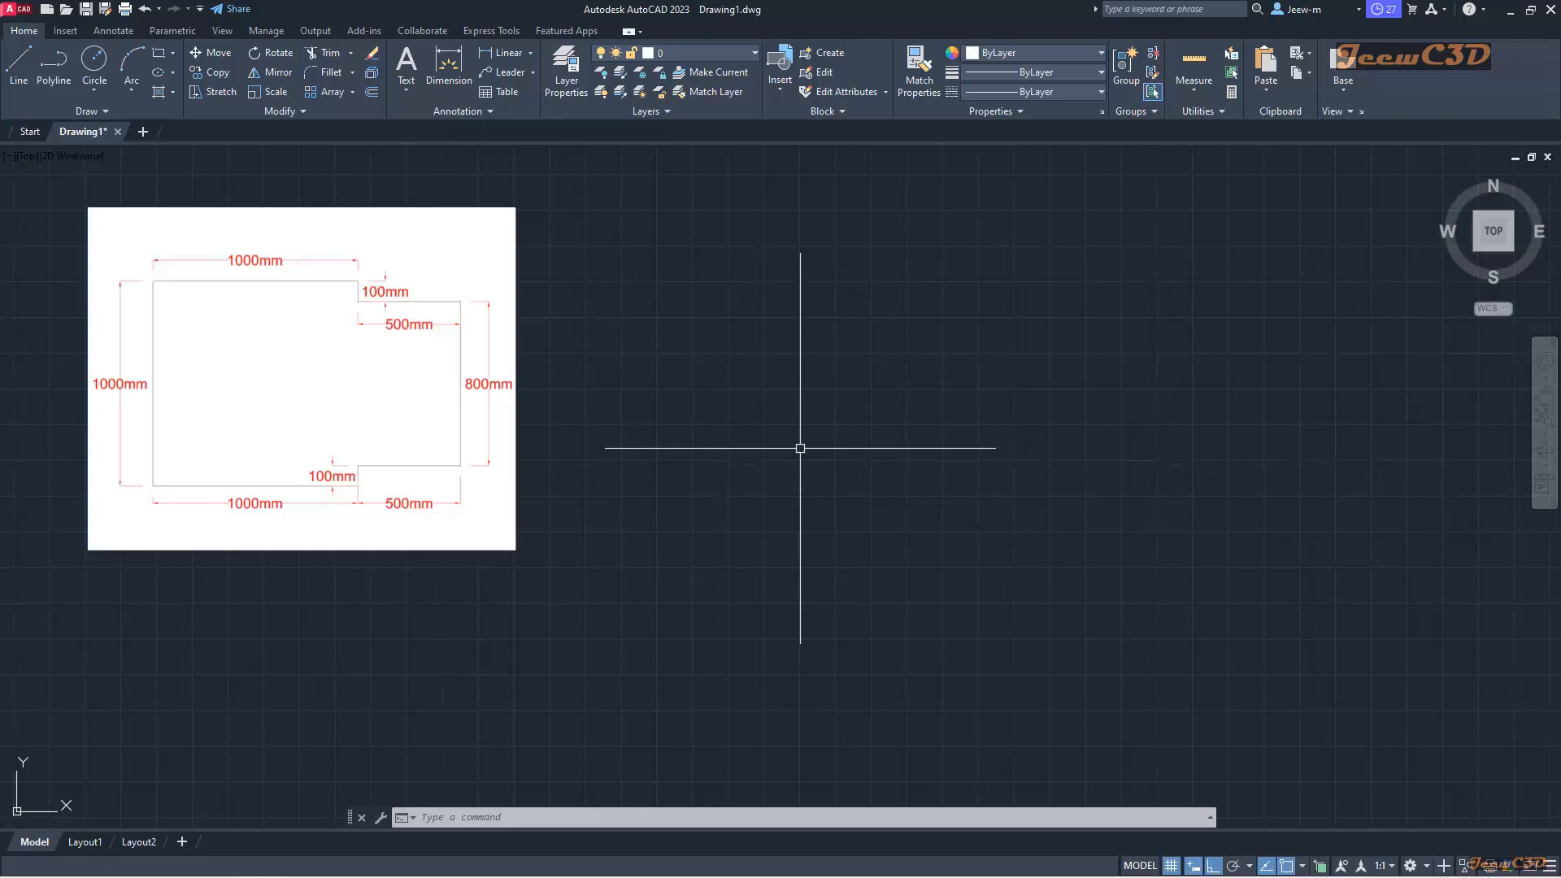
Step: Start the outline to the right of the reference image and draw its 1000 mm horizontal top edge
type("L")
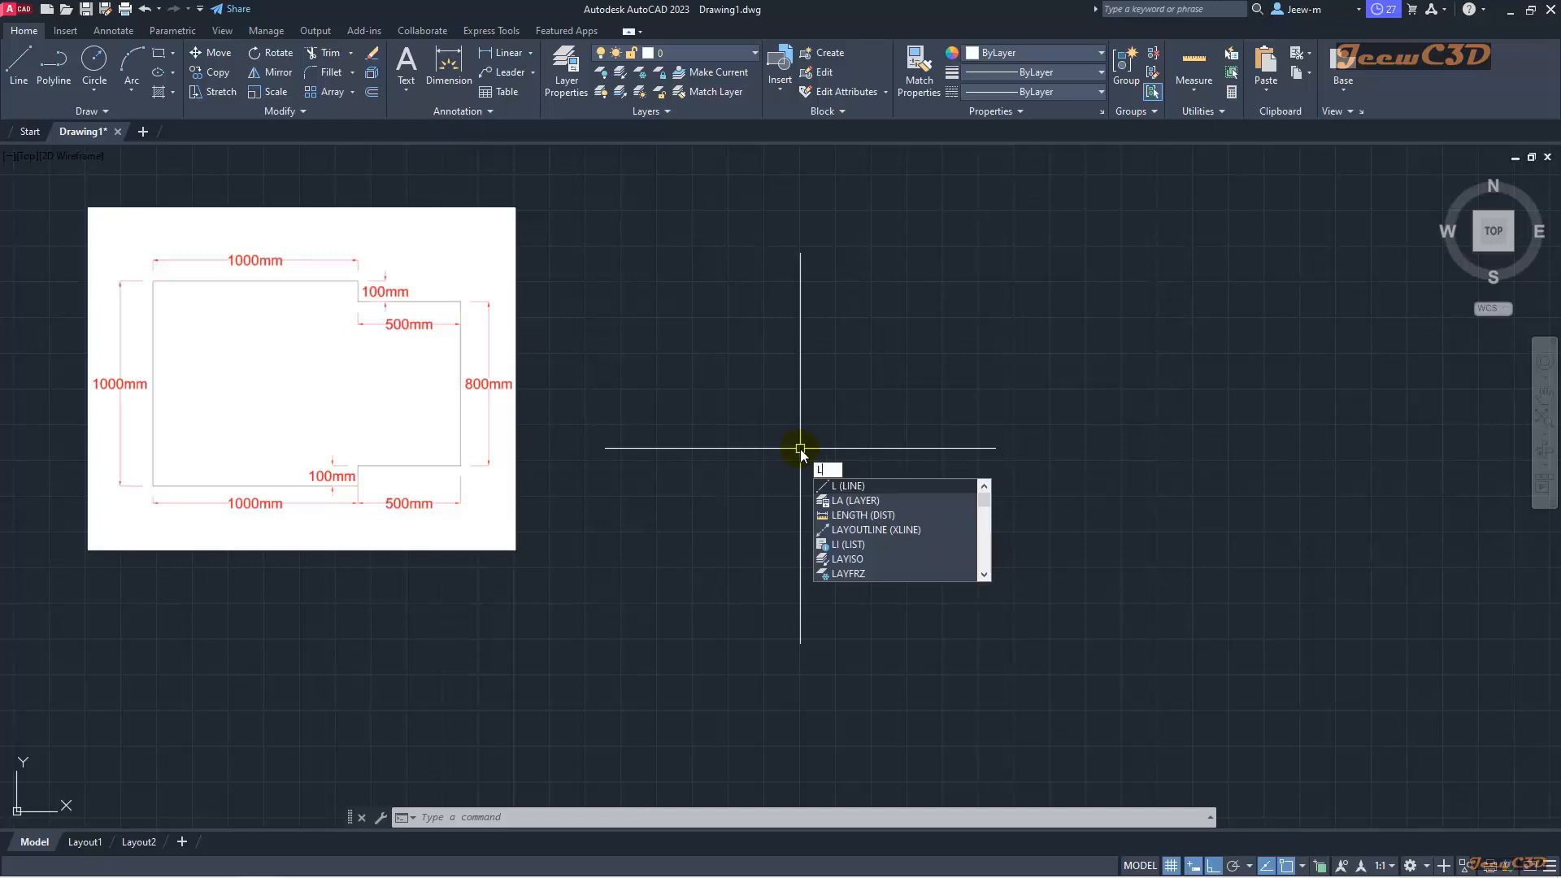
key("Return")
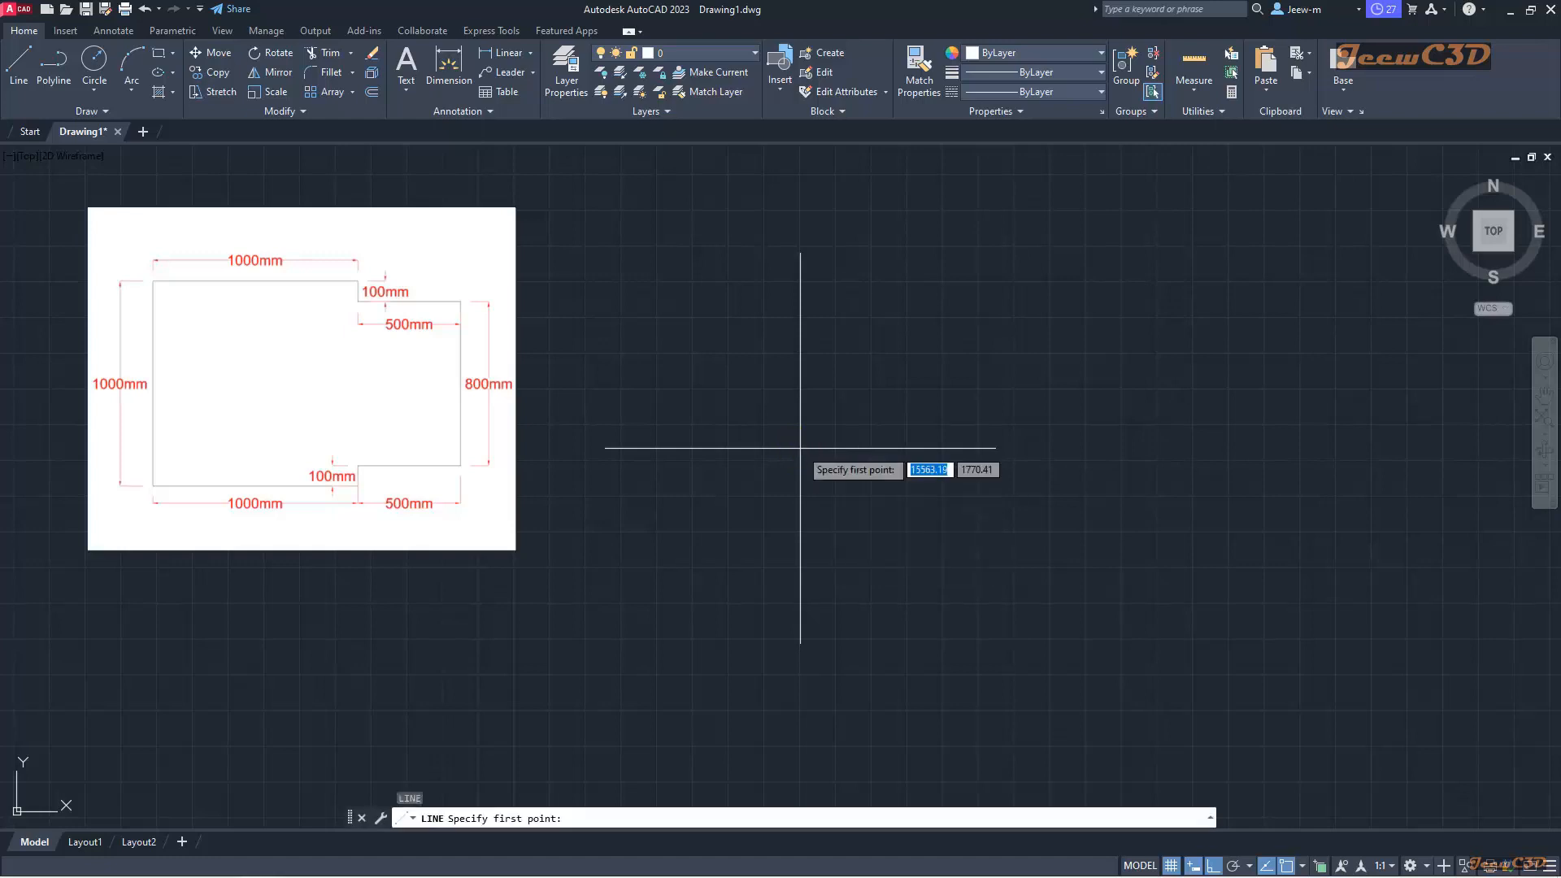
left_click(592, 253)
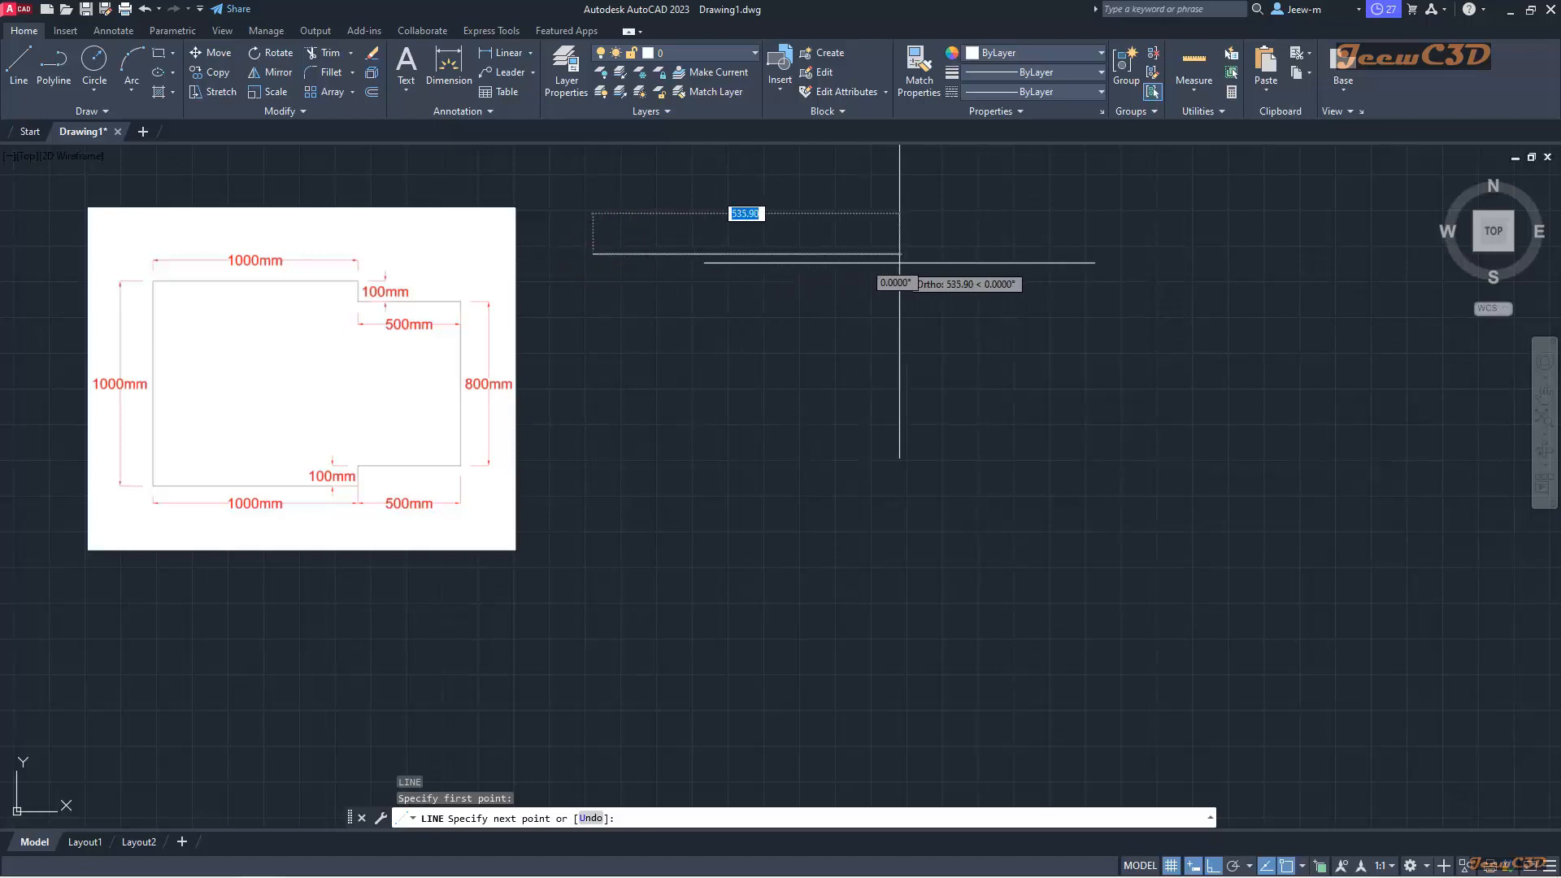
type("1000")
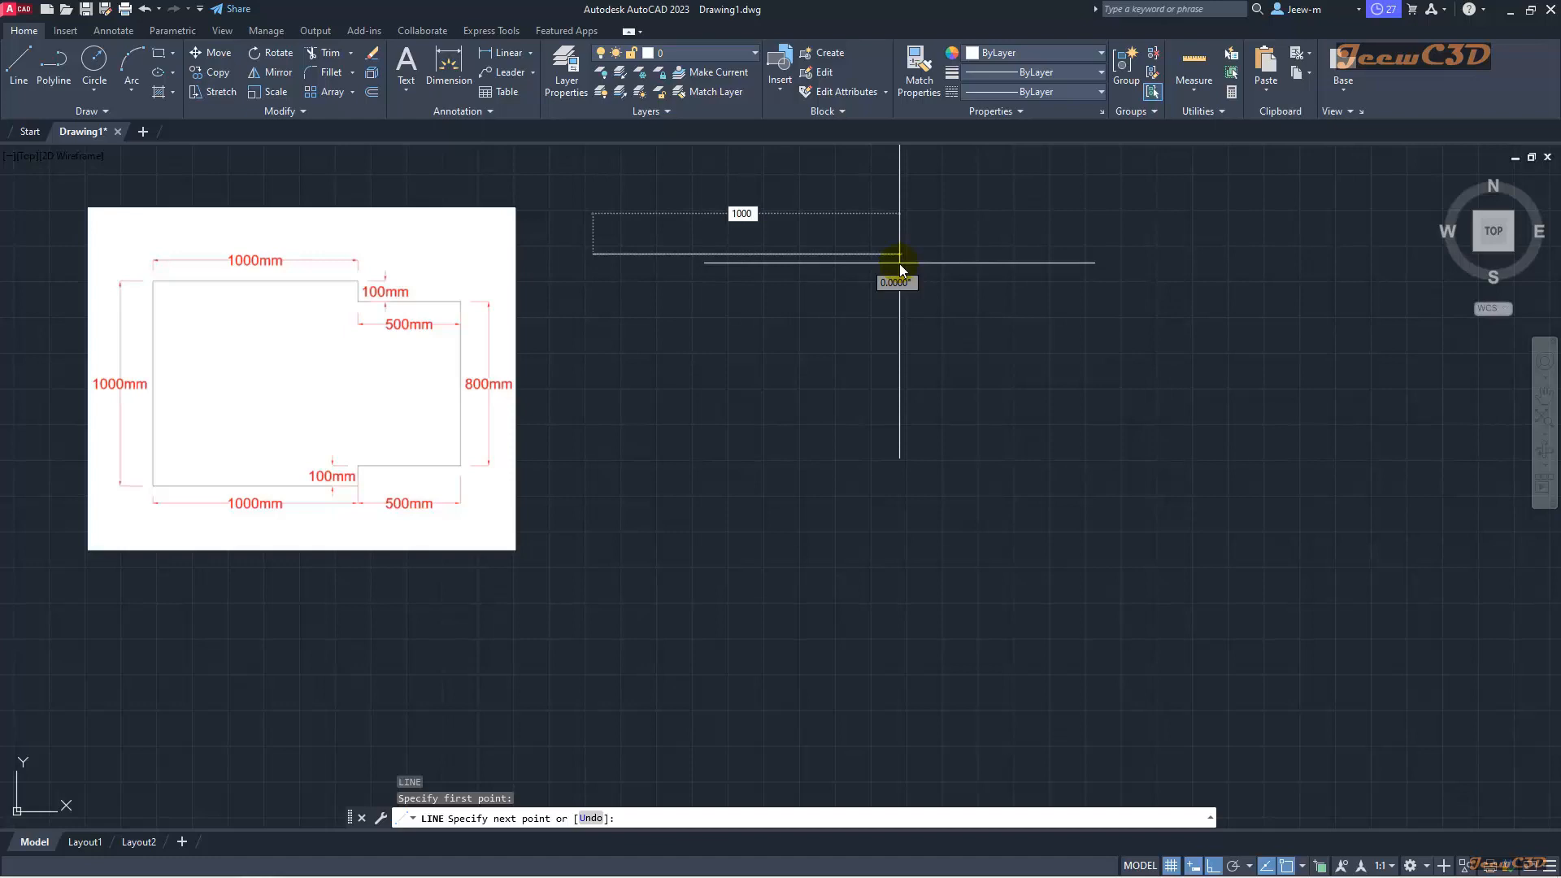
key("Return")
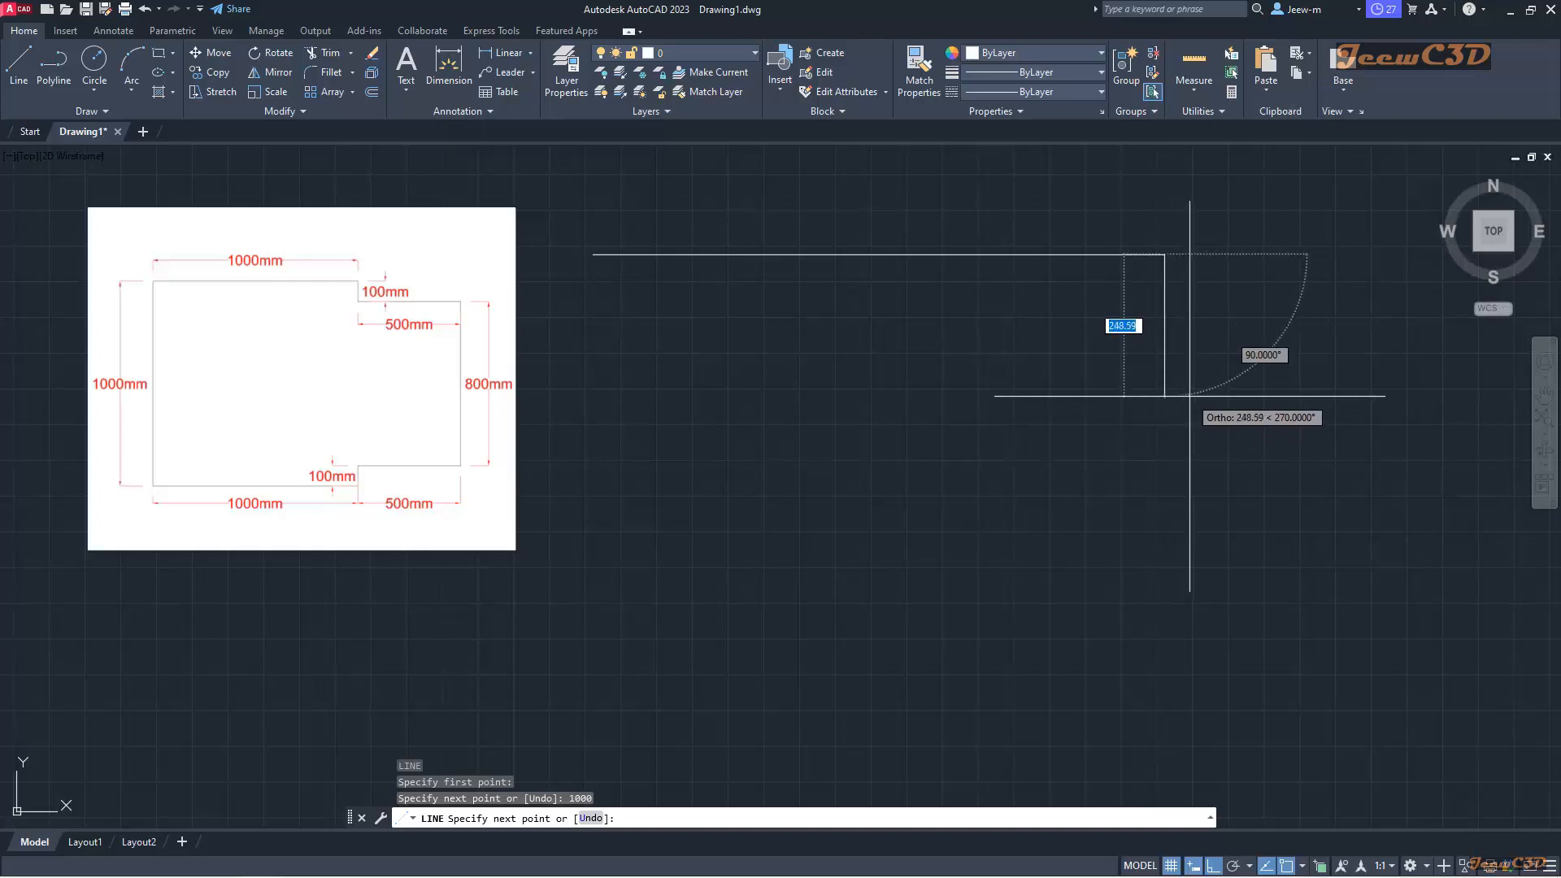
Step: Continue the outline with a 100 mm segment downward and a 500 mm segment to the right
middle_click_drag(1189, 396, 1104, 400)
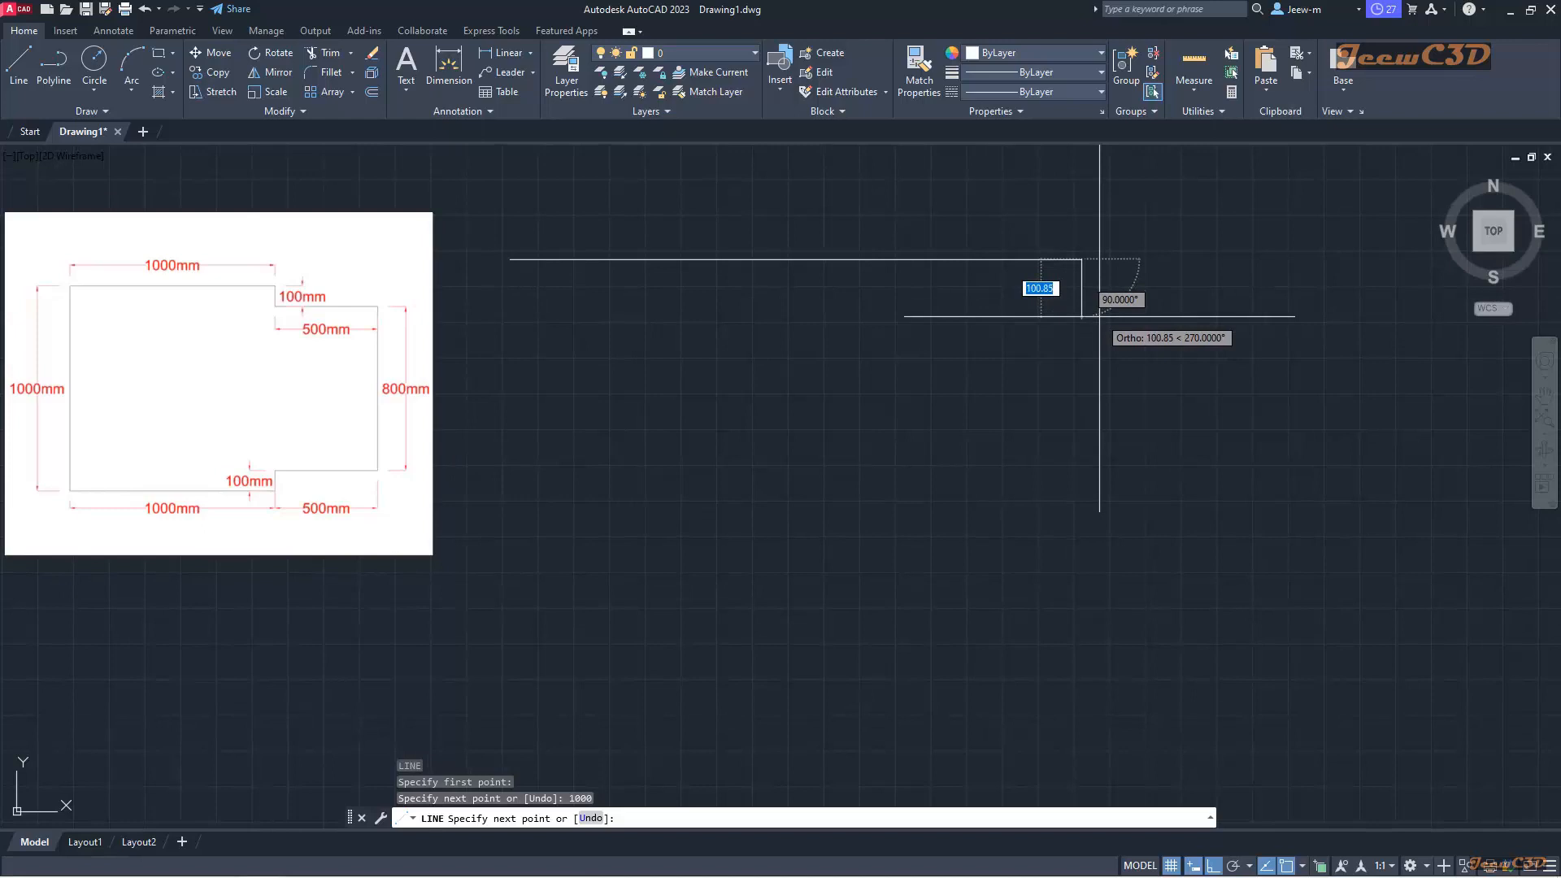
type("100")
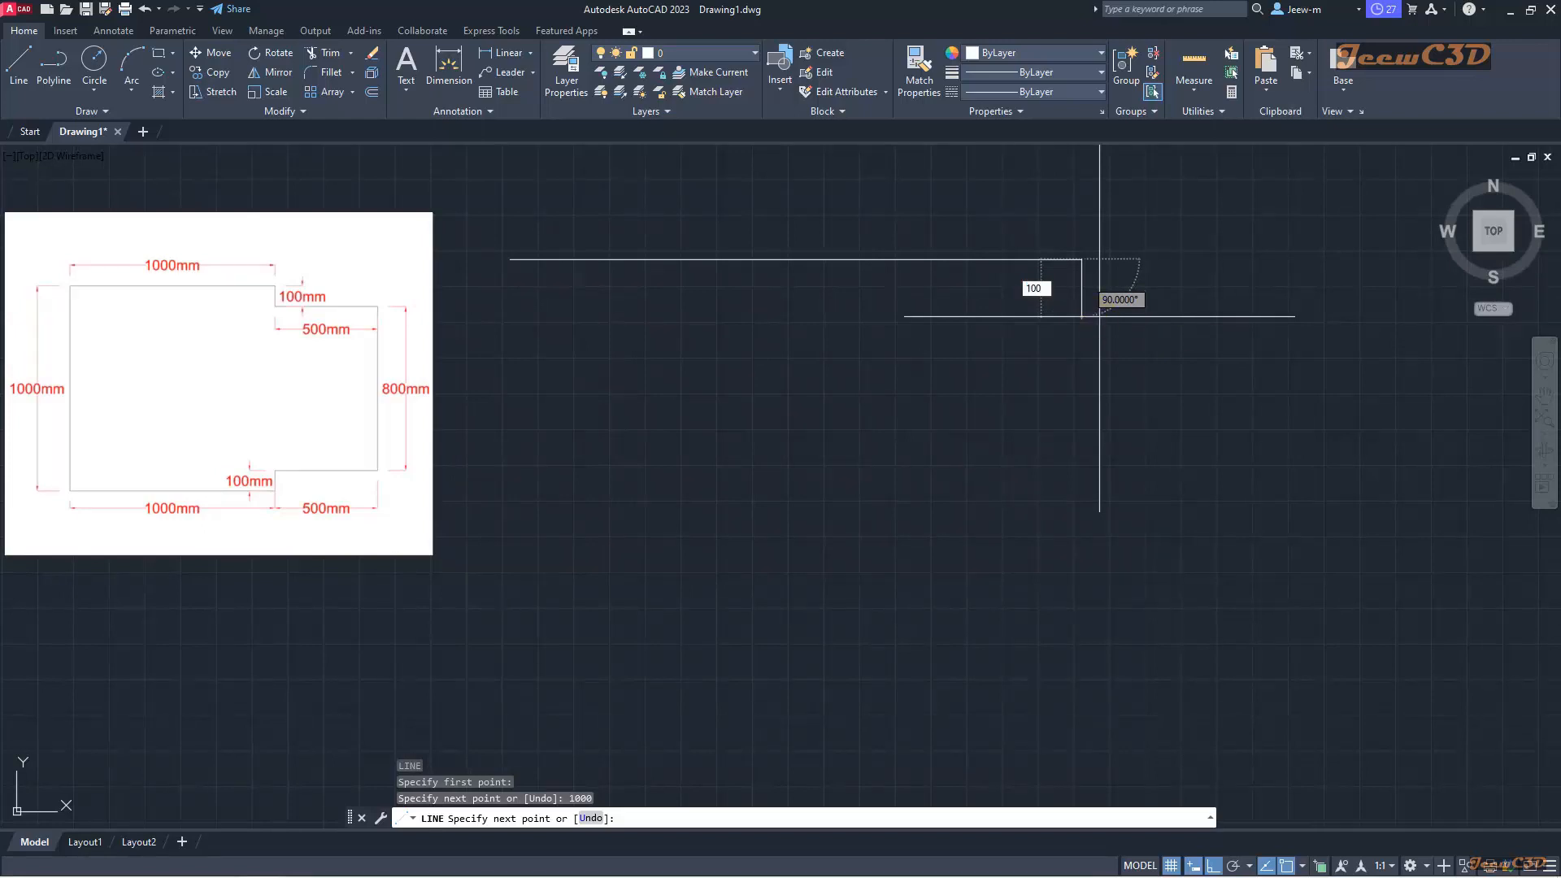
key("Return")
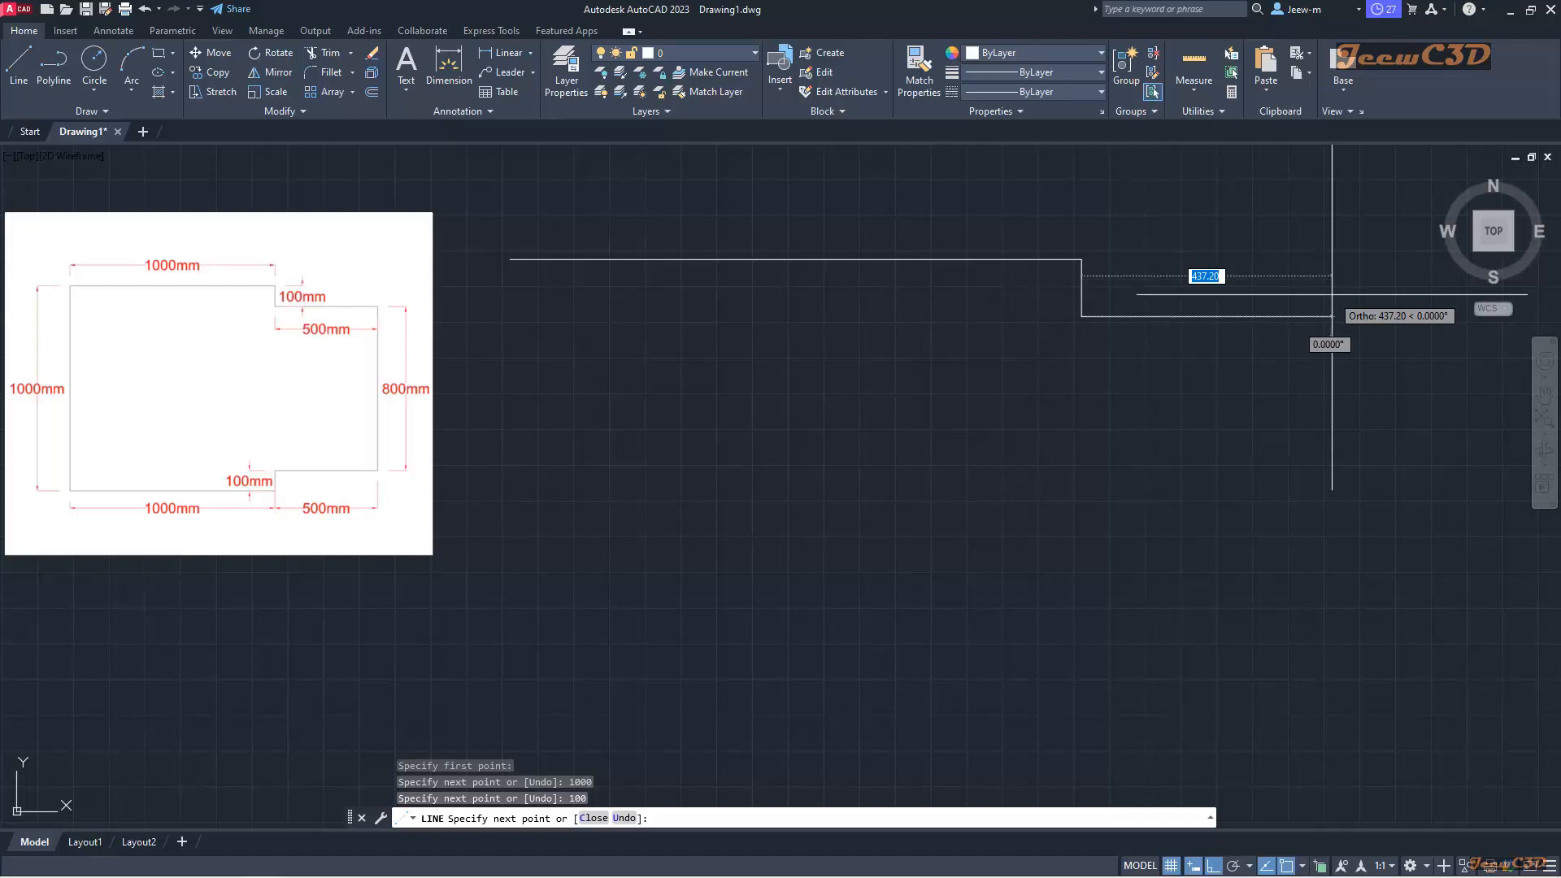
type("500")
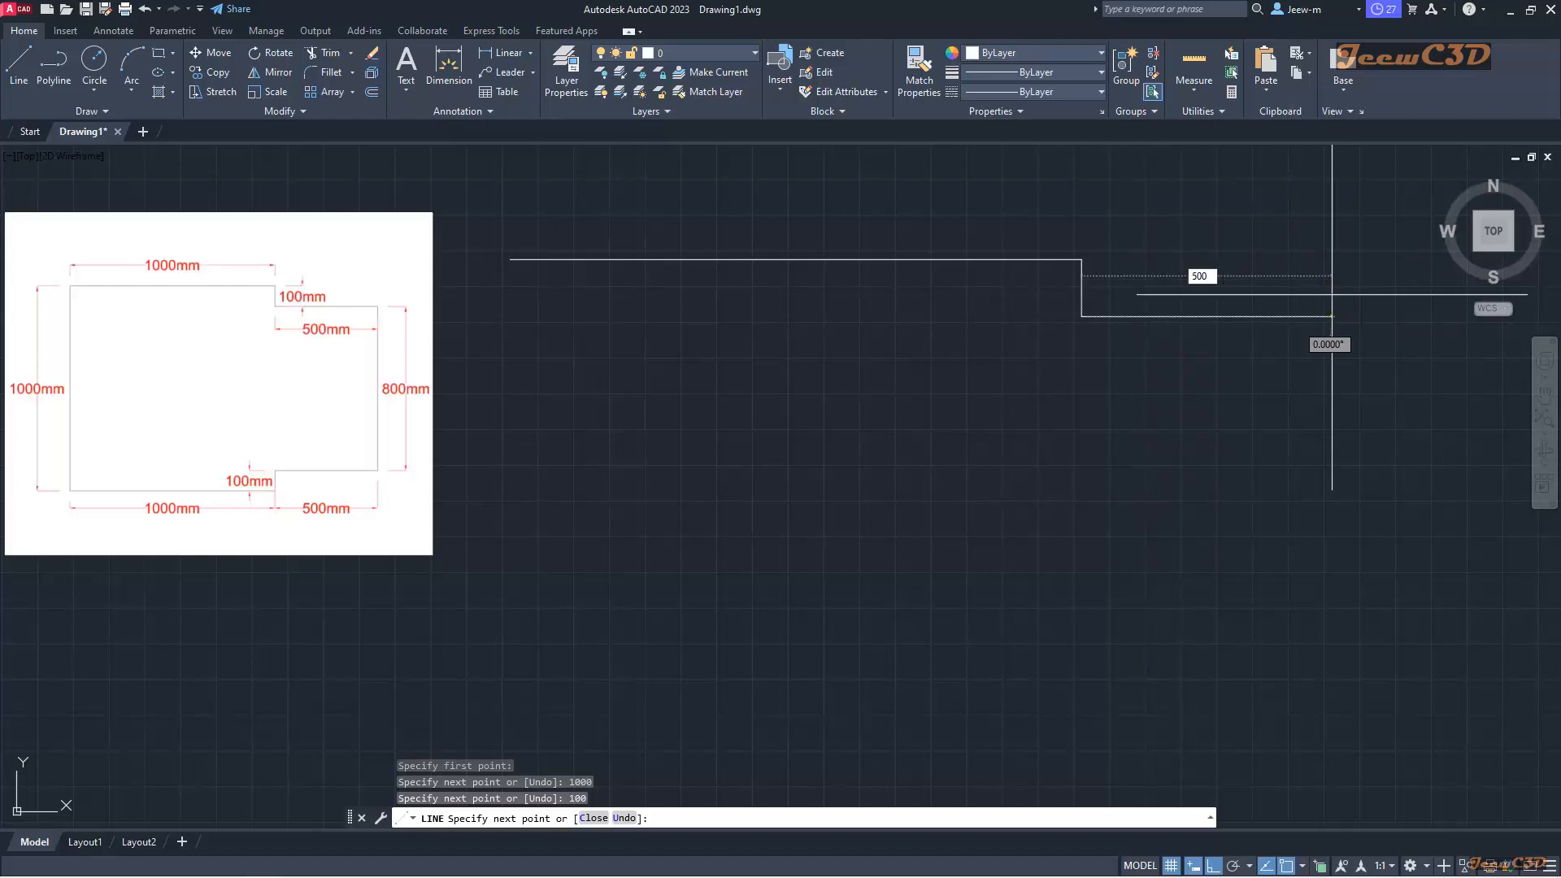
key("Return")
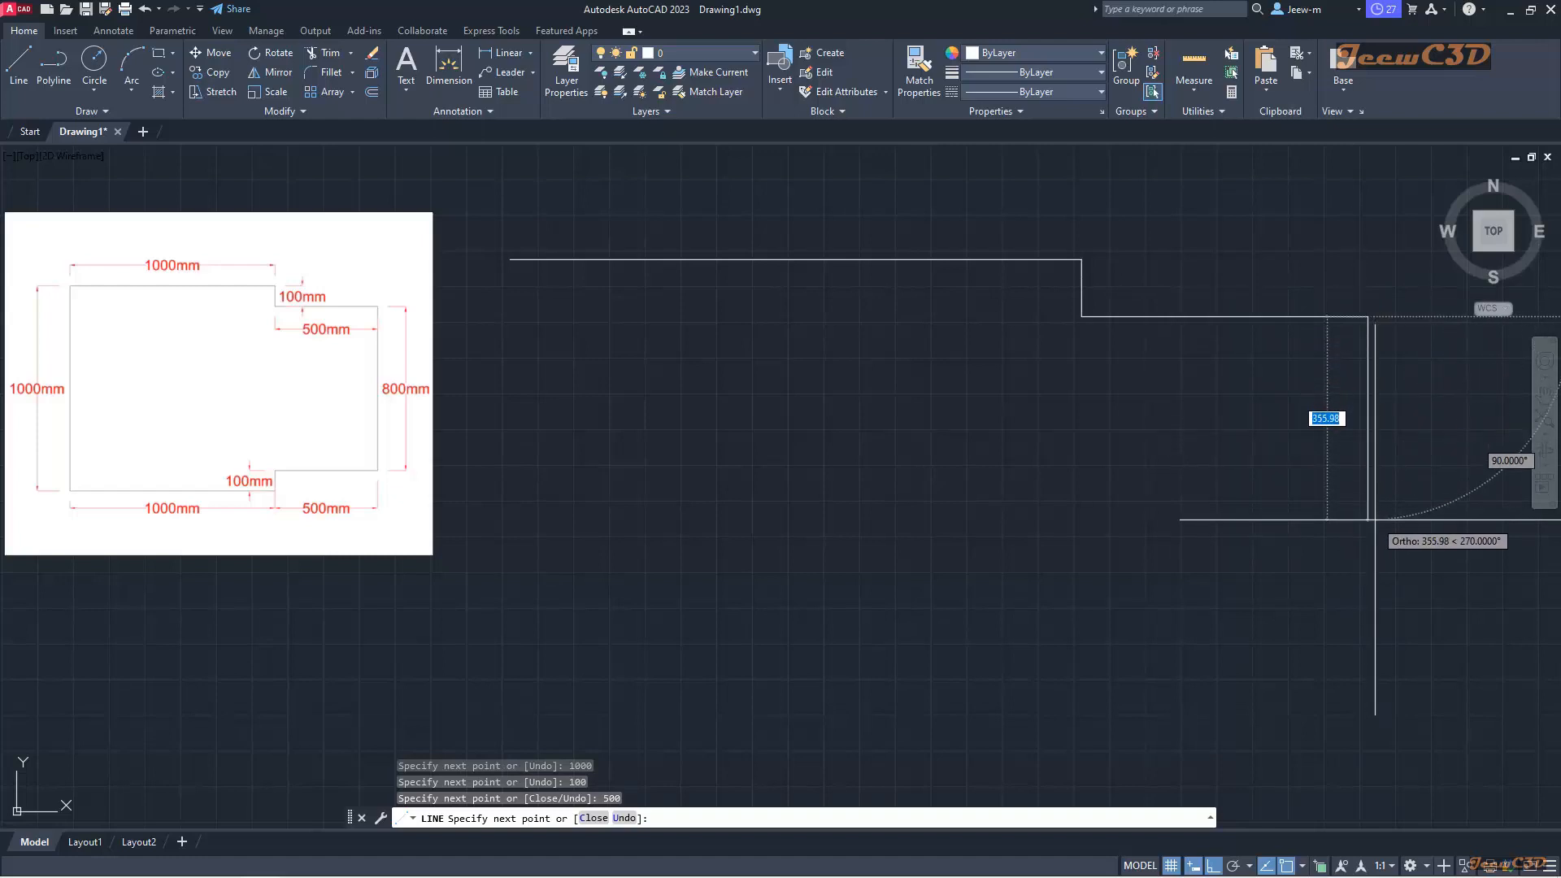
Step: Continue the outline with an 800 mm segment downward and a 500 mm segment back to the left
type("8")
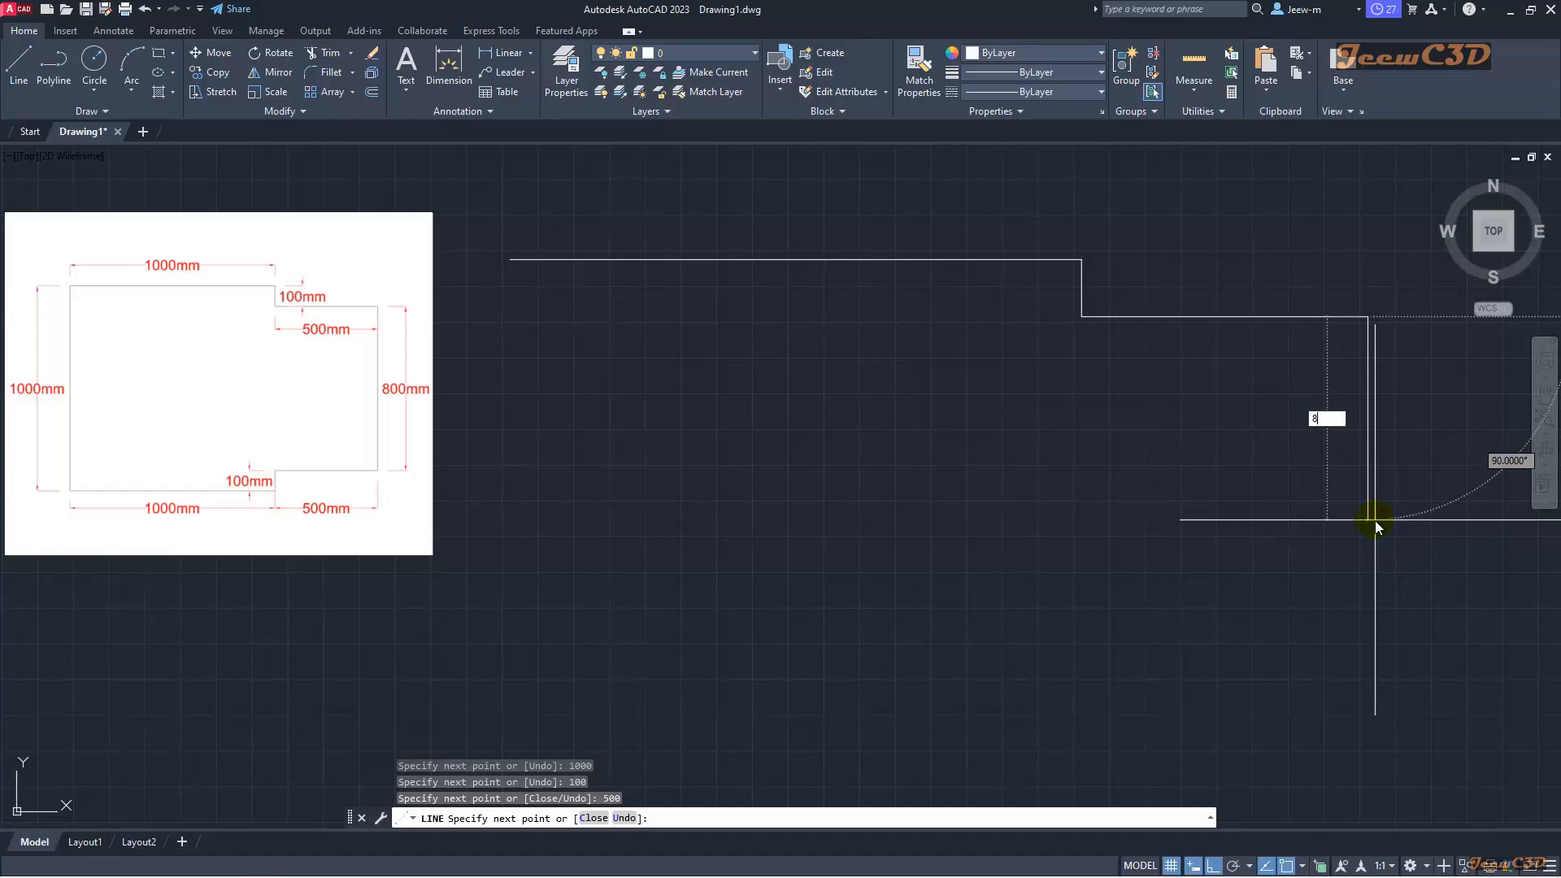
type("00")
key("Return")
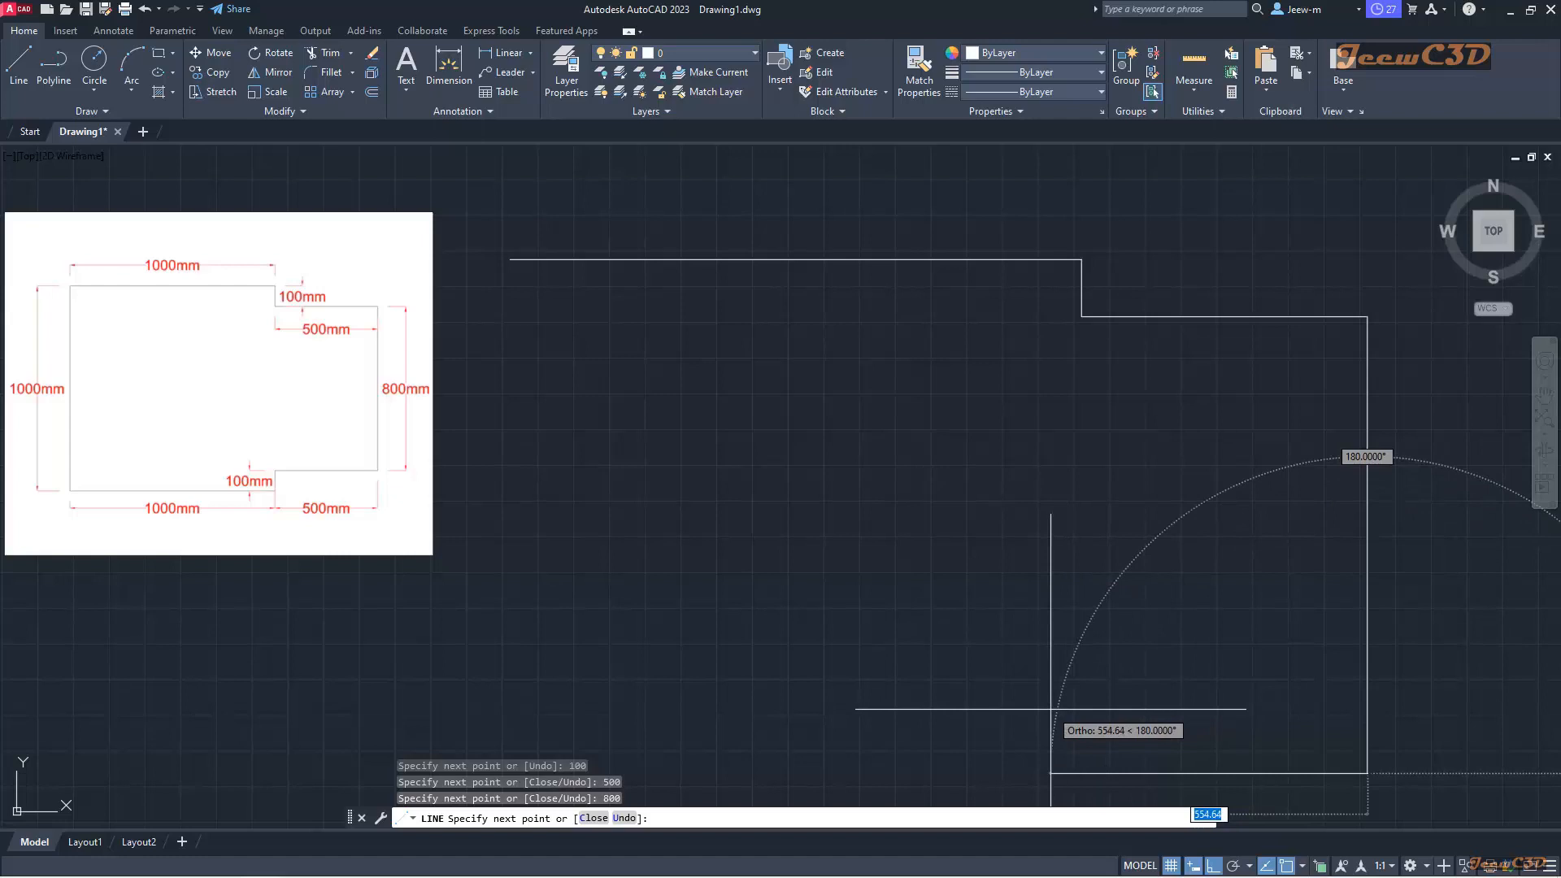
type("500")
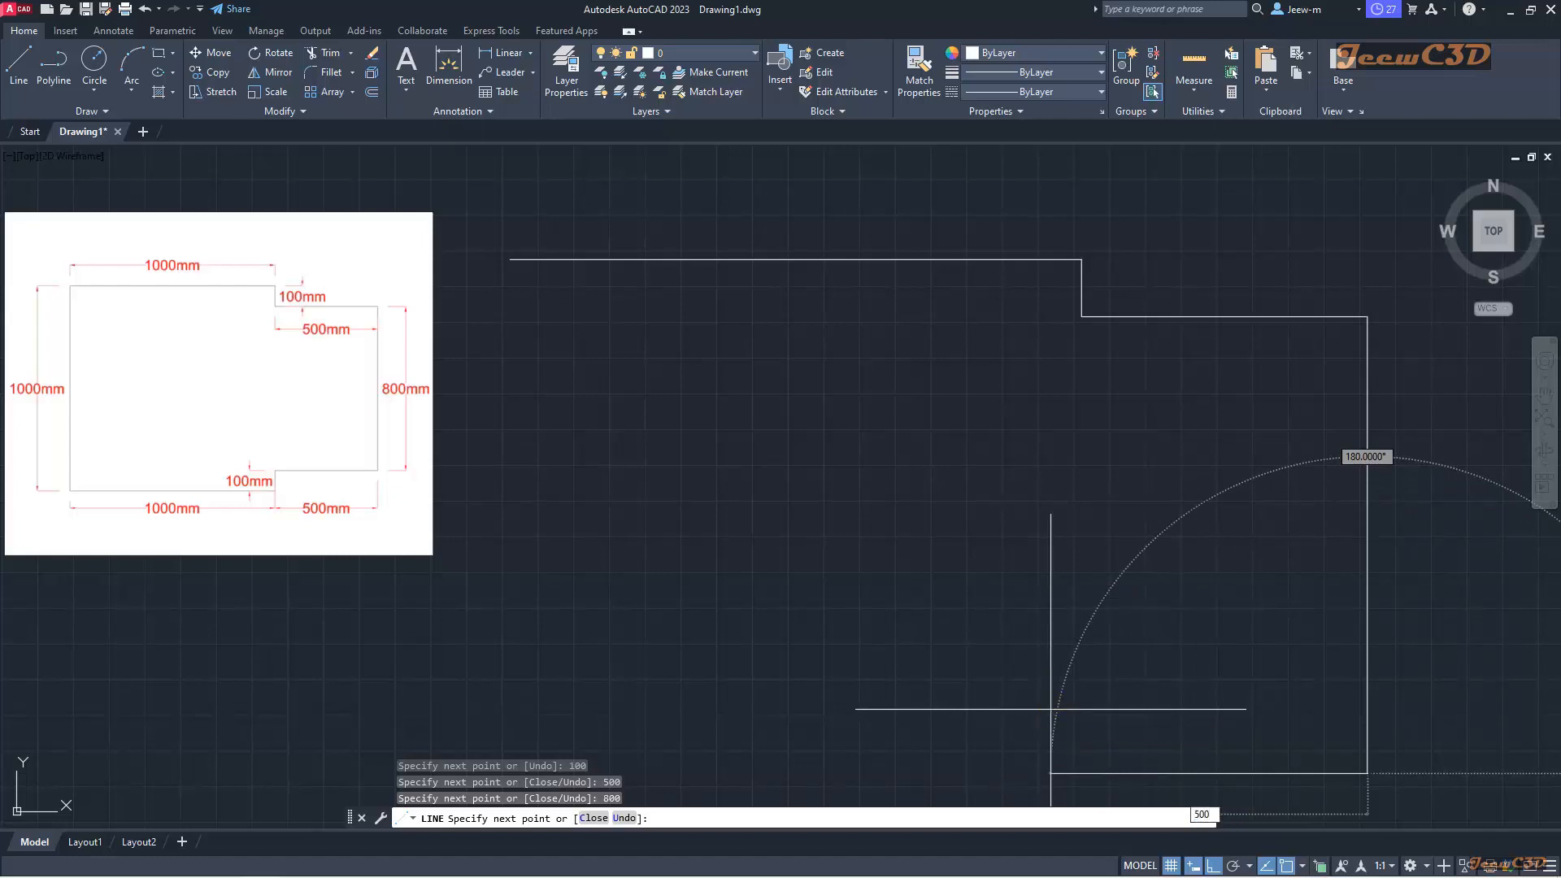
key("Return")
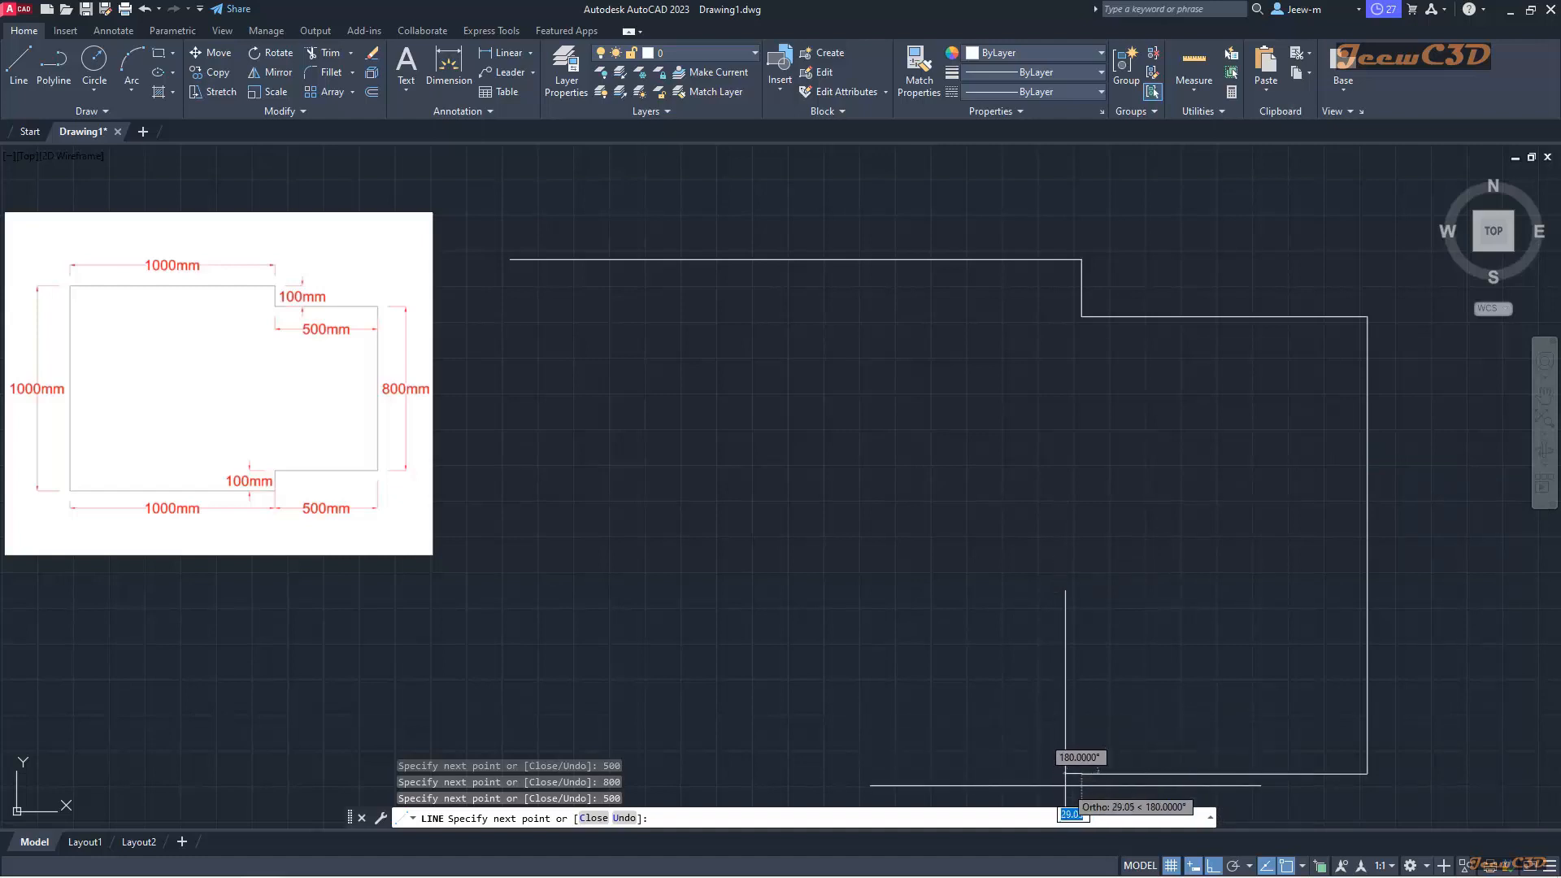
Step: Finish the outline with a 100 mm segment downward, a 1000 mm bottom edge to the left and a closing edge to the start point
middle_click_drag(1065, 783, 1070, 699)
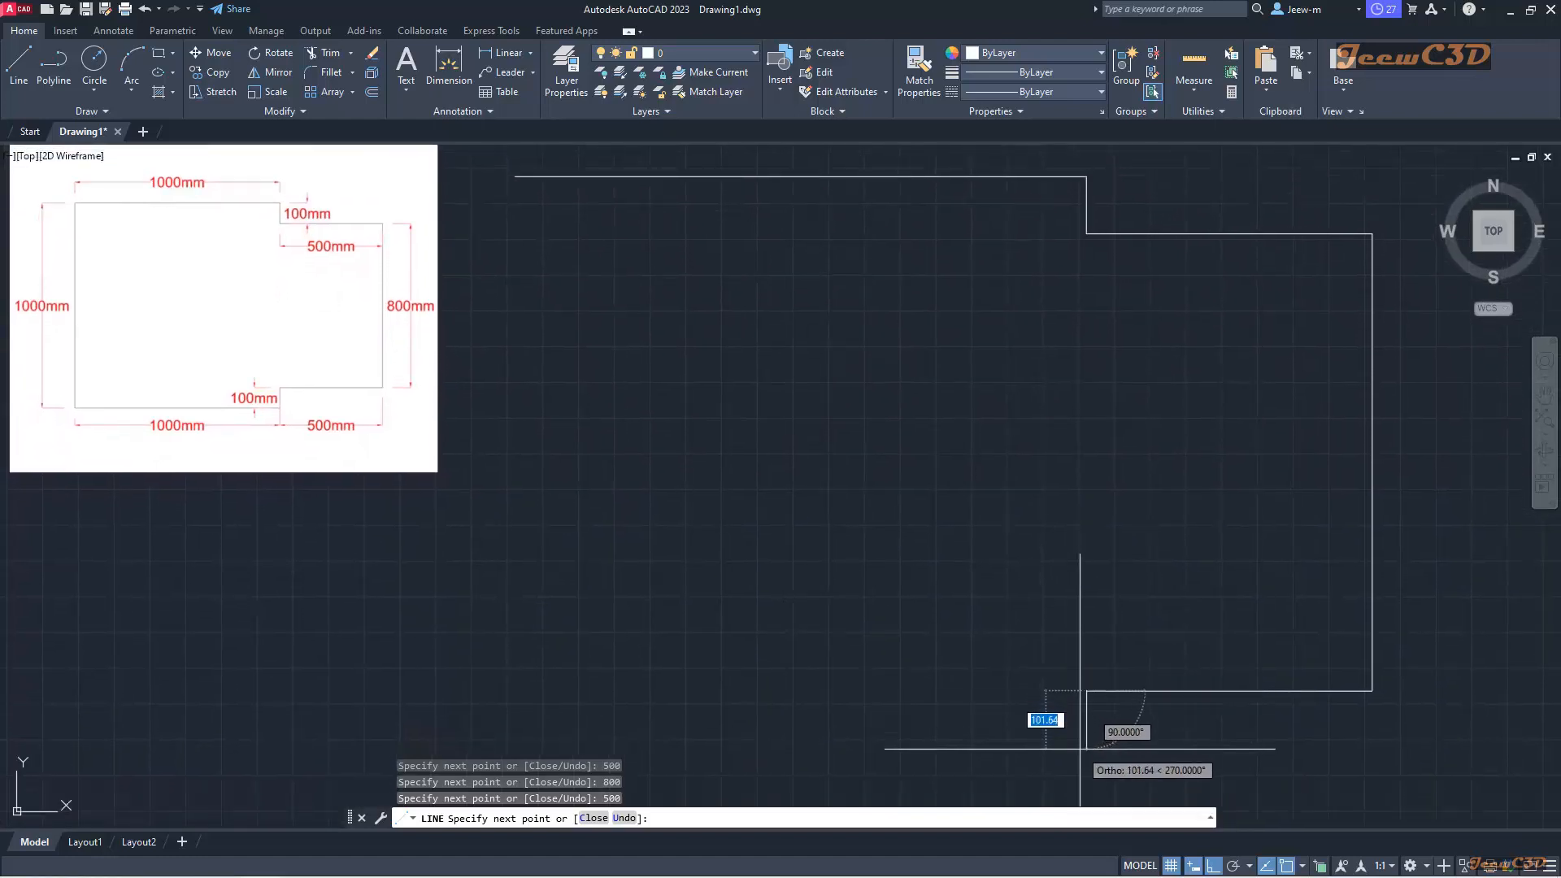
type("100")
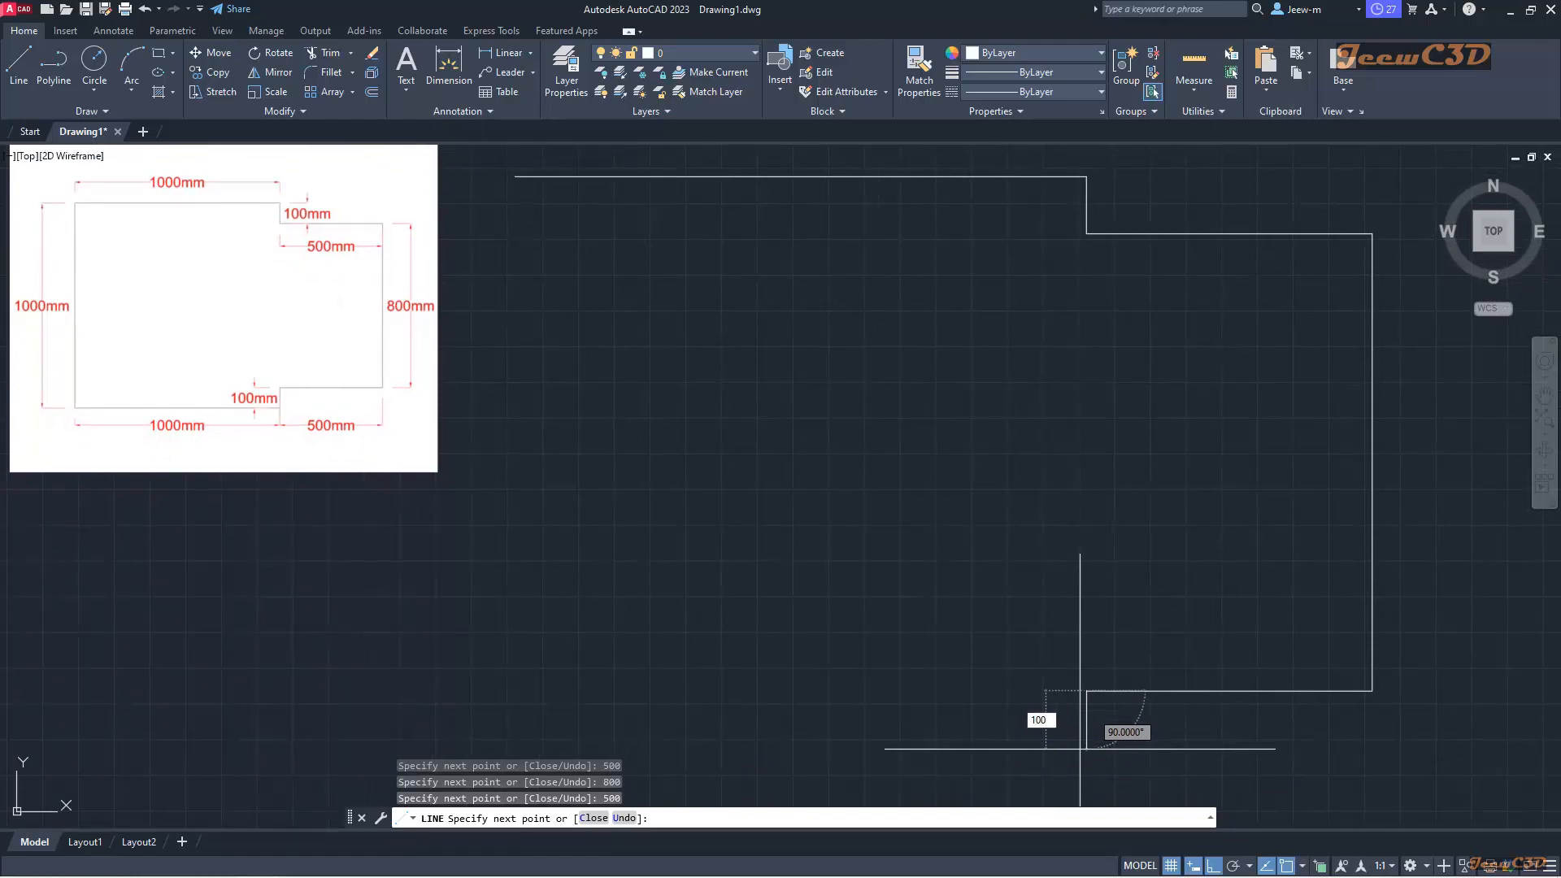
key("Return")
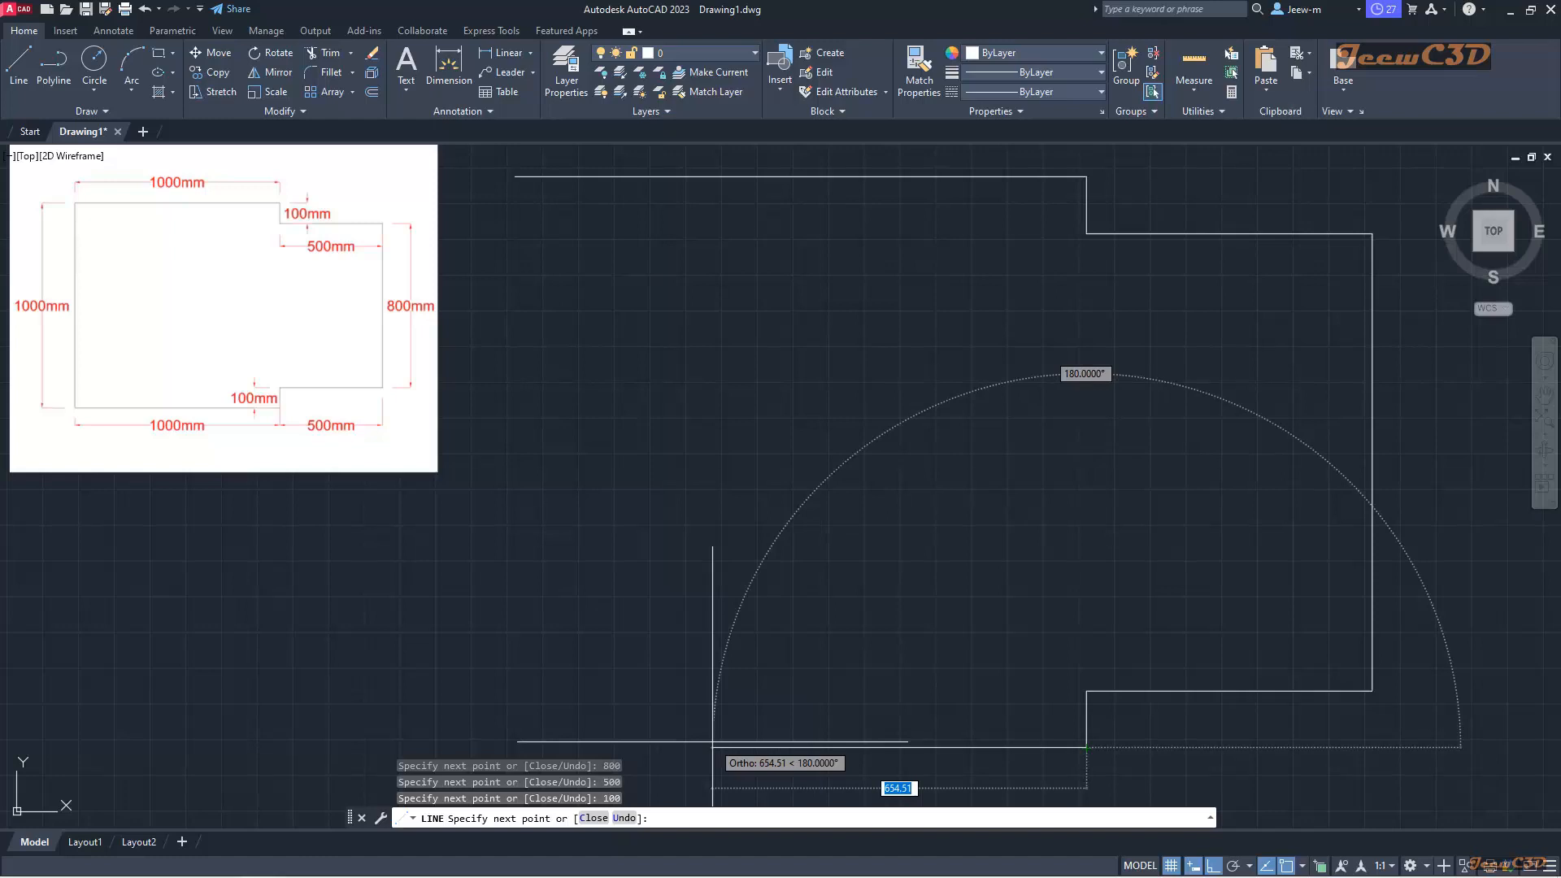
type("1000")
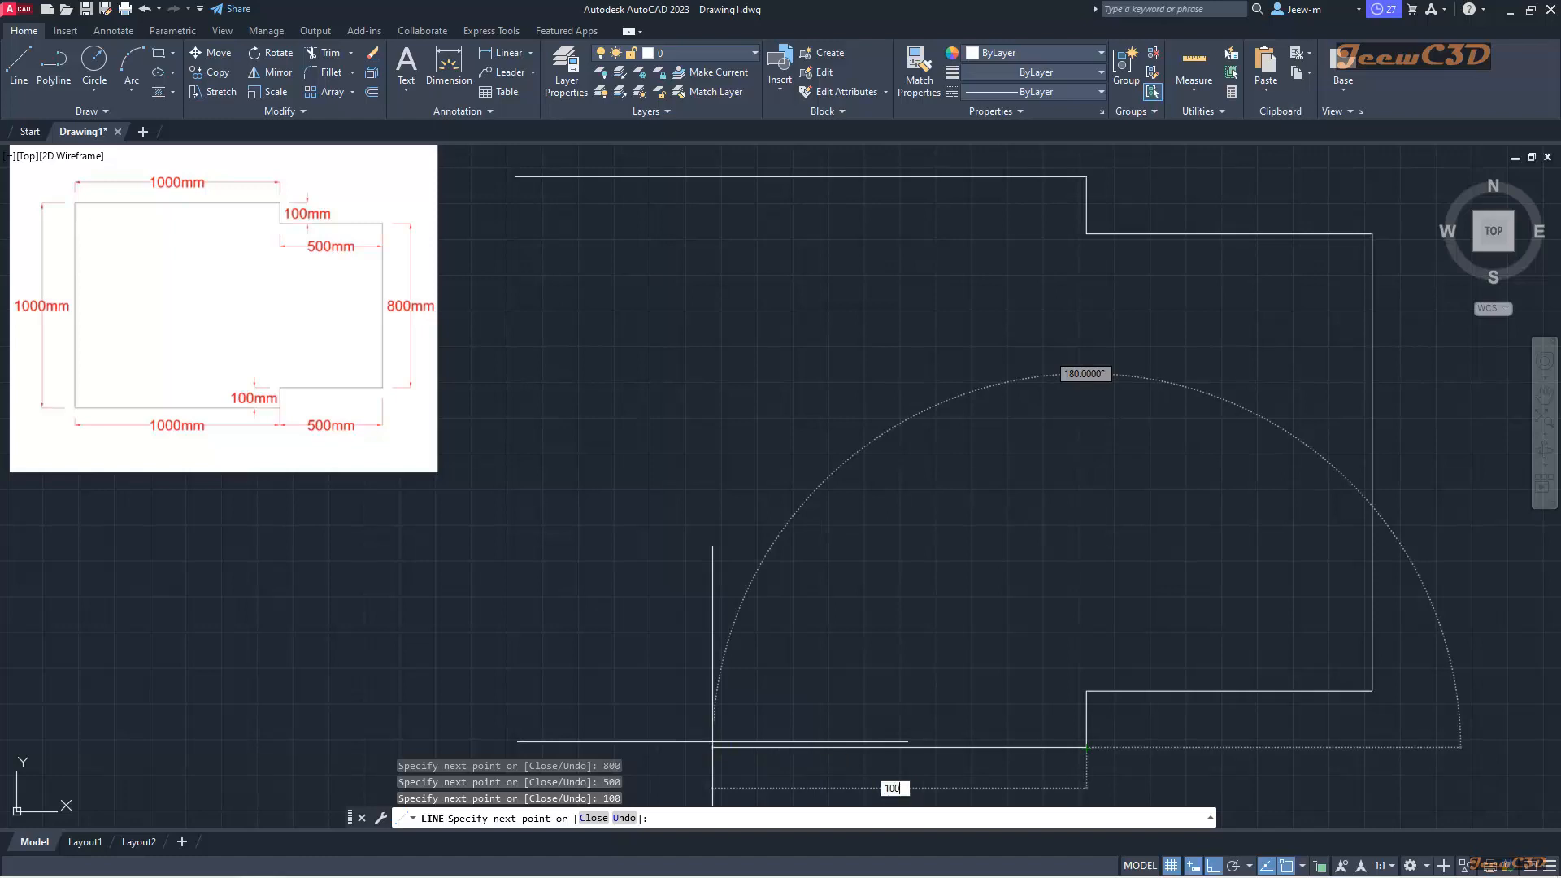
key("Return")
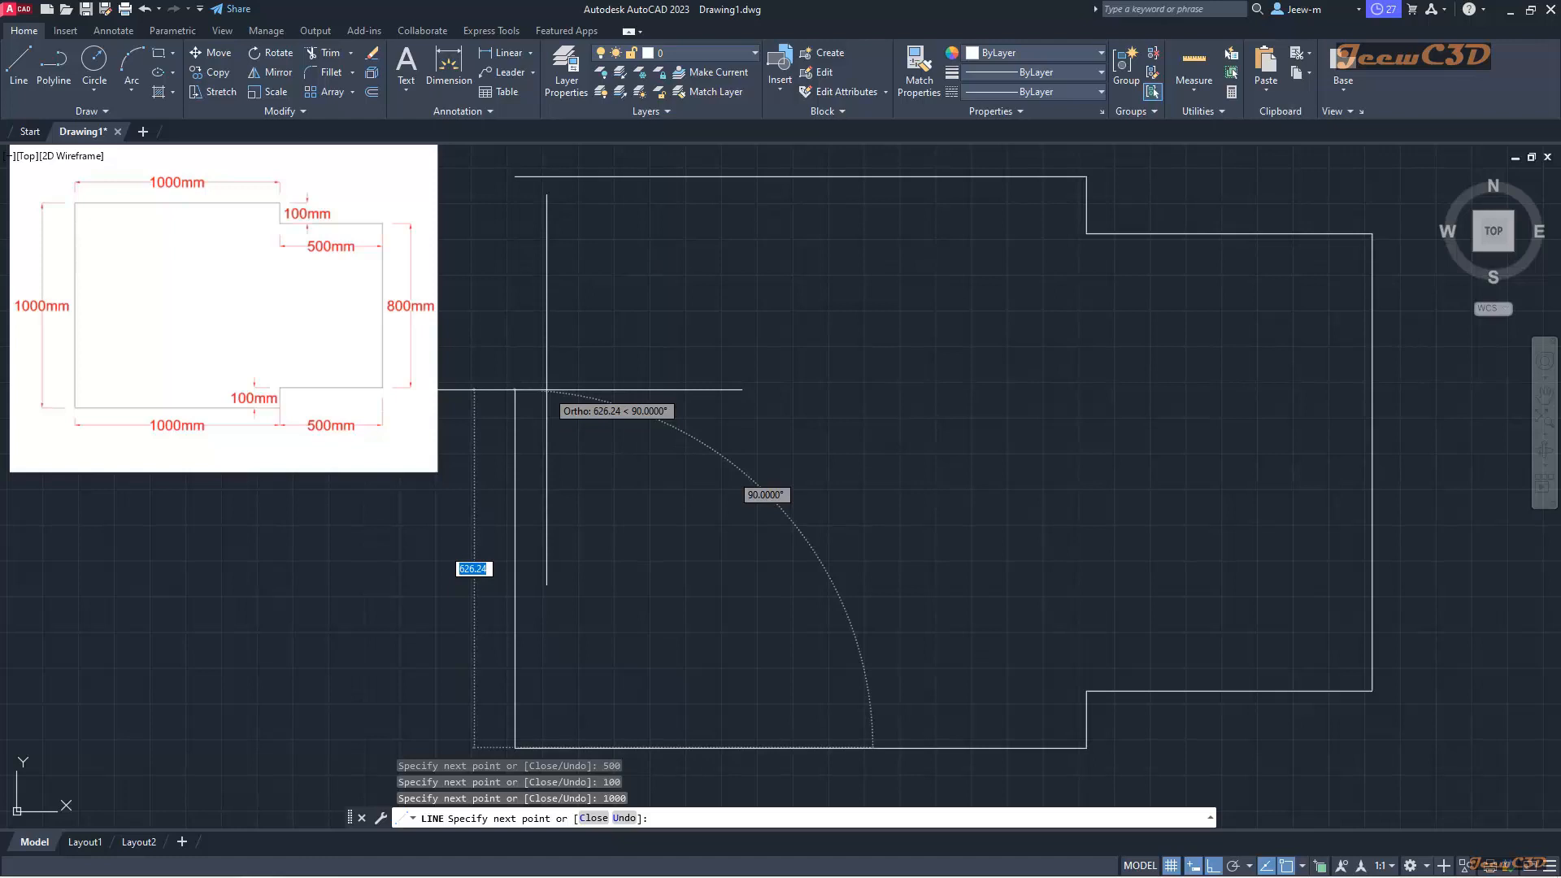
left_click(514, 176)
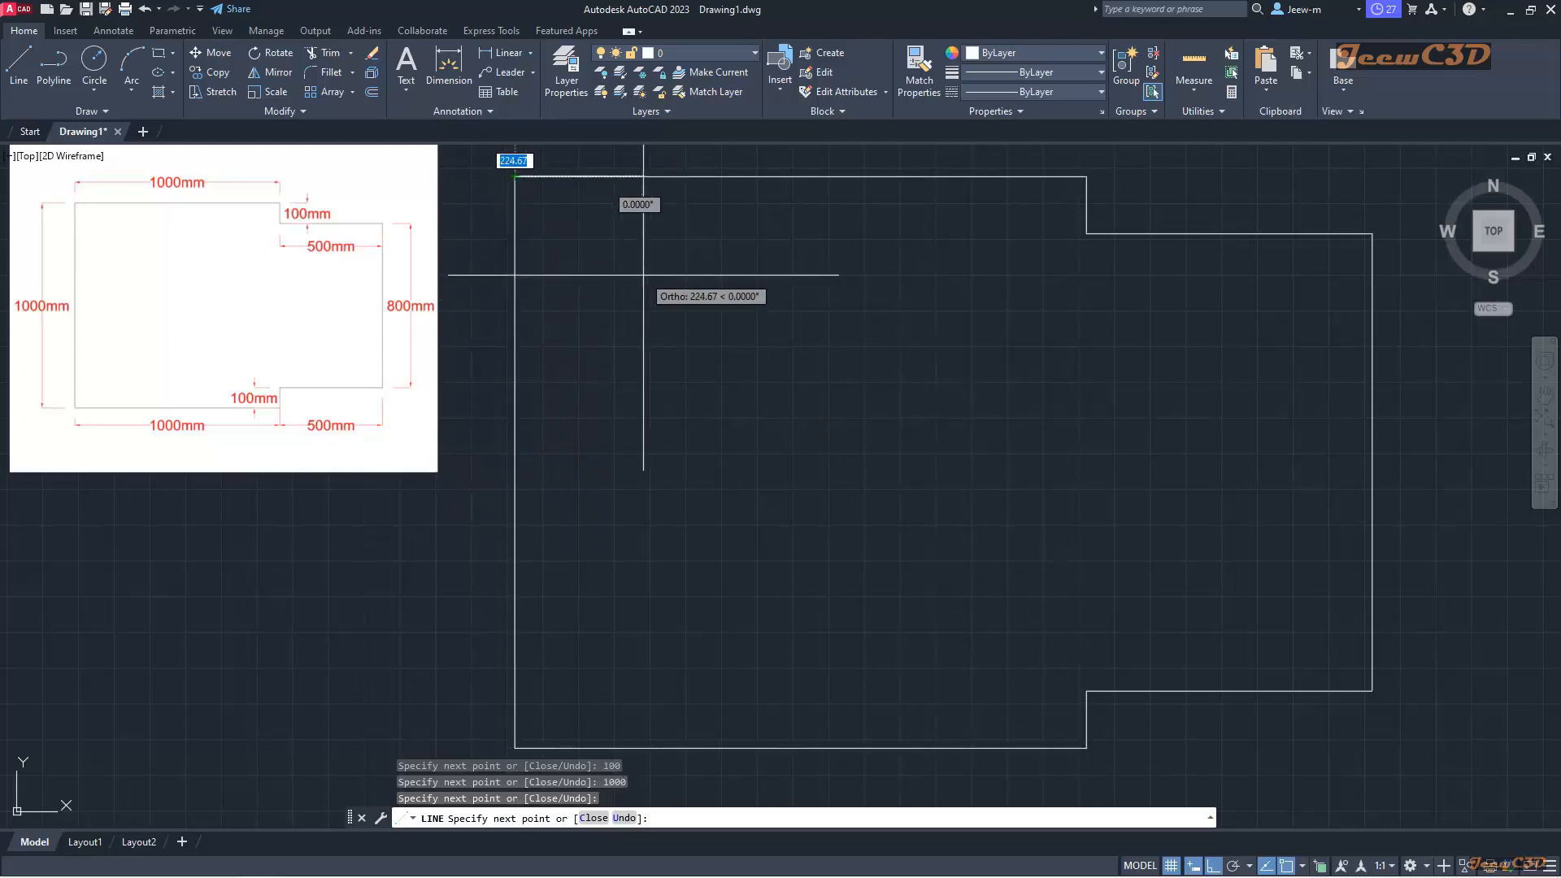
key("Return")
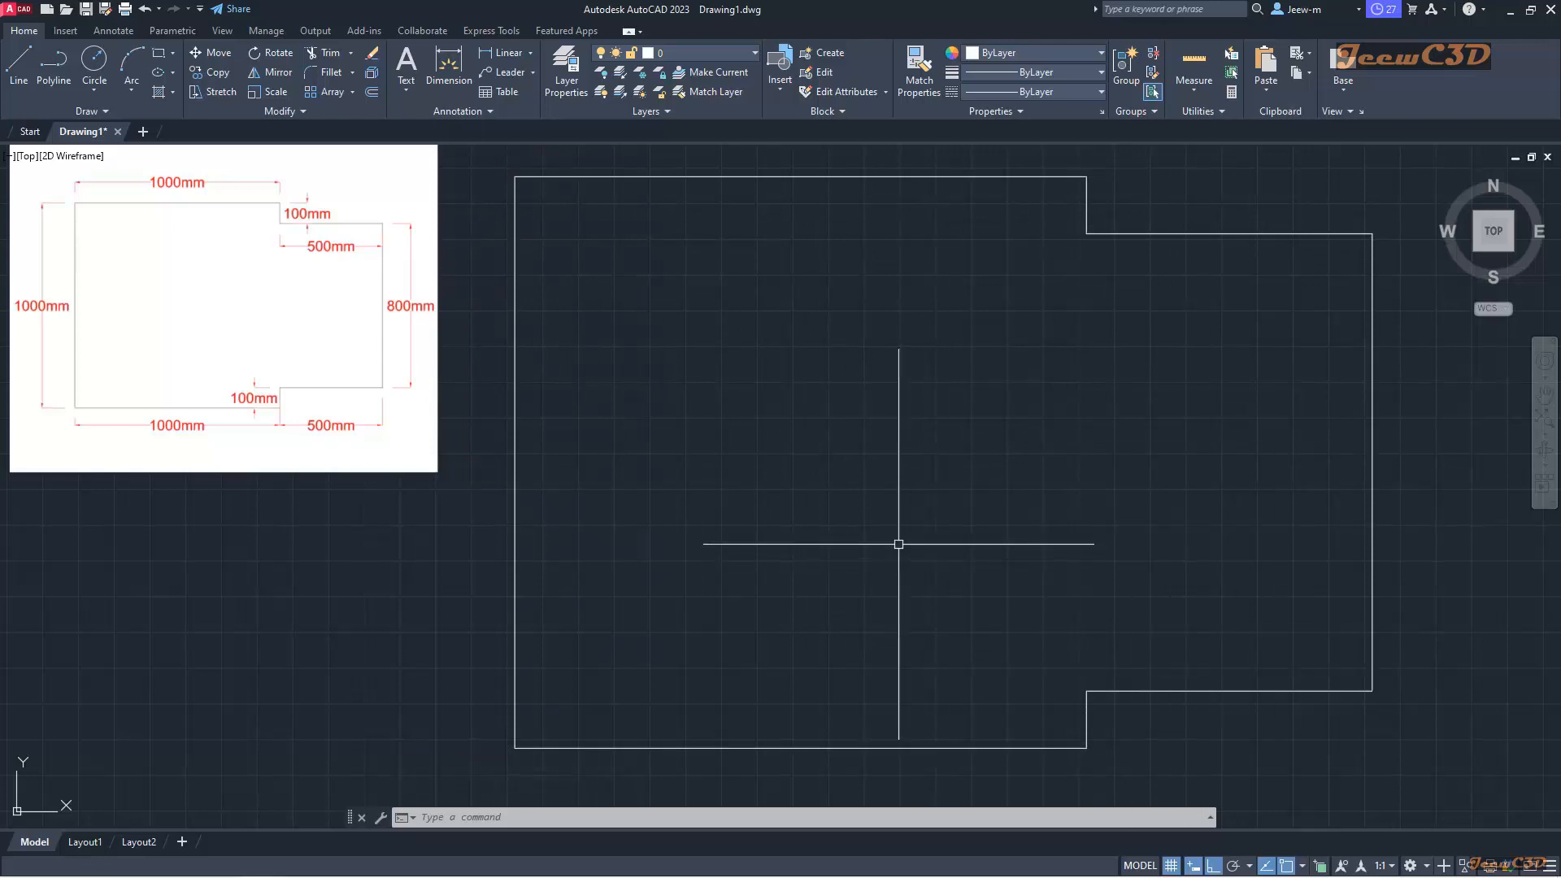
Step: Join all the separate lines of the outline into a single polyline and select it to check the result
left_click(585, 173)
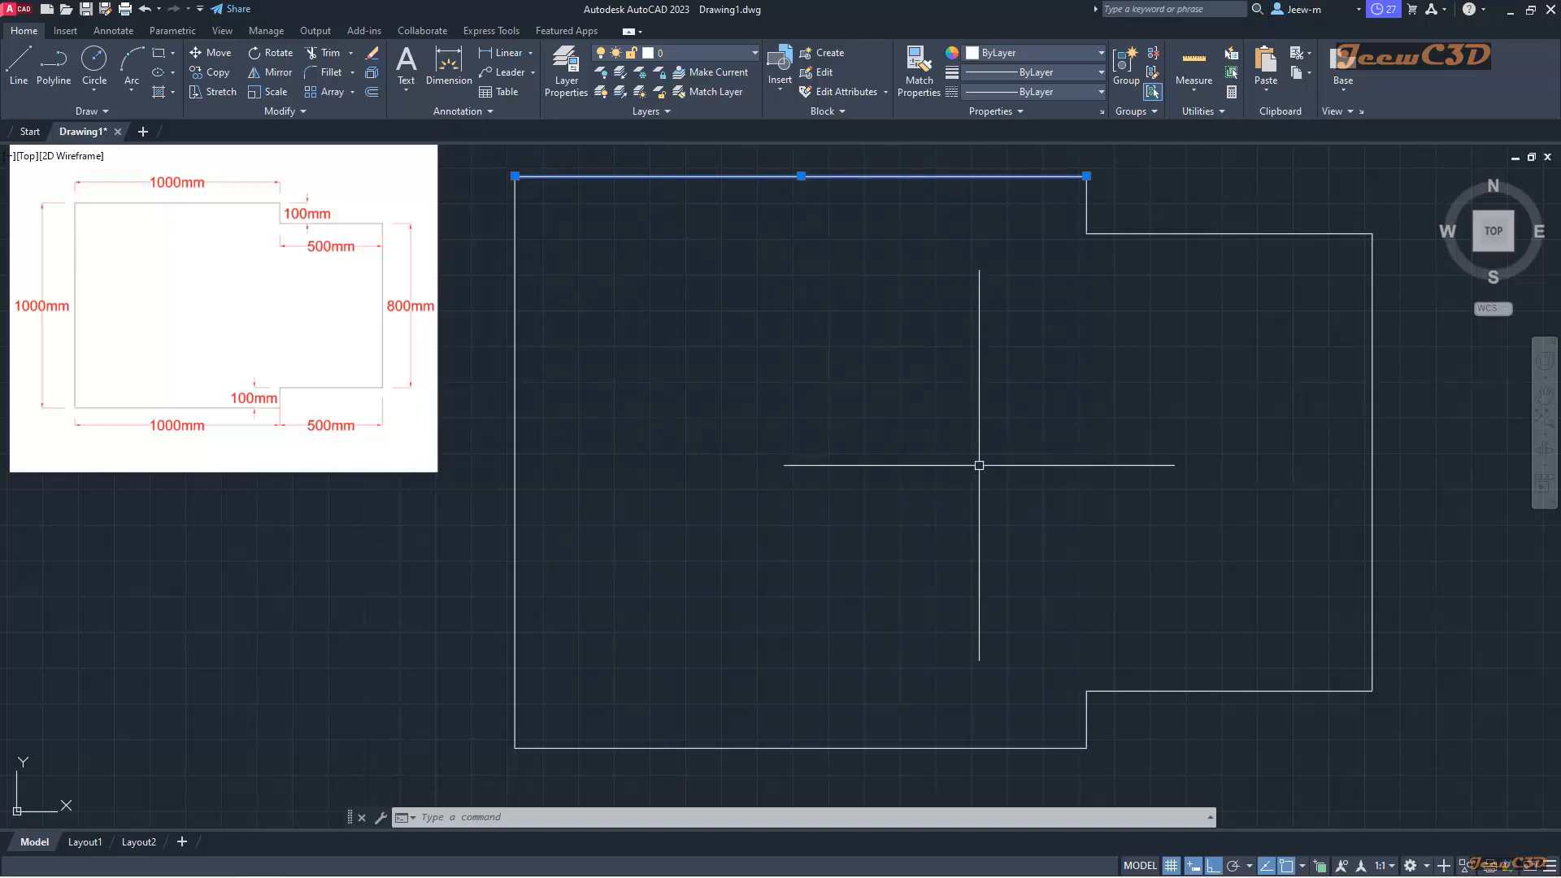
key("Escape")
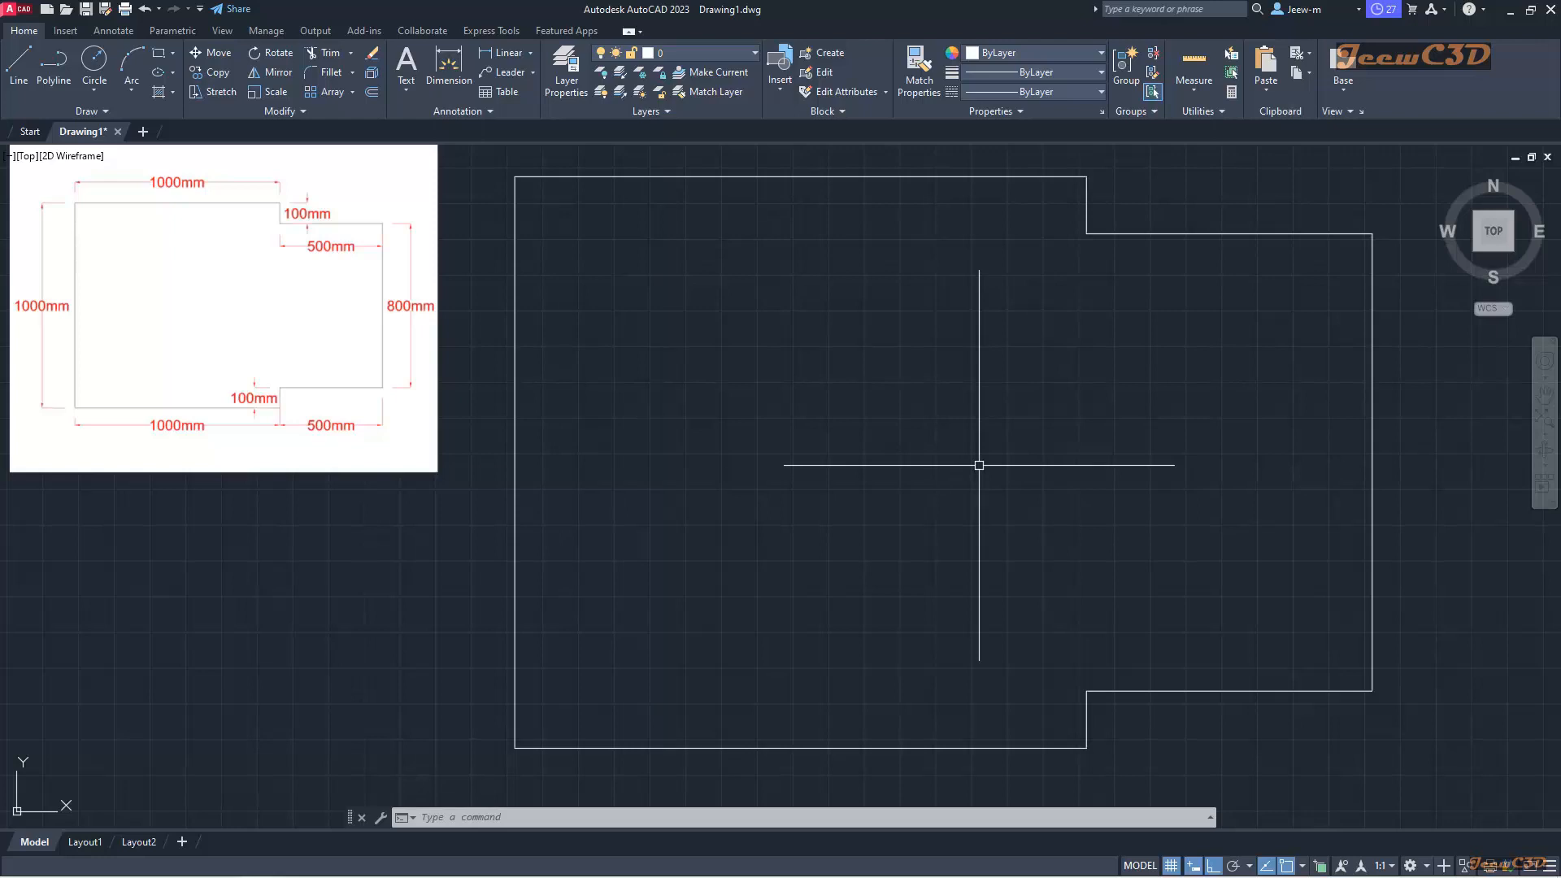
type("J")
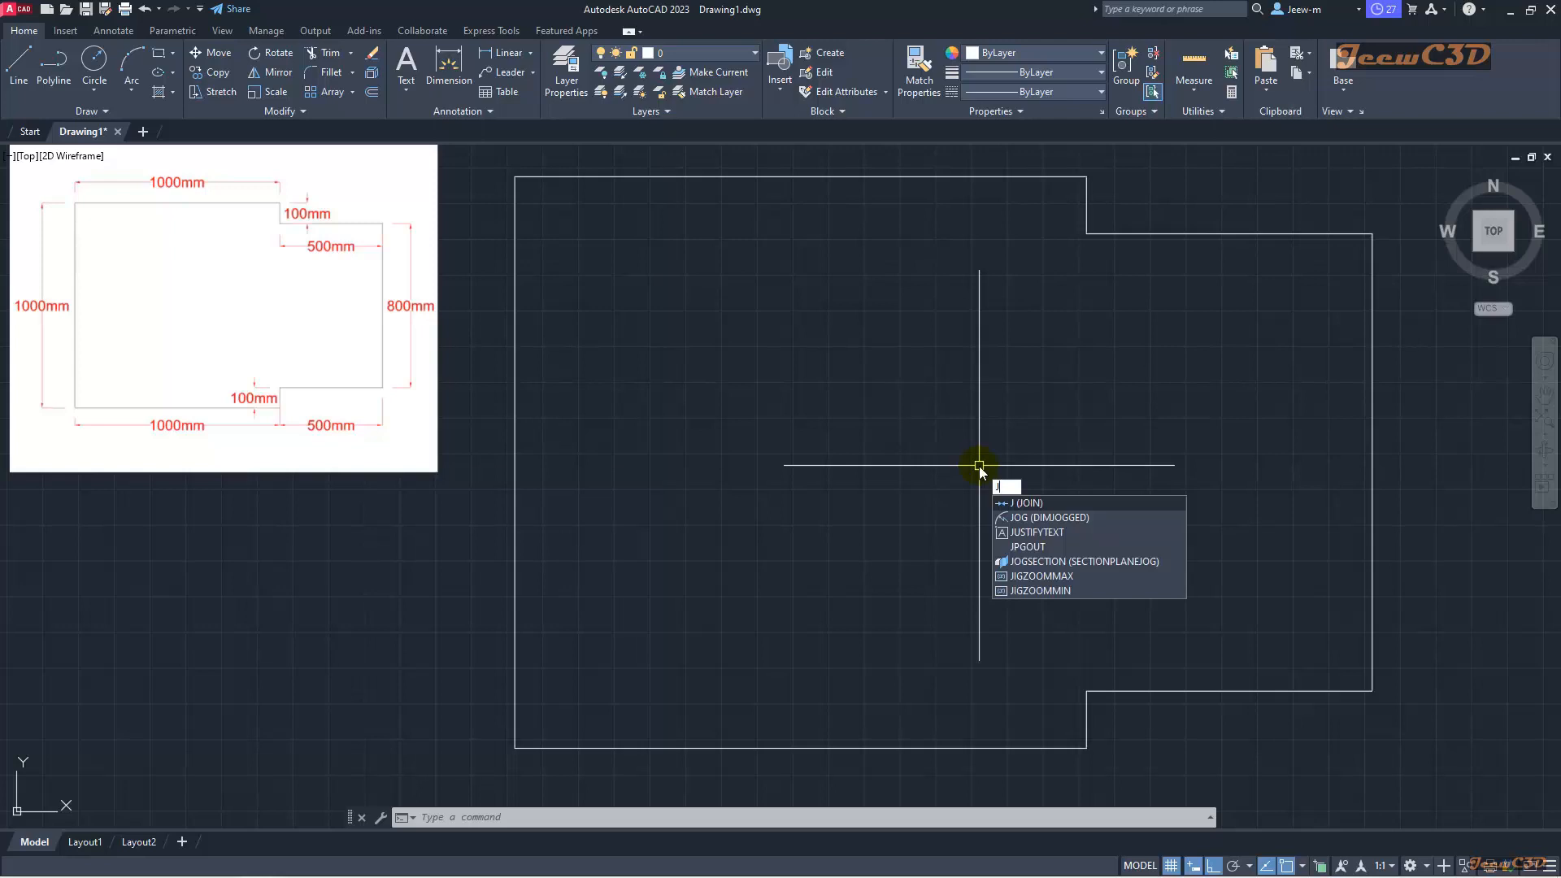
key("Return")
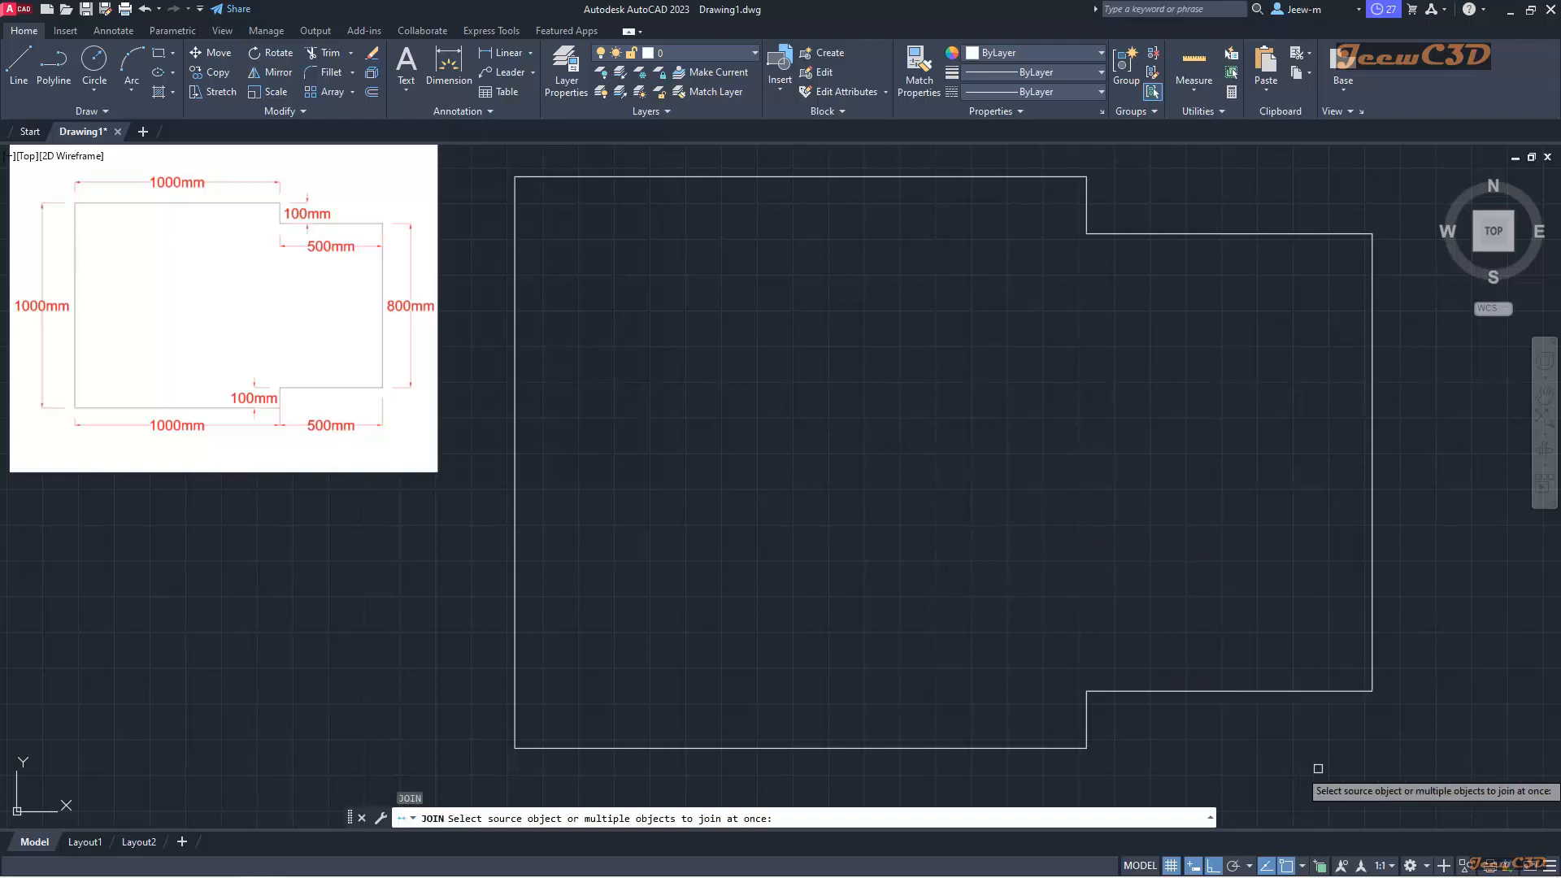
left_click(1434, 782)
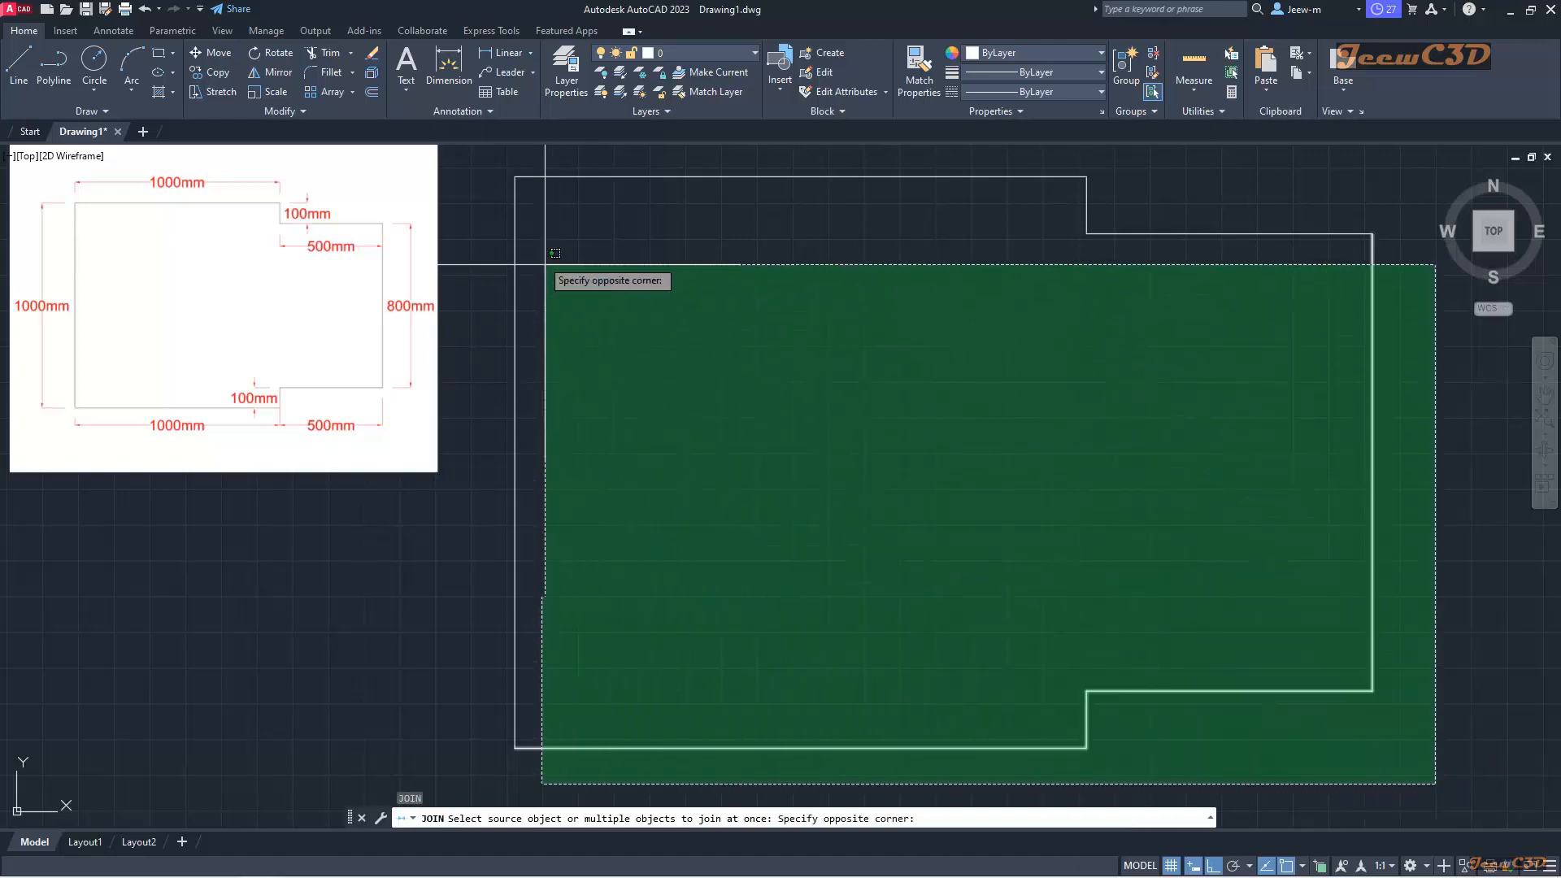
left_click(496, 166)
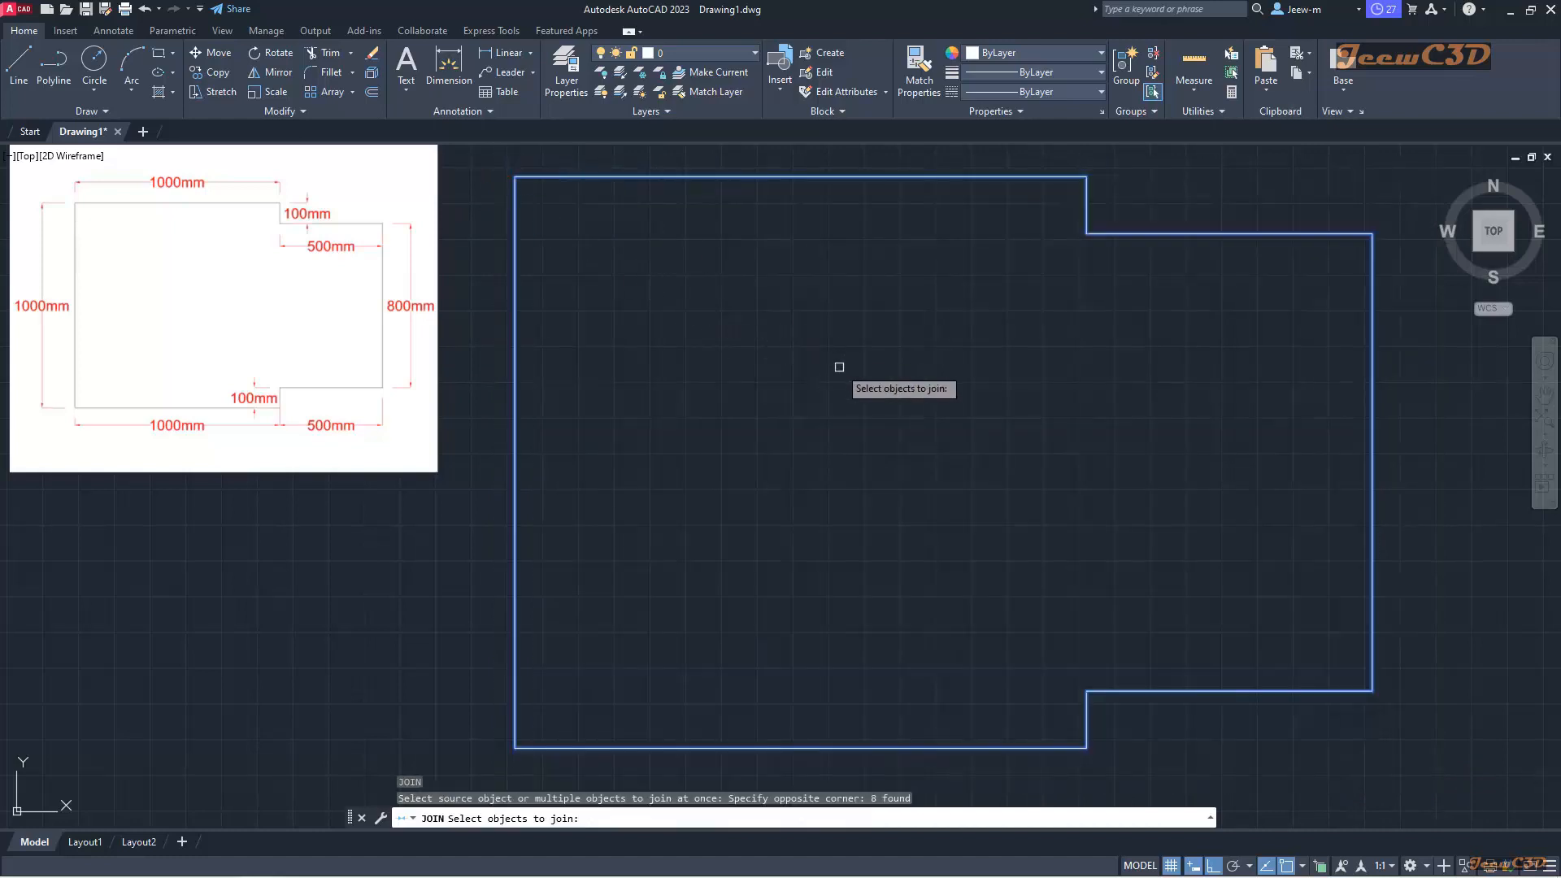
key("Return")
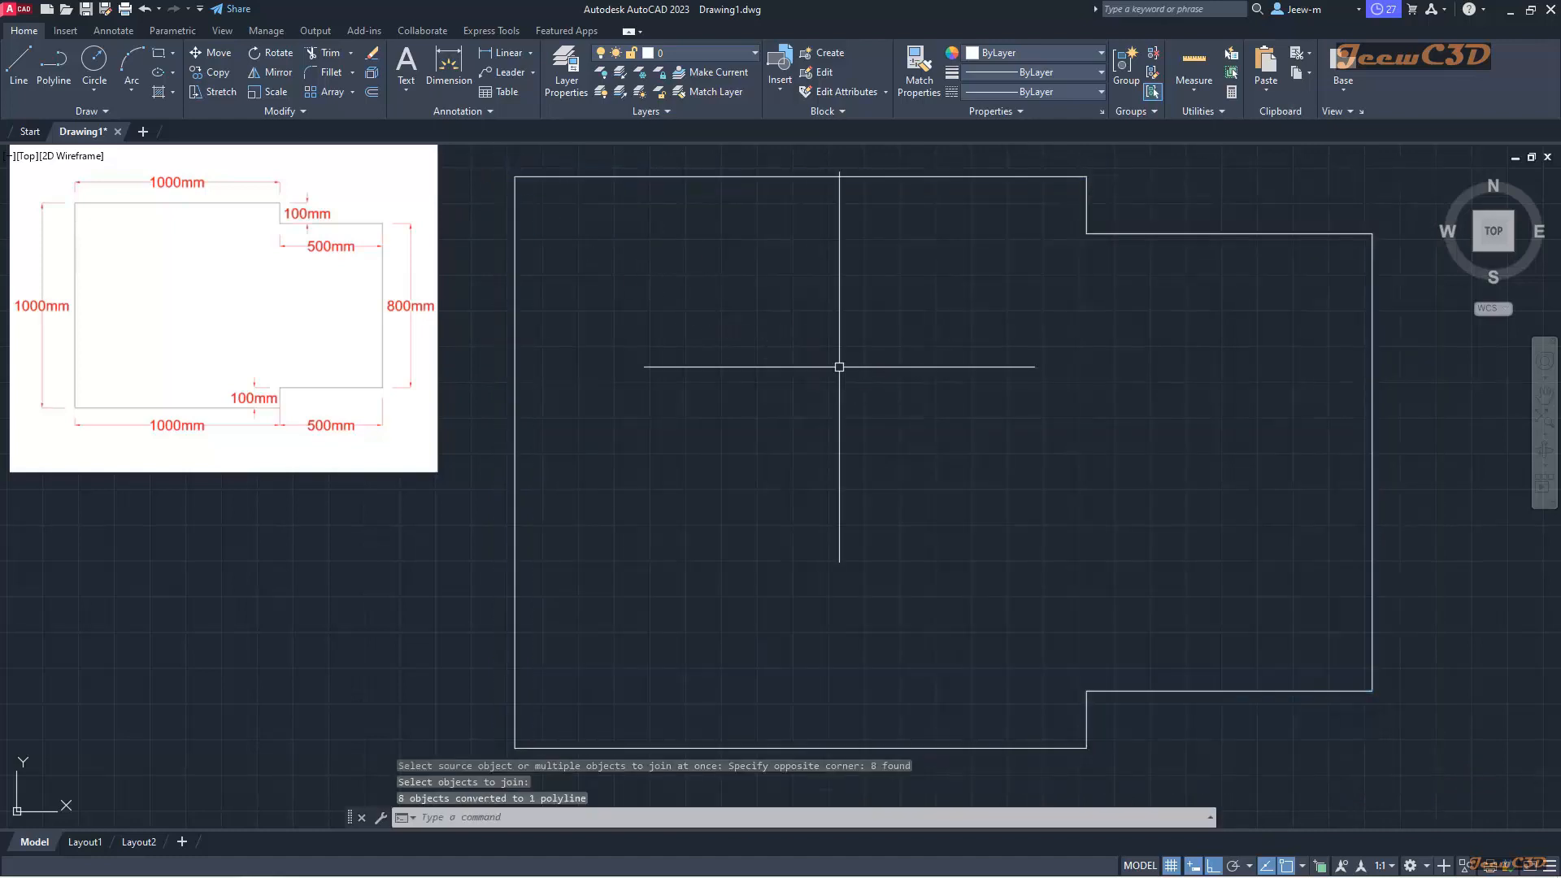
left_click(772, 176)
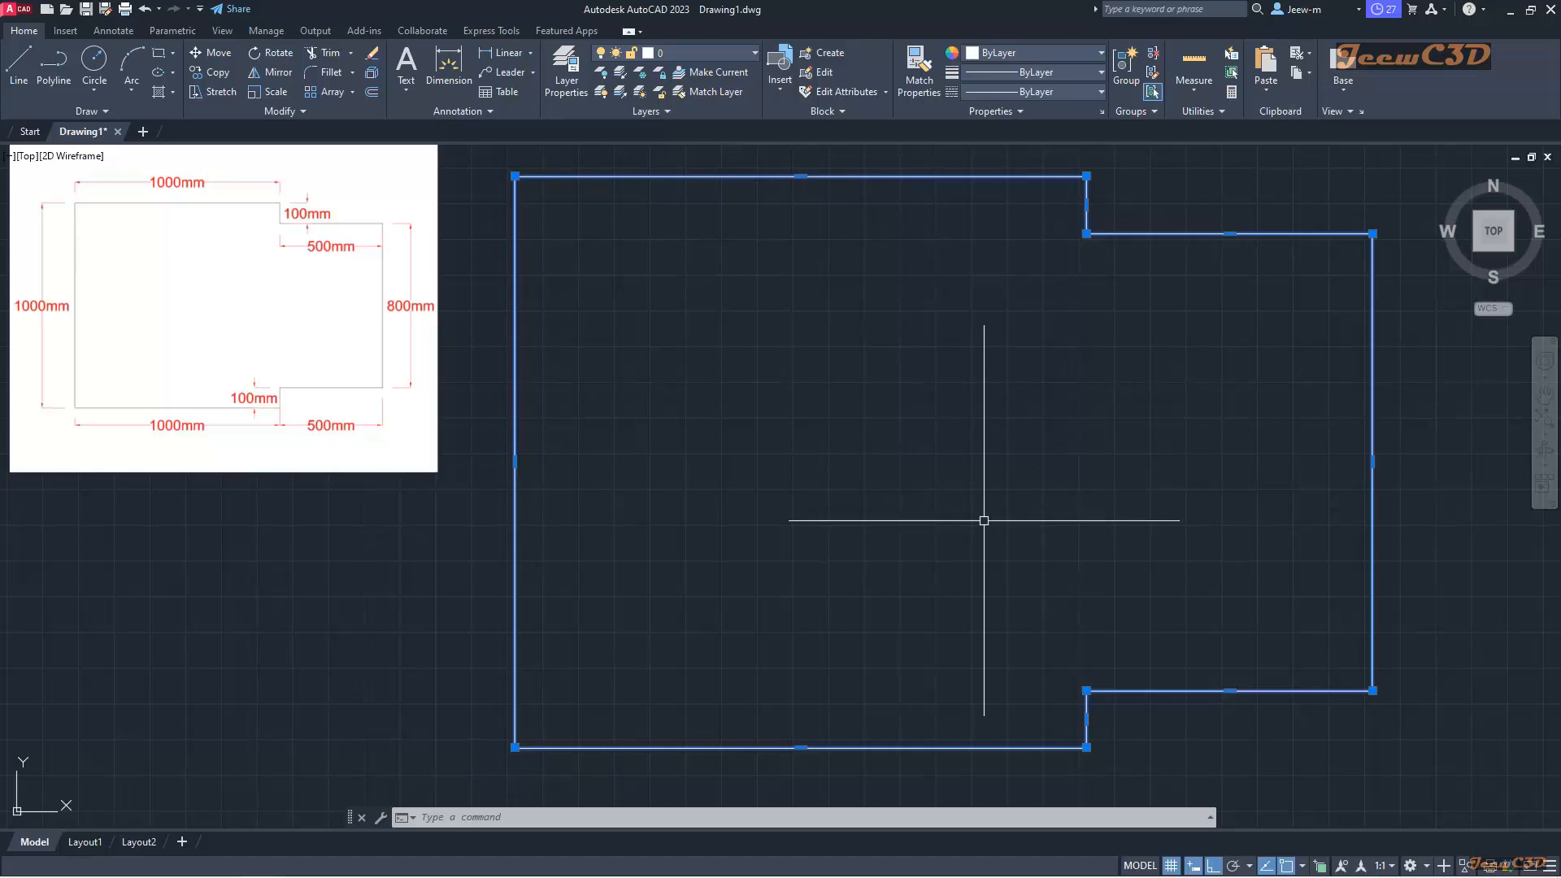
key("Escape")
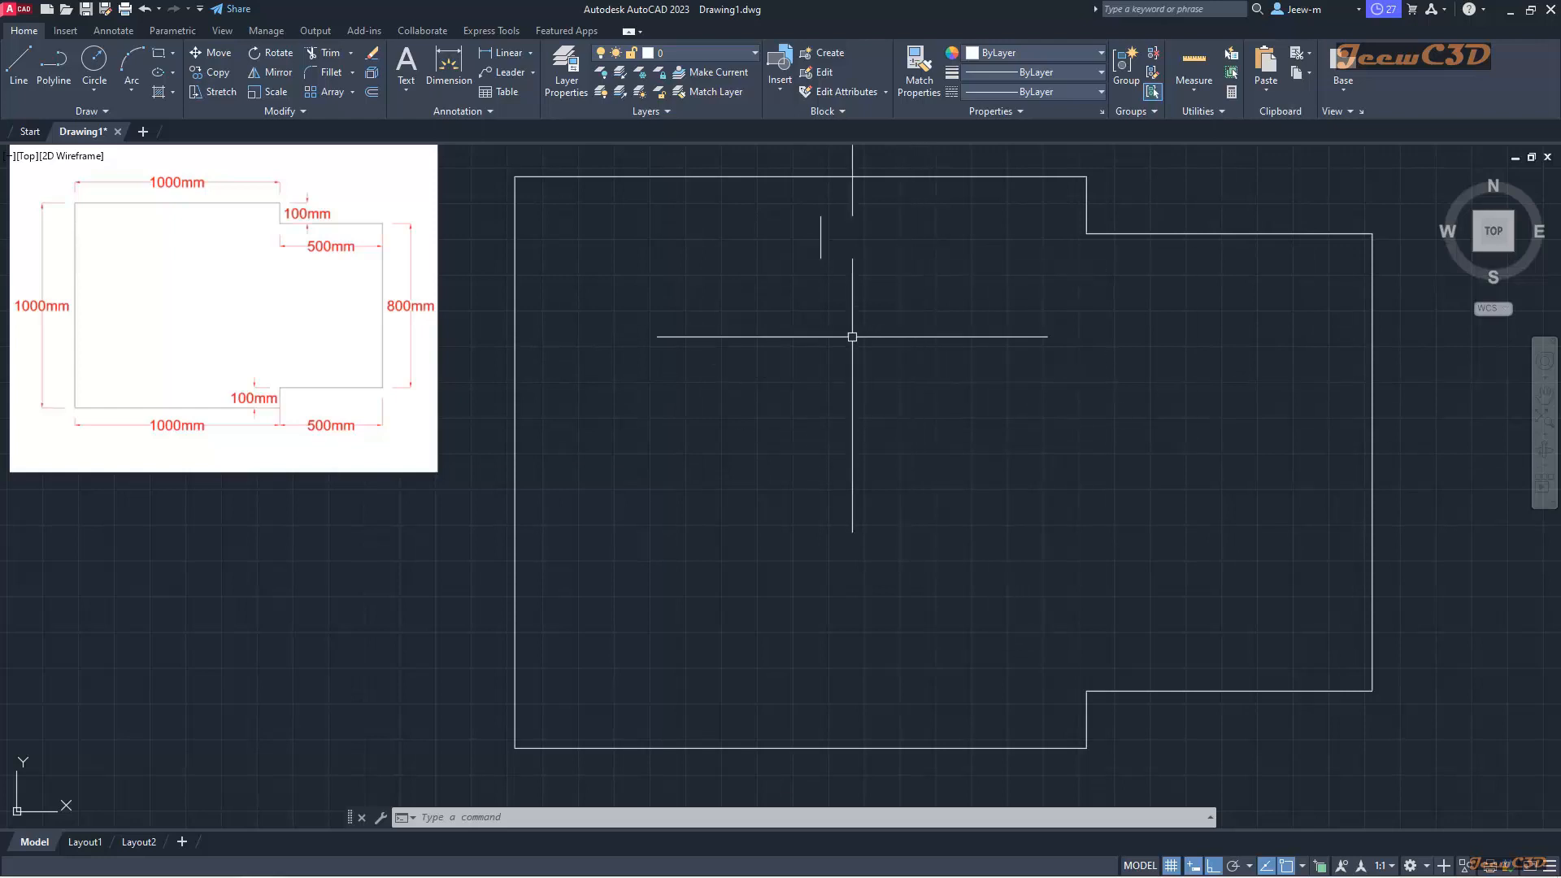
Step: Erase the joined outline beside the reference image
left_click(371, 57)
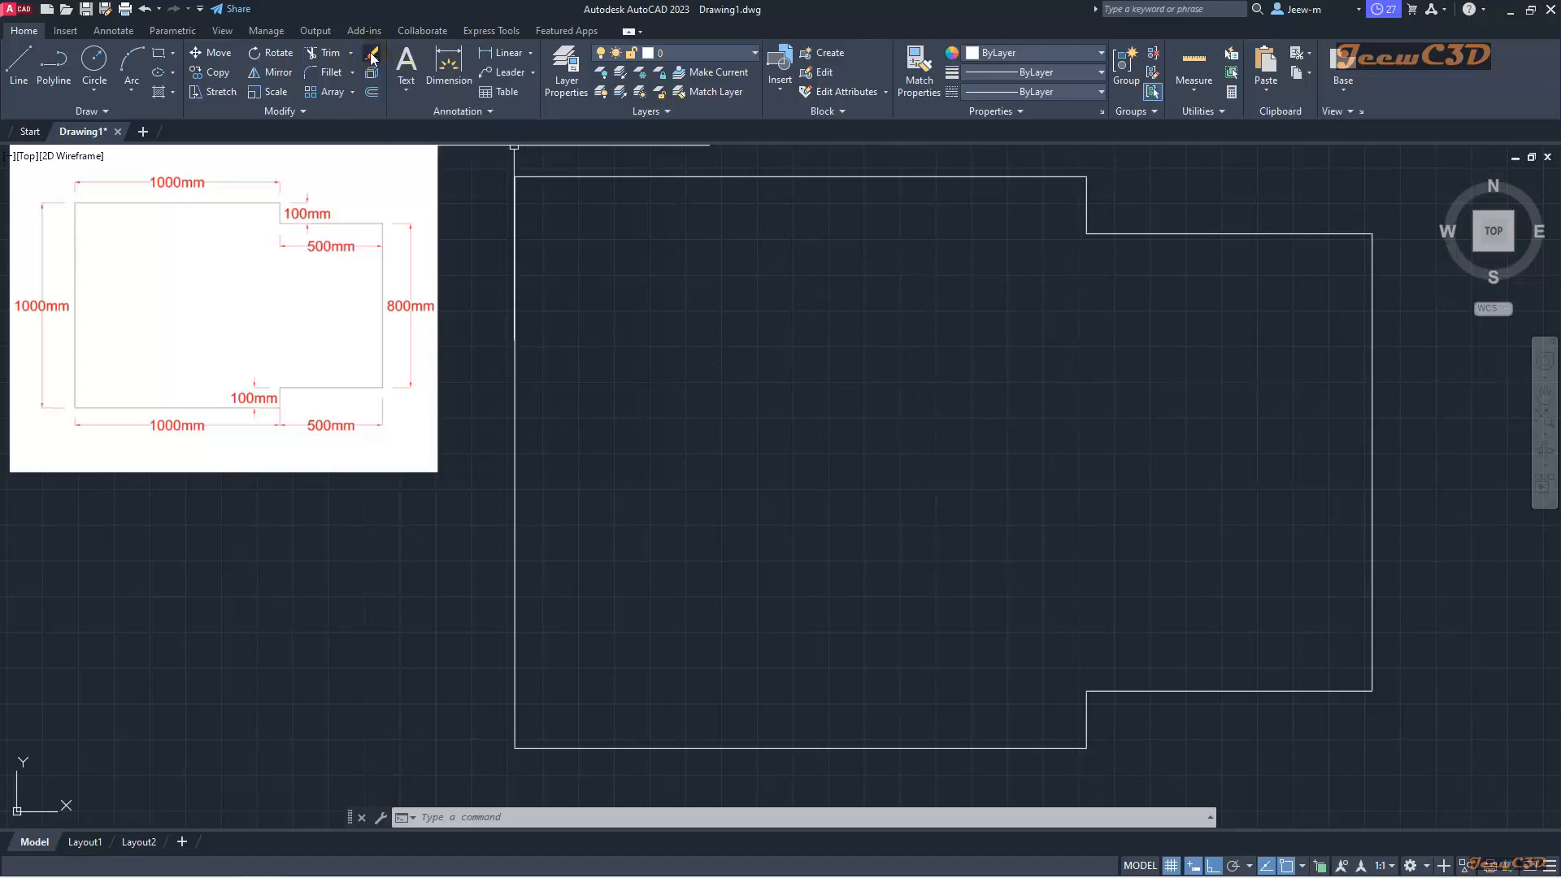
left_click(515, 252)
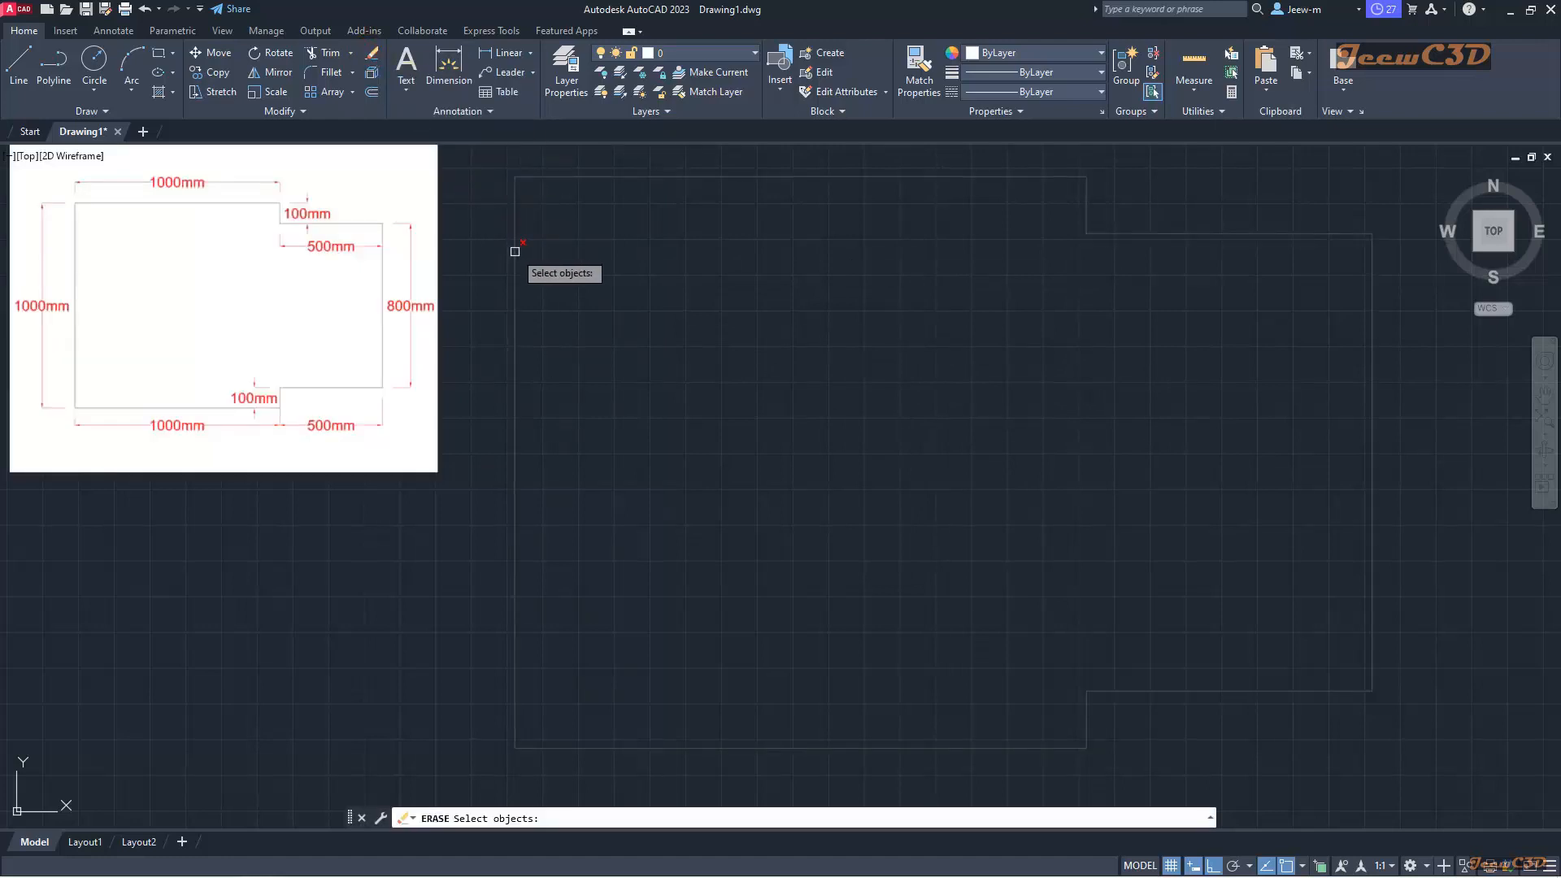
right_click(515, 251)
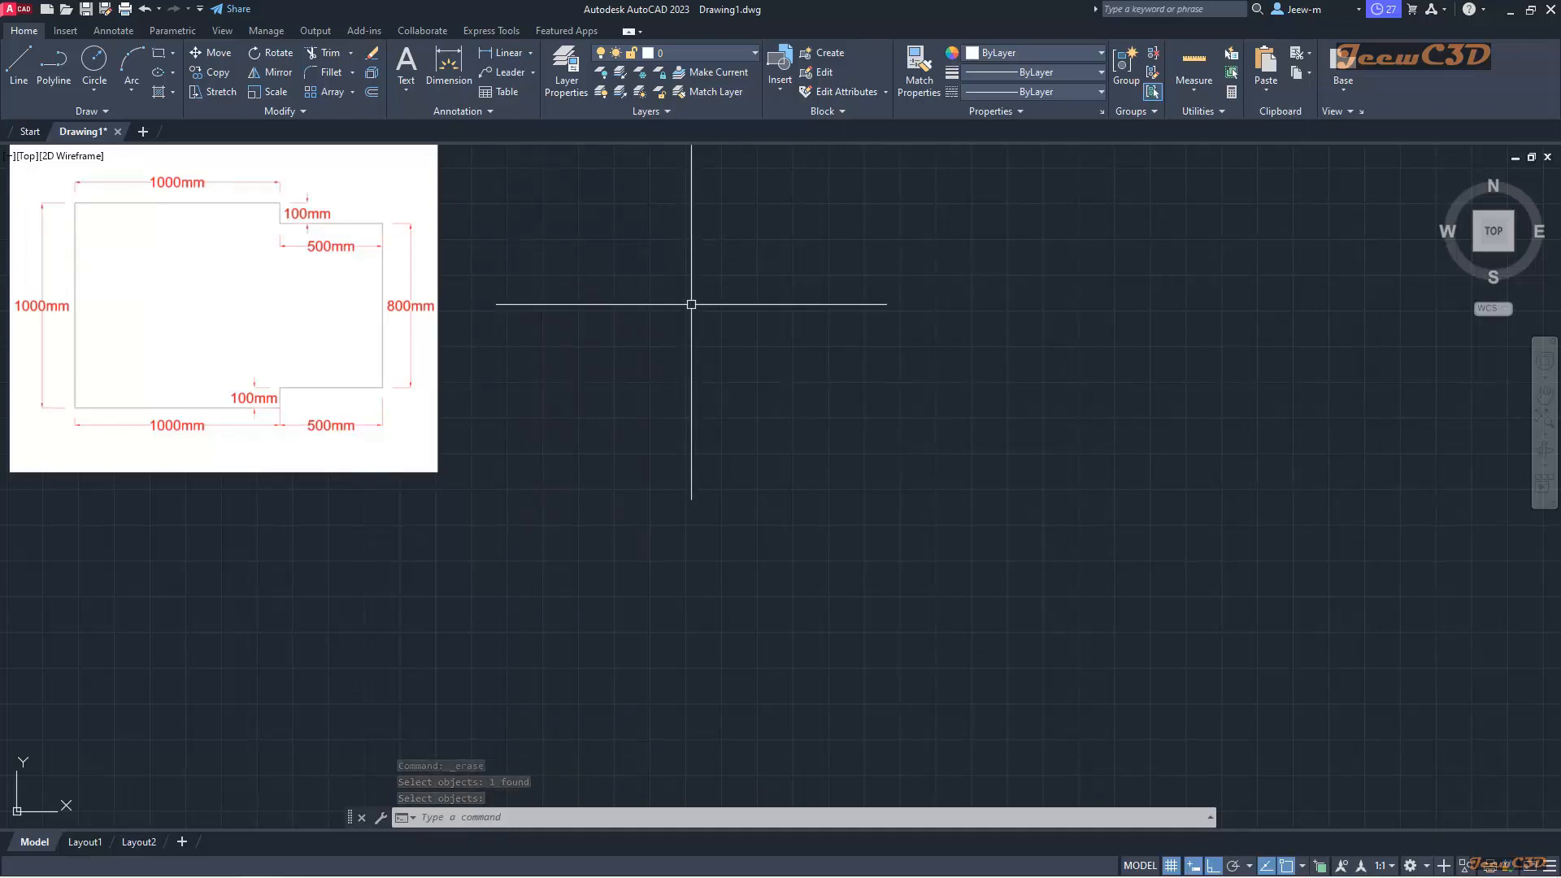
Step: Start a polyline to the right of the reference image and draw the outline's 1000 mm horizontal top edge
type("PL")
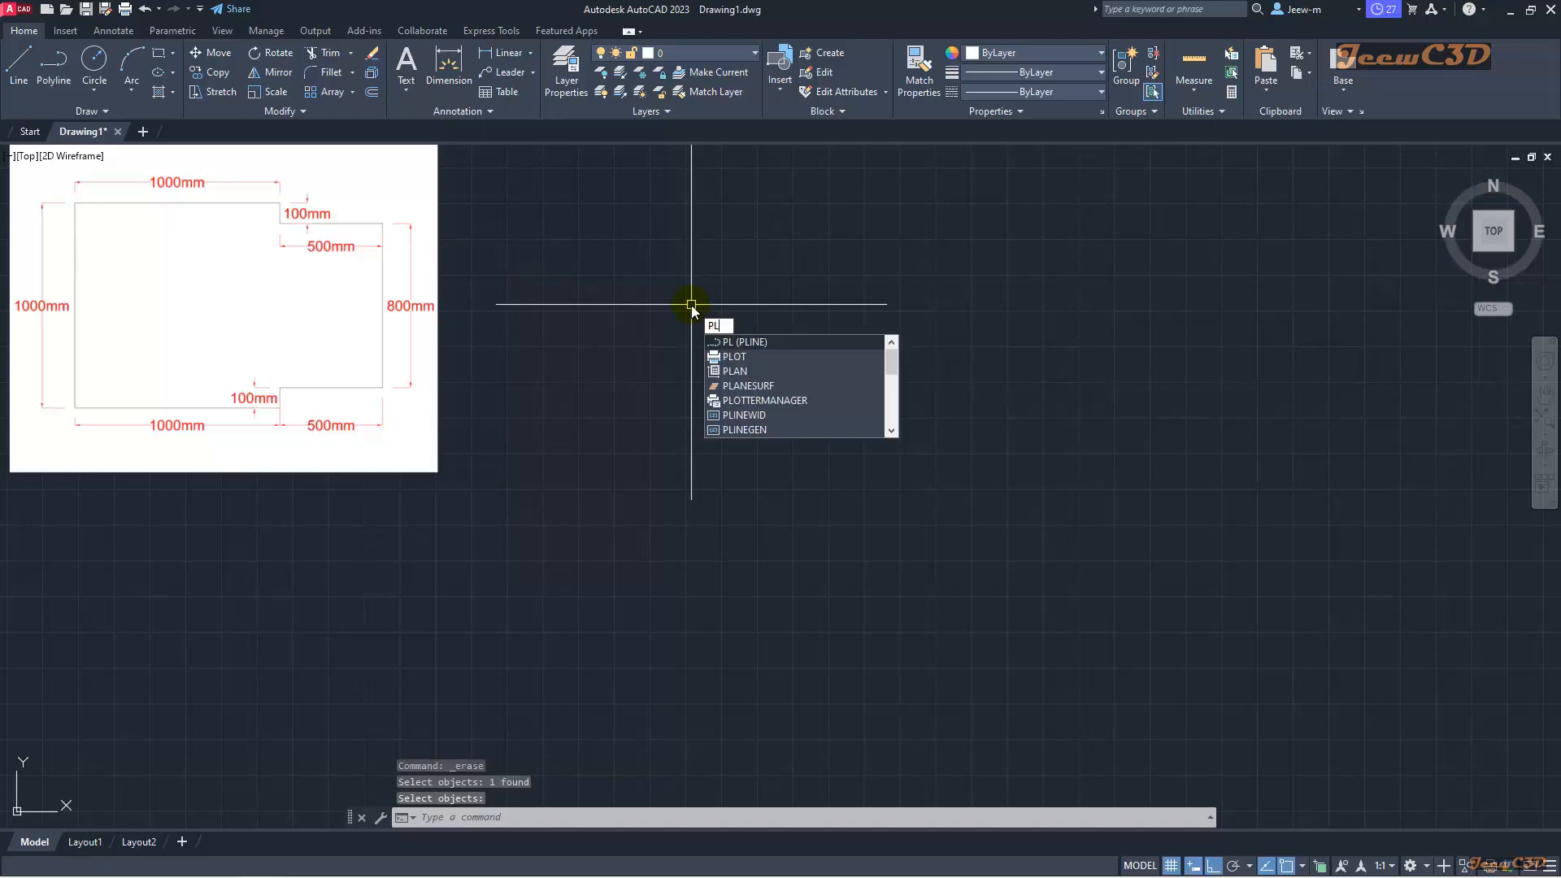
key("Return")
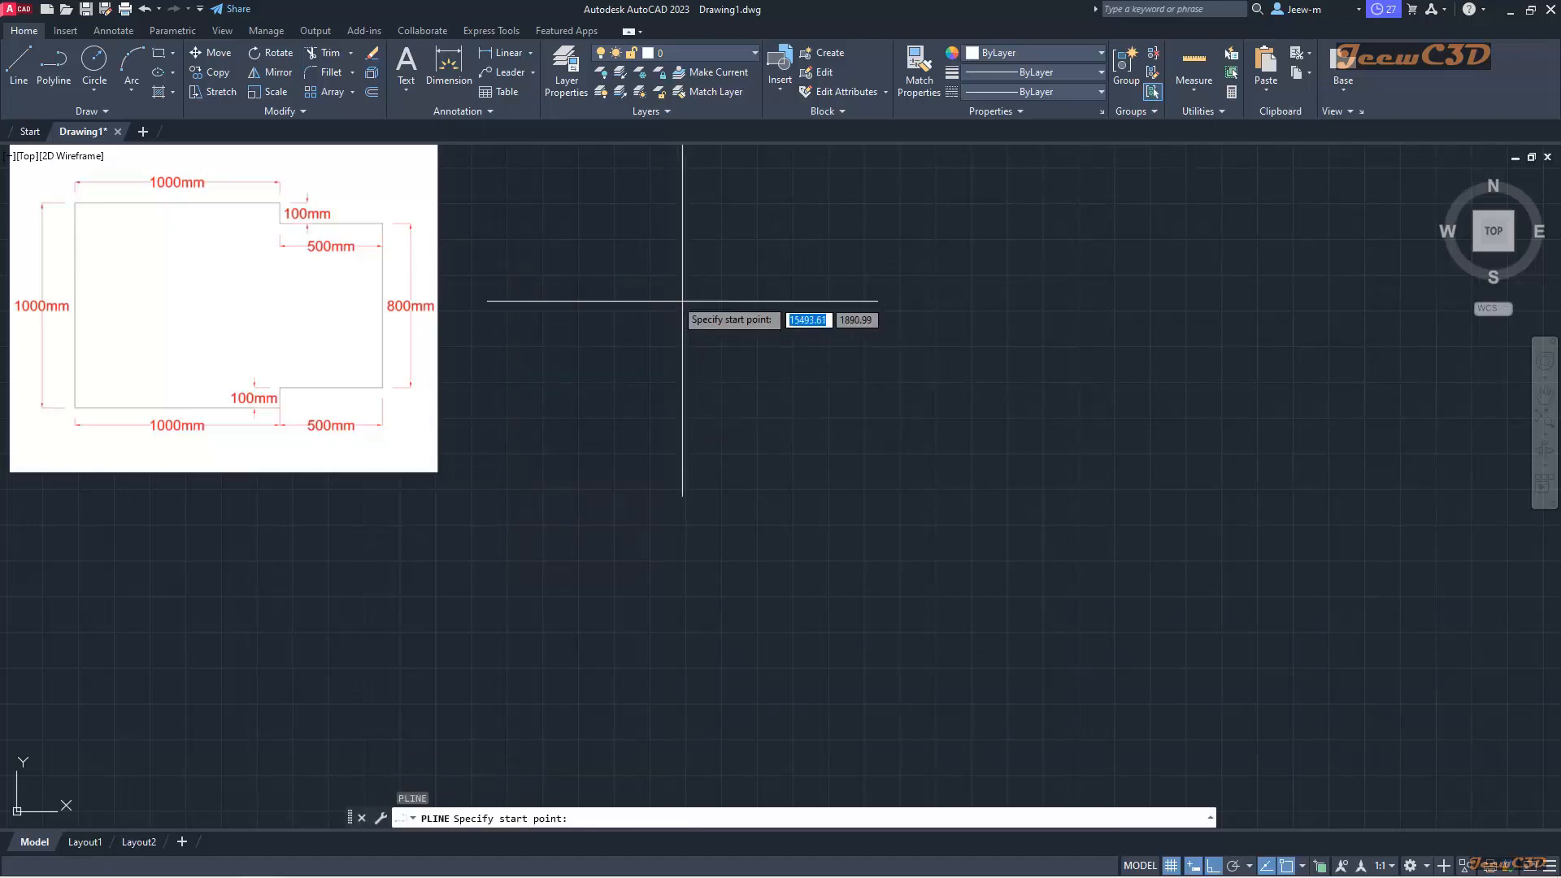
left_click(502, 211)
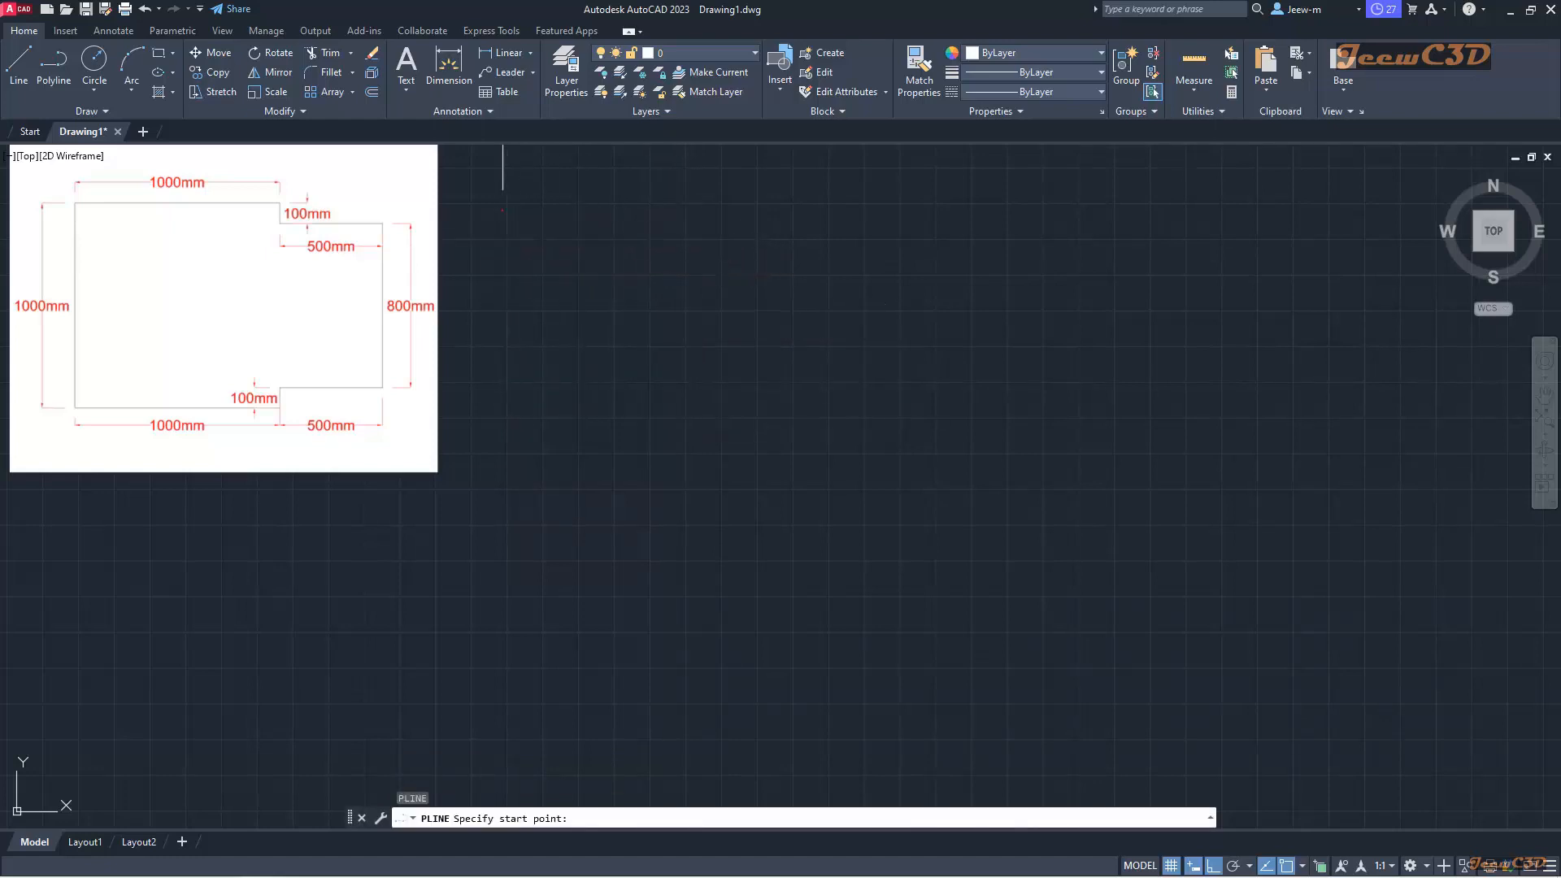
type("10")
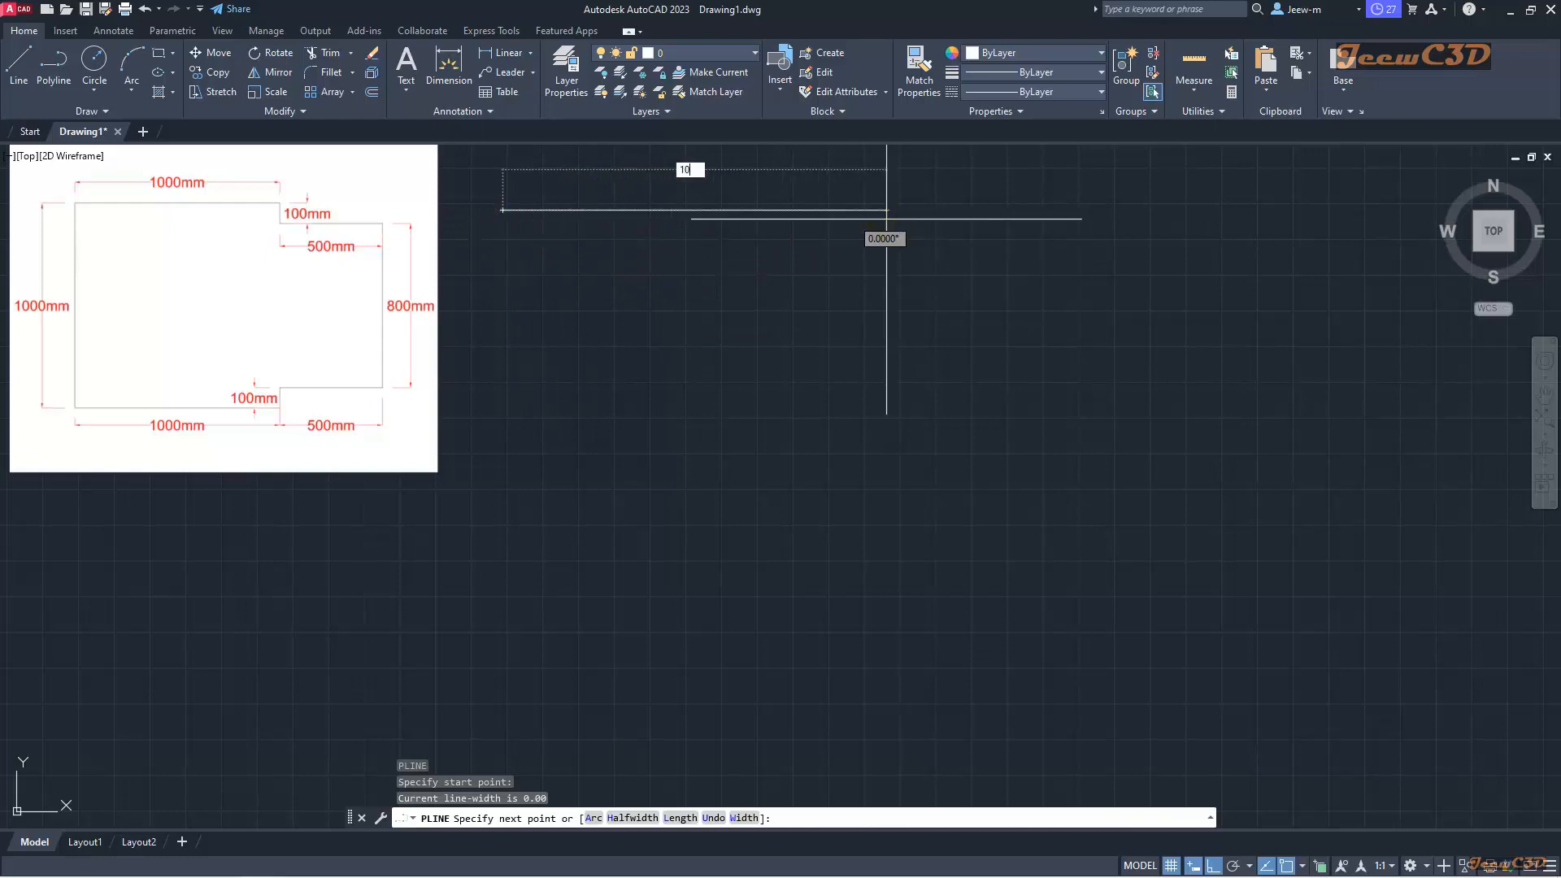
type("00")
key("Return")
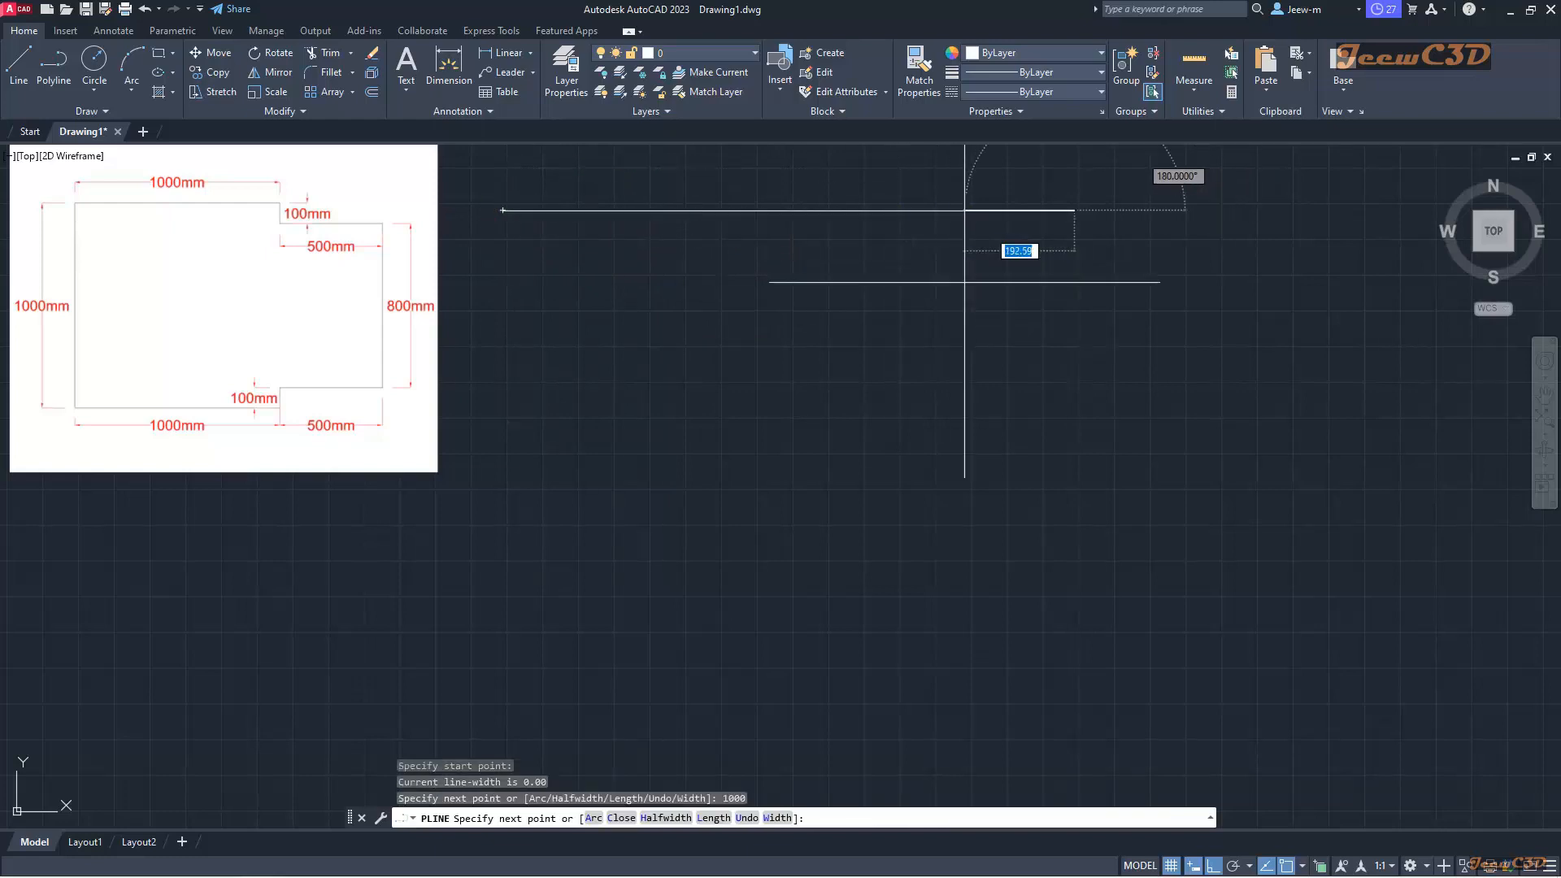
Step: Continue the polyline with a 100 mm segment downward and a 500 mm segment to the right
type("100")
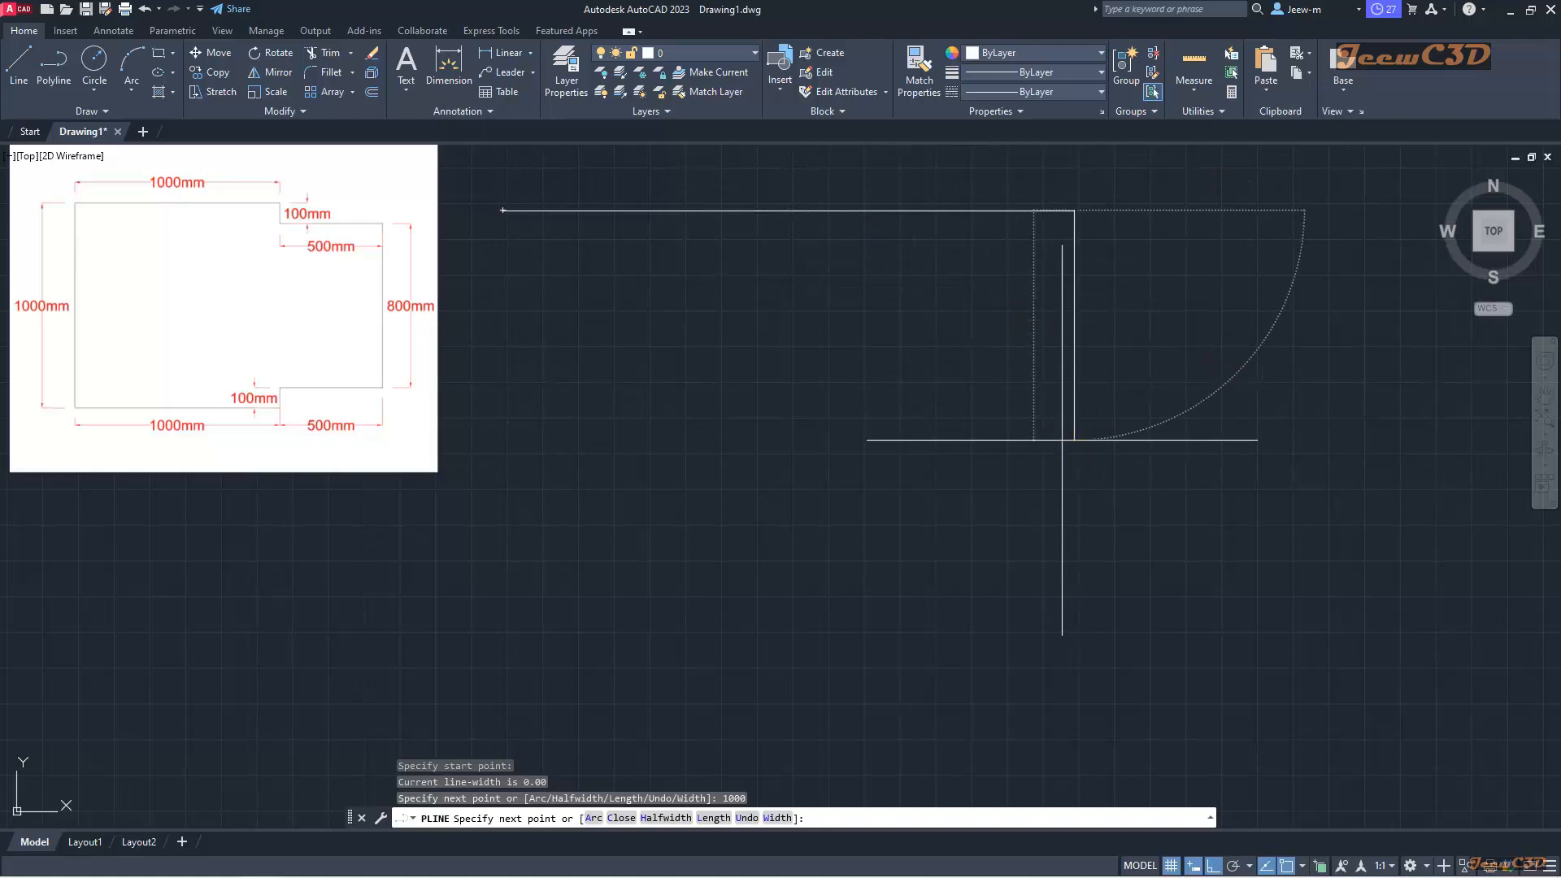
key("Return")
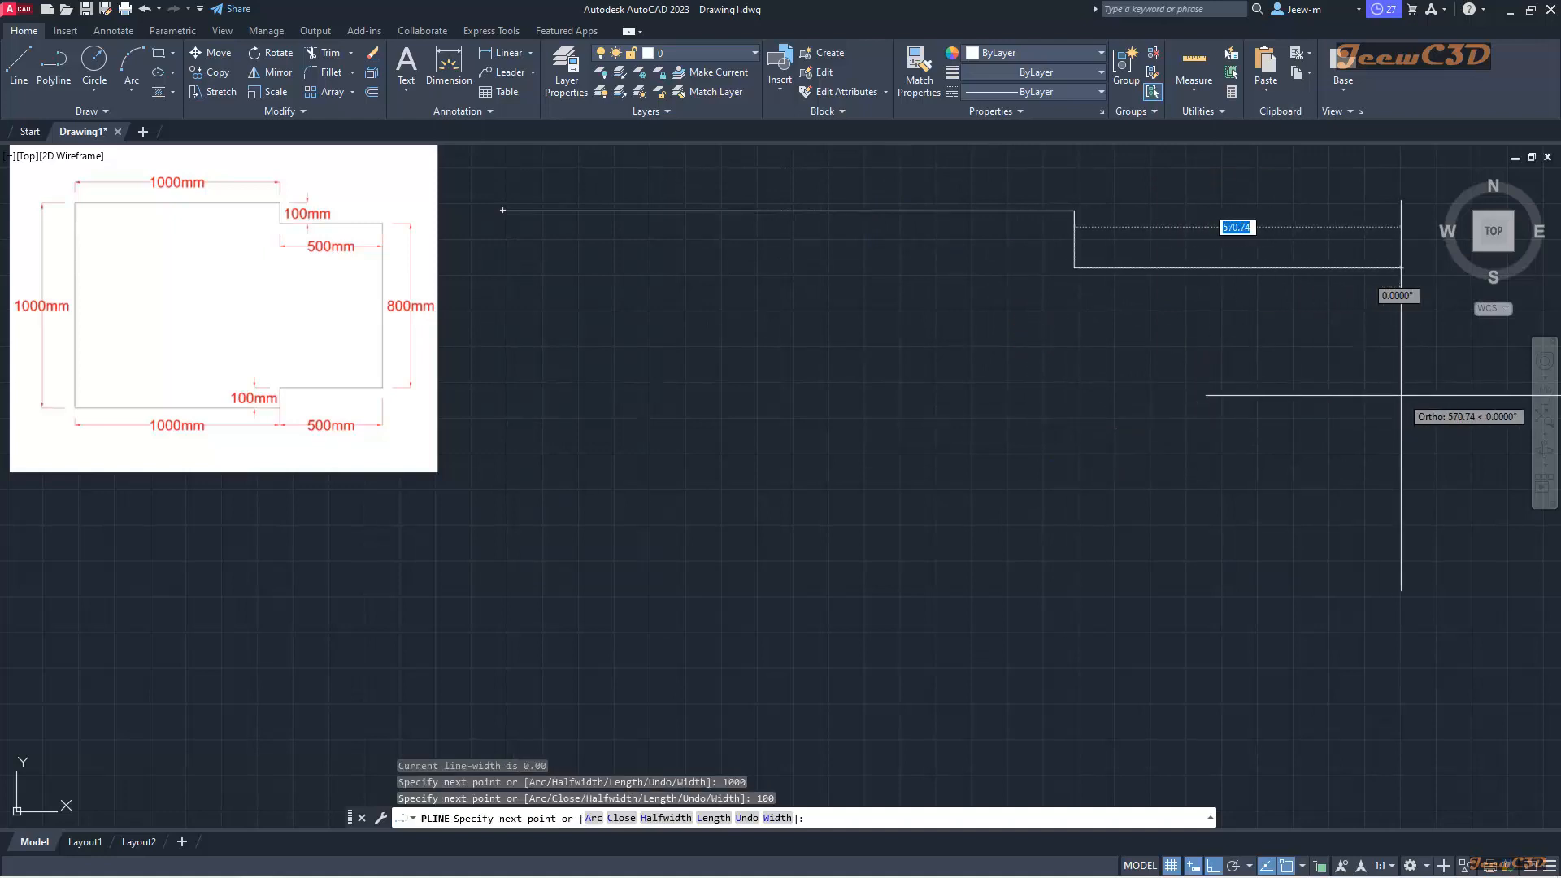
type("500")
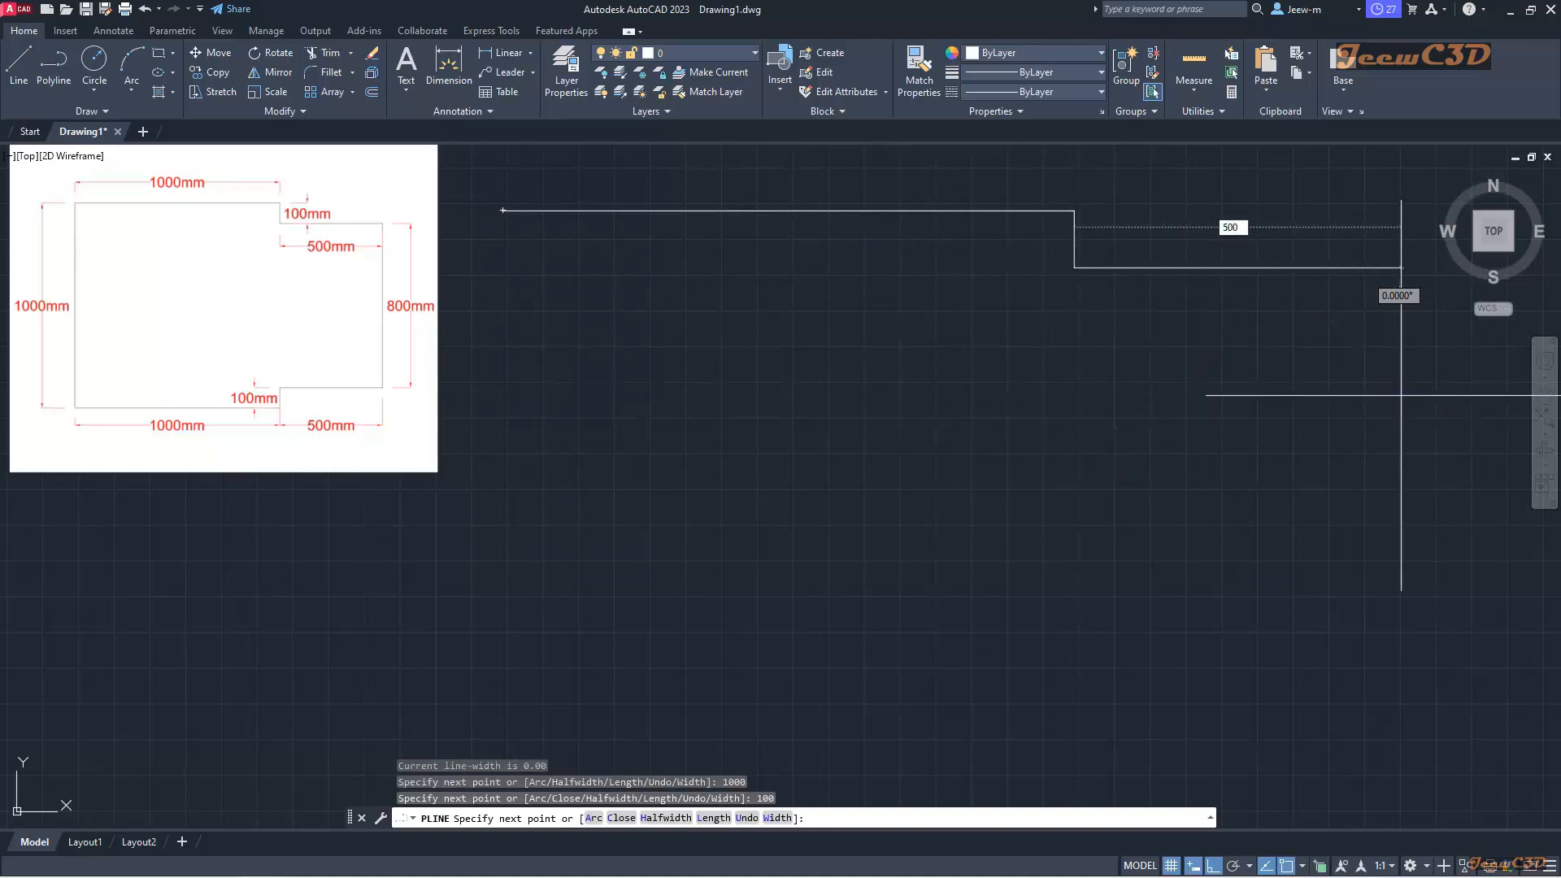
key("Return")
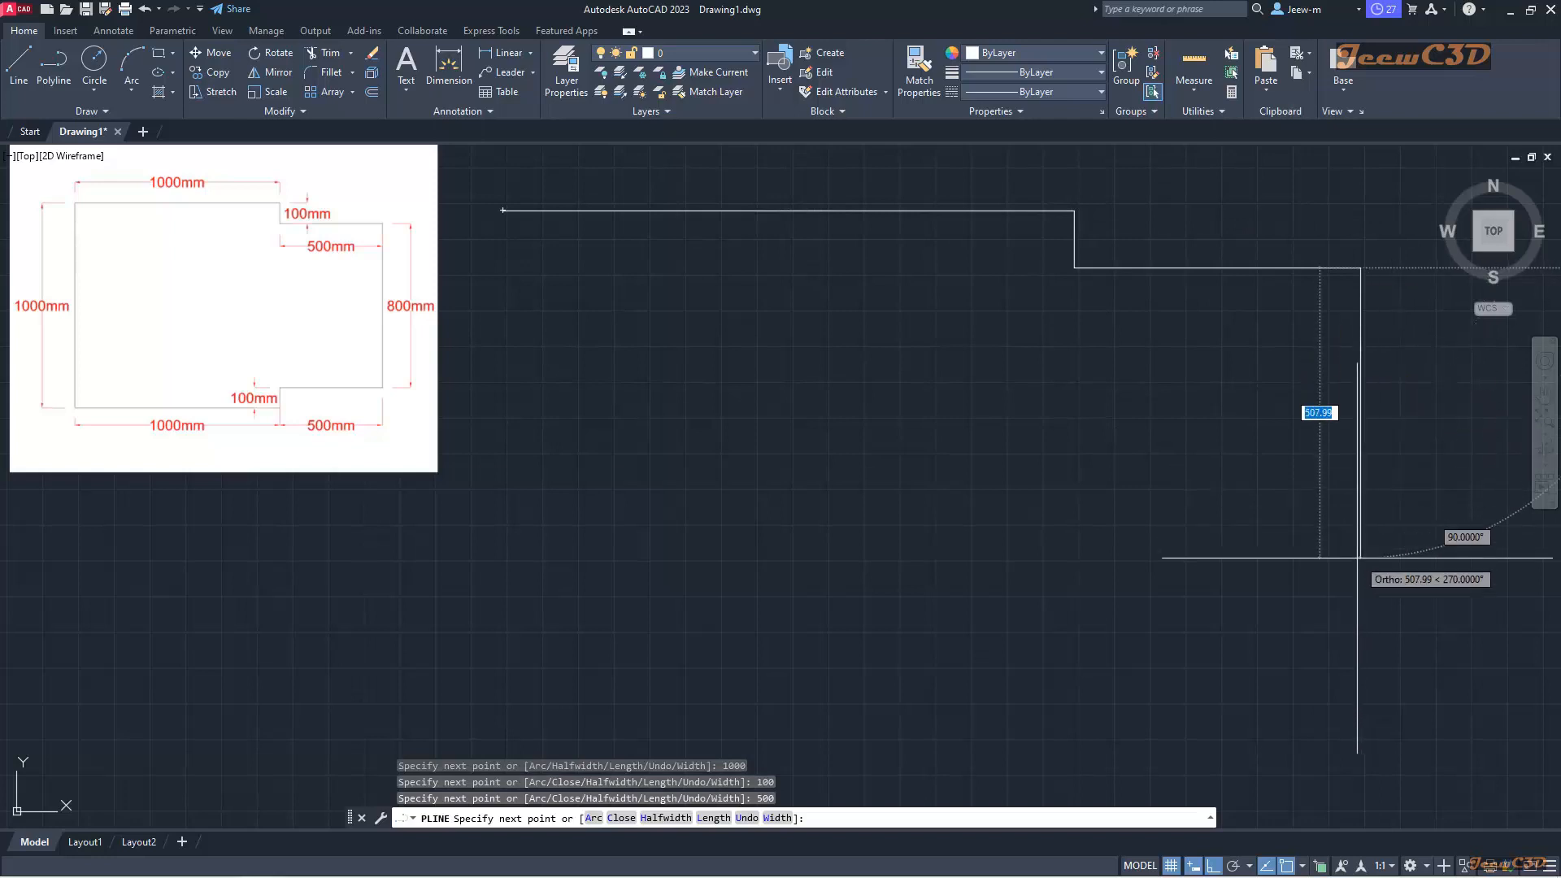
Step: Continue the polyline with an 800 mm segment downward and a 500 mm segment back to the left
type("8000")
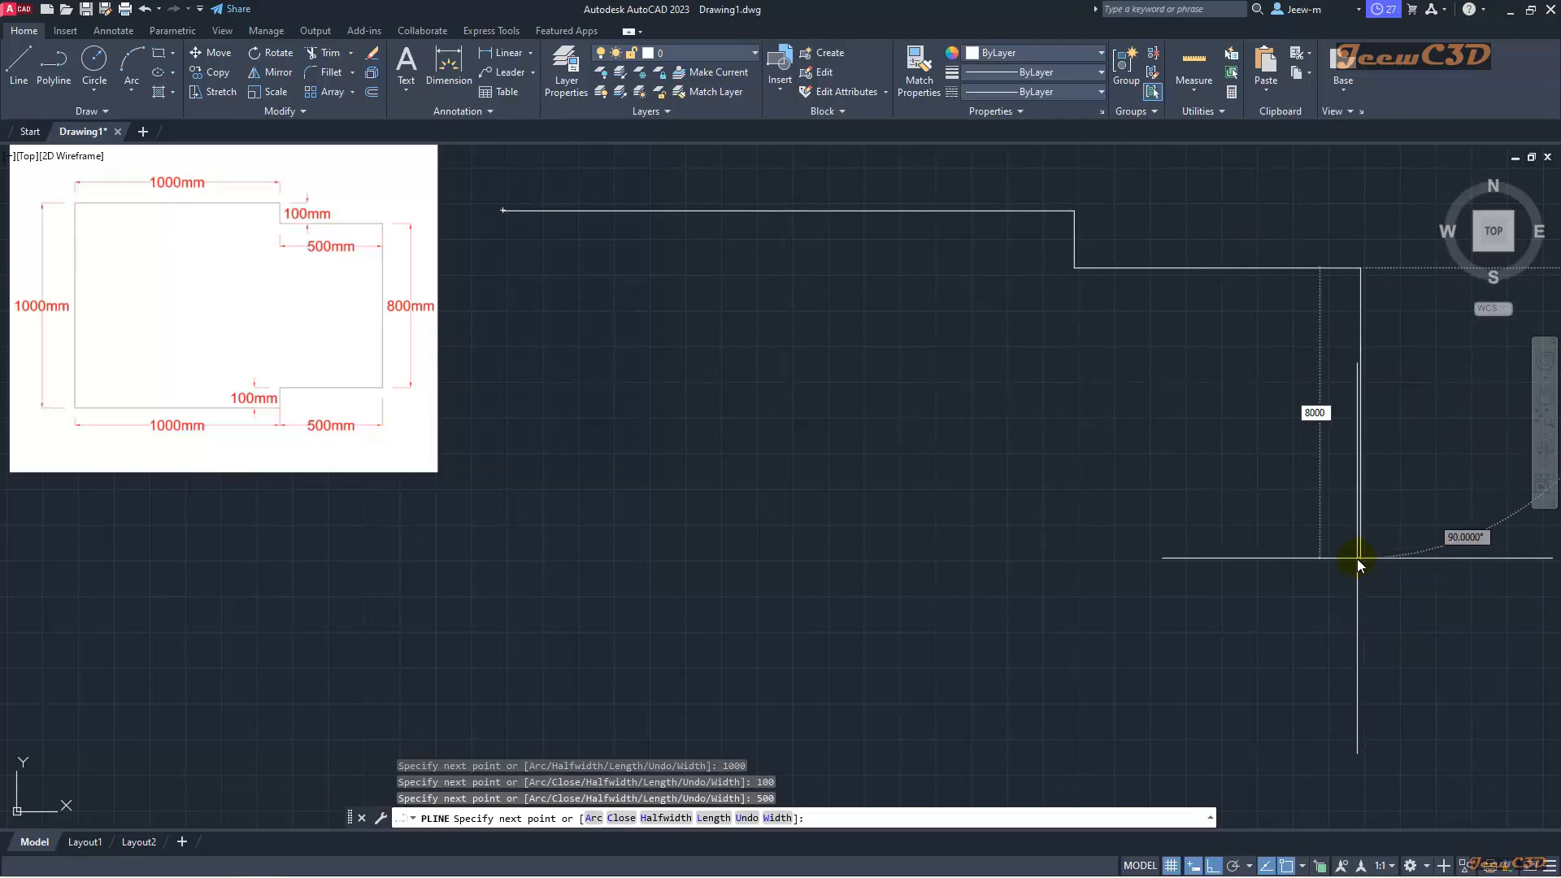
key("Return")
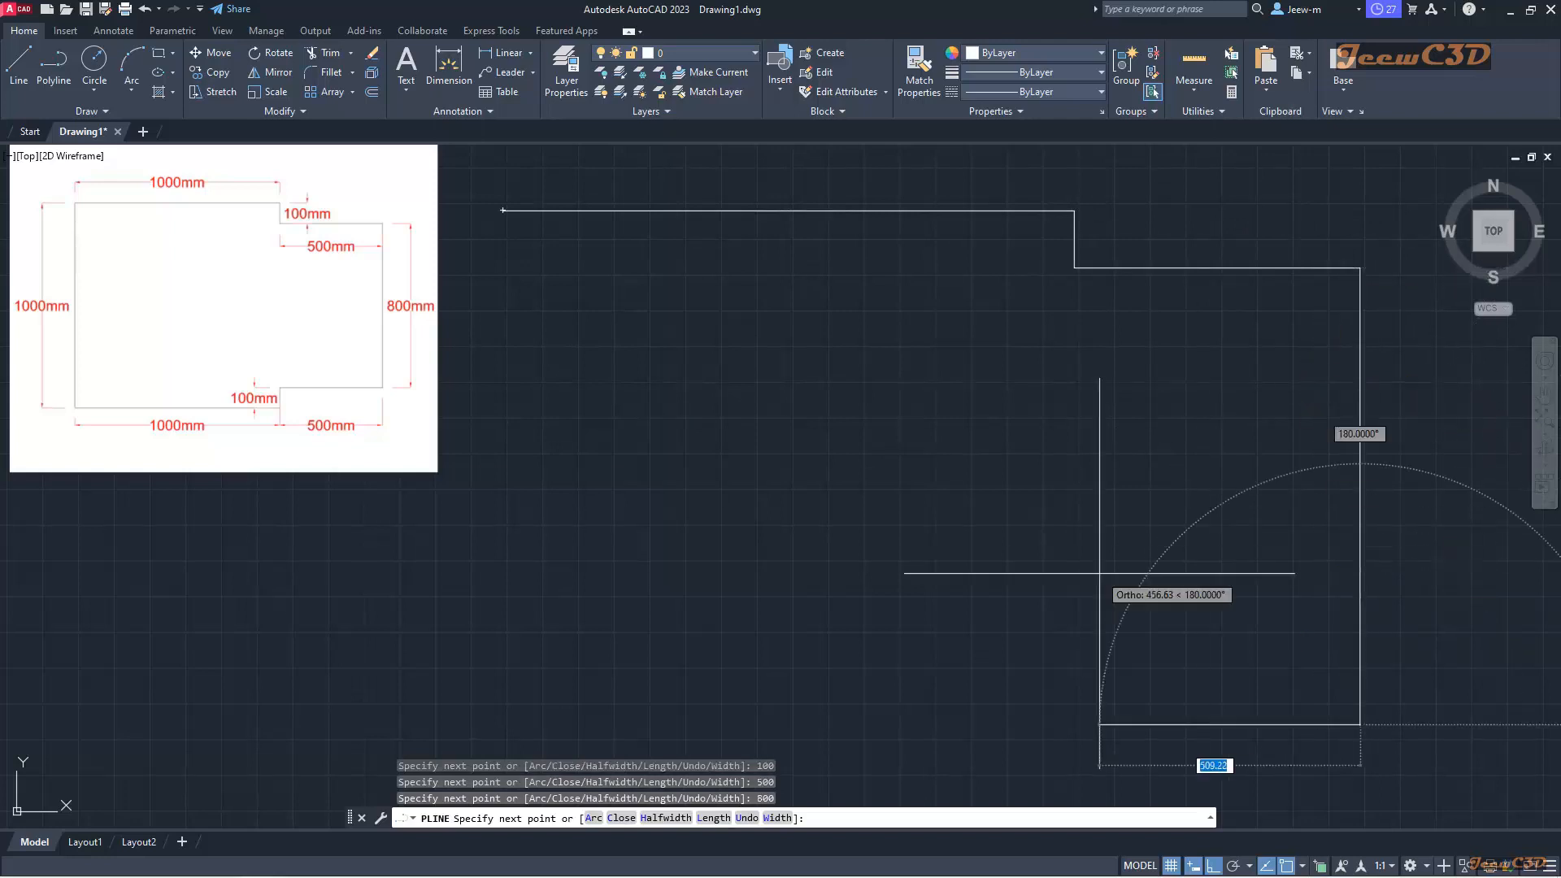
type("500")
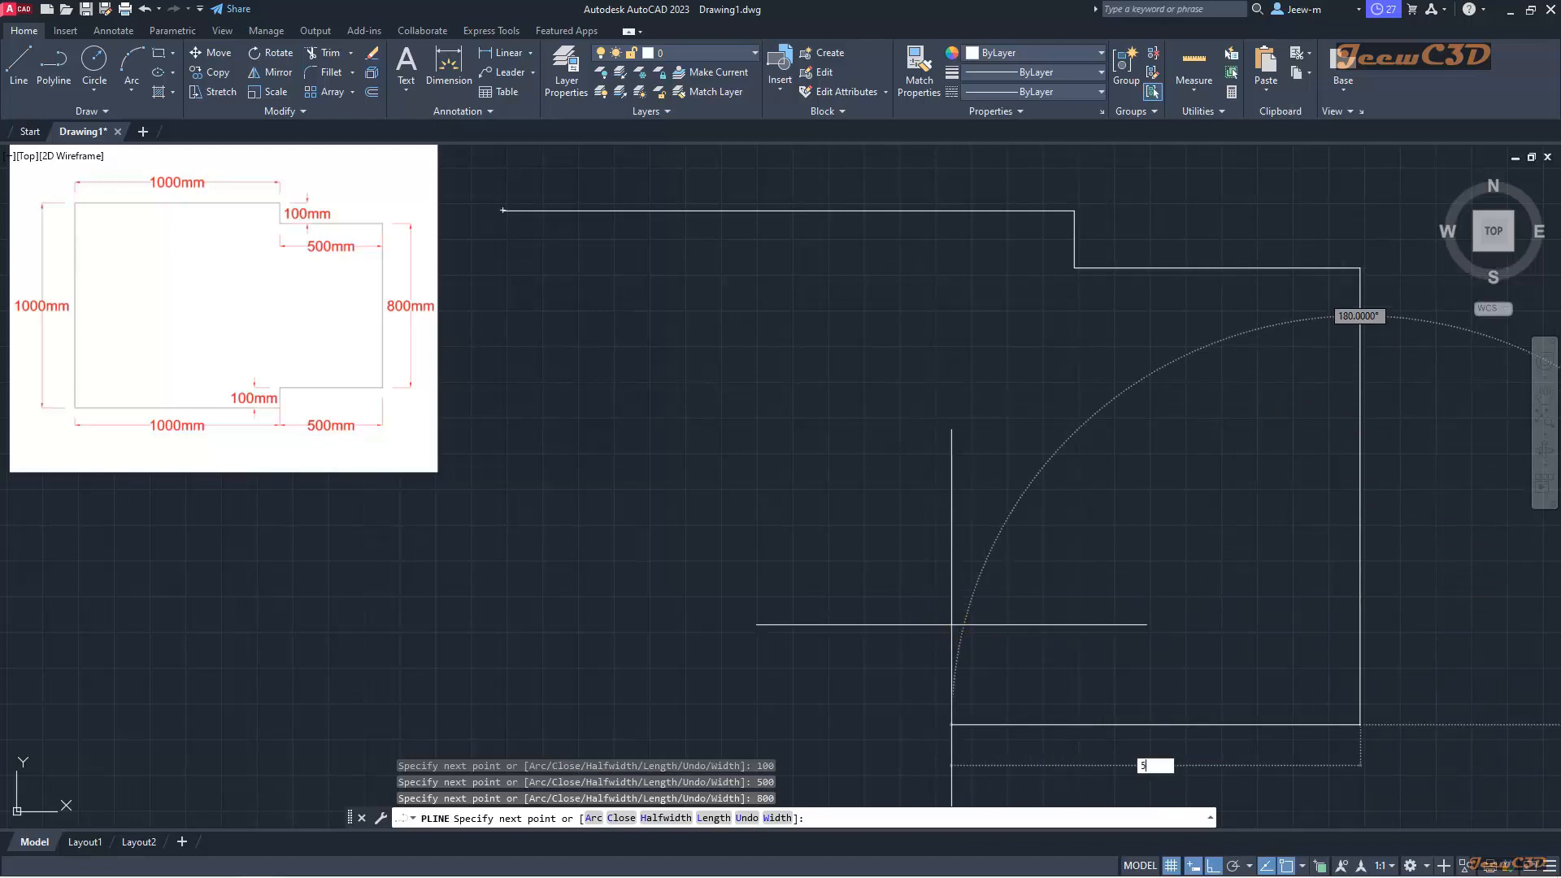
key("Return")
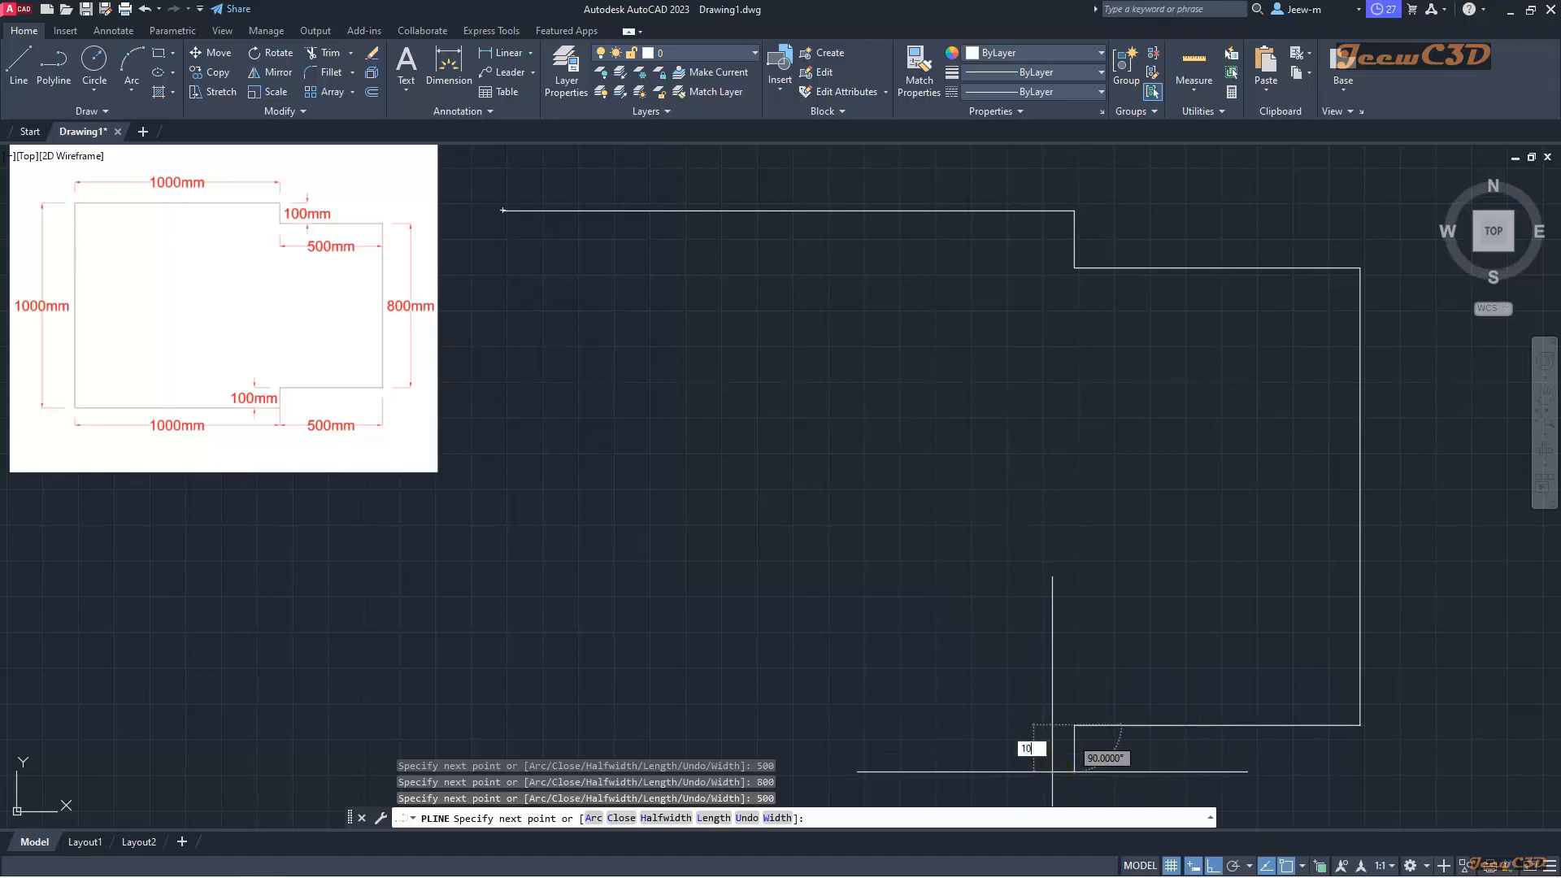
Step: Continue the polyline with a 100 mm segment downward and the 1000 mm bottom edge to the left
type("100")
key("Return")
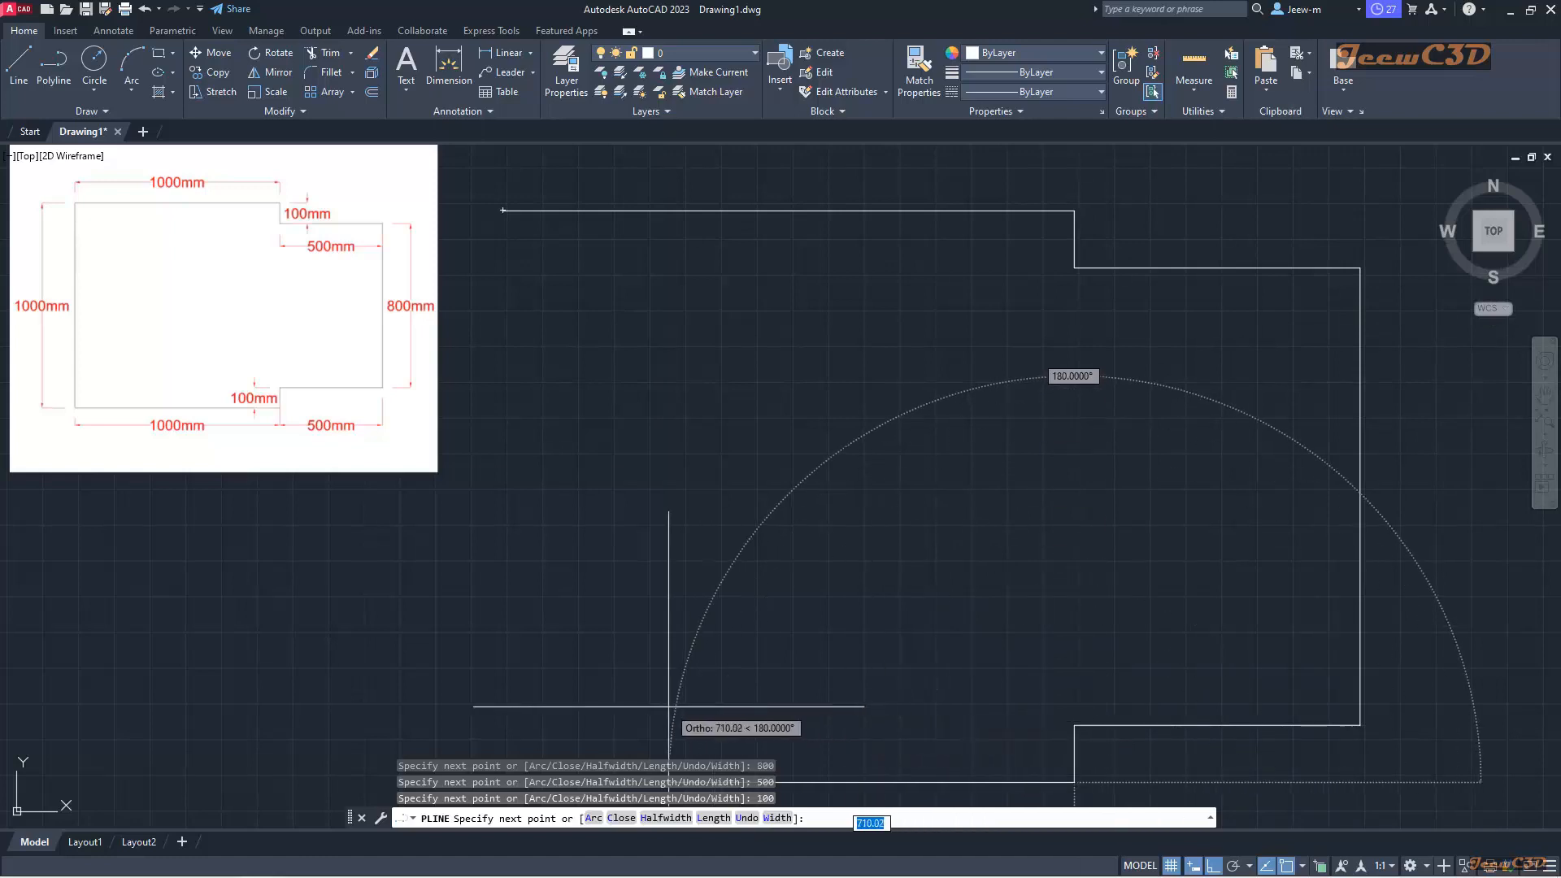
type("1000")
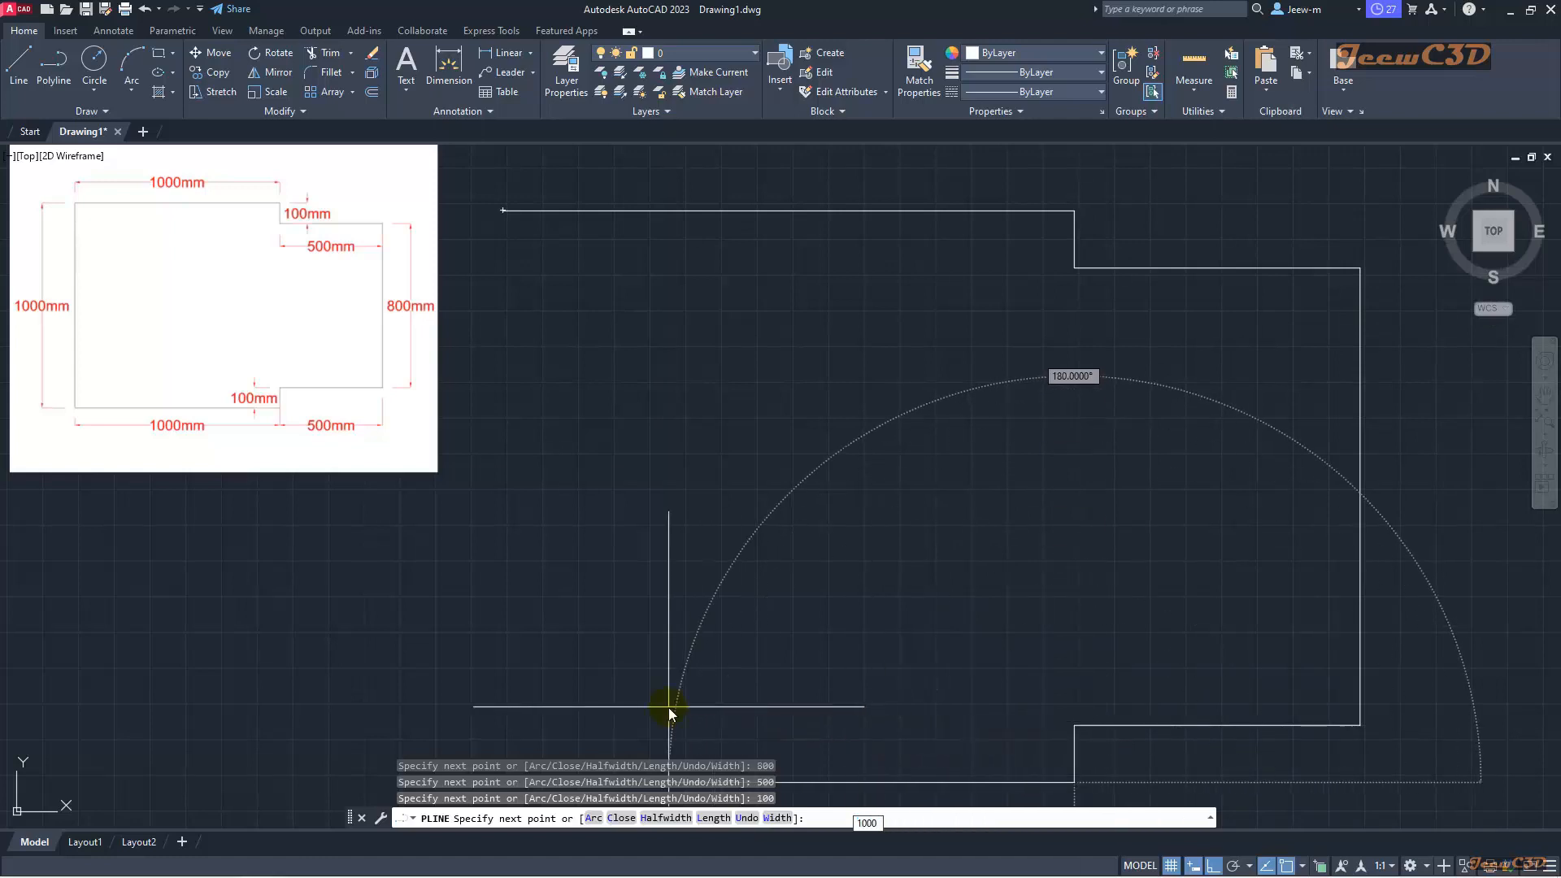
key("Return")
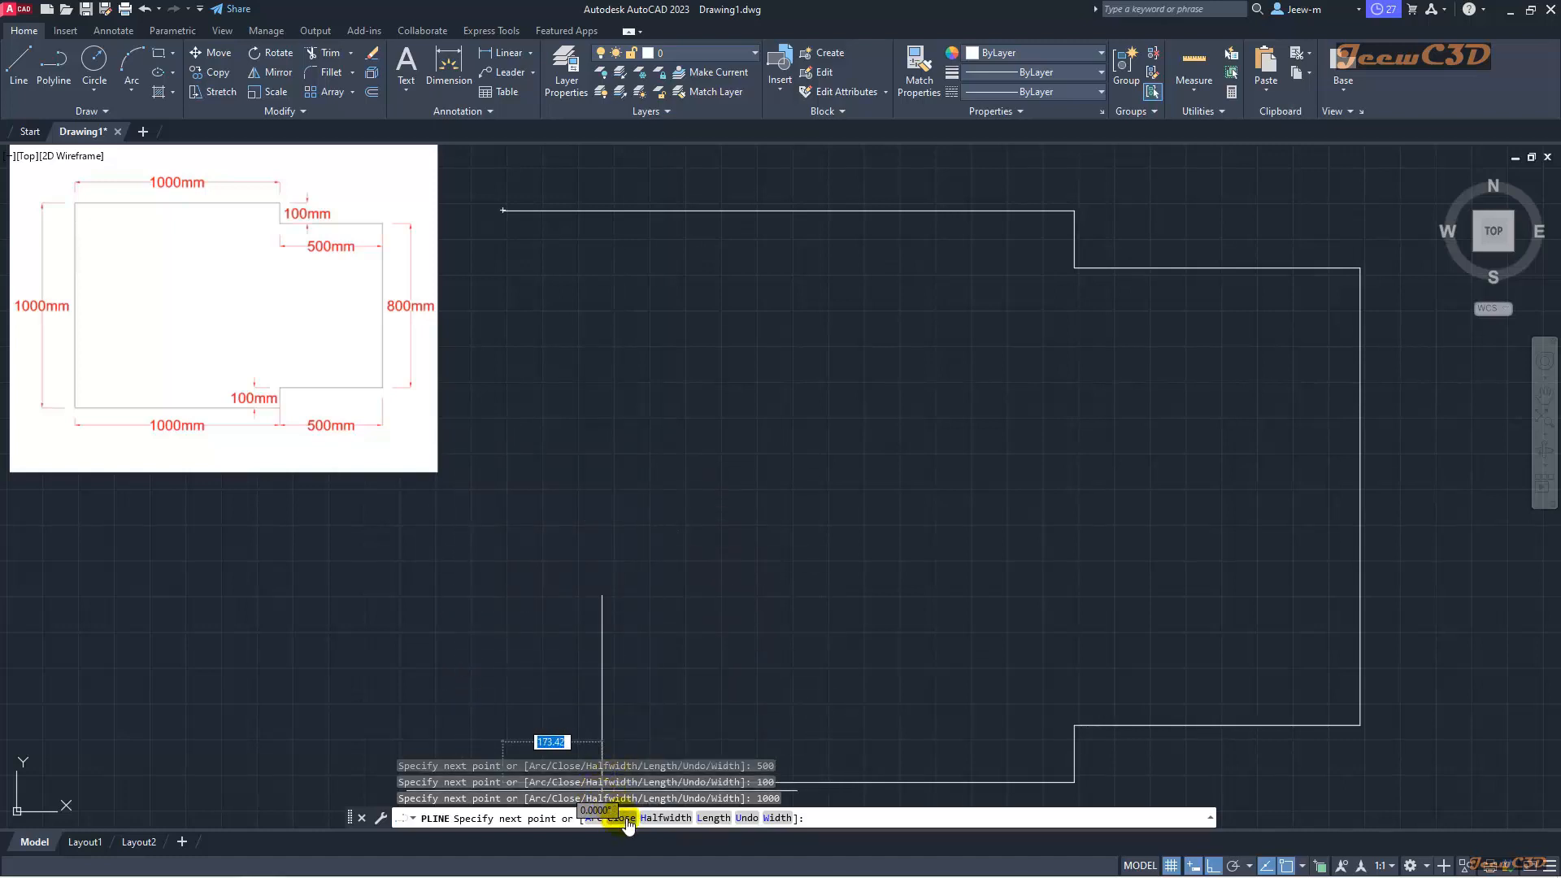
Step: Close the polyline back to its start point and select the outline to check that it is a single object
left_click(626, 817)
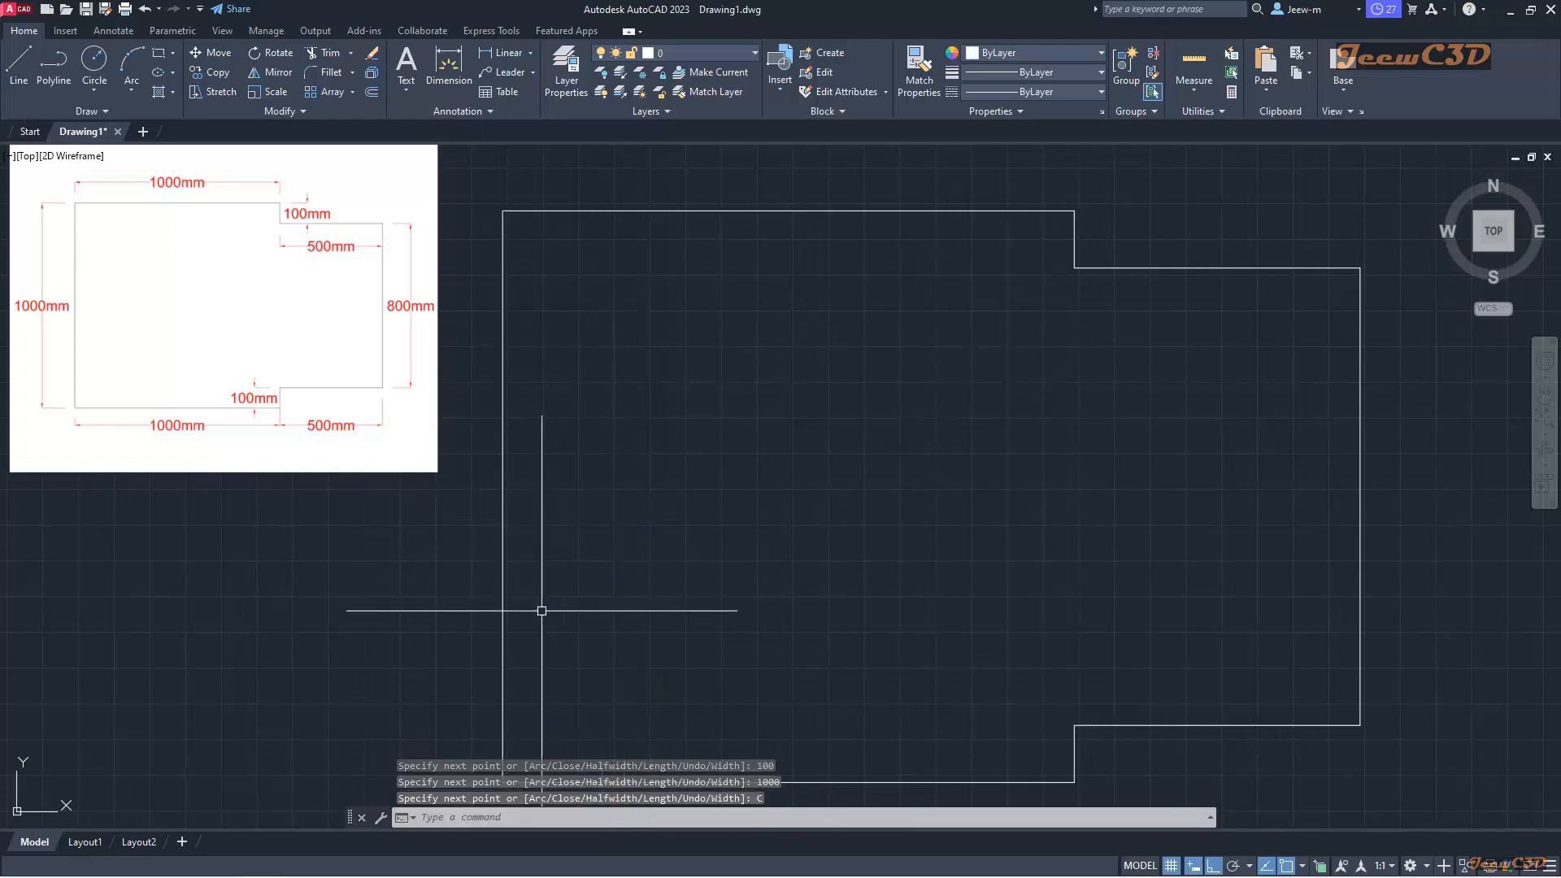
left_click(503, 277)
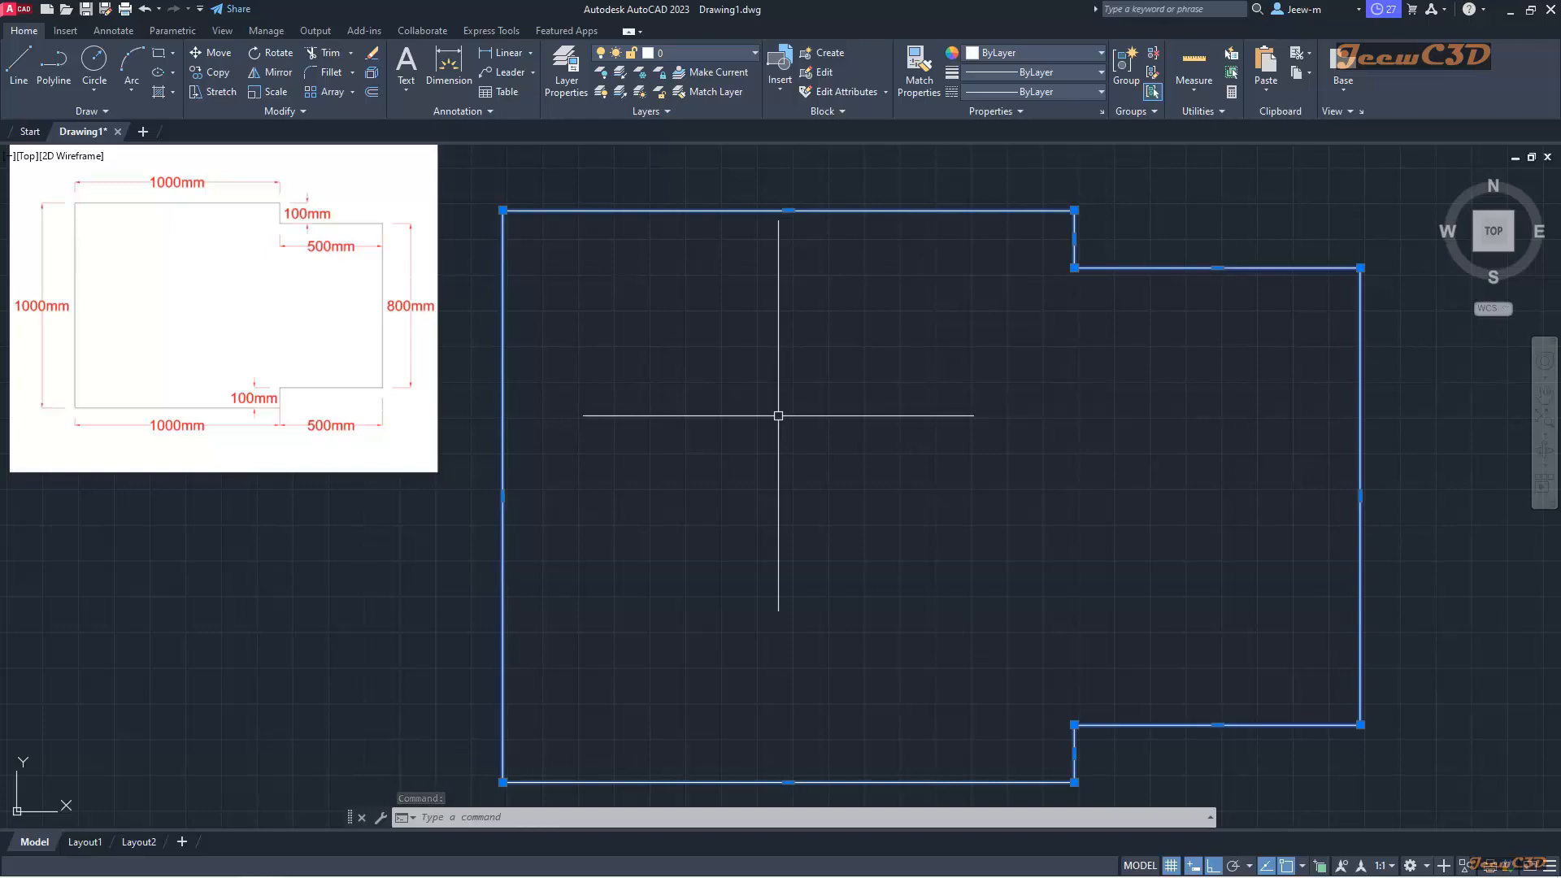
key("Escape")
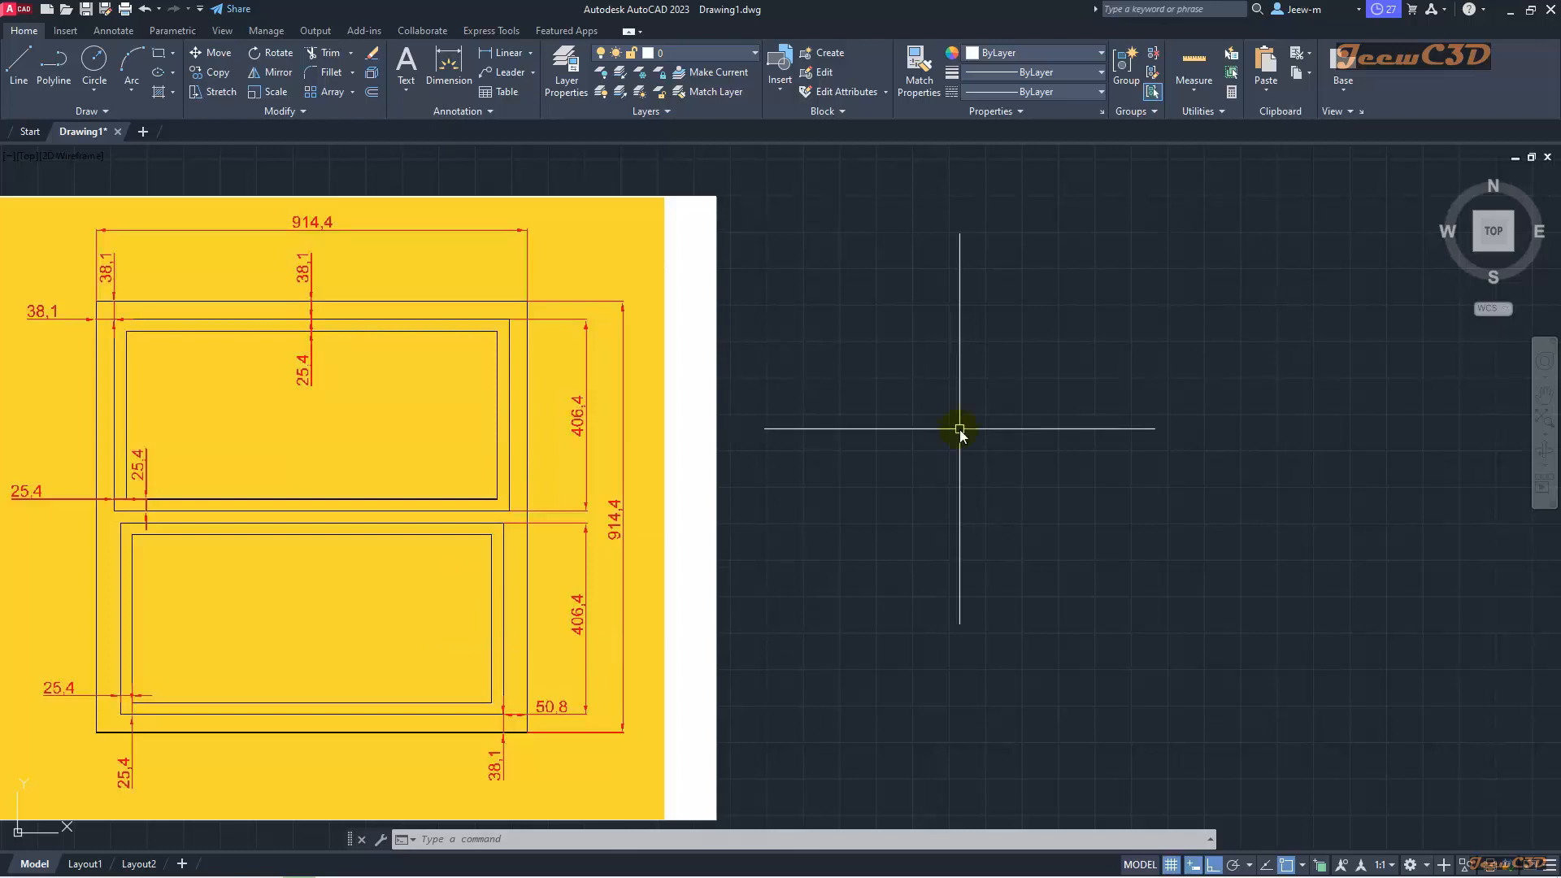
Step: Draw the top edge of a square beside the window reference image, 914.4 long, and its right edge 914.4 downward
type("L")
key("Return")
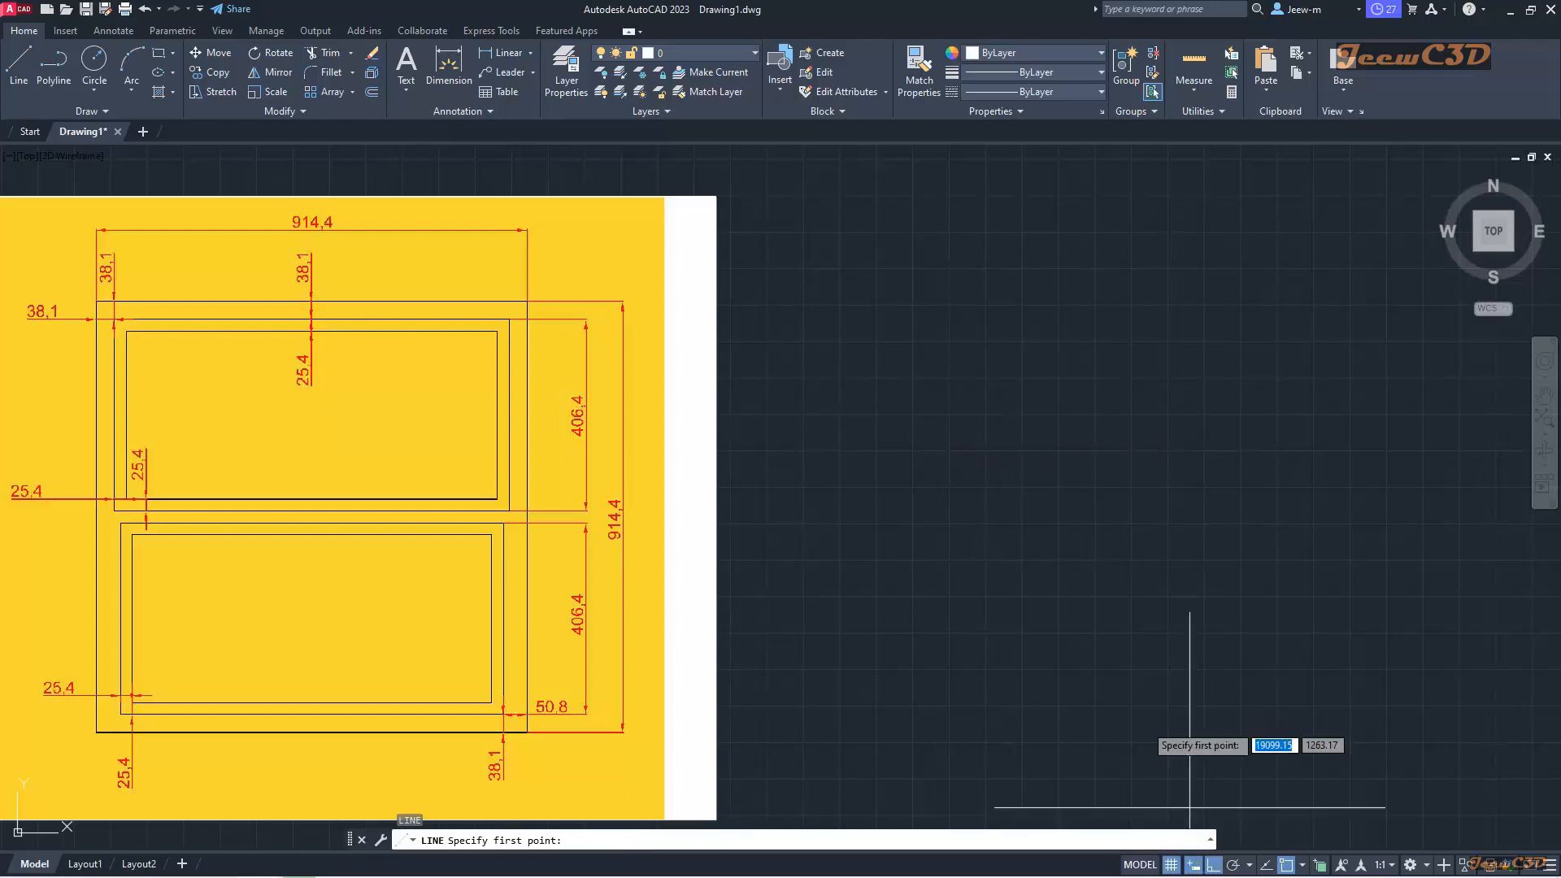
left_click(781, 277)
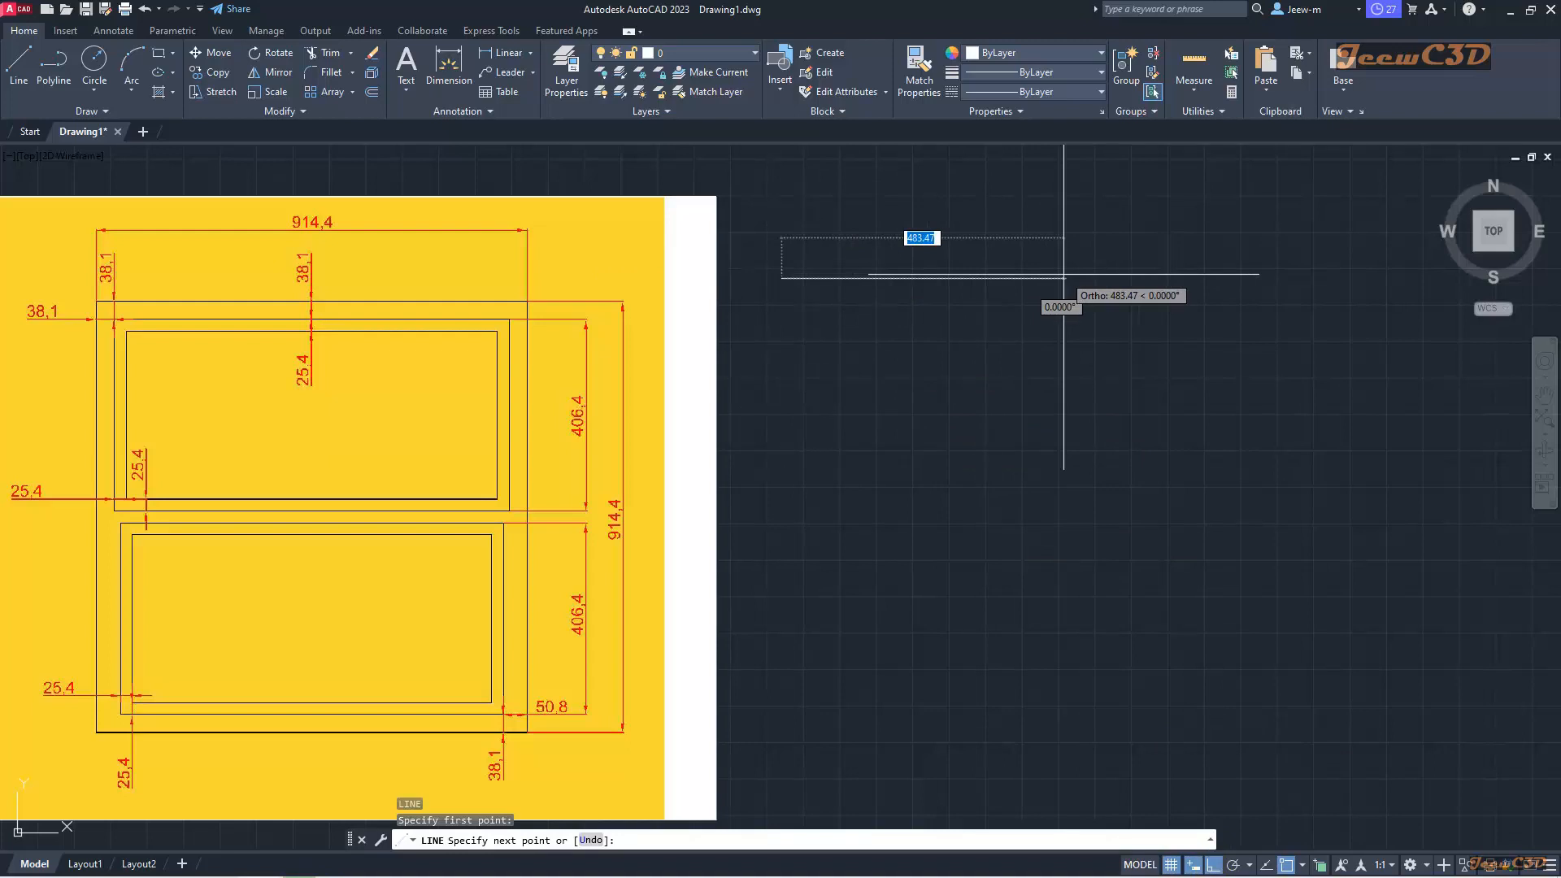
type("914,")
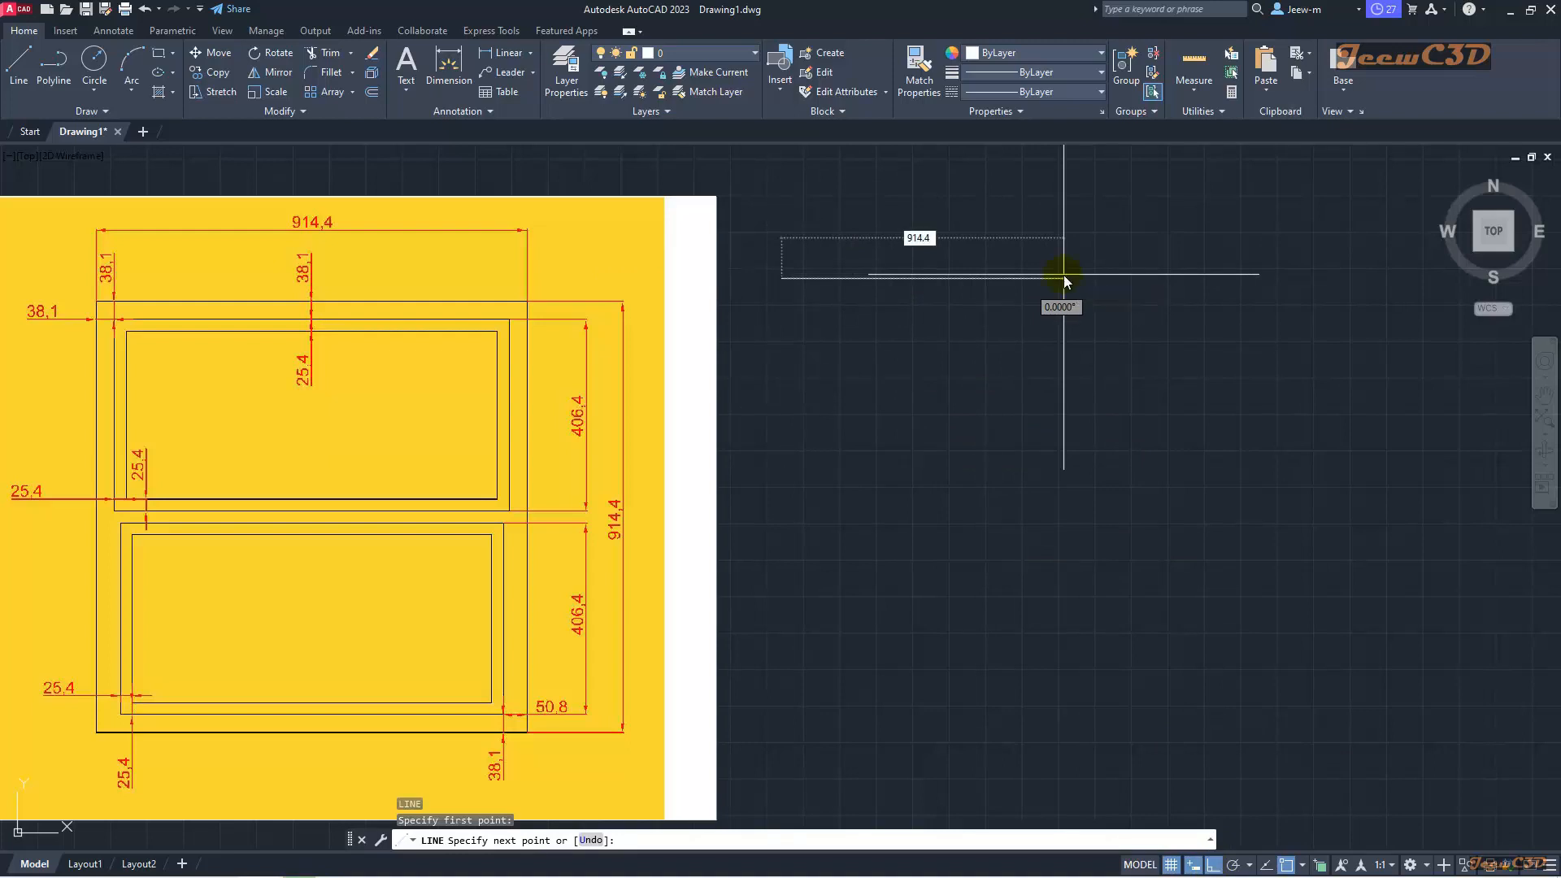
key("Return")
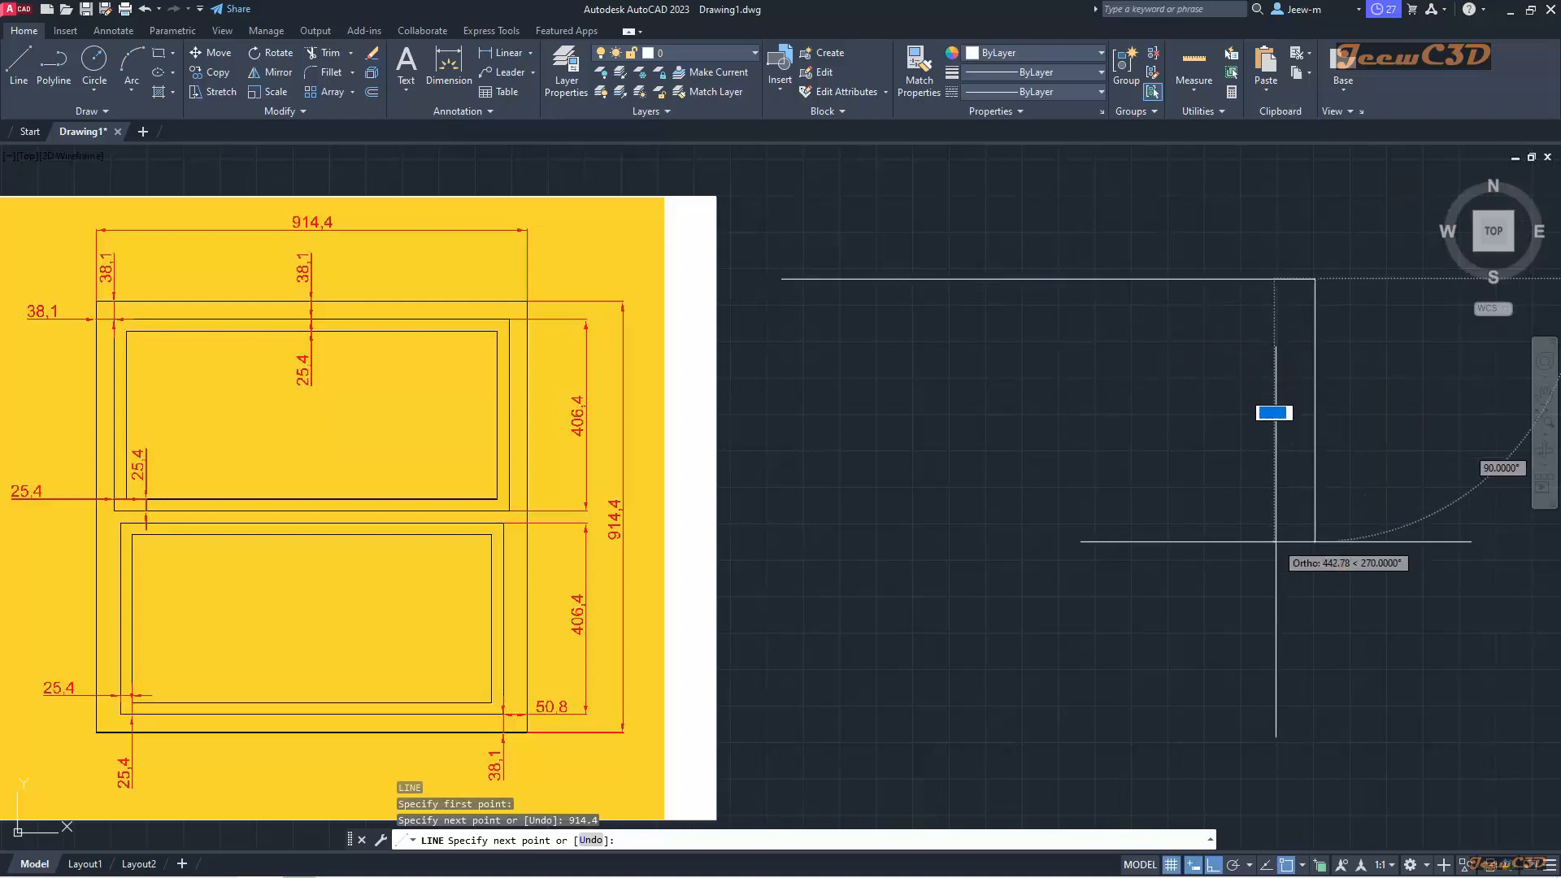
type("914")
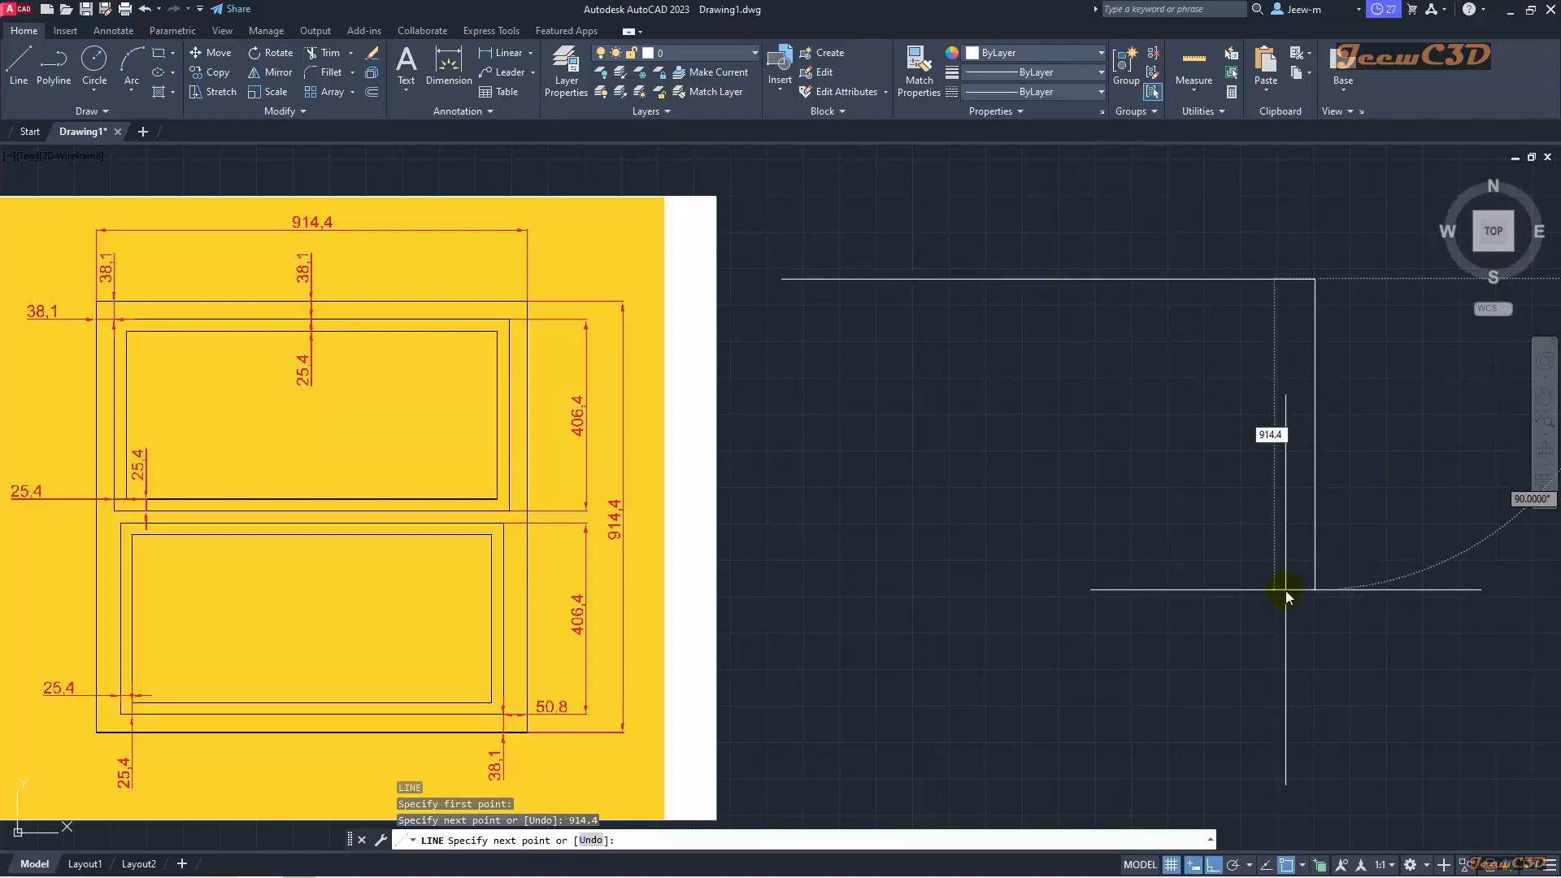
type(".4")
key("Return")
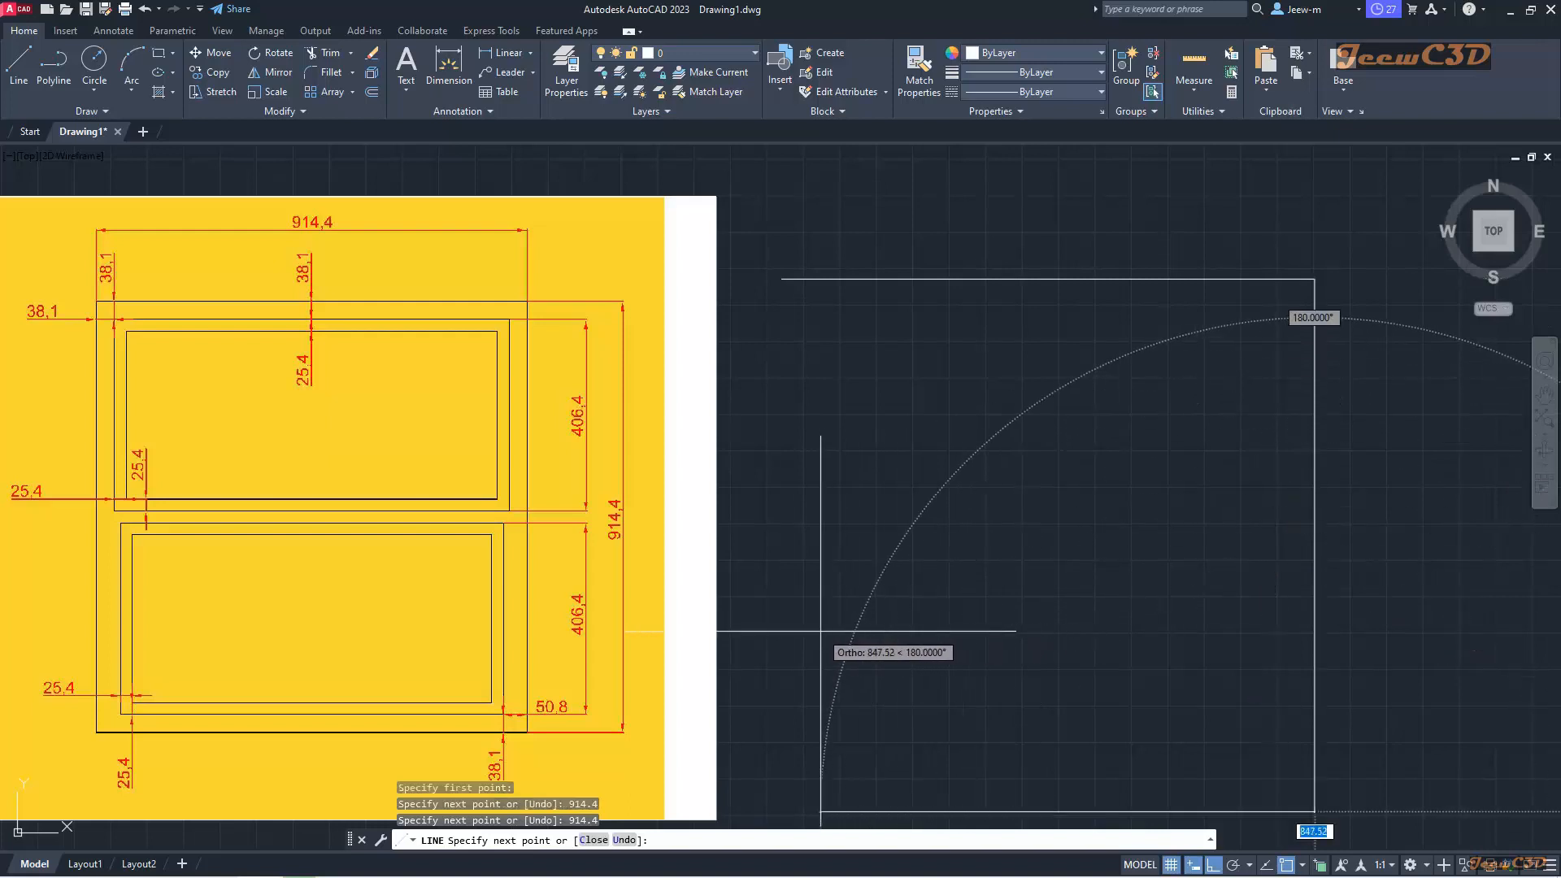
Step: Continue the square with a 914.4 bottom edge to the left and close it at the starting corner
type("914.4")
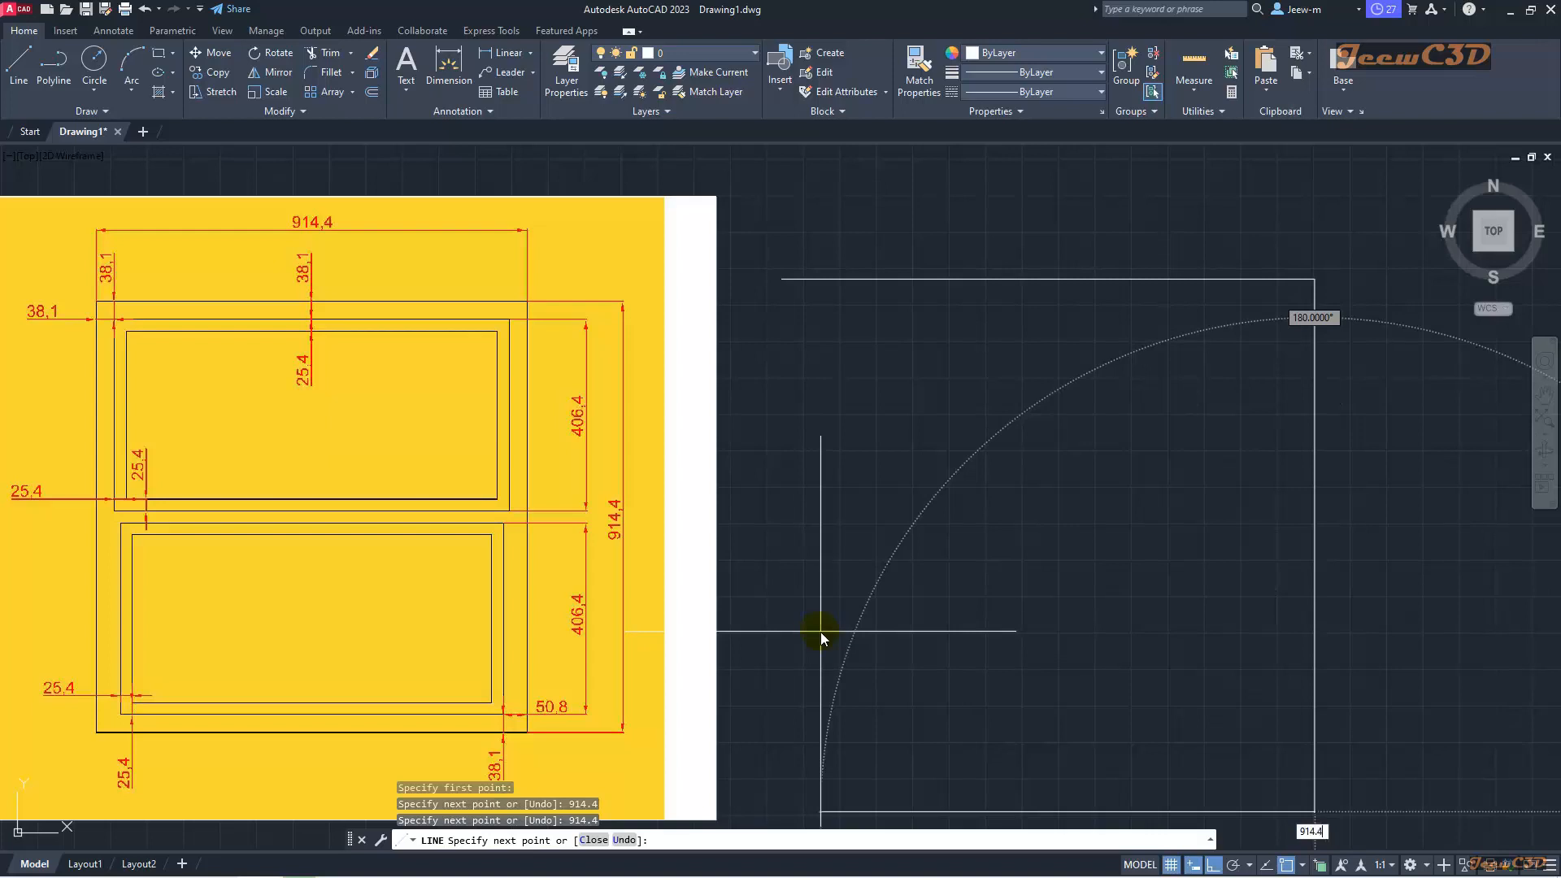
key("Return")
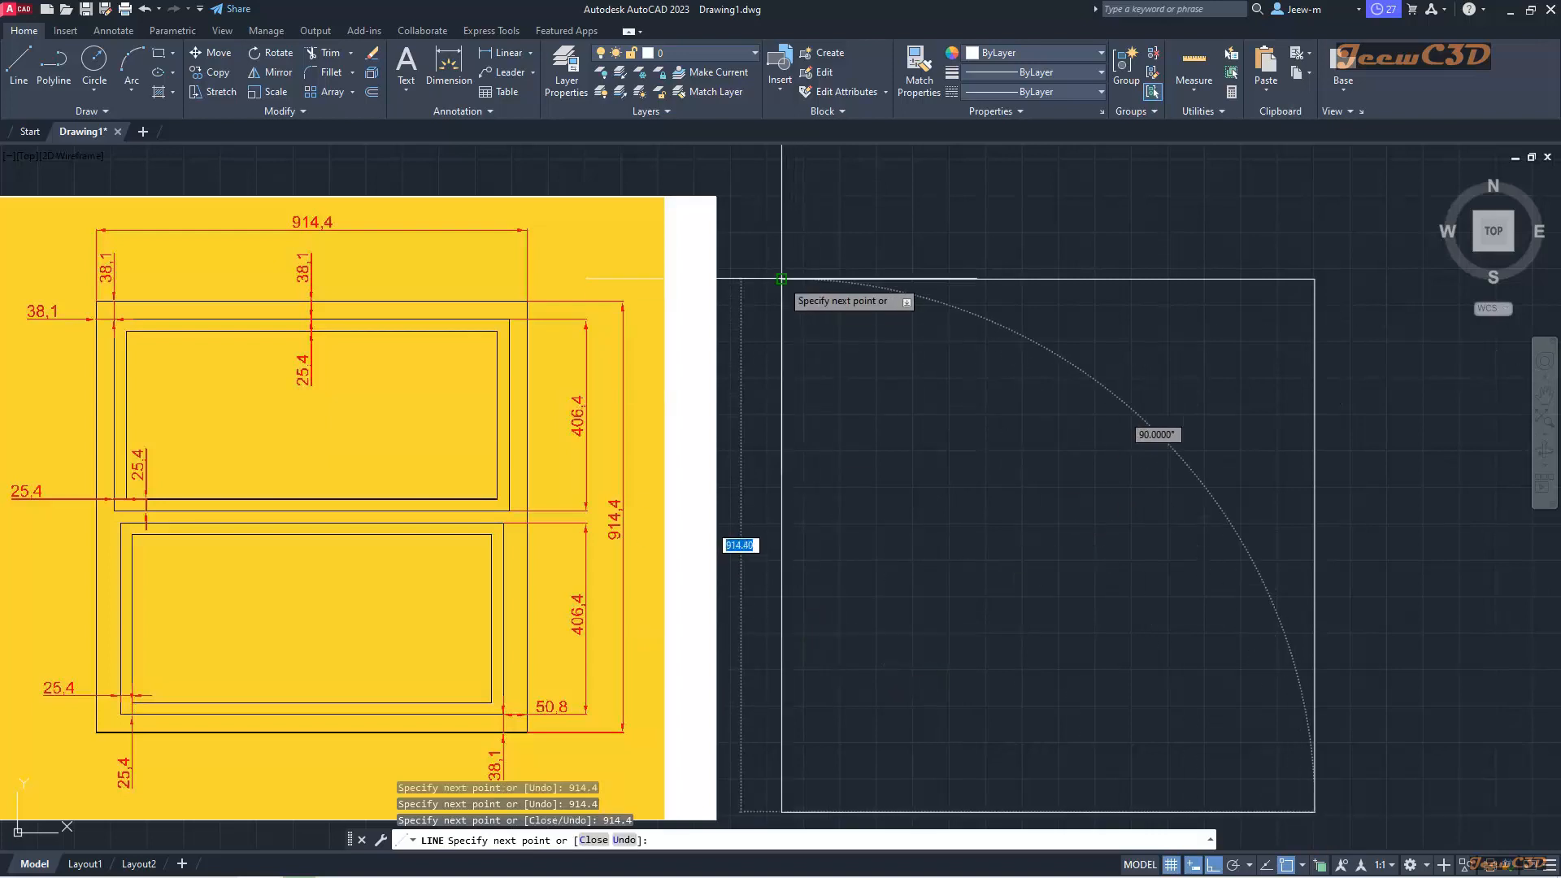
left_click(781, 279)
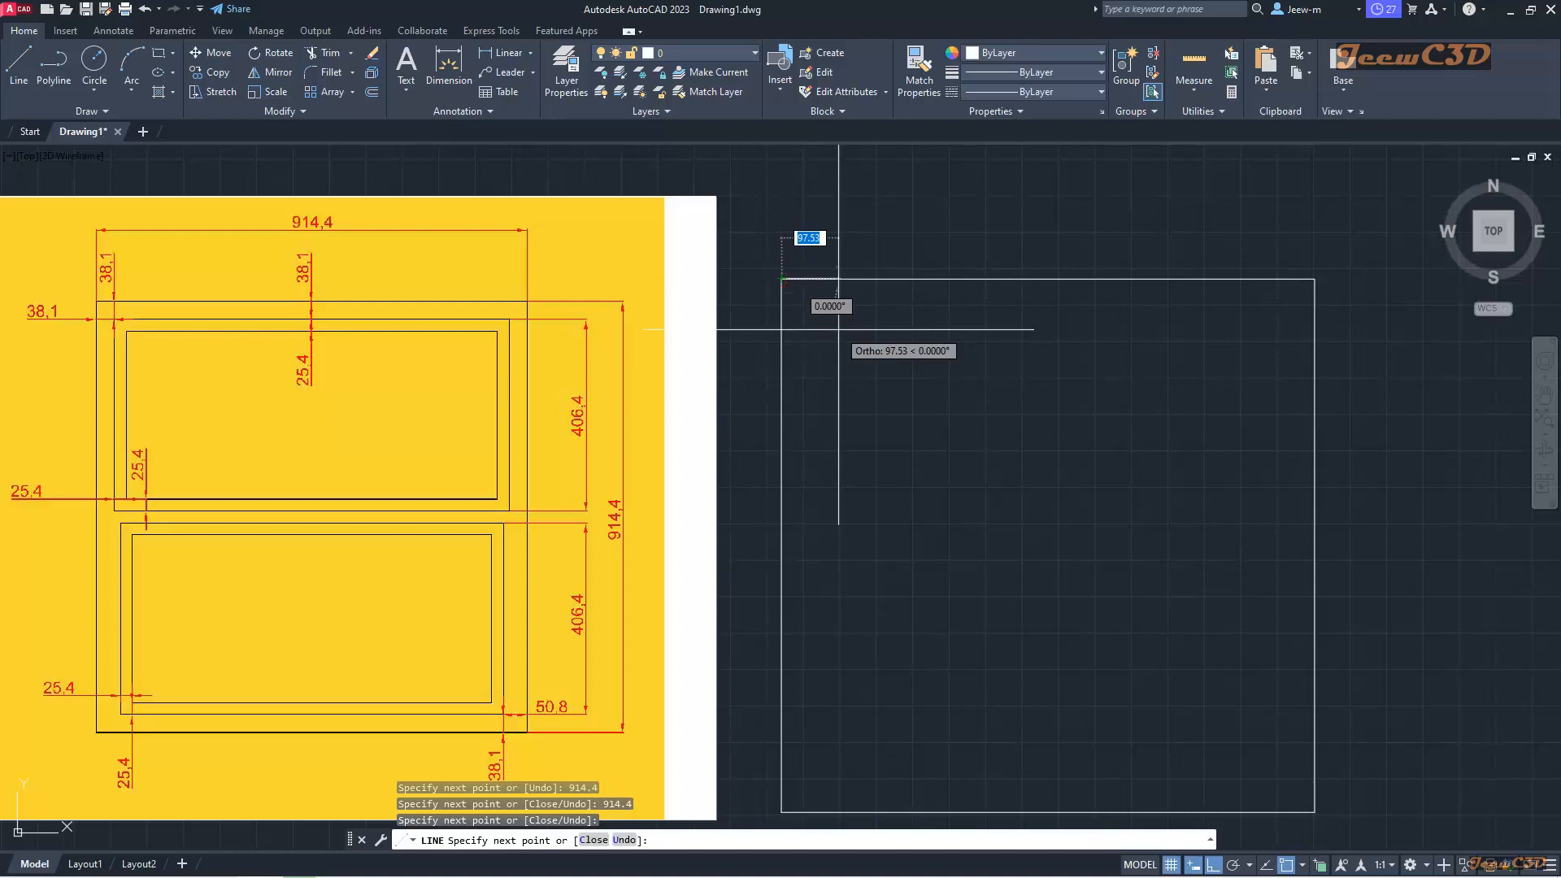
key("Return")
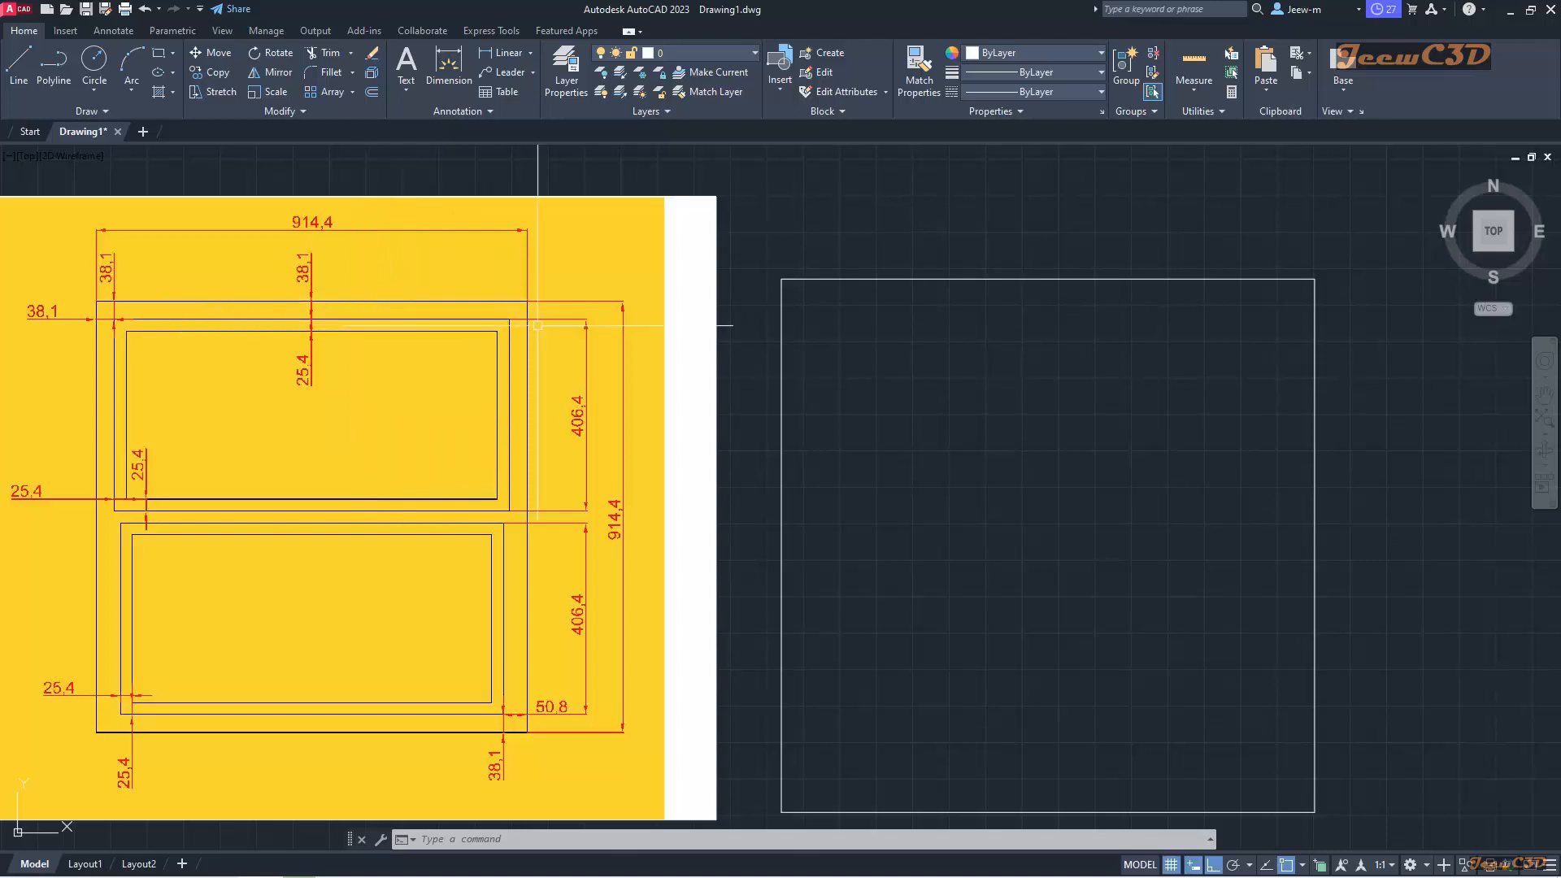
key("Escape")
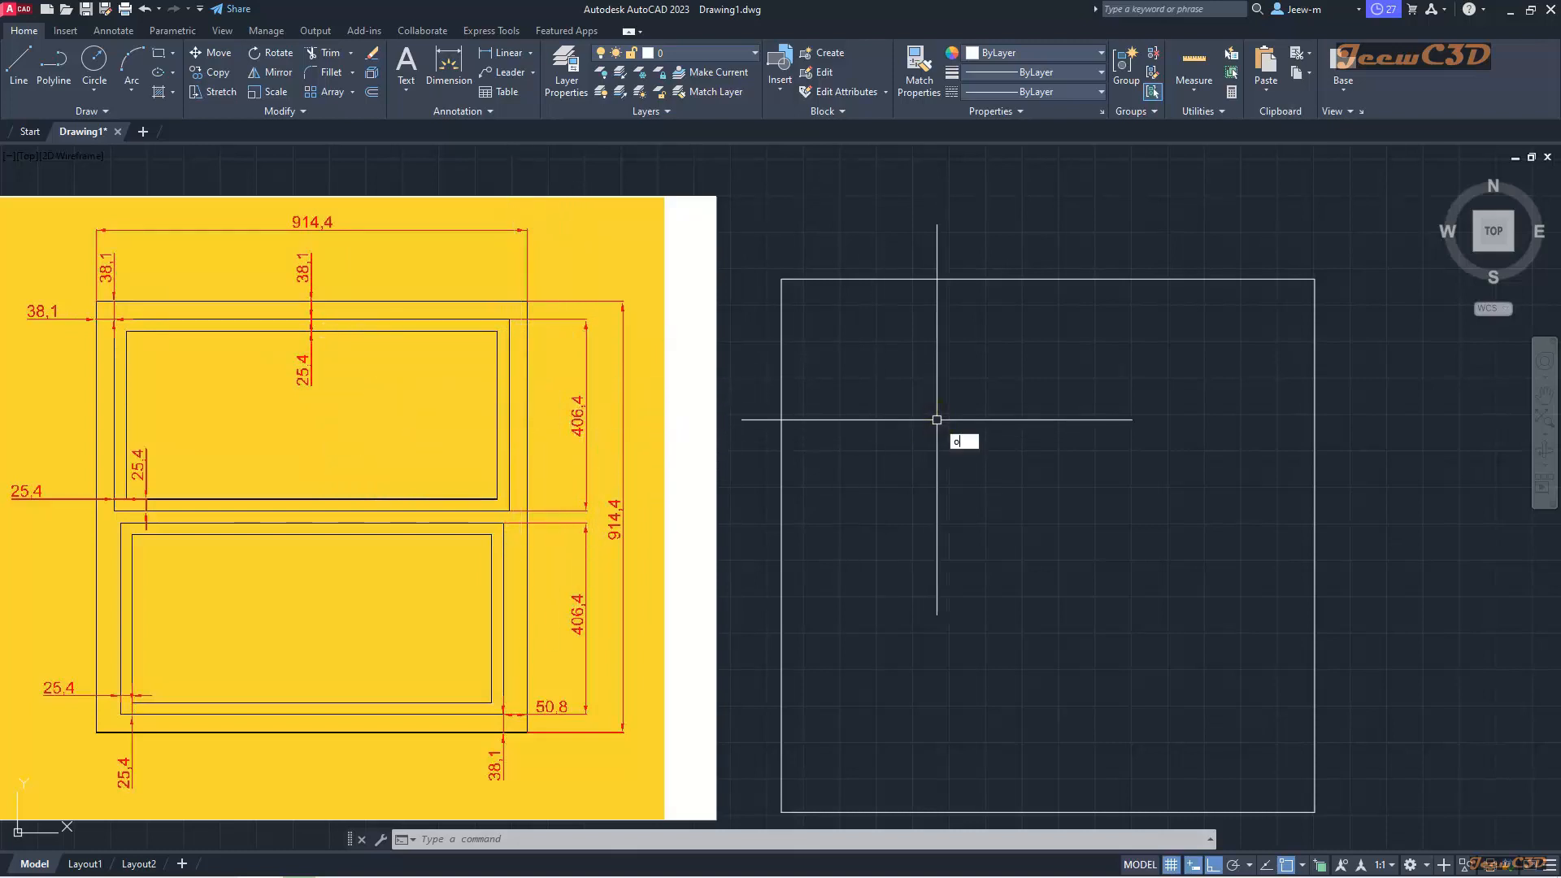
Step: Offset the square's top, left and right edges inward by 38.1
key("Return")
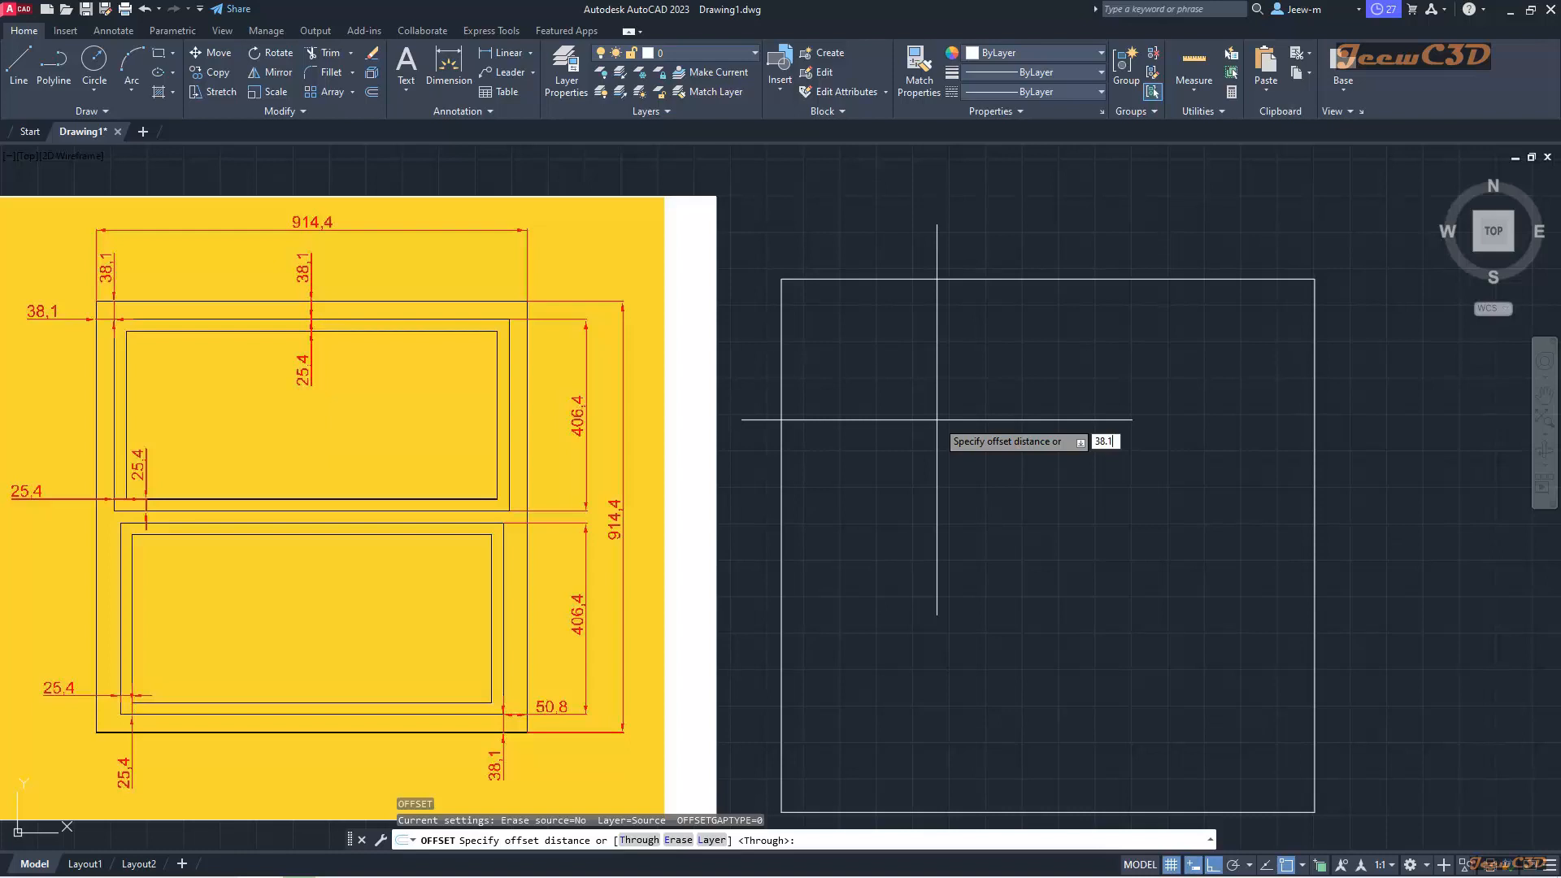
key("Return")
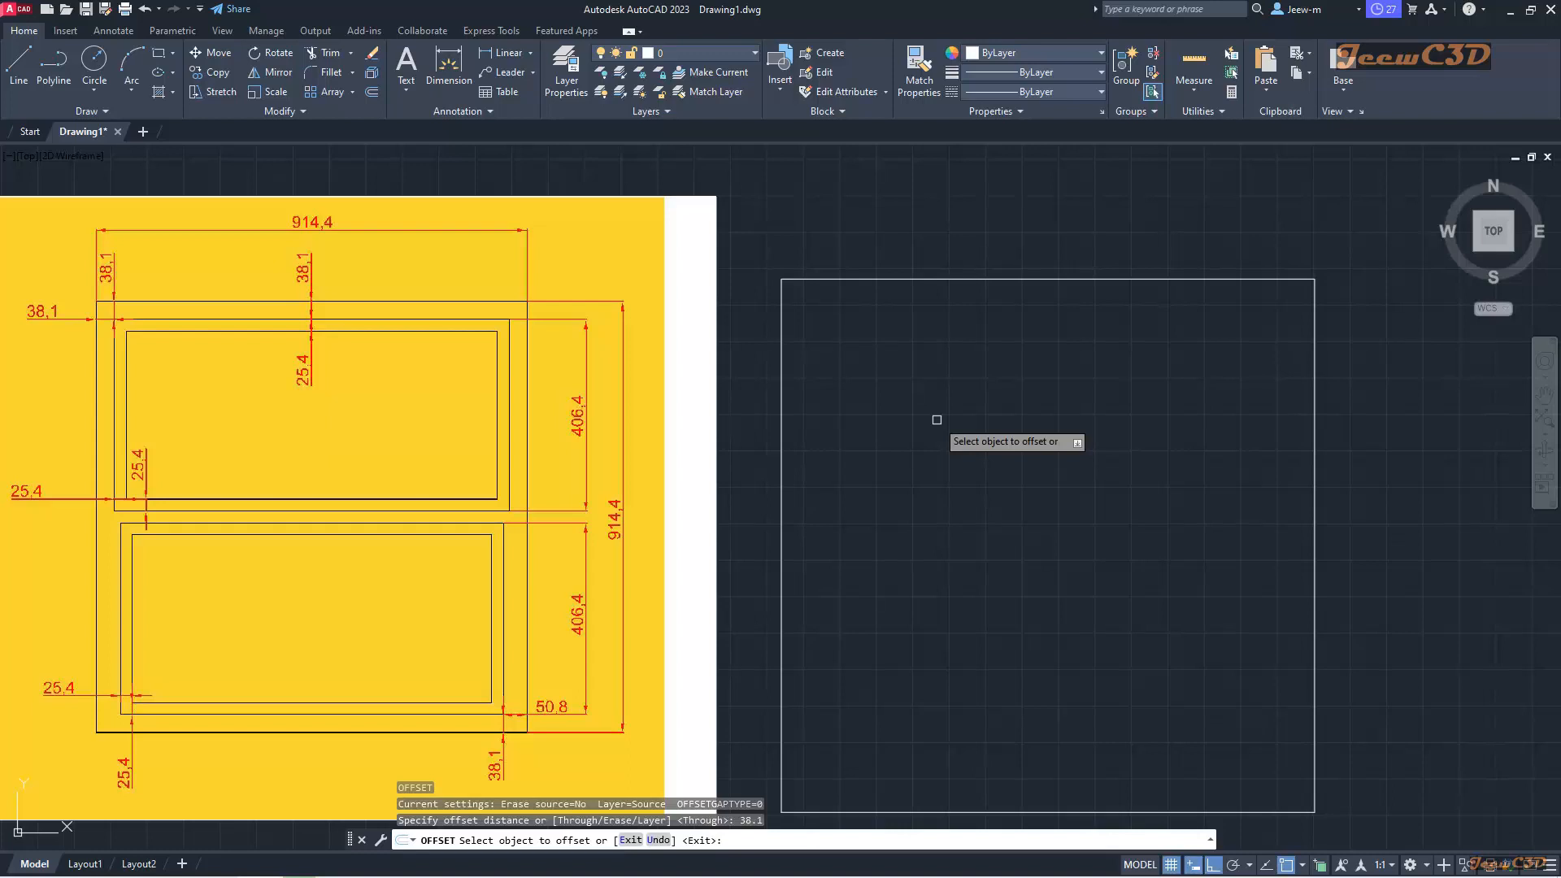
left_click(958, 279)
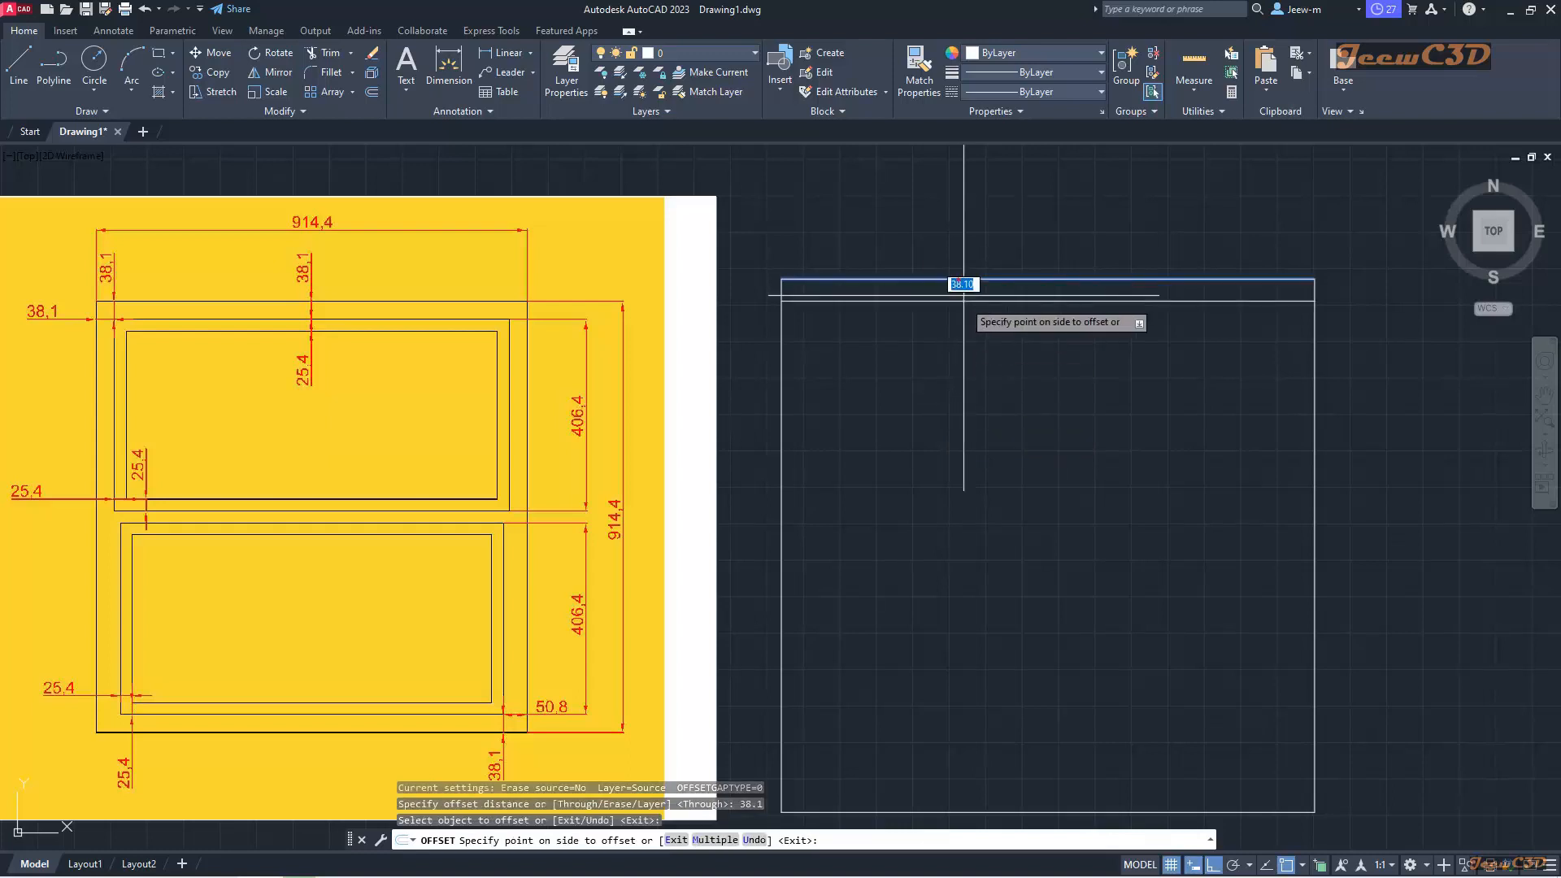
left_click(972, 357)
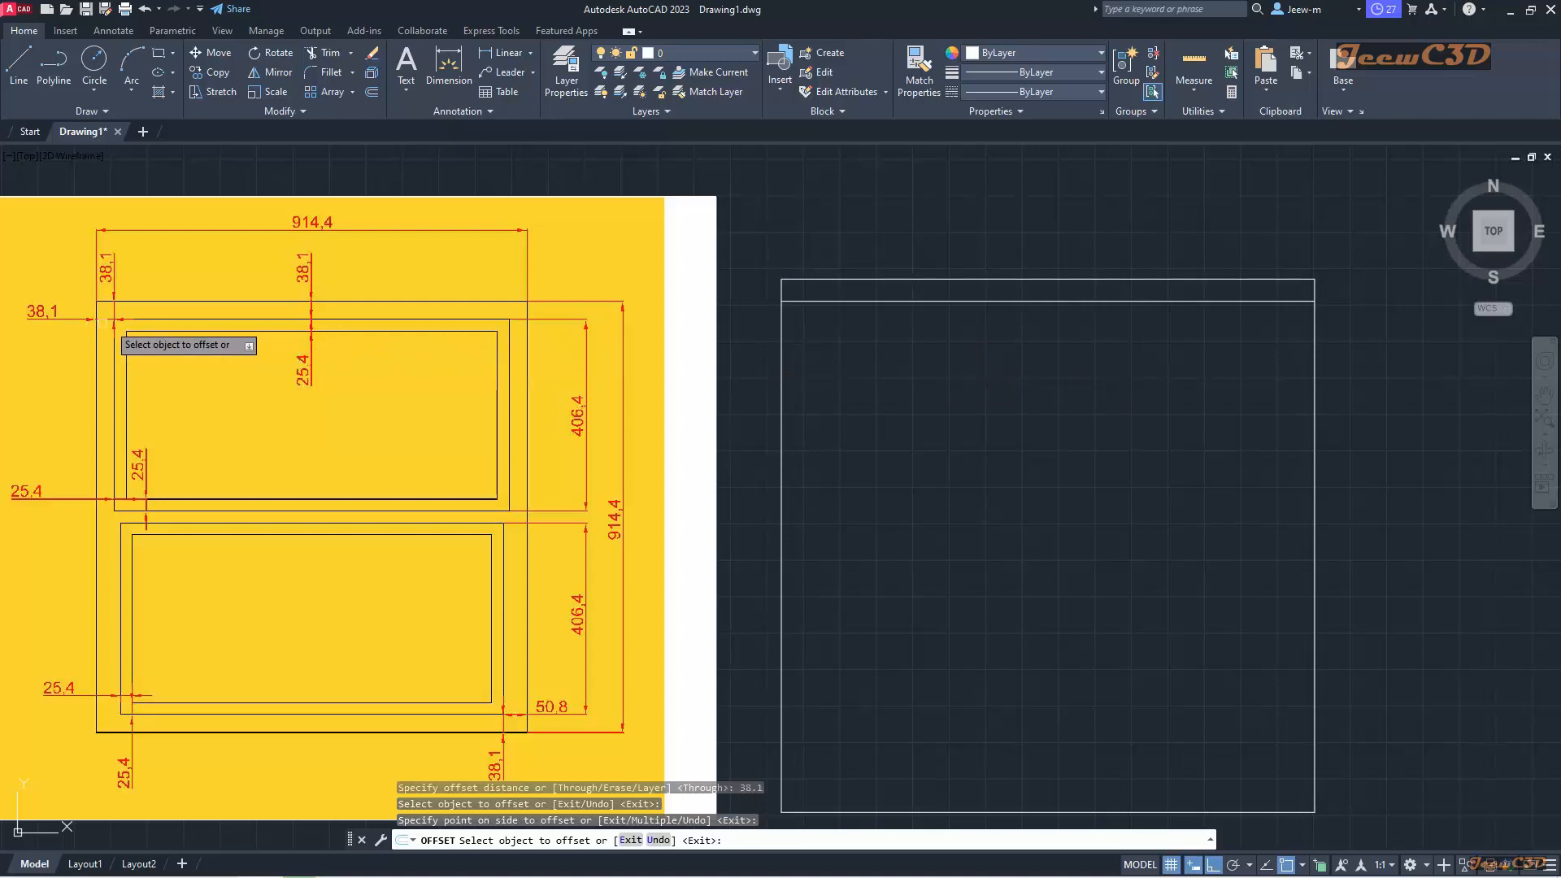
left_click(781, 386)
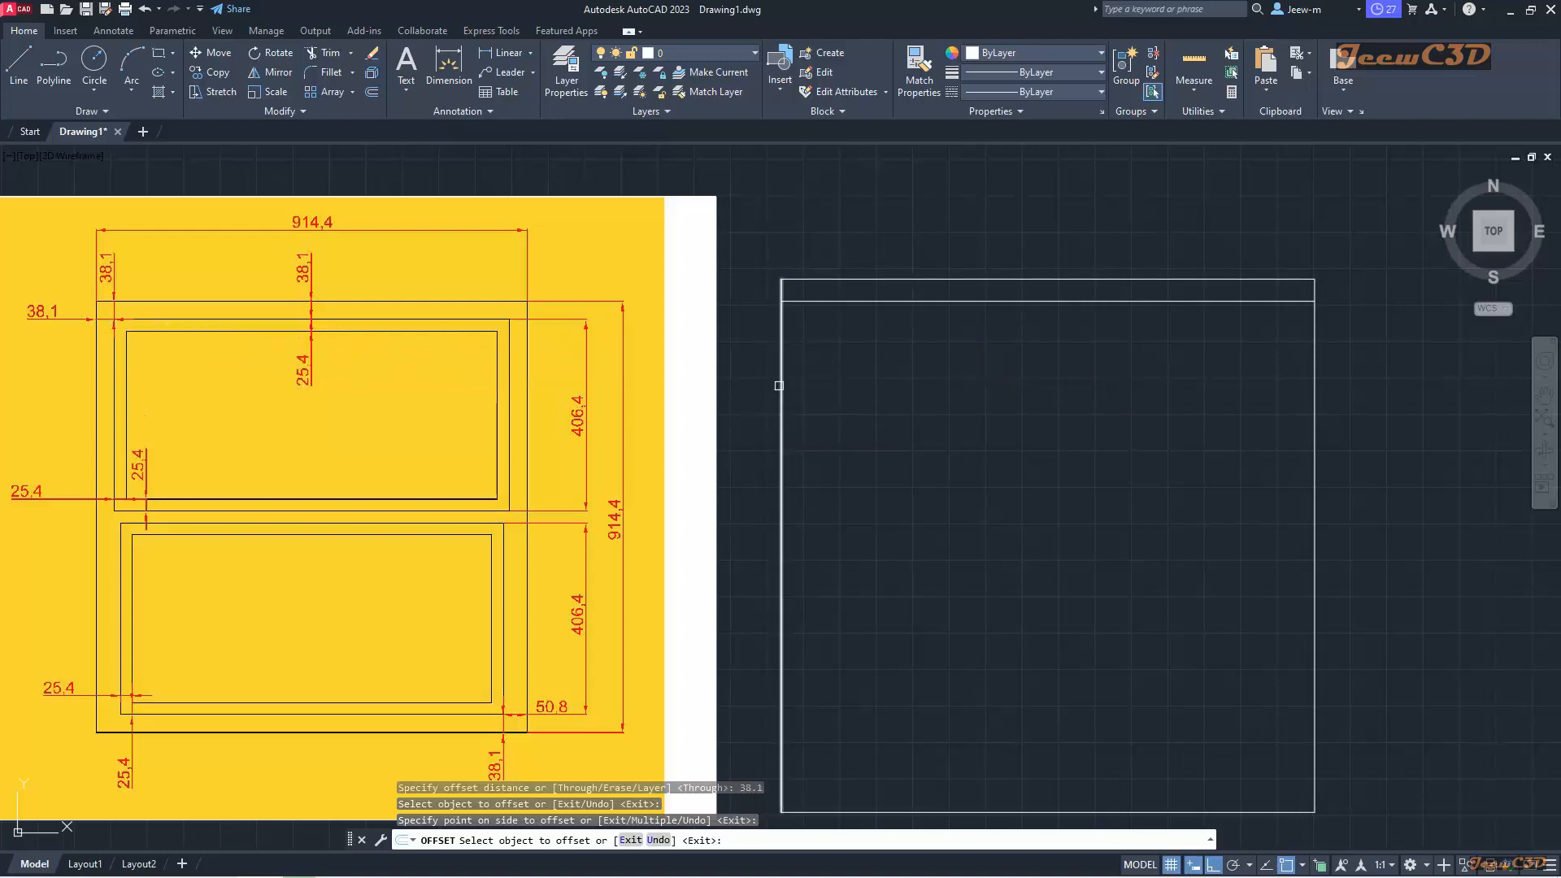
left_click(889, 384)
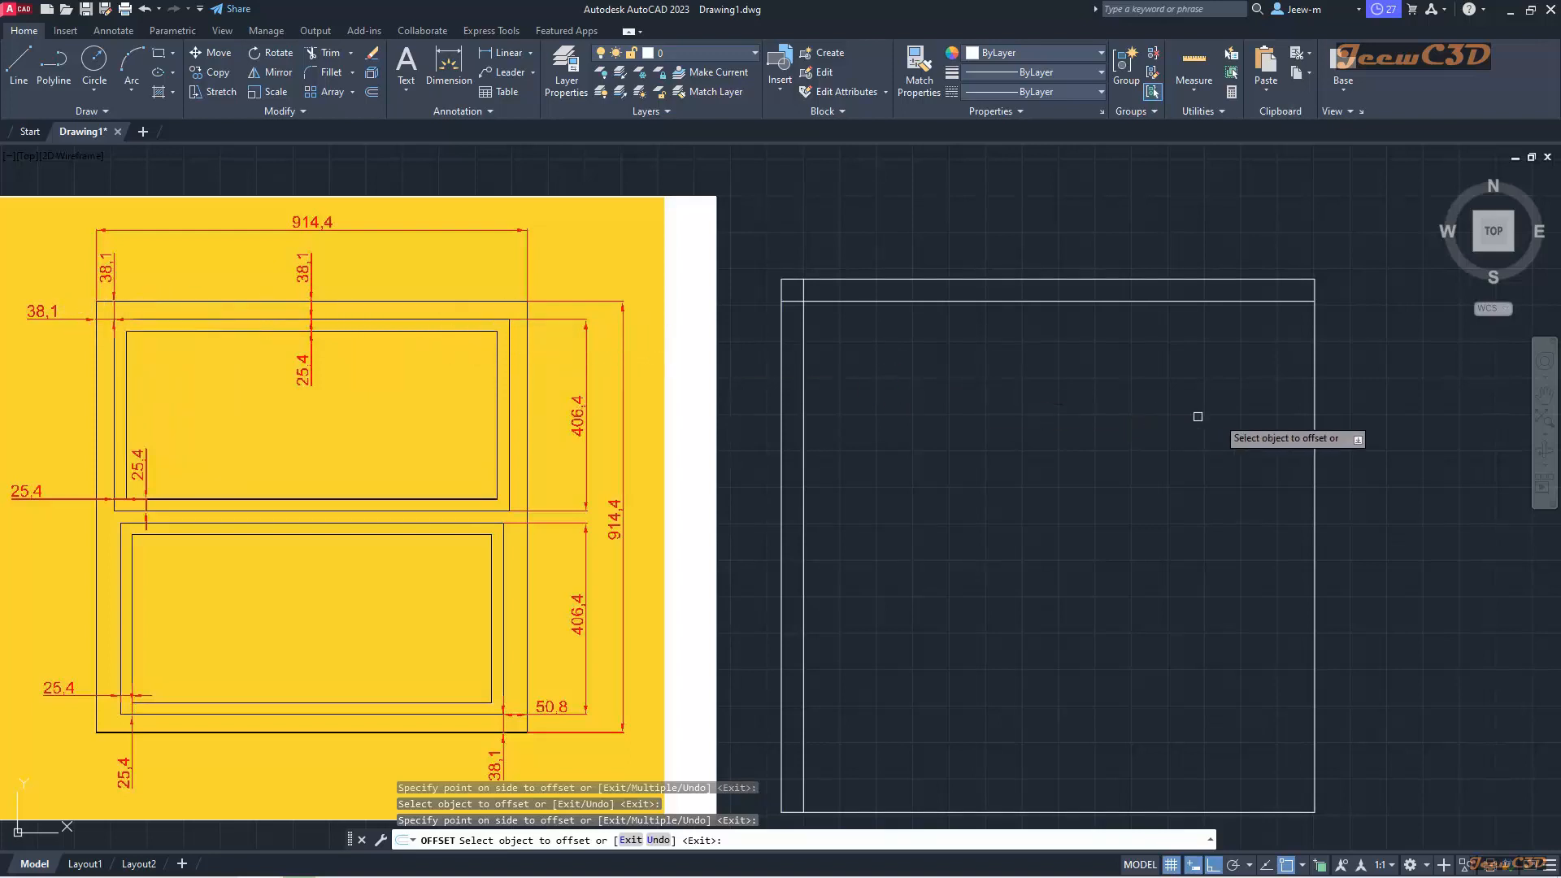
left_click(1312, 360)
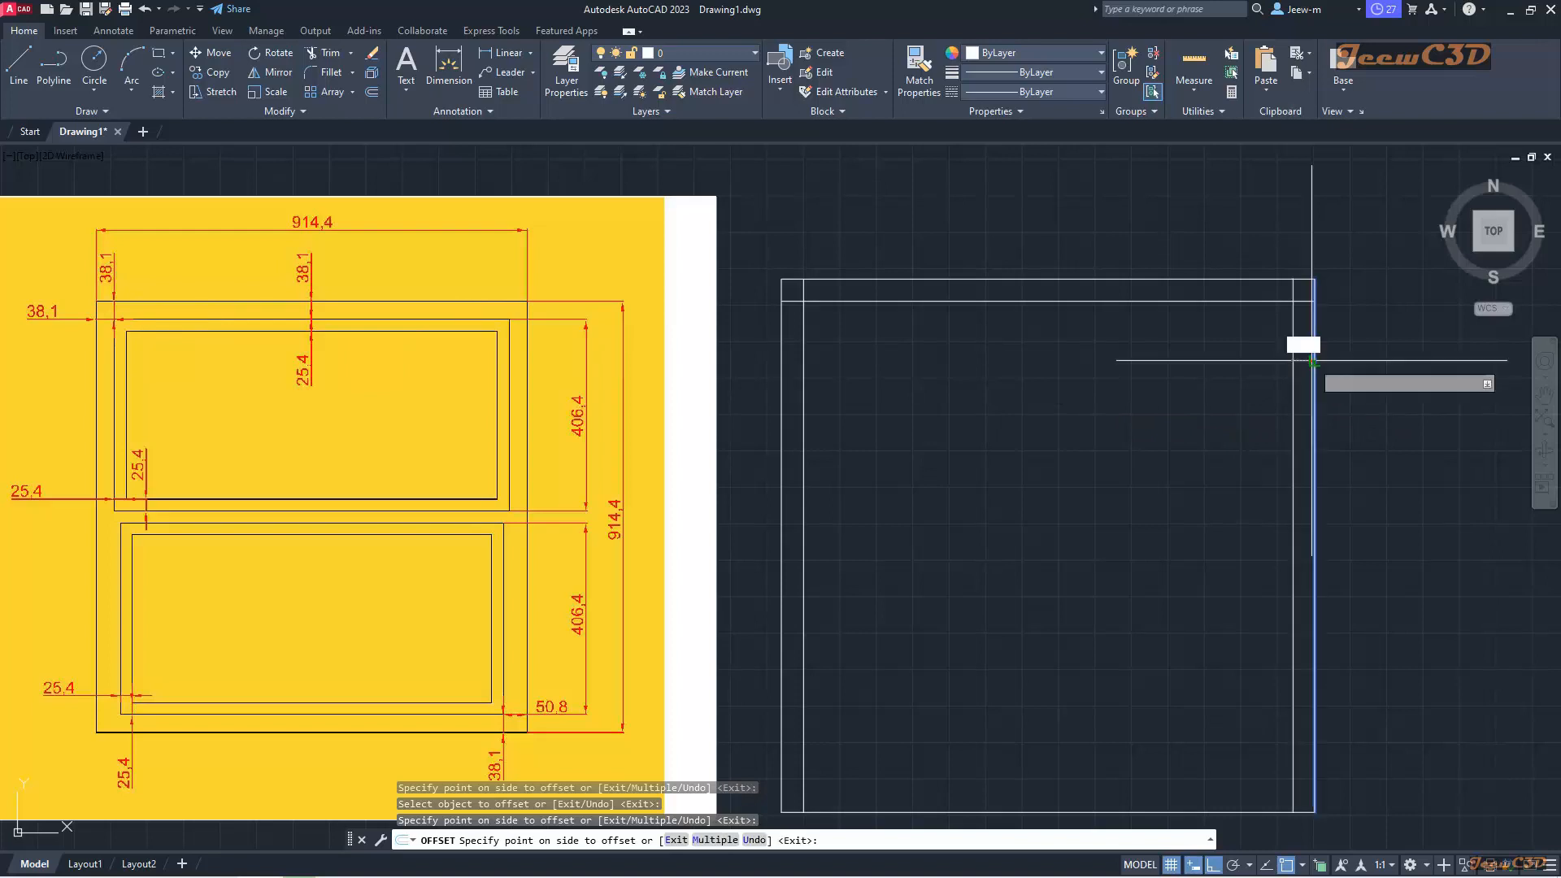
left_click(1211, 360)
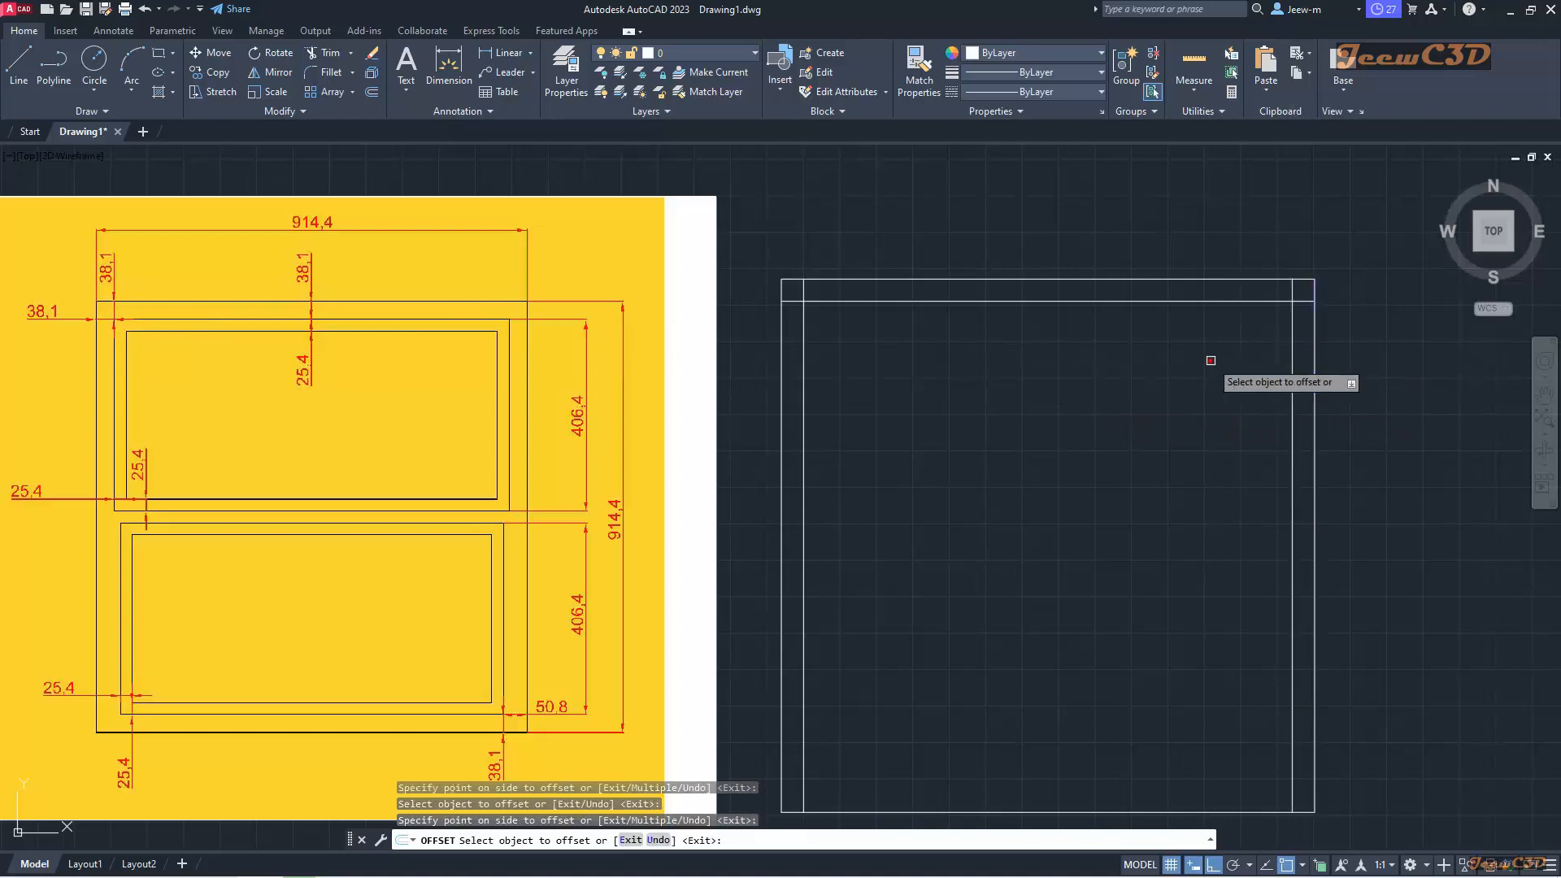
key("Return")
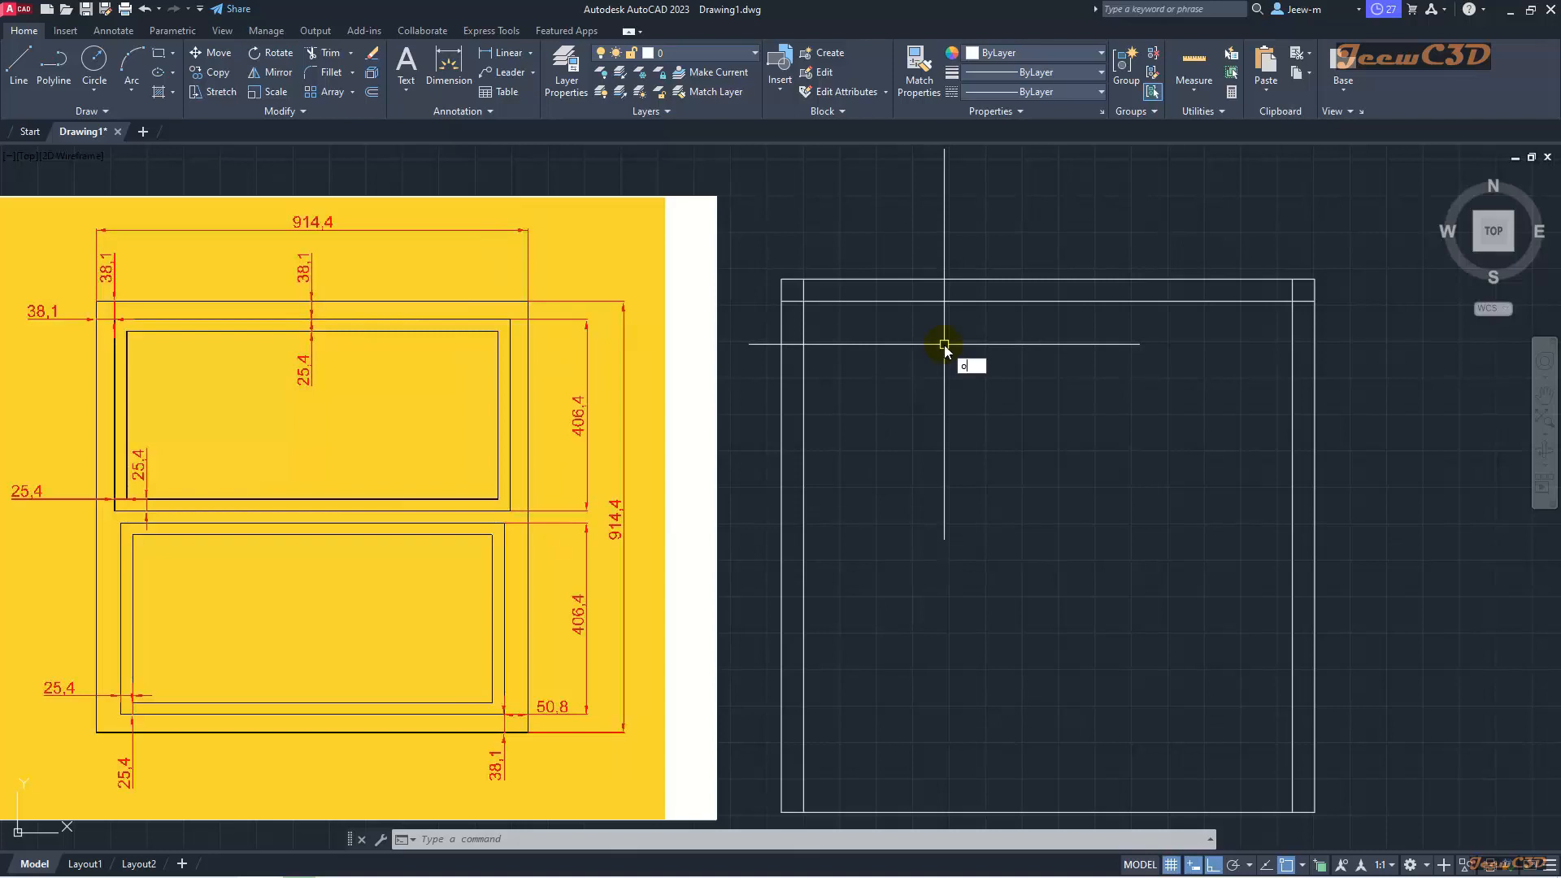
Step: Offset the inner top line 406.4 downward to form the bottom edge of the upper sash
key("Return")
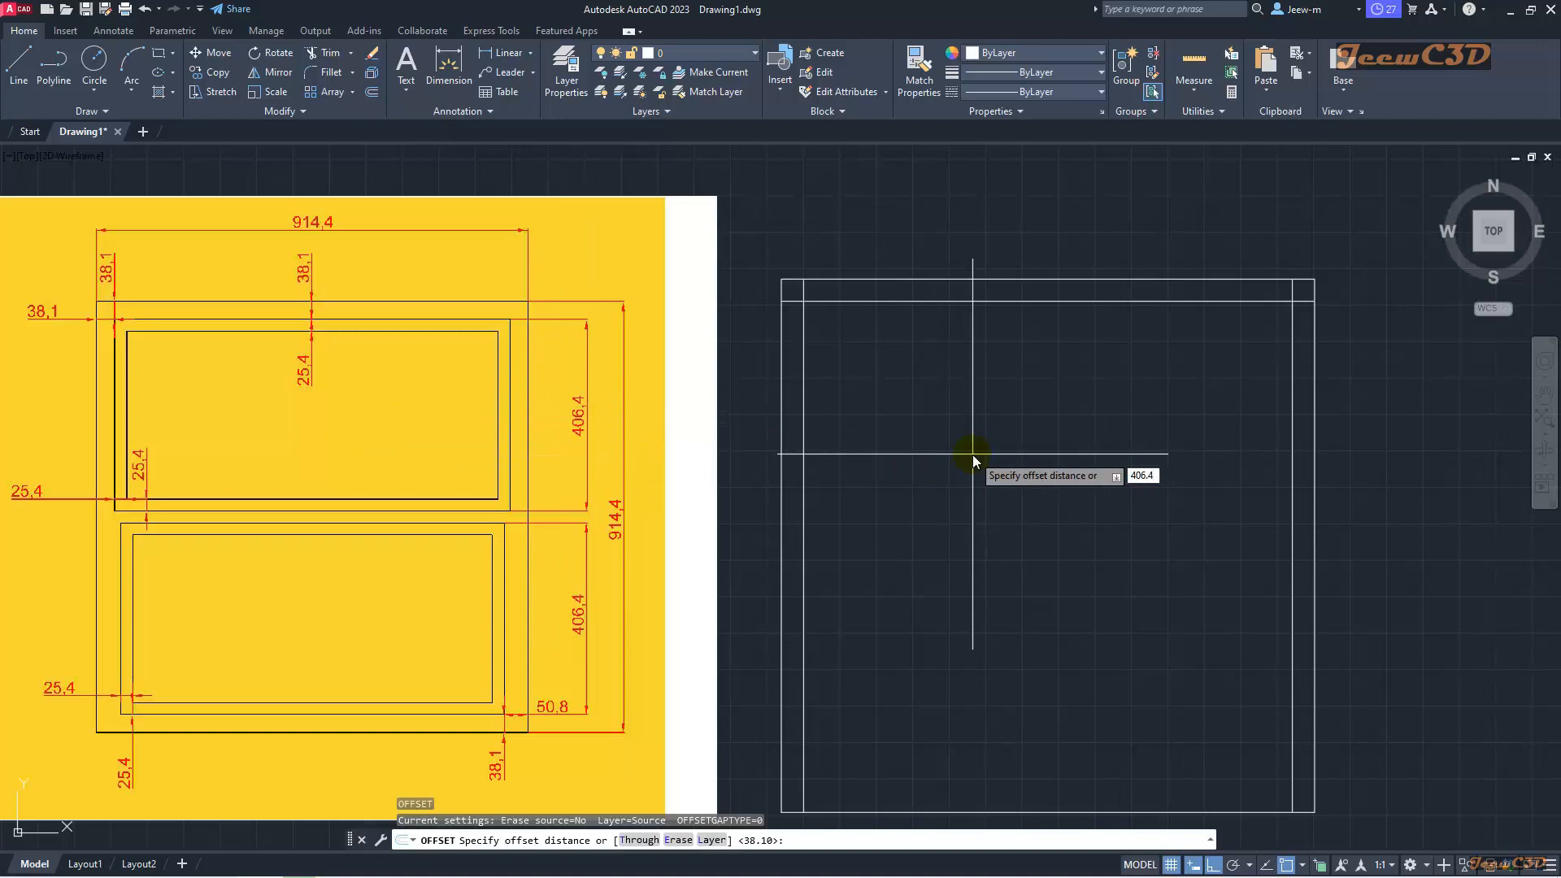
key("Return")
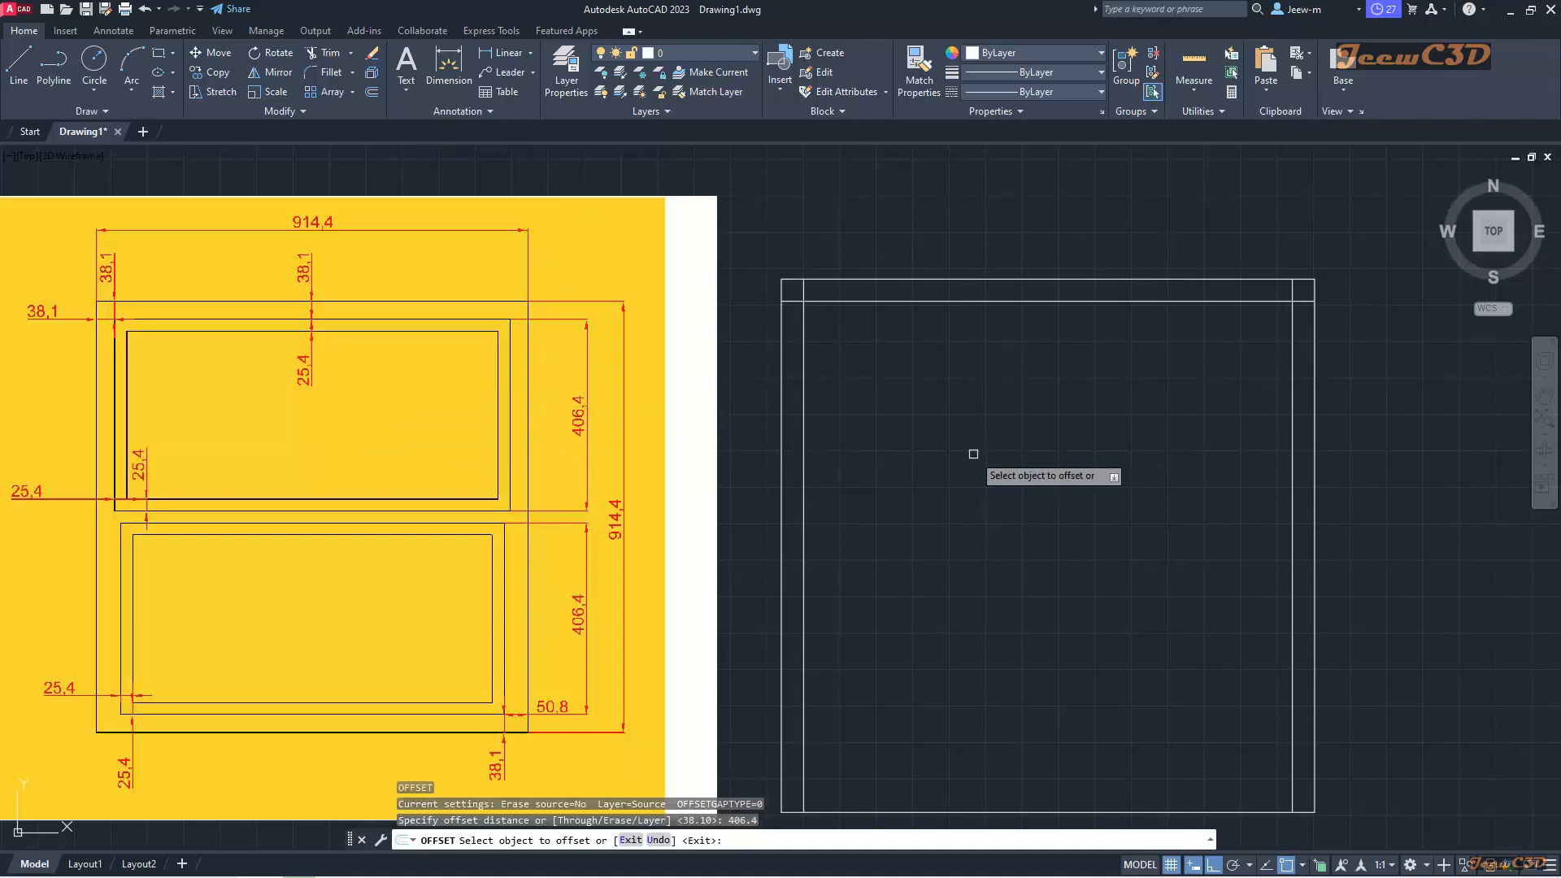
left_click(1006, 303)
left_click(995, 462)
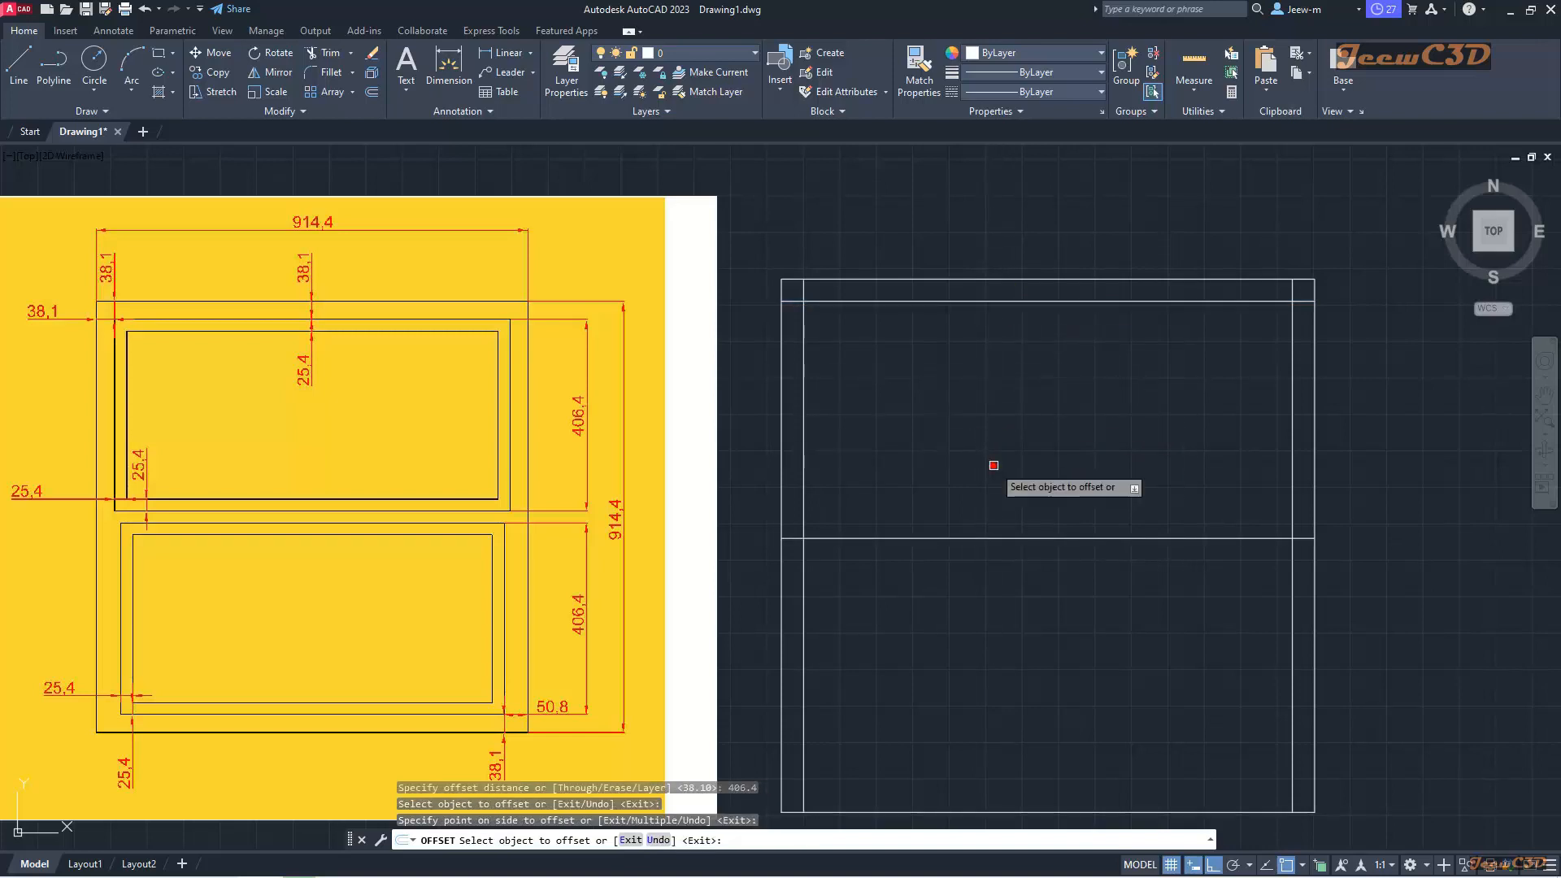
key("Return")
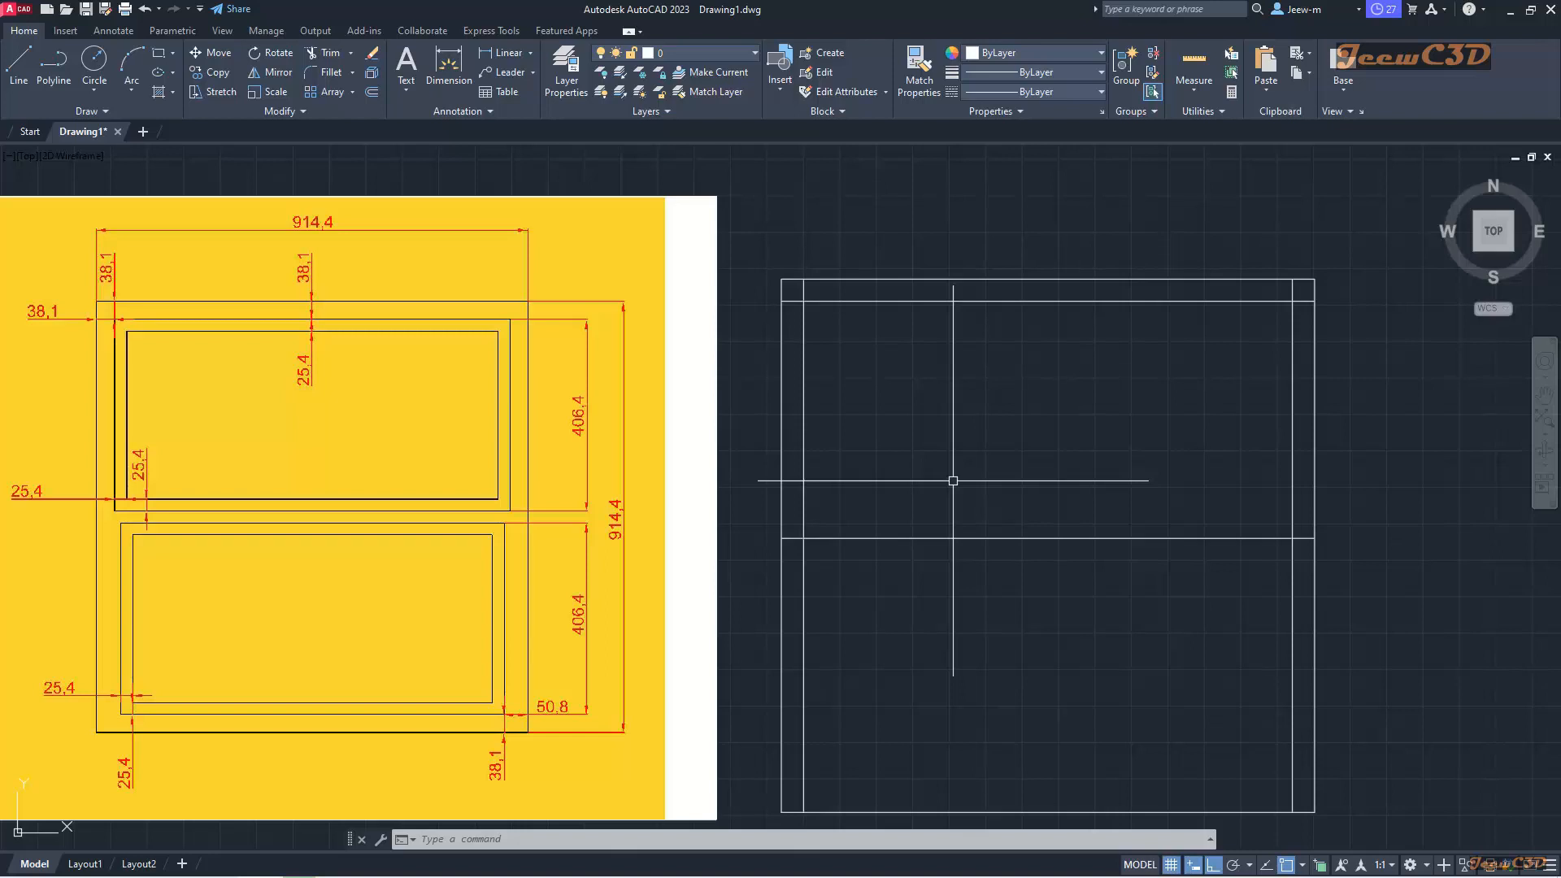
Step: Start the Trim command with its mode set to Quick
left_click(329, 55)
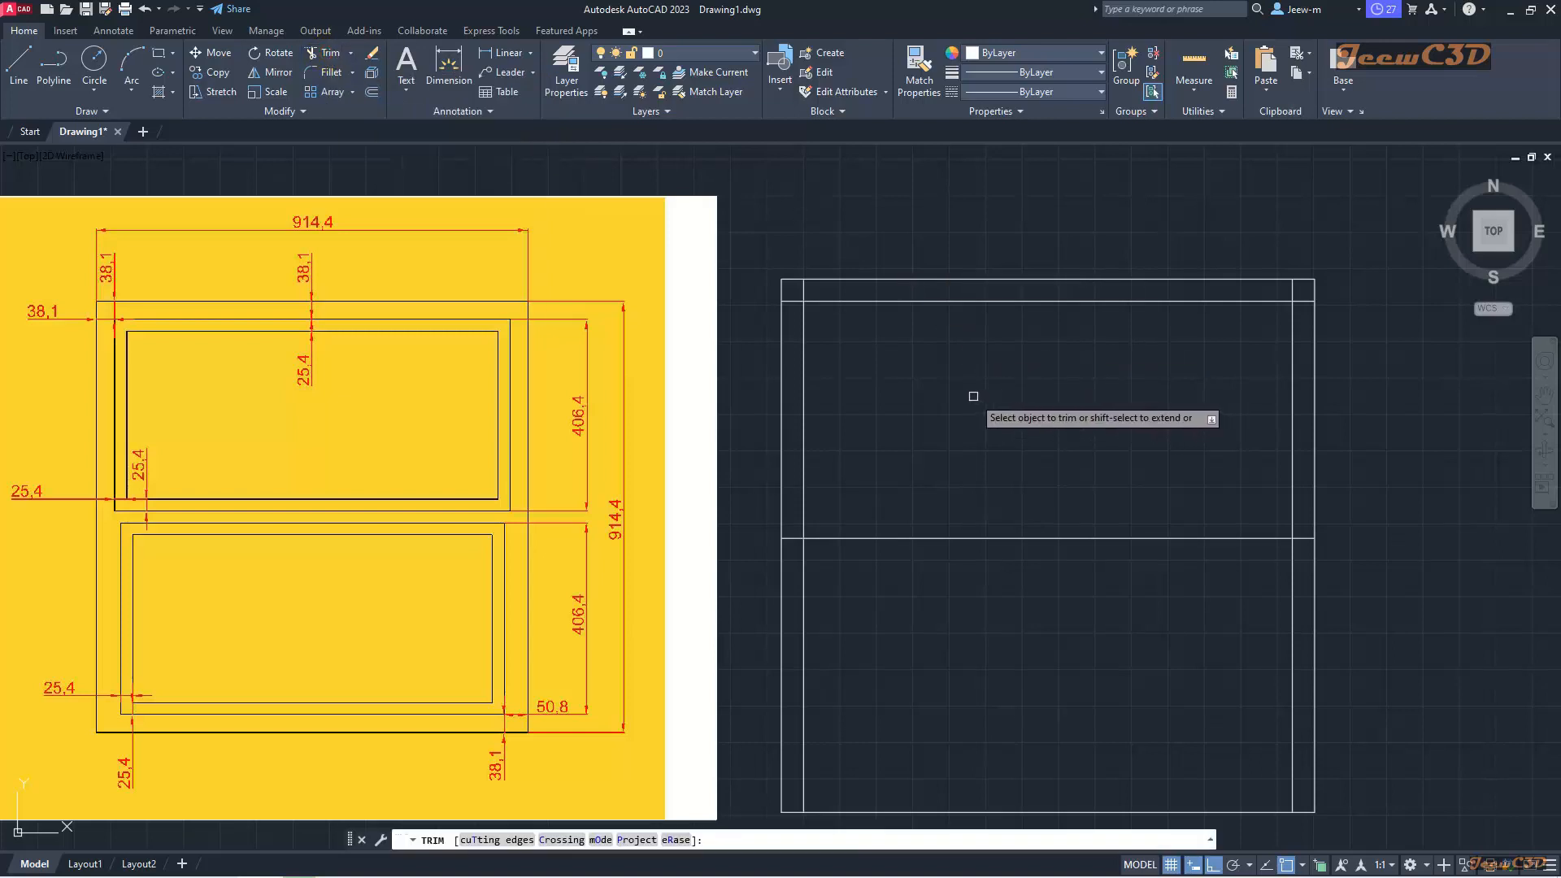
left_click(602, 839)
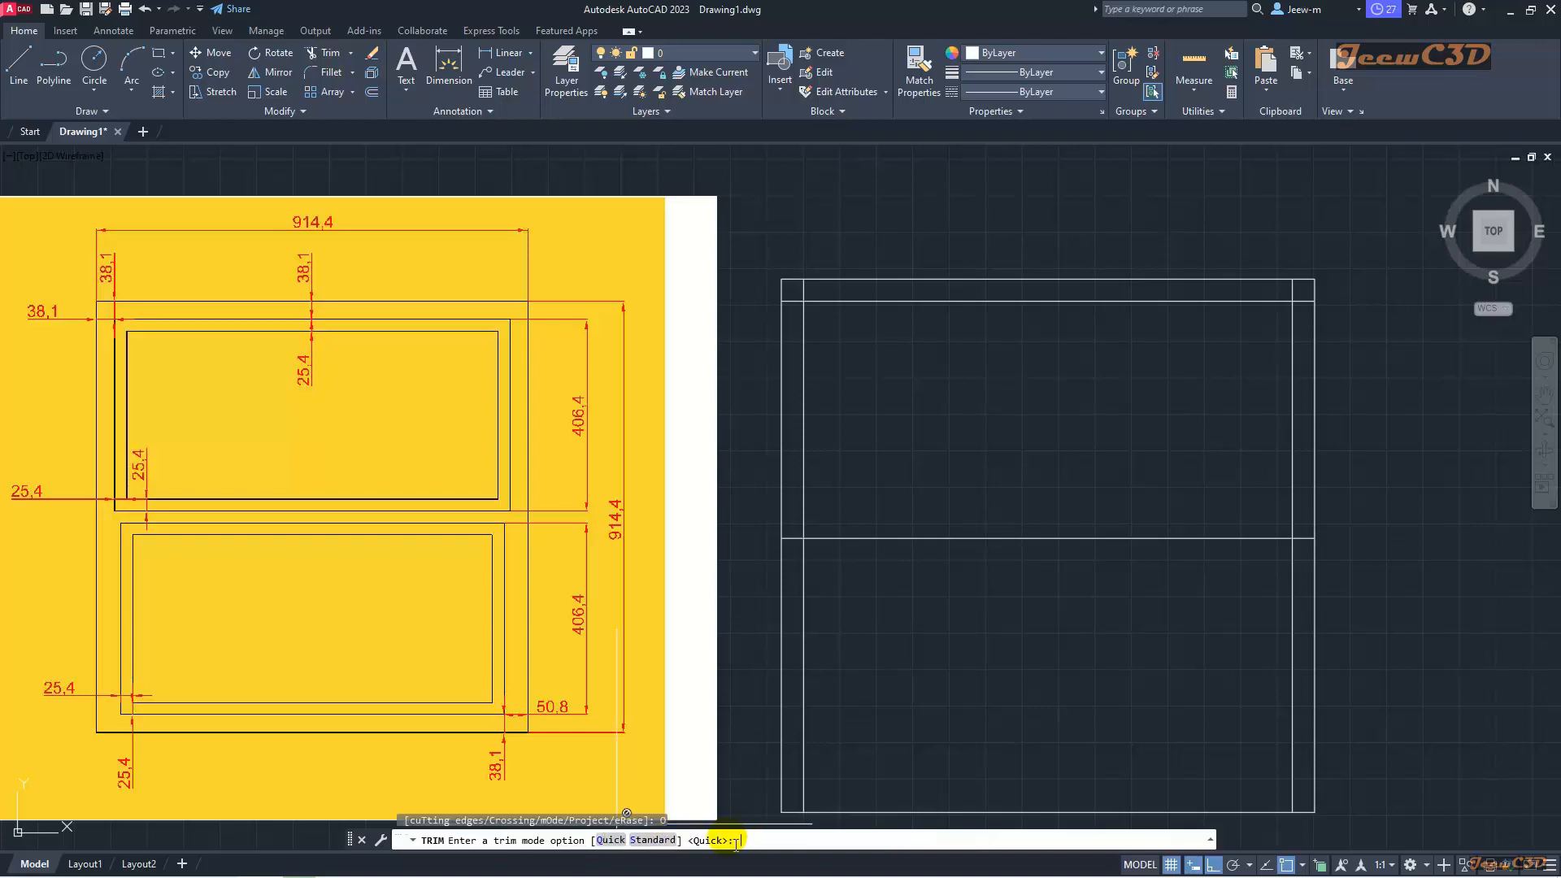
scroll(807, 293, "up", 4)
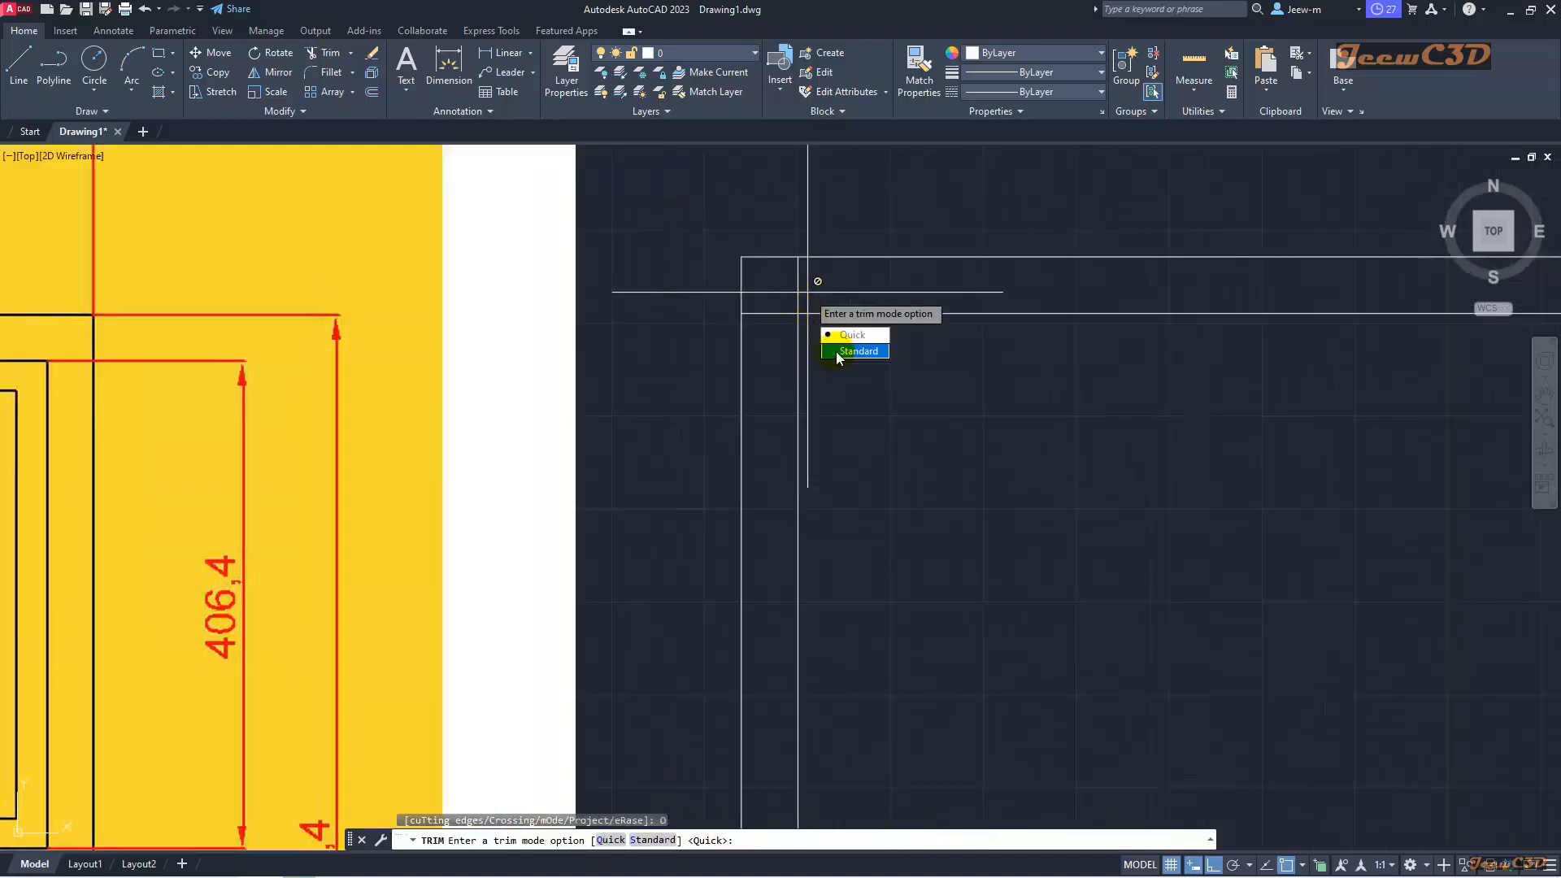
left_click(611, 839)
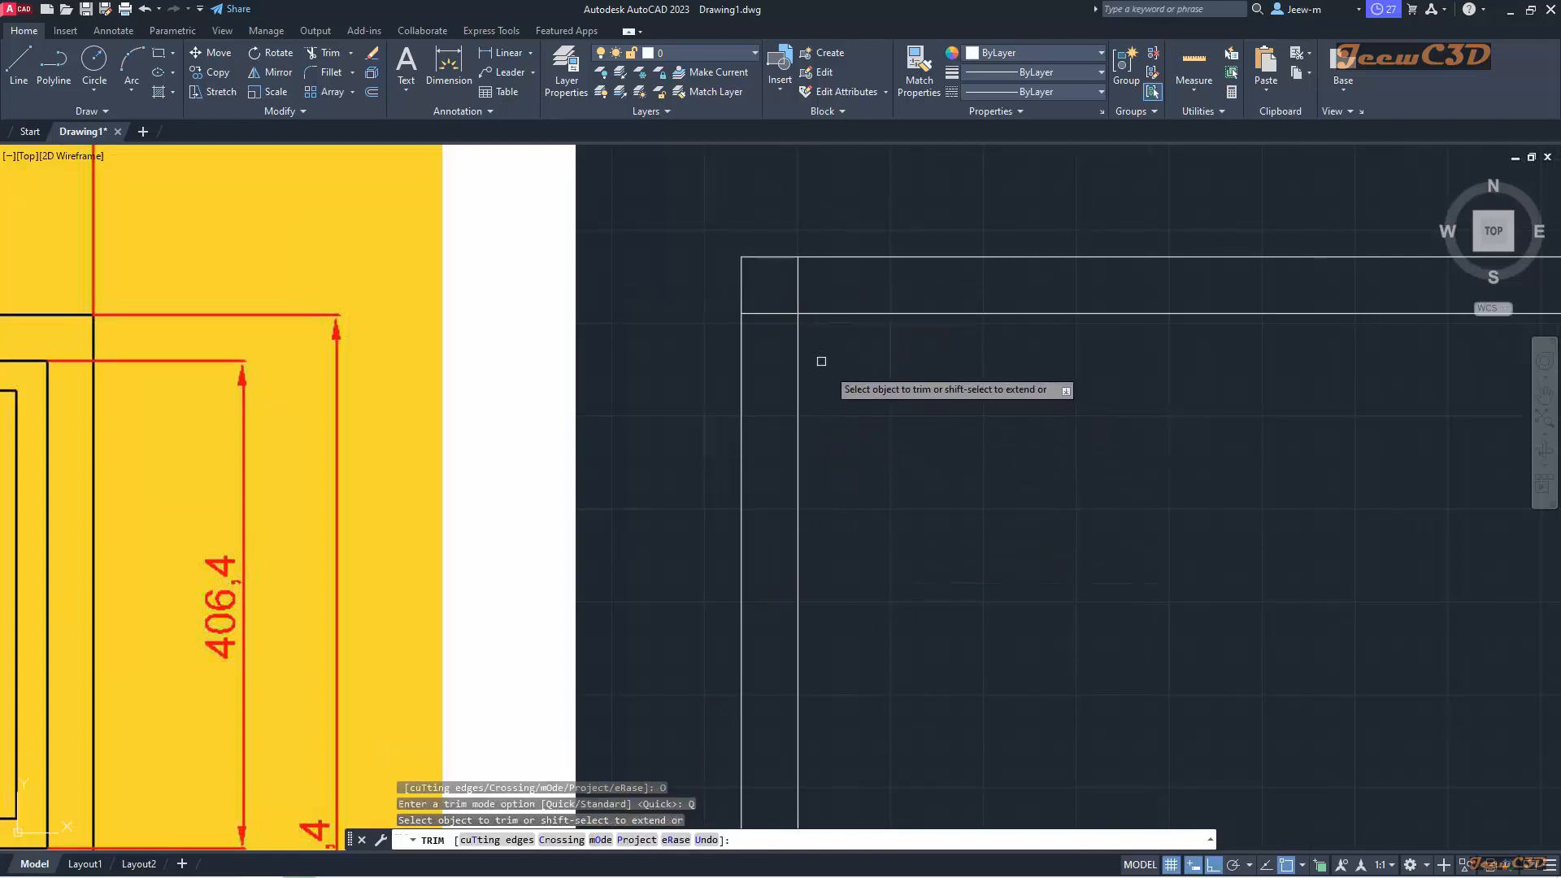
Step: Trim the overhanging line ends at all four corners so the upper sash becomes a closed rectangle
scroll(864, 399, "down", 2)
scroll(906, 412, "down", 2)
mouse_move(905, 412)
middle_mouse_down()
mouse_move(888, 358)
mouse_move(958, 338)
middle_mouse_up()
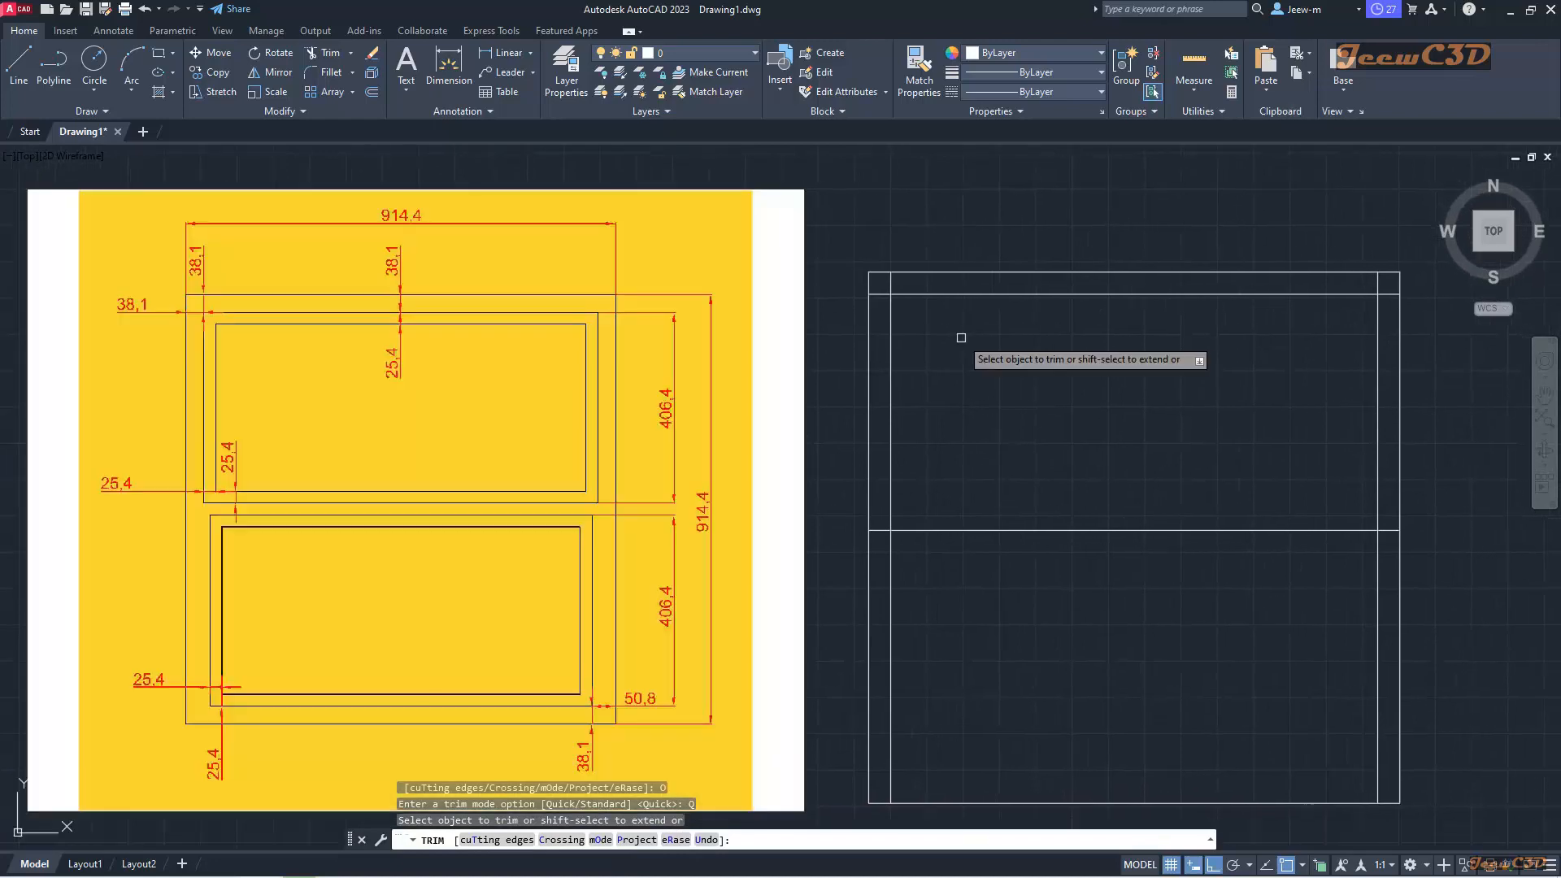
left_click(885, 295)
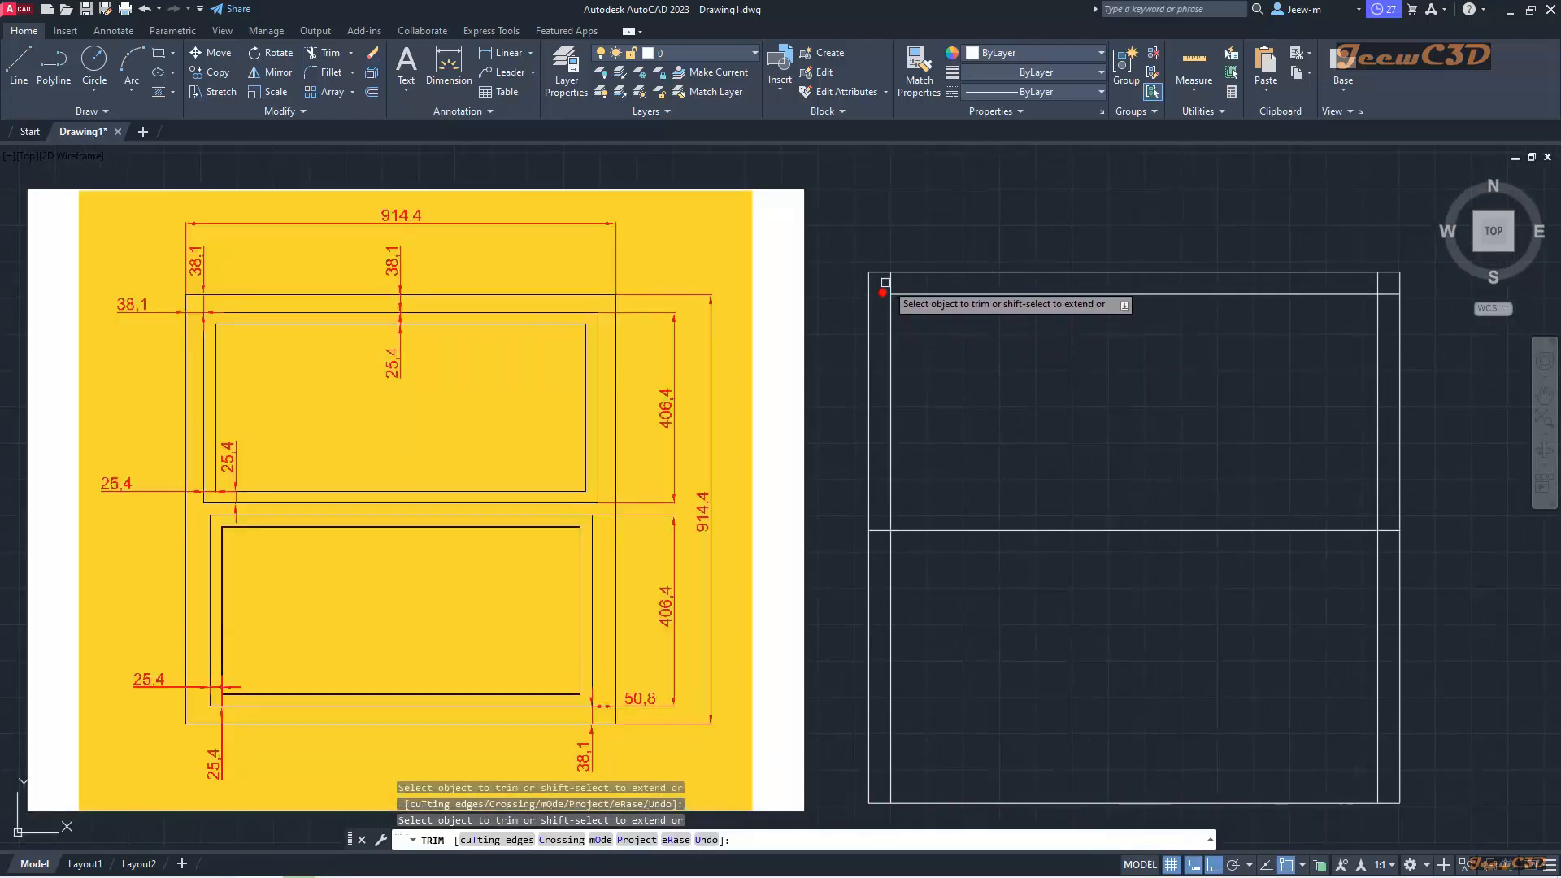
left_click(1378, 280)
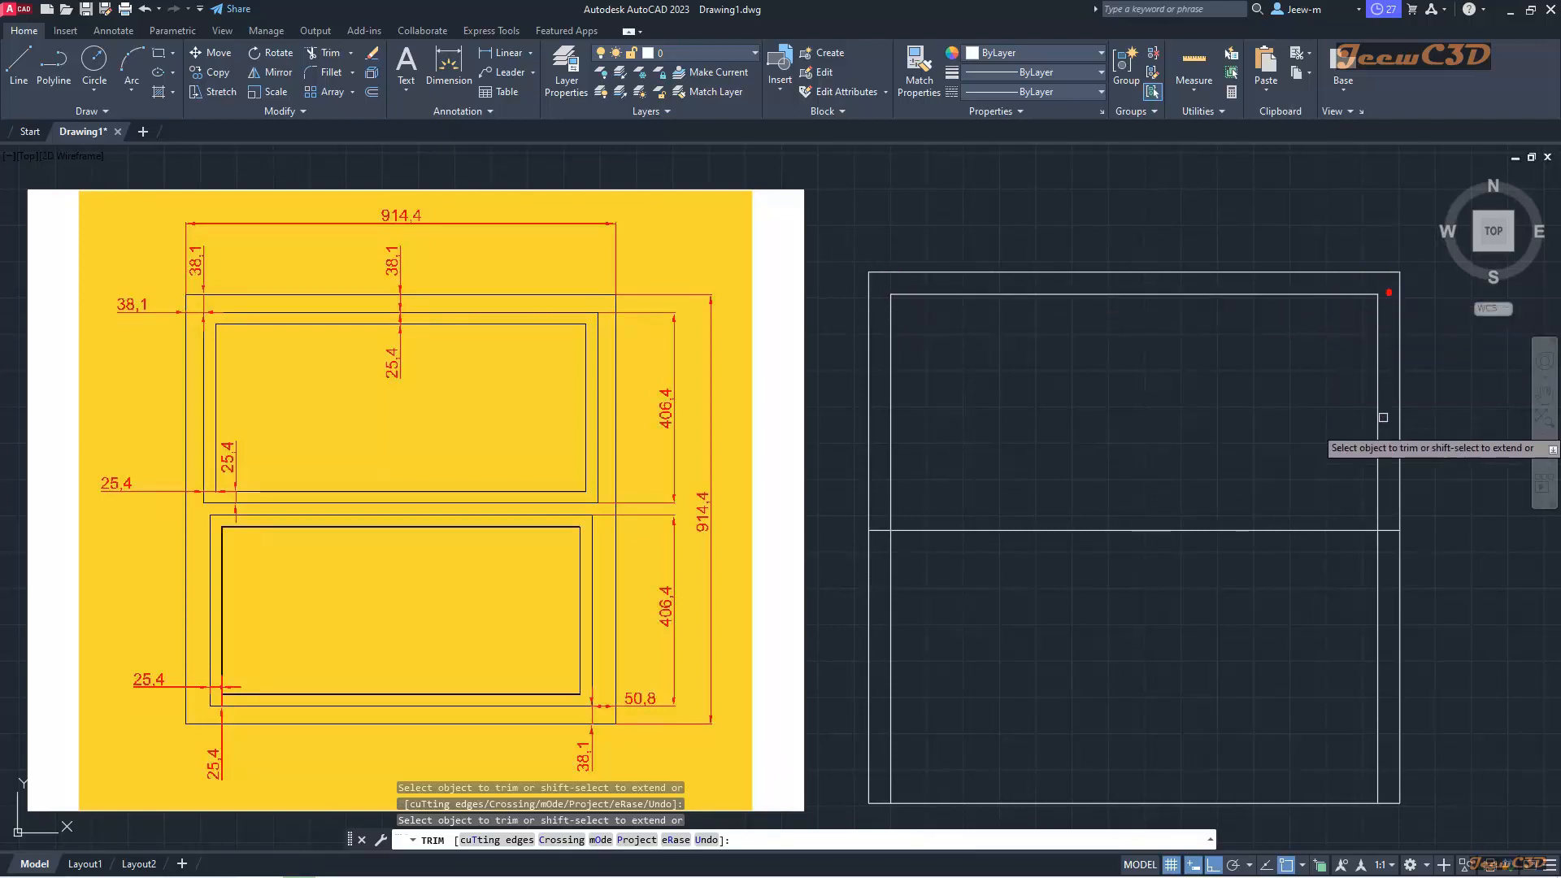
left_click(1387, 529)
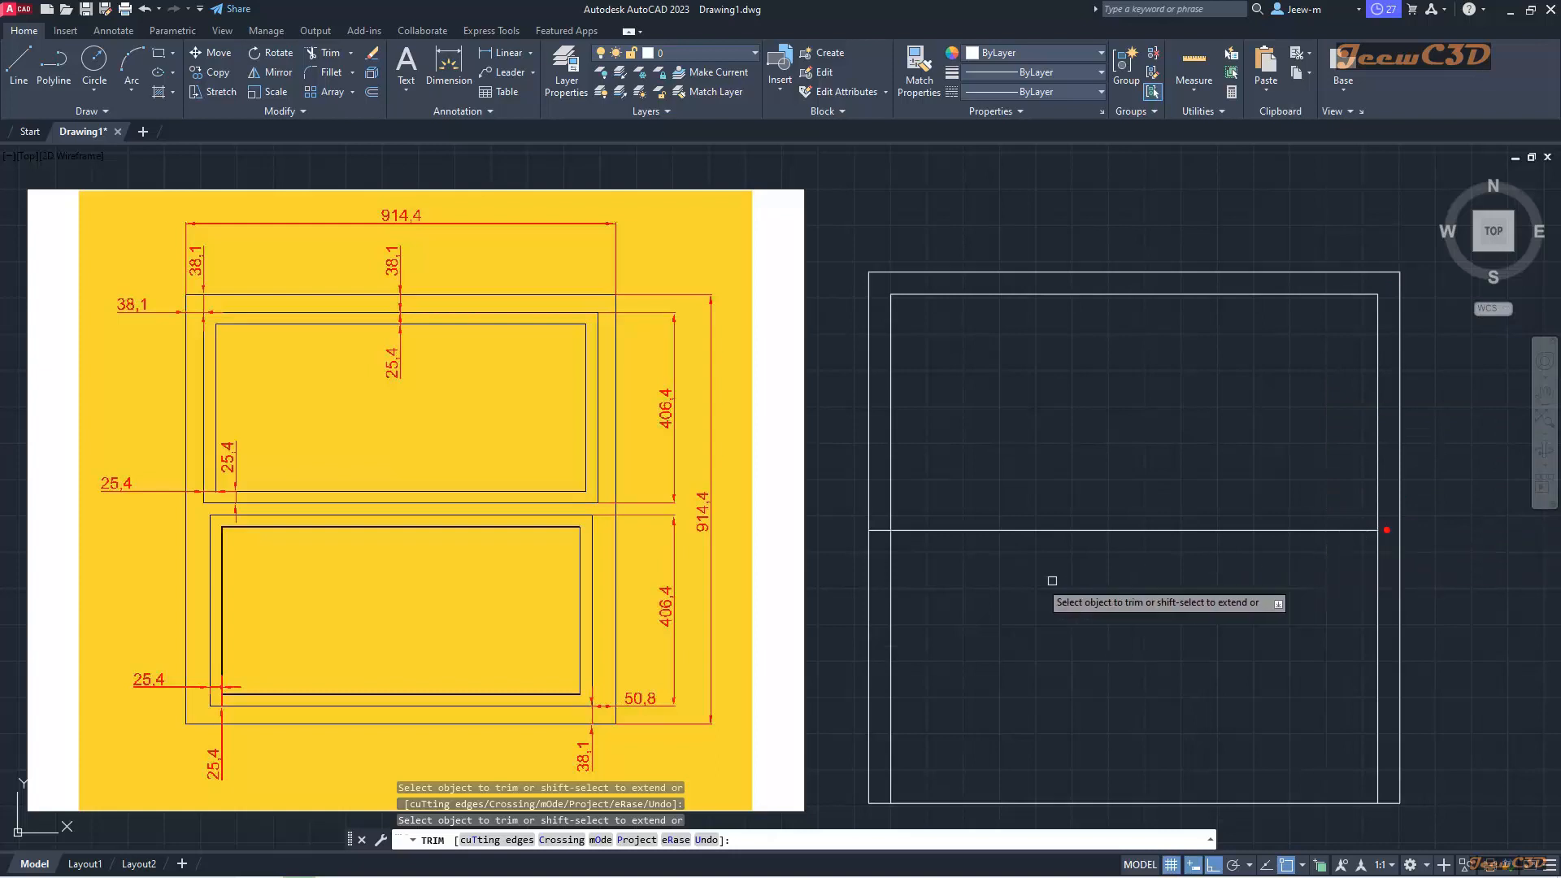
left_click(880, 531)
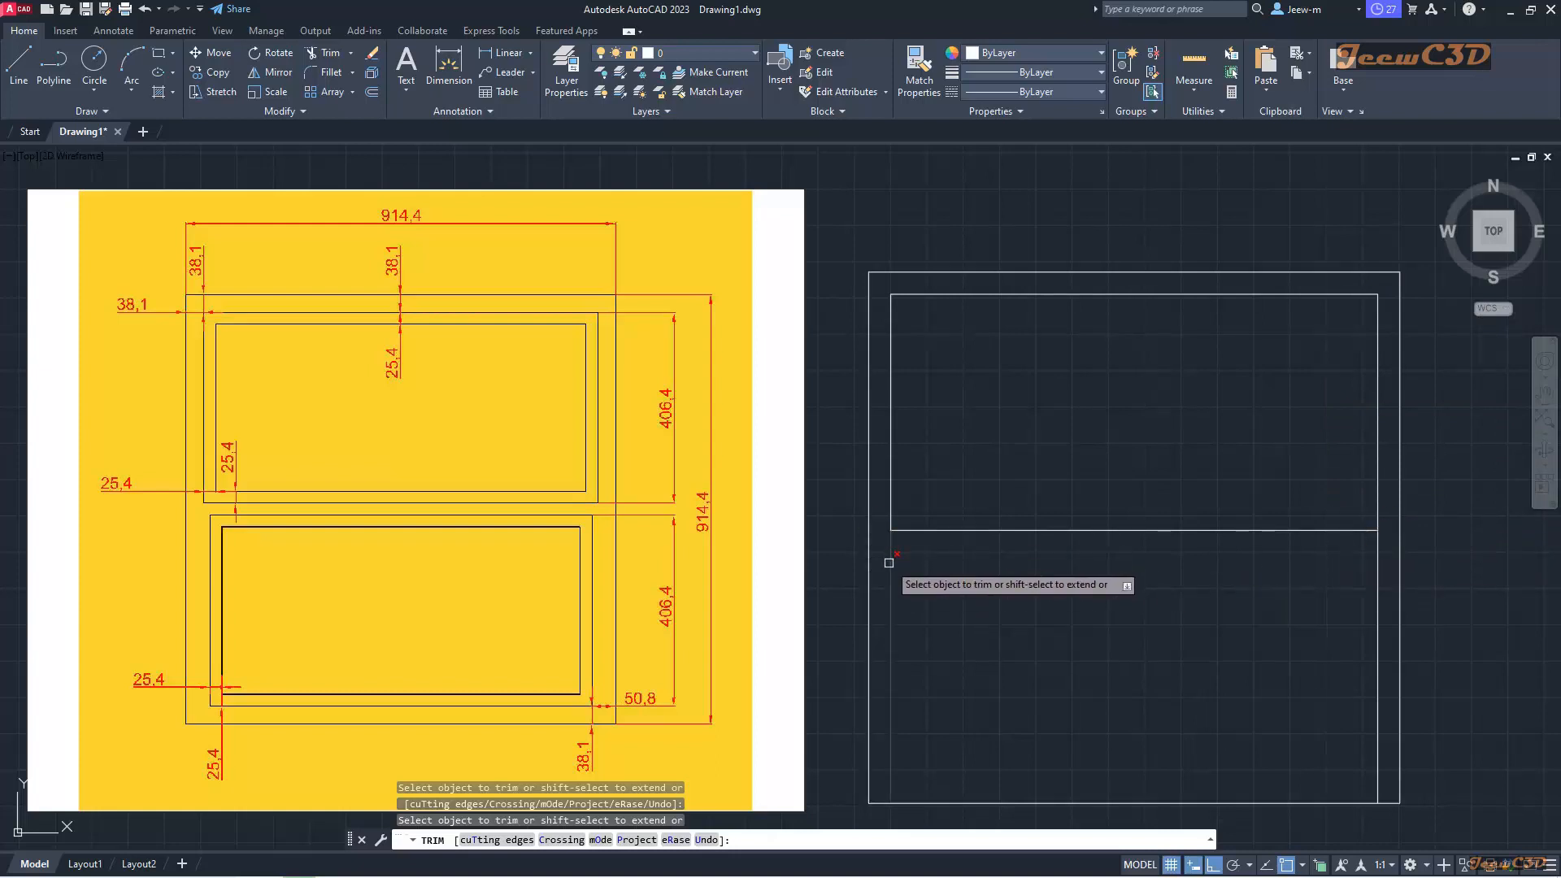
left_click(891, 561)
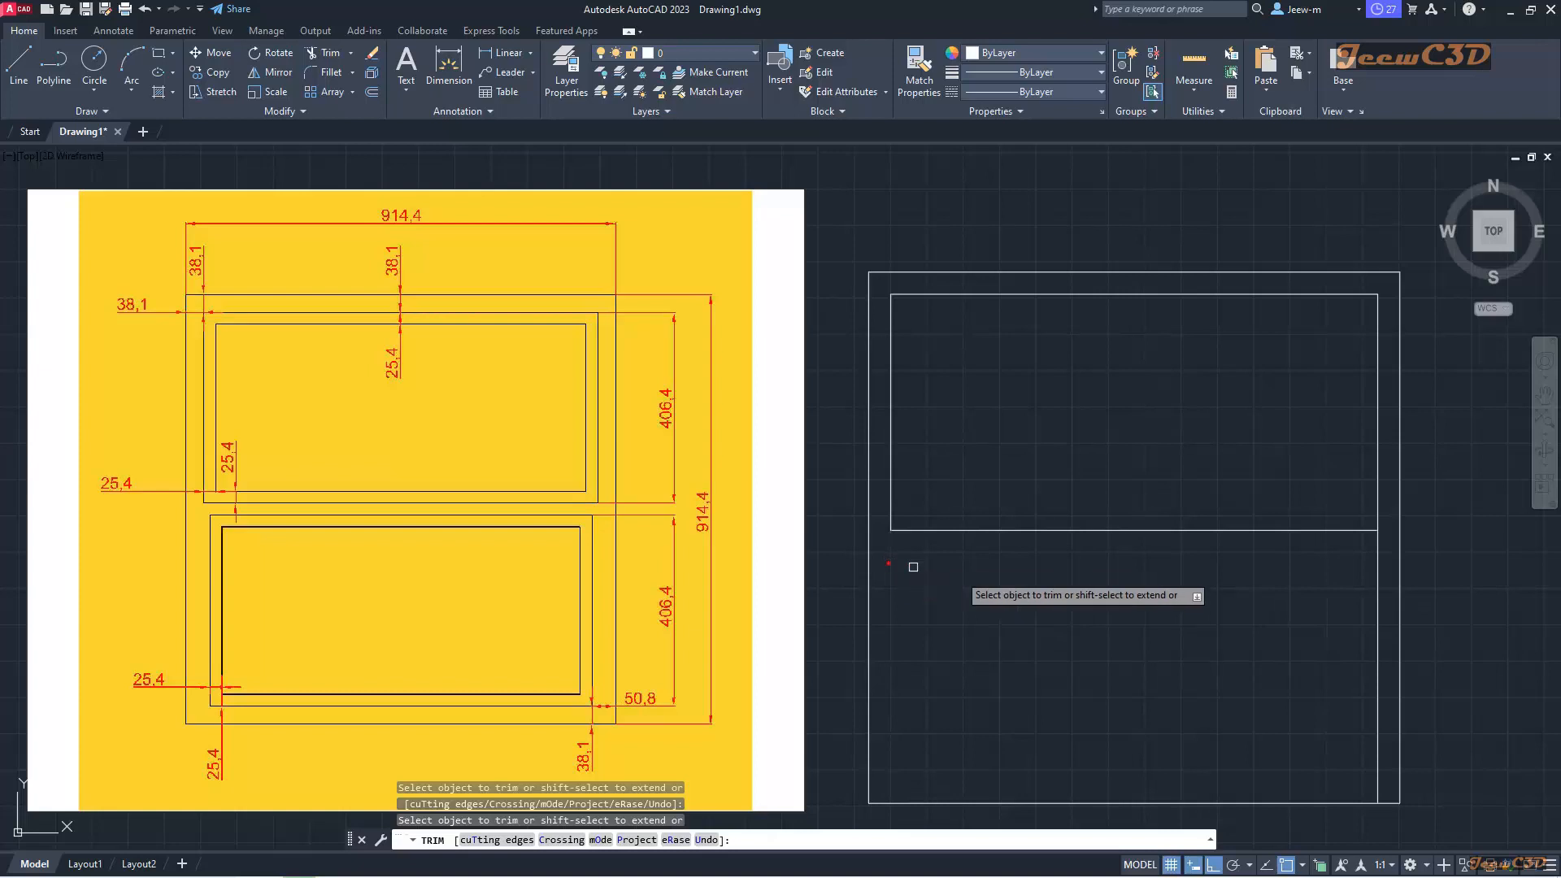
left_click(1376, 609)
key("Escape")
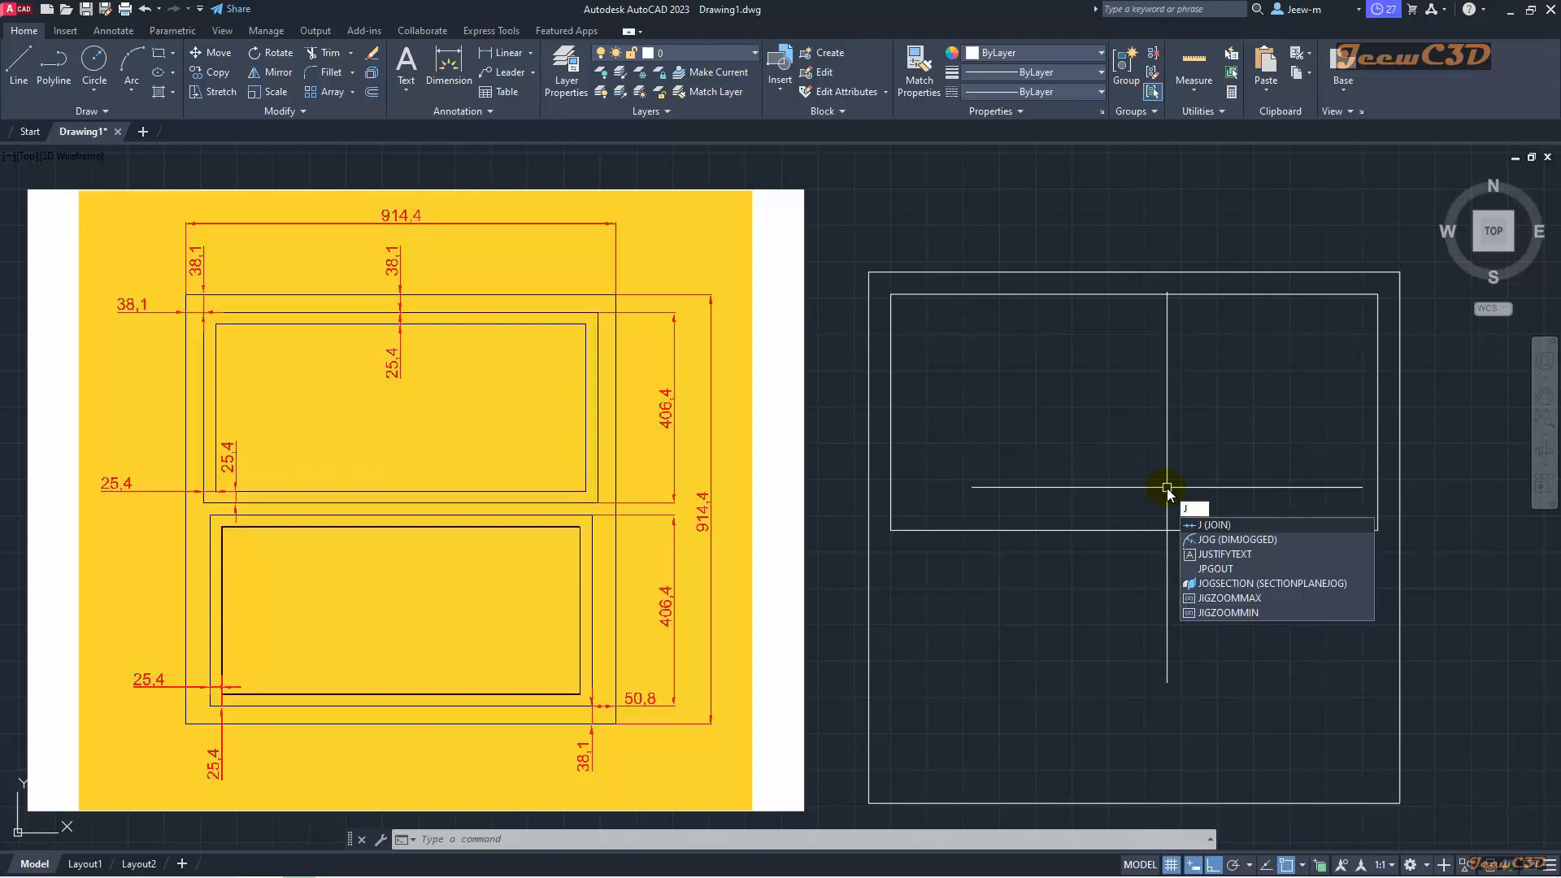
Step: Join the four sides of the upper sash rectangle into a single polyline
key("Return")
left_click(893, 341)
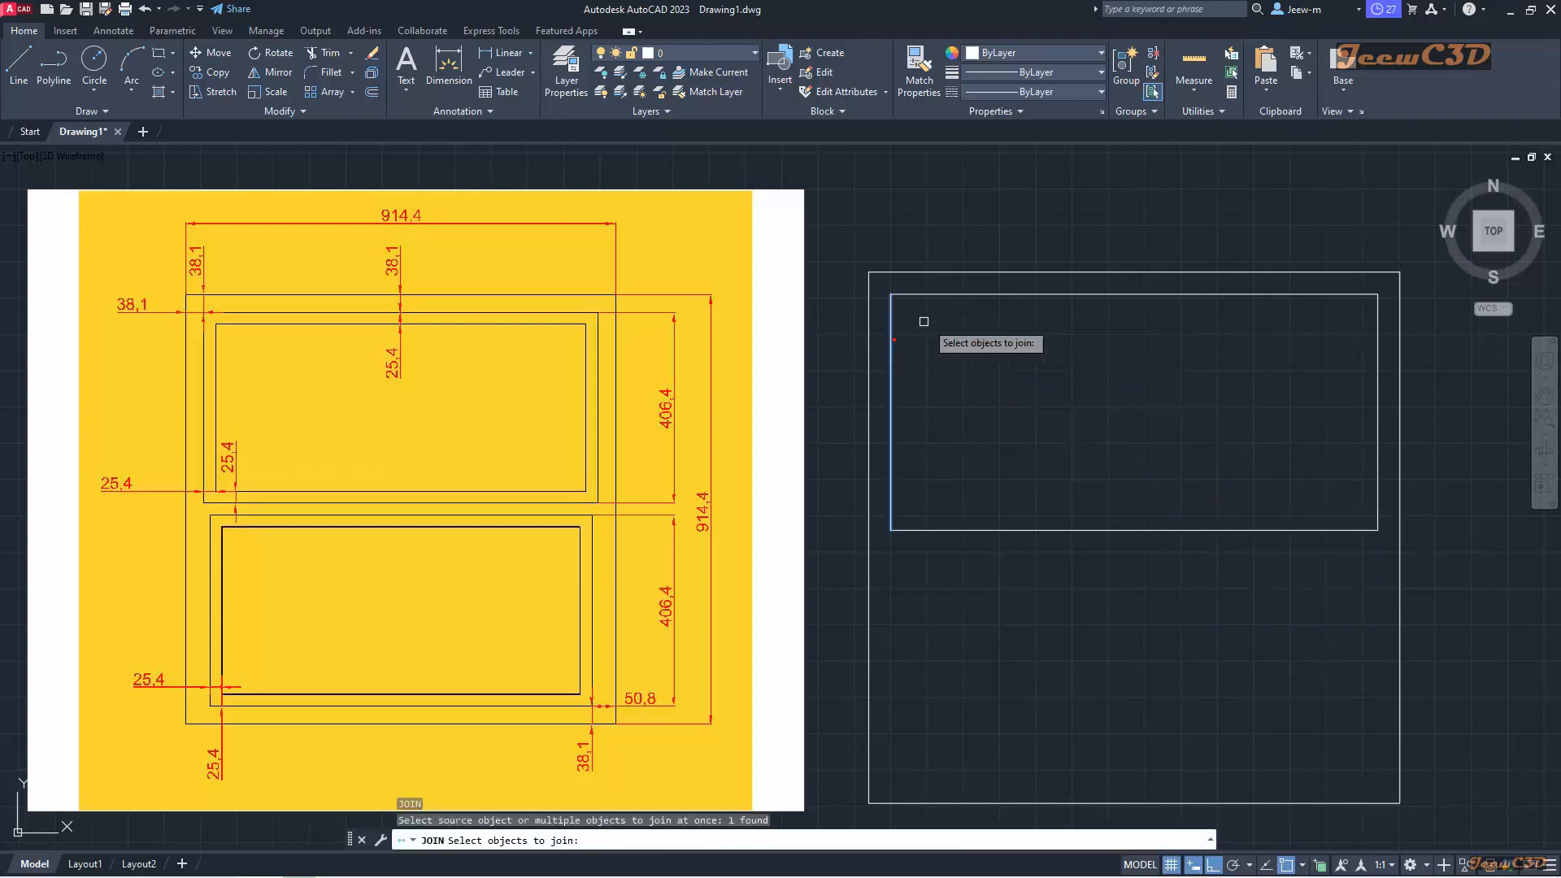
left_click(959, 294)
left_click(992, 530)
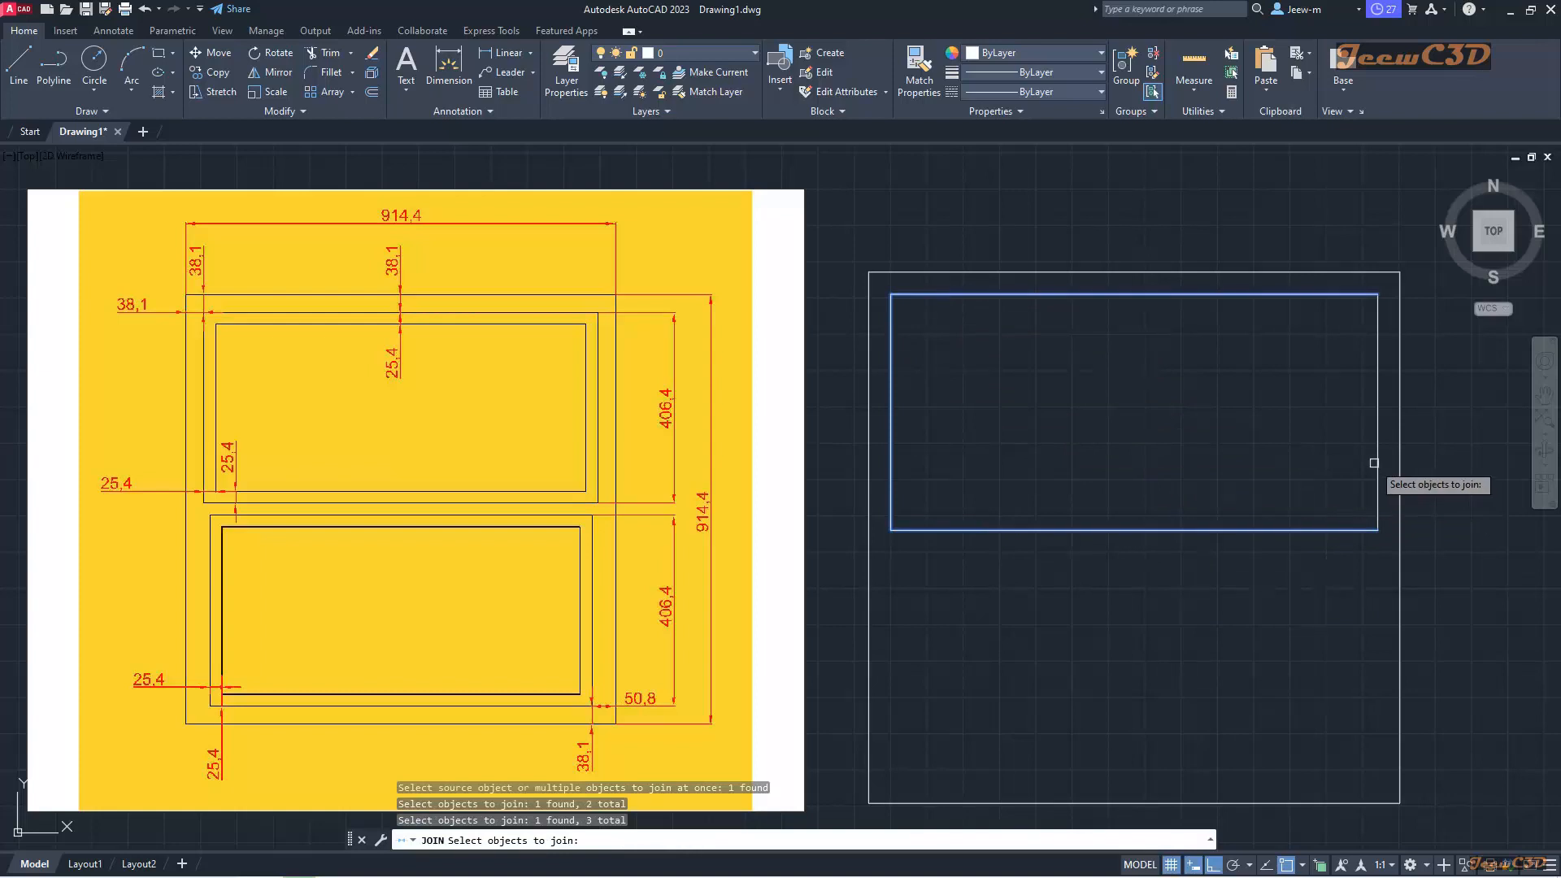
left_click(1375, 460)
key("Return")
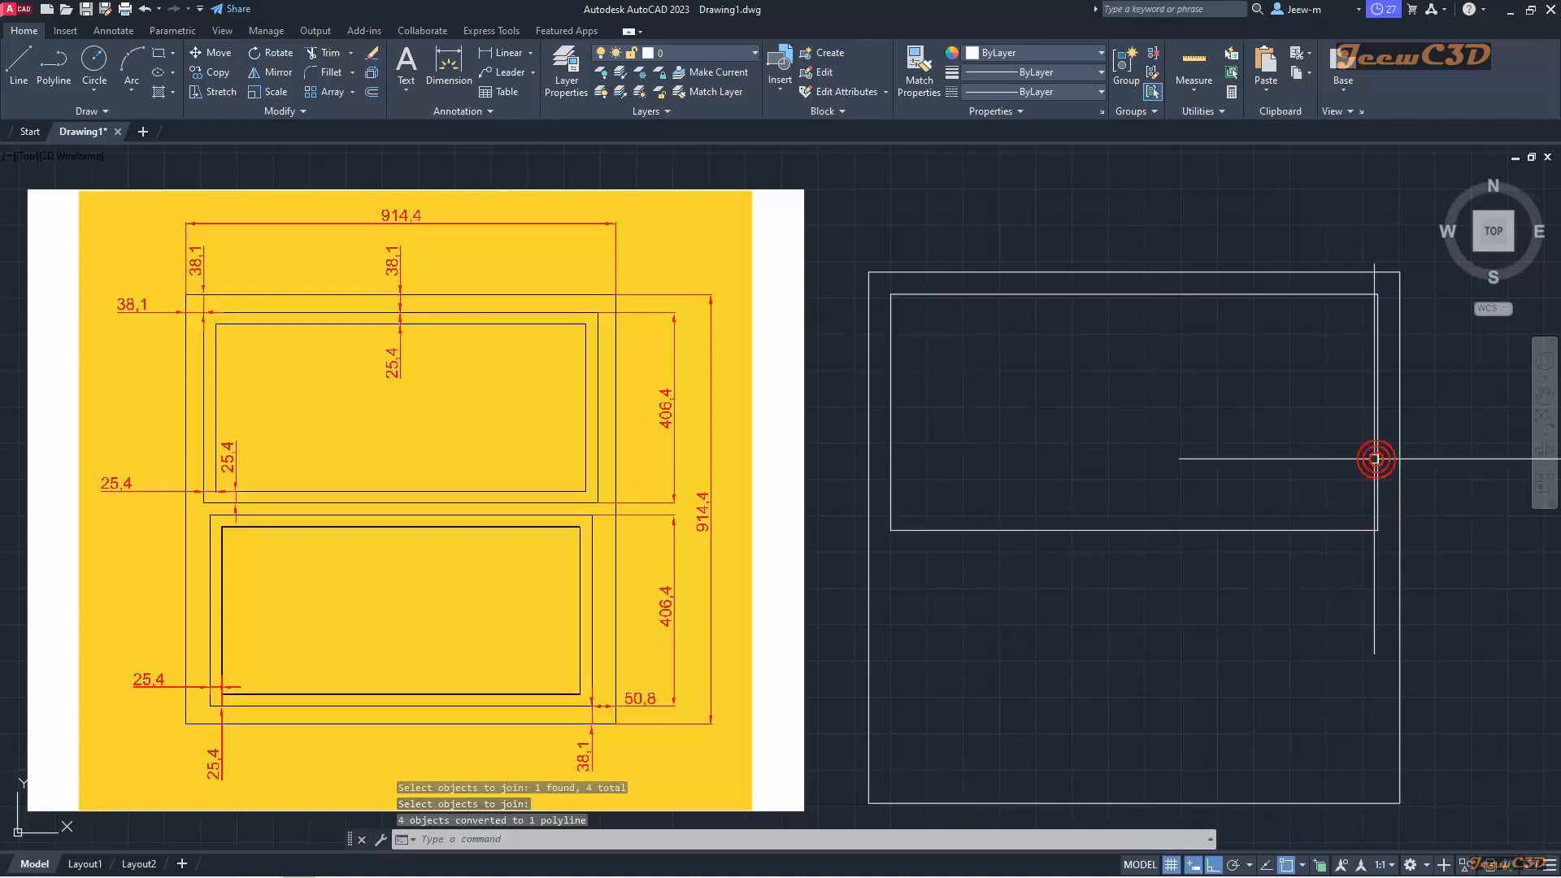
left_click(1266, 530)
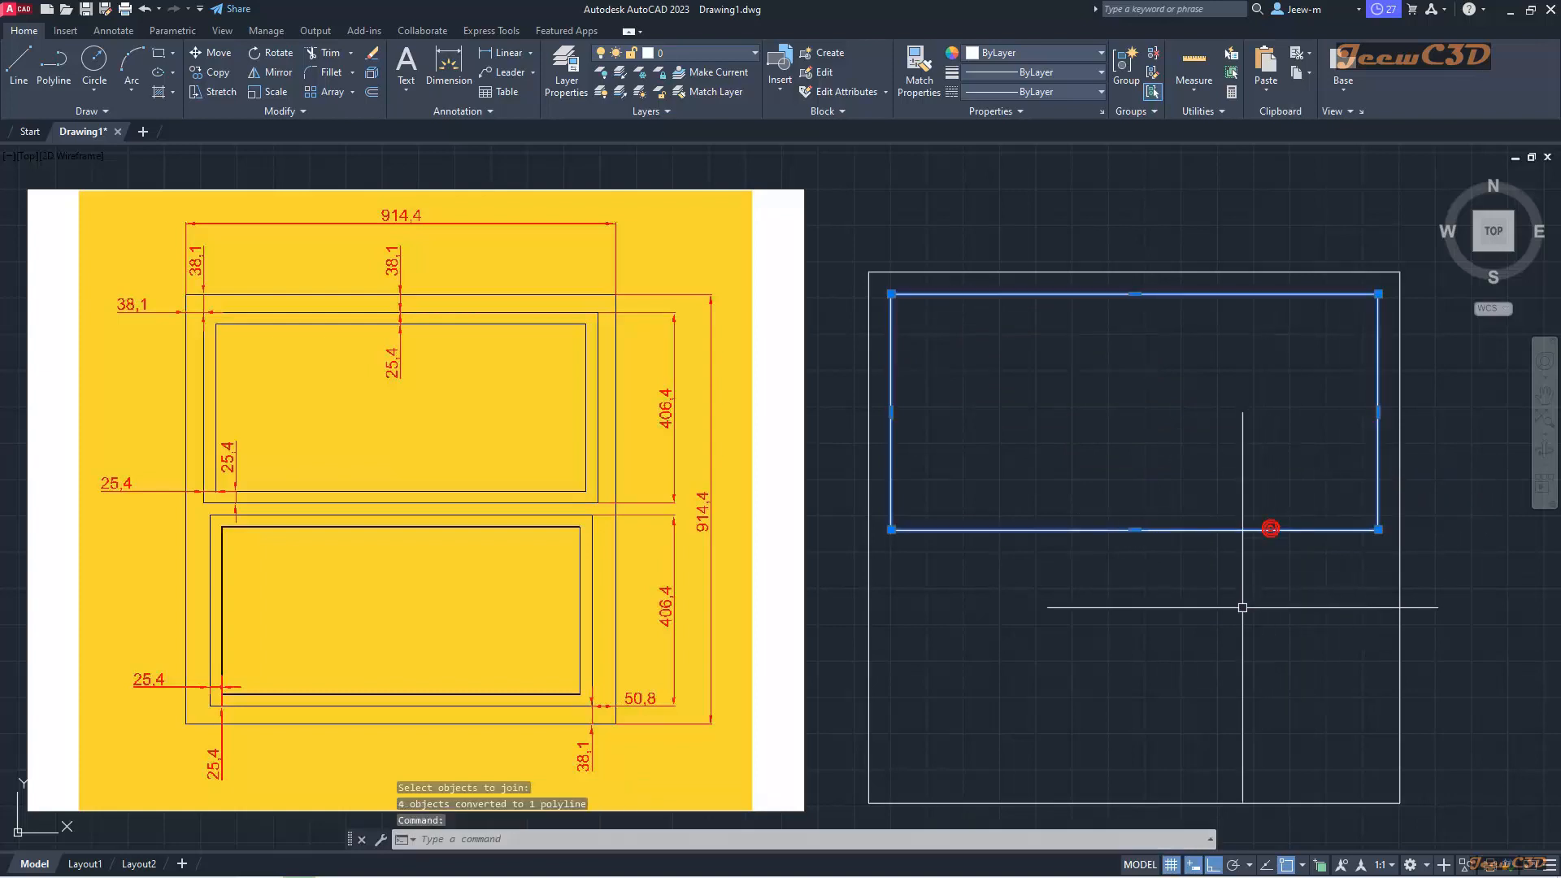
key("Escape")
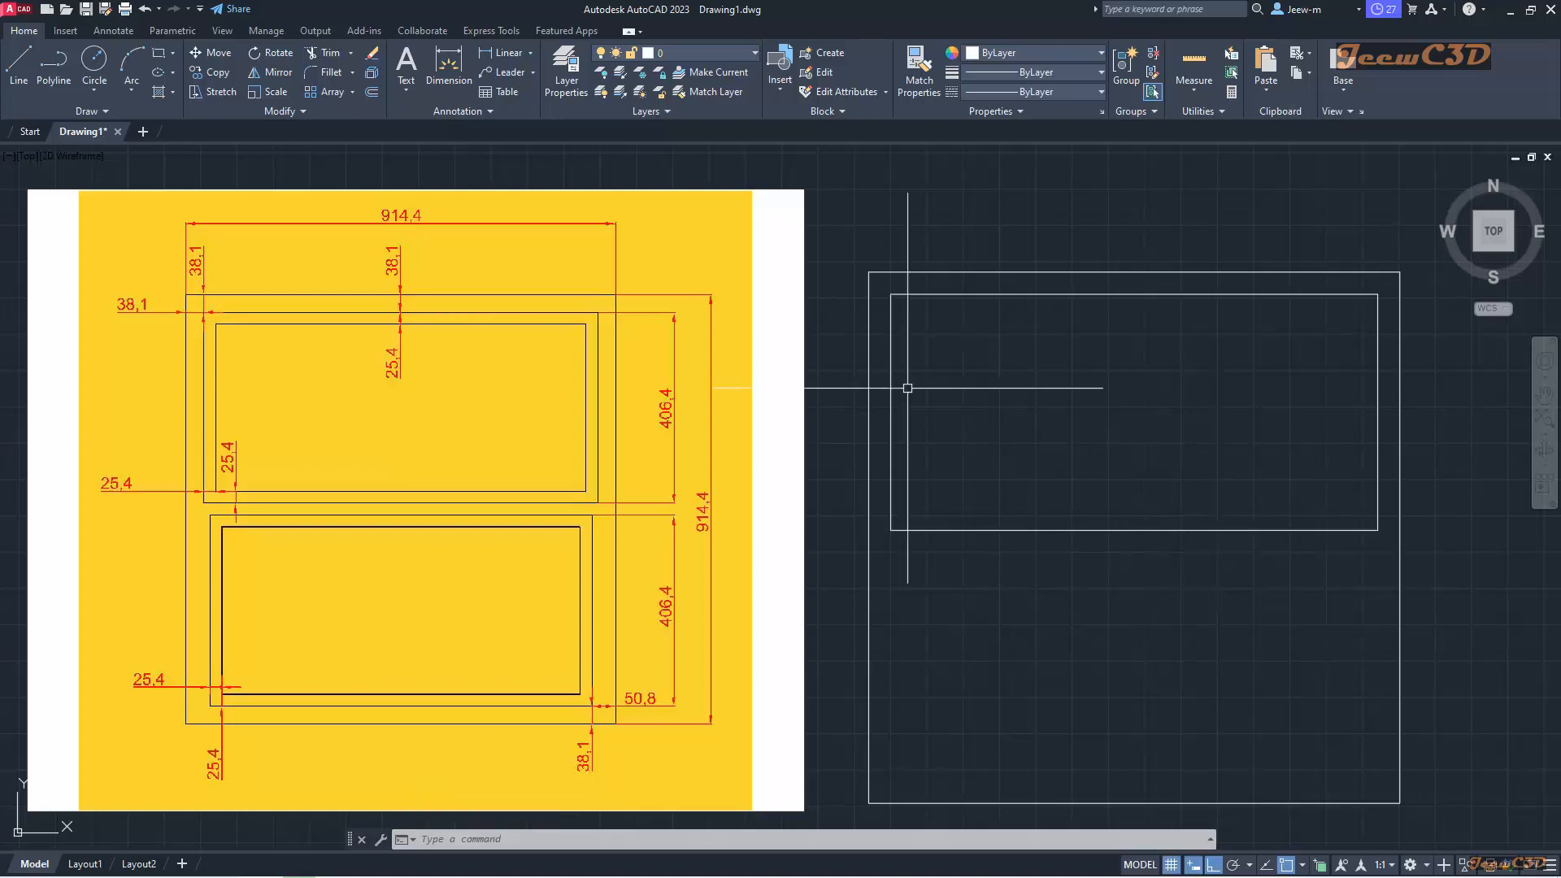
Step: Offset the joined upper sash rectangle inward by 25.4
left_click(373, 95)
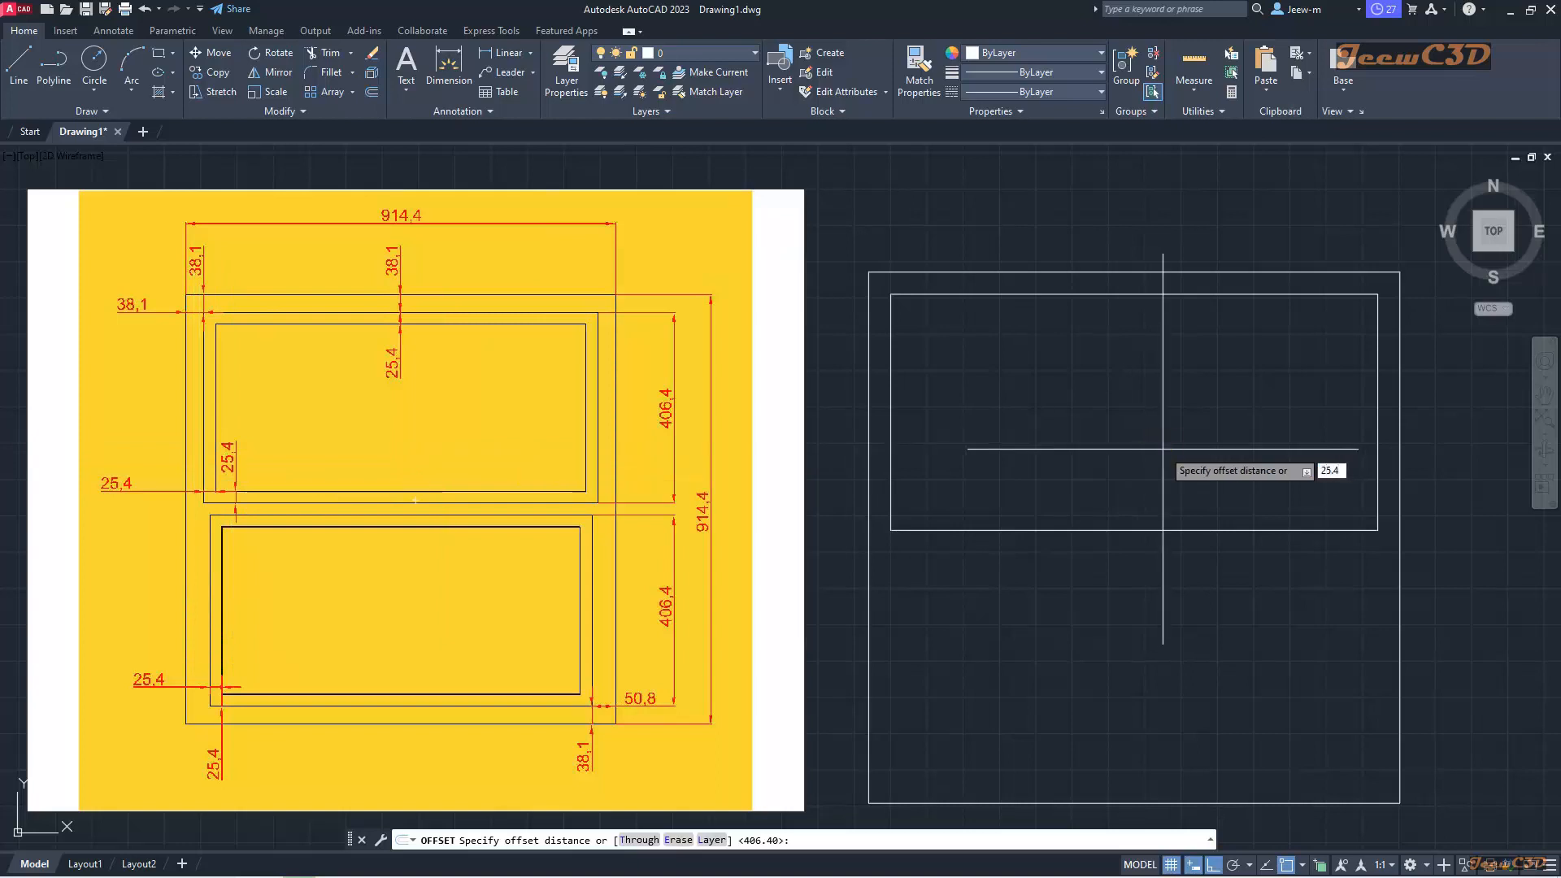
key("Return")
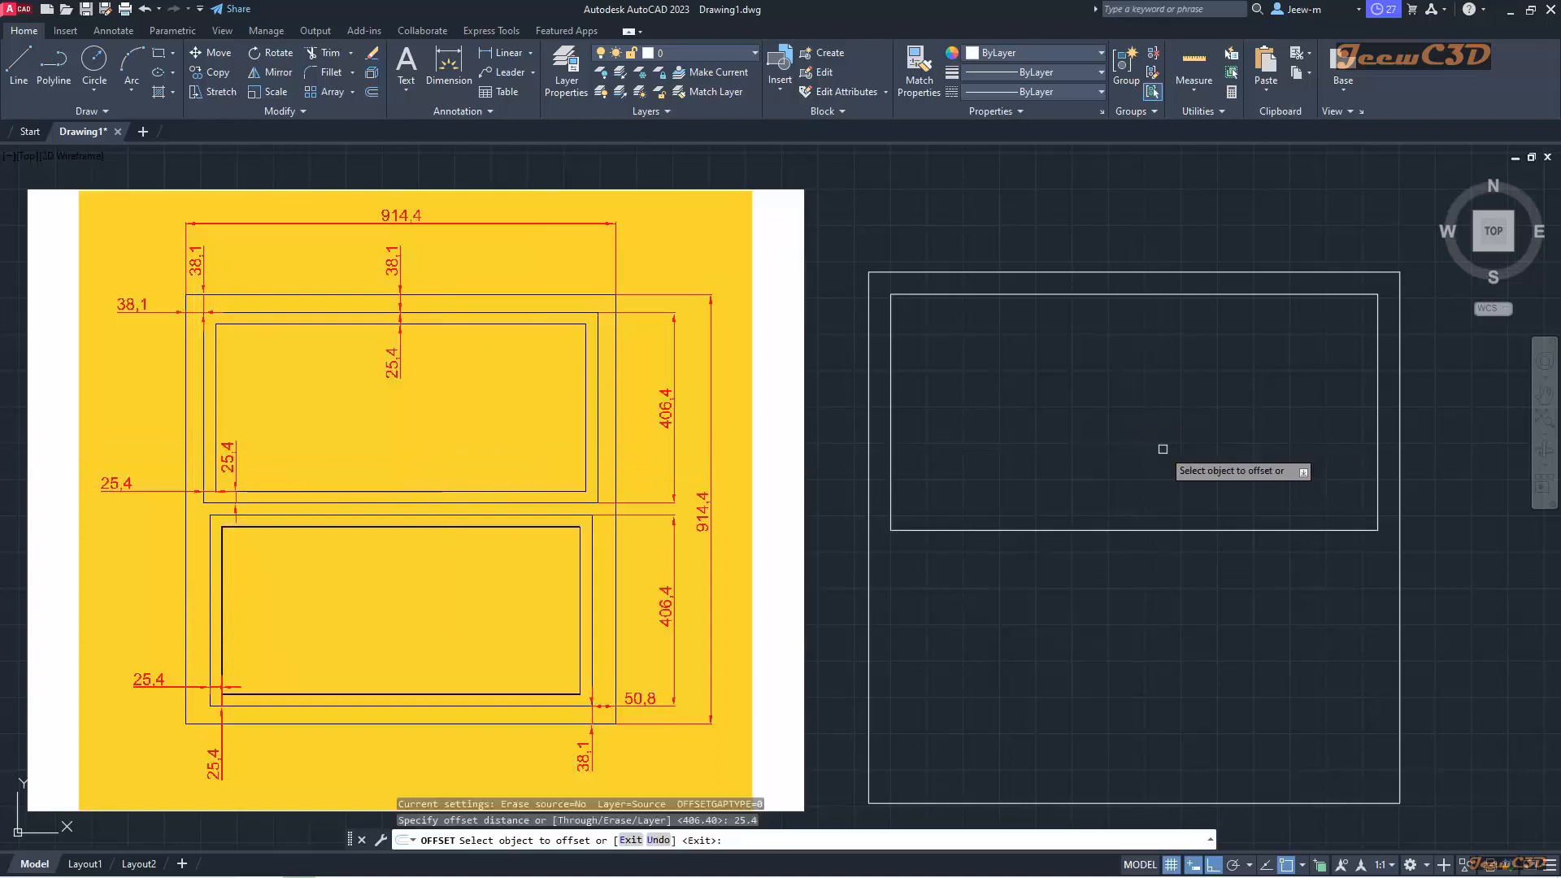
left_click(1126, 529)
left_click(1120, 464)
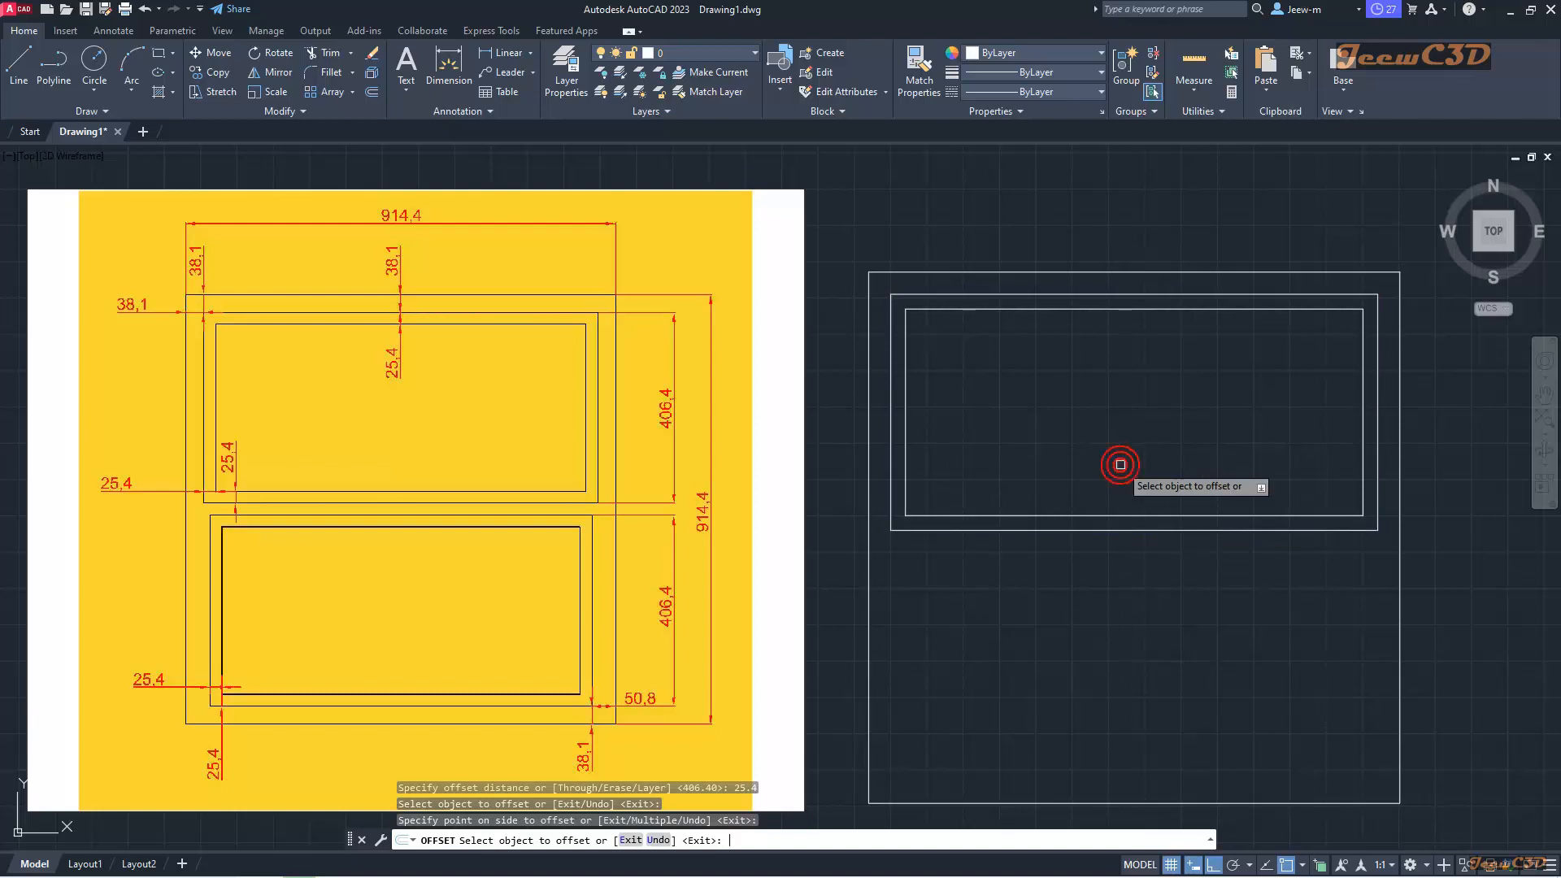
key("Return")
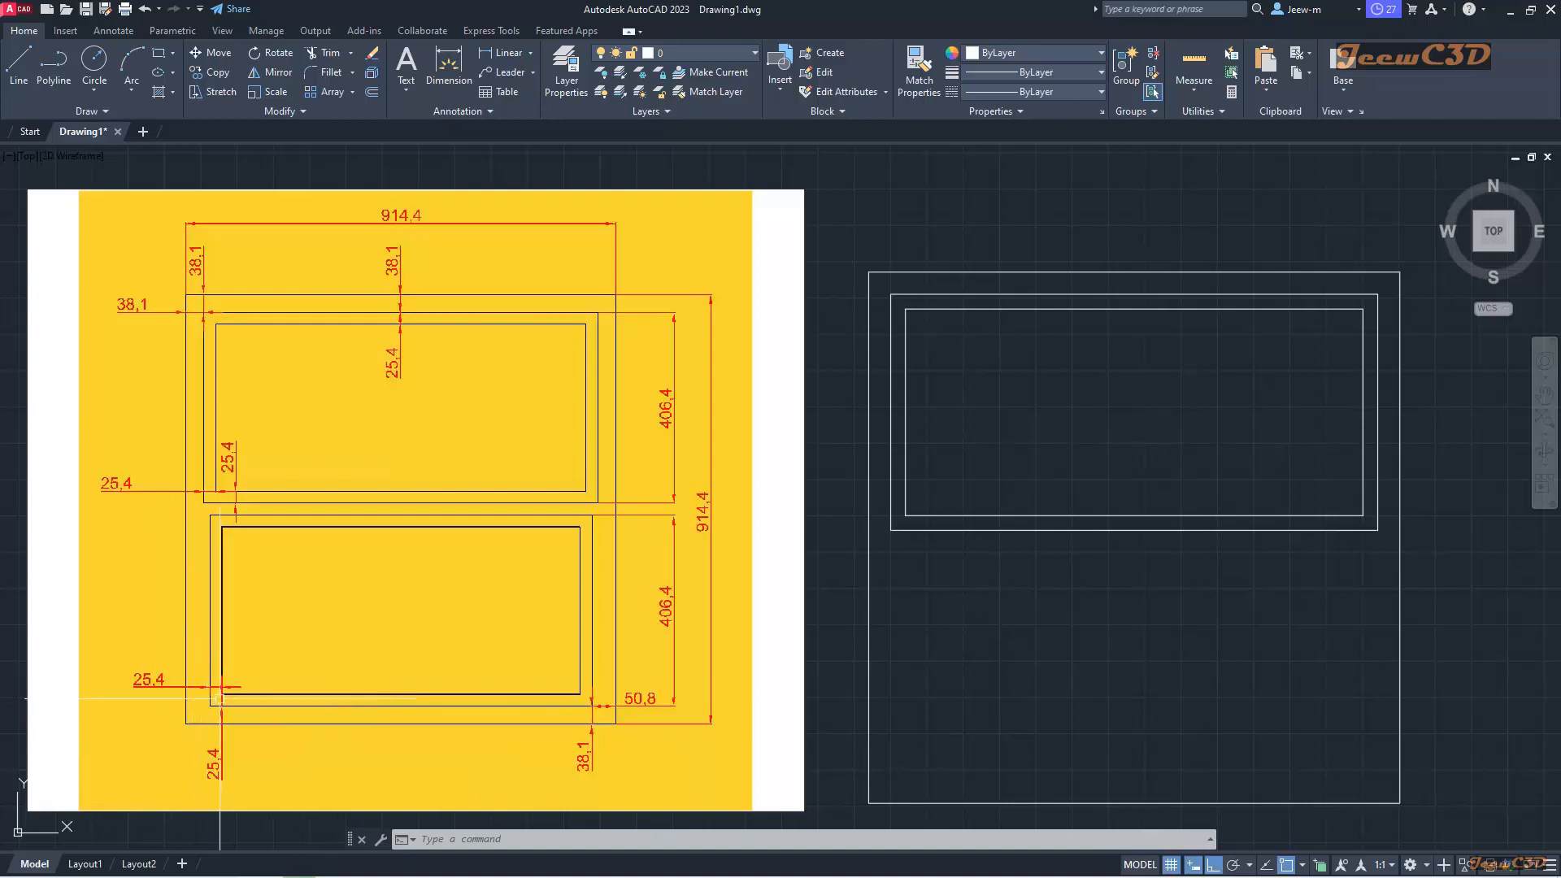
Step: Offset the outer square's right edge inward by 50.8 for the lower sash
middle_click_drag(1024, 662, 1018, 647)
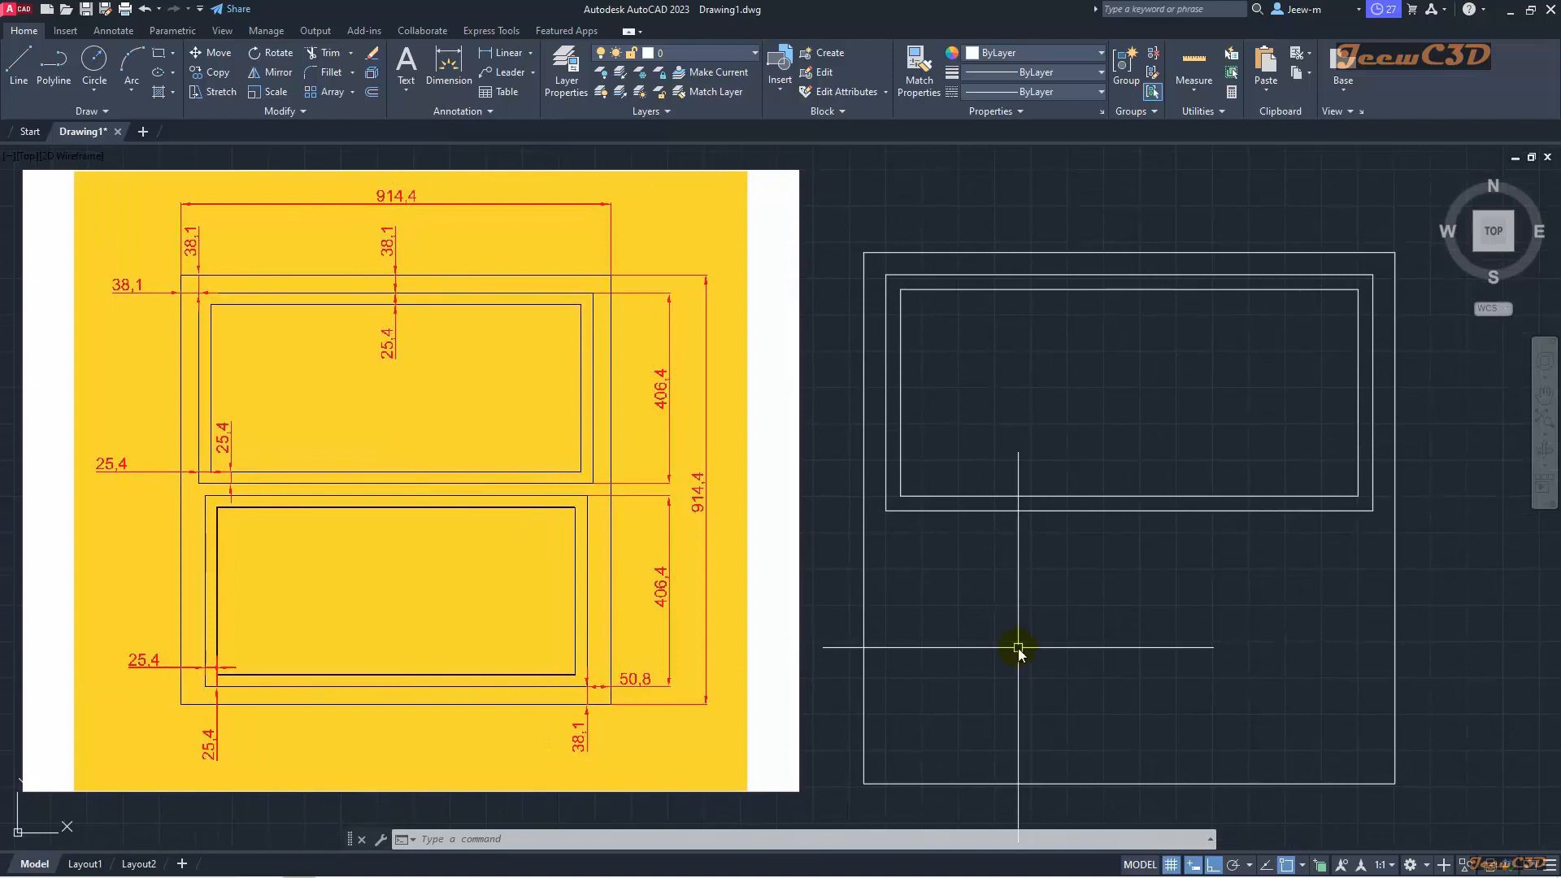
type("o")
key("Return")
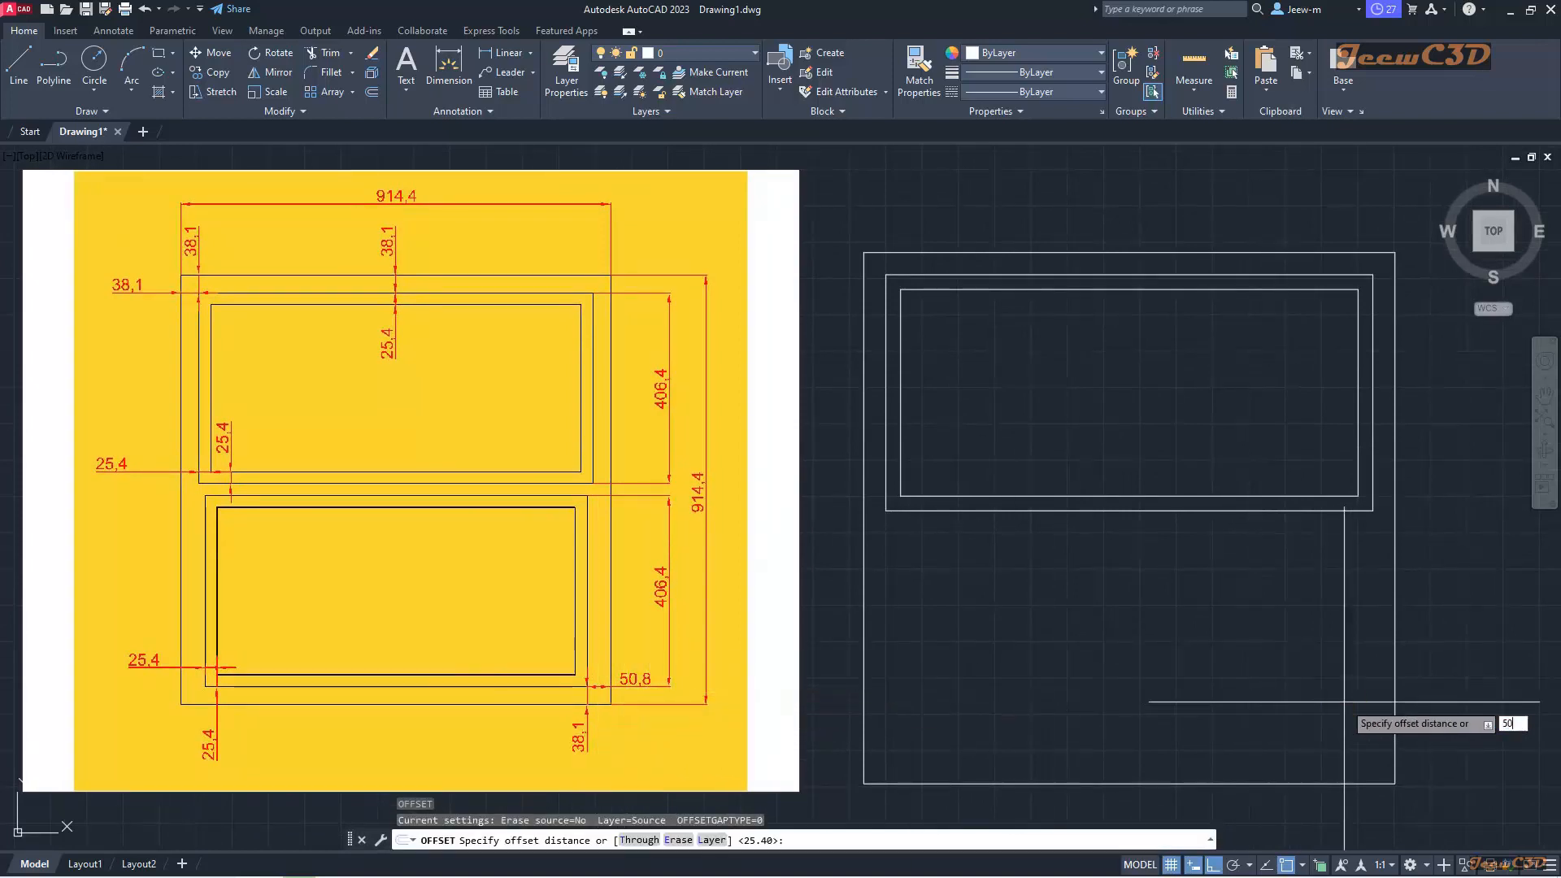
key("Return")
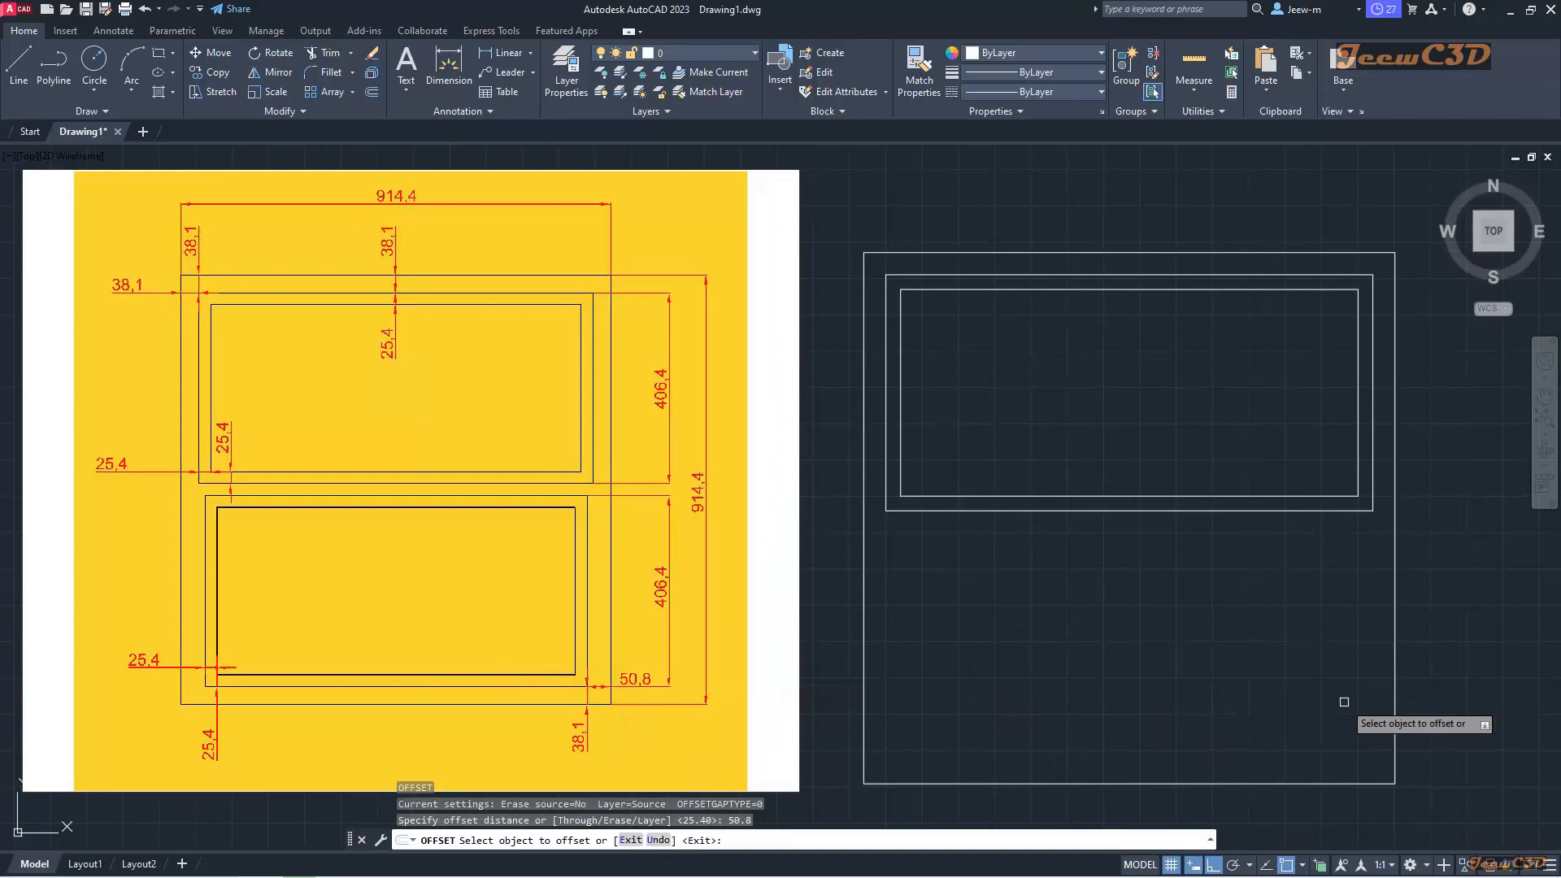
left_click(1394, 672)
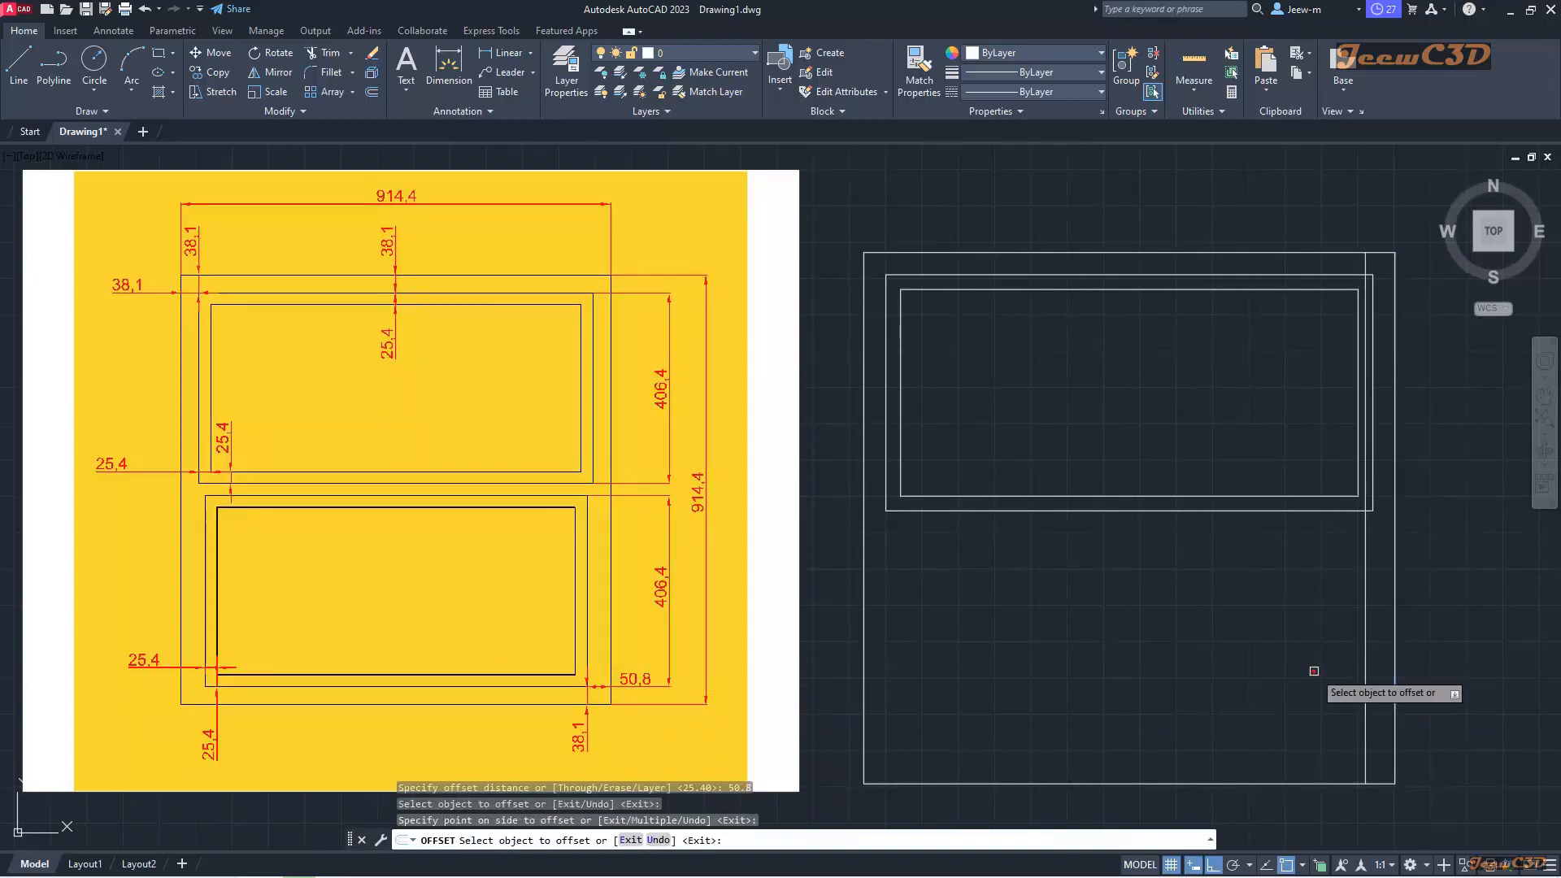
right_click(1313, 671)
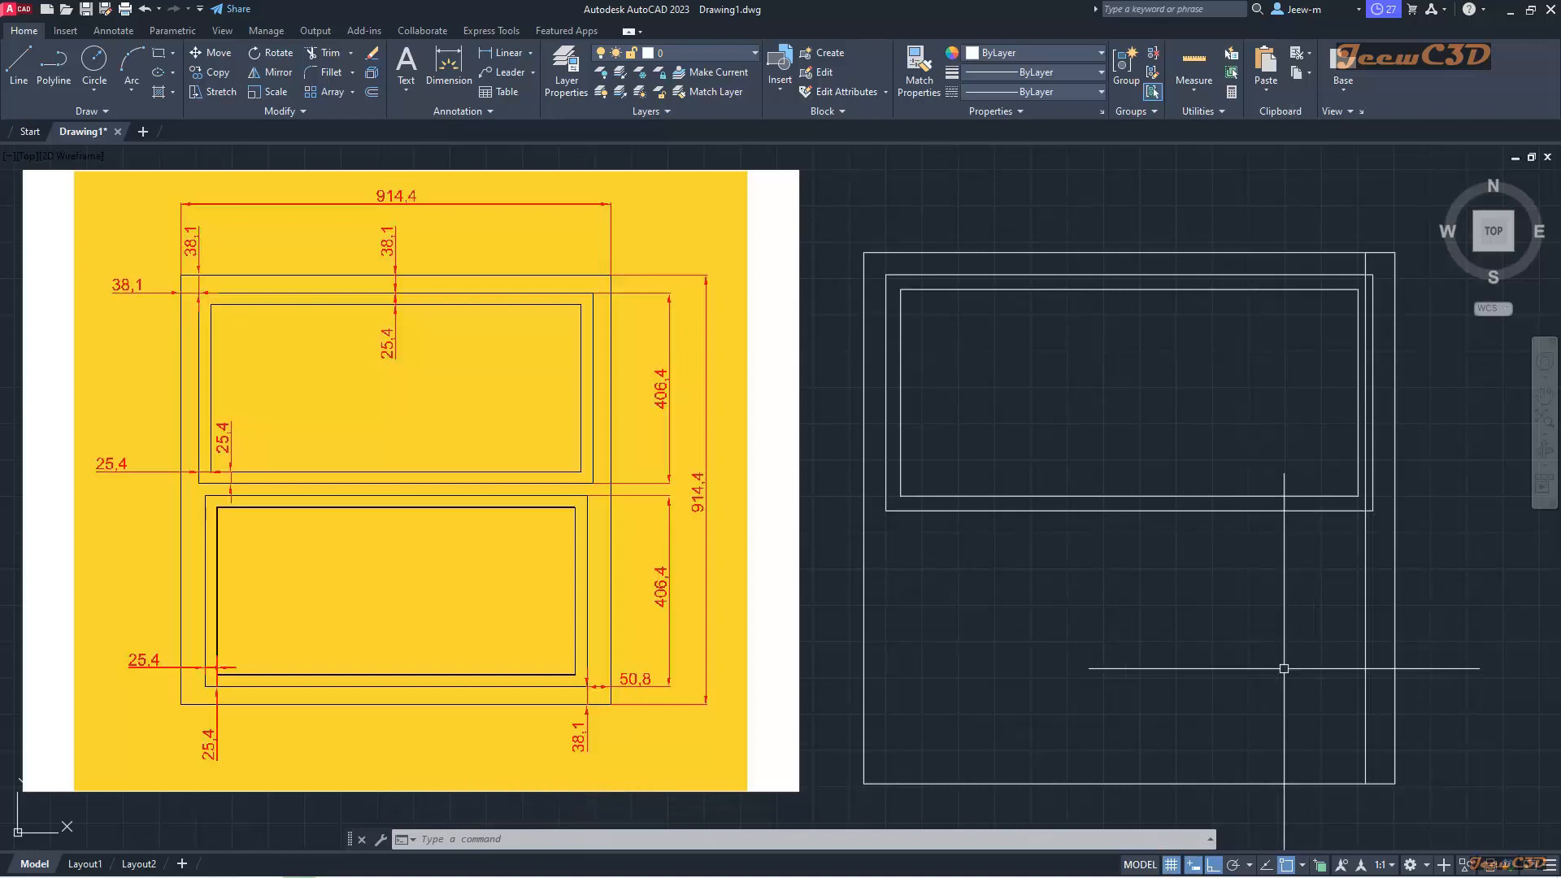
Step: Offset the outer square's left edge inward by the same 50.8 distance
right_click(1284, 669)
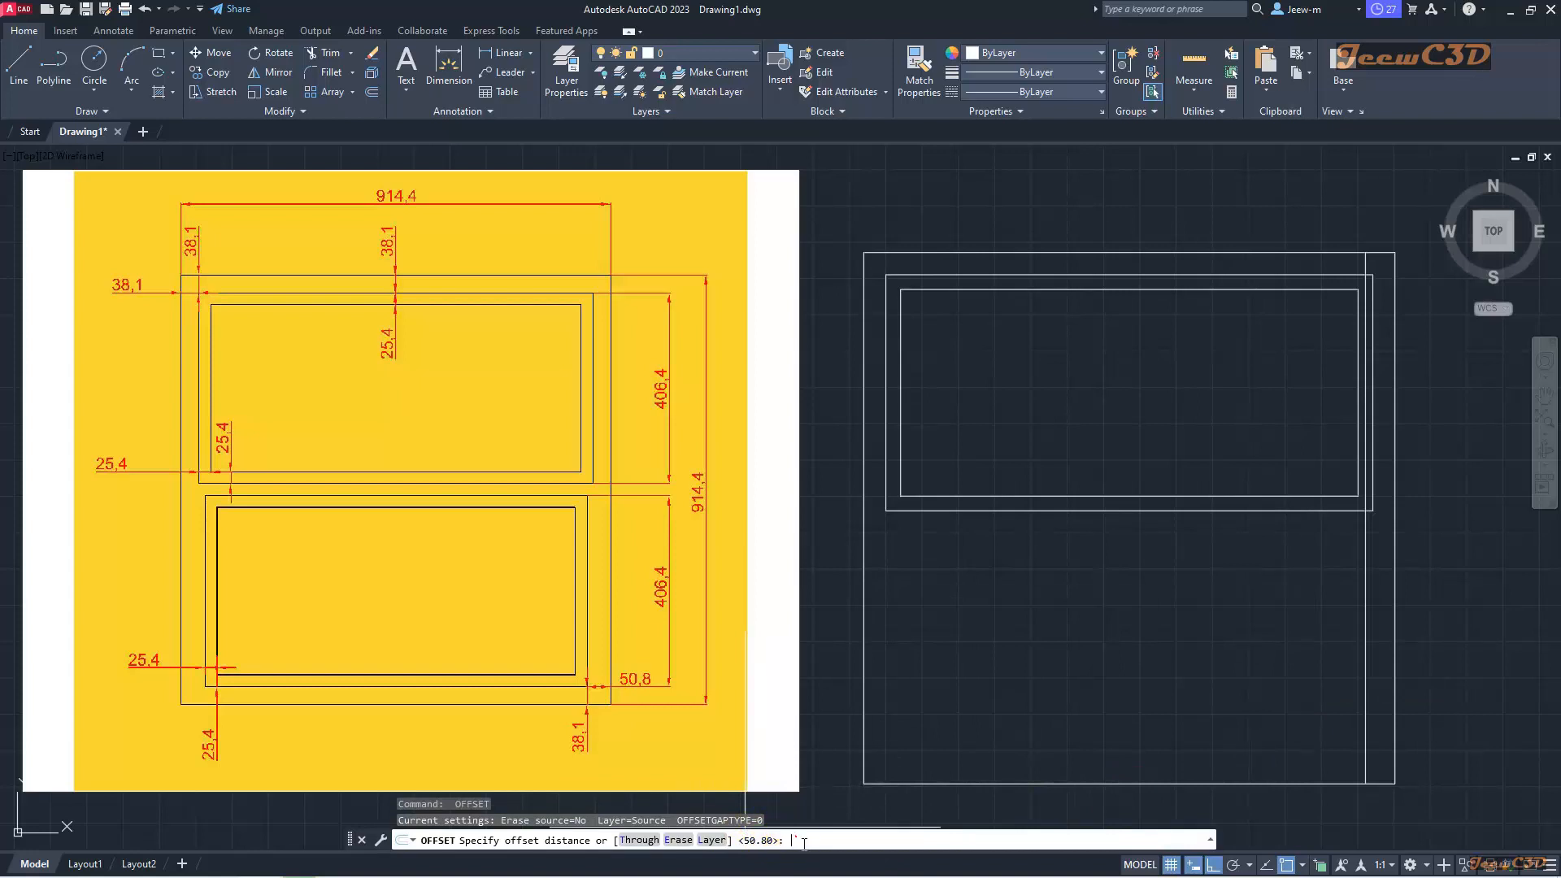
key("Return")
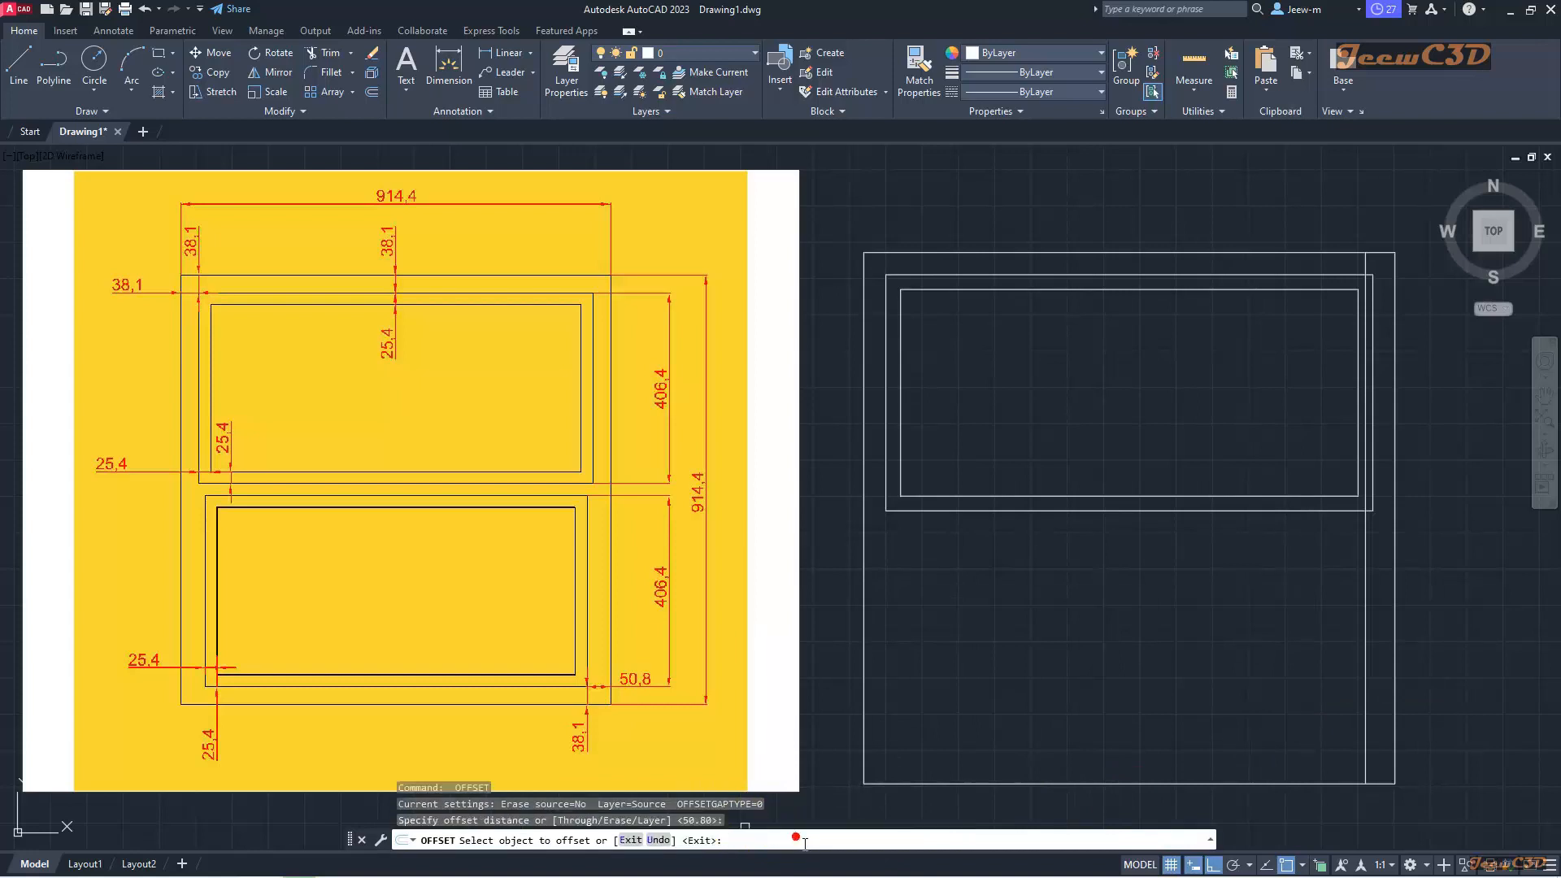
left_click(864, 719)
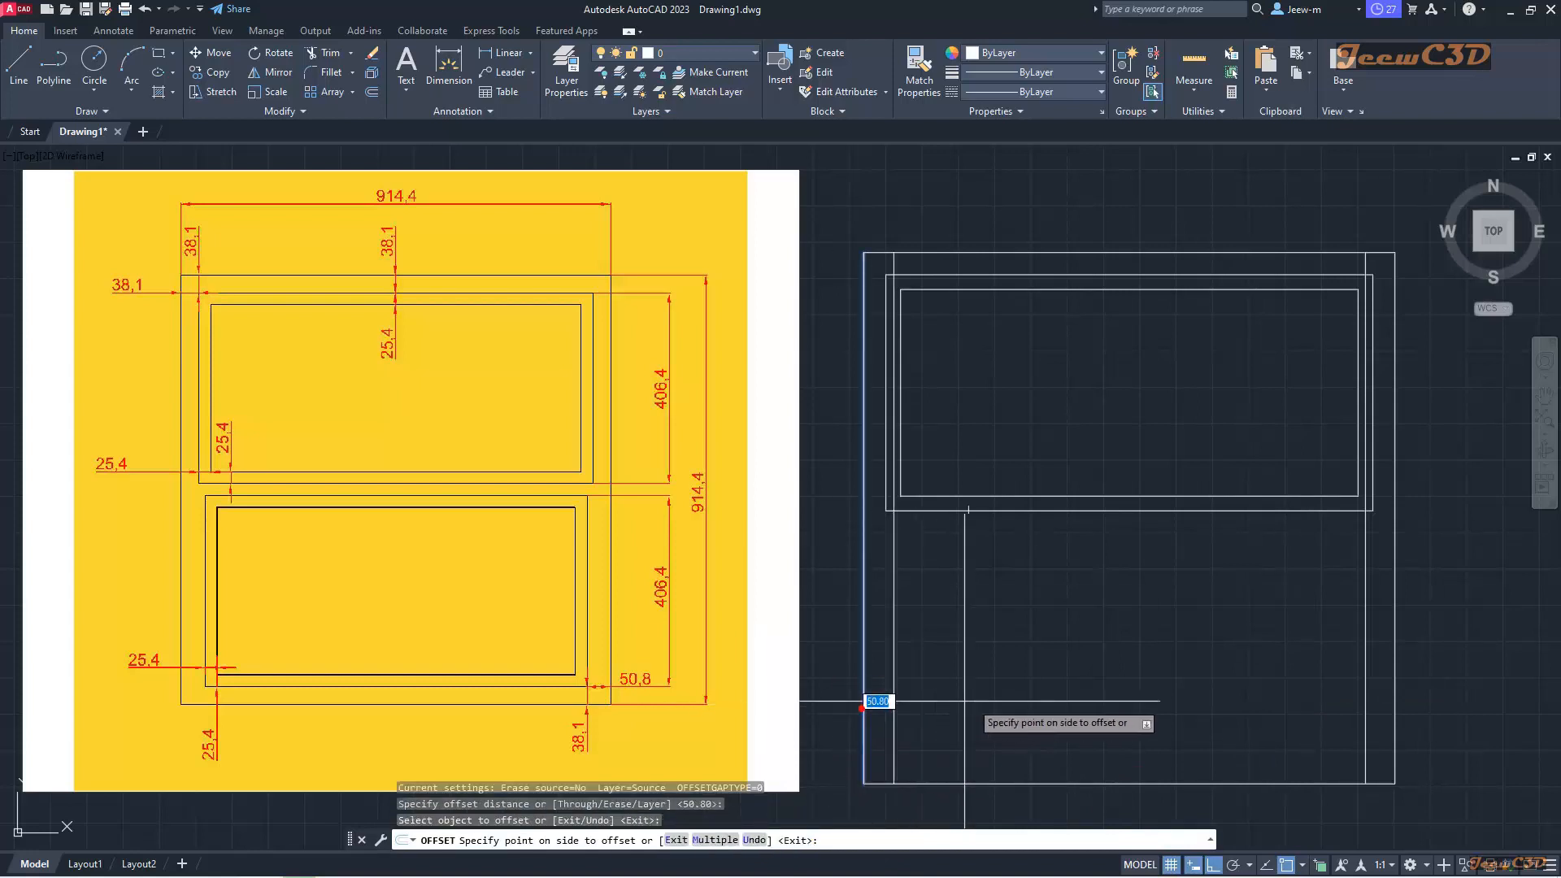
left_click(965, 701)
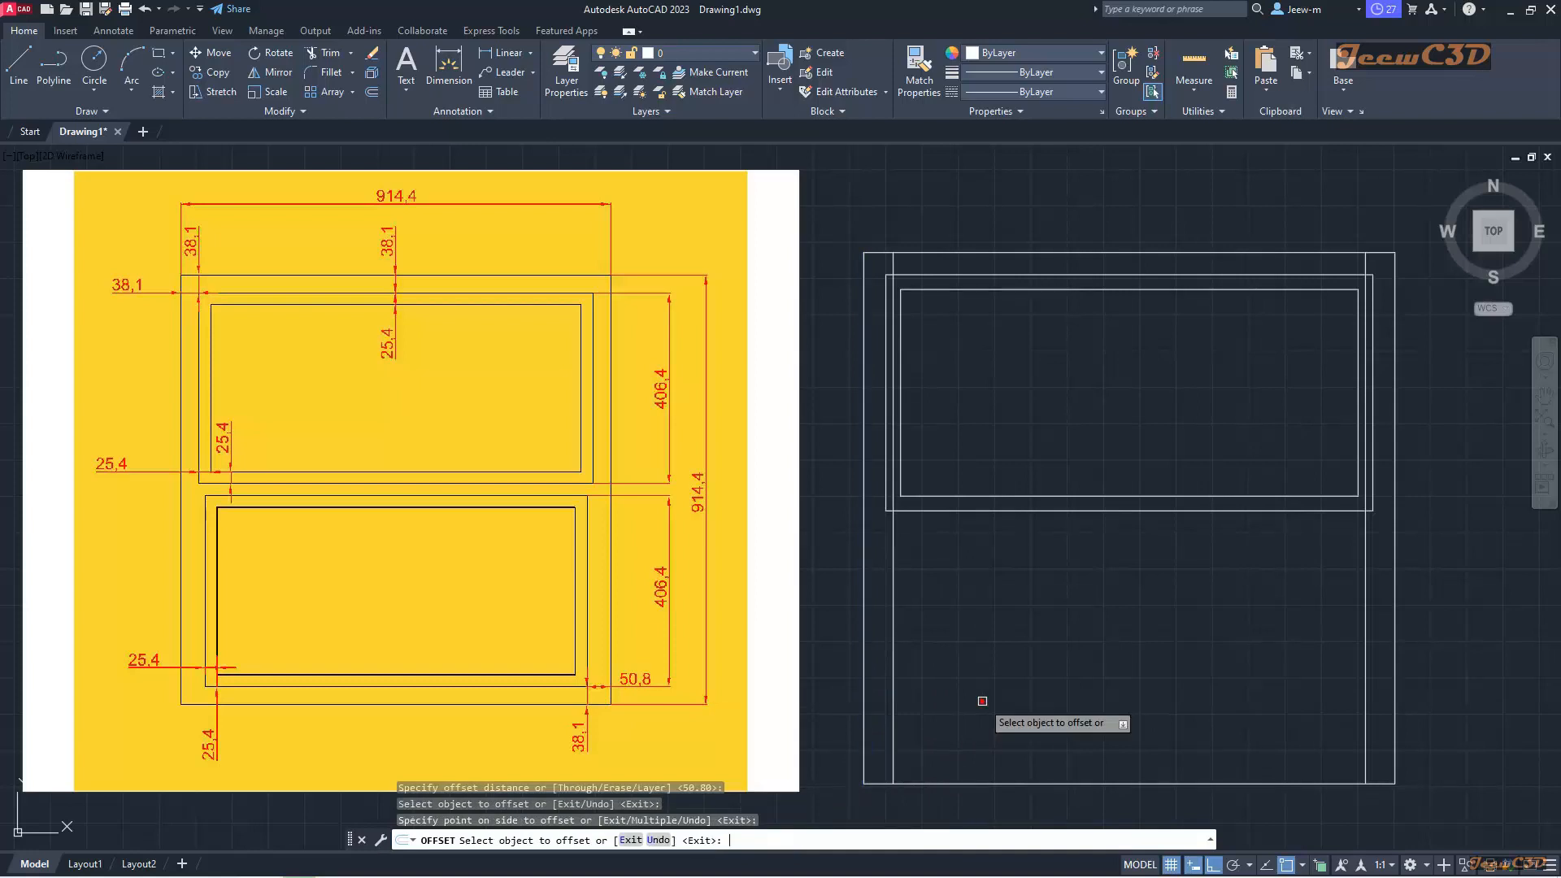
right_click(982, 701)
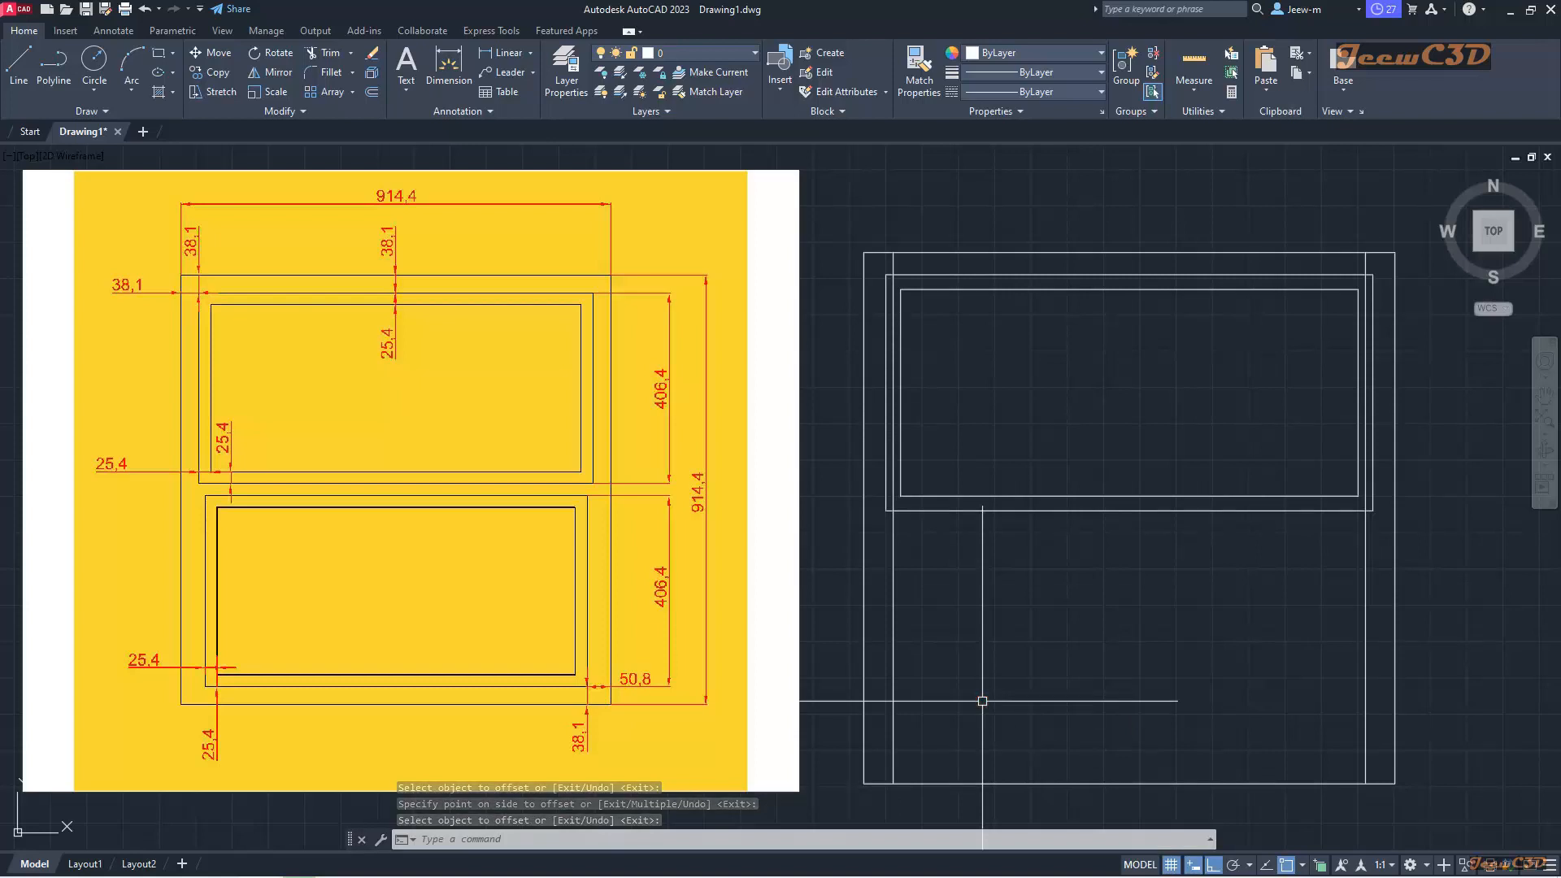
Step: Offset the outer square's bottom edge upward by 38.1 to form the lower sash's bottom edge
key("Return")
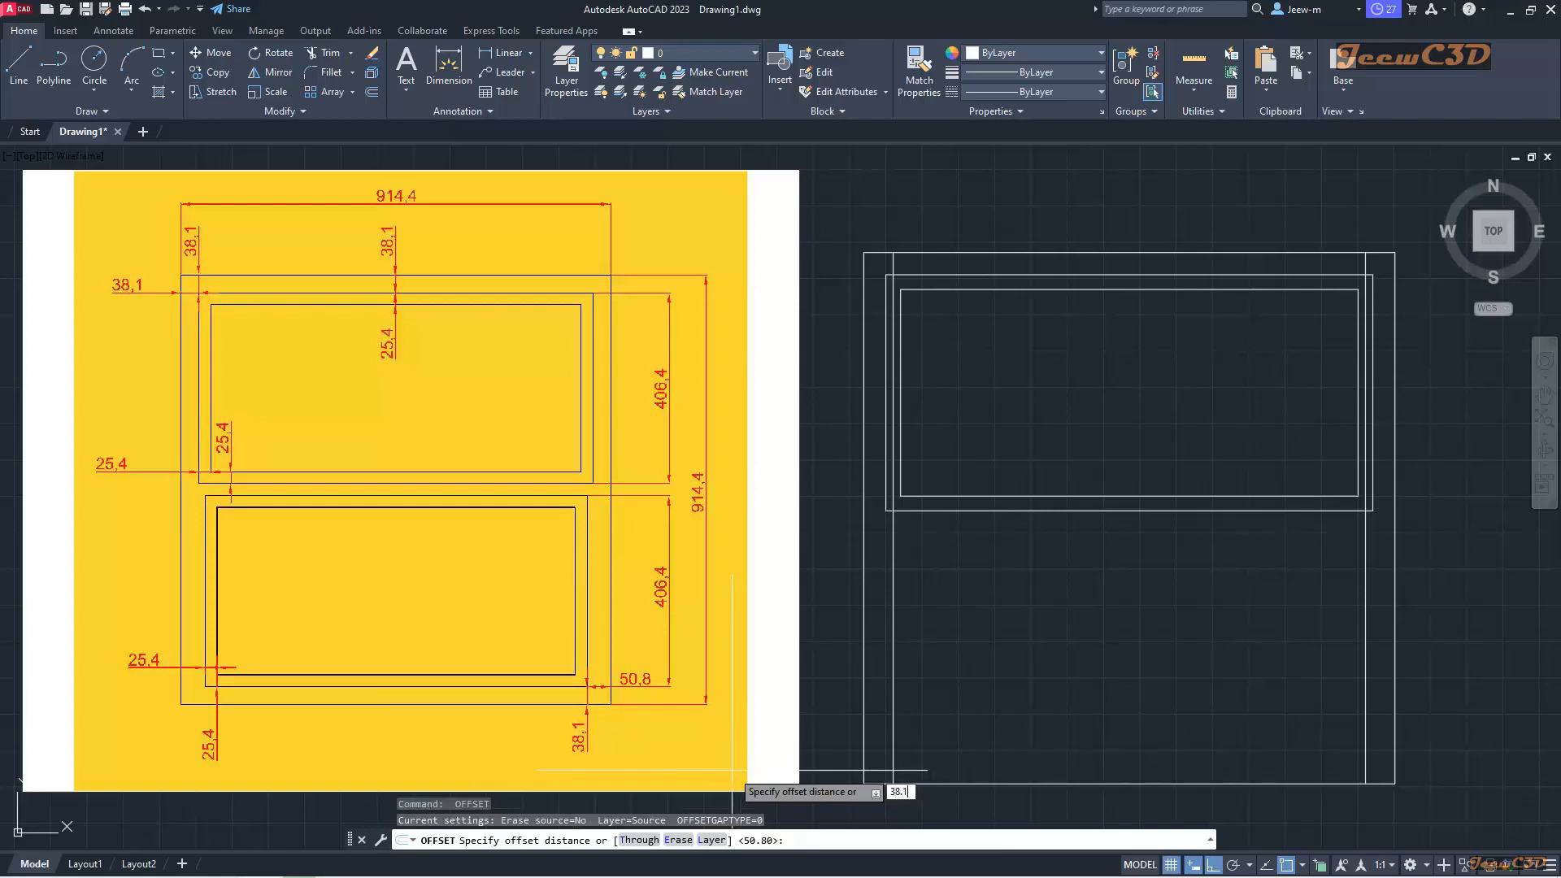
key("Return")
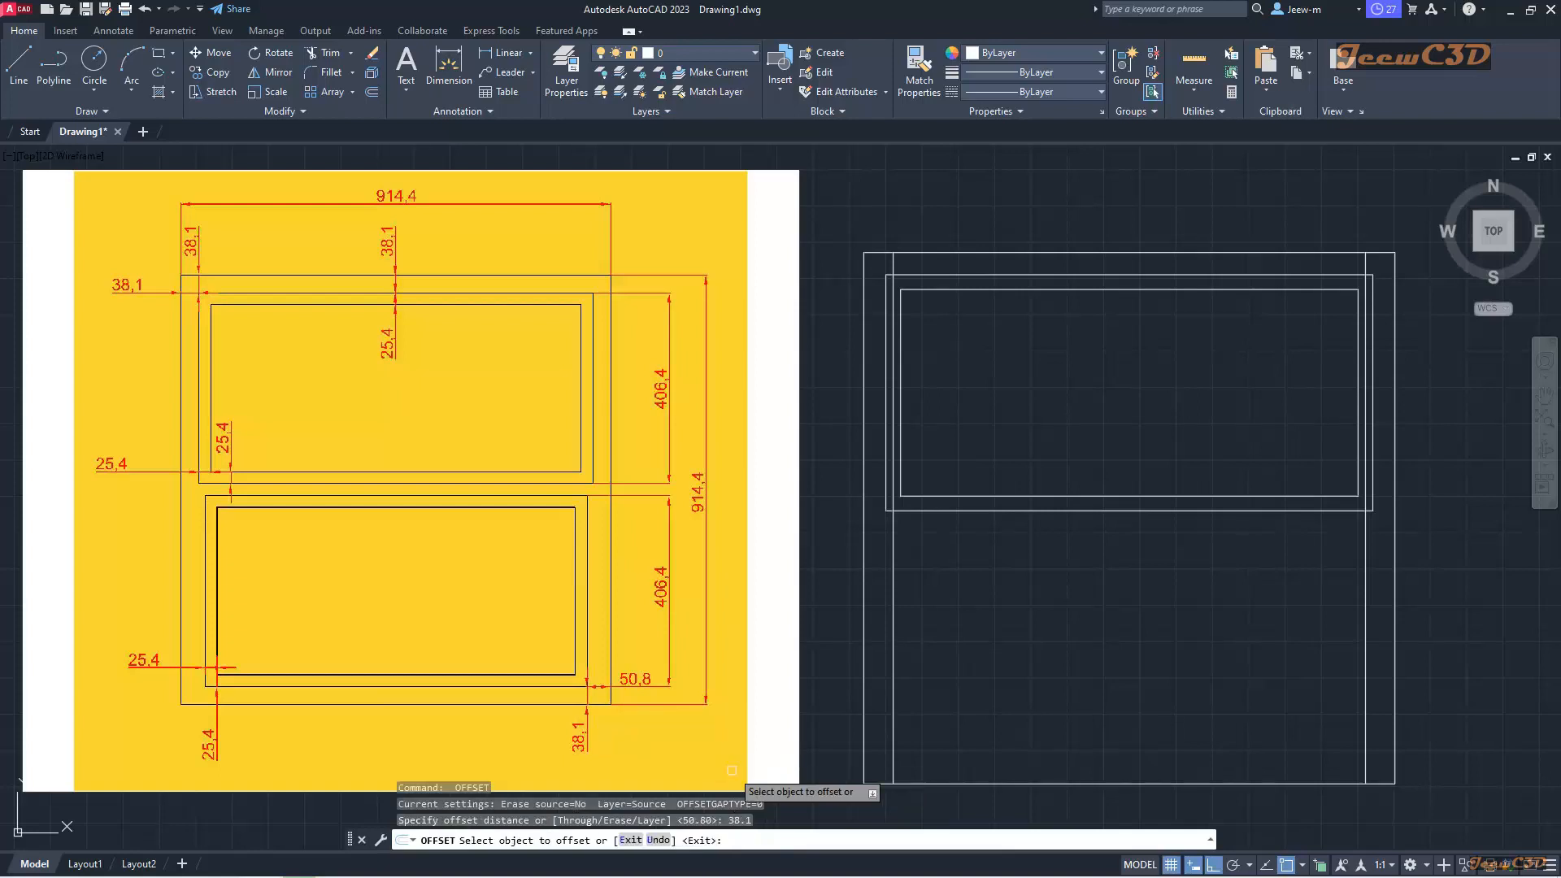
left_click(969, 783)
left_click(981, 703)
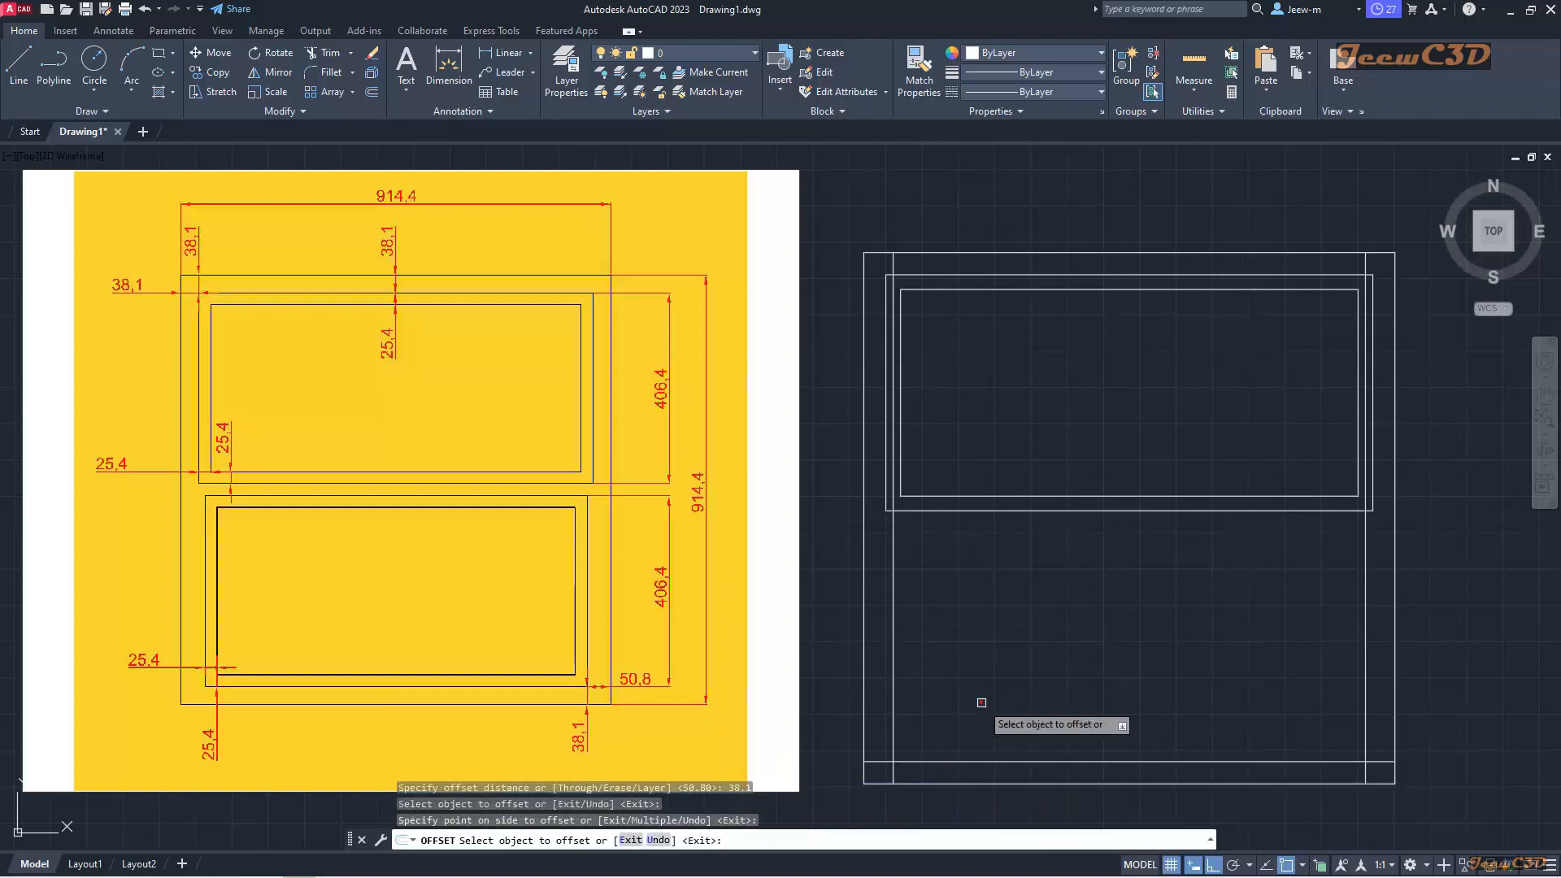
key("Return")
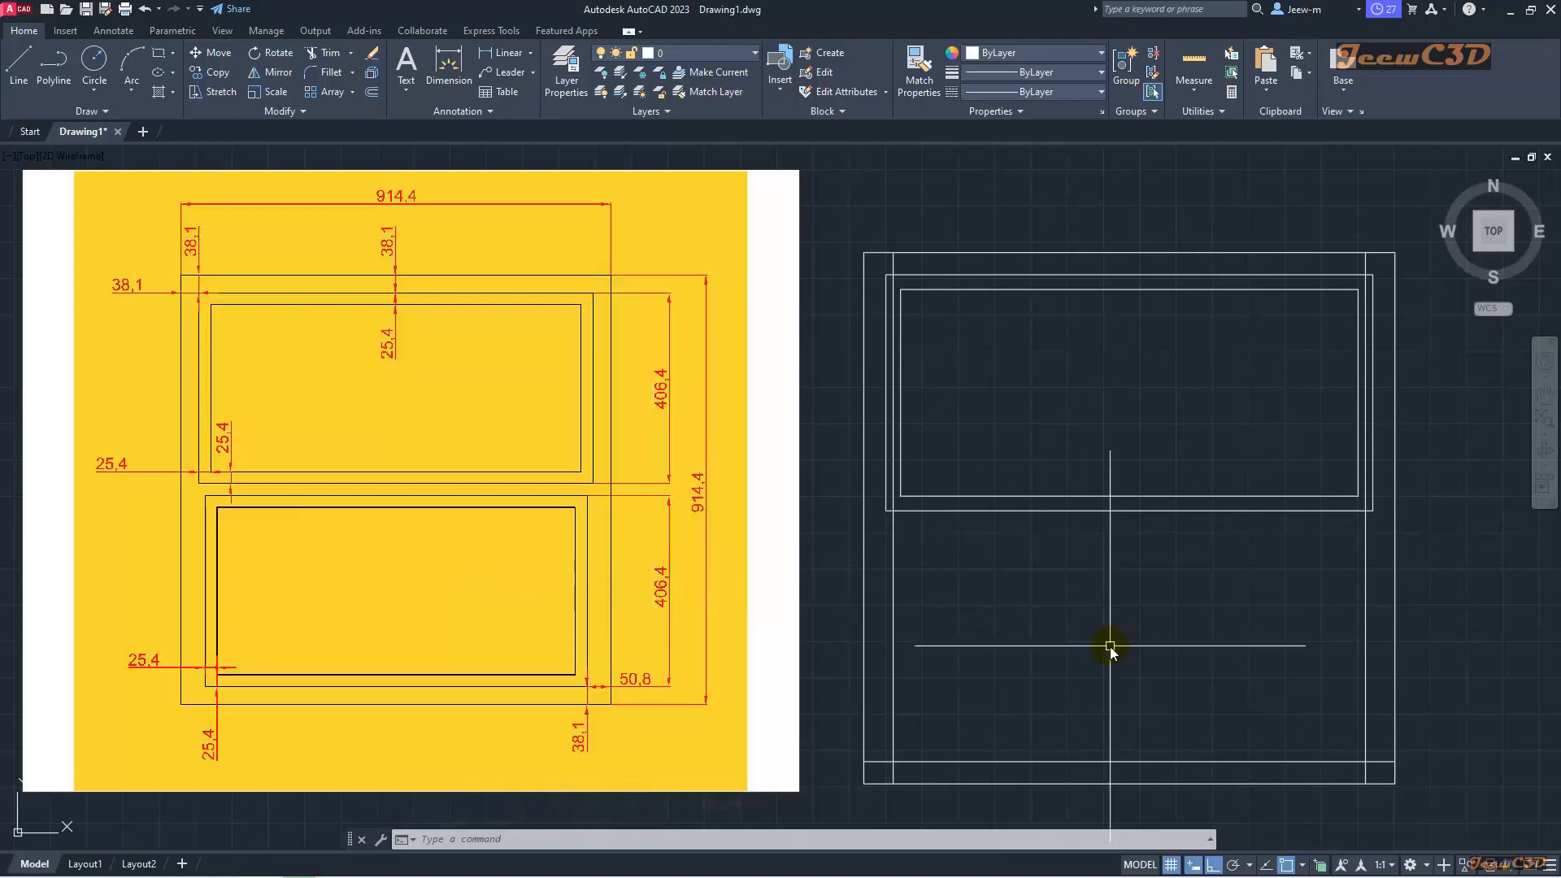
Step: Offset the lower sash's bottom line upward by 406.4 to form its top edge
type("o")
key("Return")
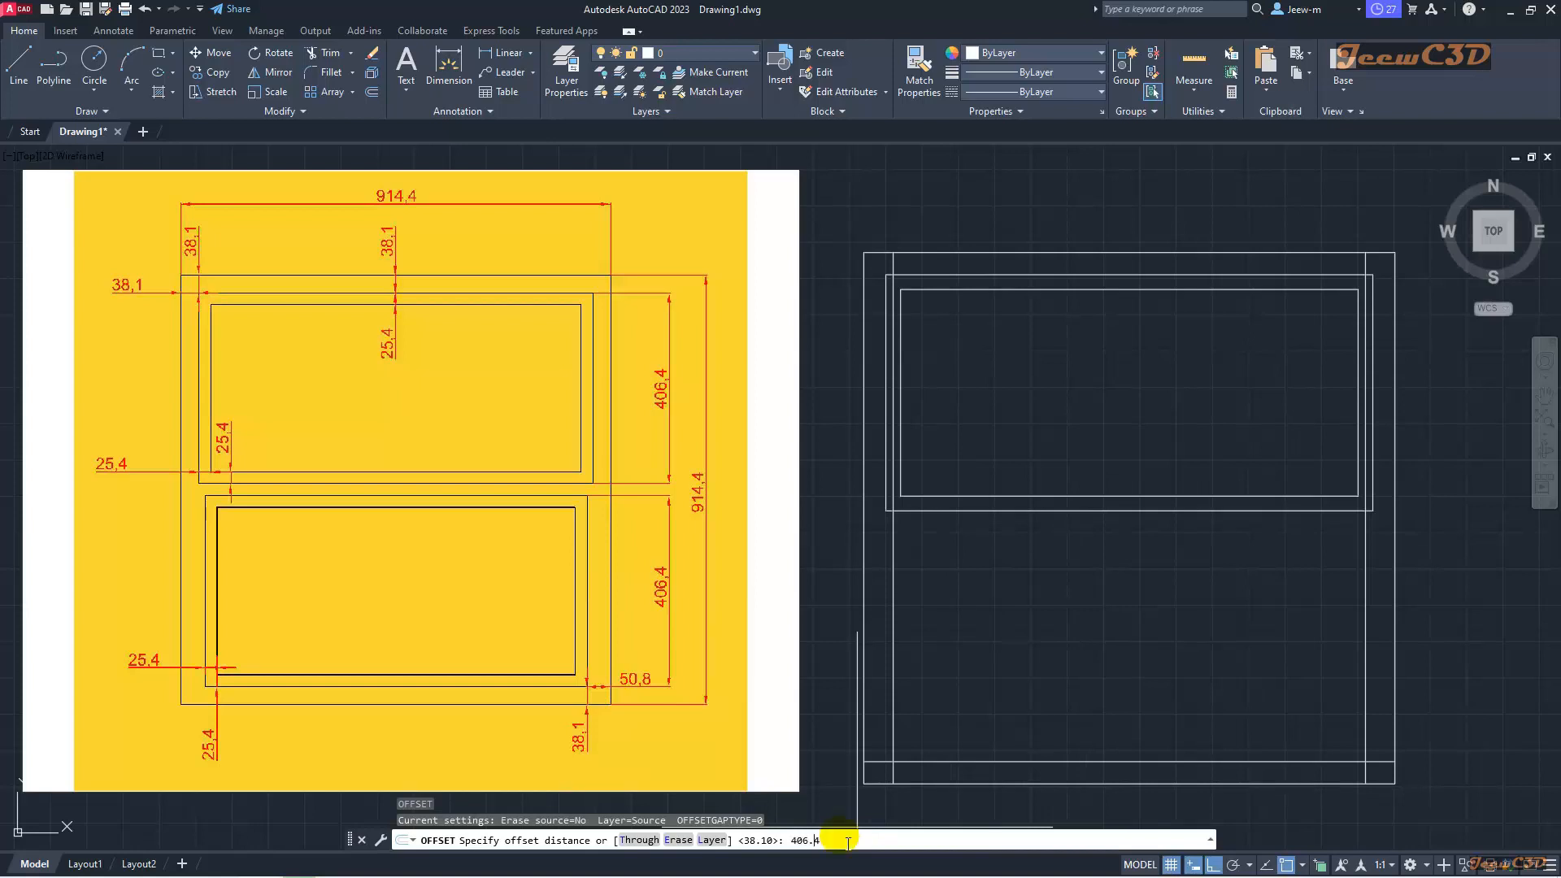
key("Return")
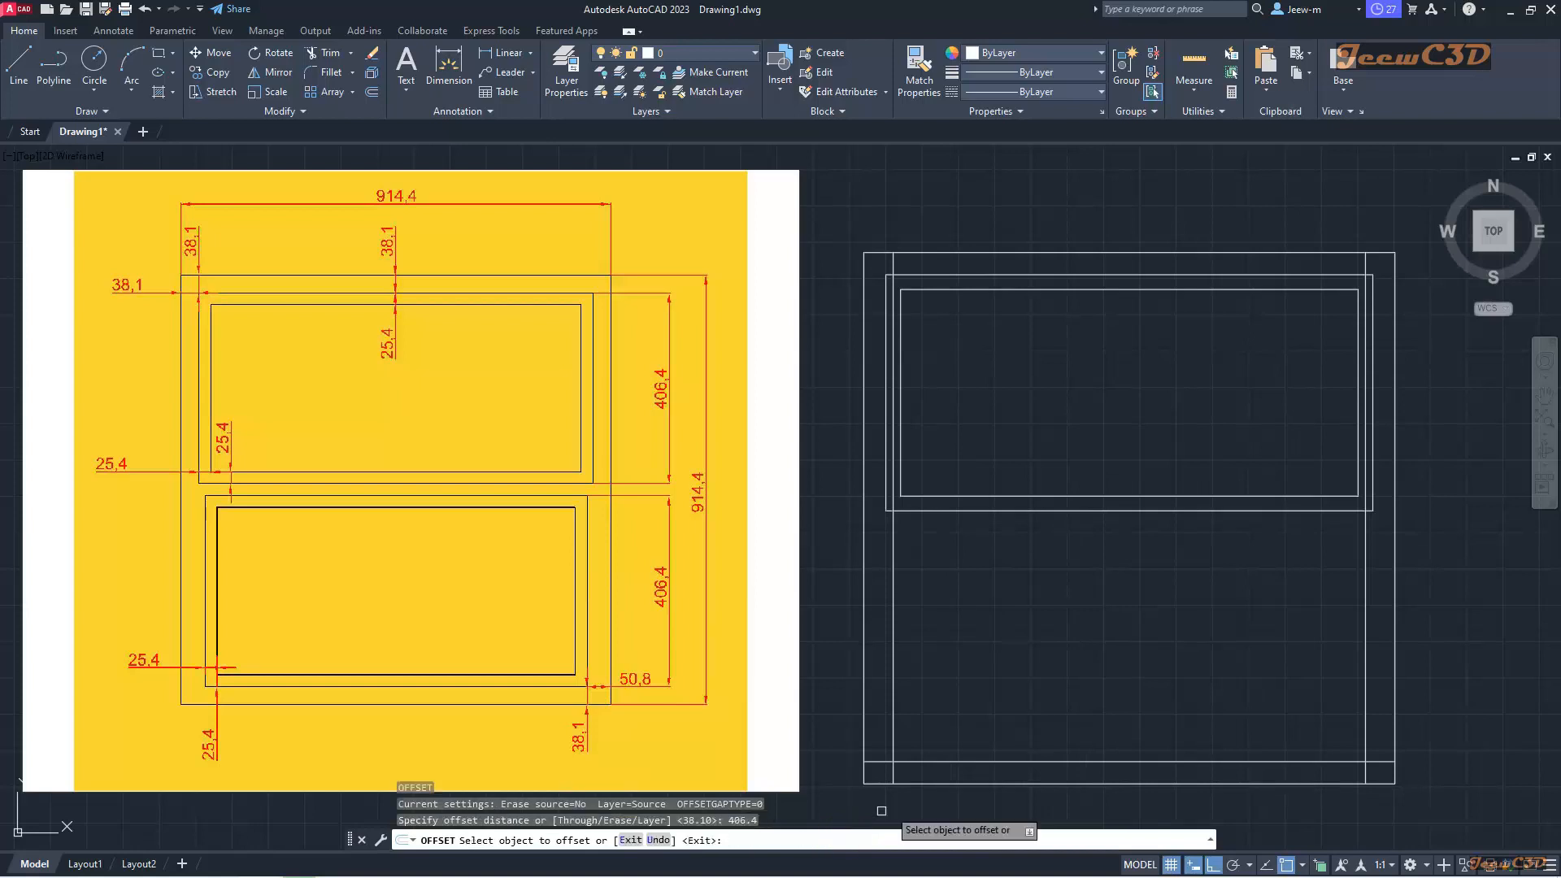
left_click(985, 760)
left_click(979, 669)
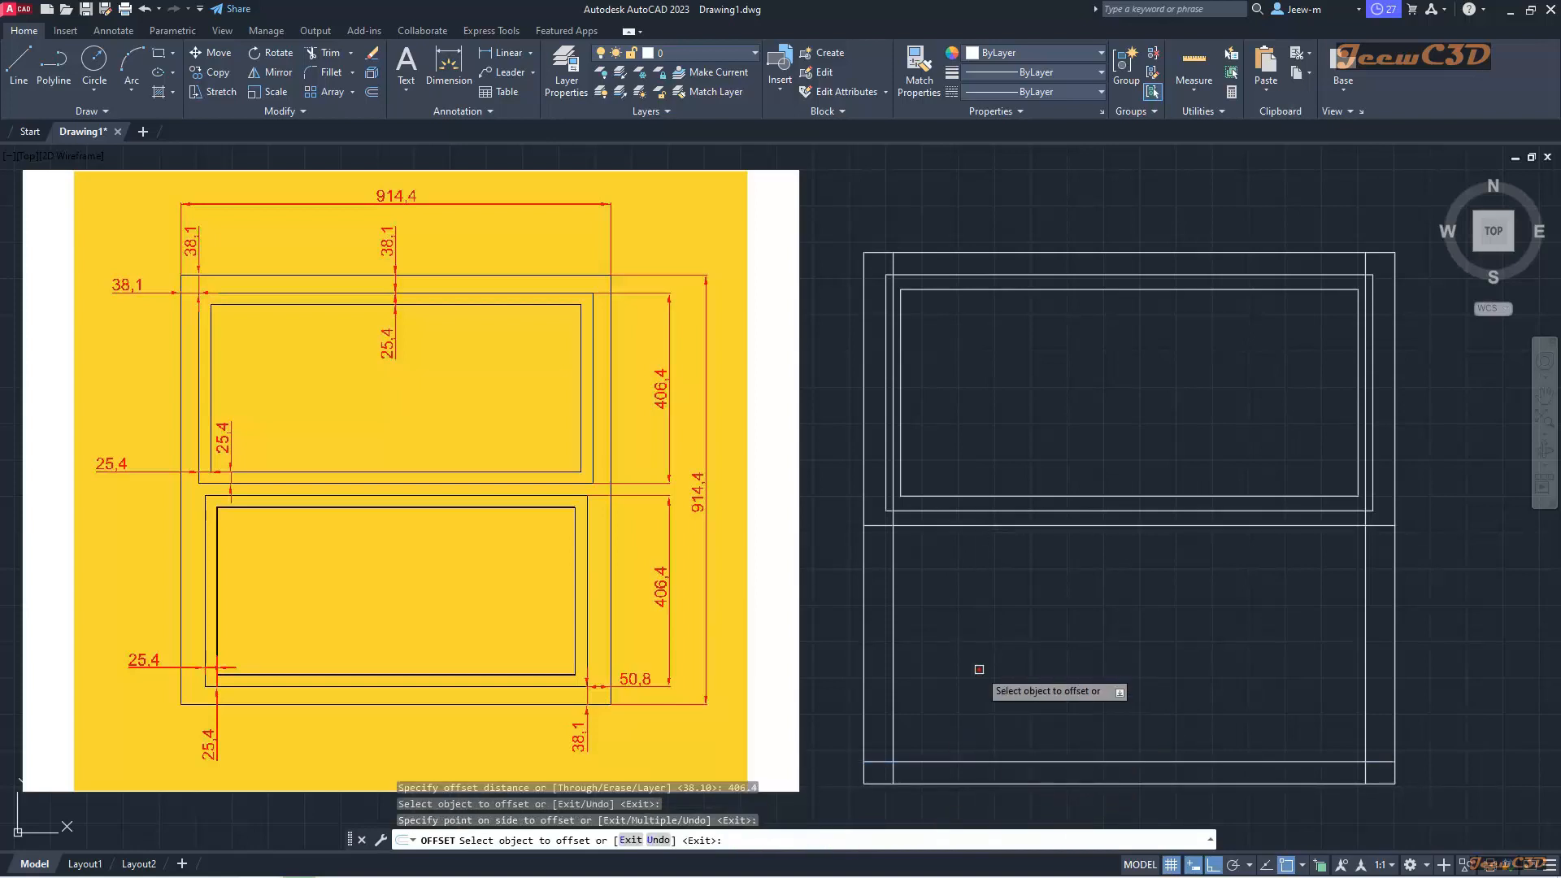
key("Return")
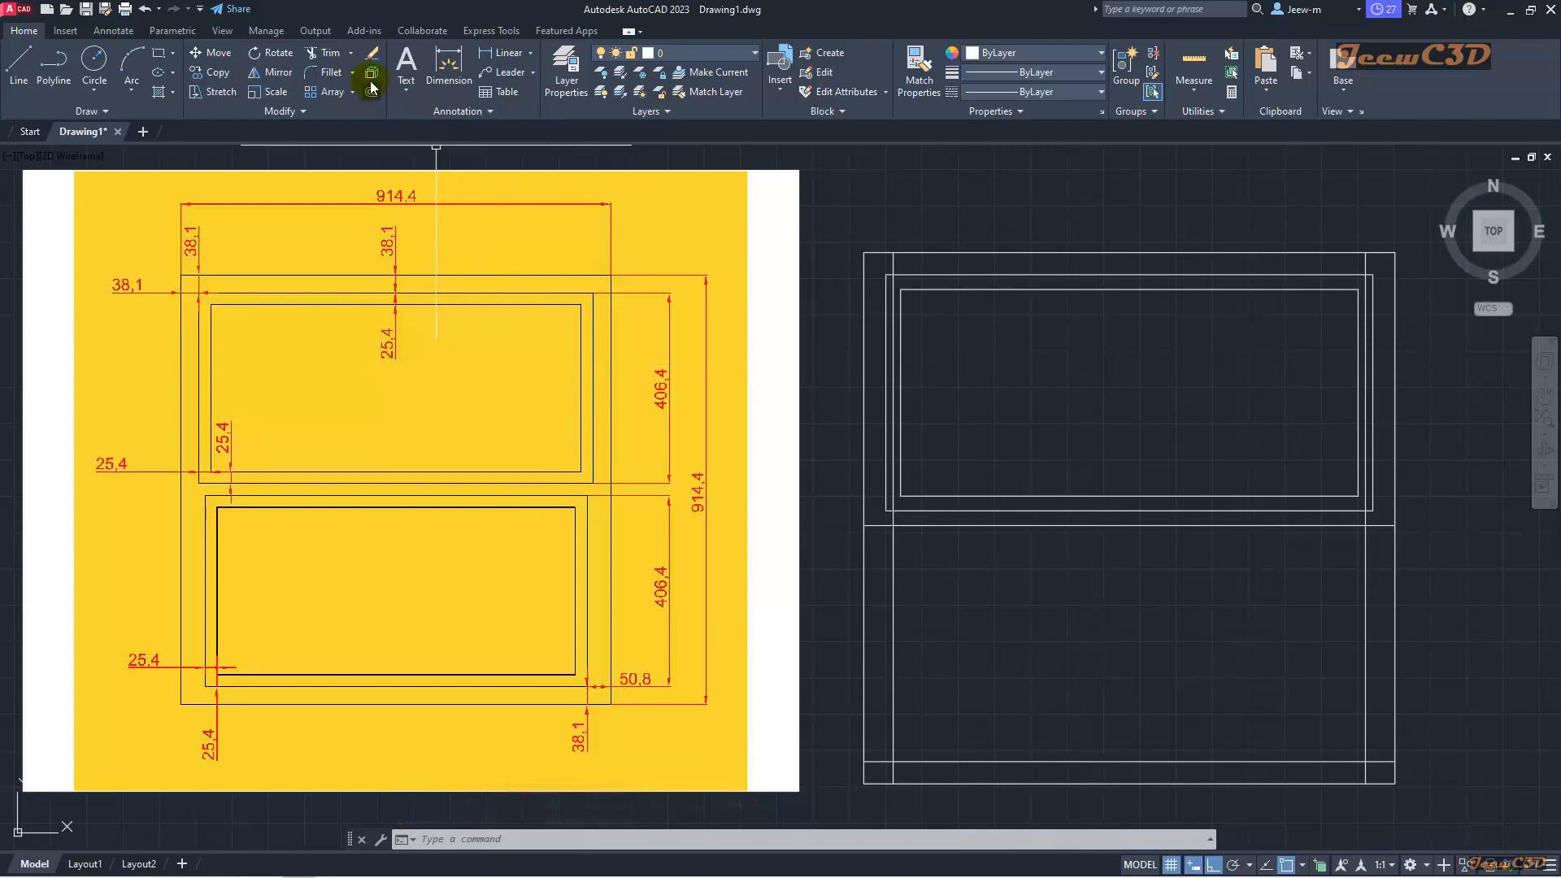
Step: Trim the overhanging line ends at the lower sash's corners, leaving a clean rectangle inside the outer square
left_click(325, 54)
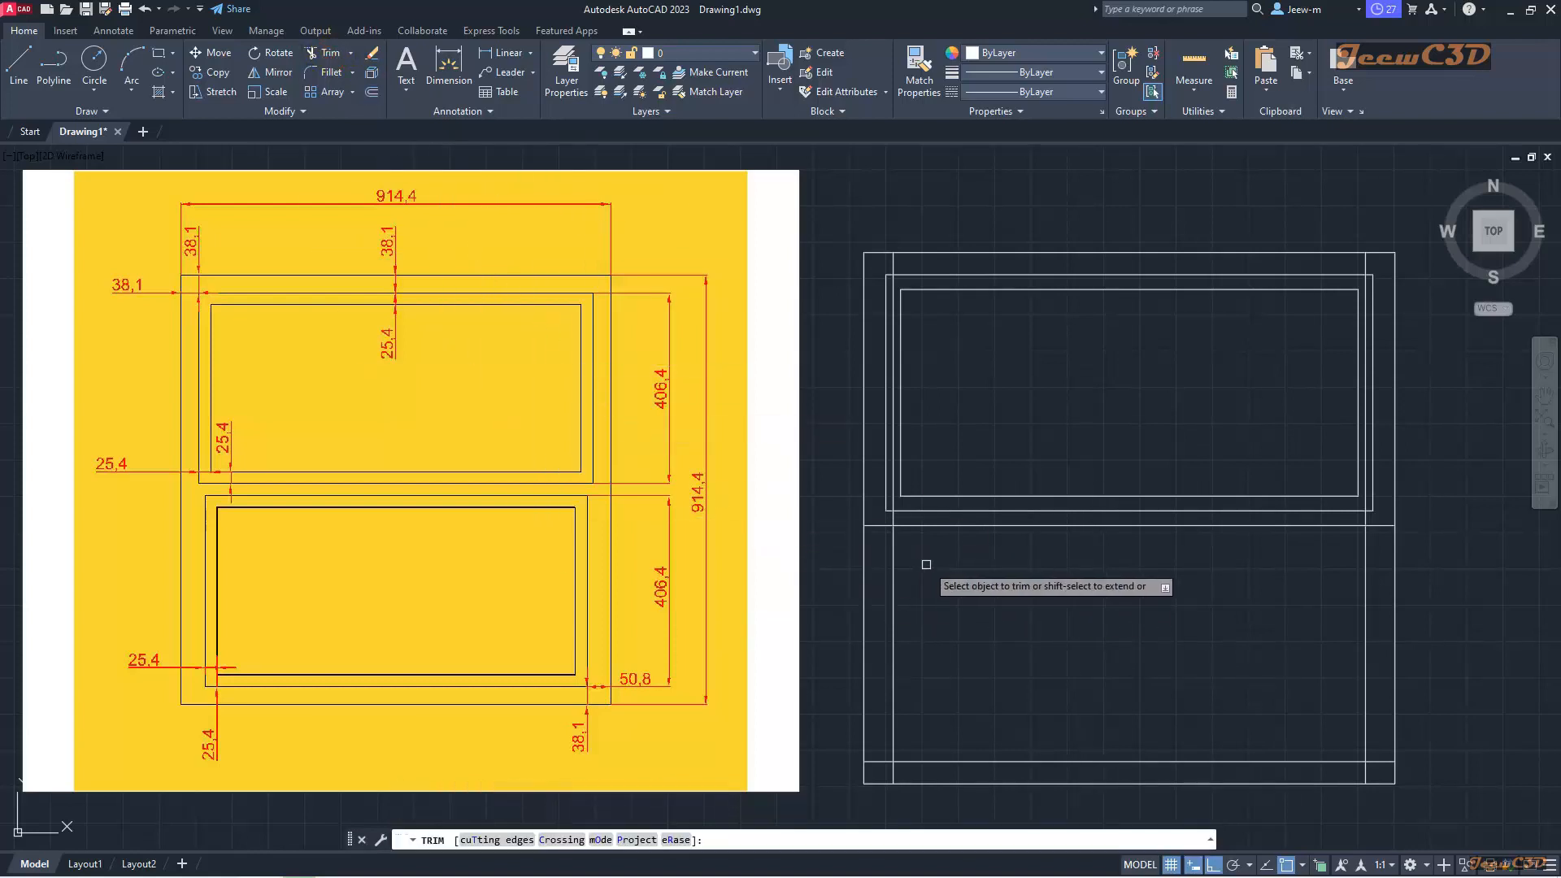
left_click(893, 776)
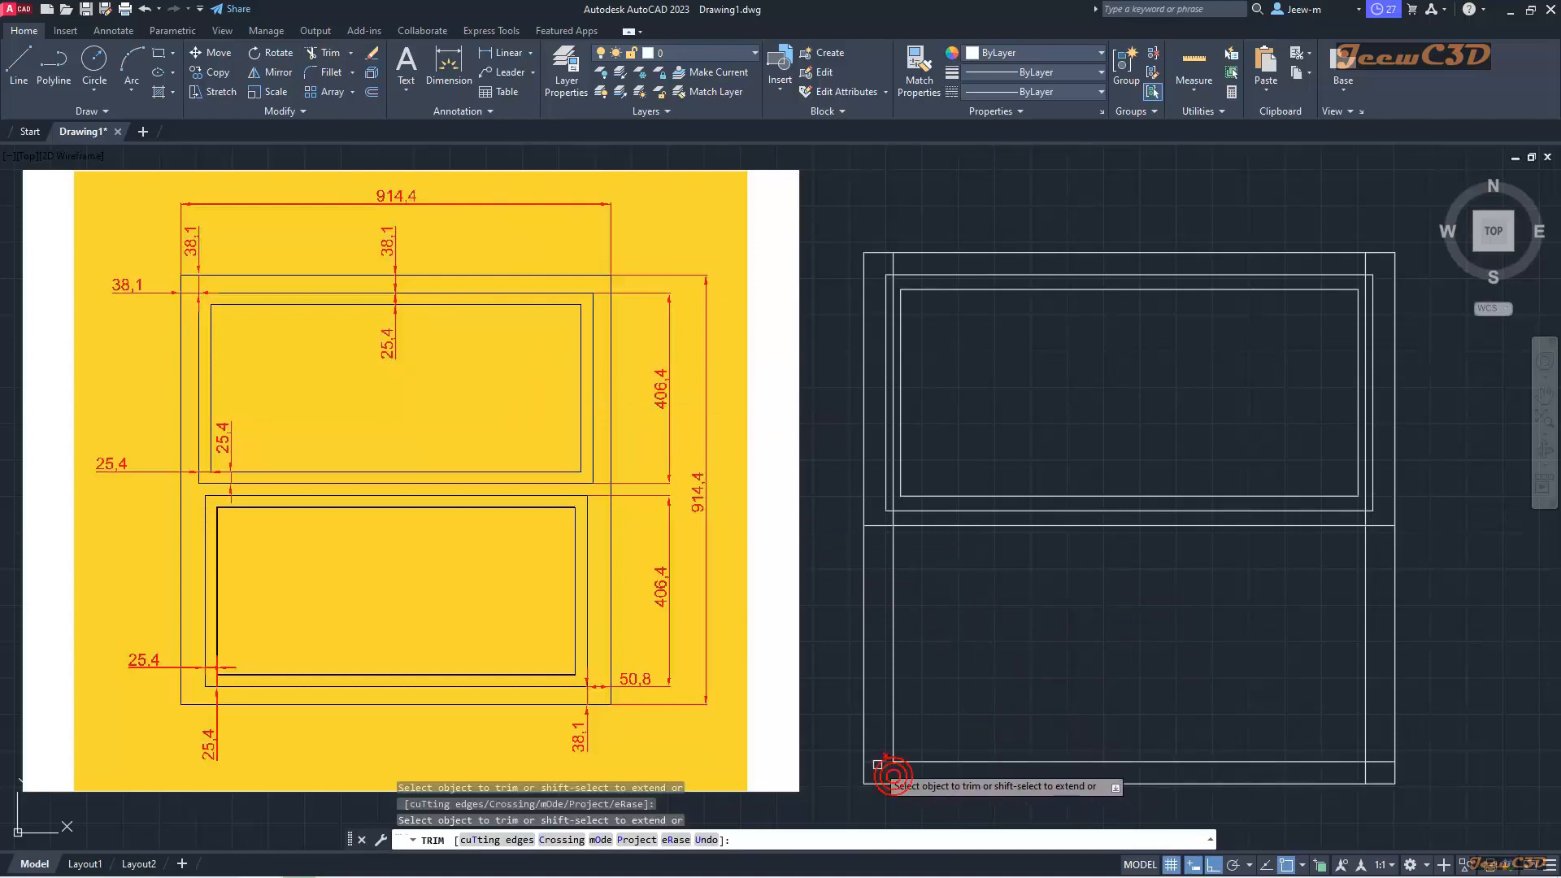
left_click(1367, 770)
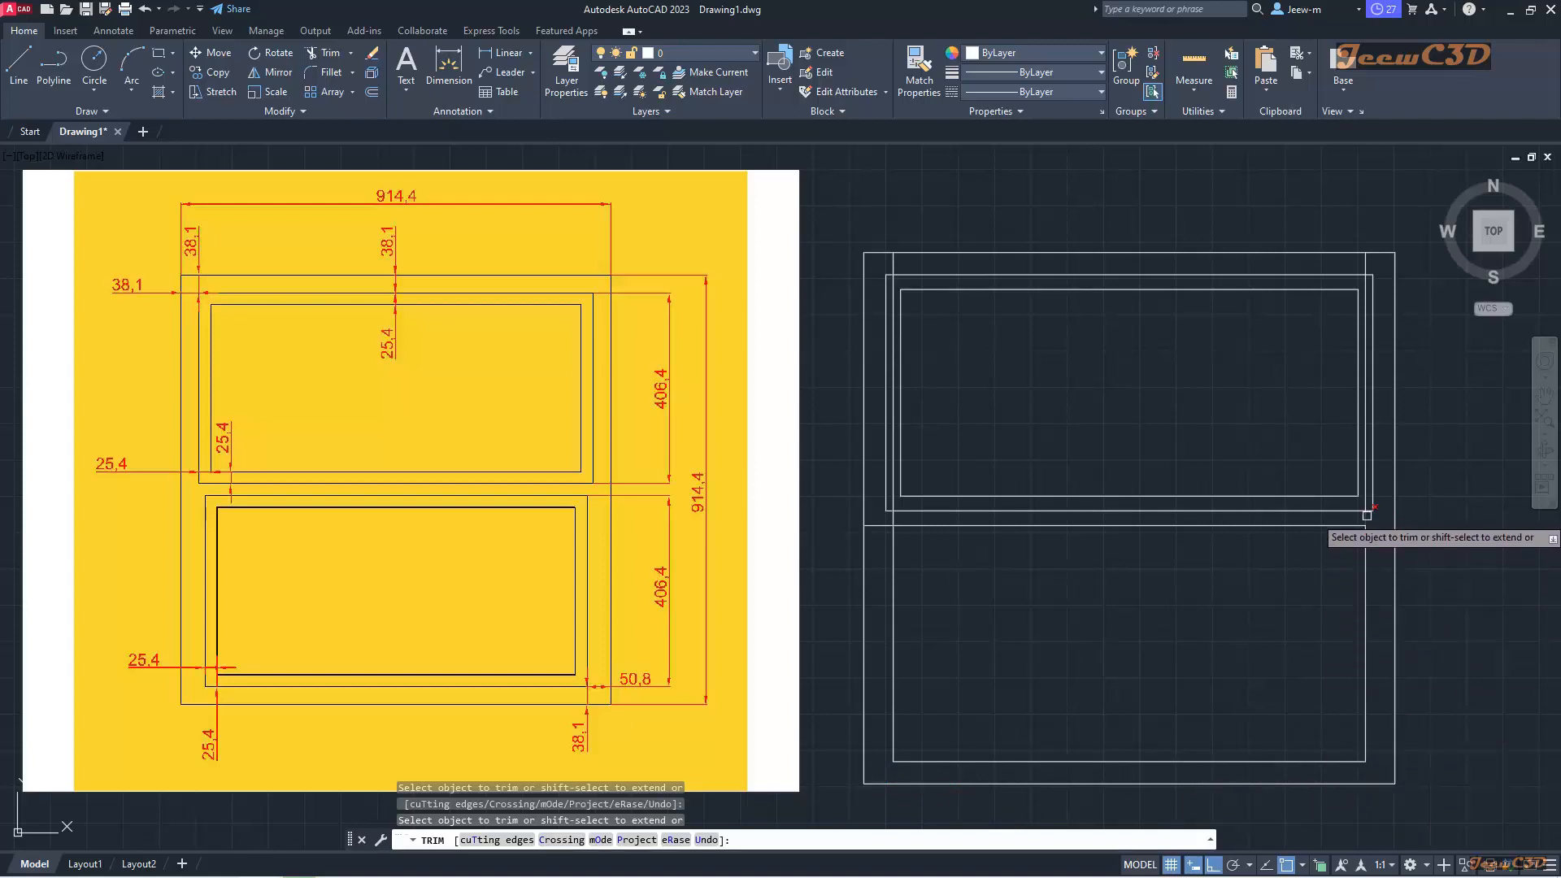
left_click(893, 517)
key("Return")
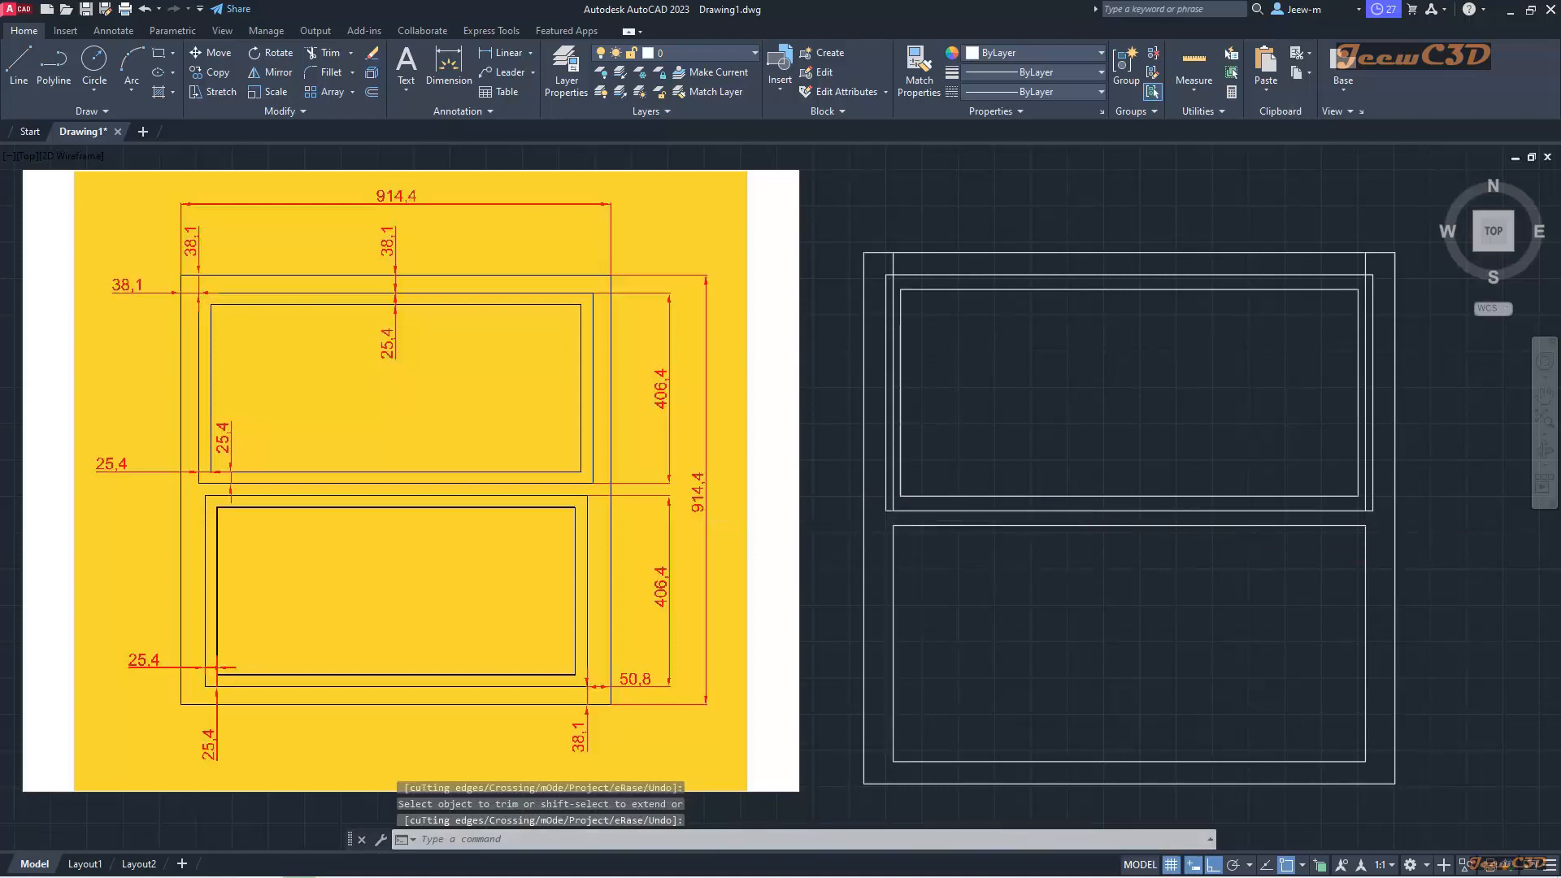
Step: Erase the two leftover vertical offset lines running through the upper sash
scroll(892, 518, "up", 2)
scroll(892, 517, "down", 5)
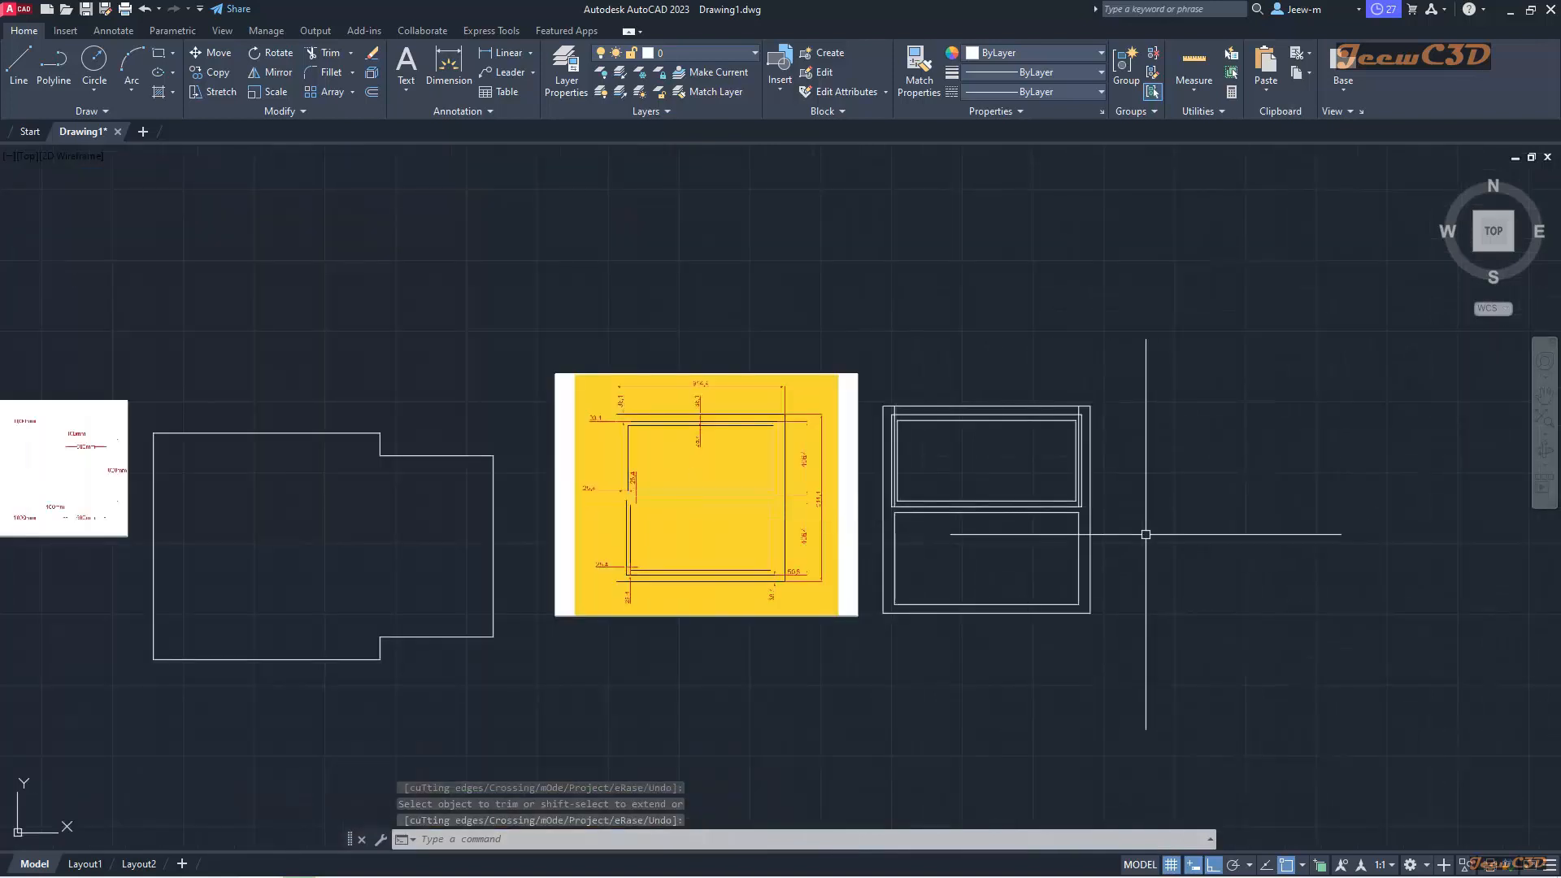
scroll(1087, 501, "up", 3)
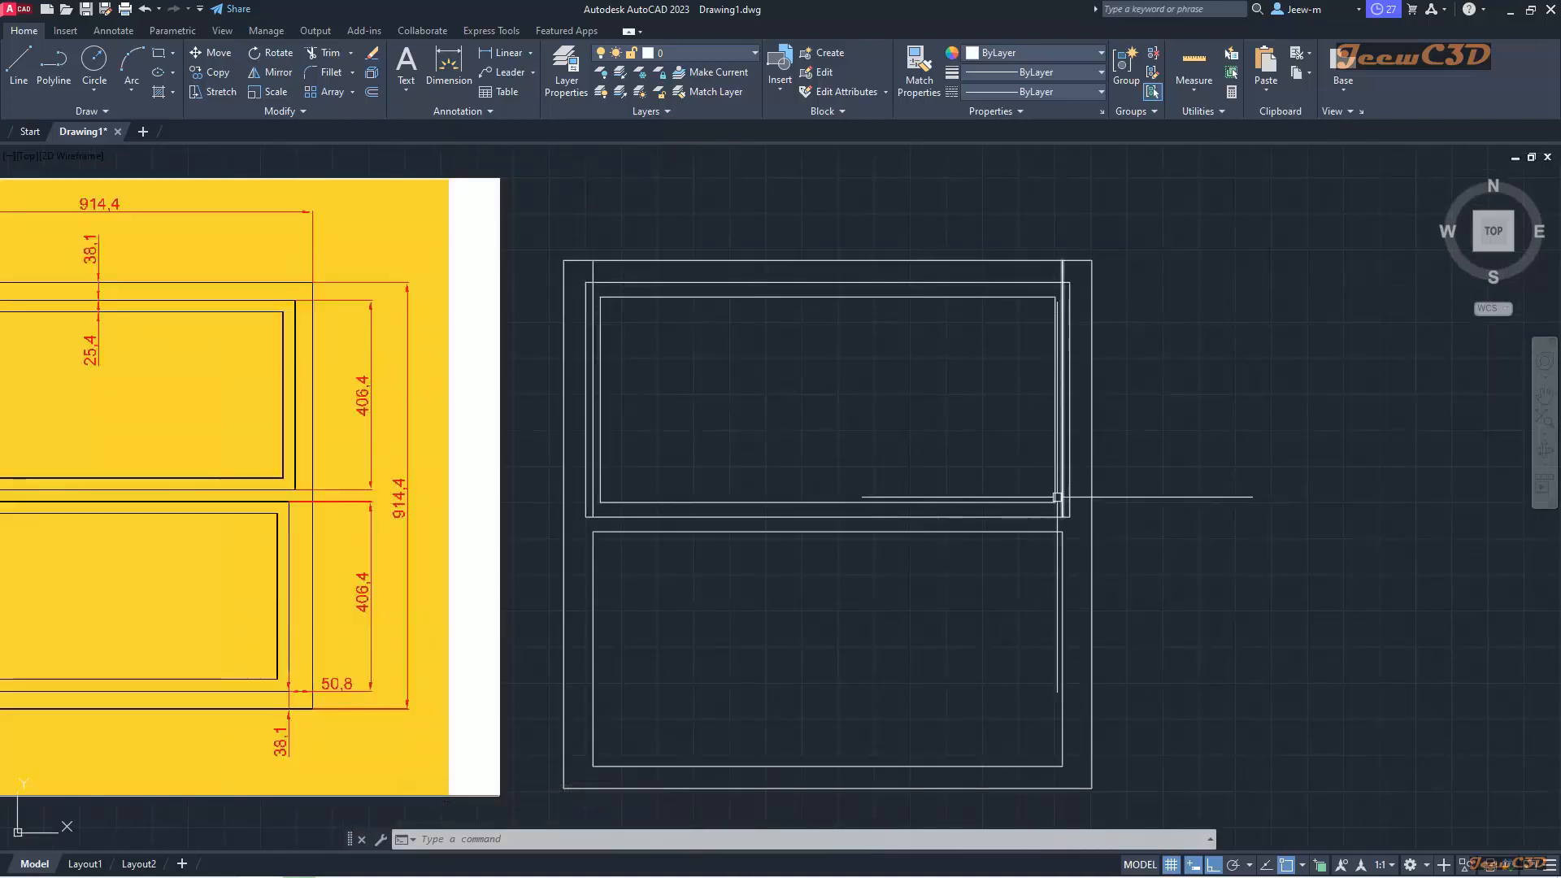
middle_click_drag(990, 466, 1018, 474)
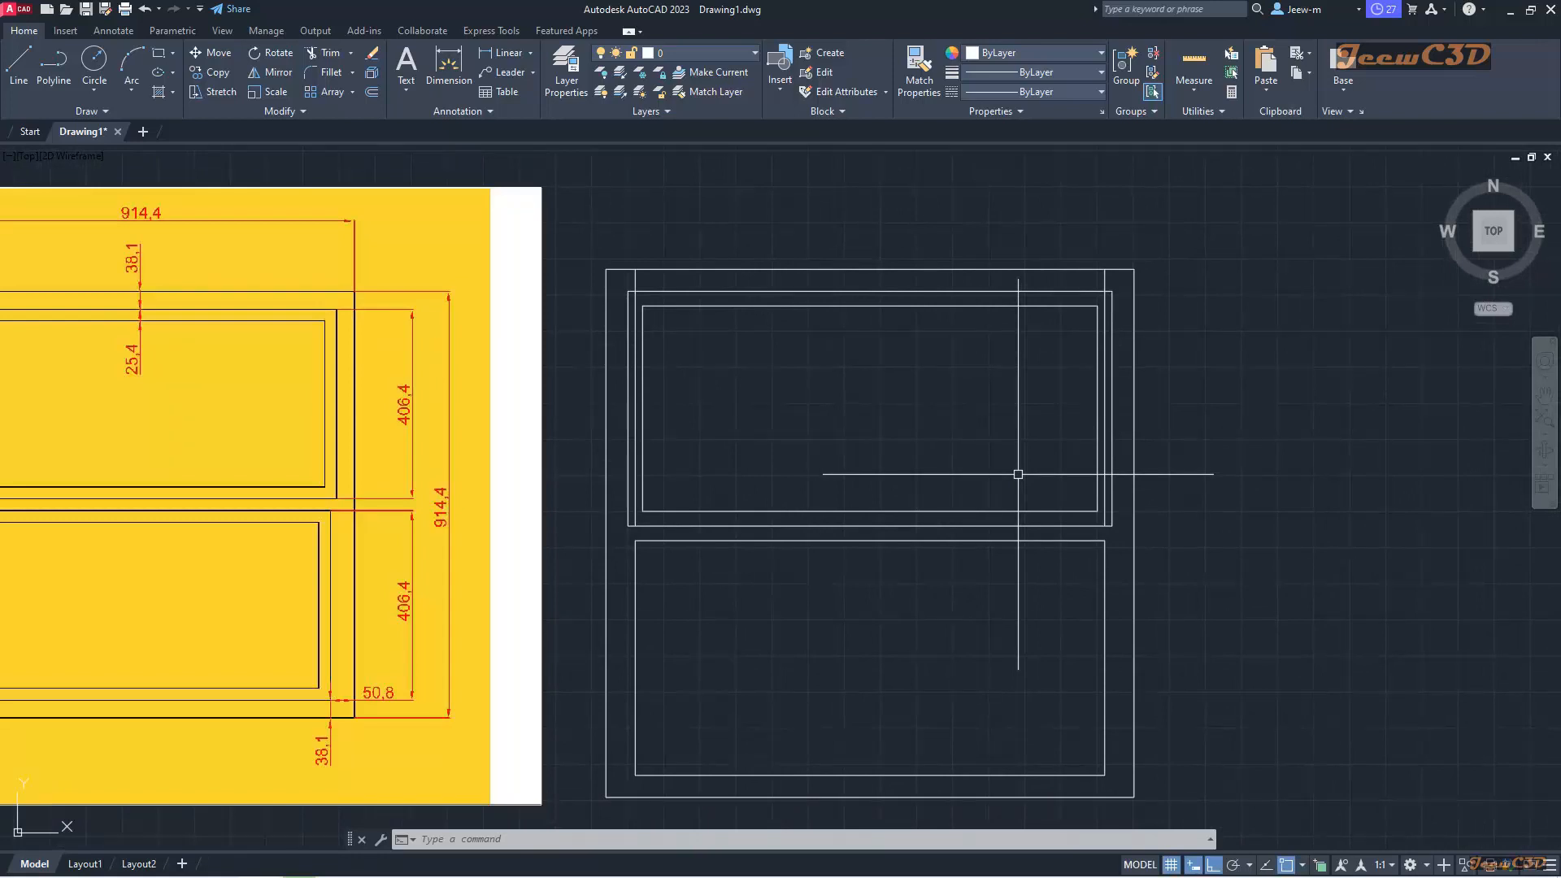
left_click(372, 55)
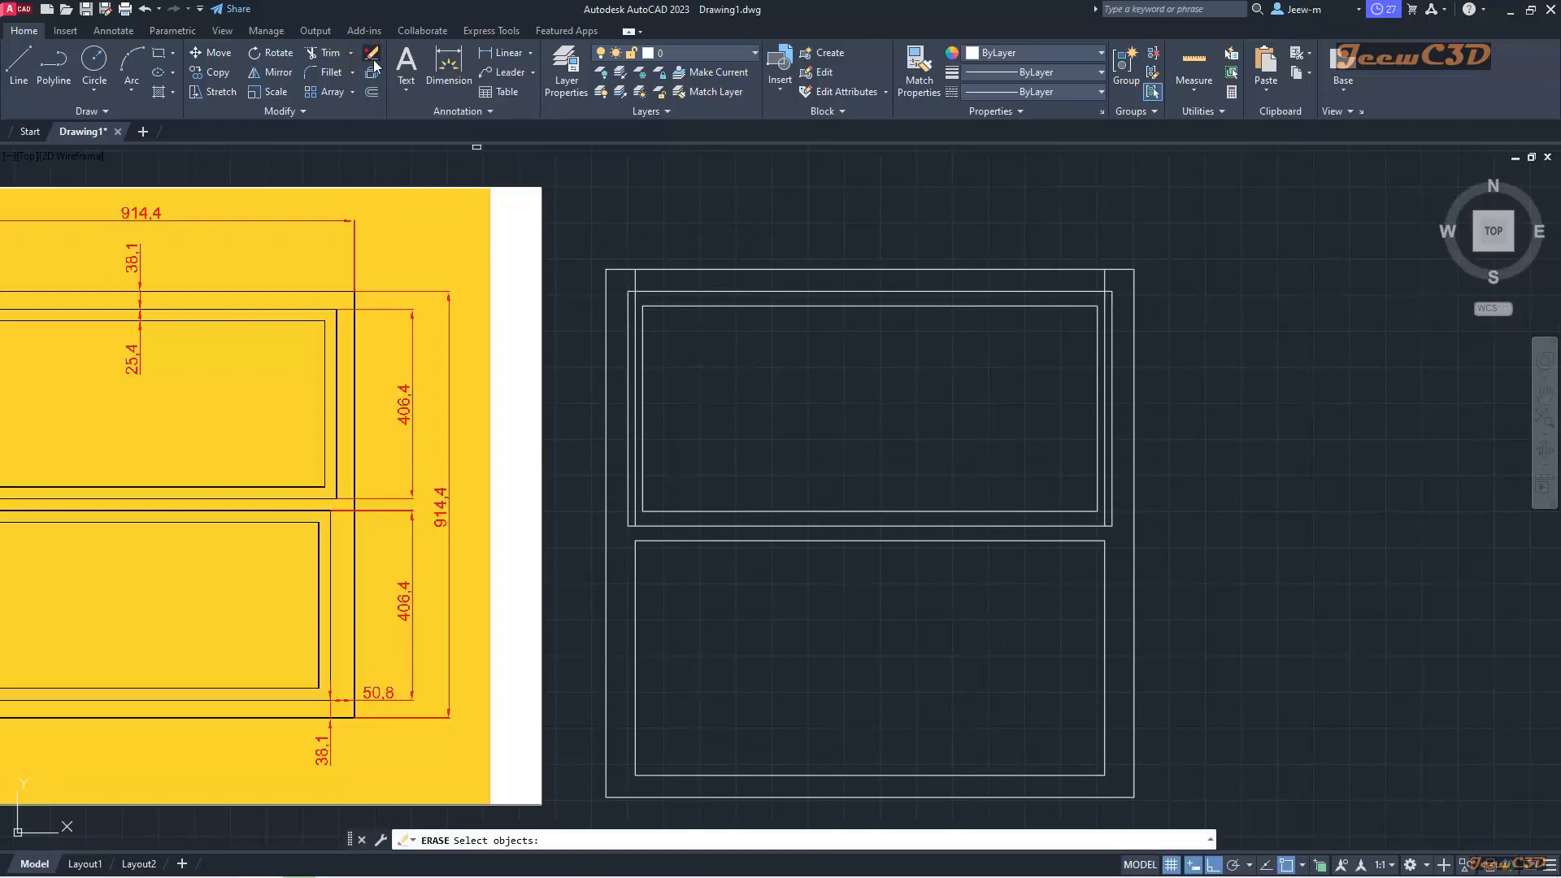
left_click(632, 282)
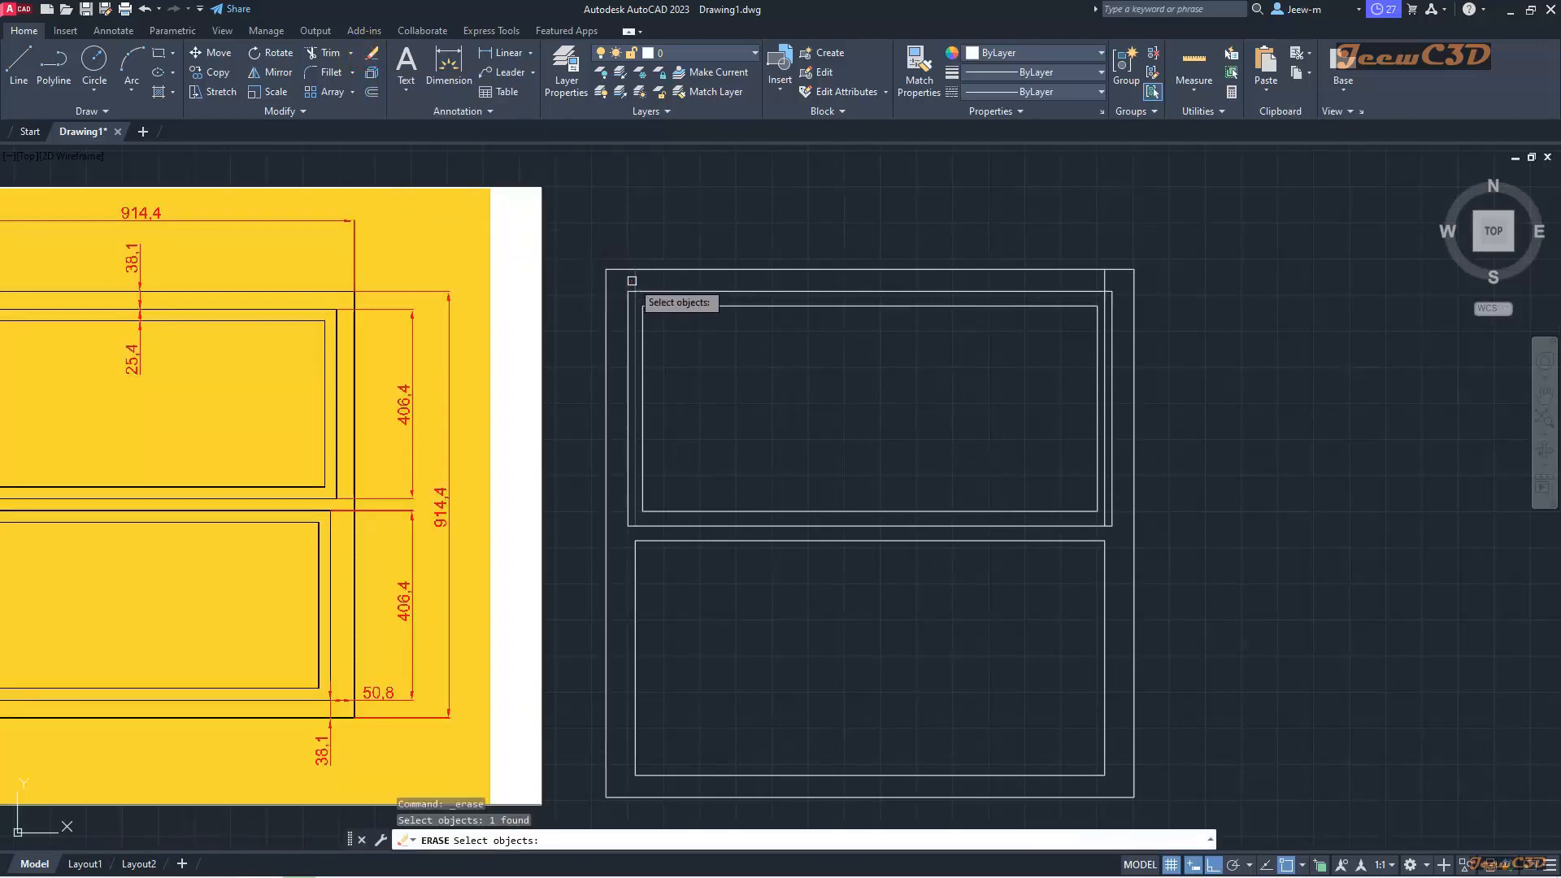
left_click(1100, 283)
key("Return")
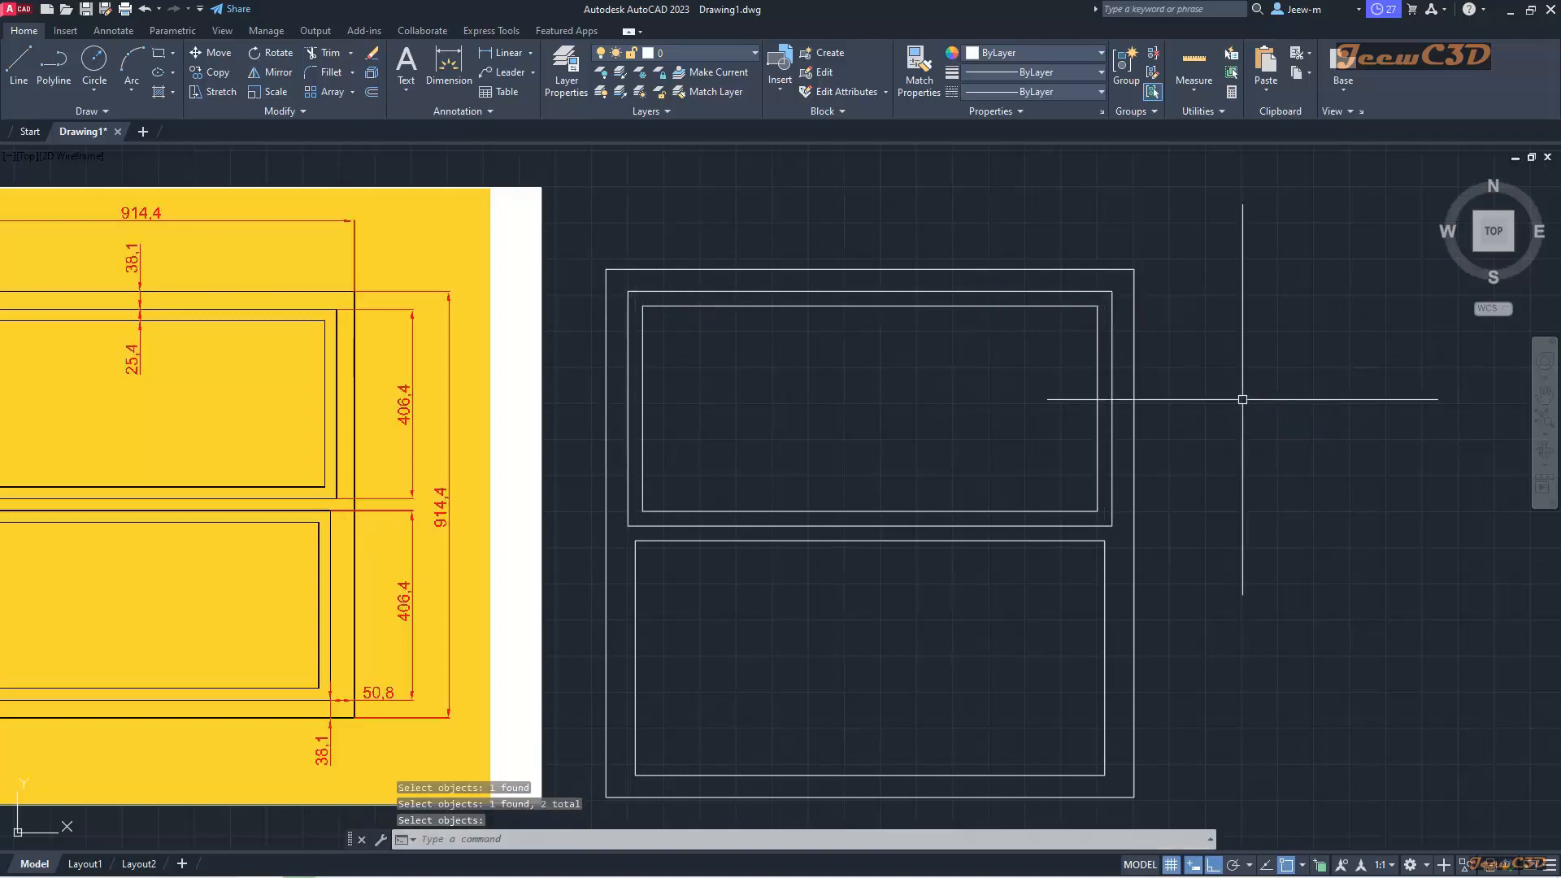
Step: Join the four lines of the lower sash's outer rectangle into one polyline
middle_click_drag(907, 656, 1078, 625)
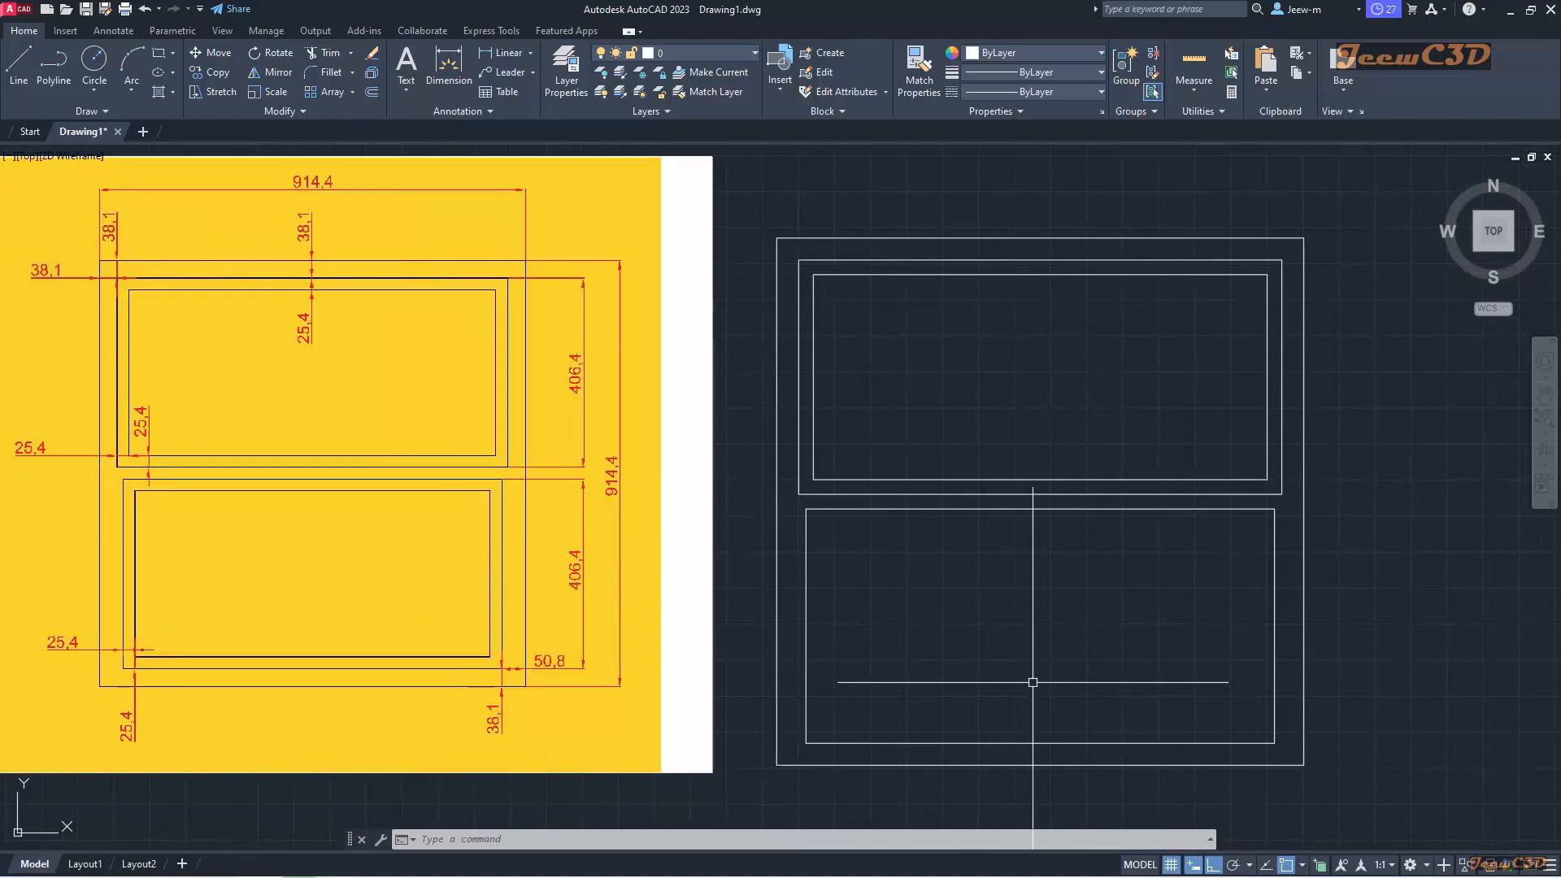
type("j")
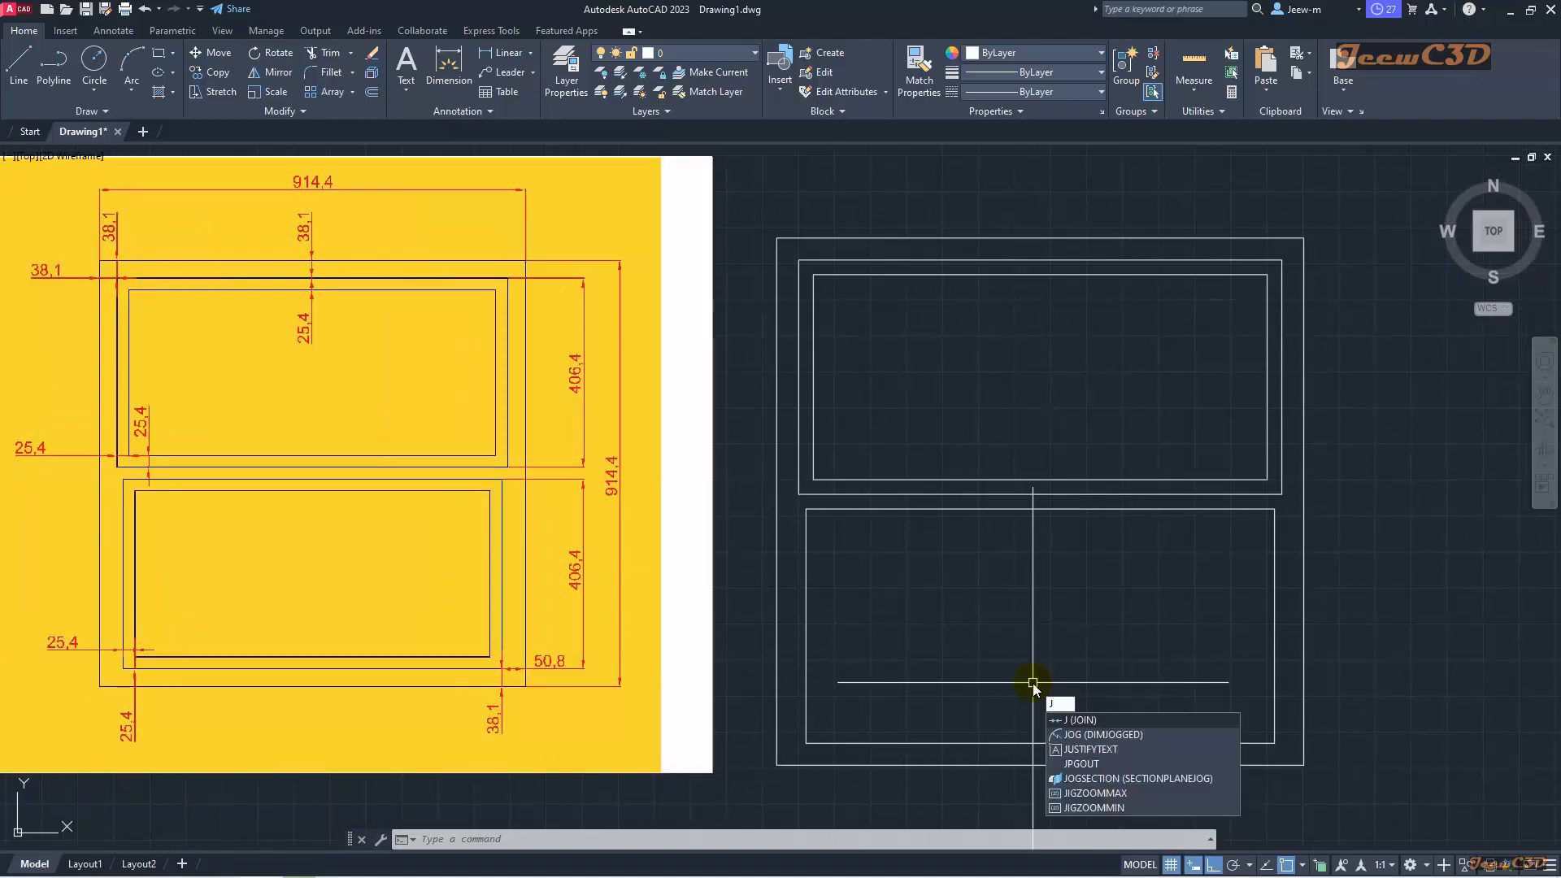
key("Return")
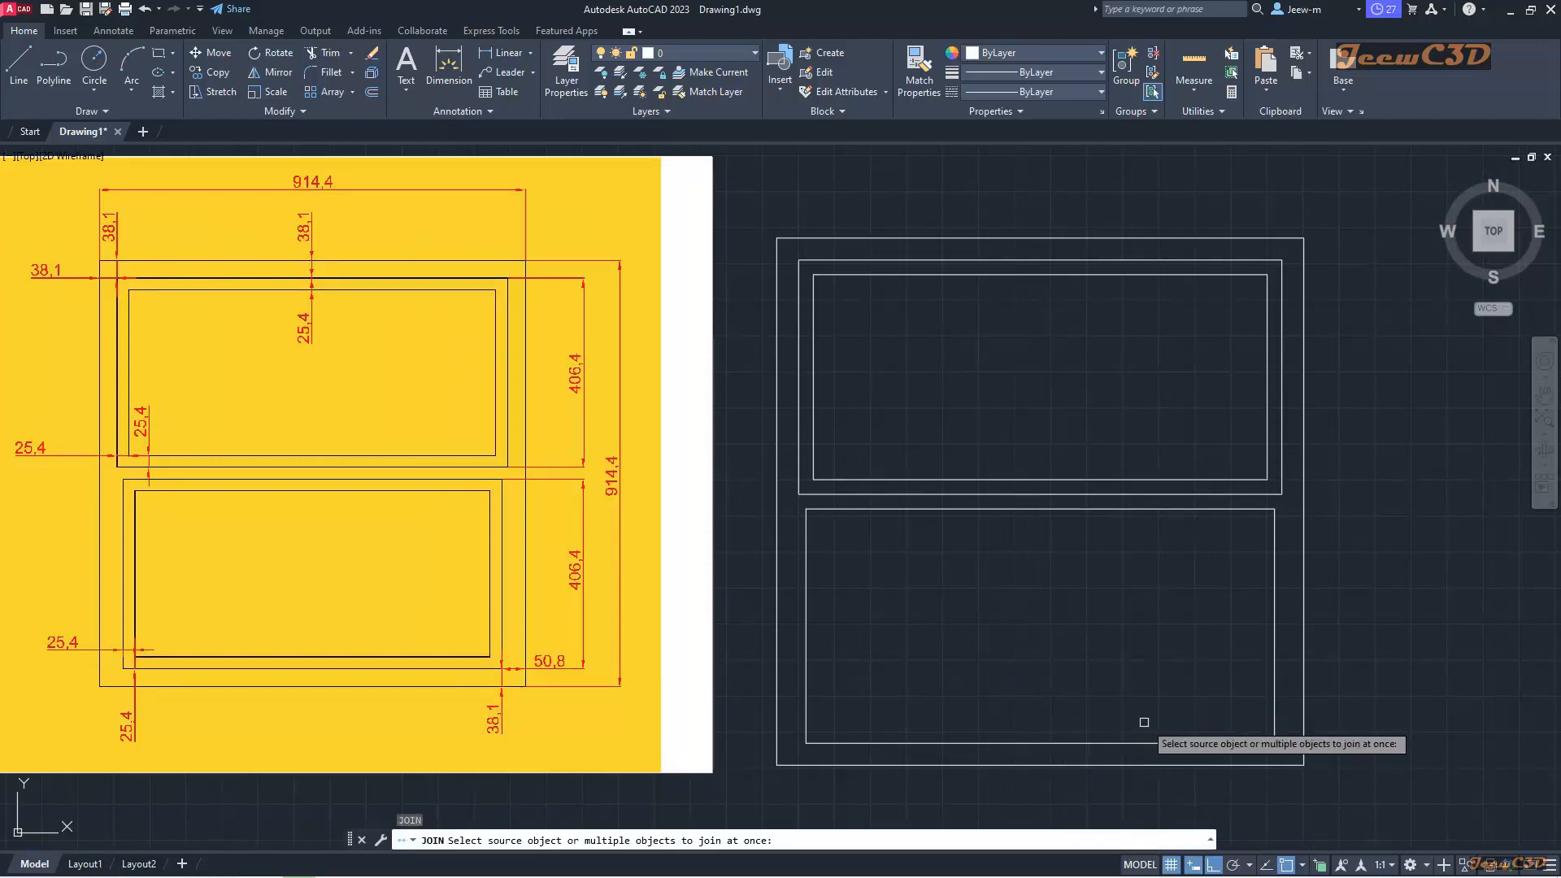
left_click(1280, 749)
left_click(1241, 704)
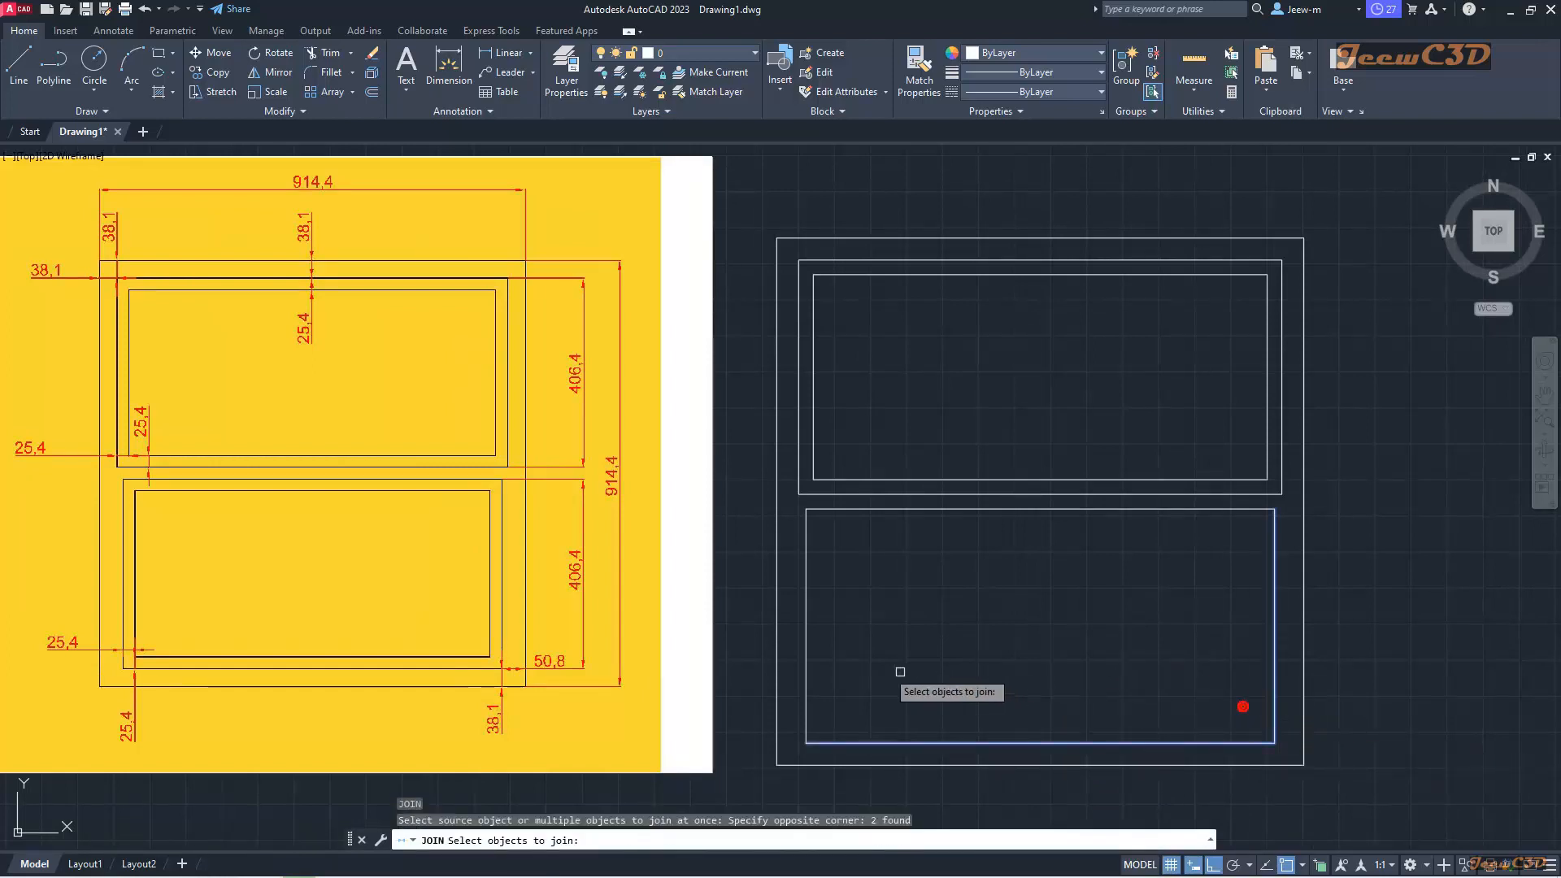
left_click(850, 656)
left_click(808, 514)
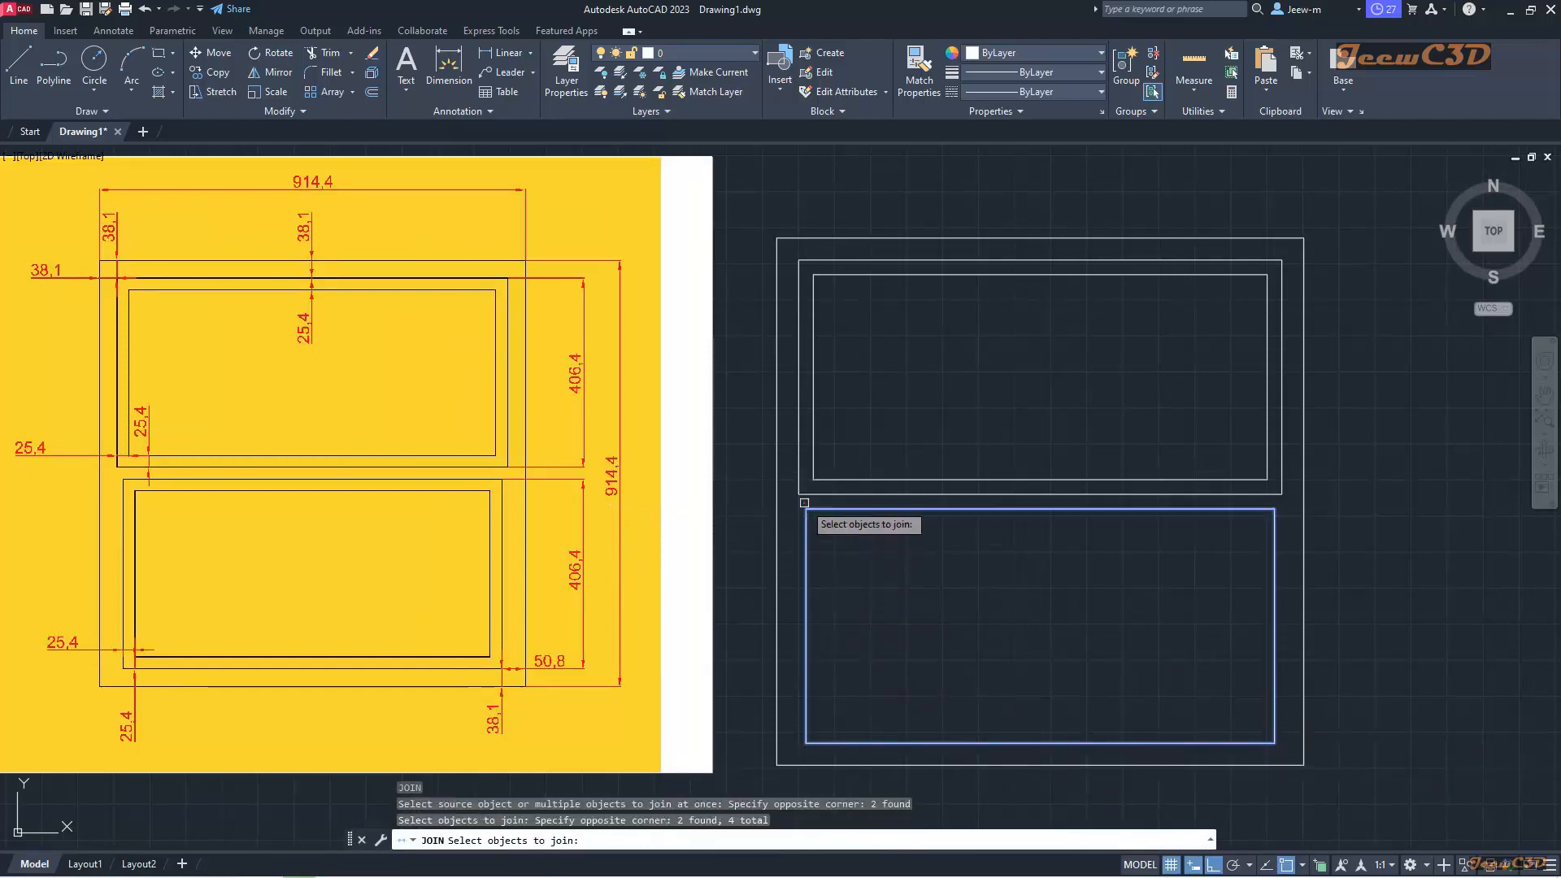
key("Return")
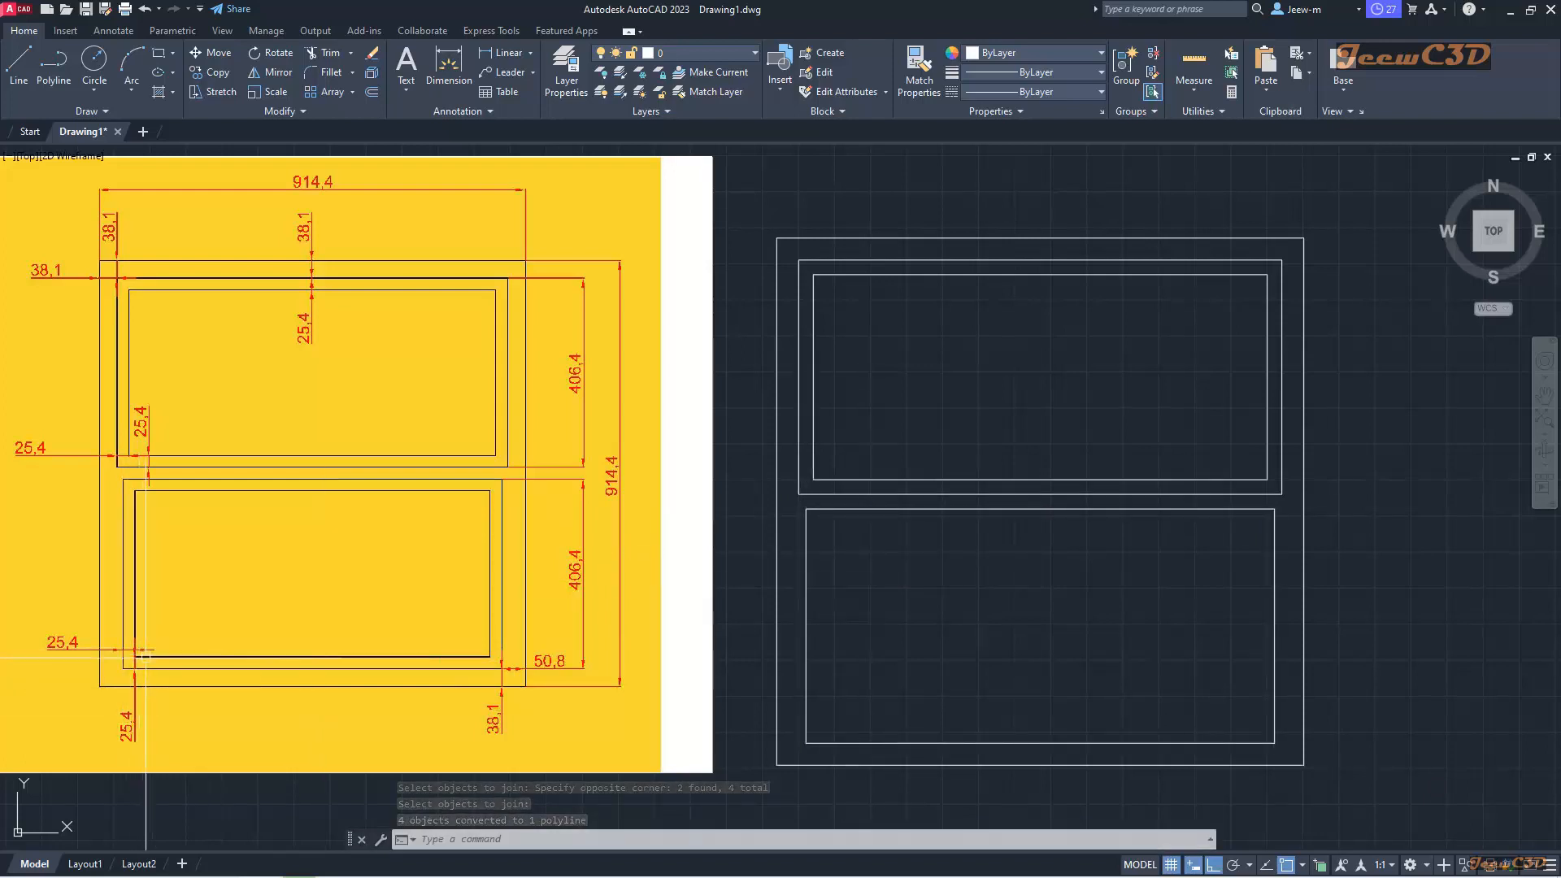
Step: Offset the lower sash's joined rectangle inward by 25.4
type("o")
key("Return")
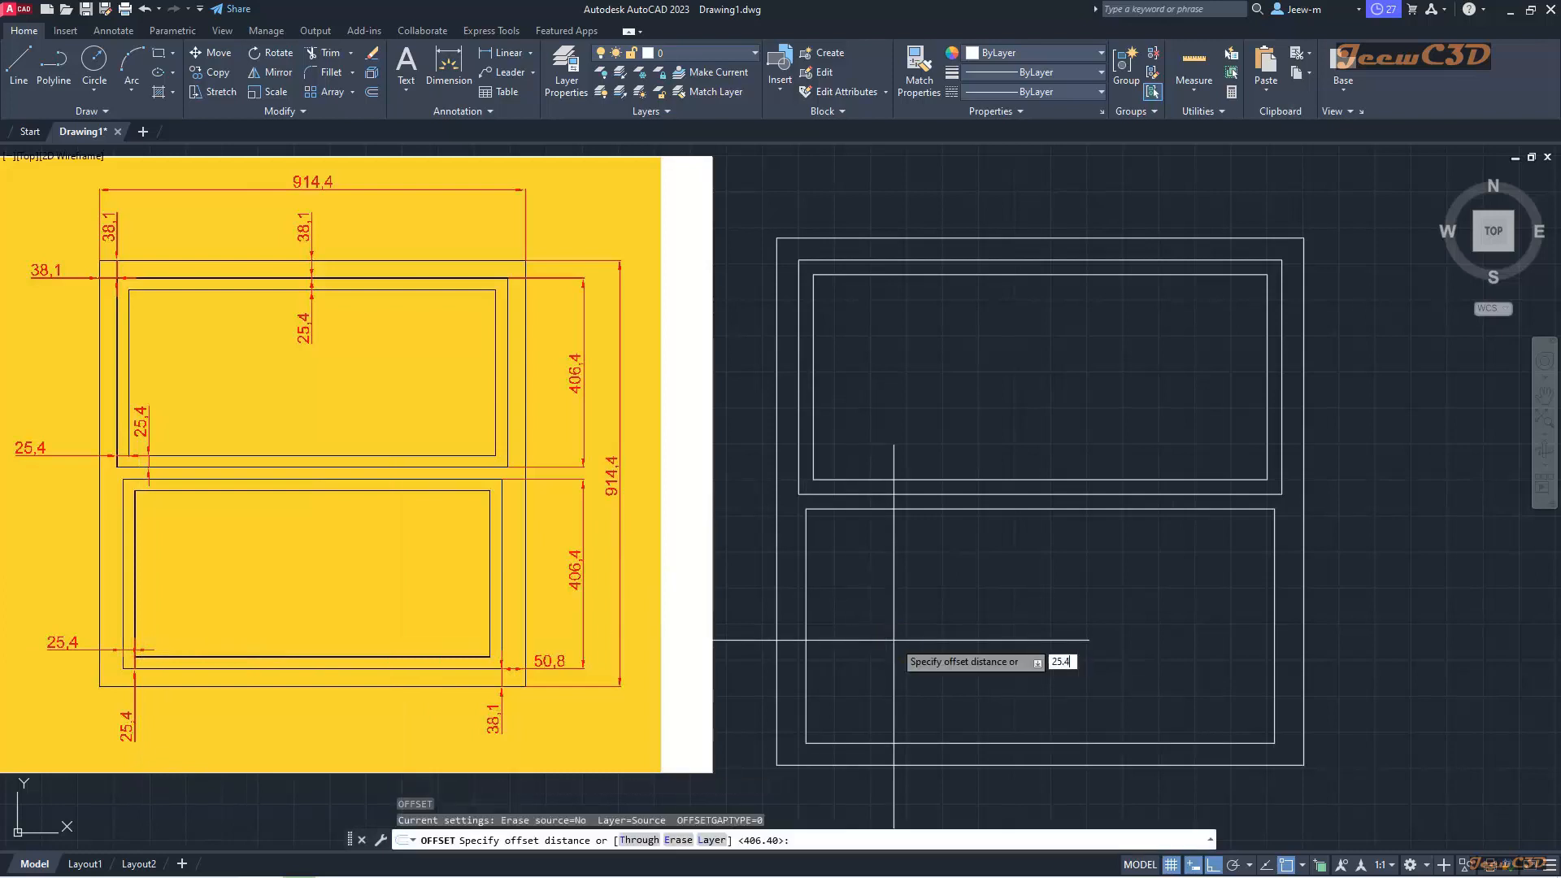
key("Return")
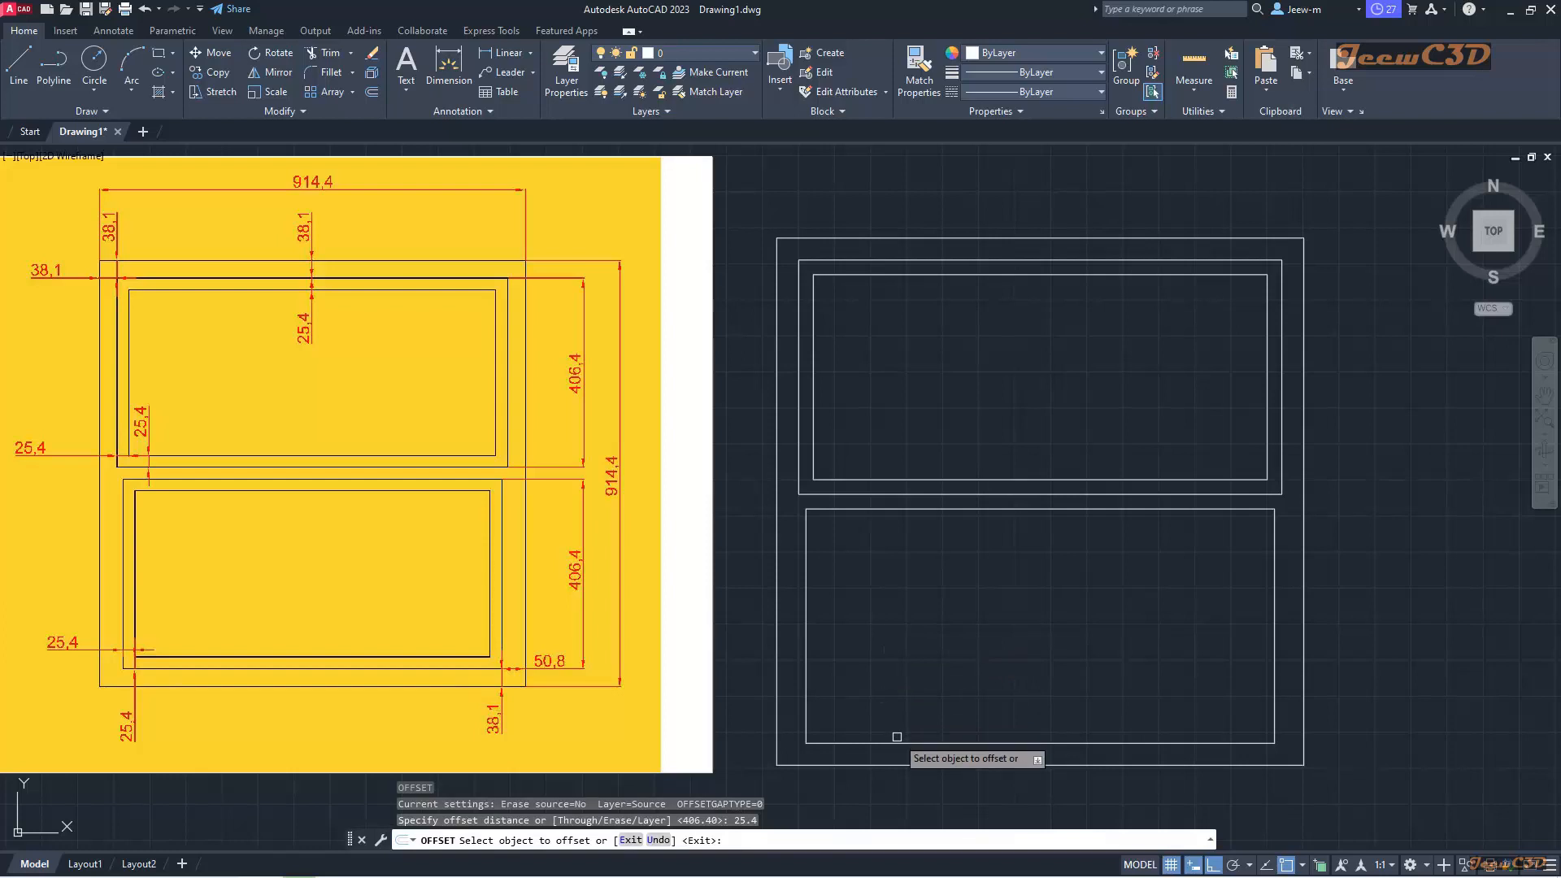
left_click(893, 741)
left_click(893, 727)
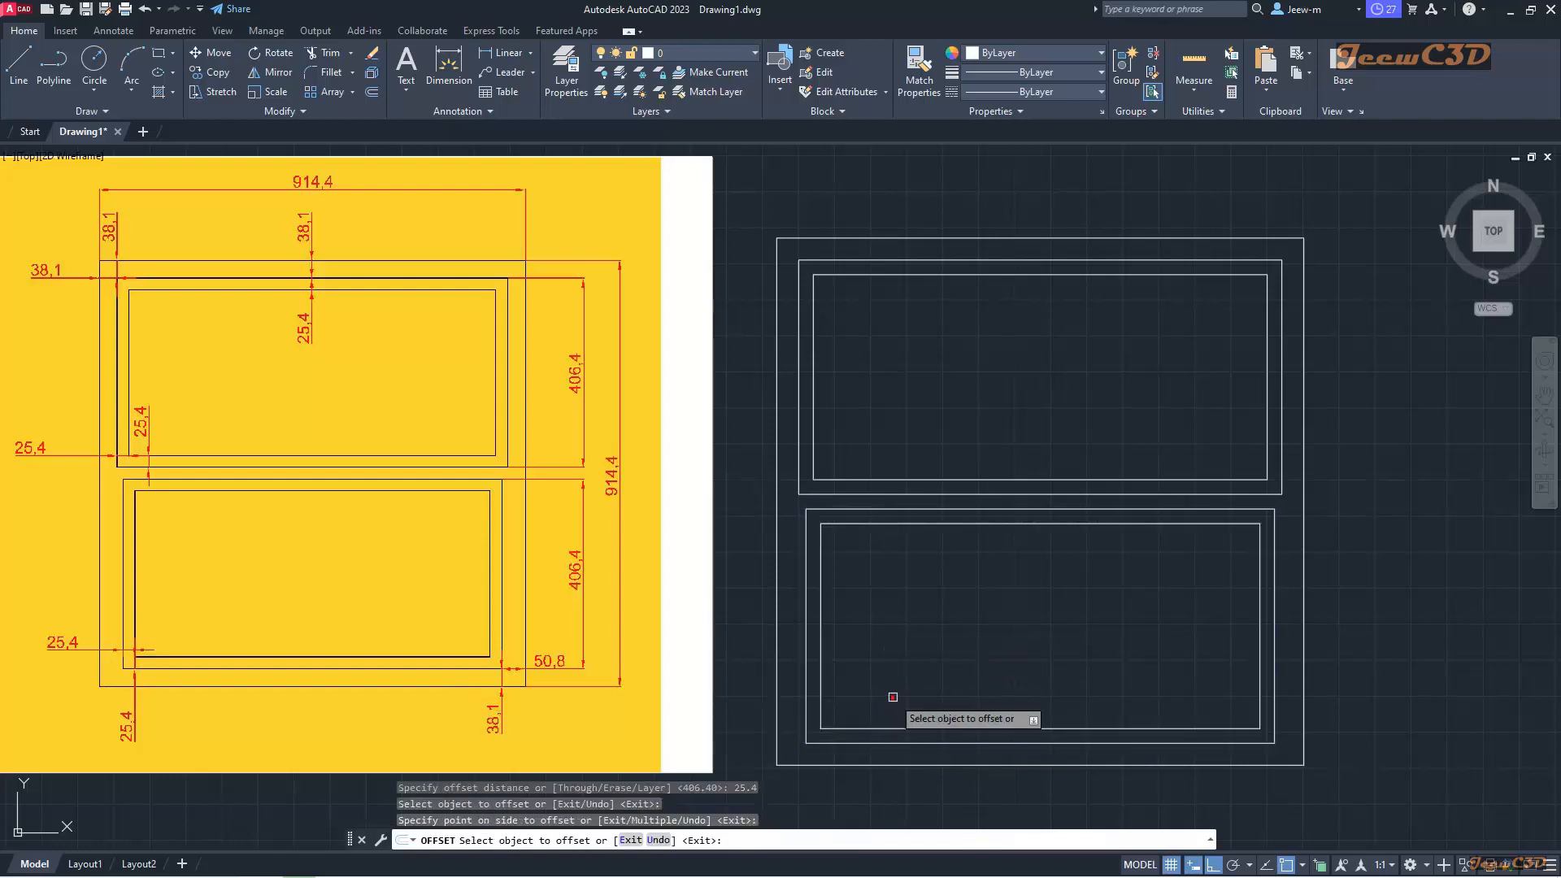
key("Return")
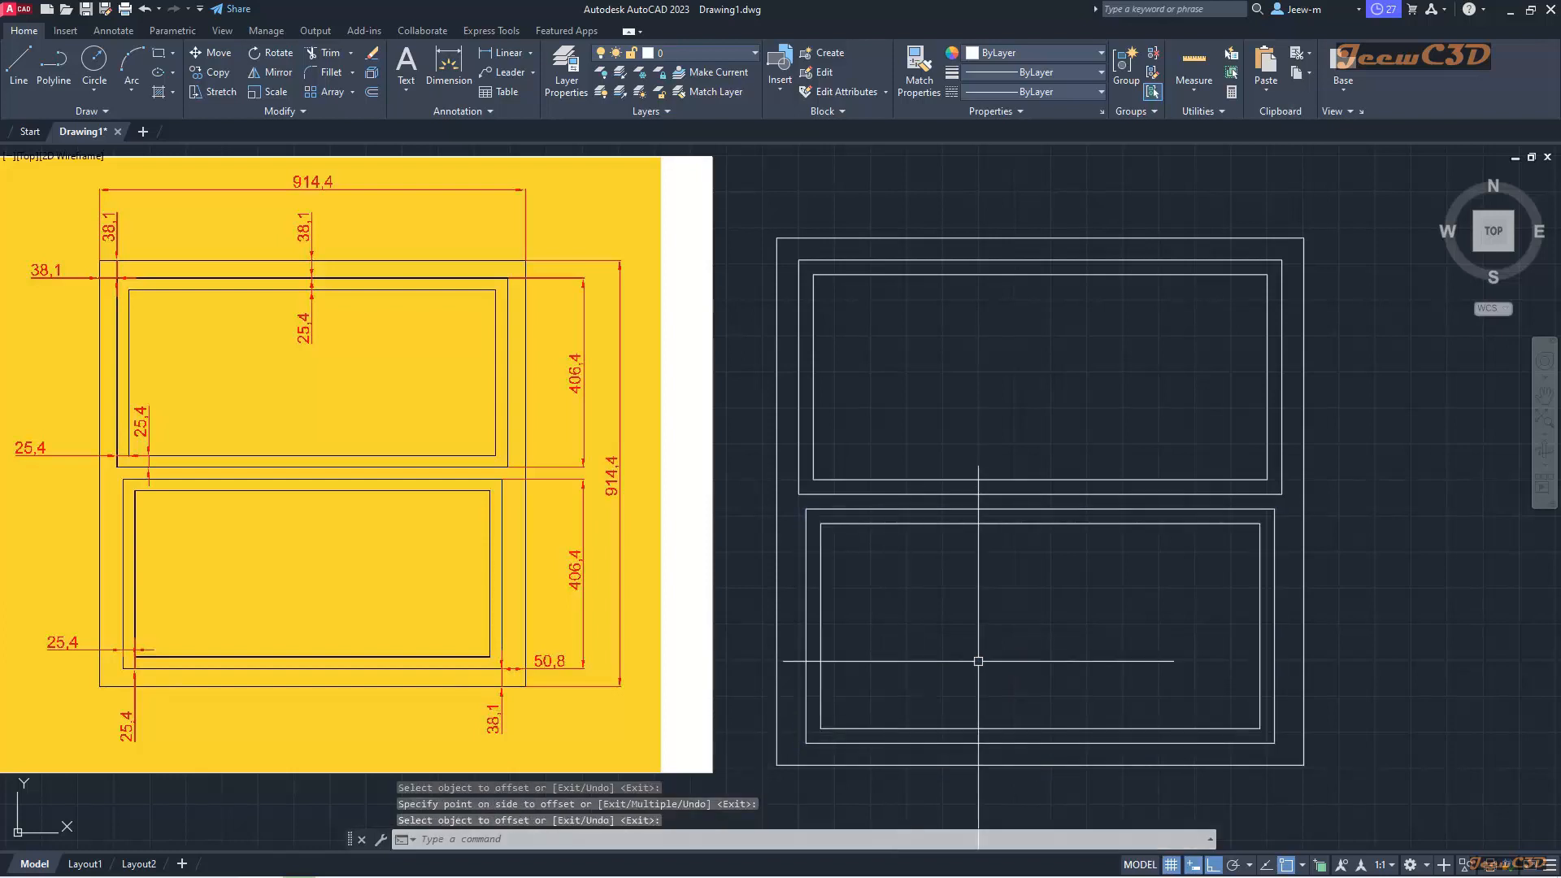
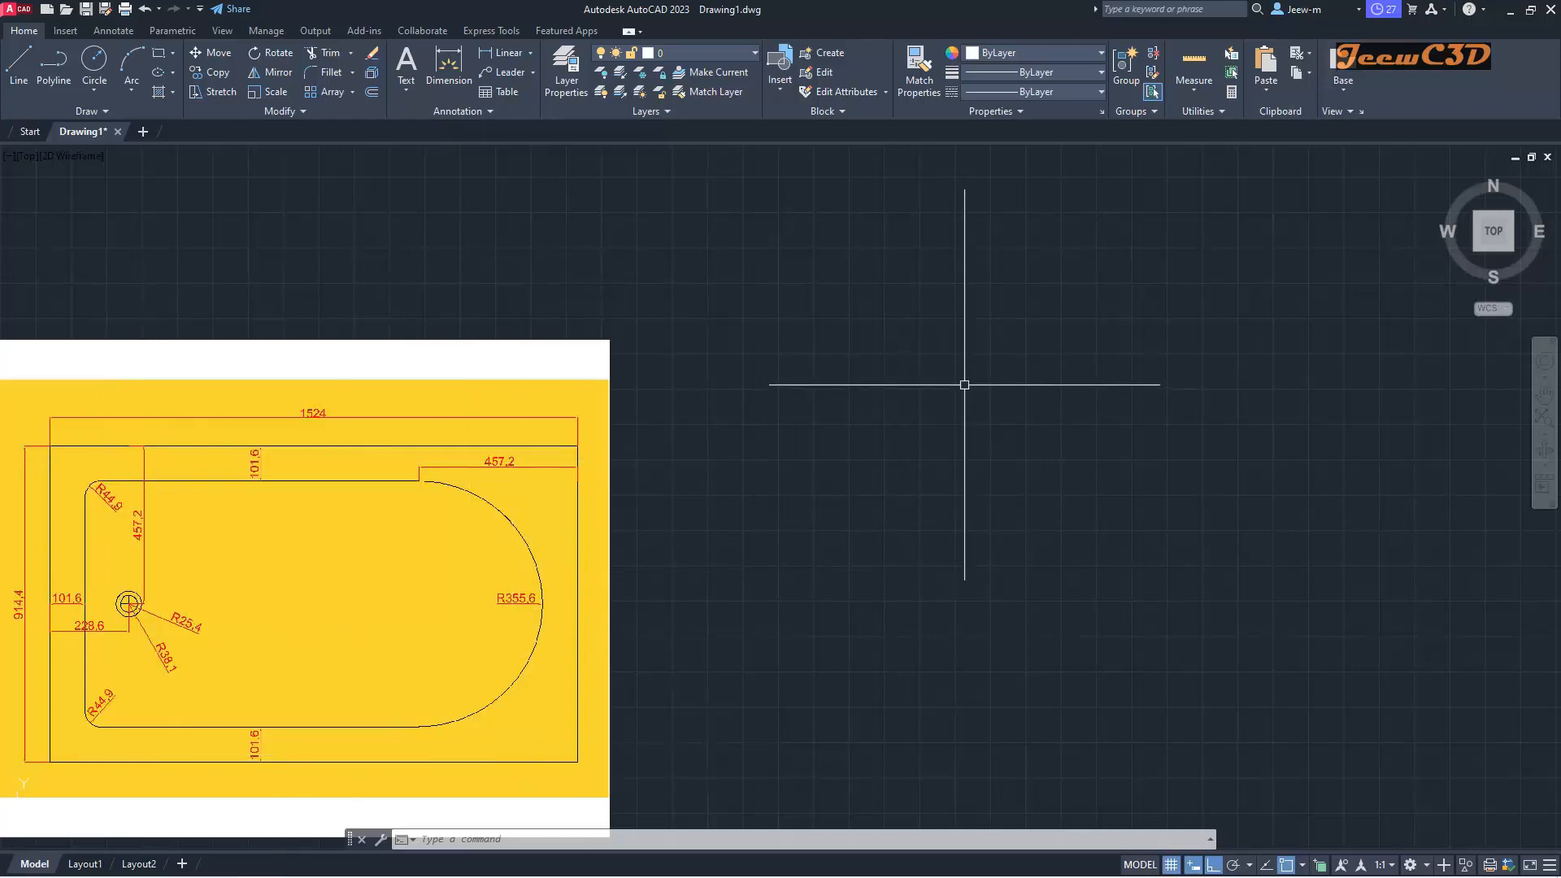
Step: Draw a rectangle 1524 long and 914.4 wide beside the bathtub reference, using the Dimensions option
left_click(159, 55)
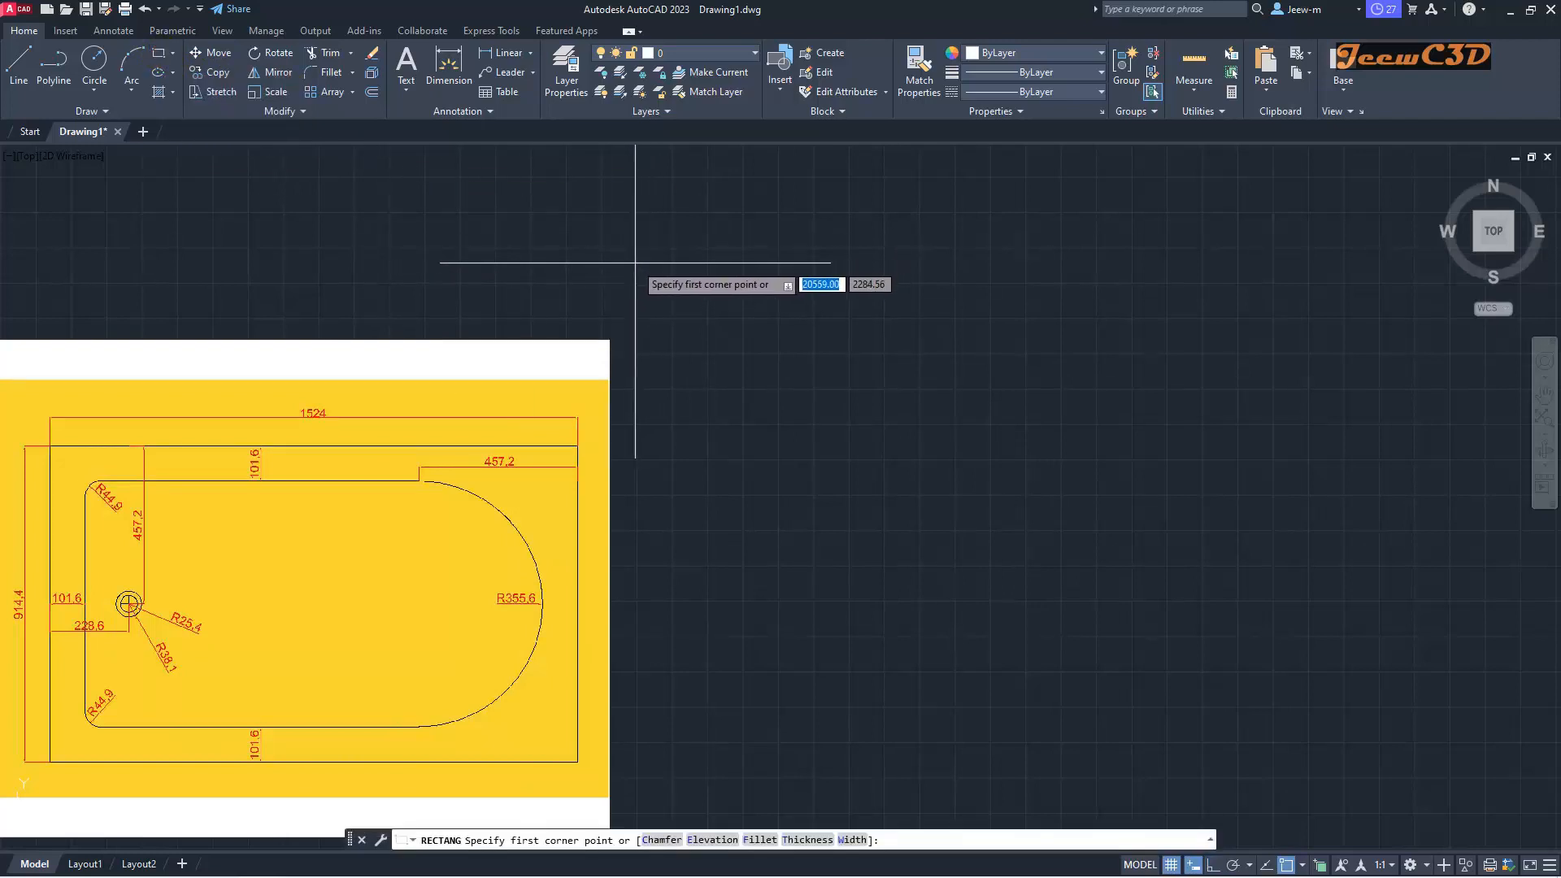
left_click(635, 262)
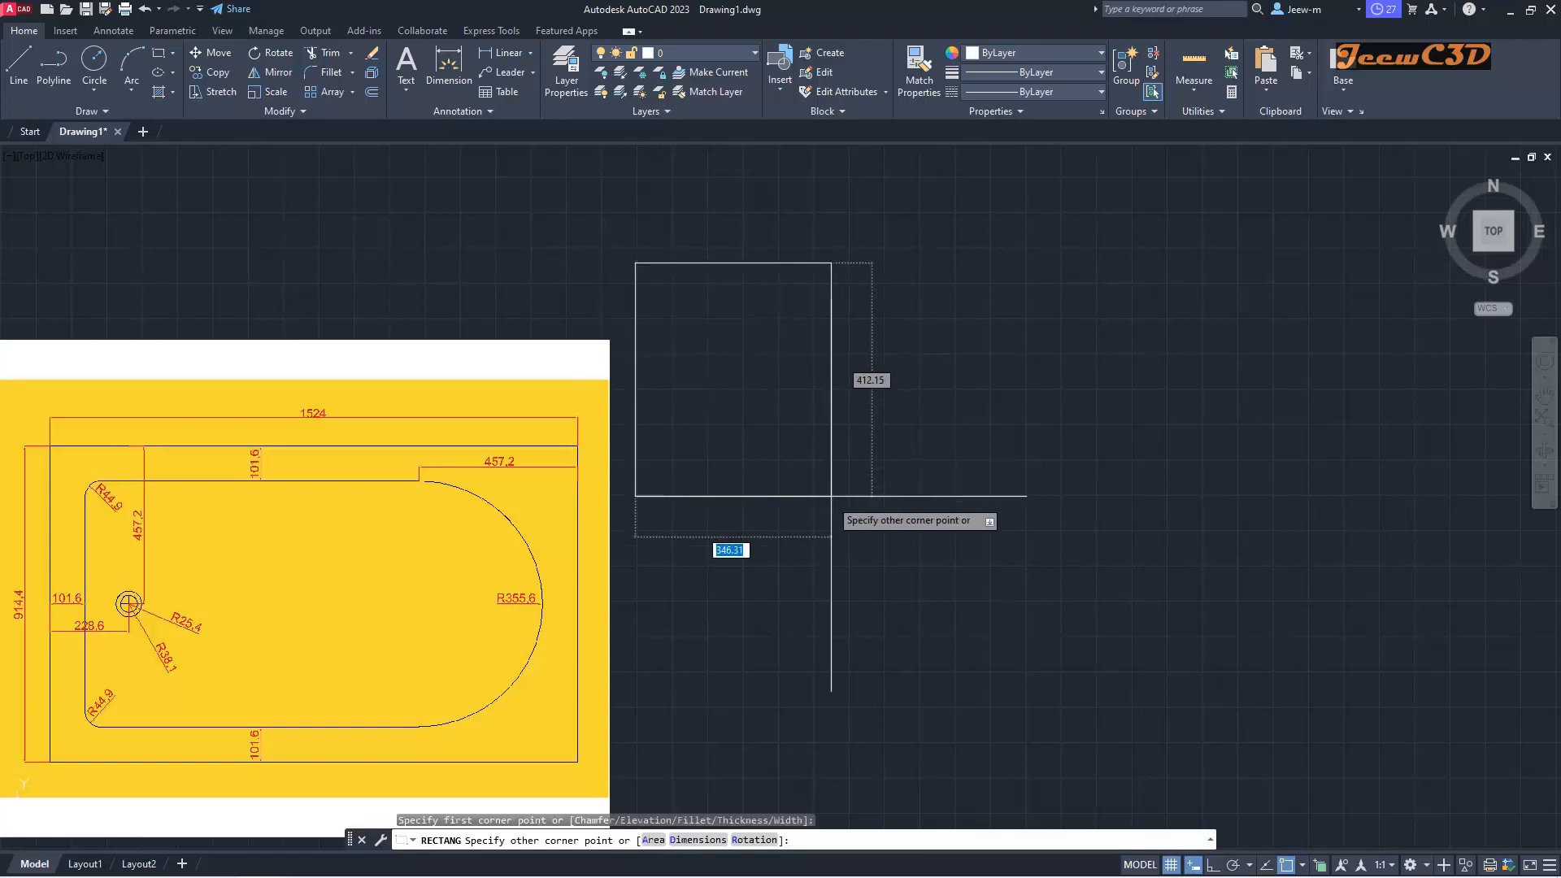
left_click(699, 839)
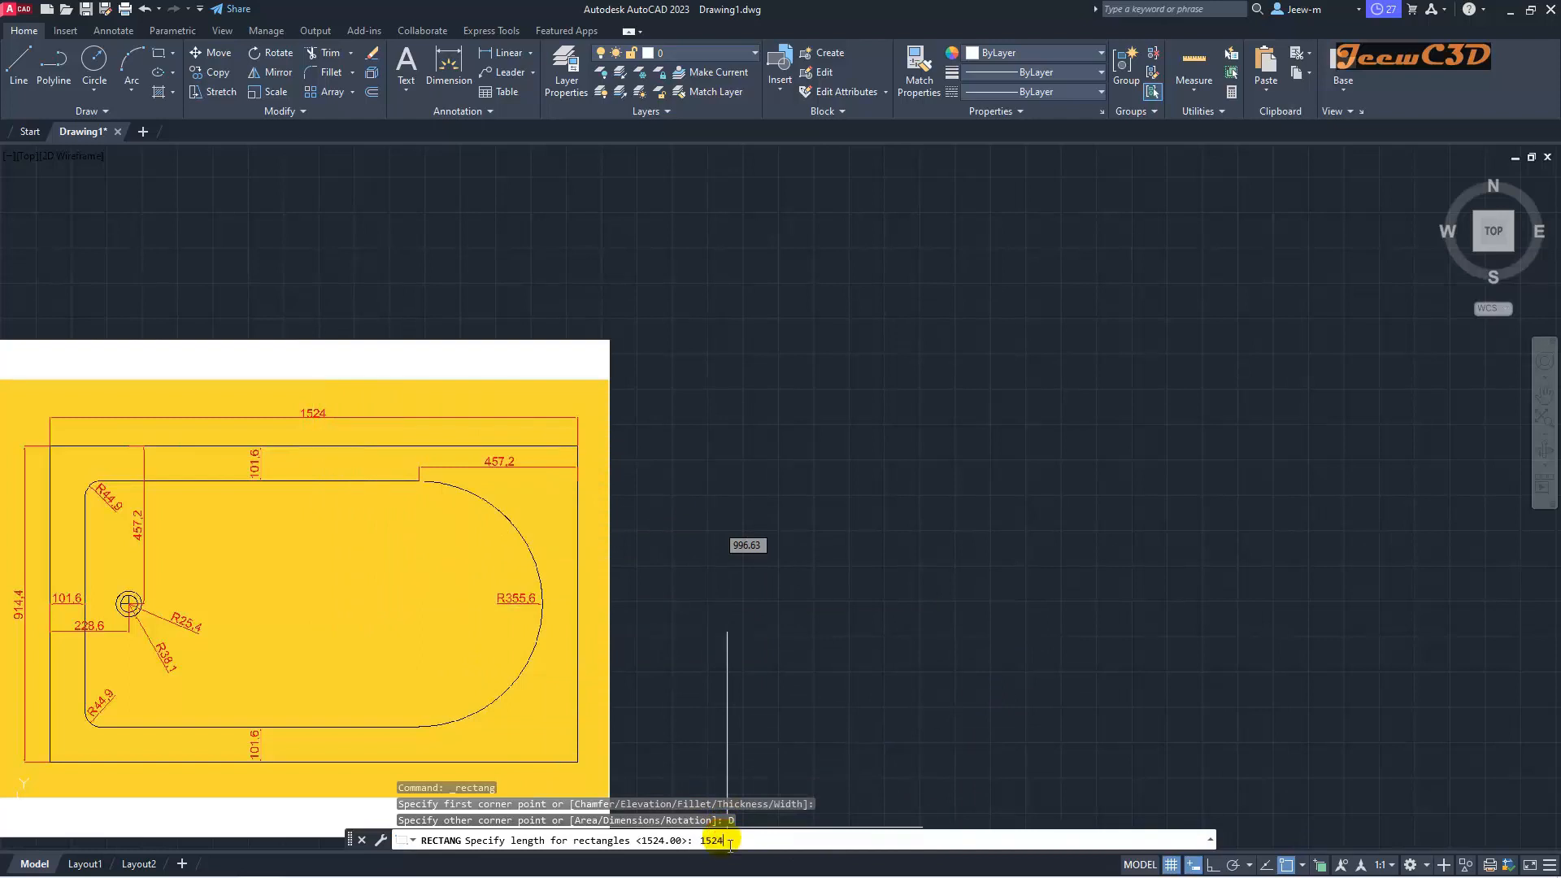
key("Return")
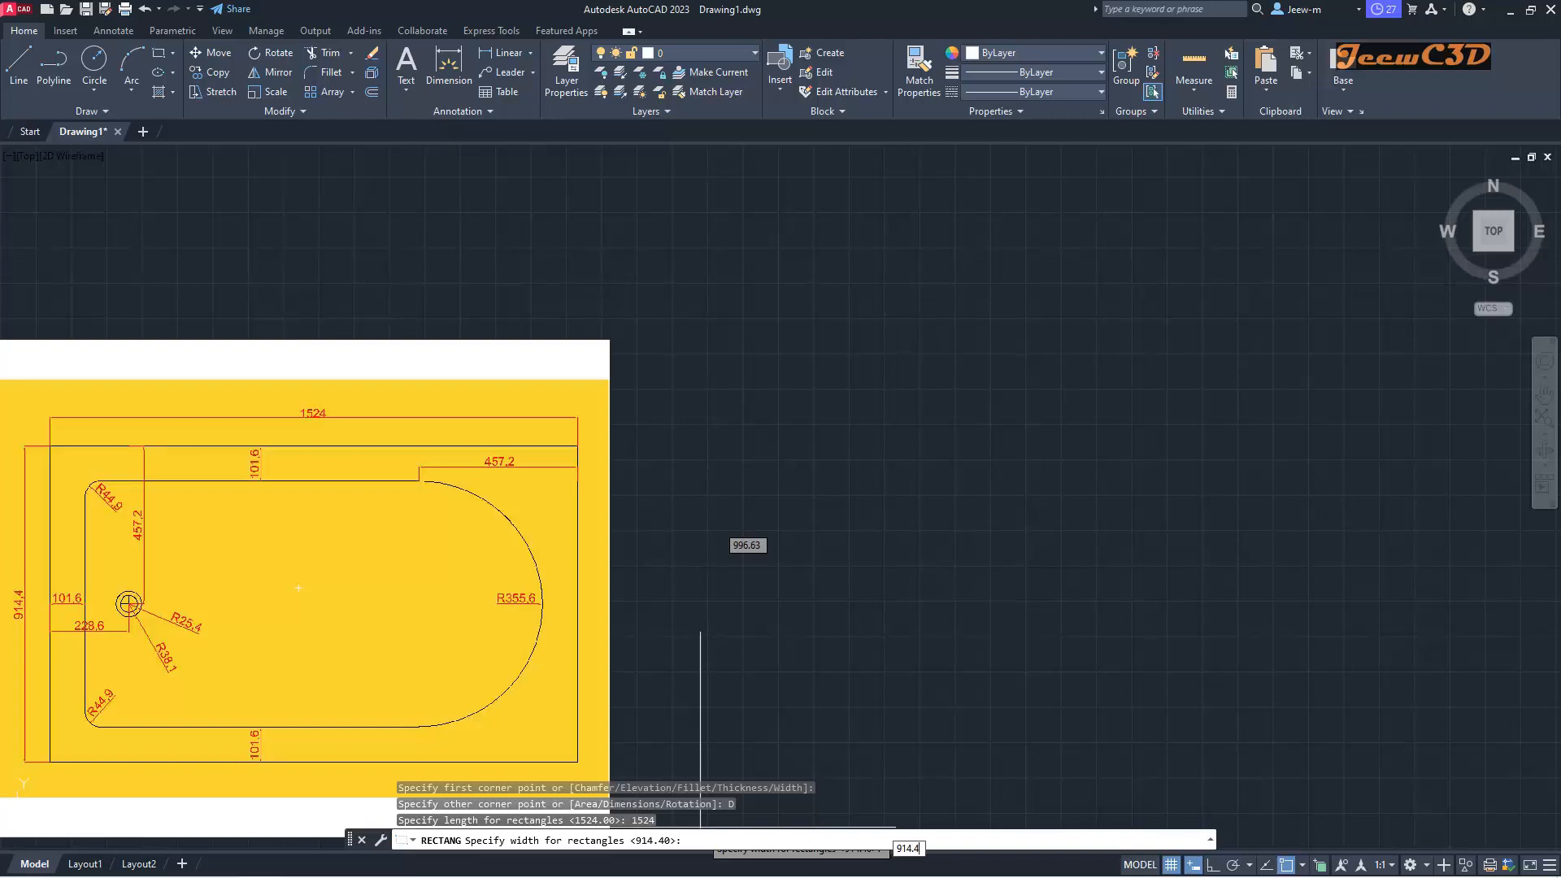
key("Return")
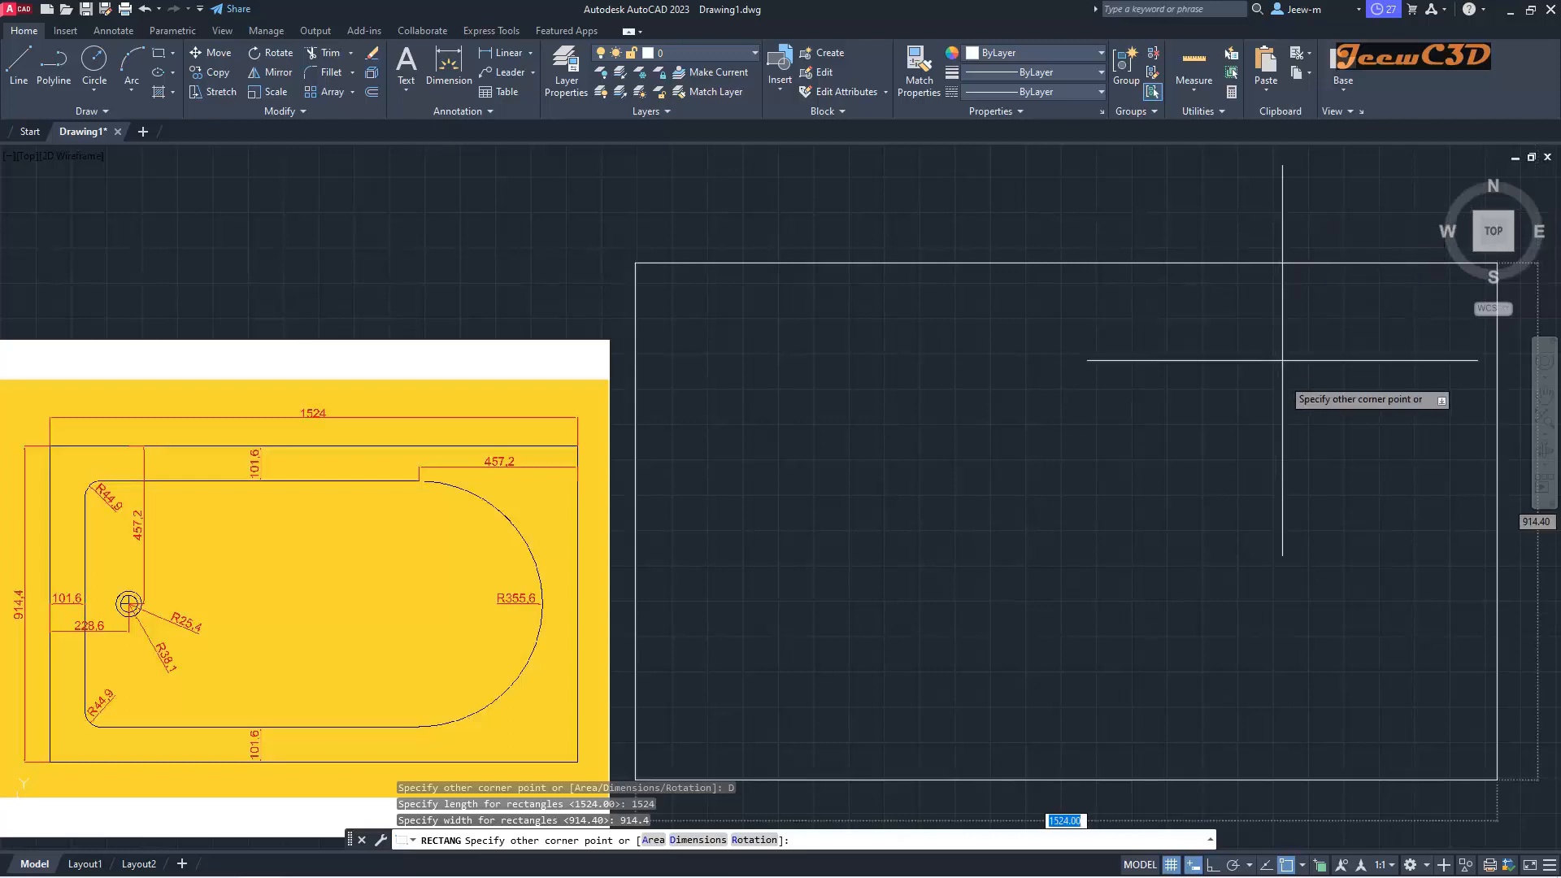
left_click(1527, 811)
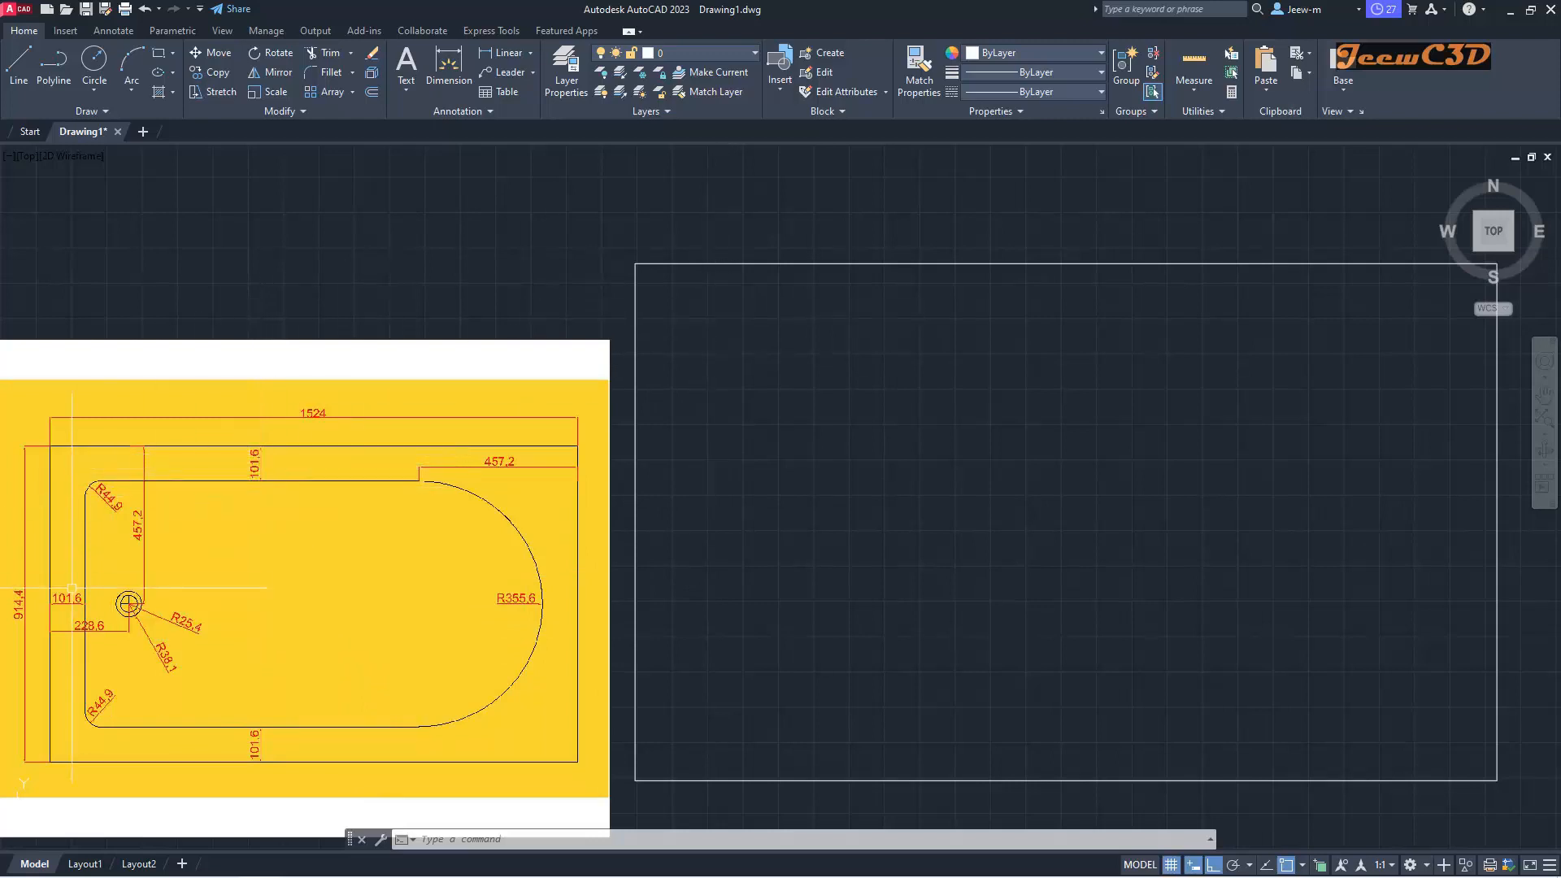
Step: Explode the 1524 by 914.4 rectangle into separate lines and check that its top edge selects individually
left_click(996, 264)
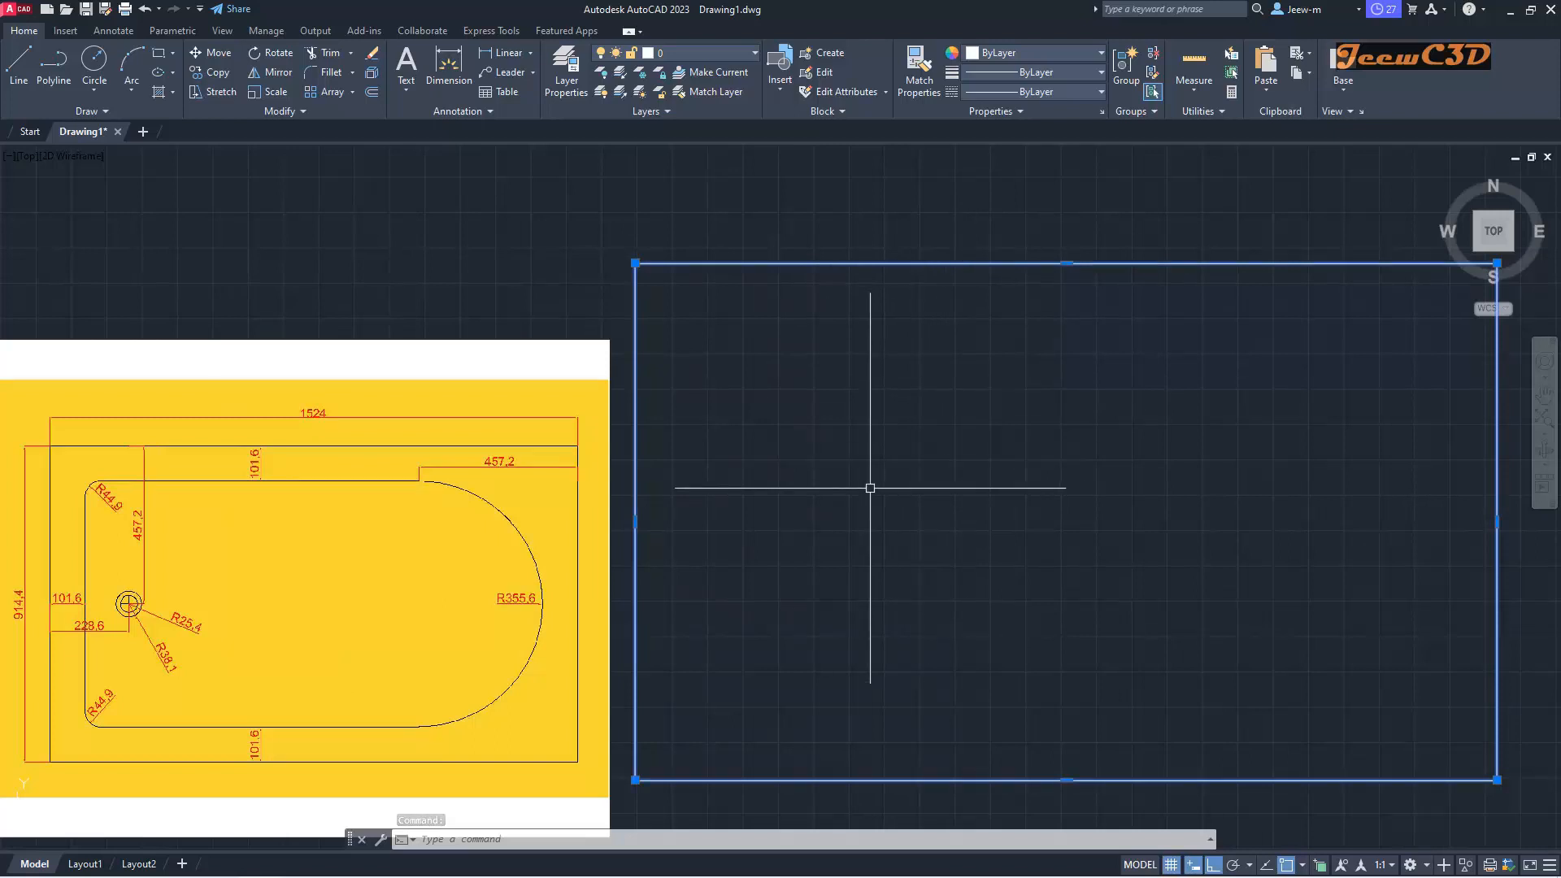
key("Escape")
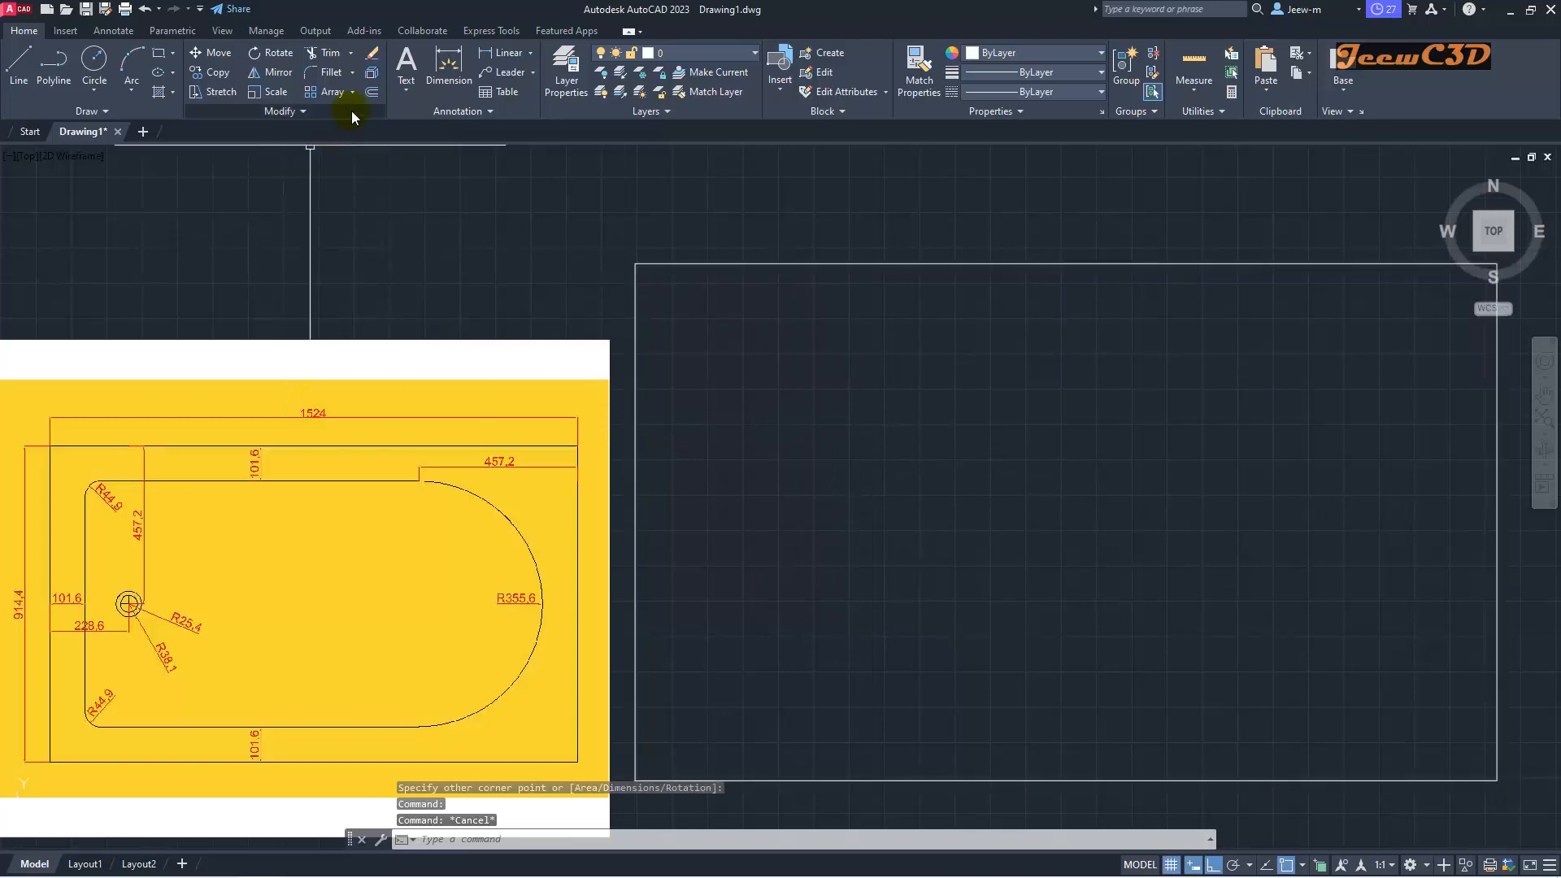
left_click(372, 73)
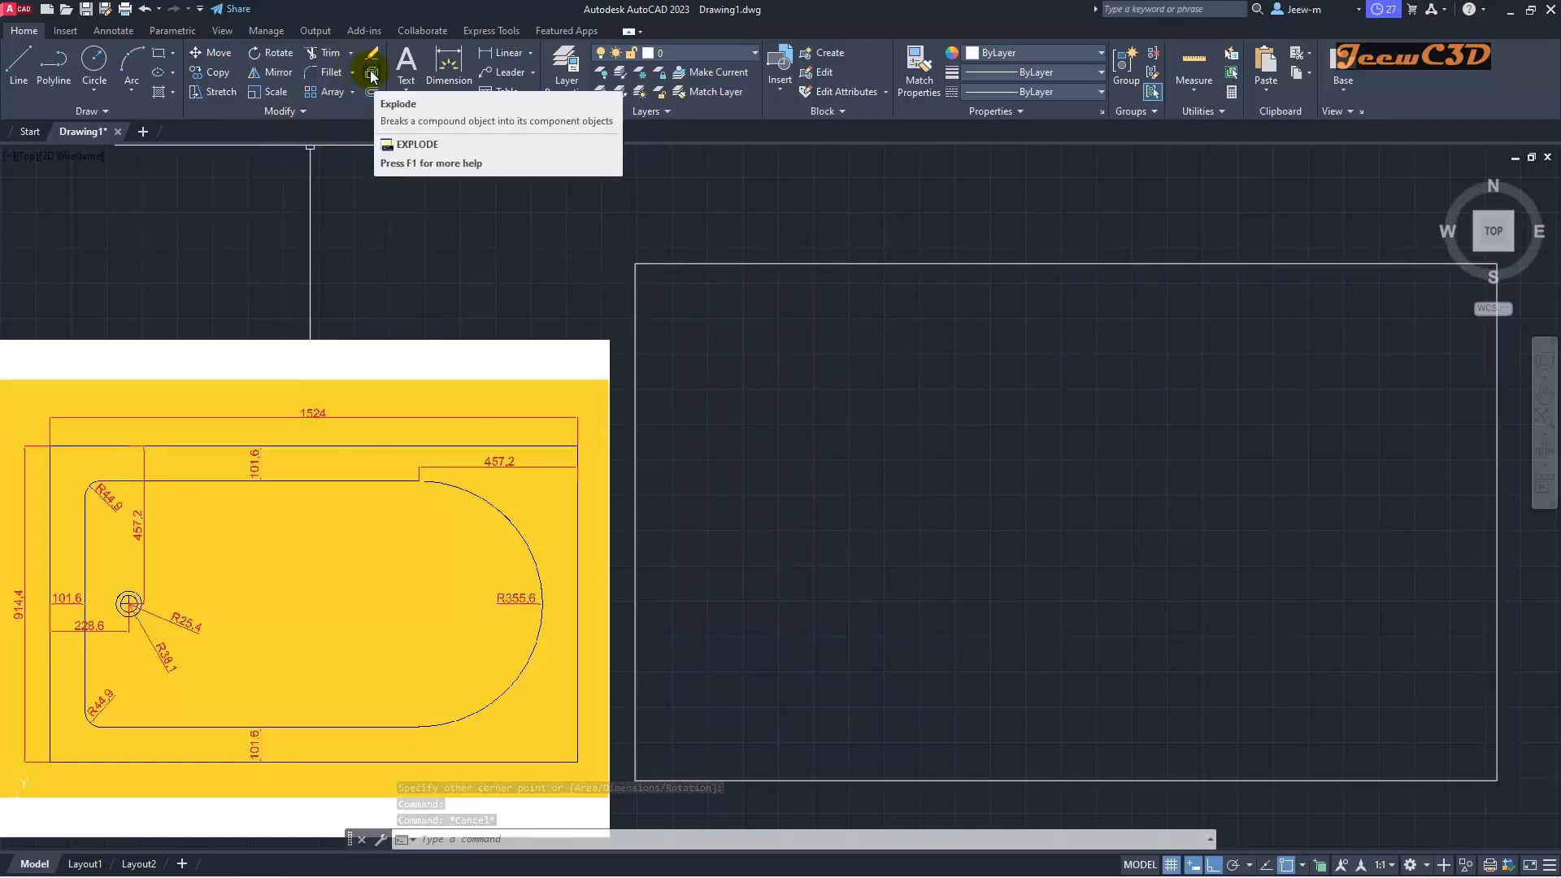
left_click(371, 74)
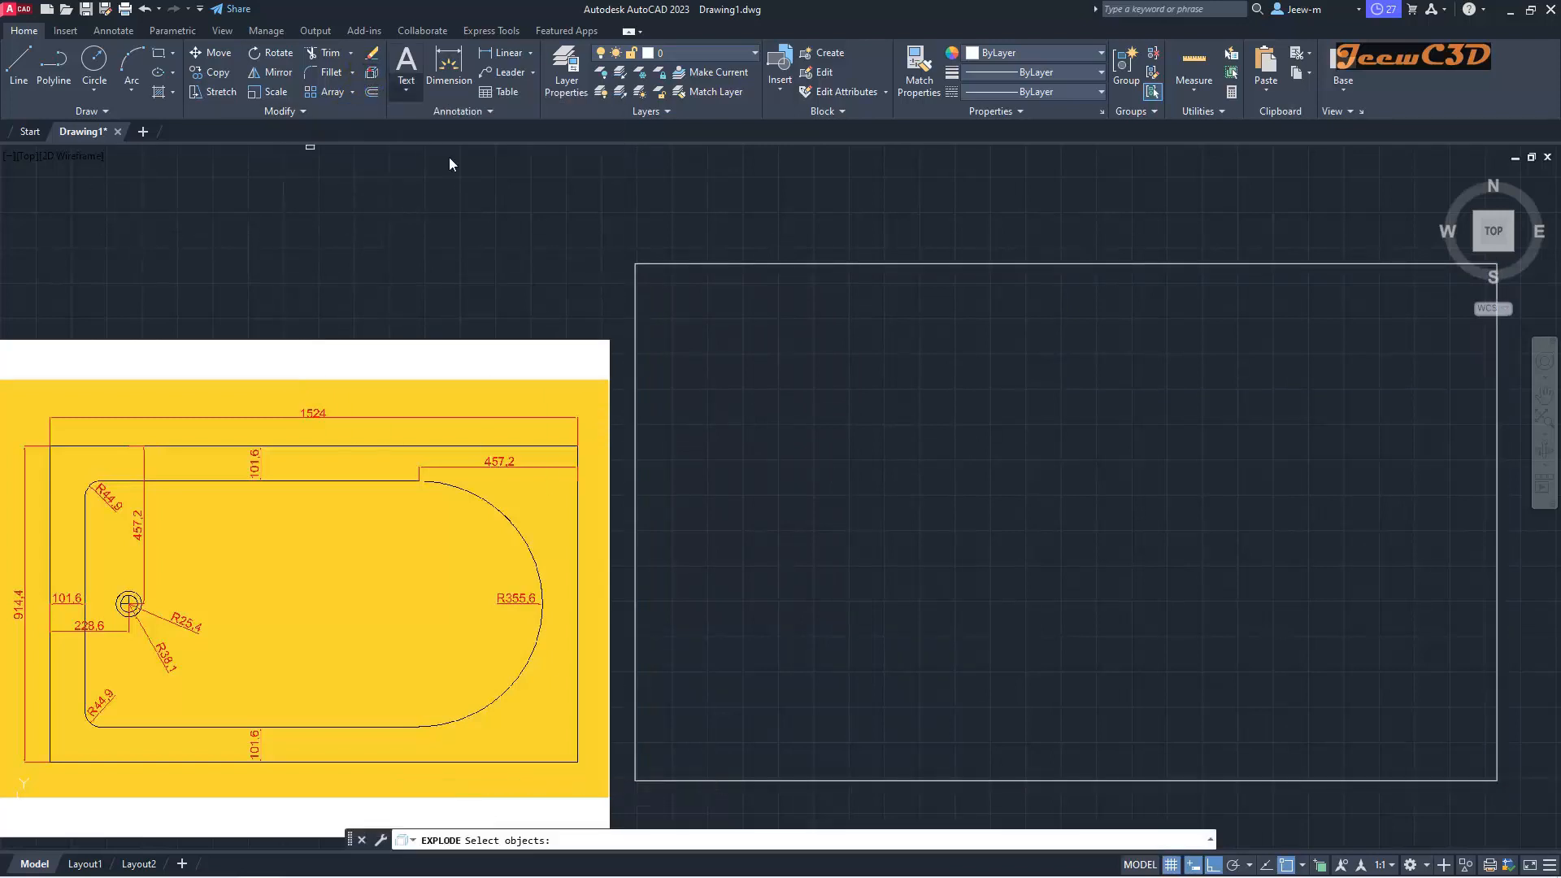
left_click(690, 261)
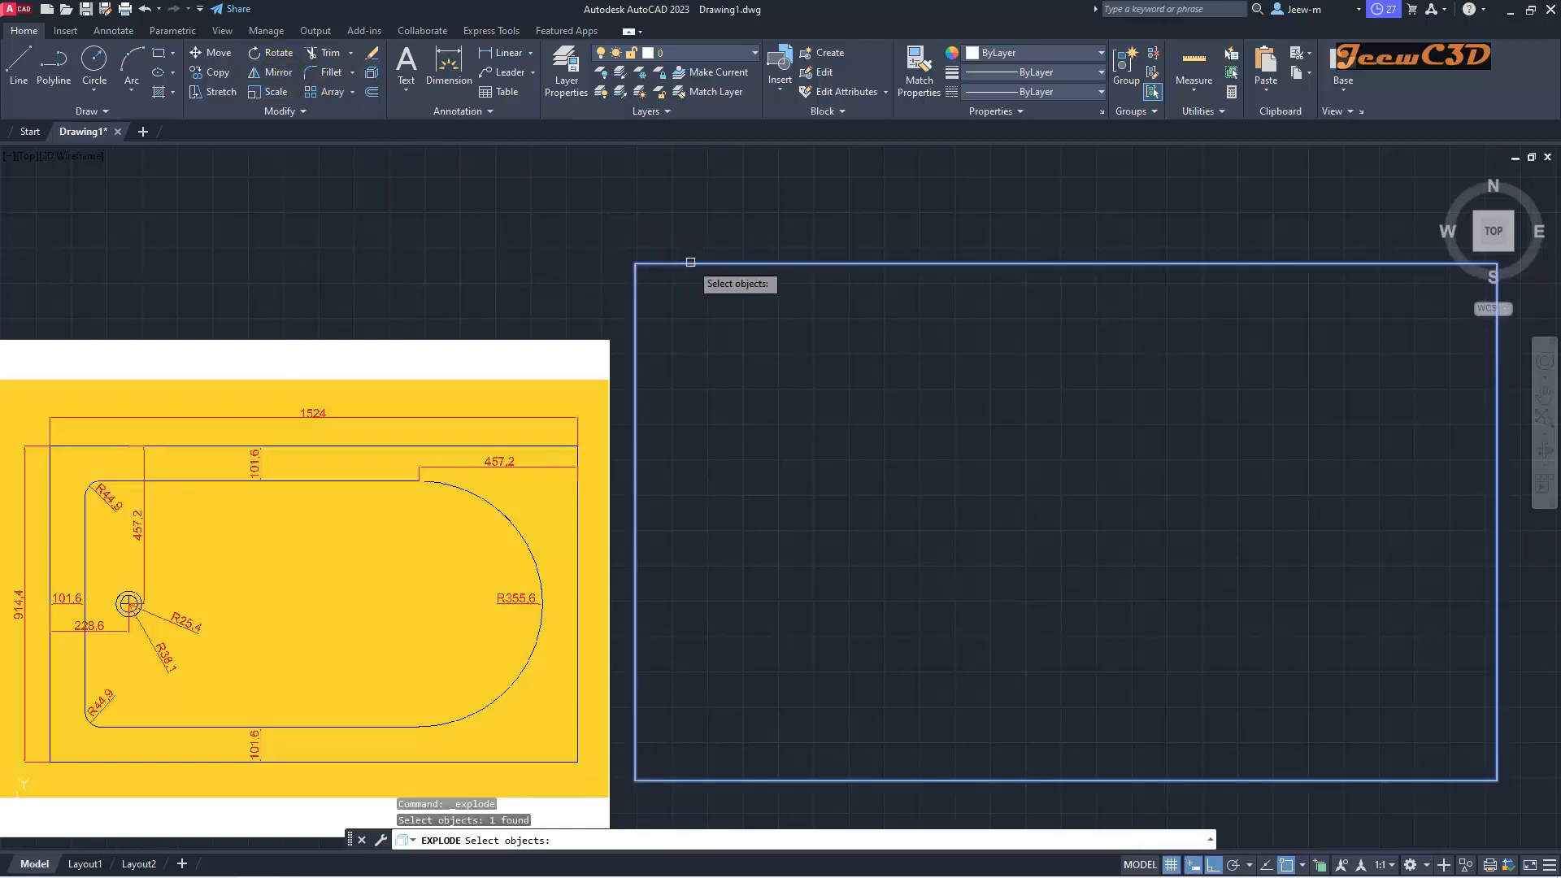
key("Return")
left_click(691, 262)
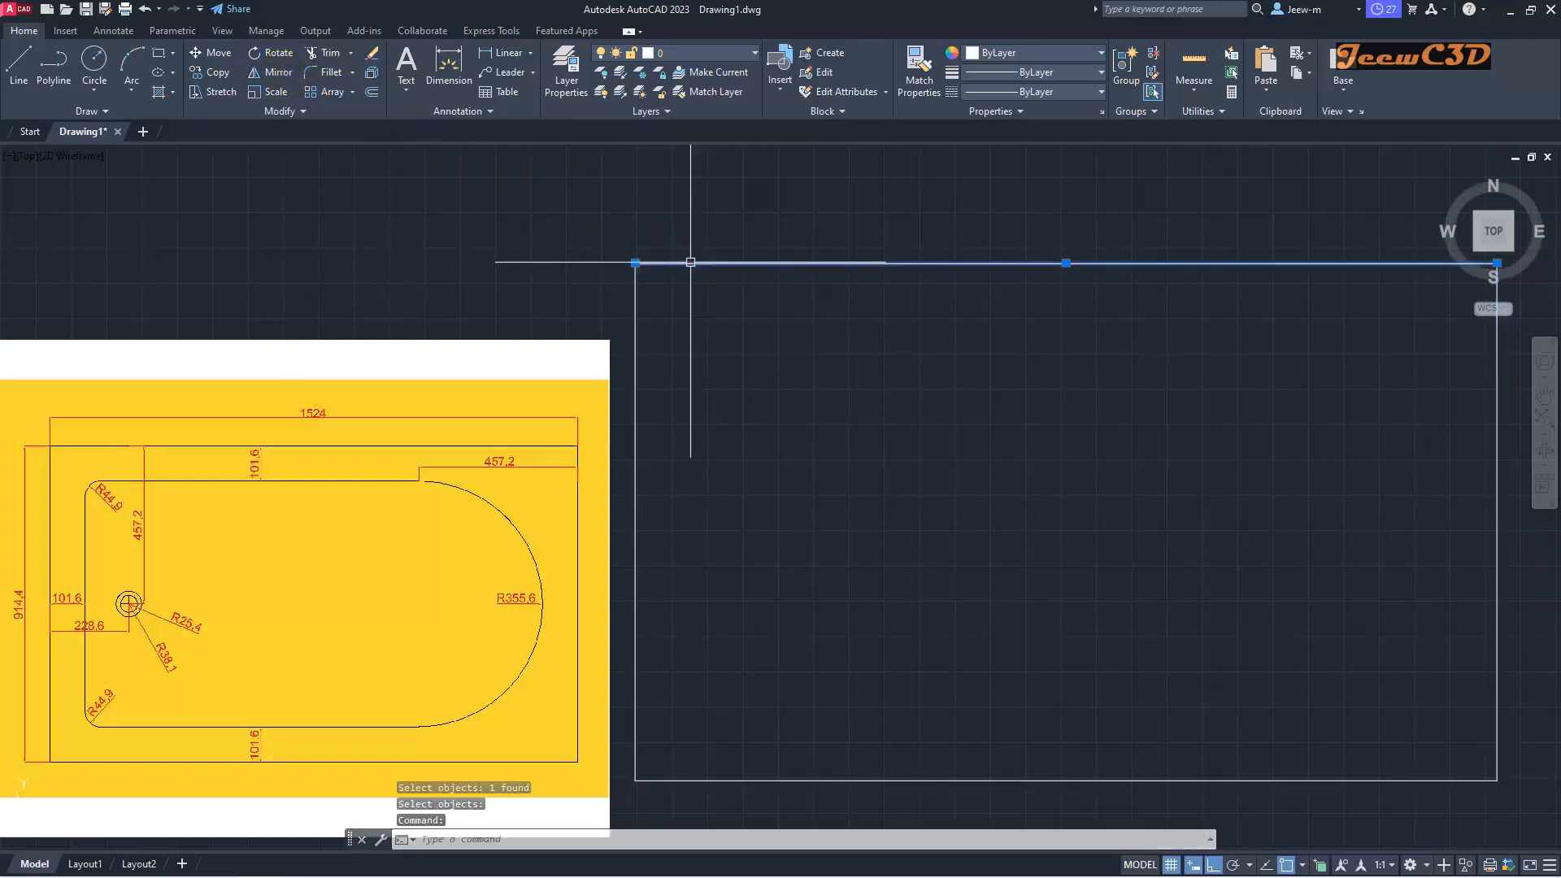
key("Escape")
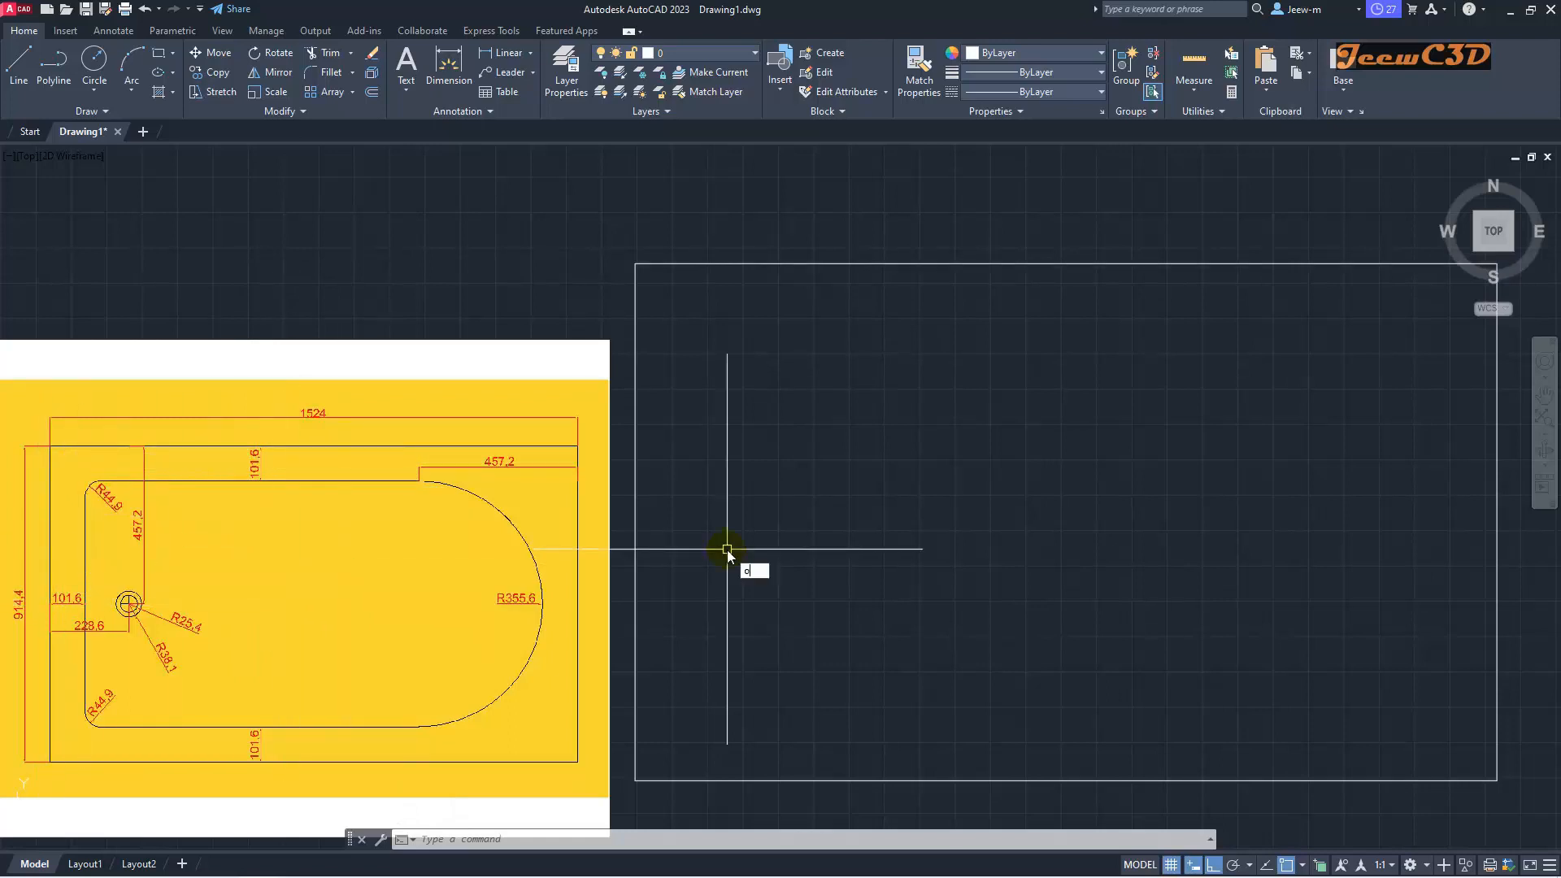
Step: Offset the top, bottom and left edges of the bathtub's outer rectangle inward by 101.6
key("Return")
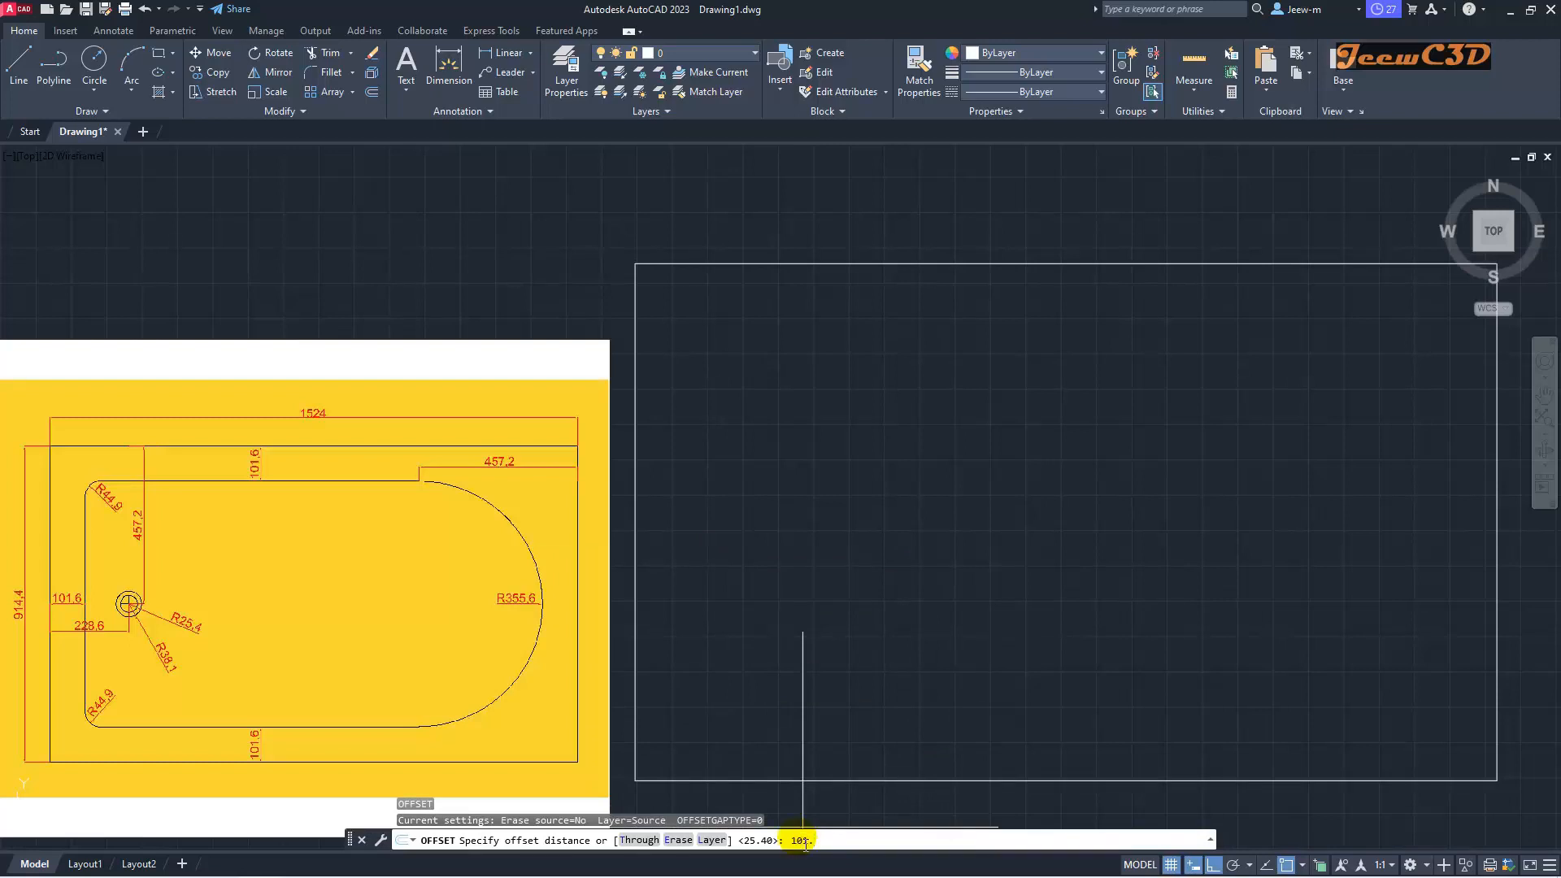
key("Return")
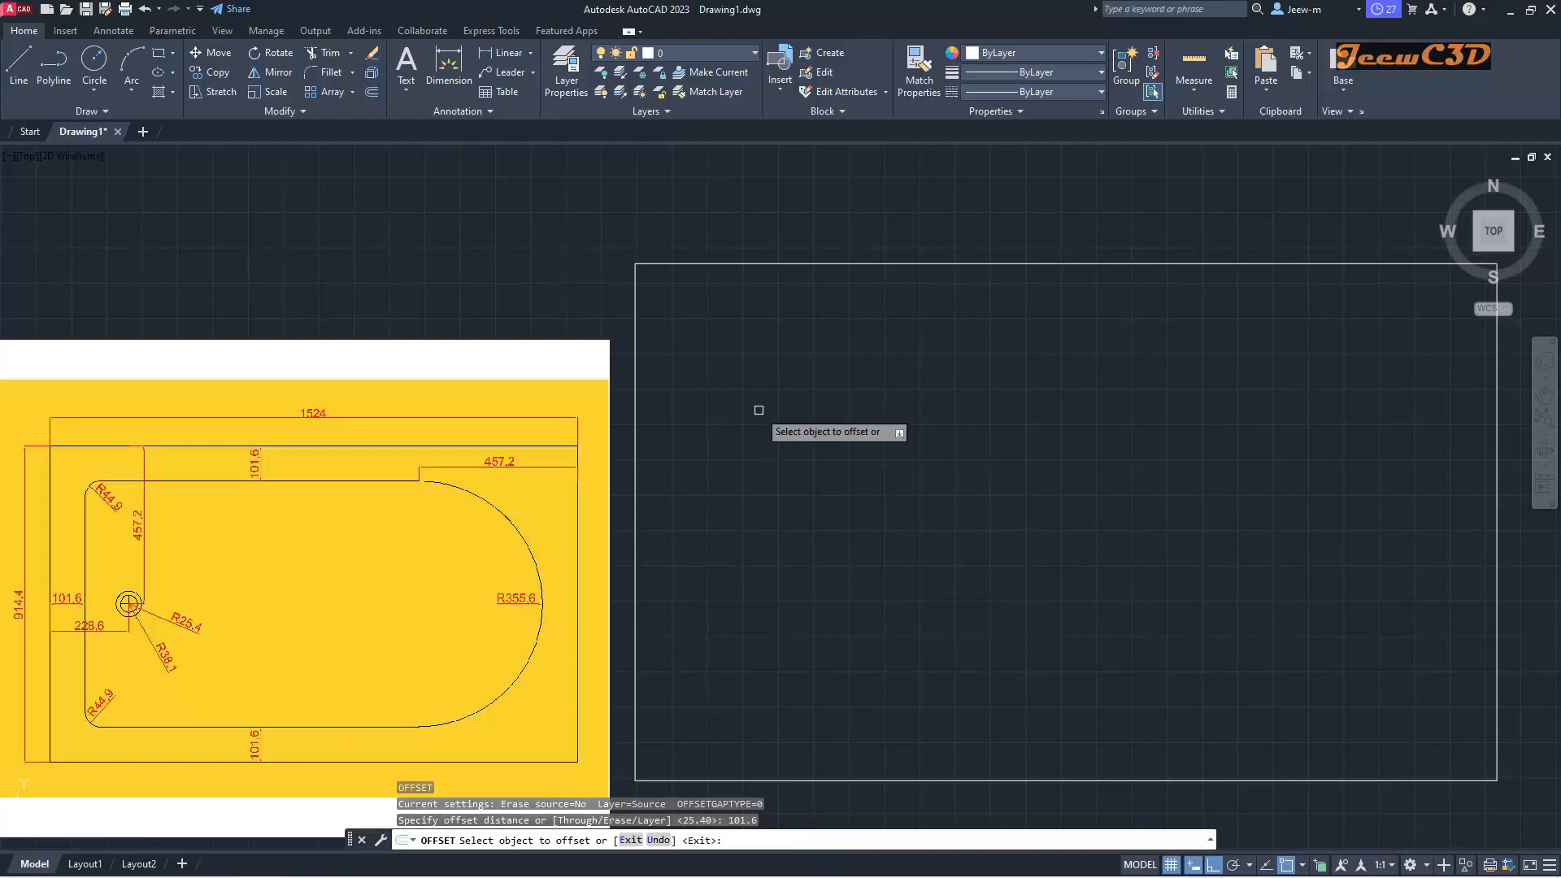
left_click(779, 264)
left_click(790, 310)
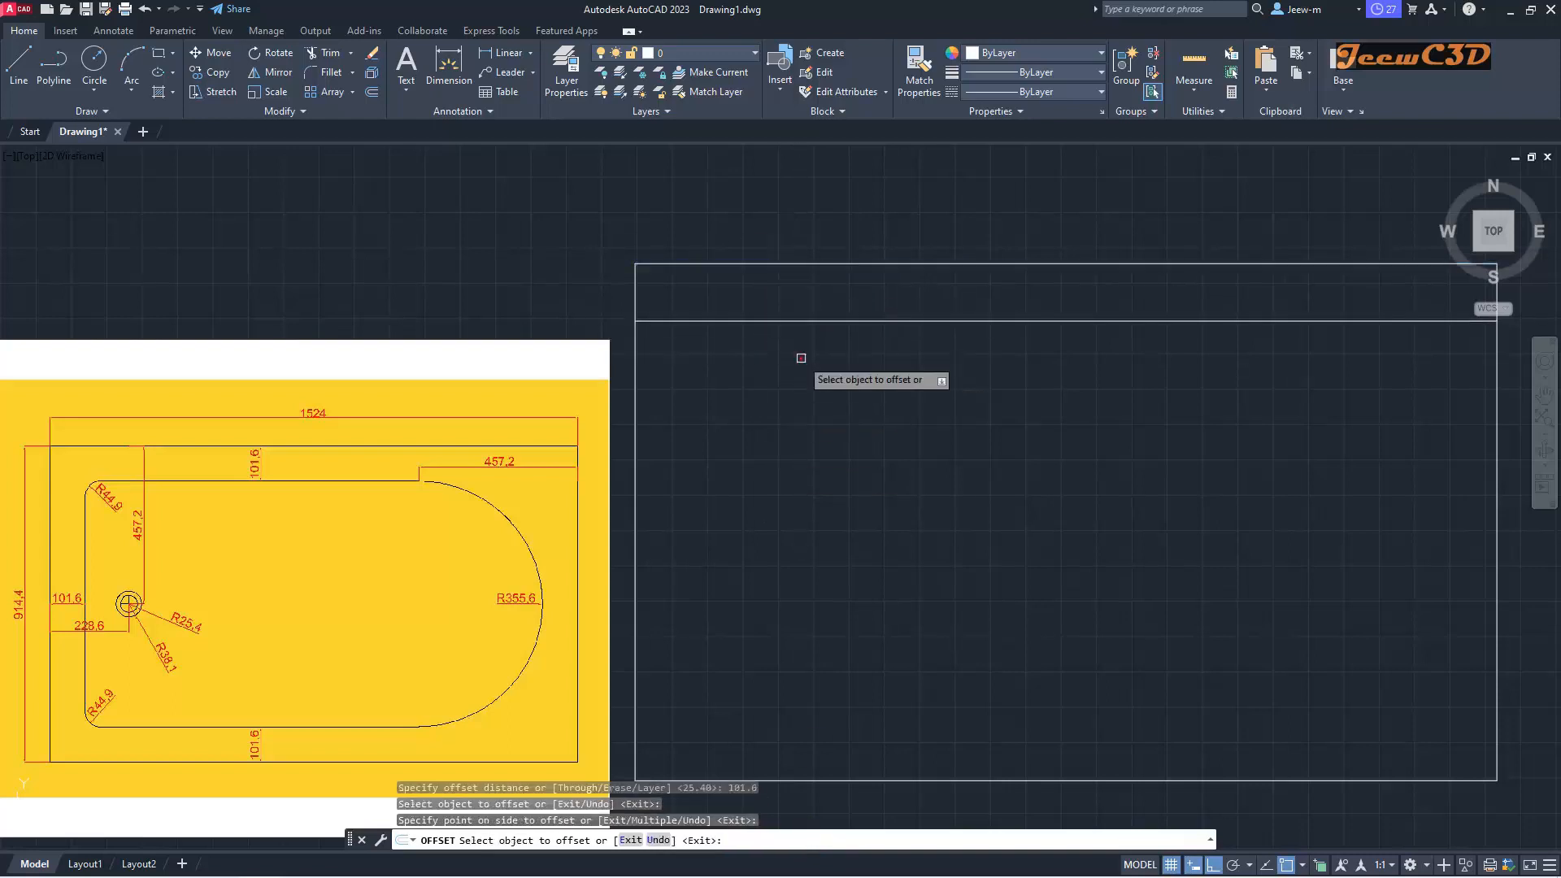
left_click(893, 781)
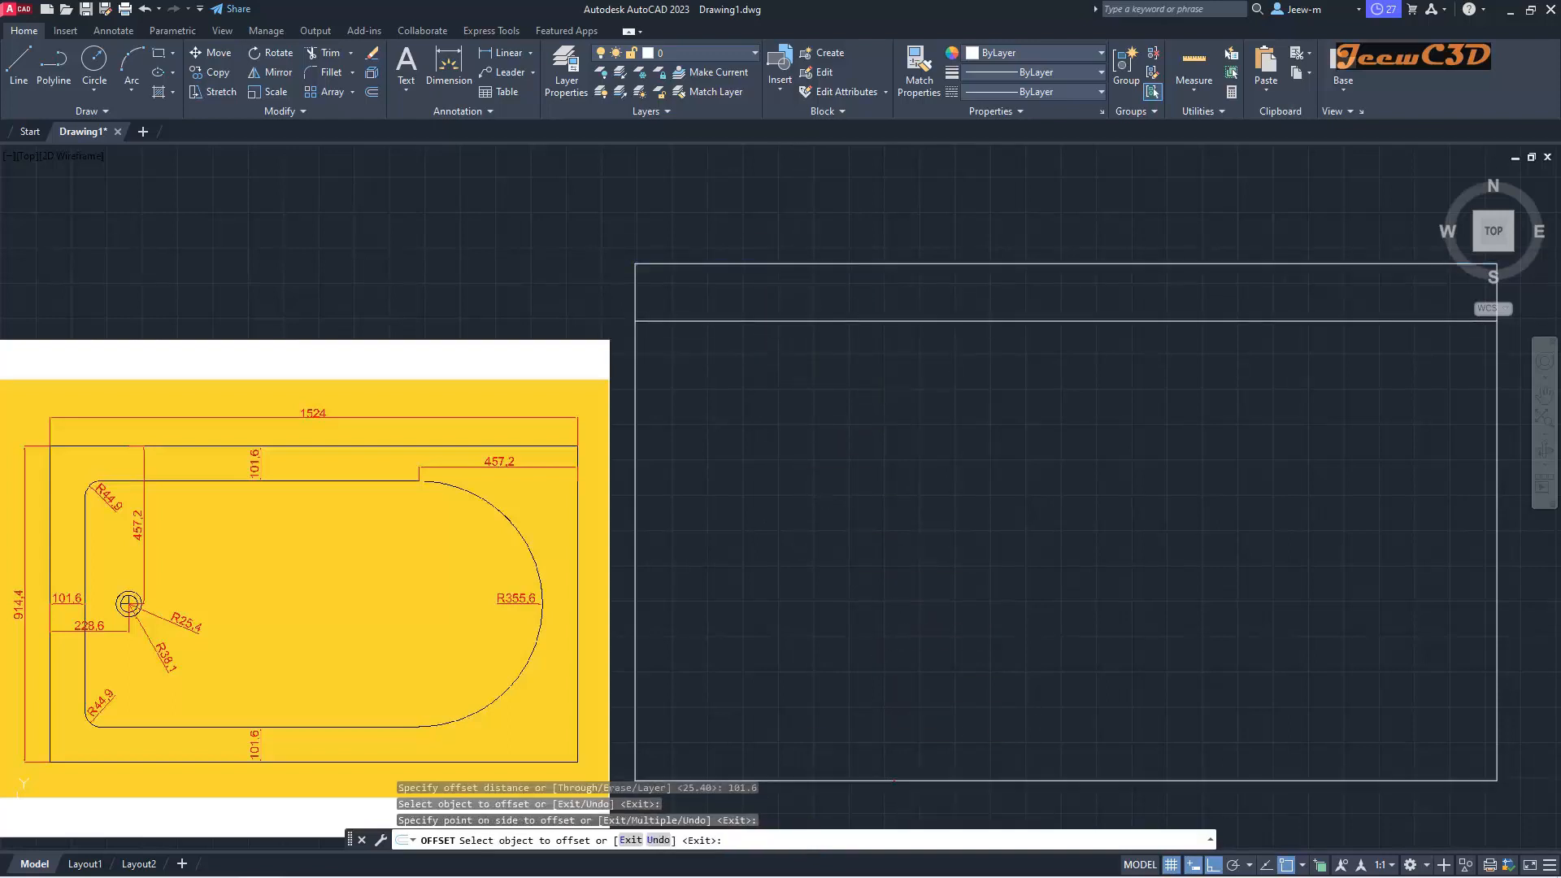
left_click(874, 683)
left_click(634, 615)
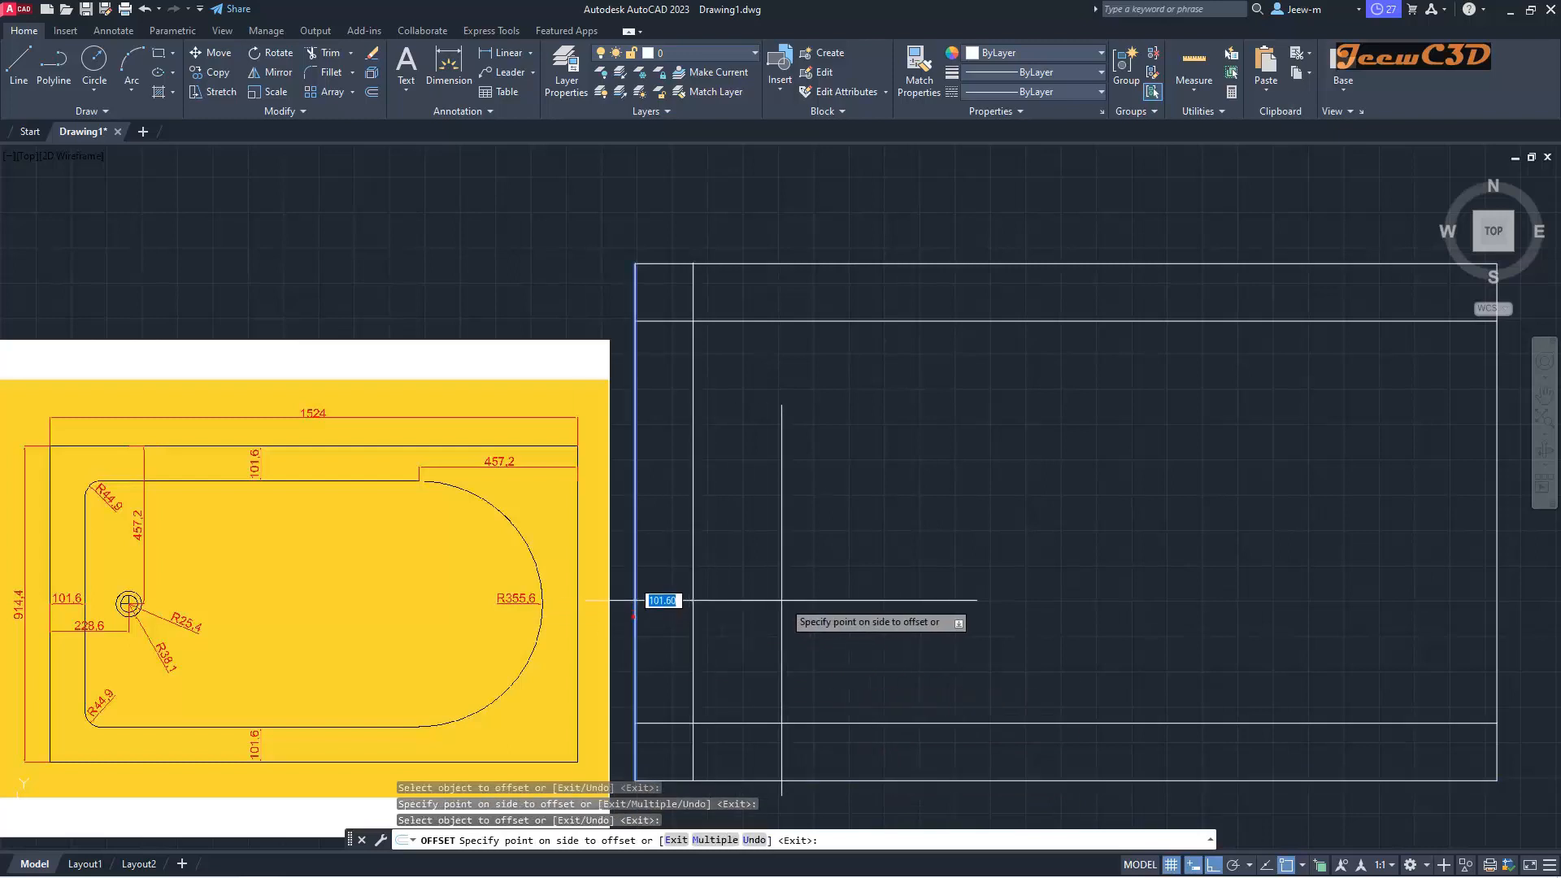
left_click(715, 599)
key("Return")
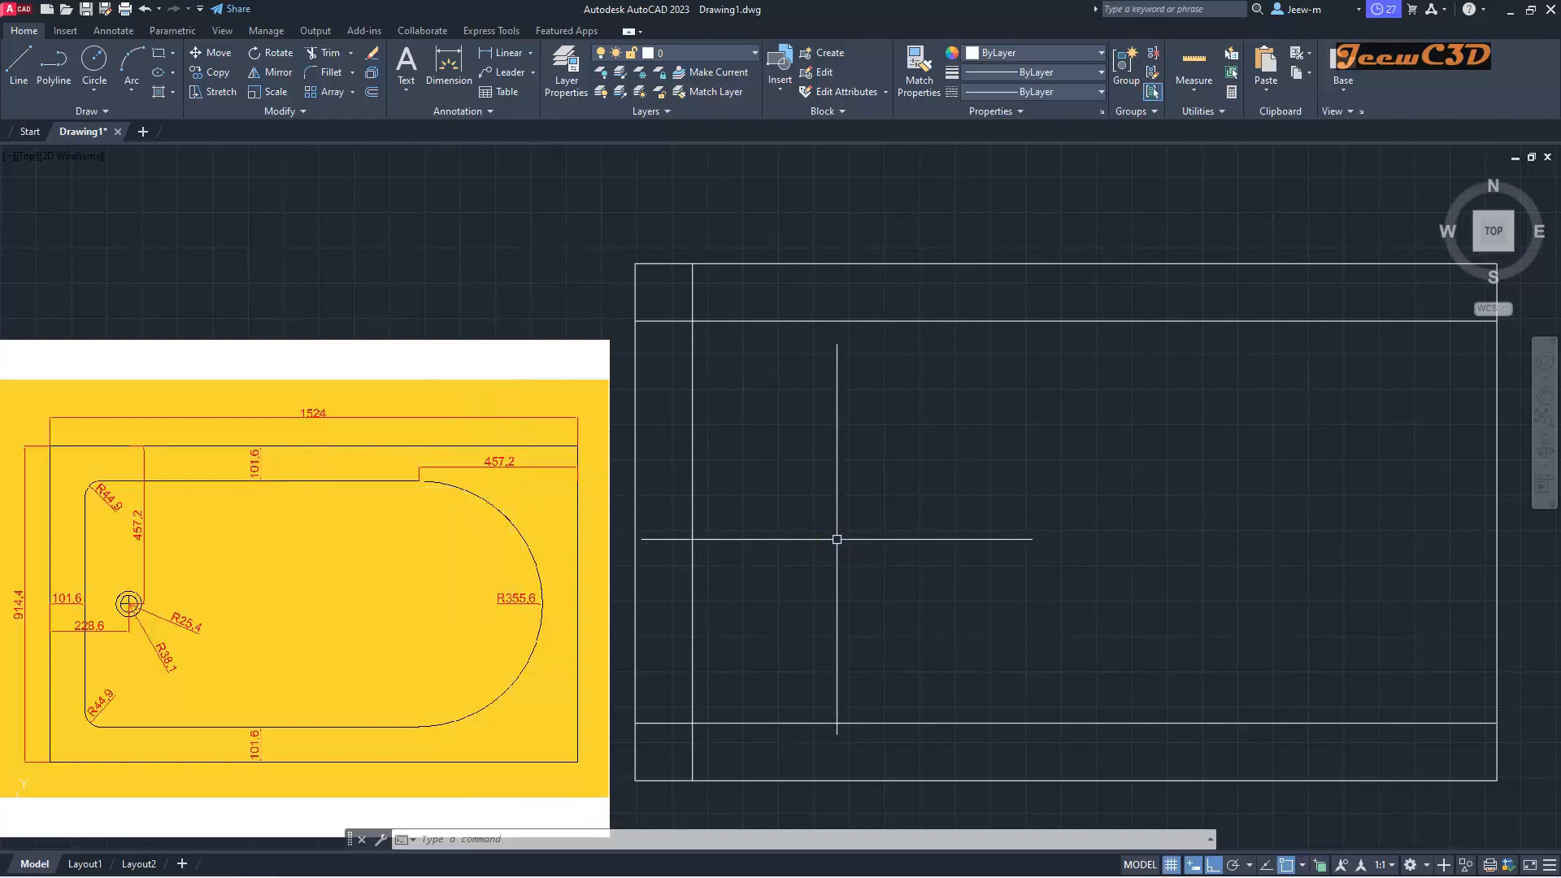
Step: Offset the right edge of the bathtub's outer rectangle inward by 457.2
type("o")
key("space")
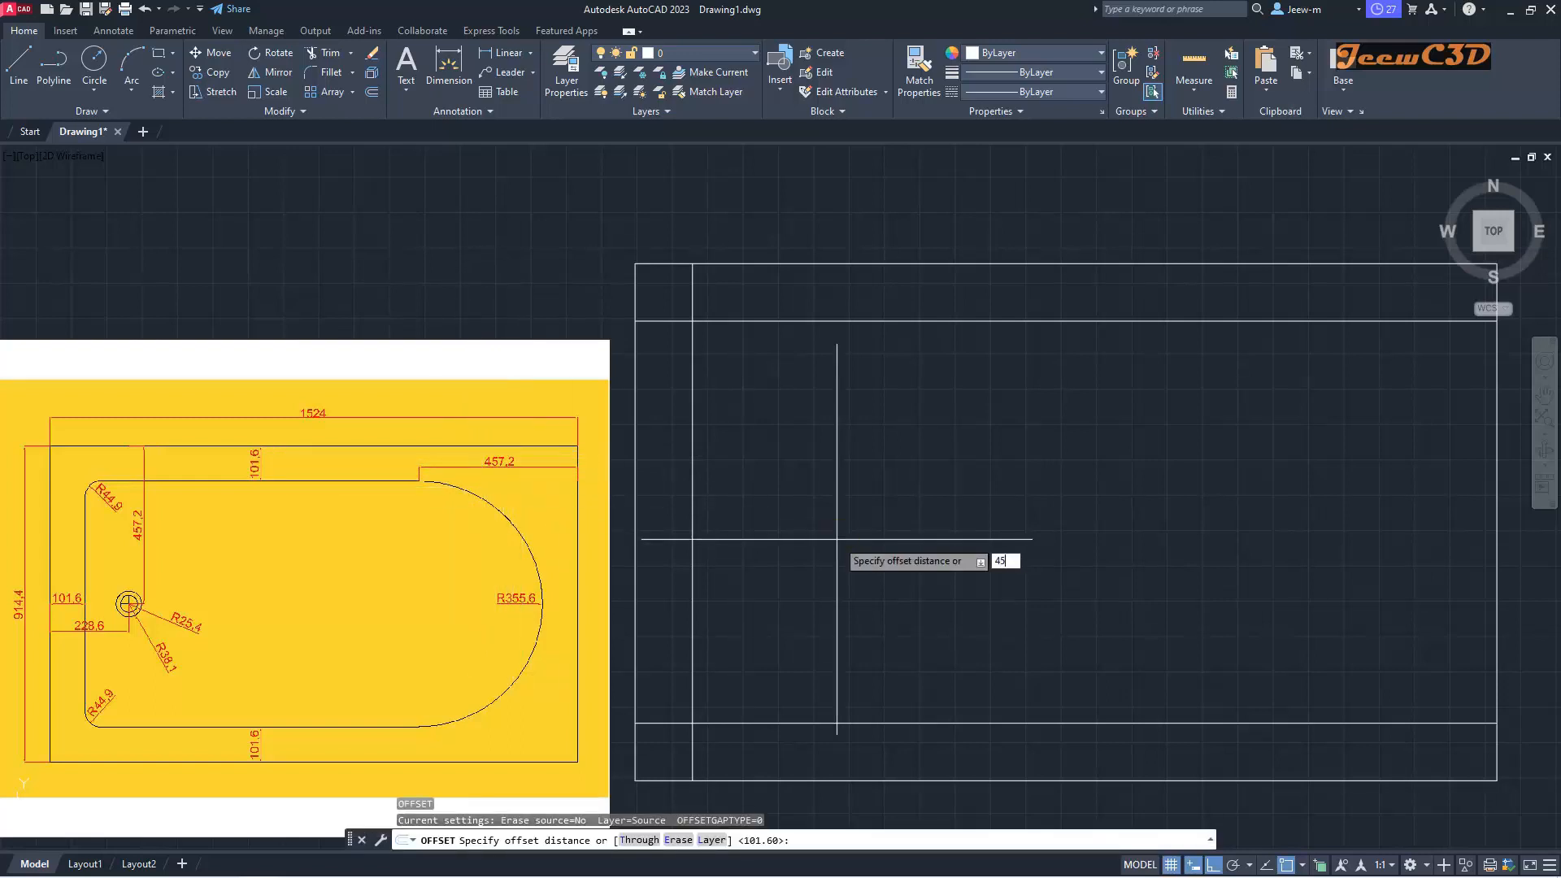
type("457.2")
key("Return")
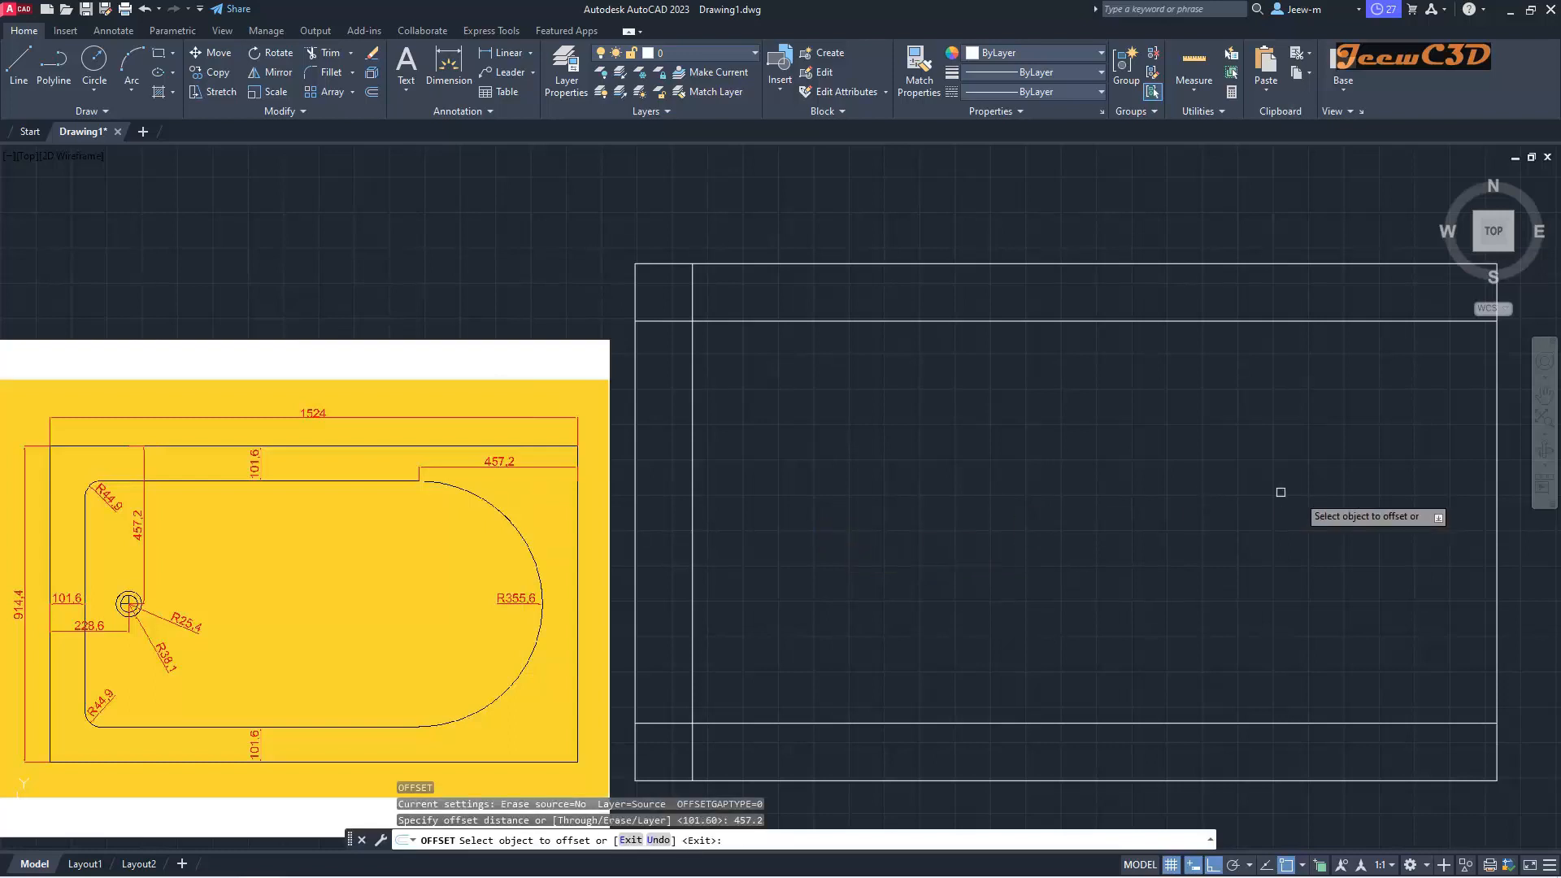
left_click(1494, 545)
left_click(1389, 535)
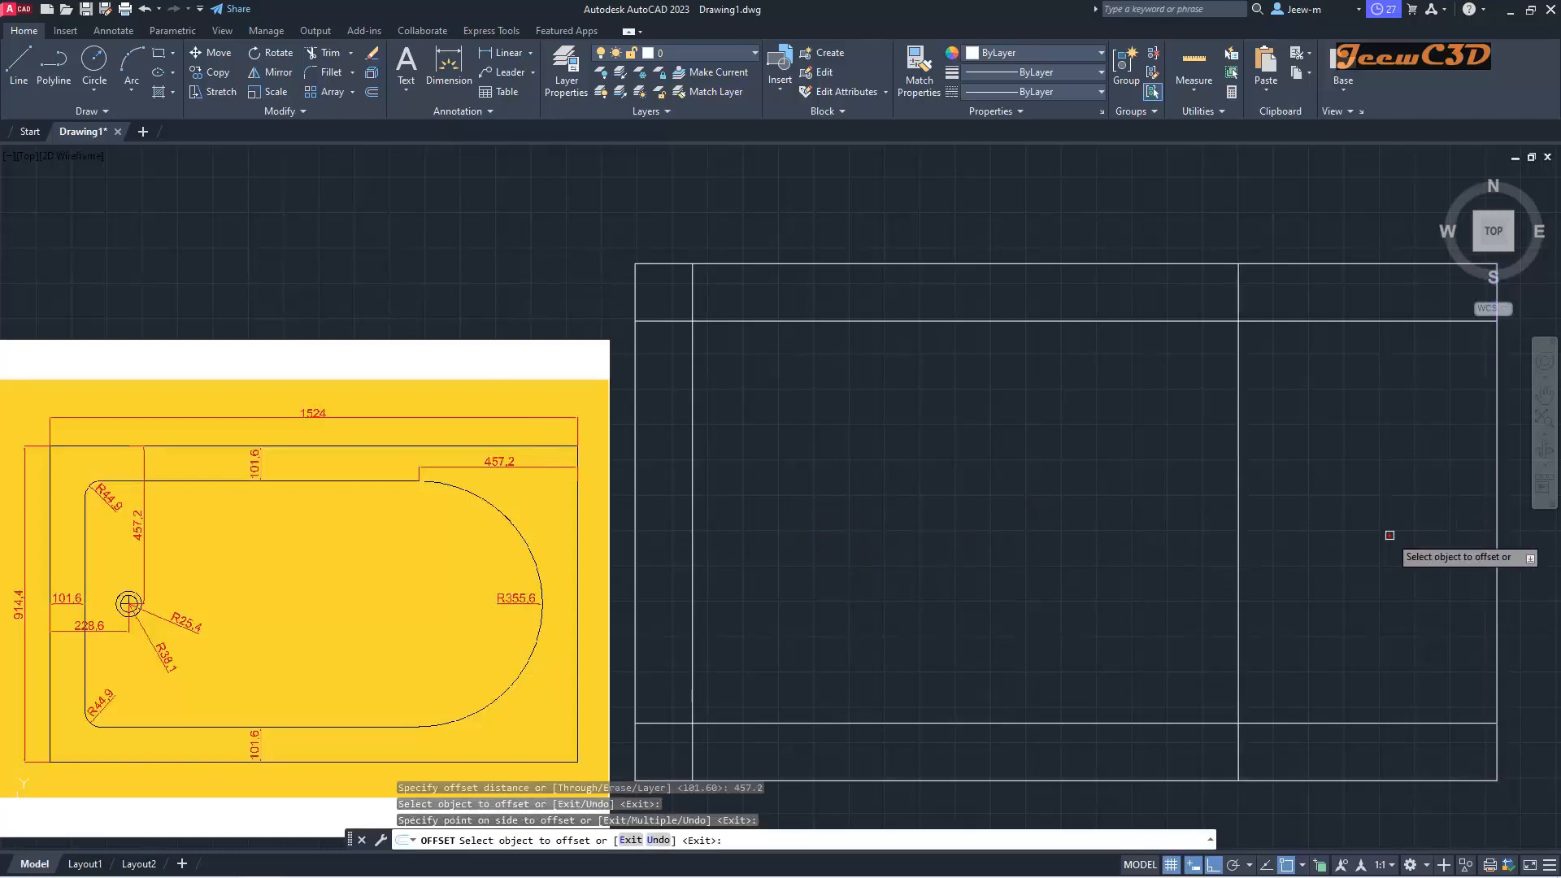
key("Return")
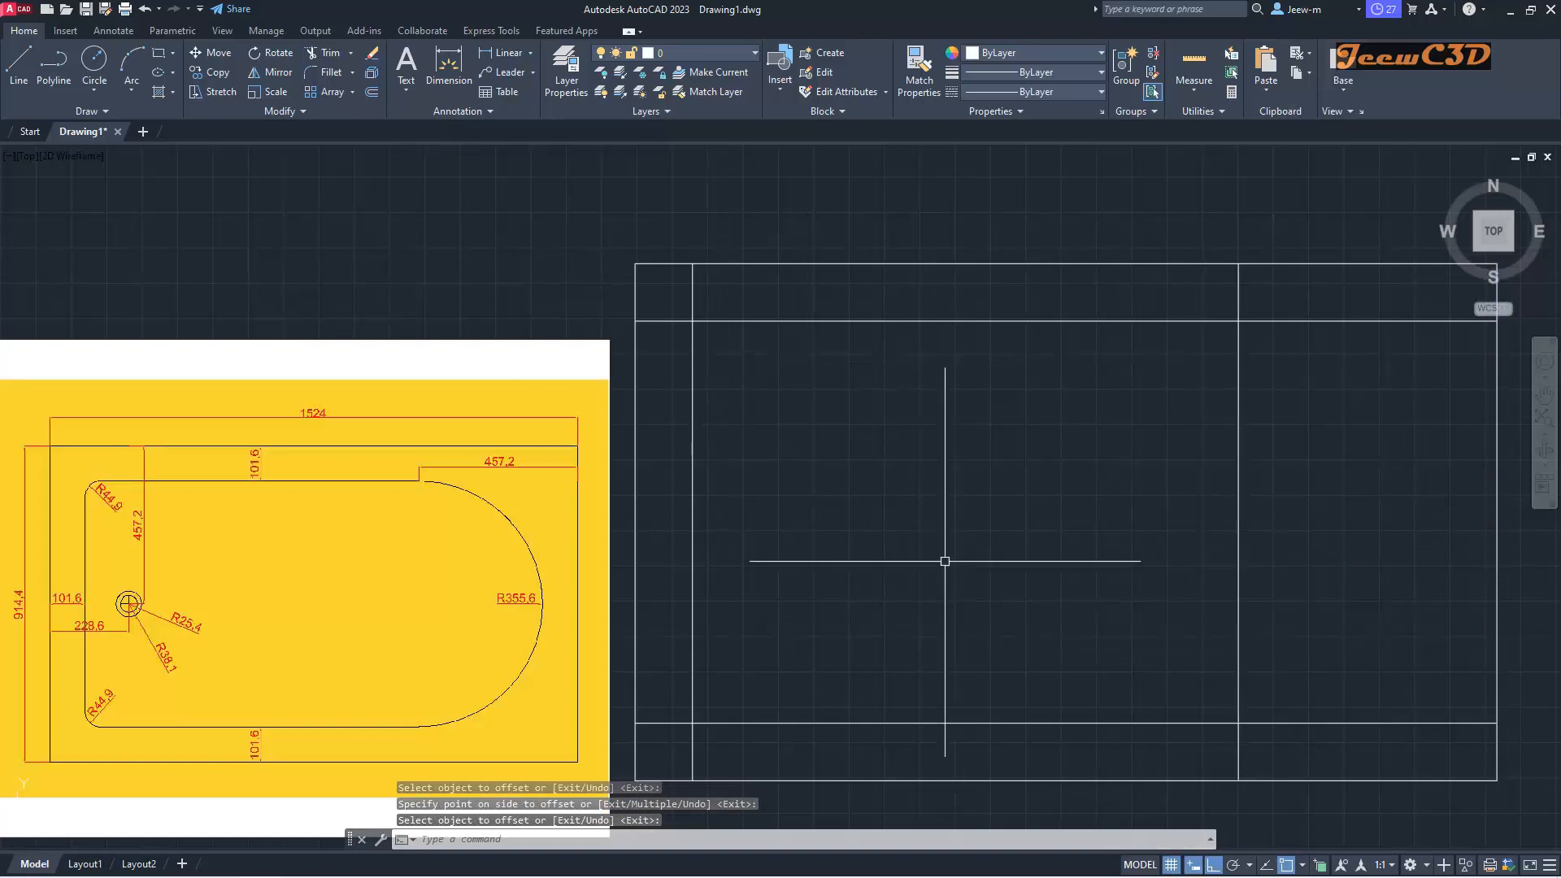
Step: Trim the offset lines' overhanging ends at all four inner corners and remove the inner rectangle's right vertical line
left_click(327, 55)
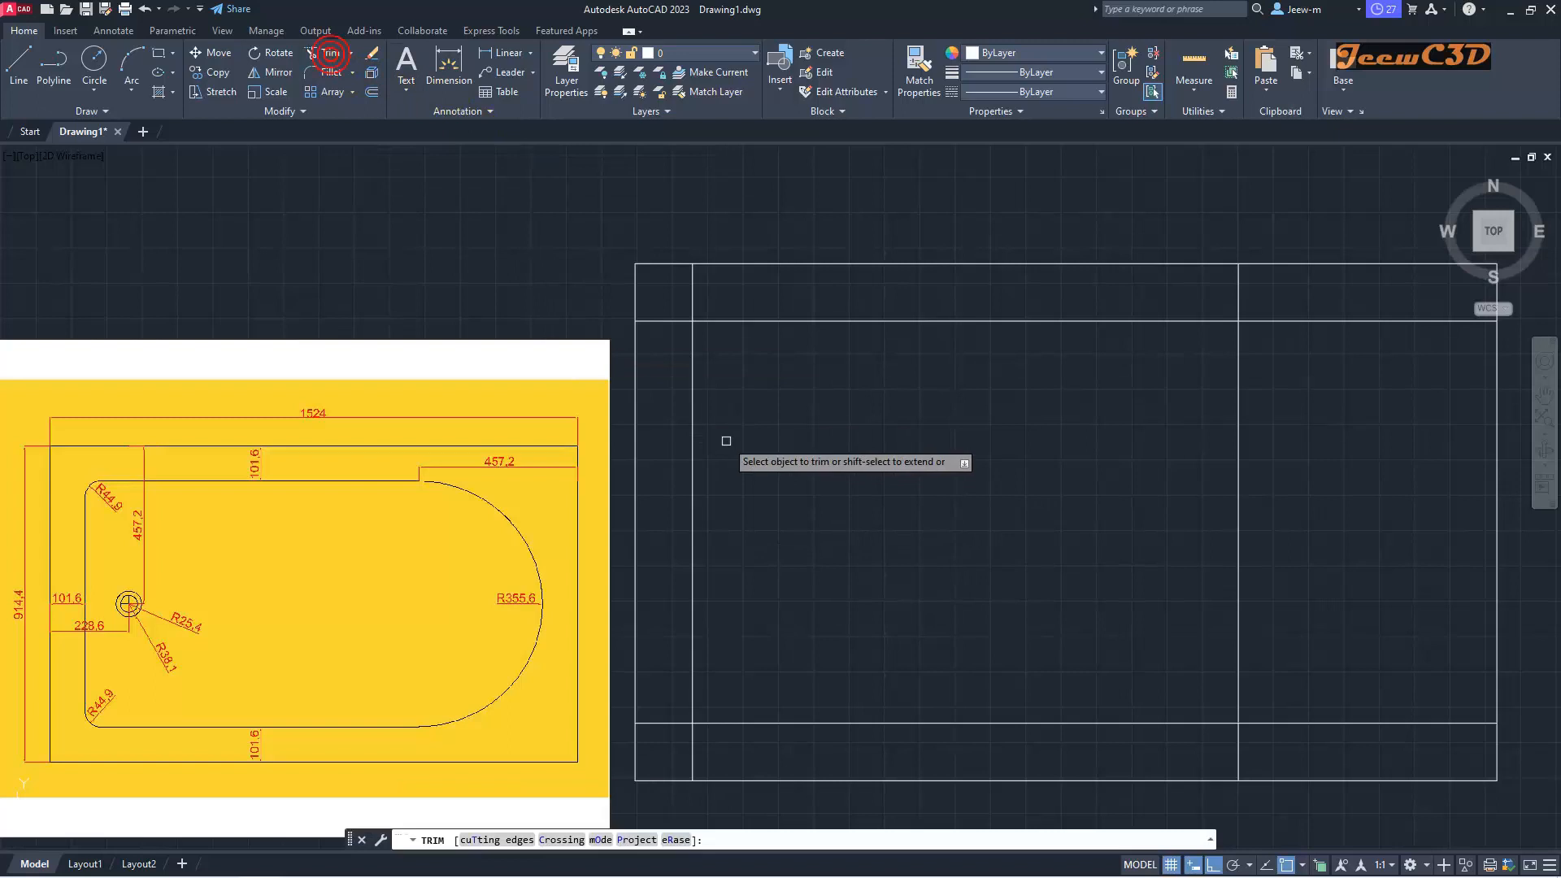
left_click(664, 322)
left_click(691, 290)
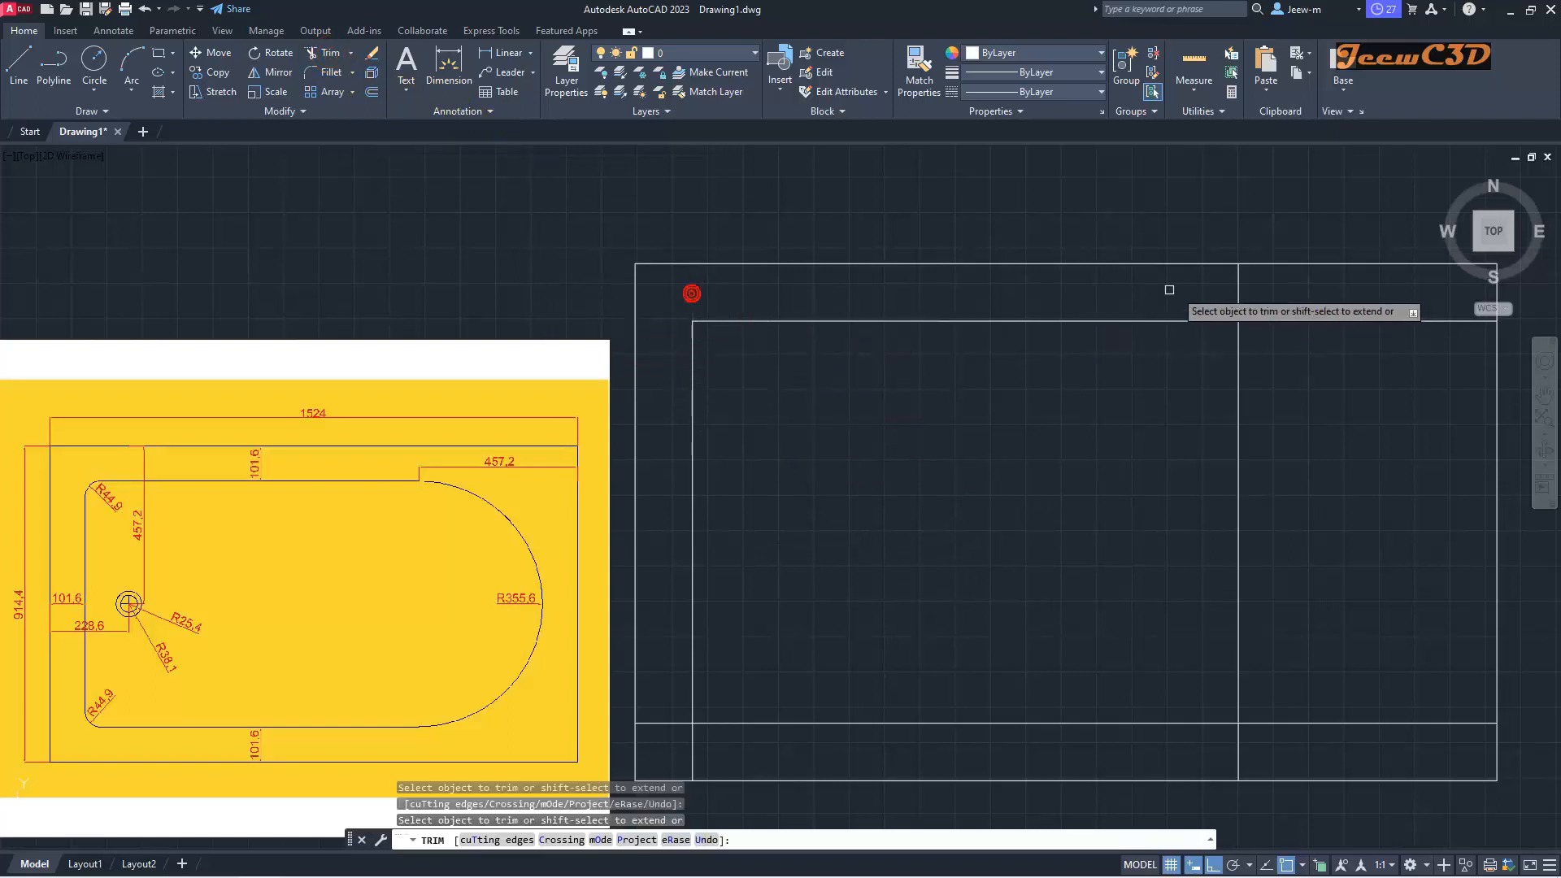
left_click(1238, 285)
left_click(1294, 322)
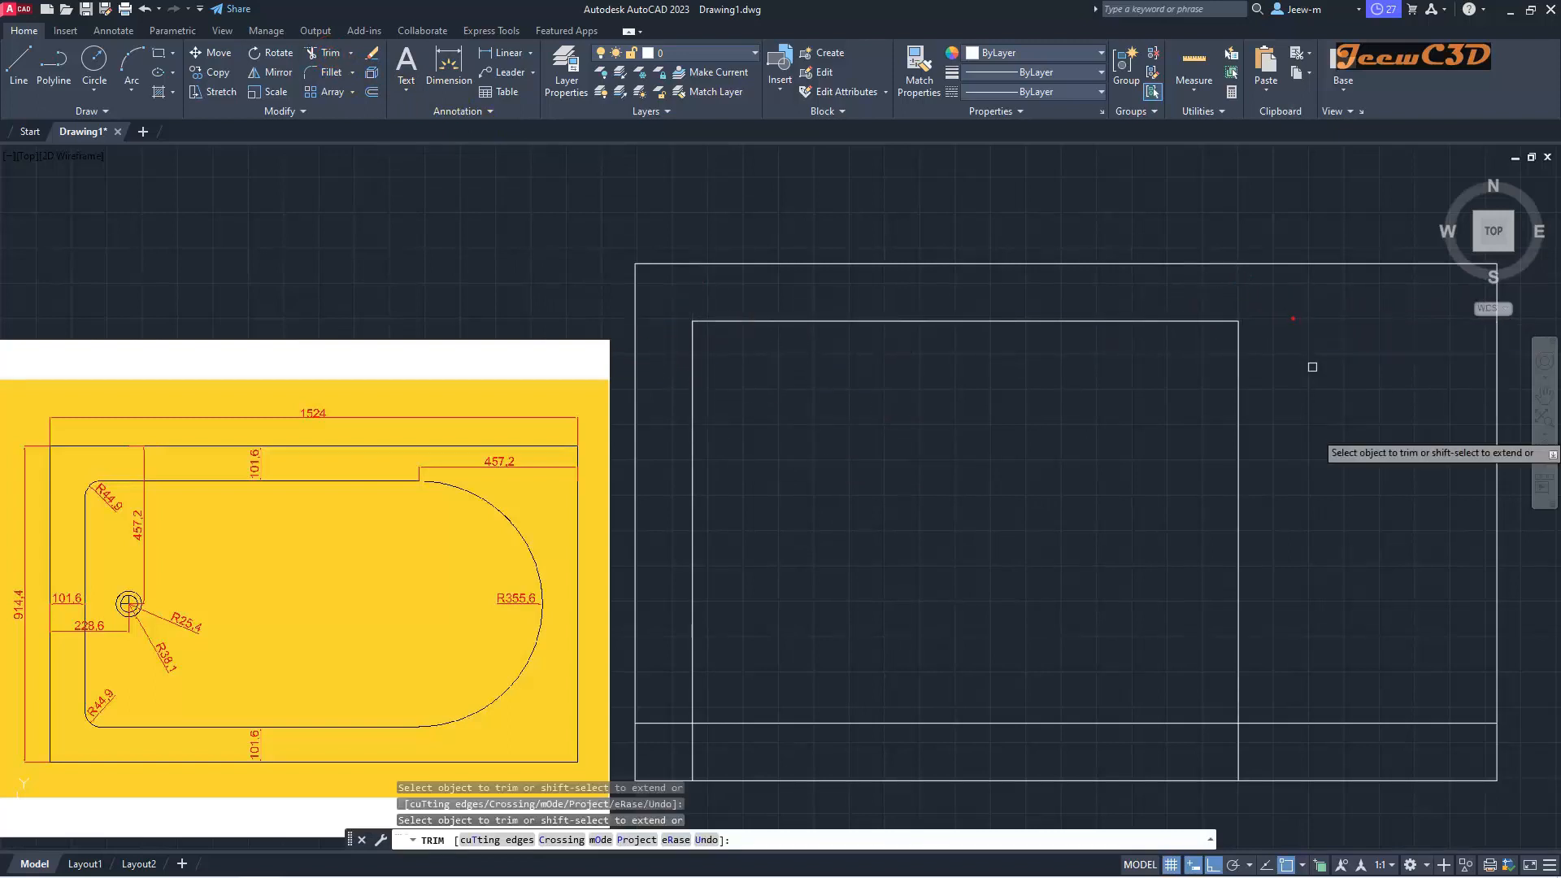
left_click(1362, 722)
left_click(1238, 749)
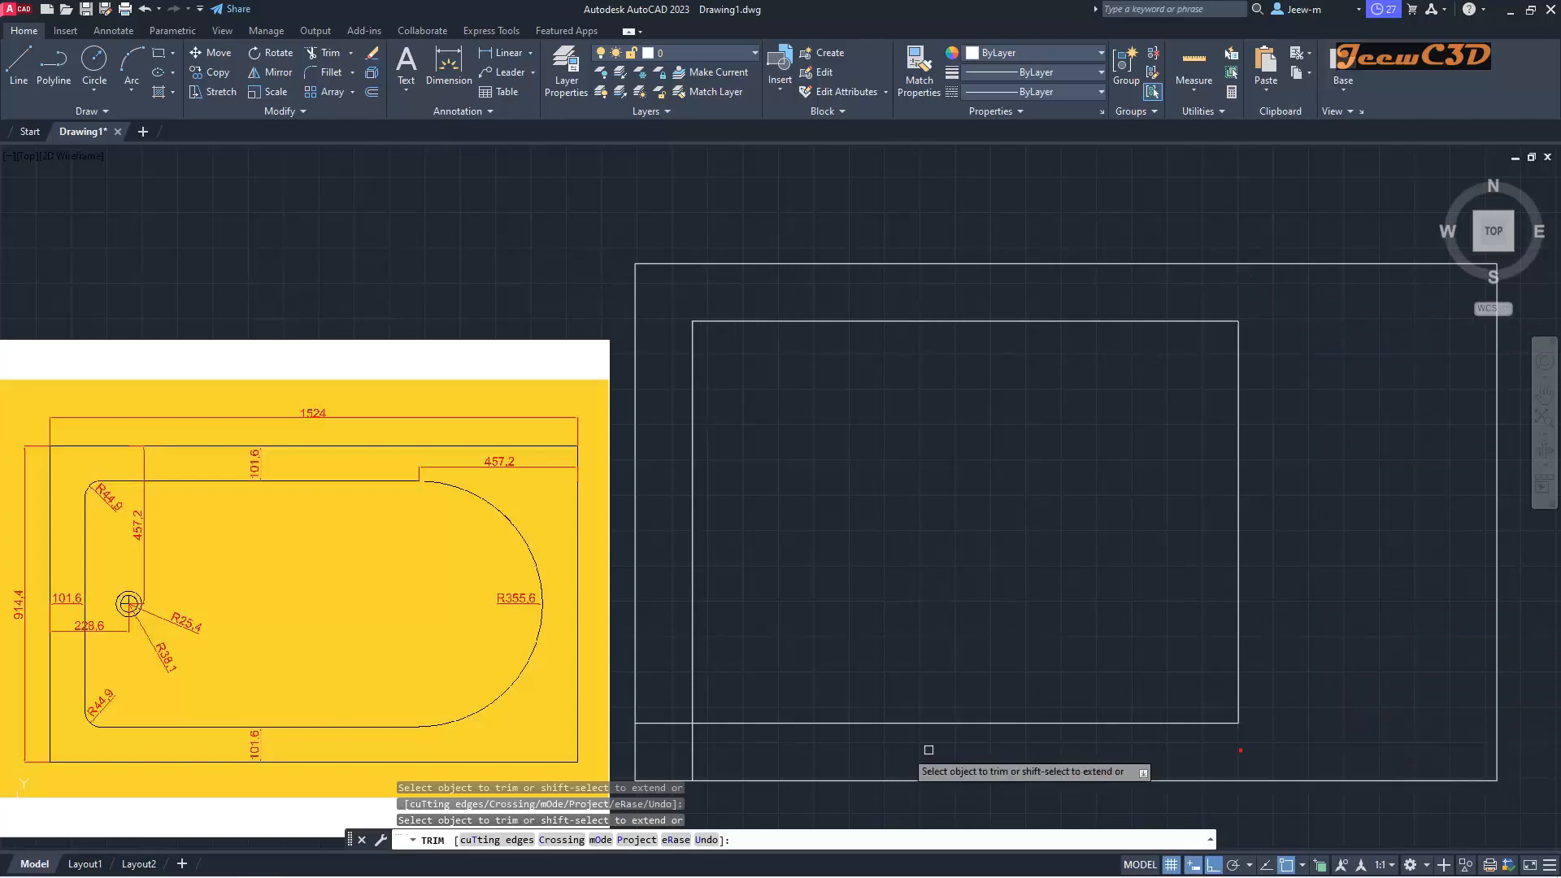
left_click(691, 749)
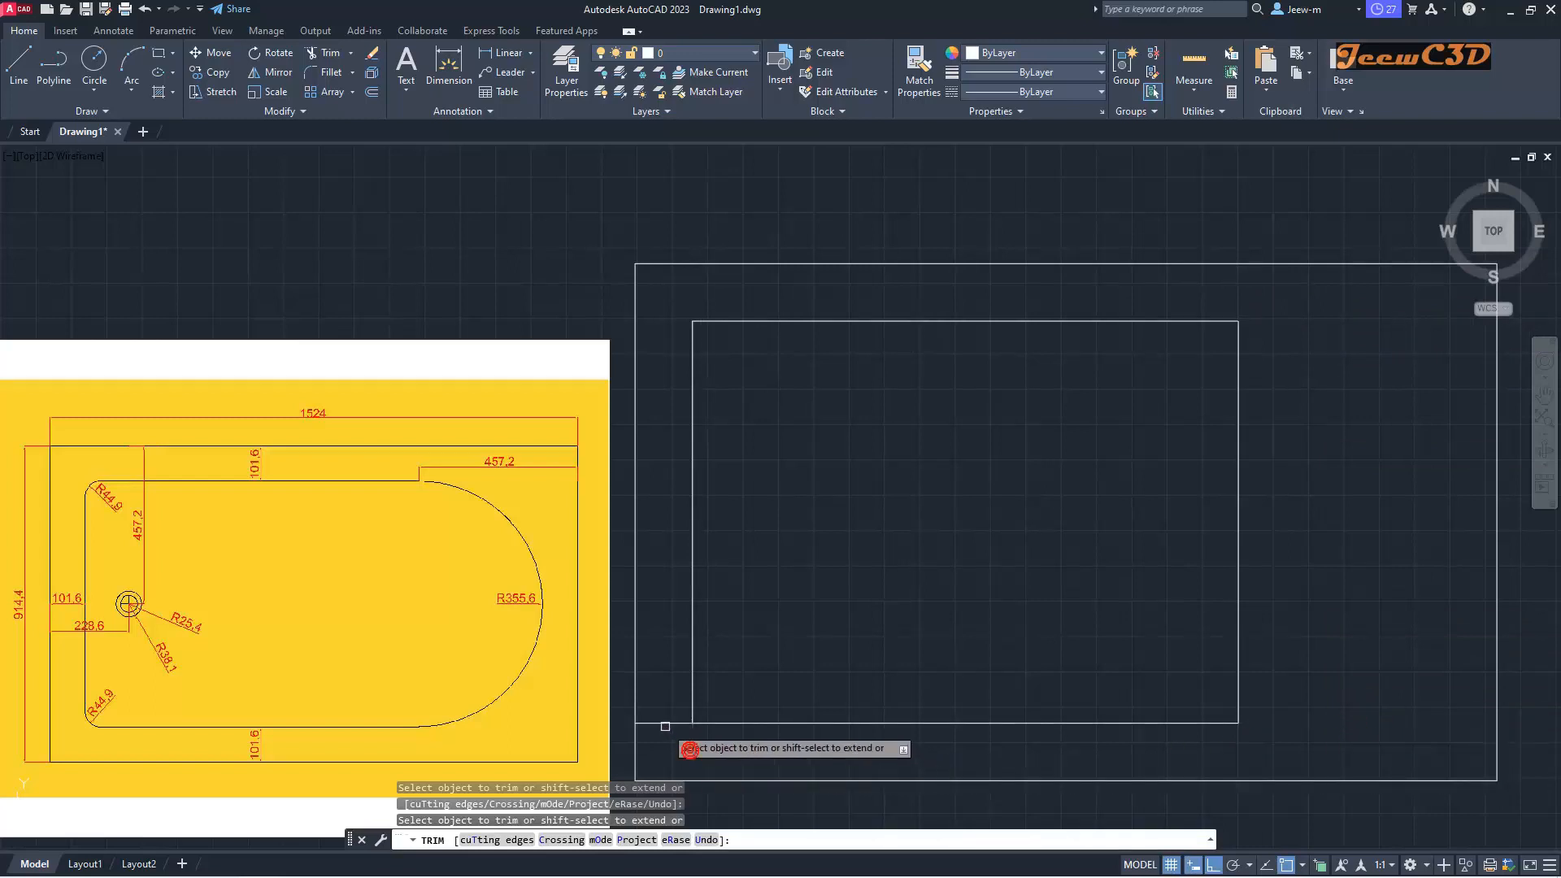
left_click(664, 722)
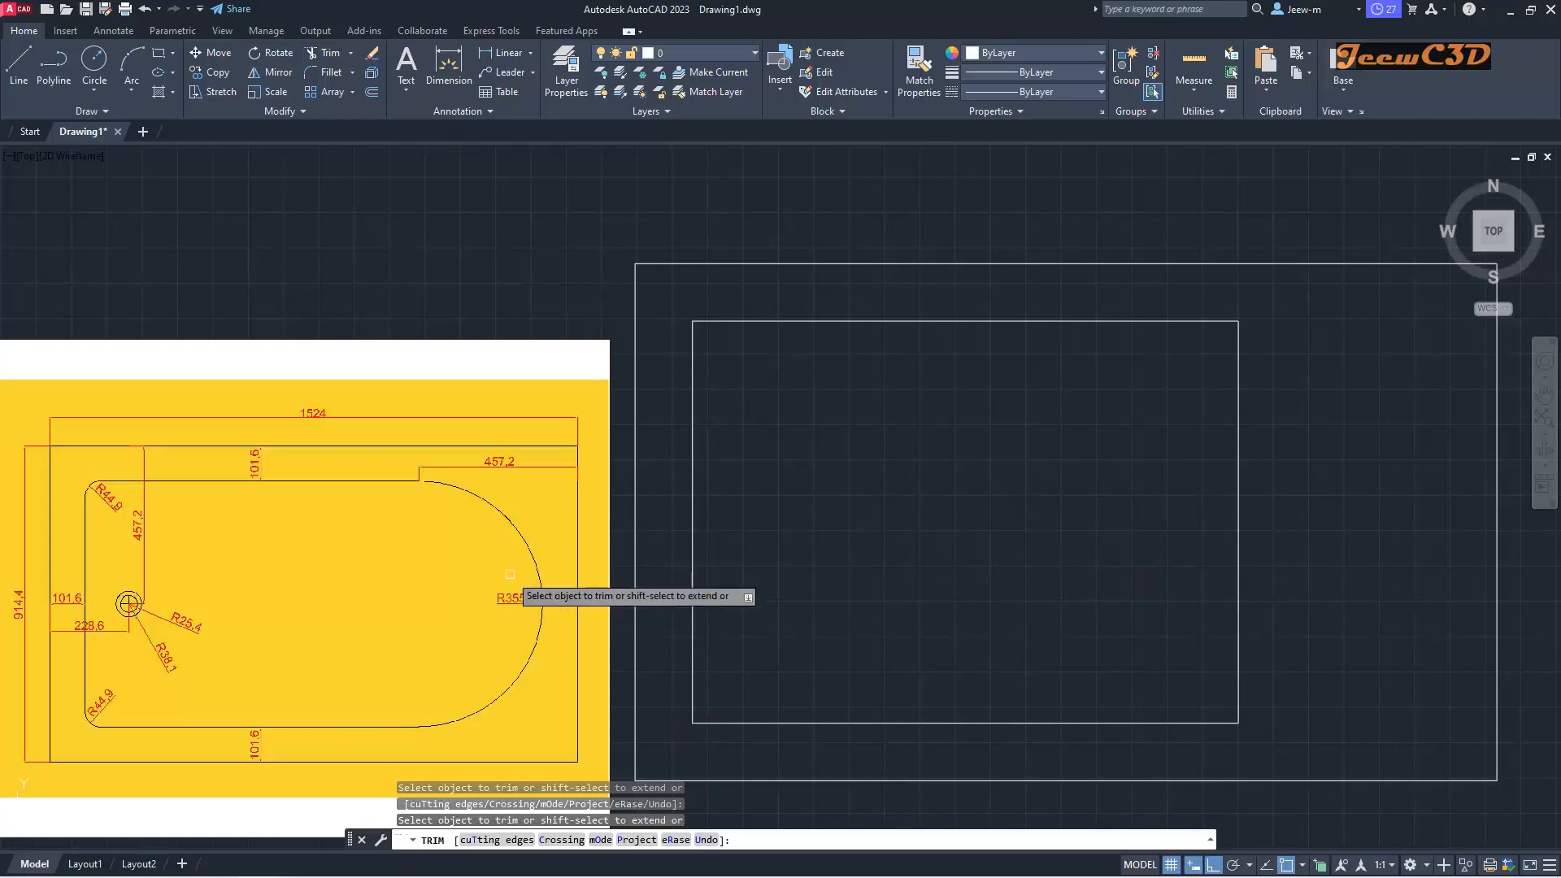
left_click(1239, 528)
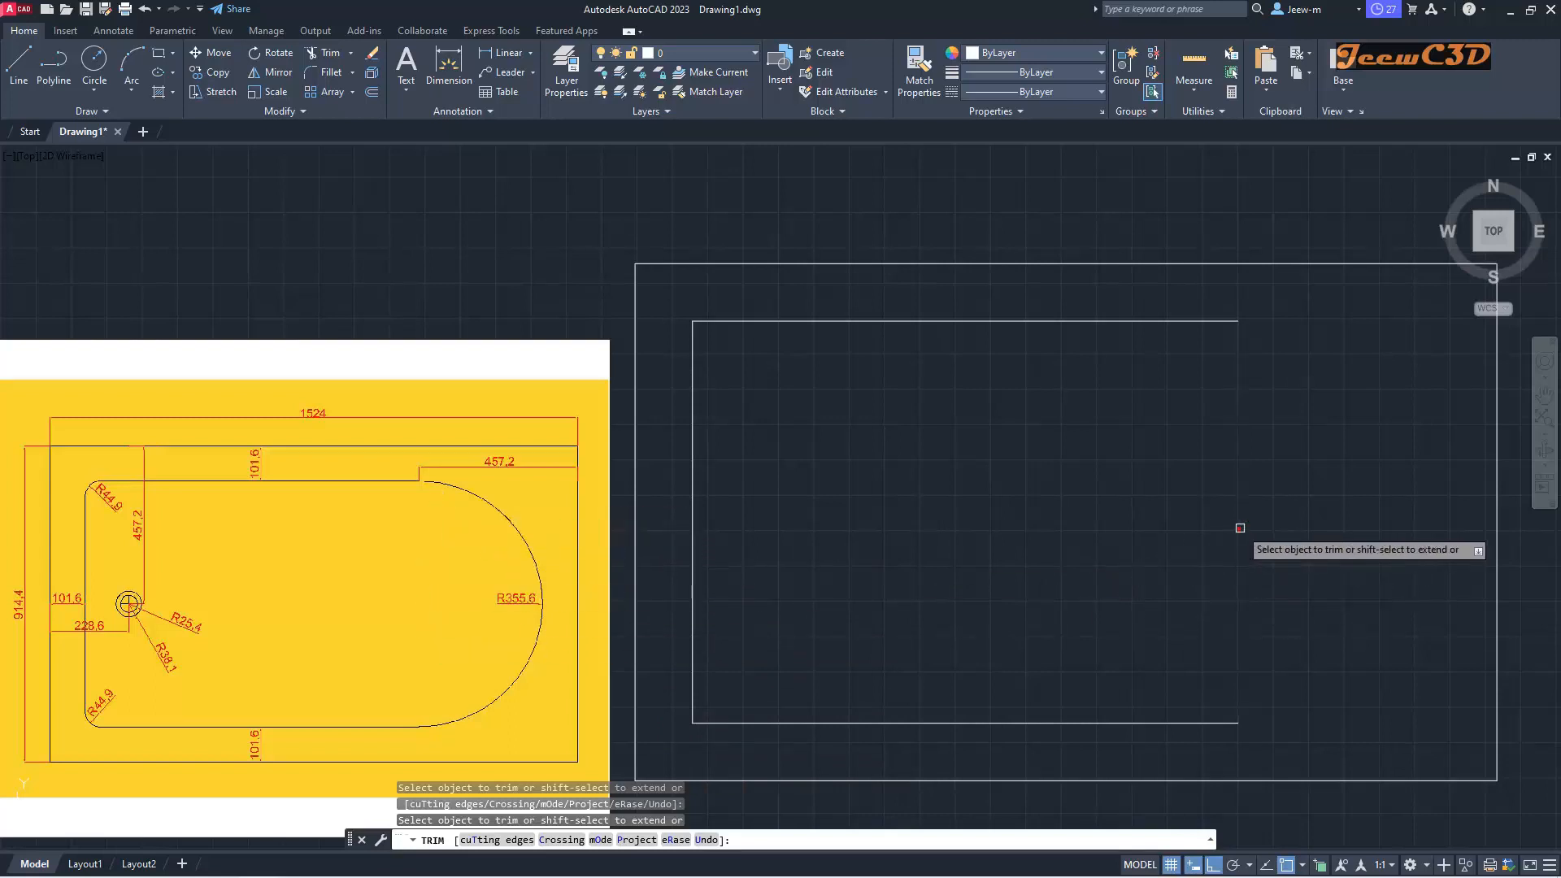
right_click(1237, 527)
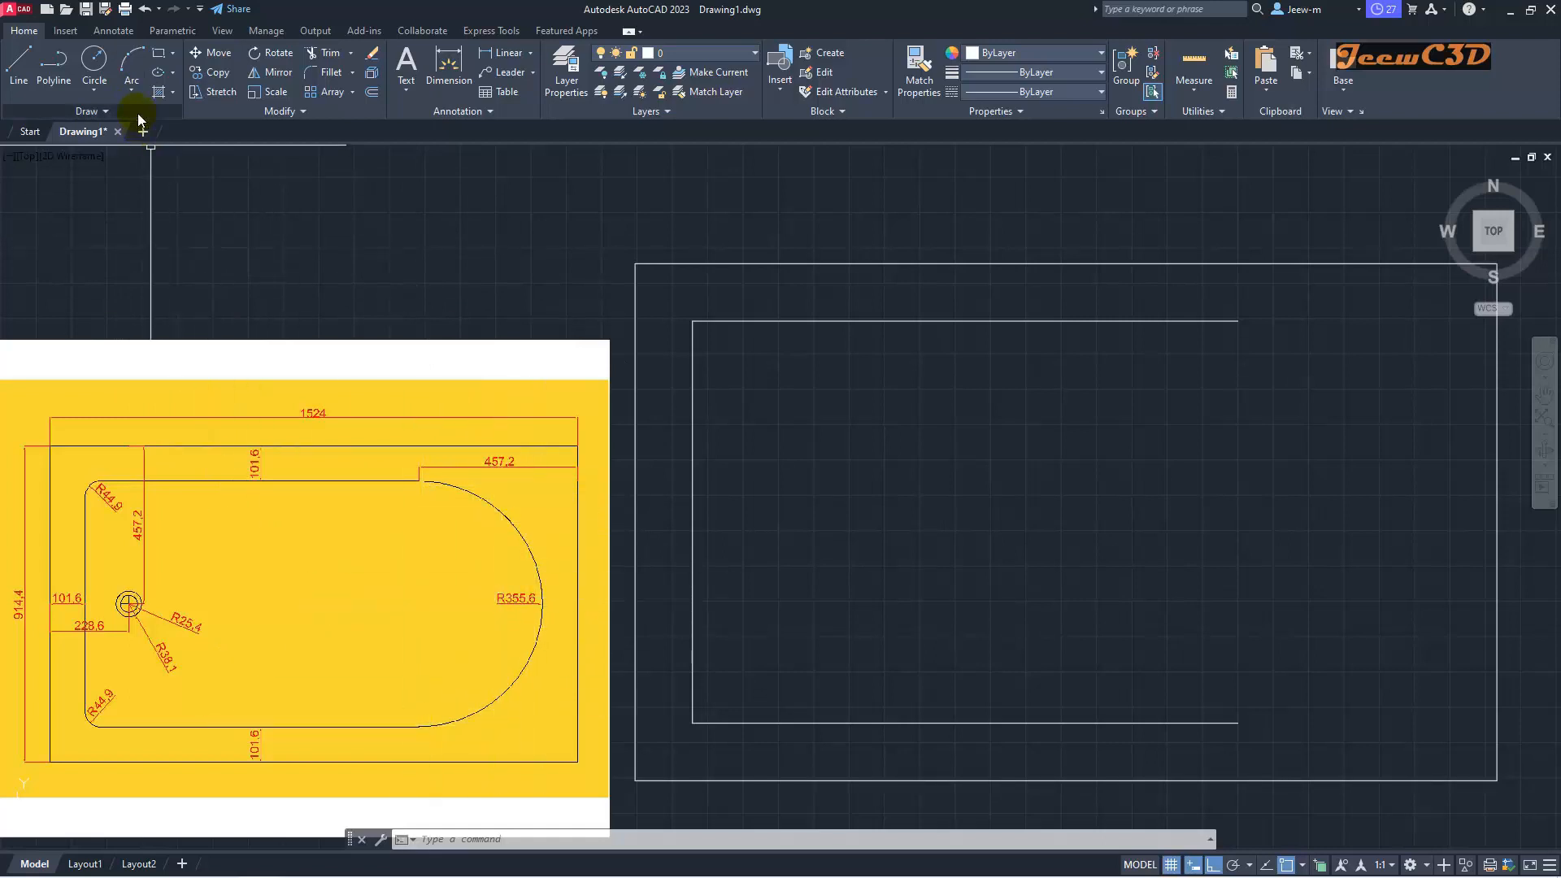
Step: Draw a Start, End, Radius arc from the upper inner line's open right end to the lower line's, with radius 355.6
left_click(132, 86)
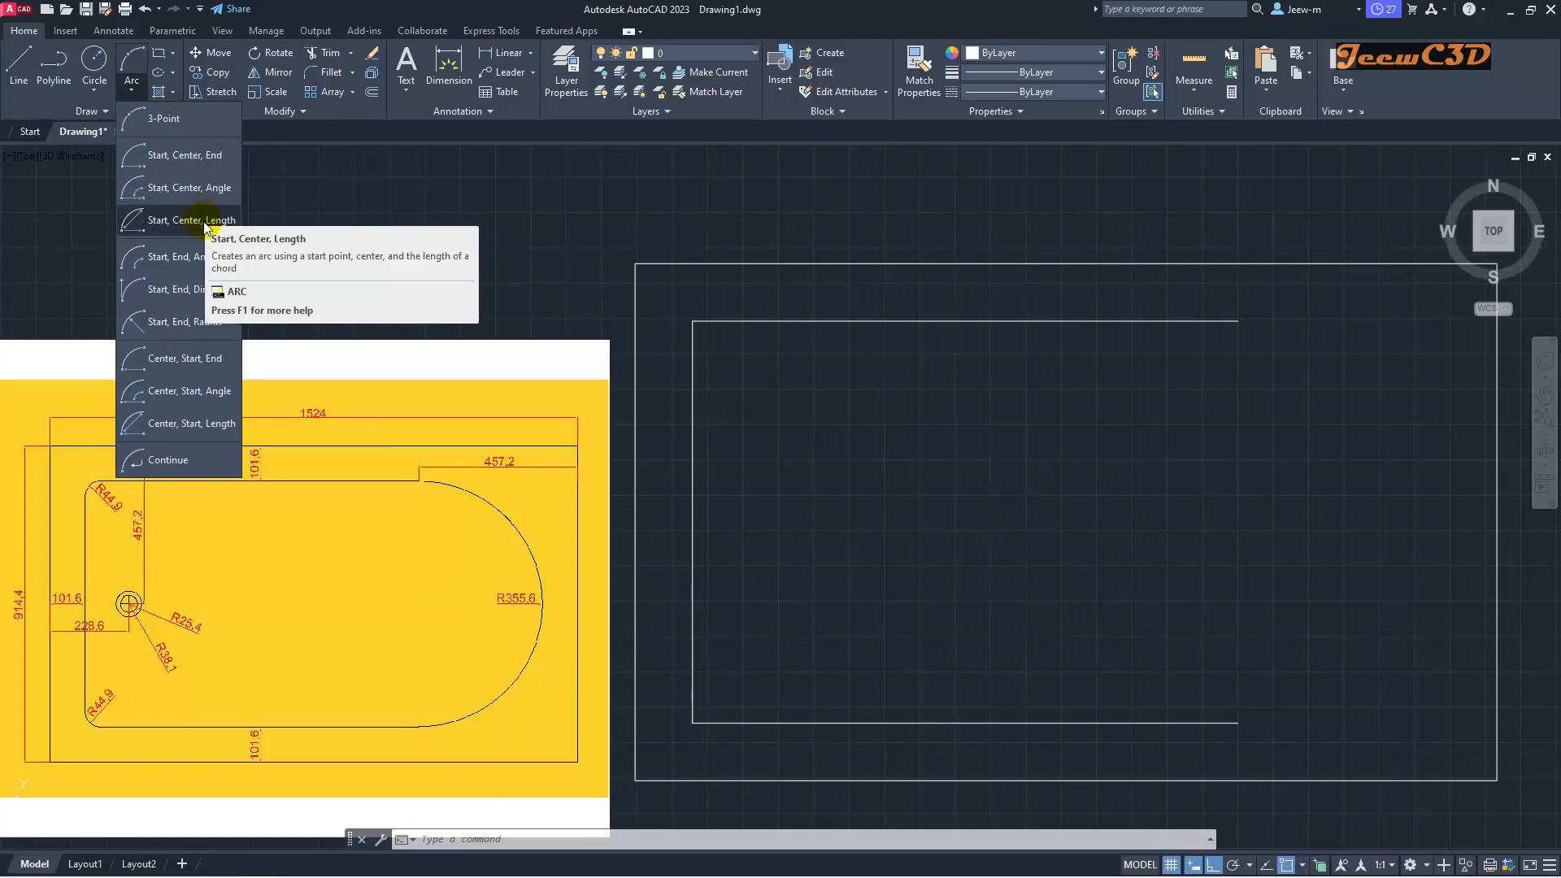
left_click(178, 320)
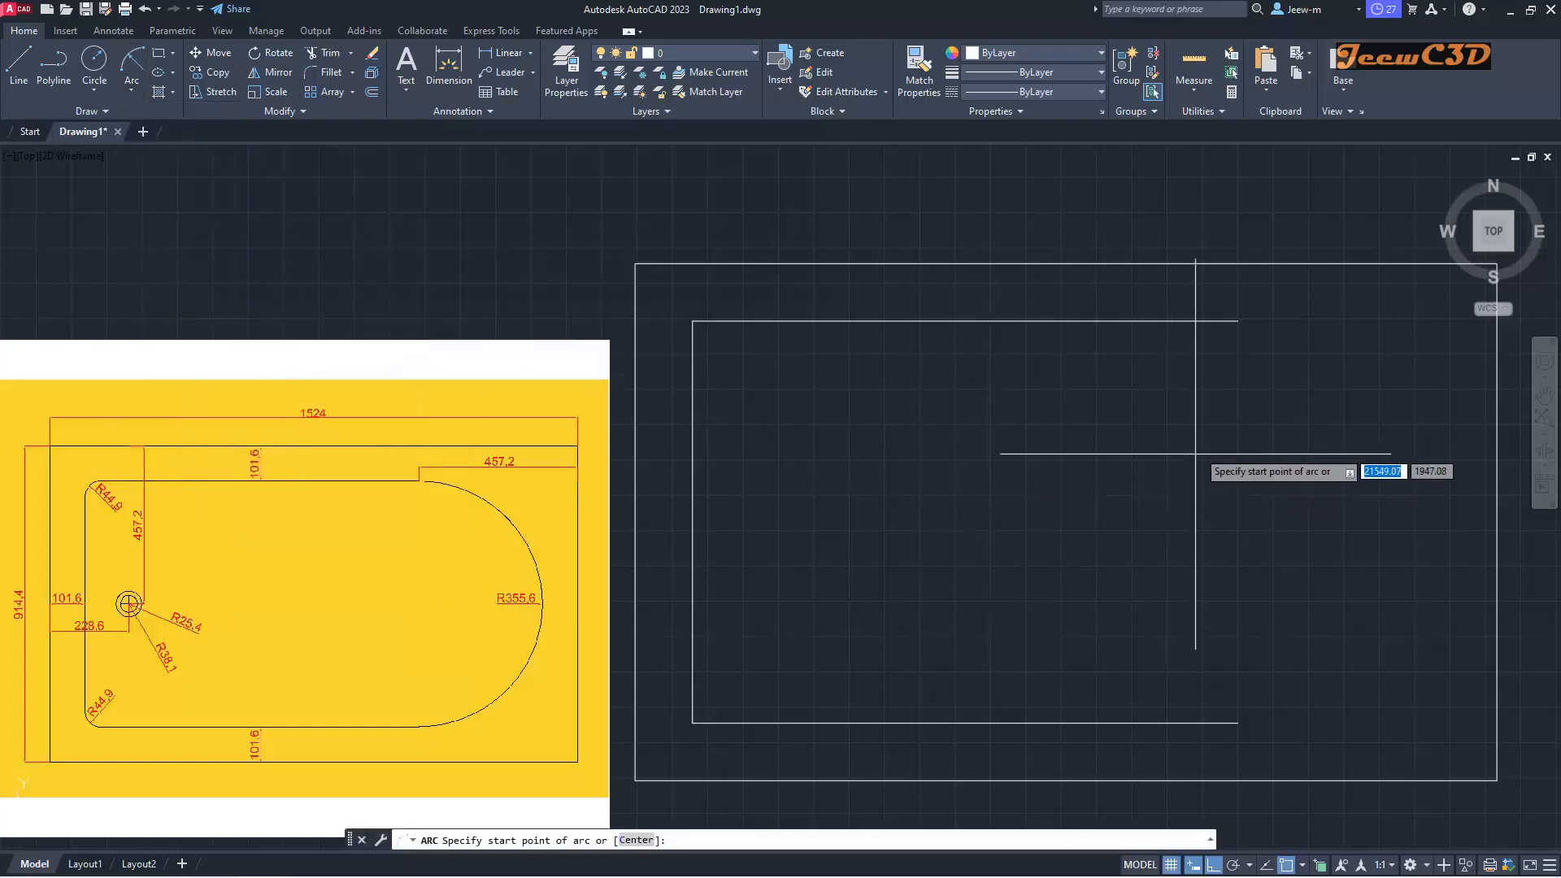
left_click(1238, 321)
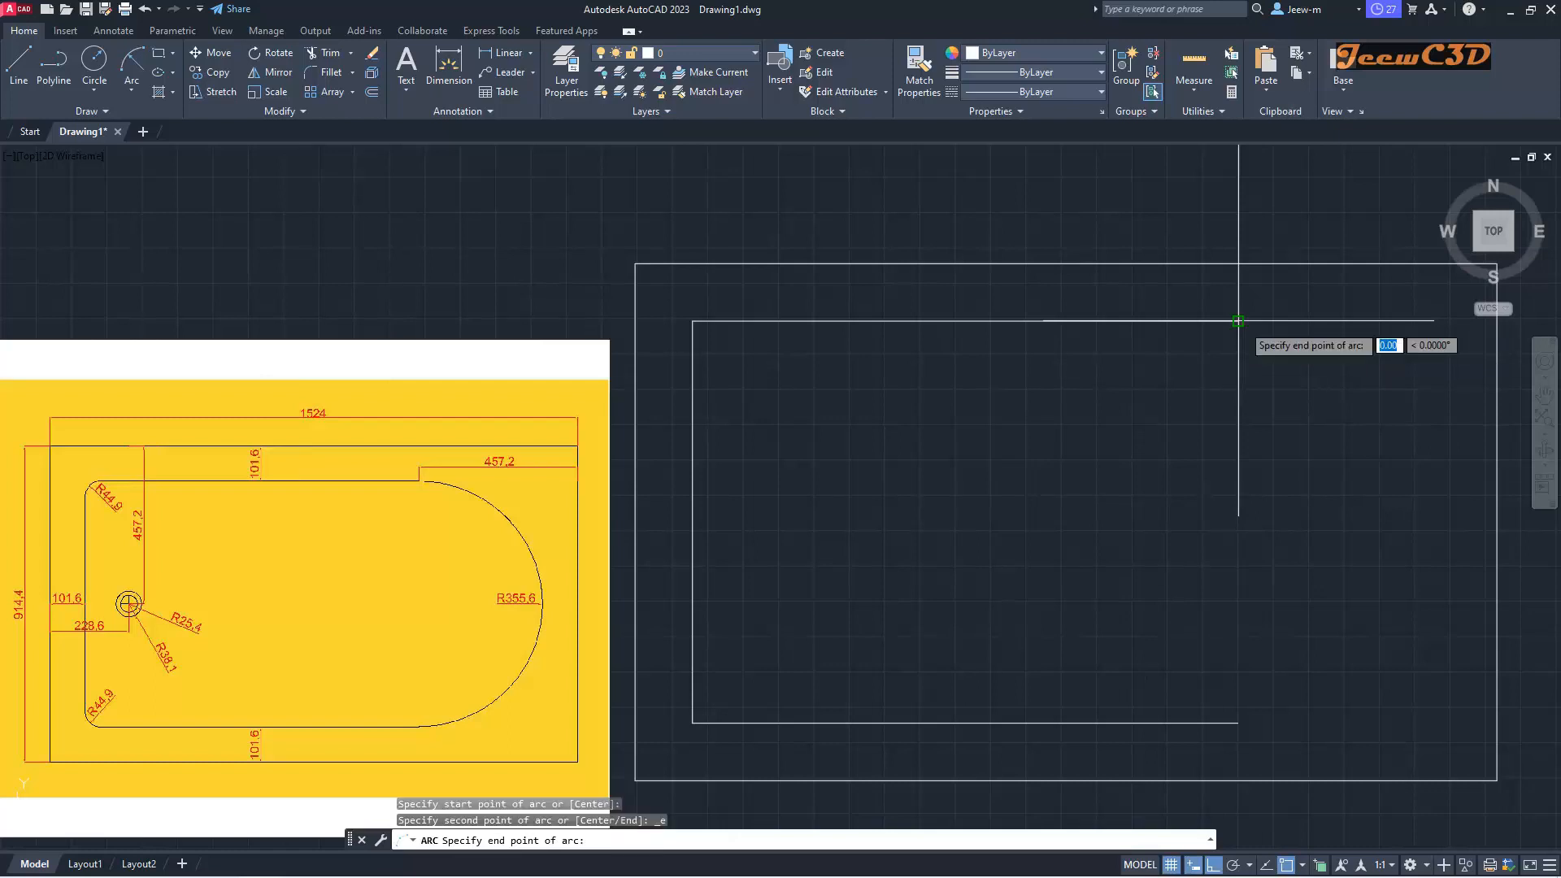
left_click(1238, 723)
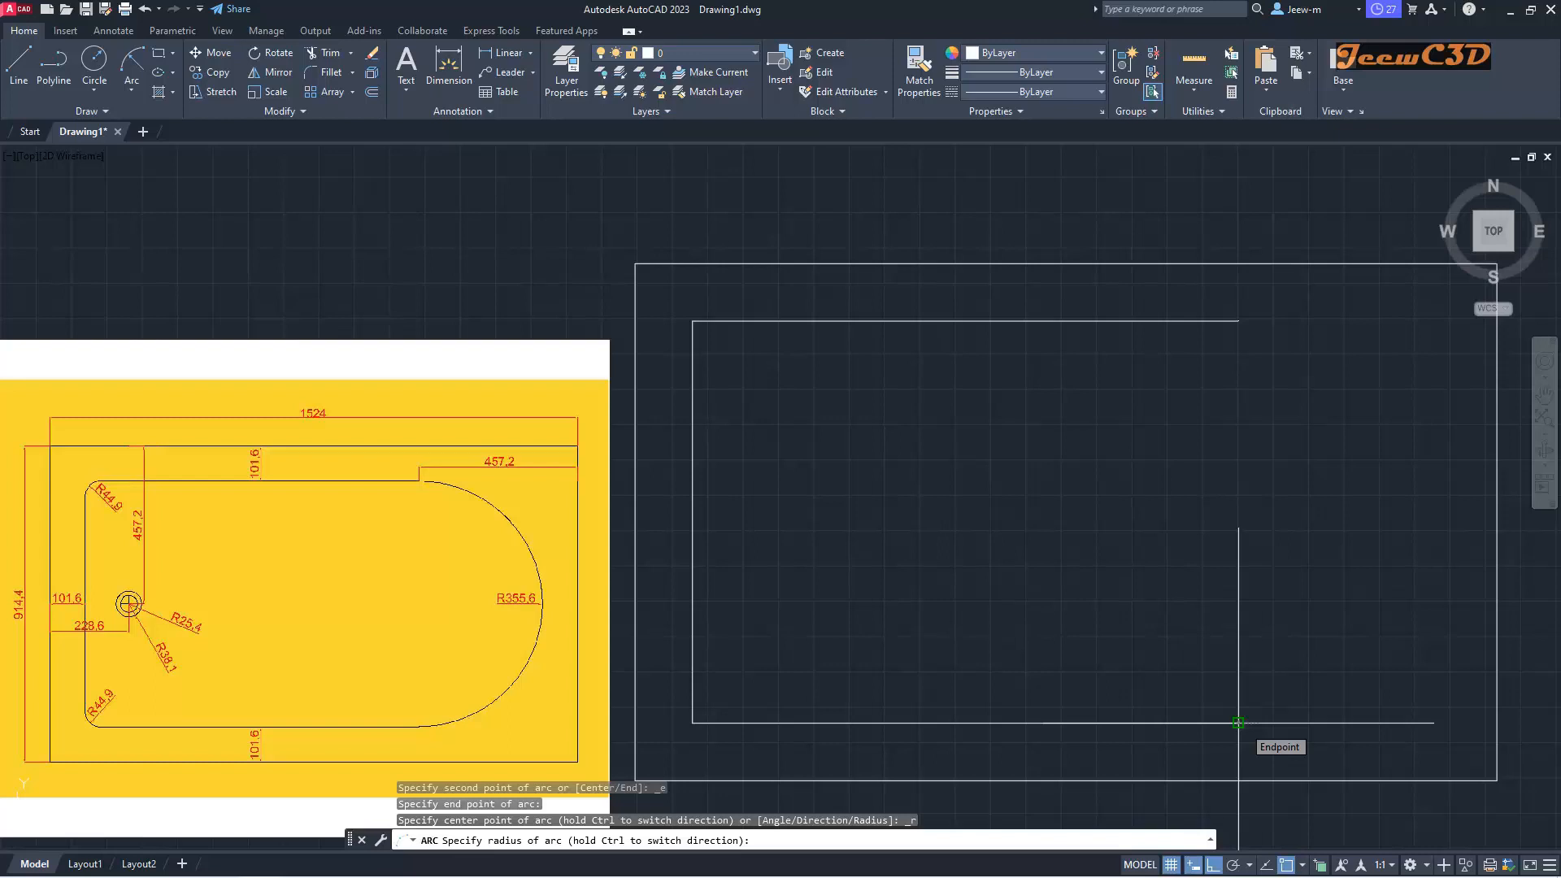
type("355.6")
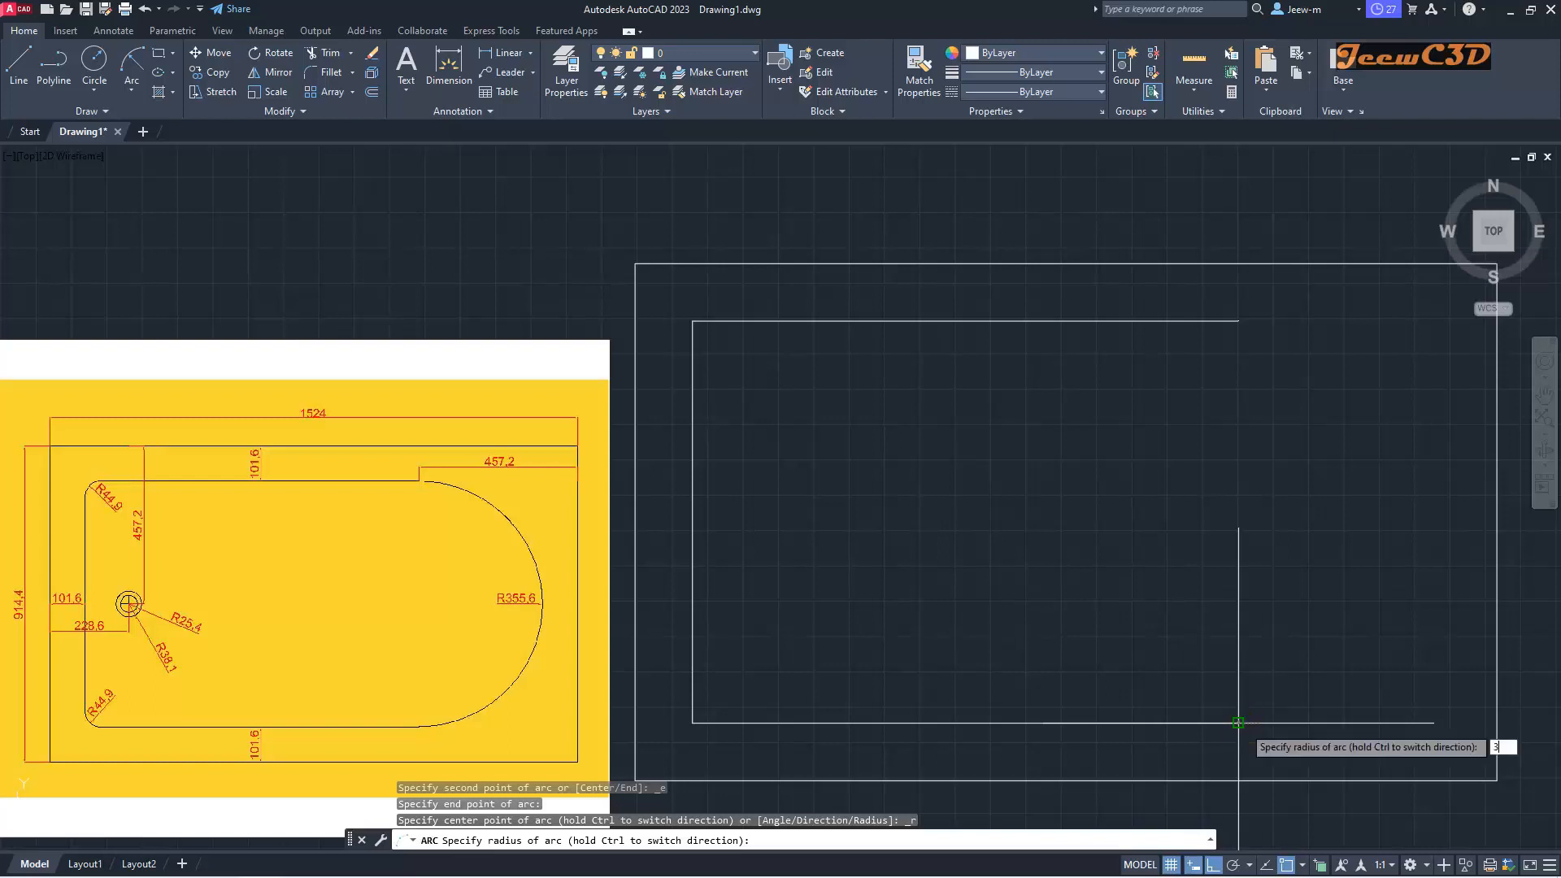
key("Return")
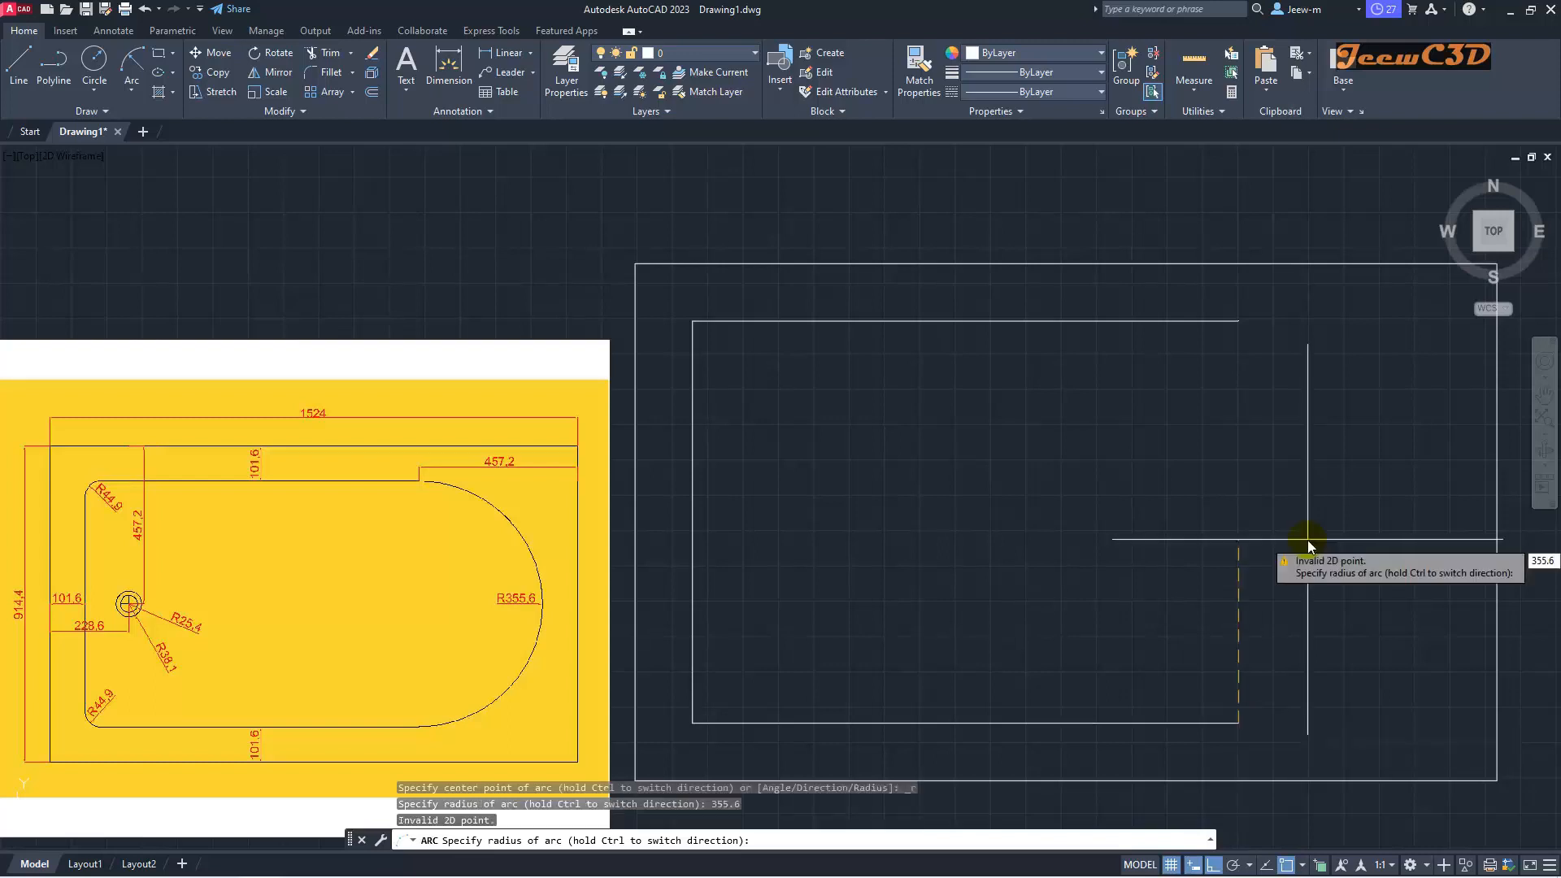
key("Return")
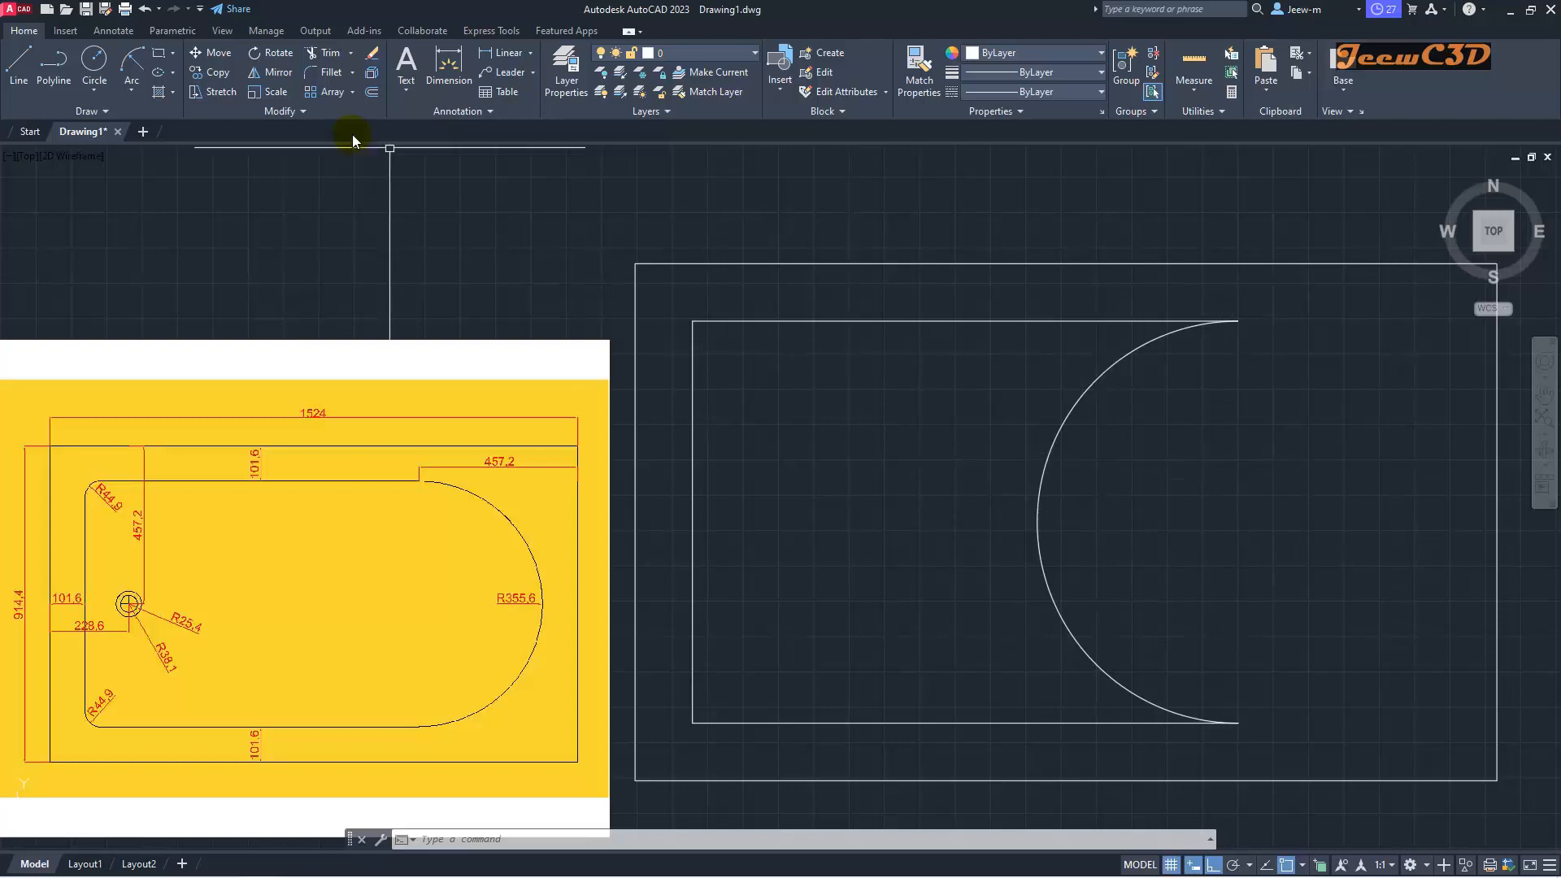
Step: Mirror the semicircular arc across the vertical line through its two endpoints, erasing the source arc
left_click(282, 72)
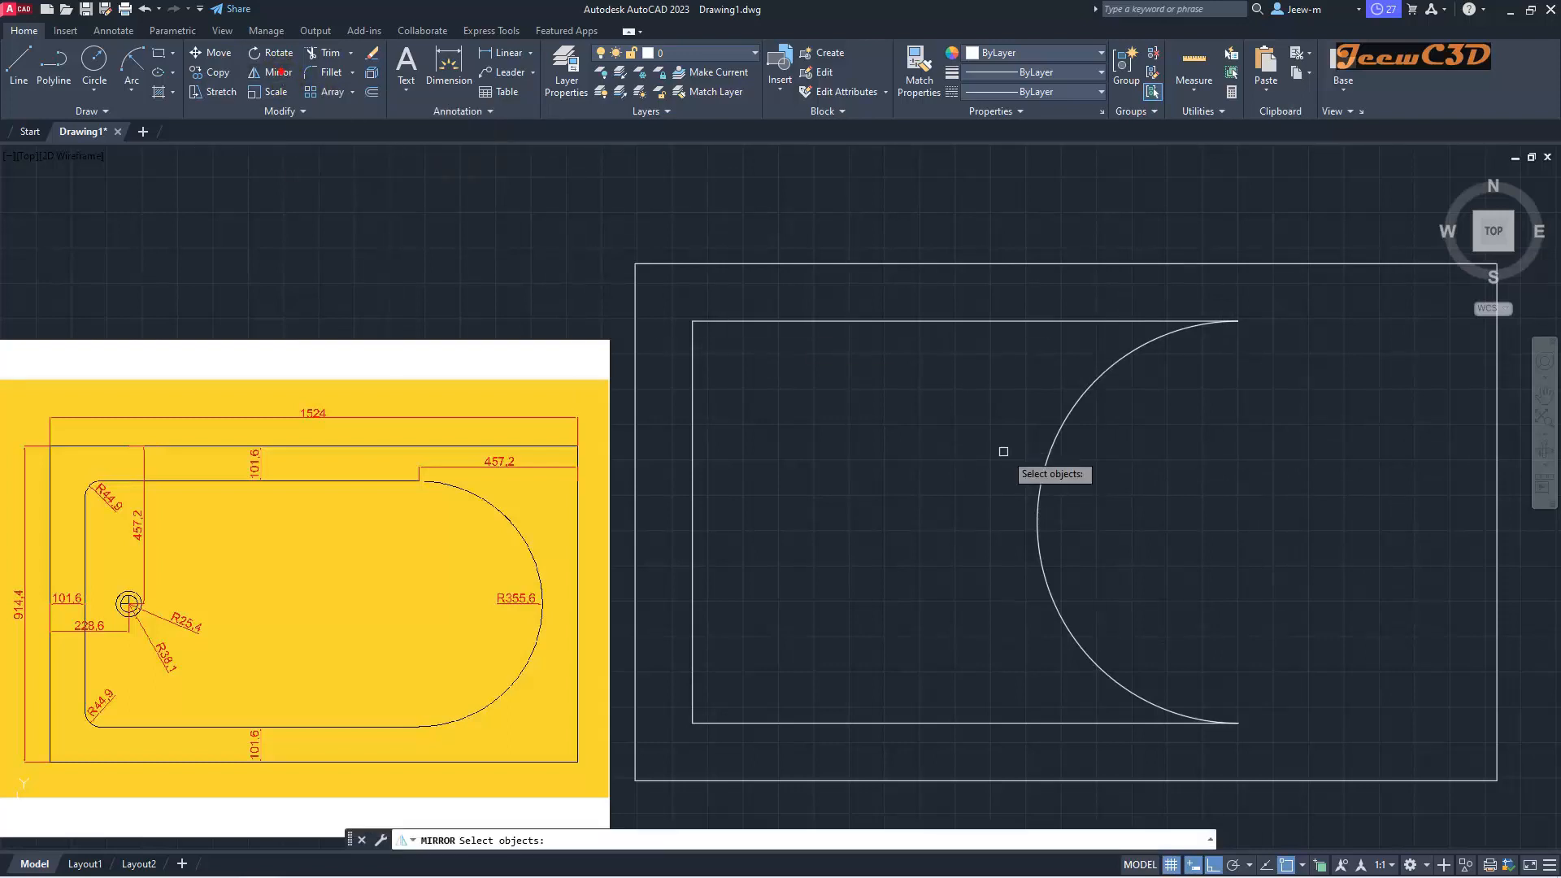
left_click(1038, 529)
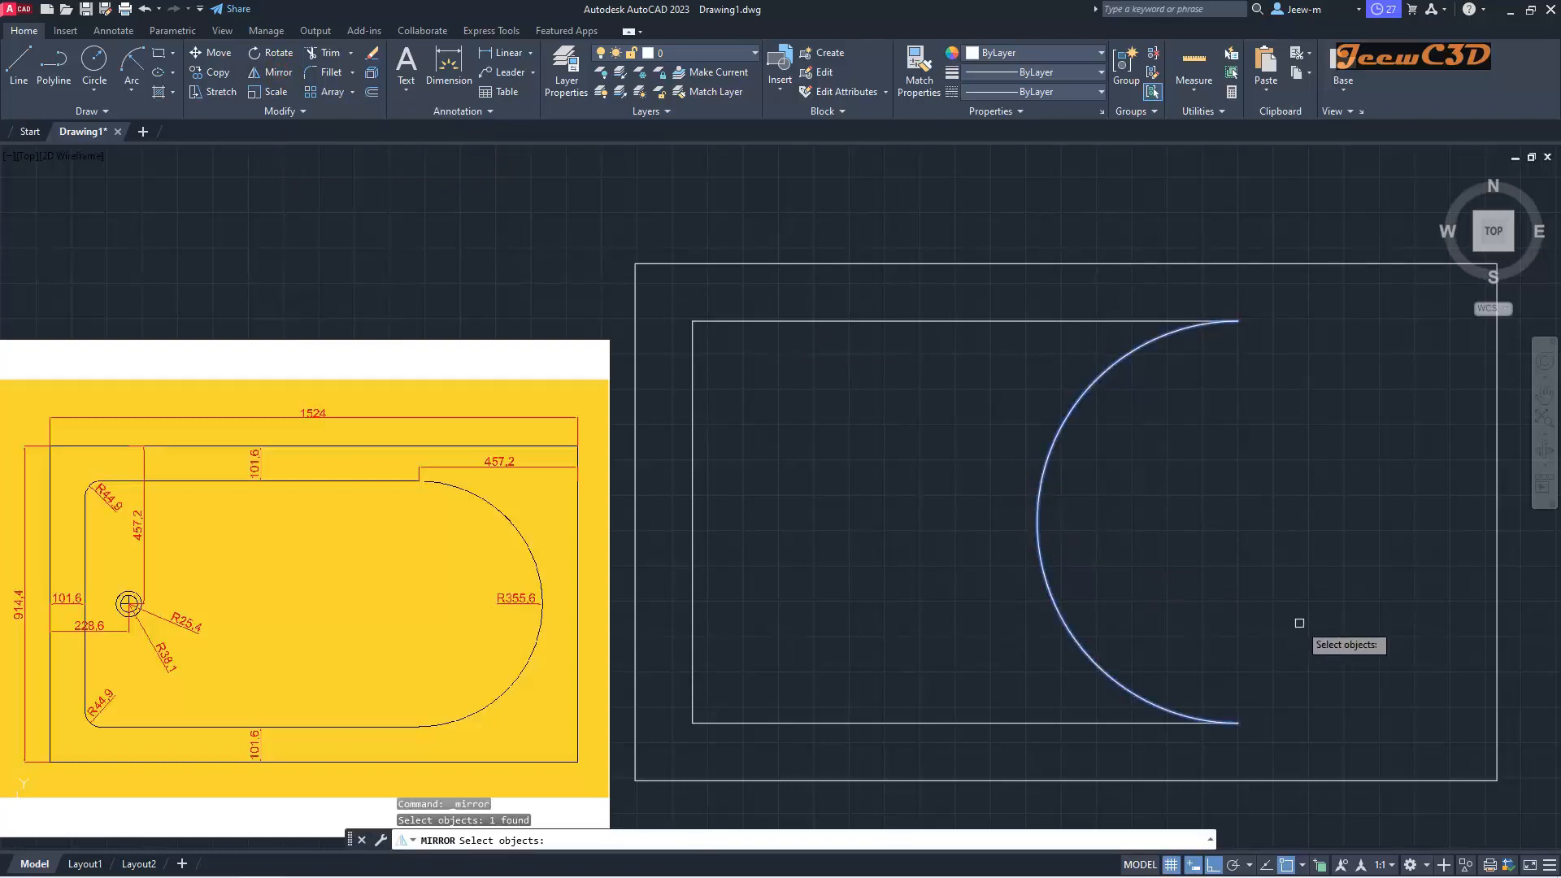
key("Return")
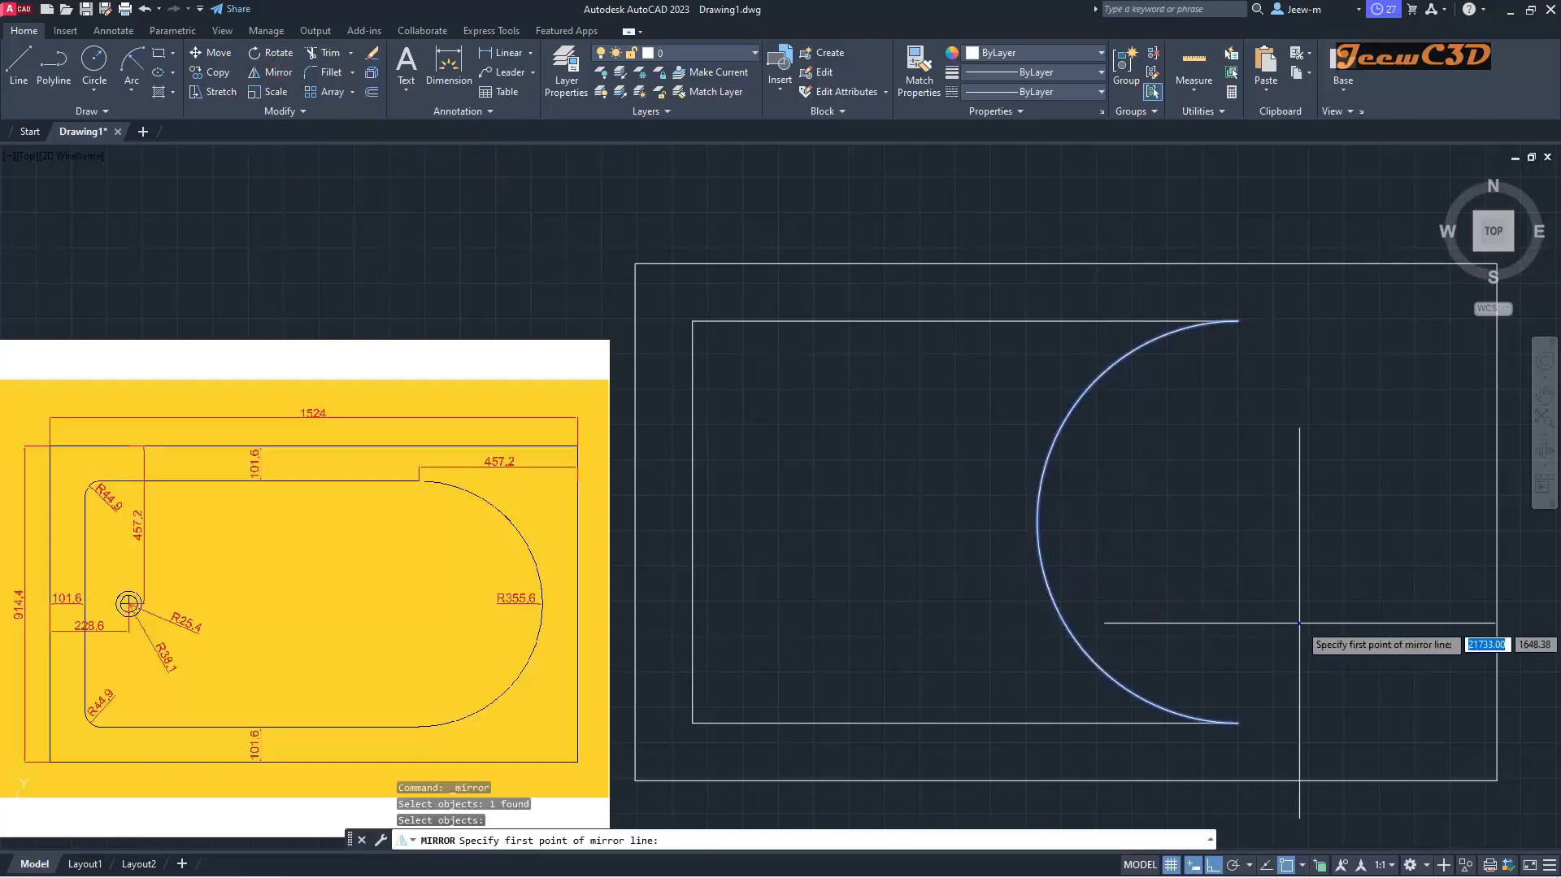
left_click(1238, 722)
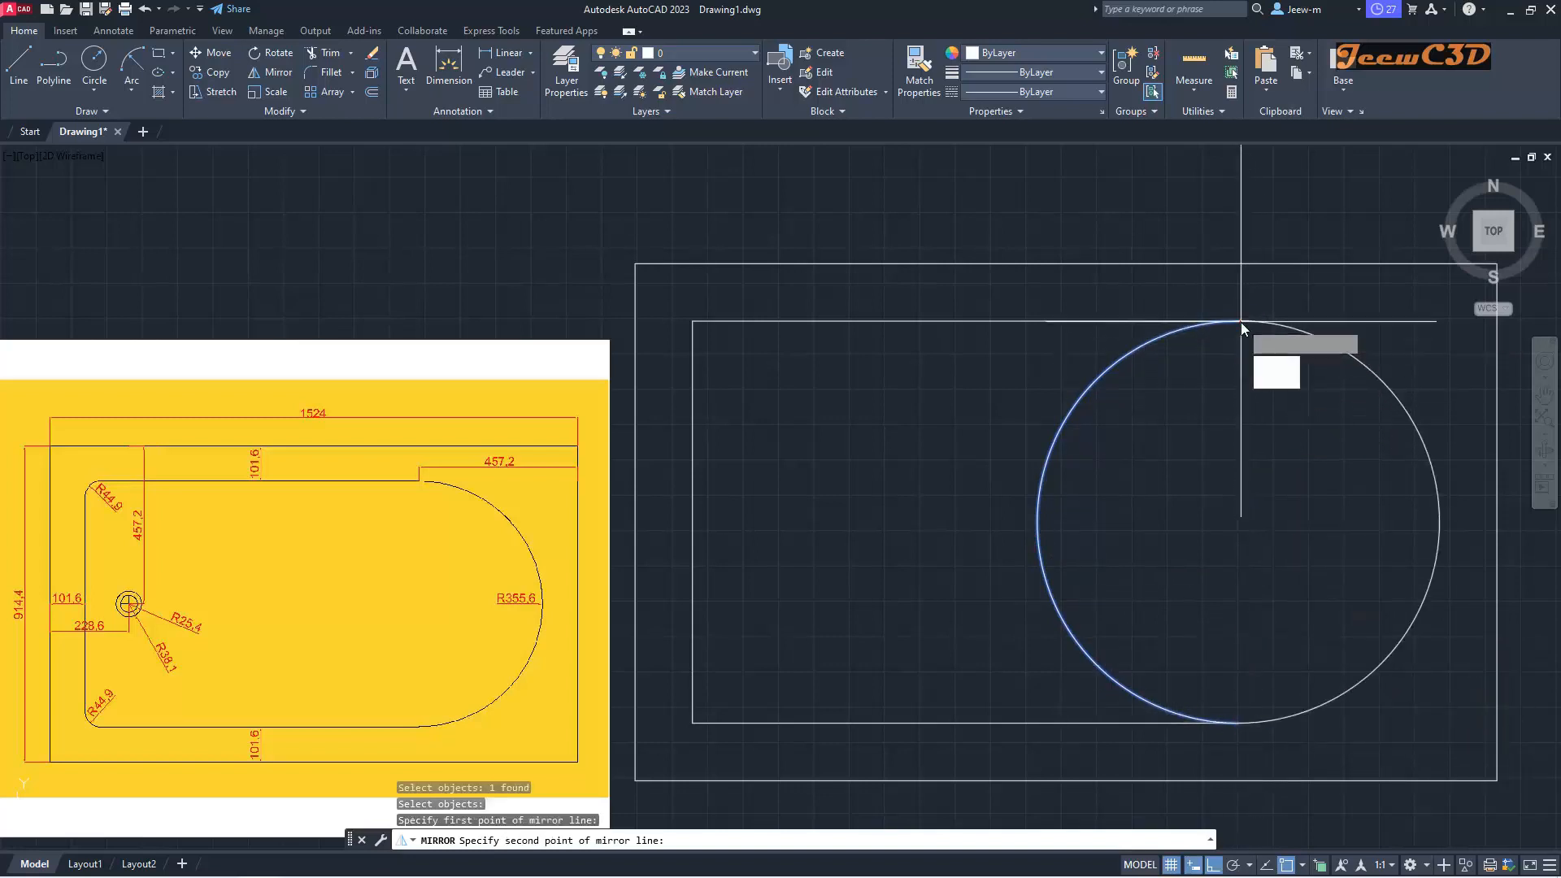
left_click(1239, 324)
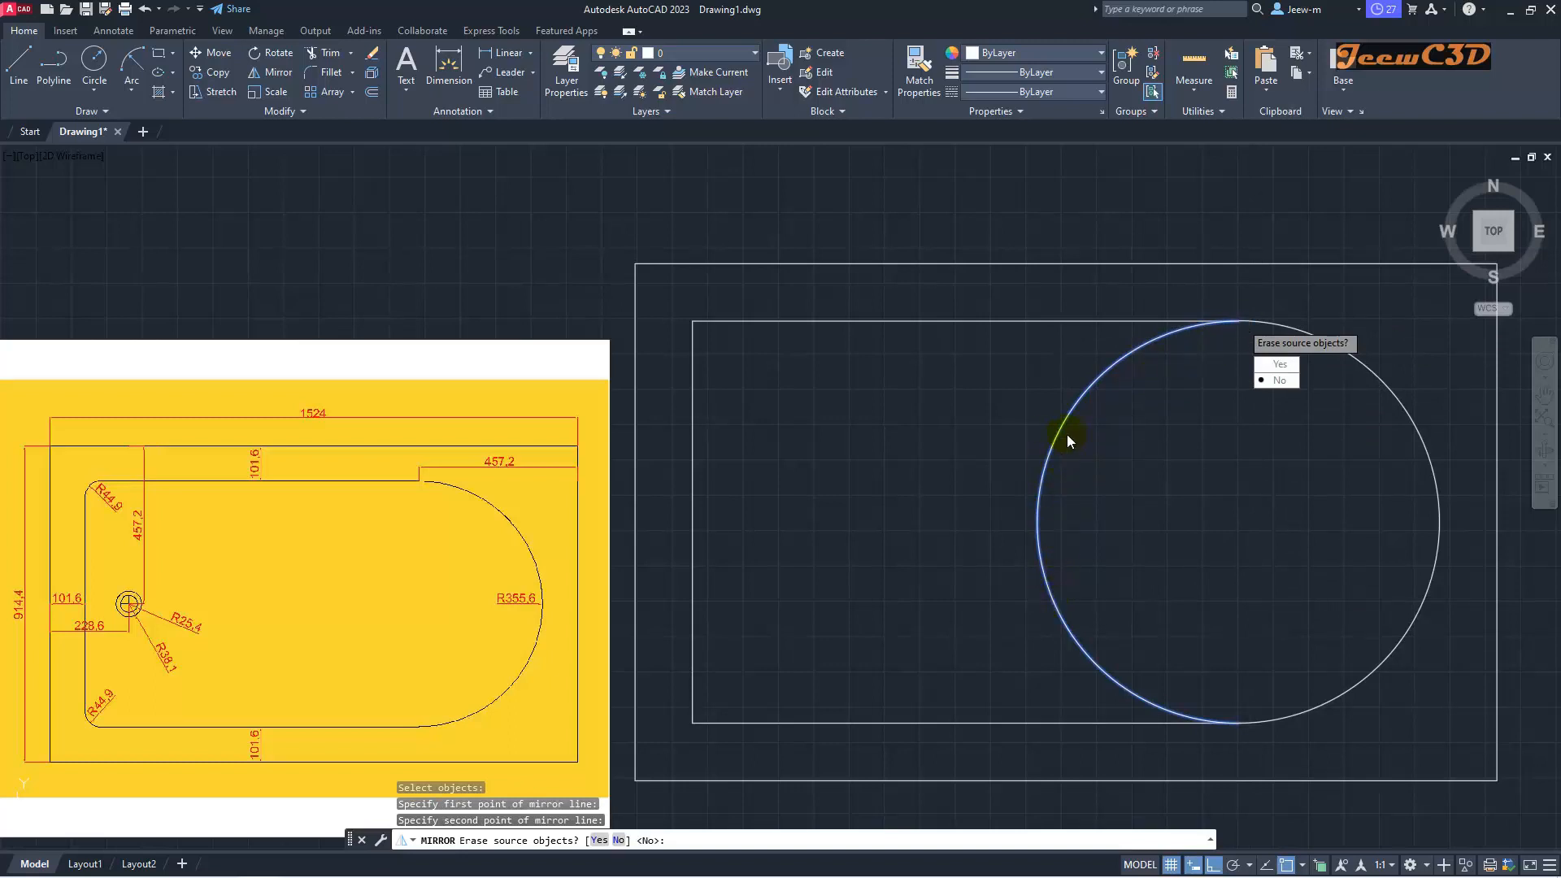
left_click(1275, 365)
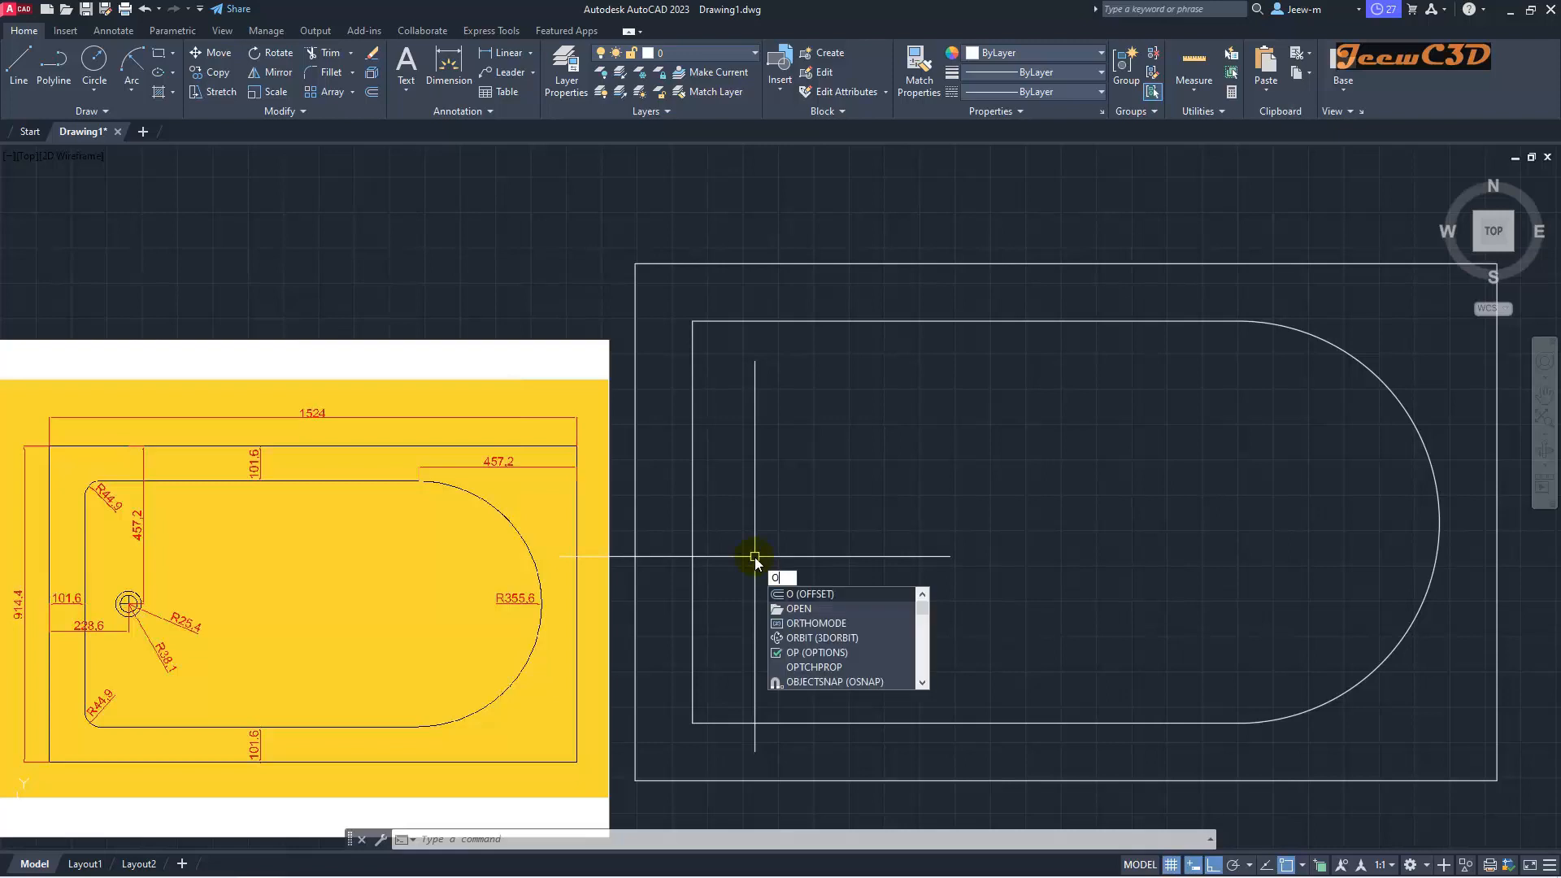
Step: Offset the outer rectangle's left edge 228.6 inward as a construction line for the drain centre
key("Return")
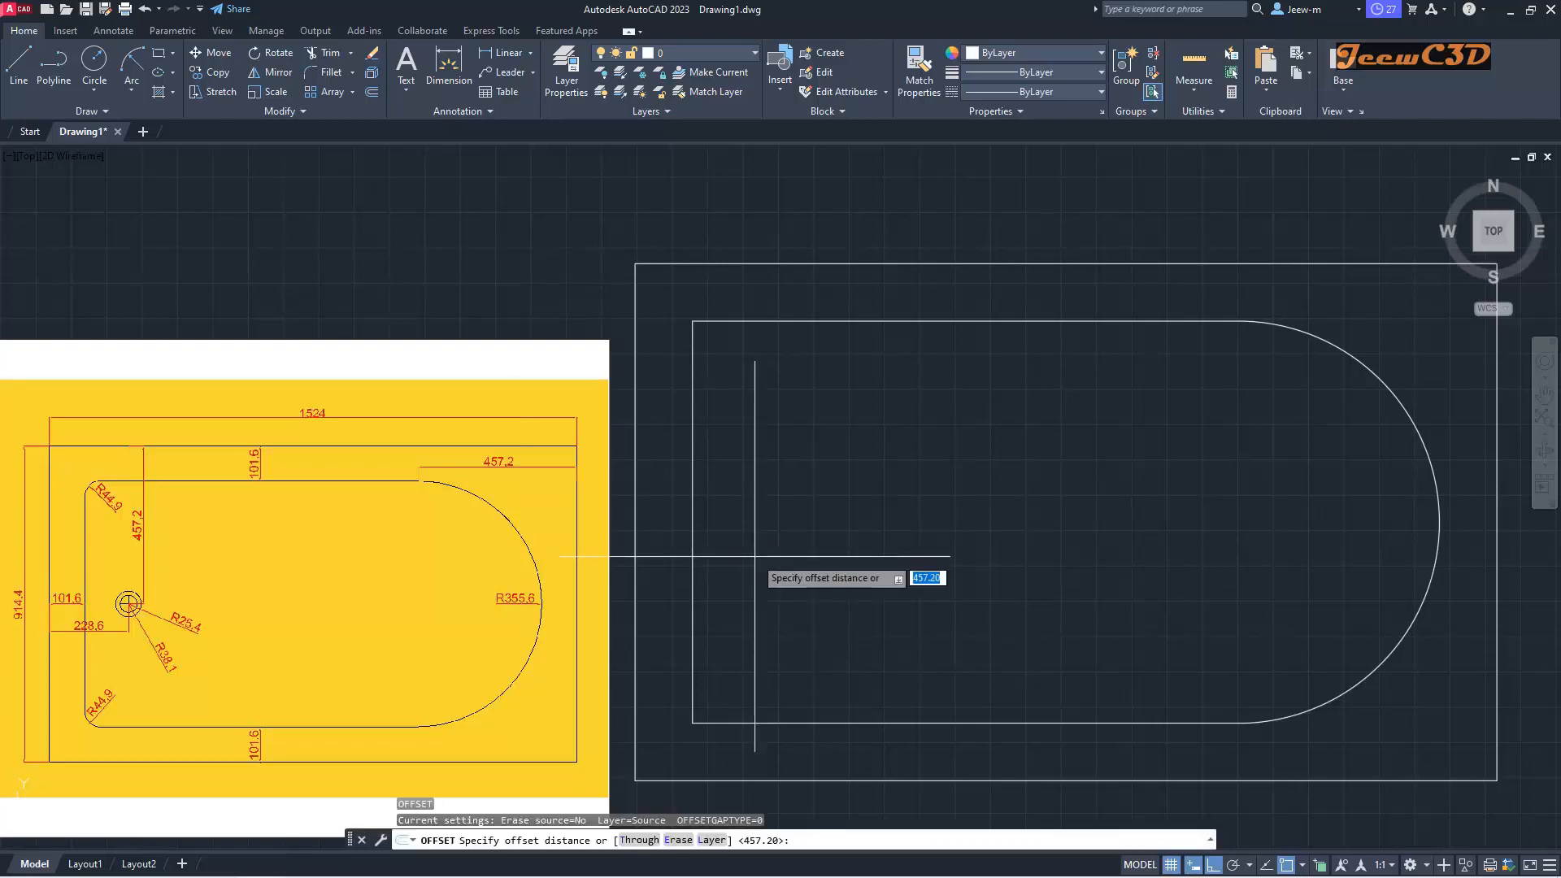
type("228.9")
key("BackSpace")
type("6")
key("Return")
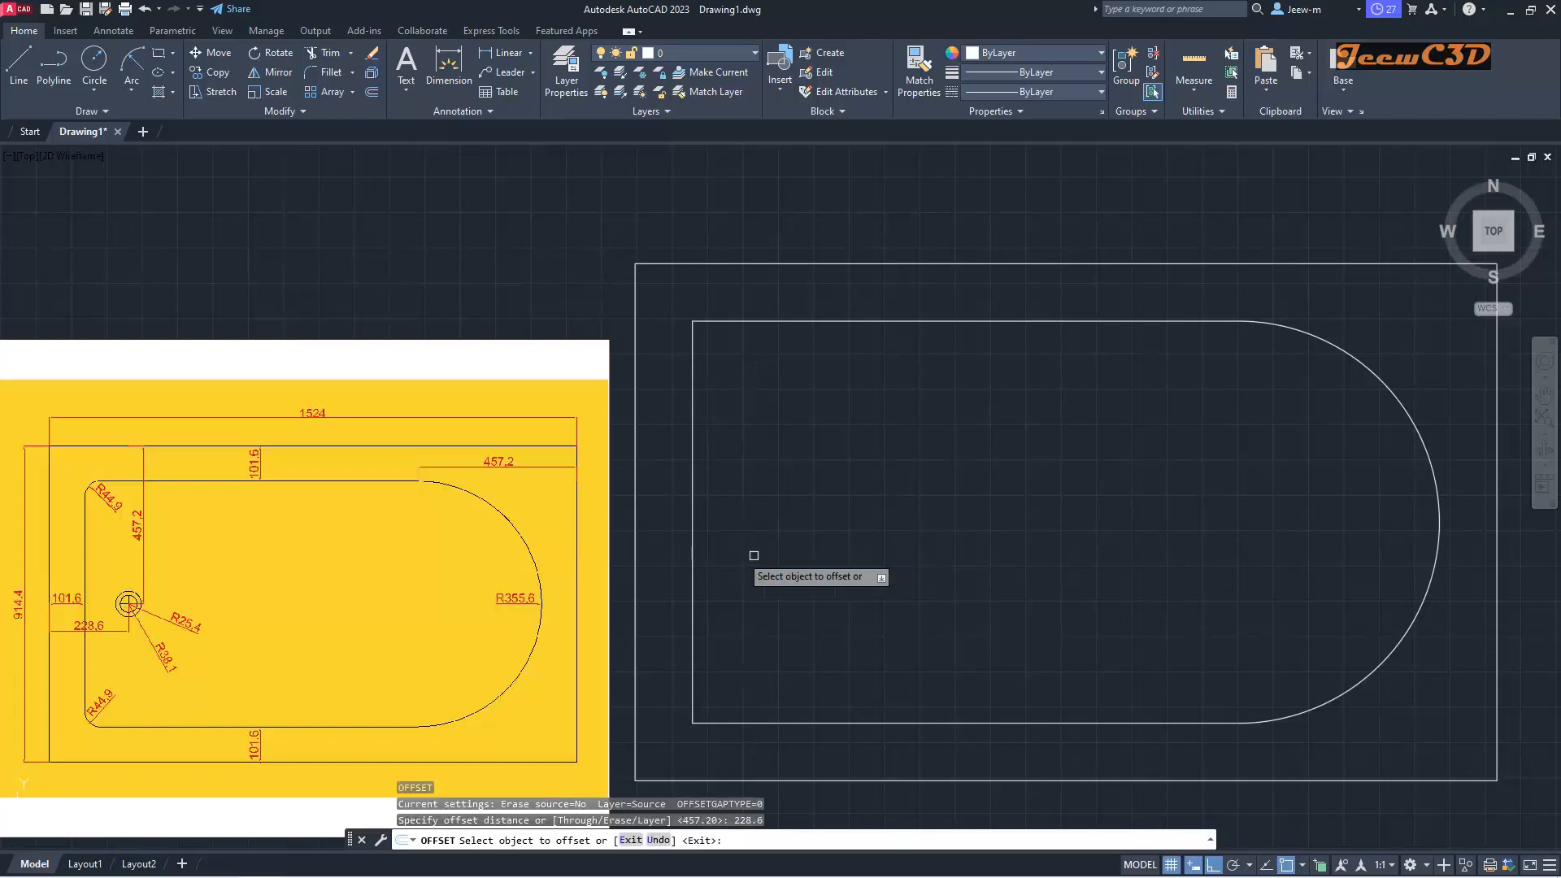
left_click(635, 551)
left_click(838, 551)
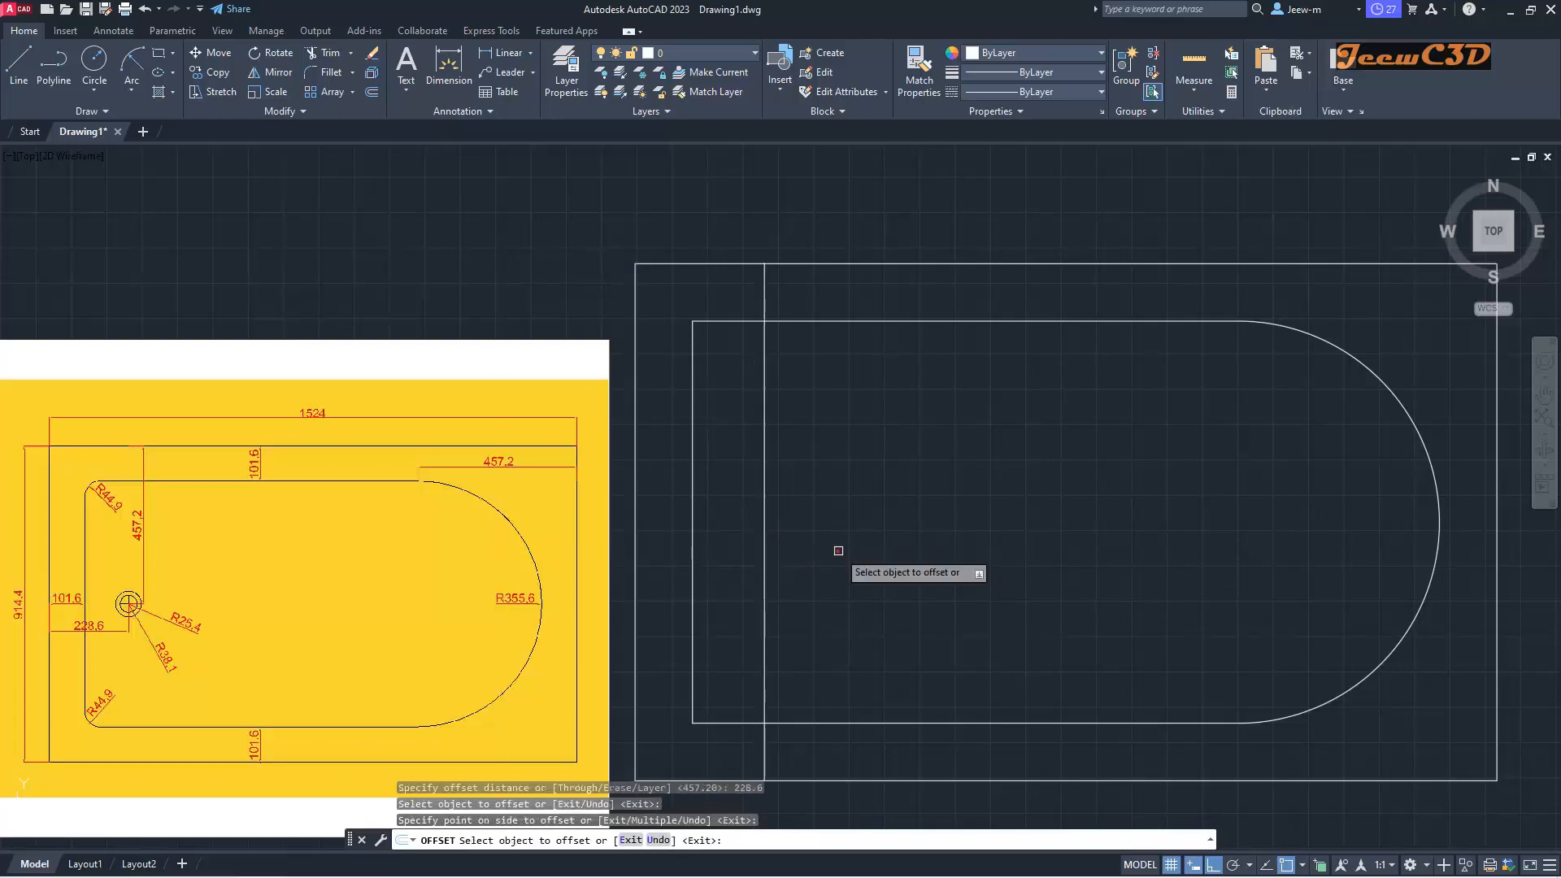
right_click(838, 551)
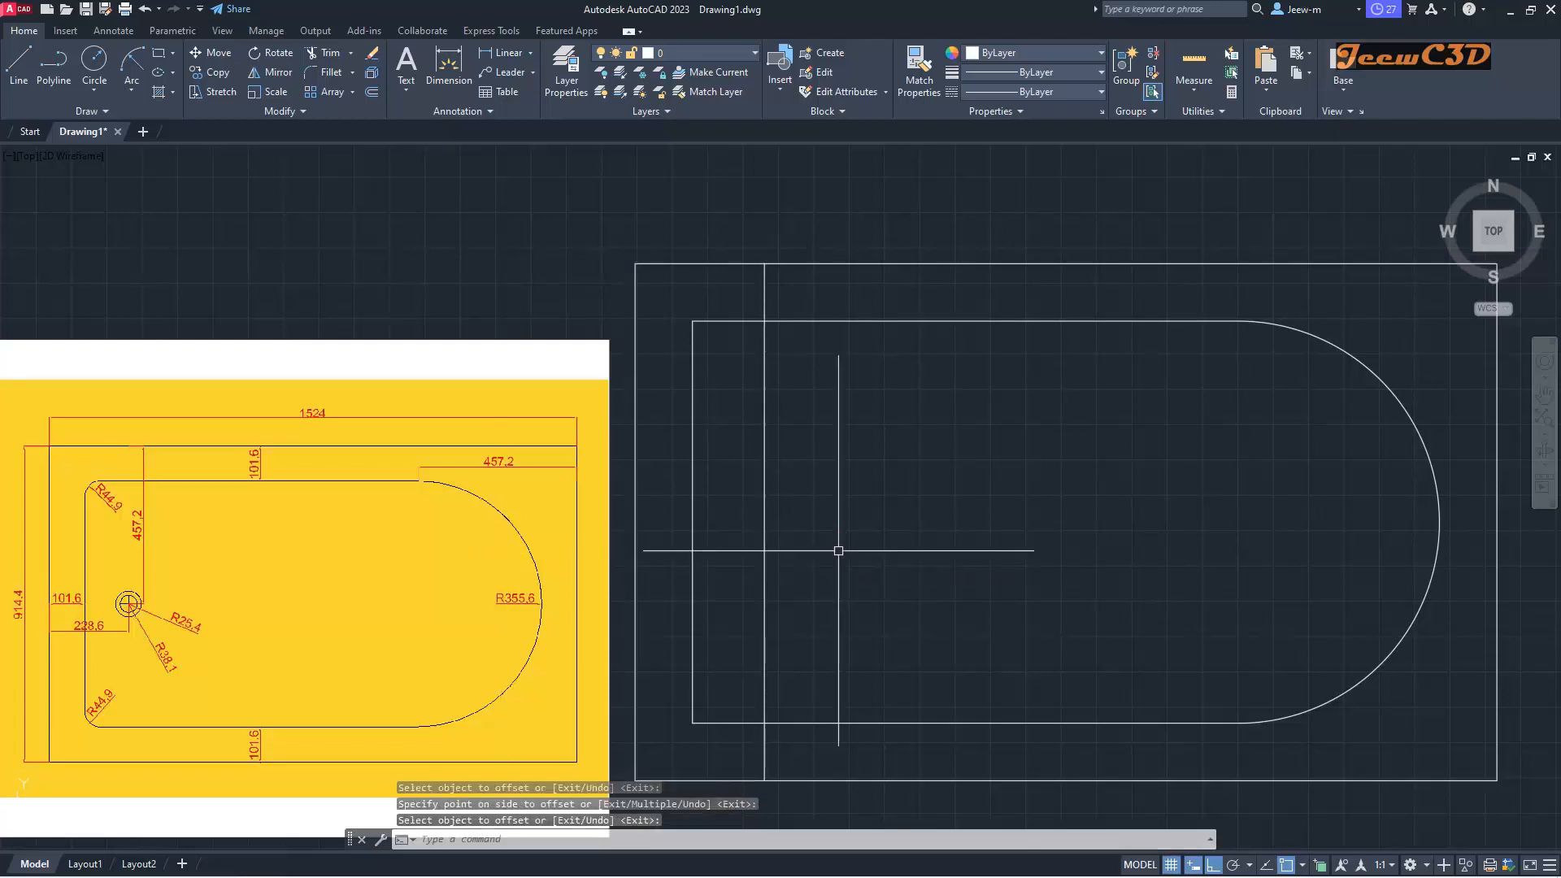
Step: Offset the outer rectangle's top edge 457.2 downward as a horizontal construction line
right_click(838, 551)
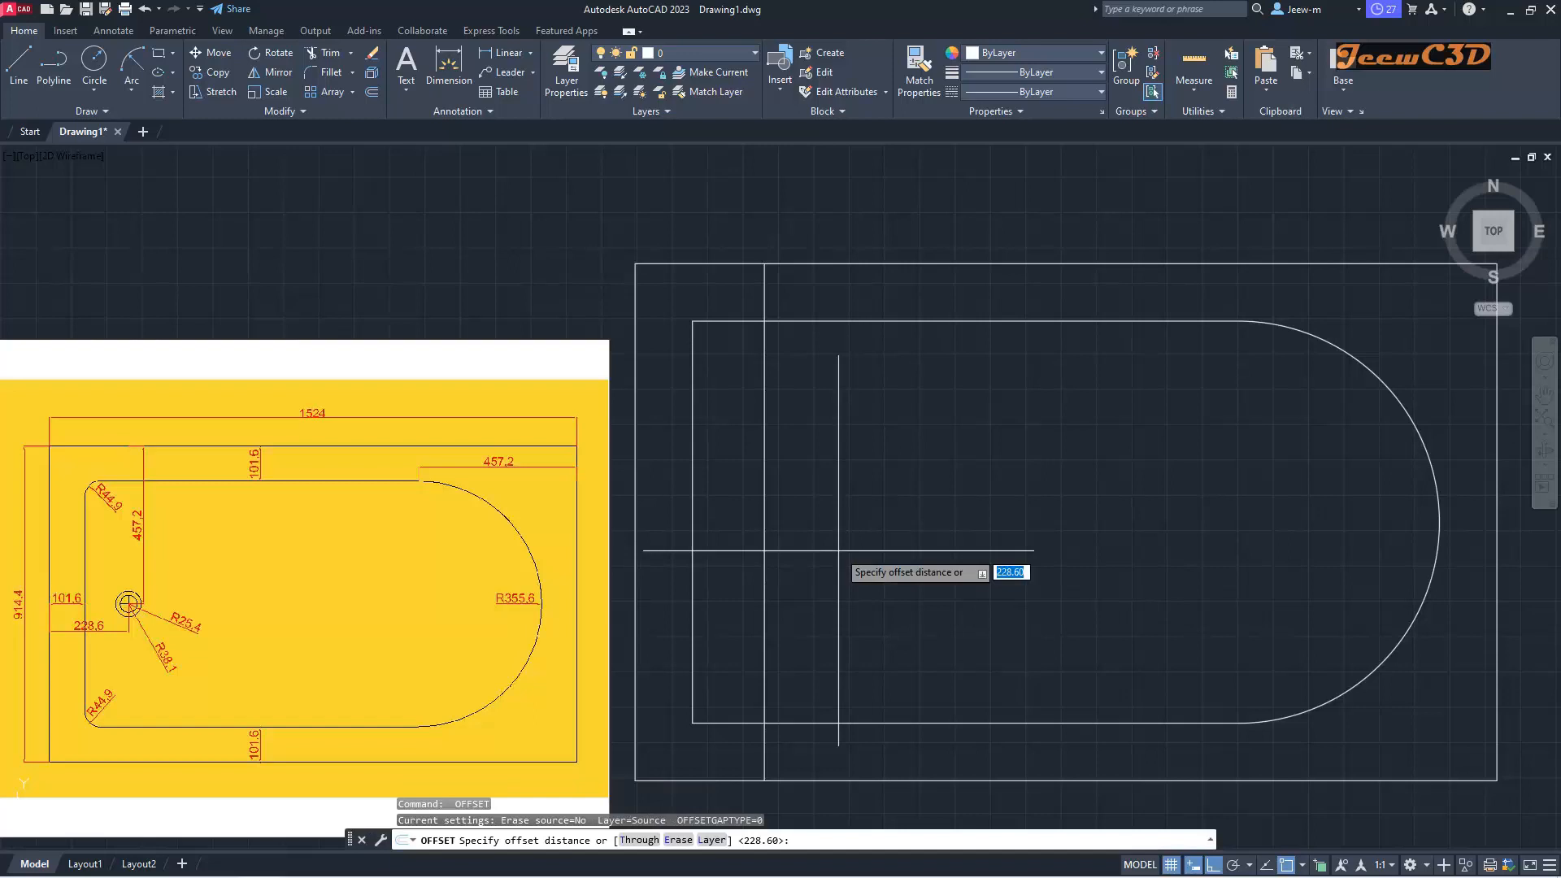
type("457.2")
key("Return")
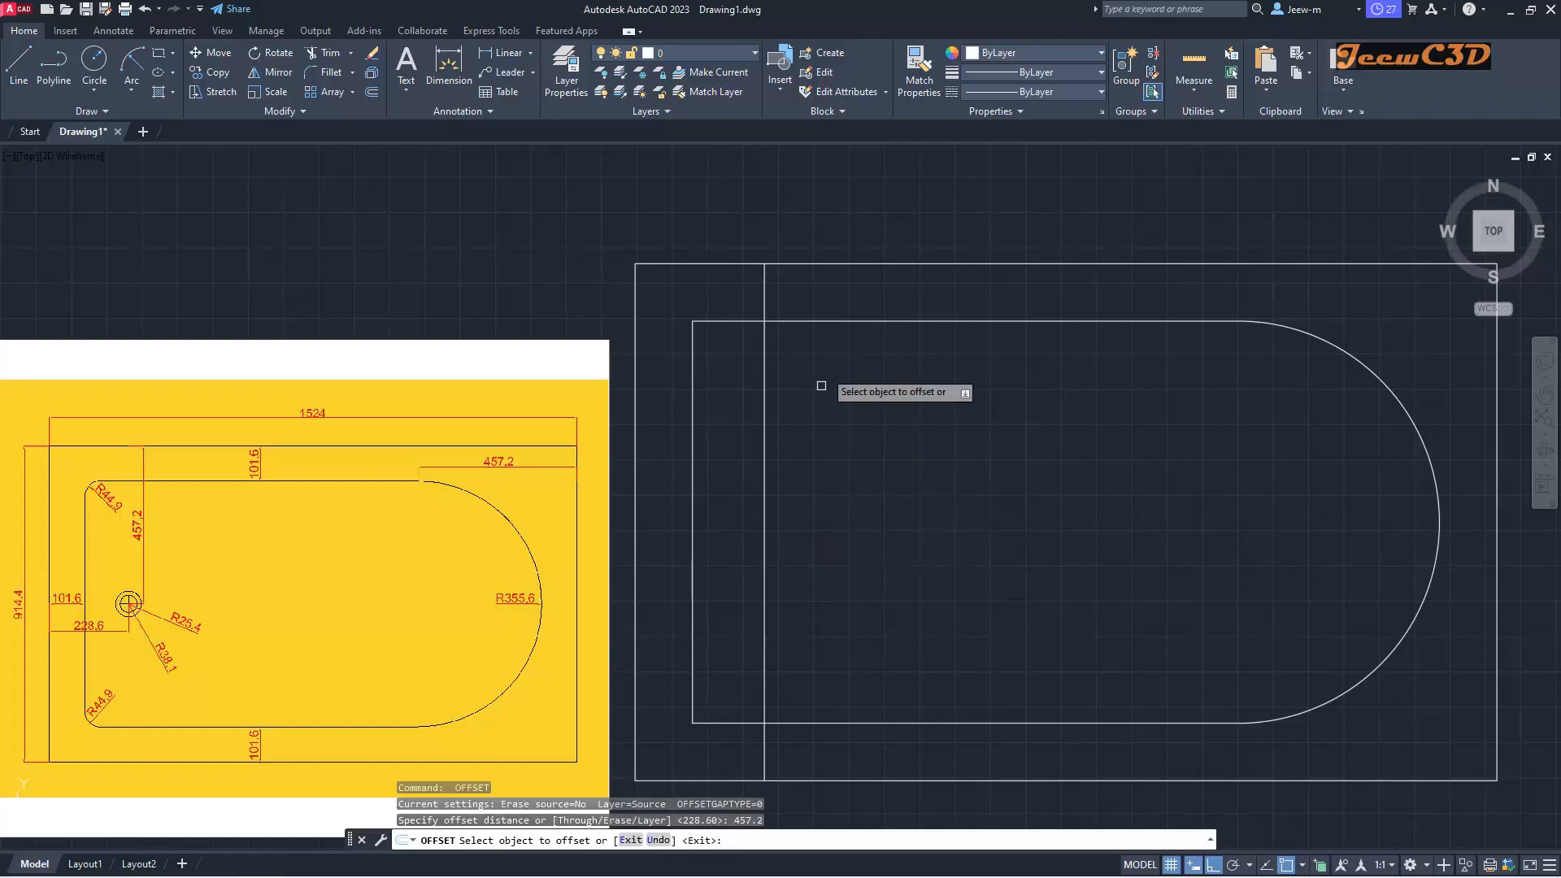
left_click(840, 264)
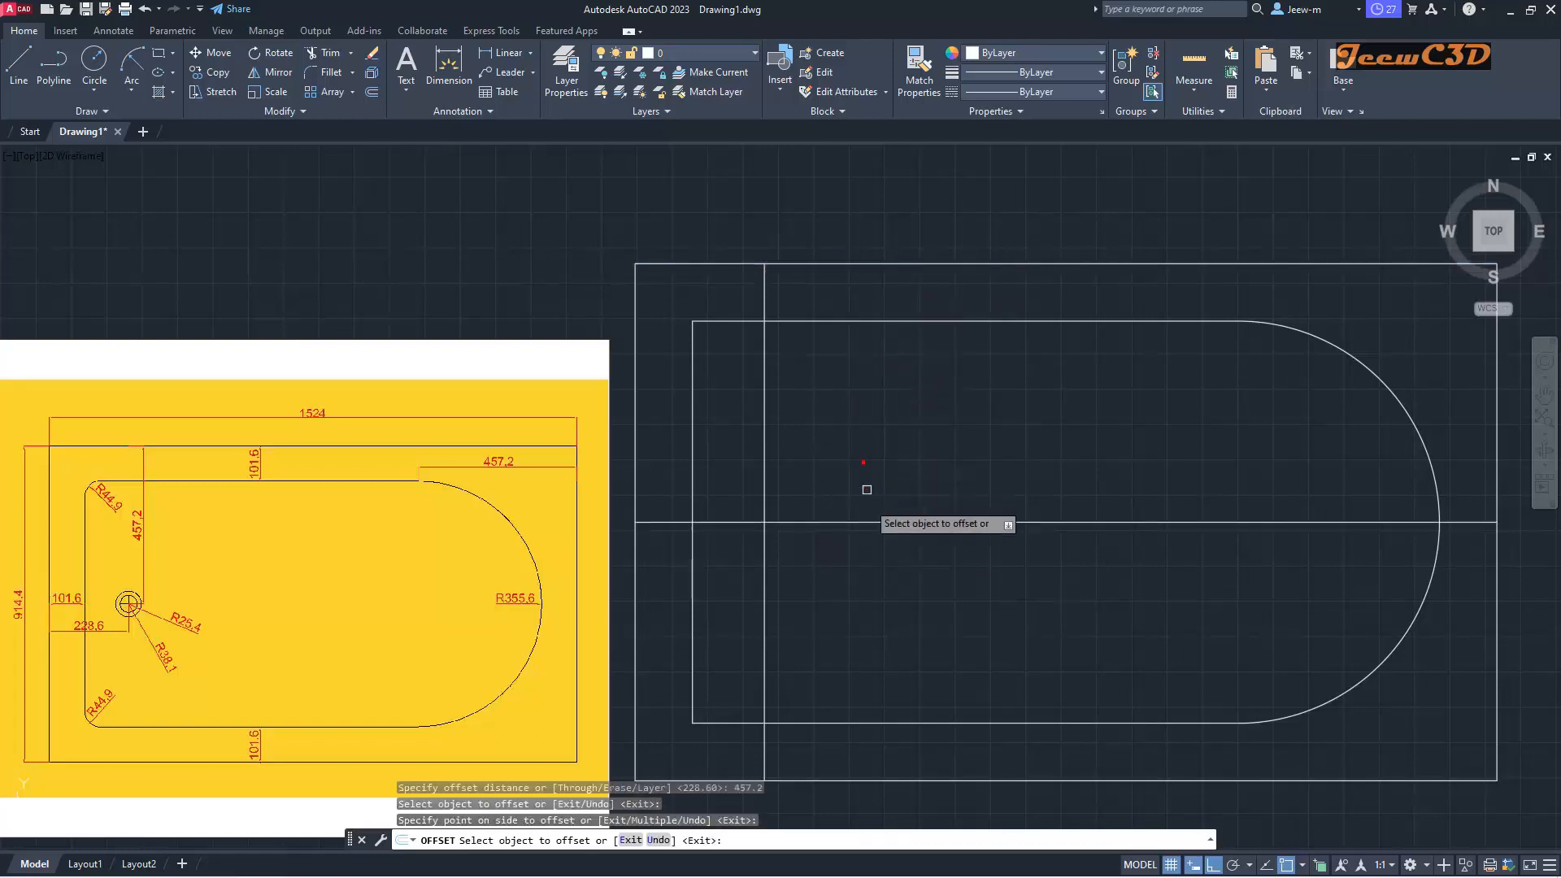
left_click(863, 461)
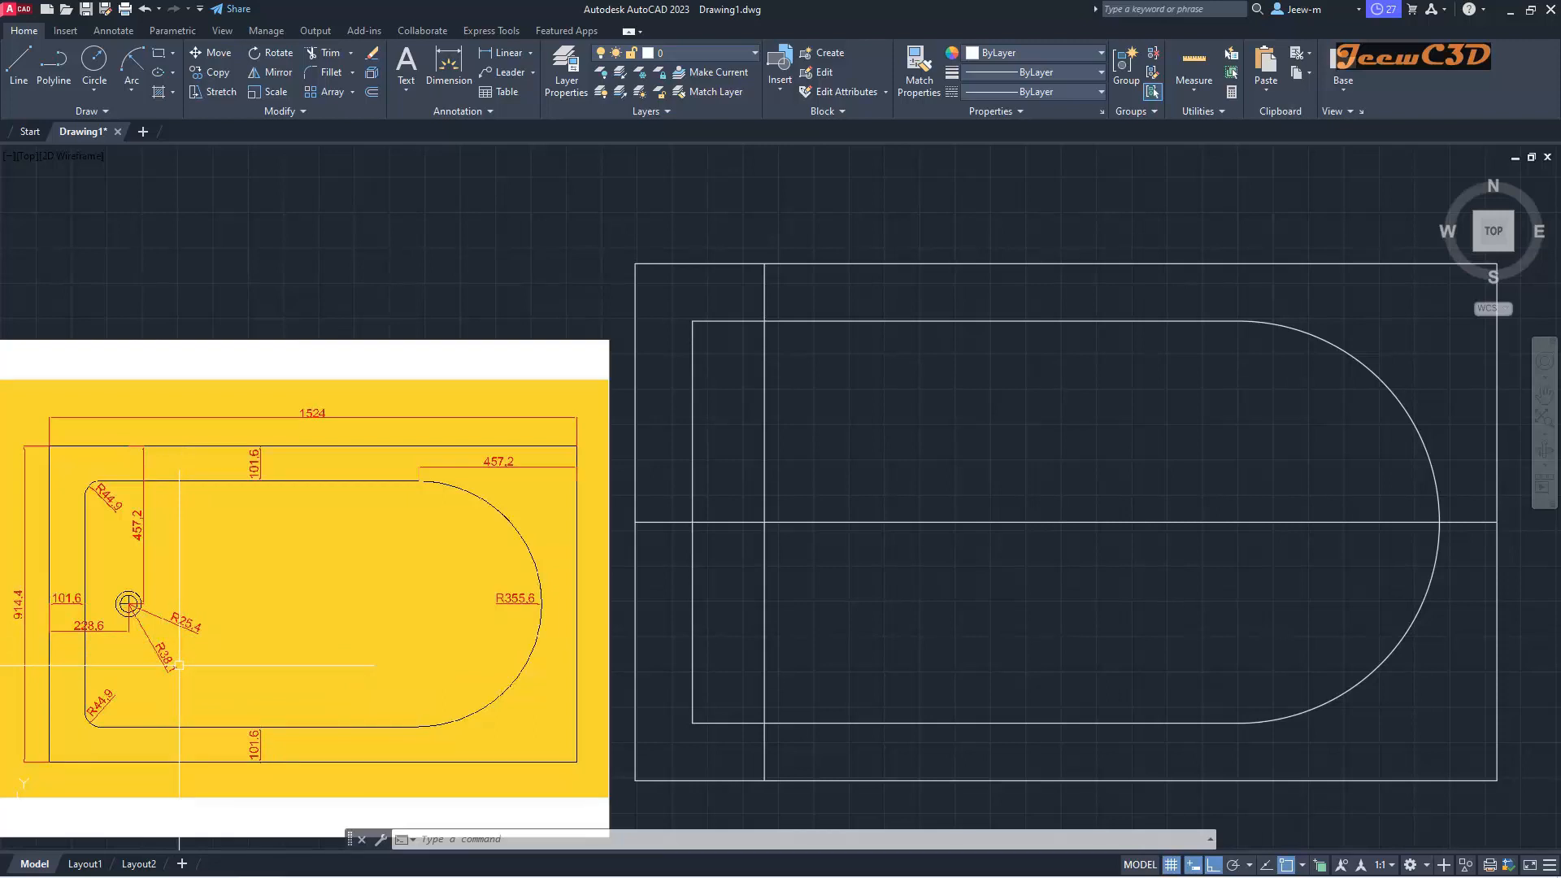
Step: Draw a circle of radius 25.4 centred on the intersection of the two construction lines
left_click(96, 91)
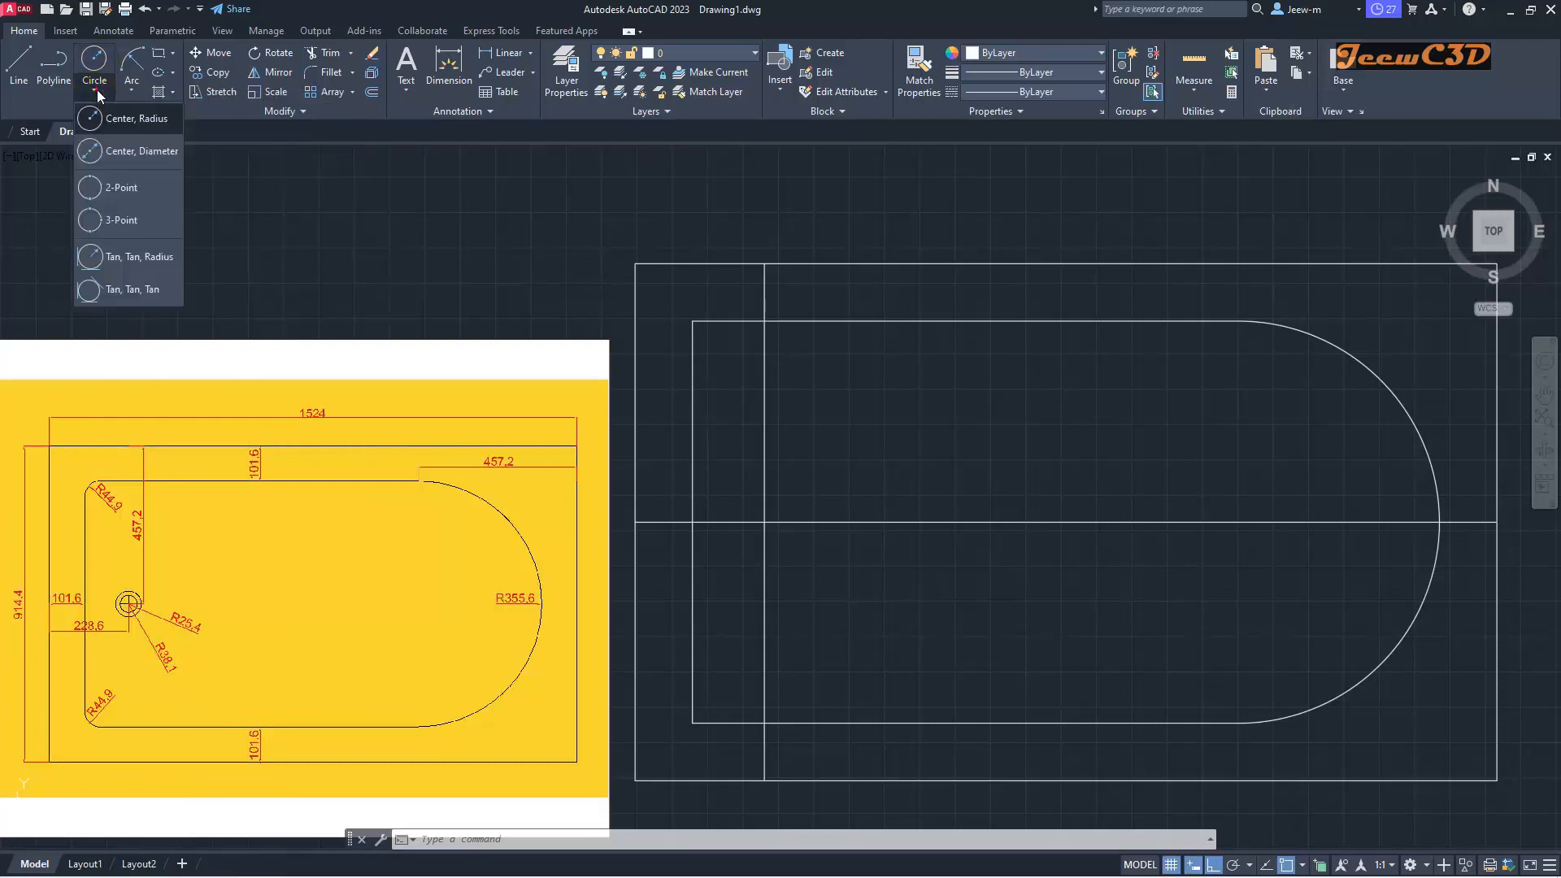
left_click(162, 122)
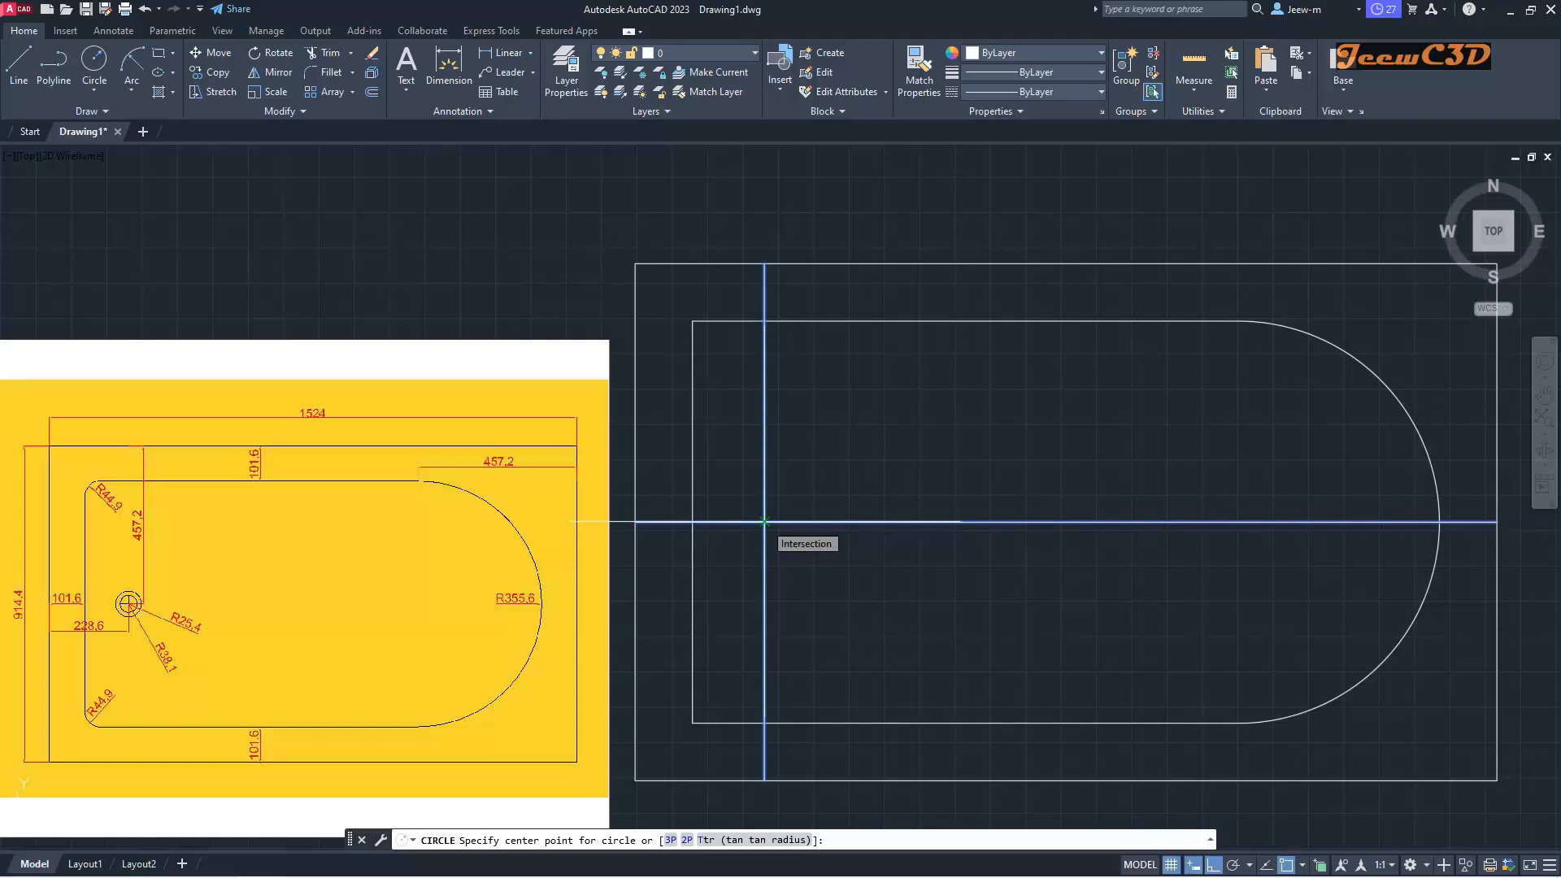
left_click(764, 521)
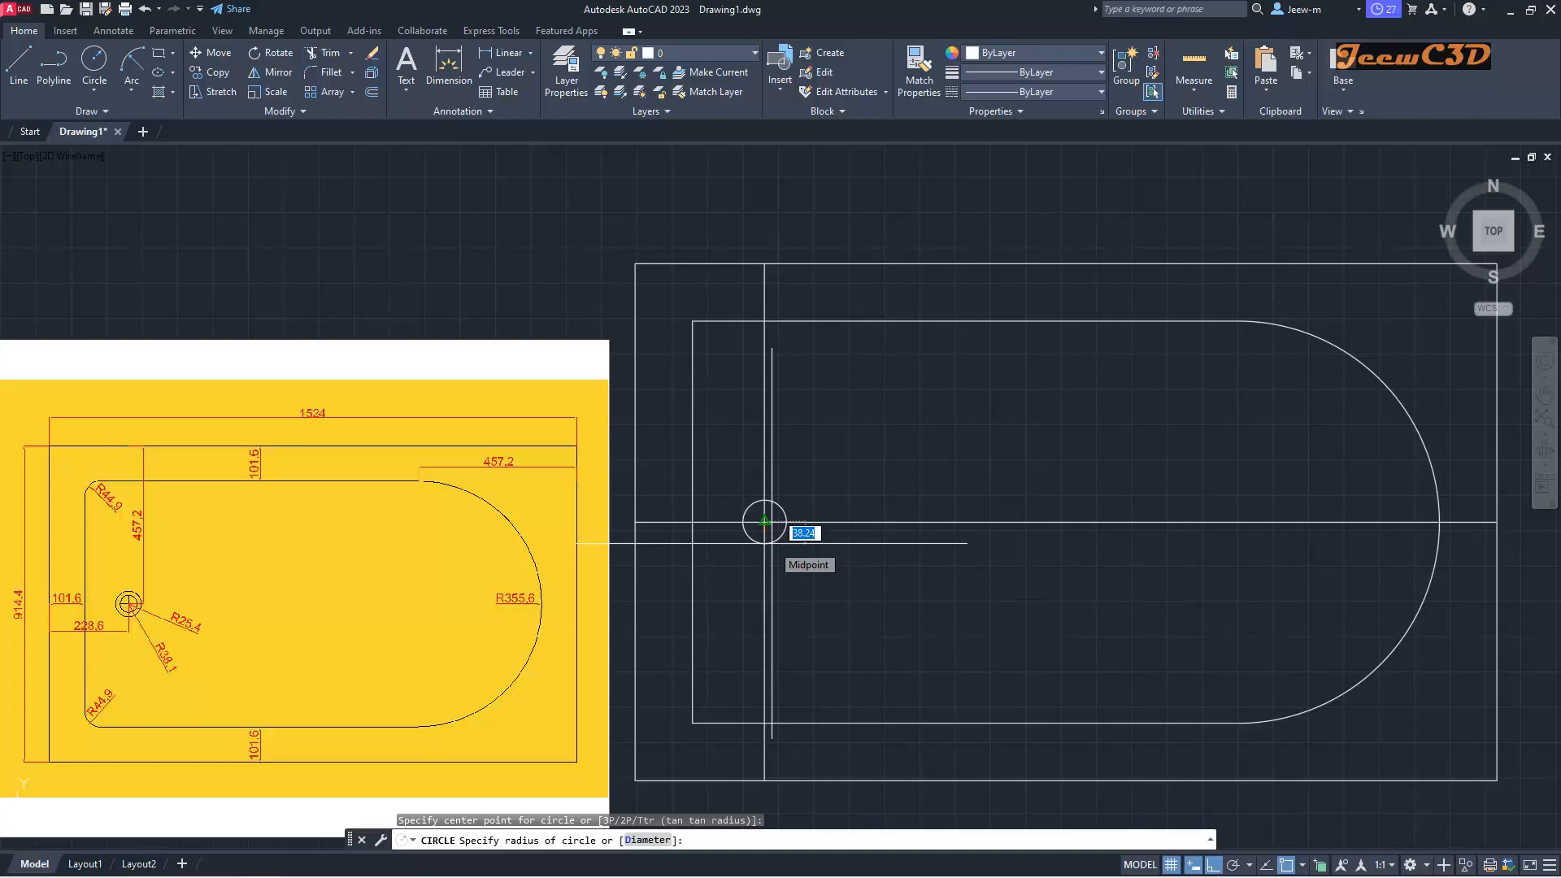
type("25.4")
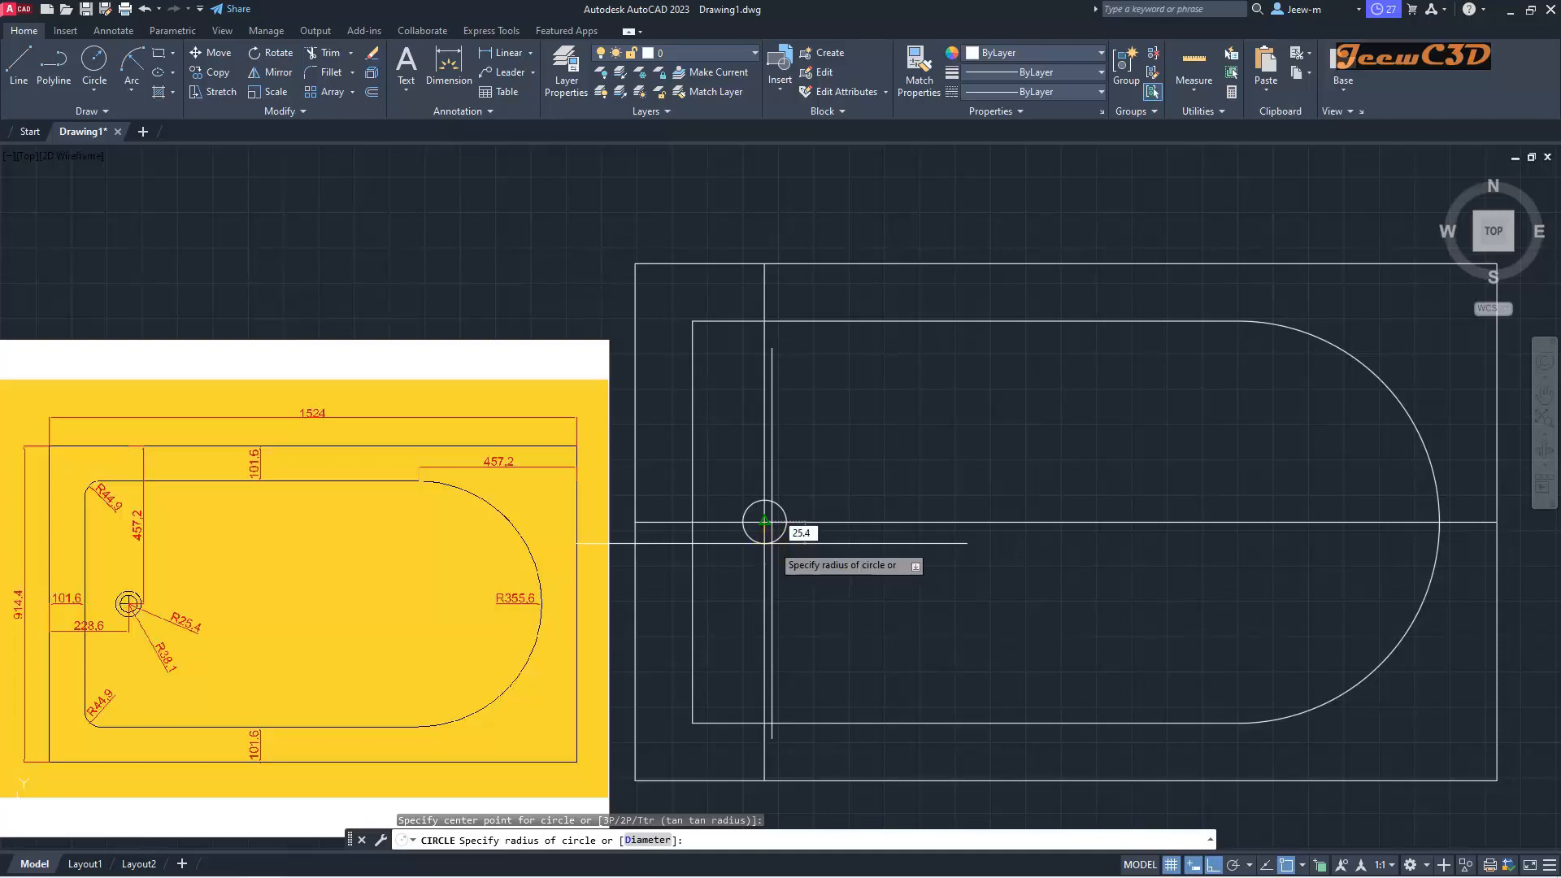
key("Return")
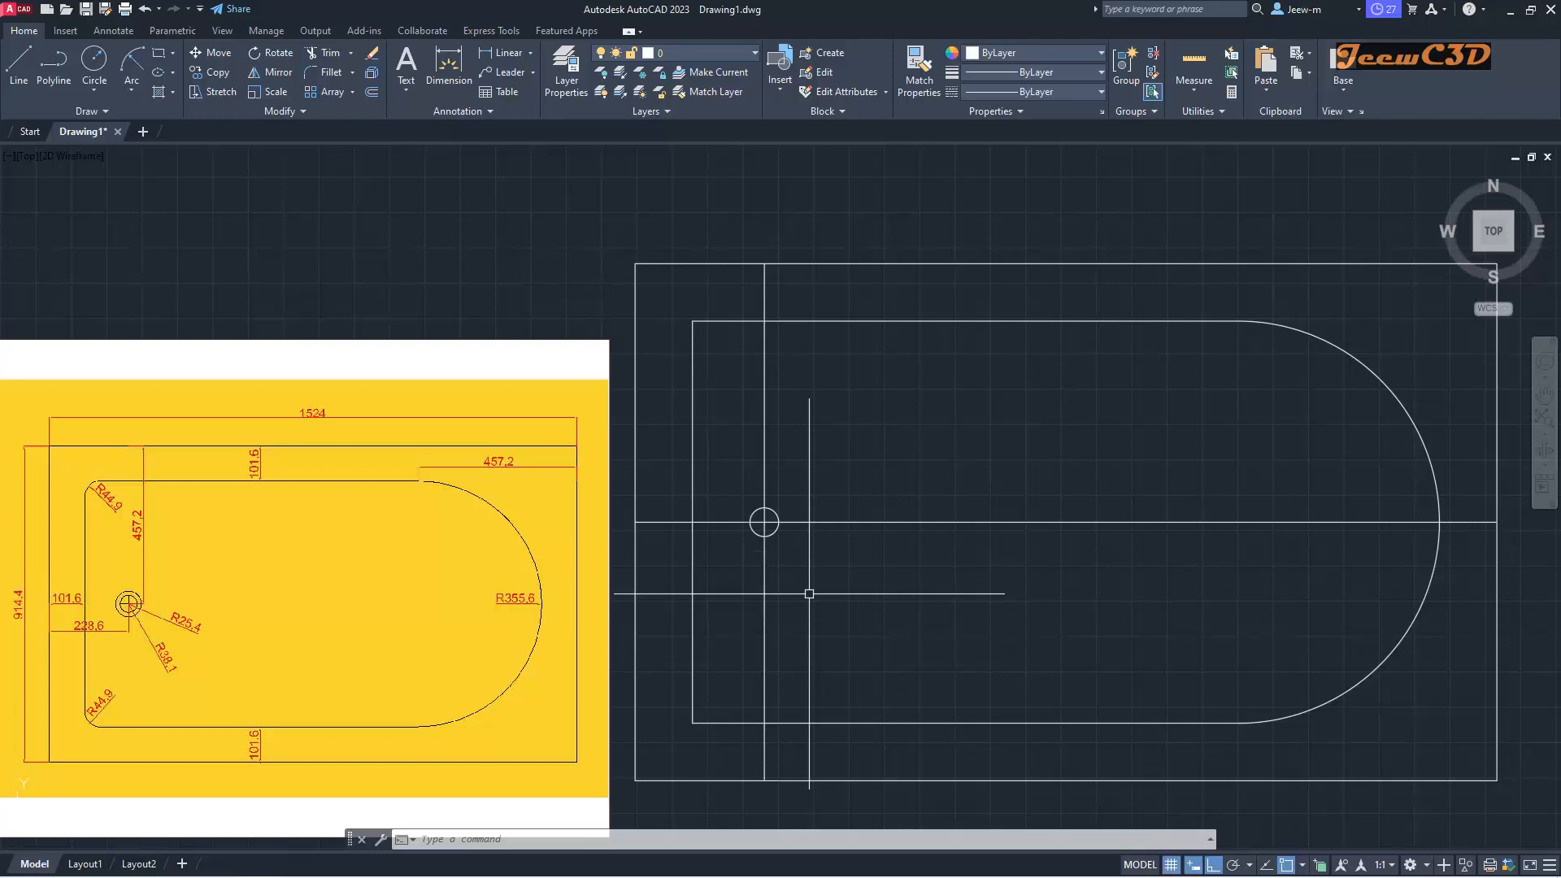
Step: Draw a concentric circle of radius 38.1 around the small drain circle
type("c")
key("Return")
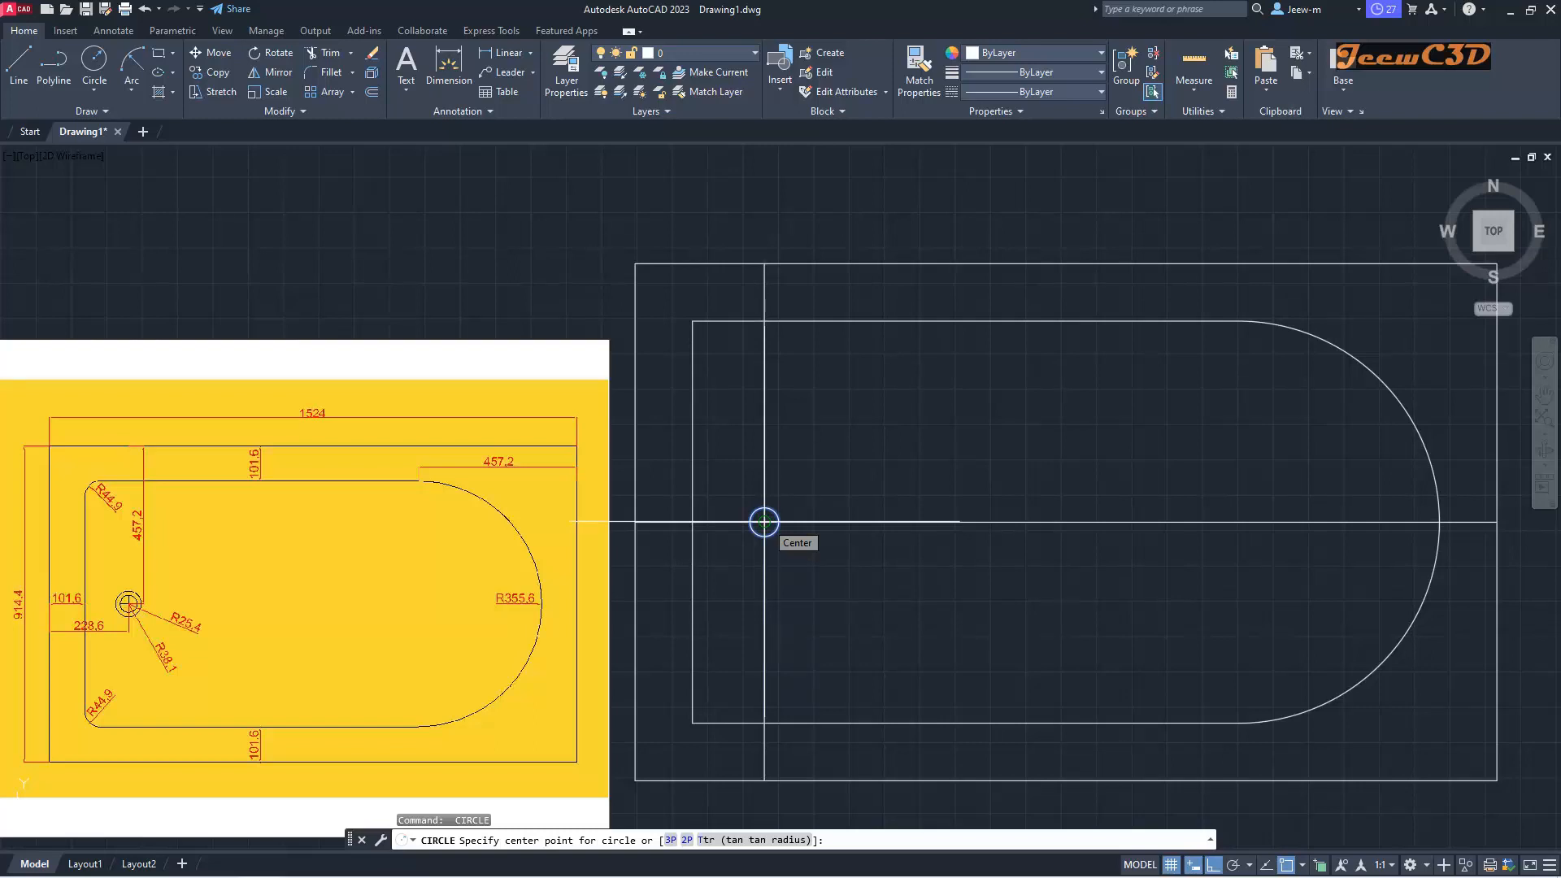
left_click(764, 521)
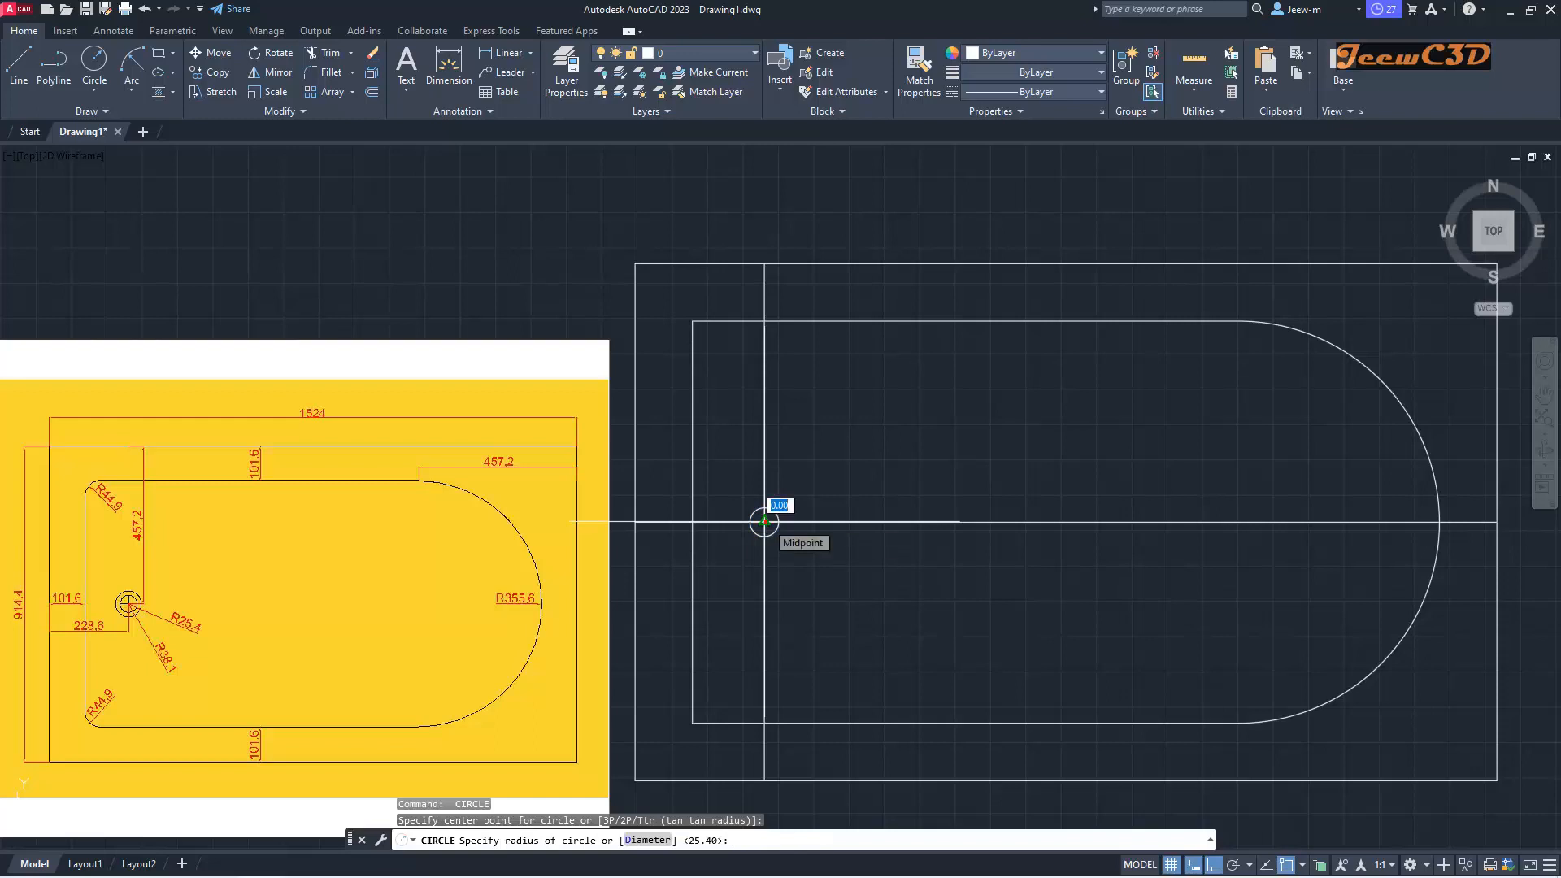
type("3")
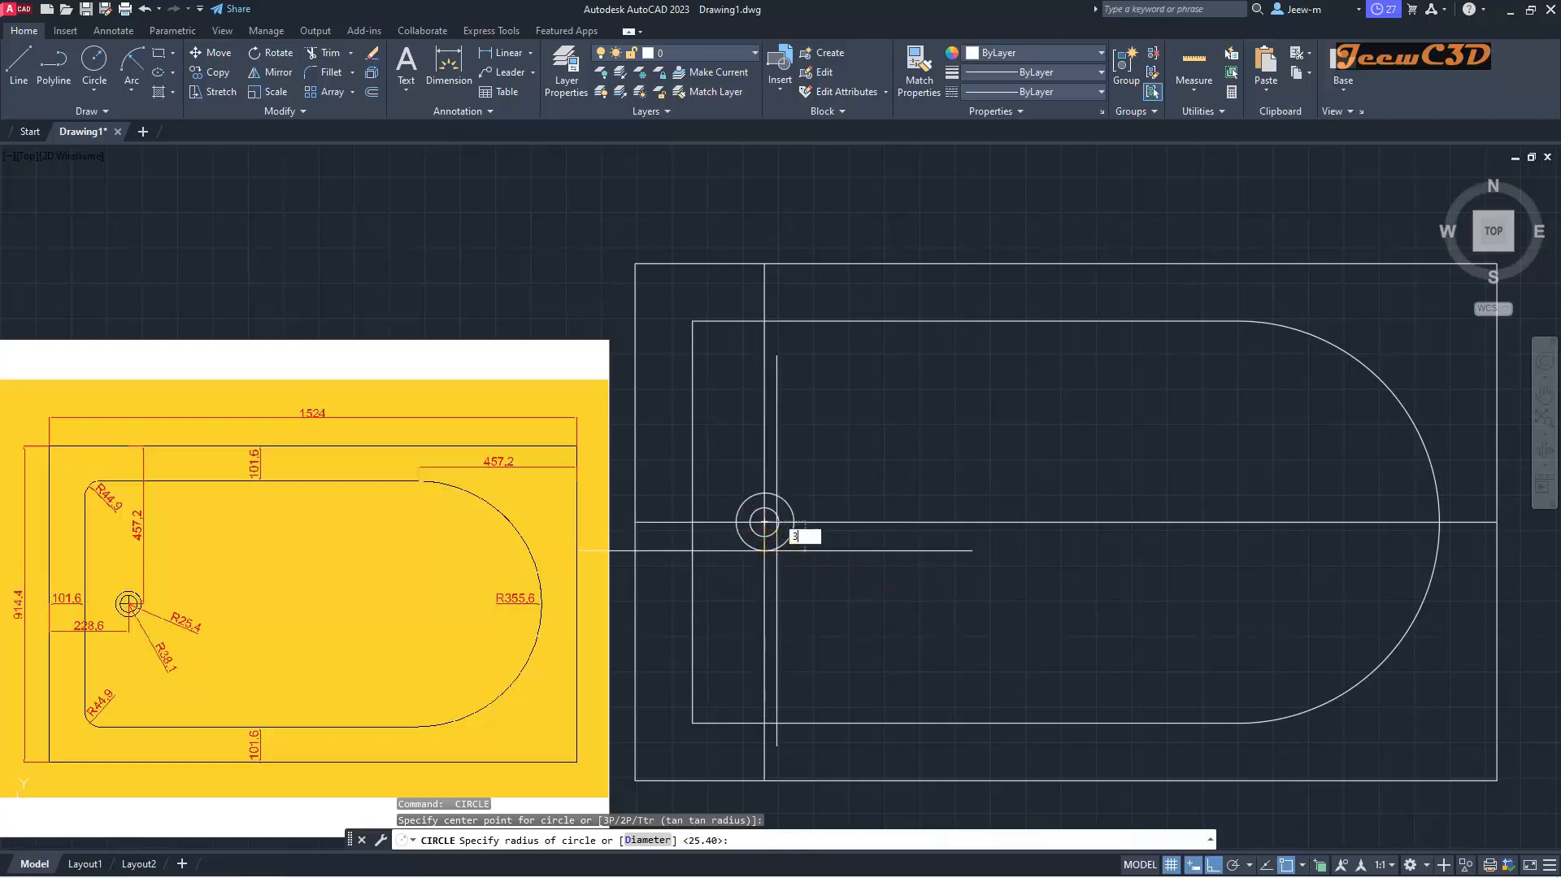
type("8.1")
key("Return")
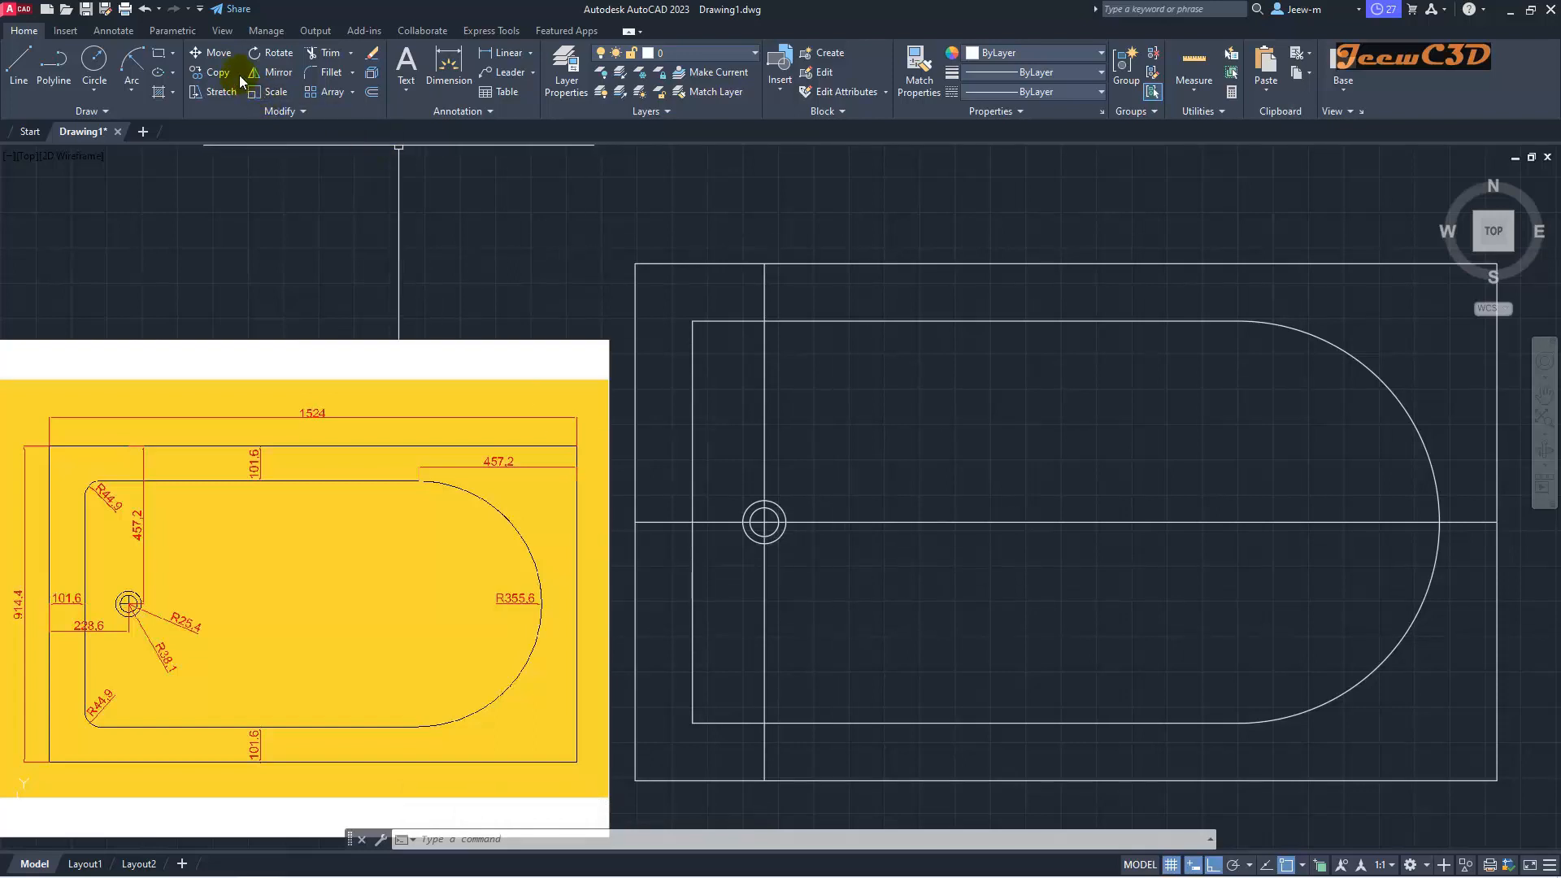
Step: Trim the construction lines running from the outer drain circle towards the tub edges on all sides
left_click(325, 55)
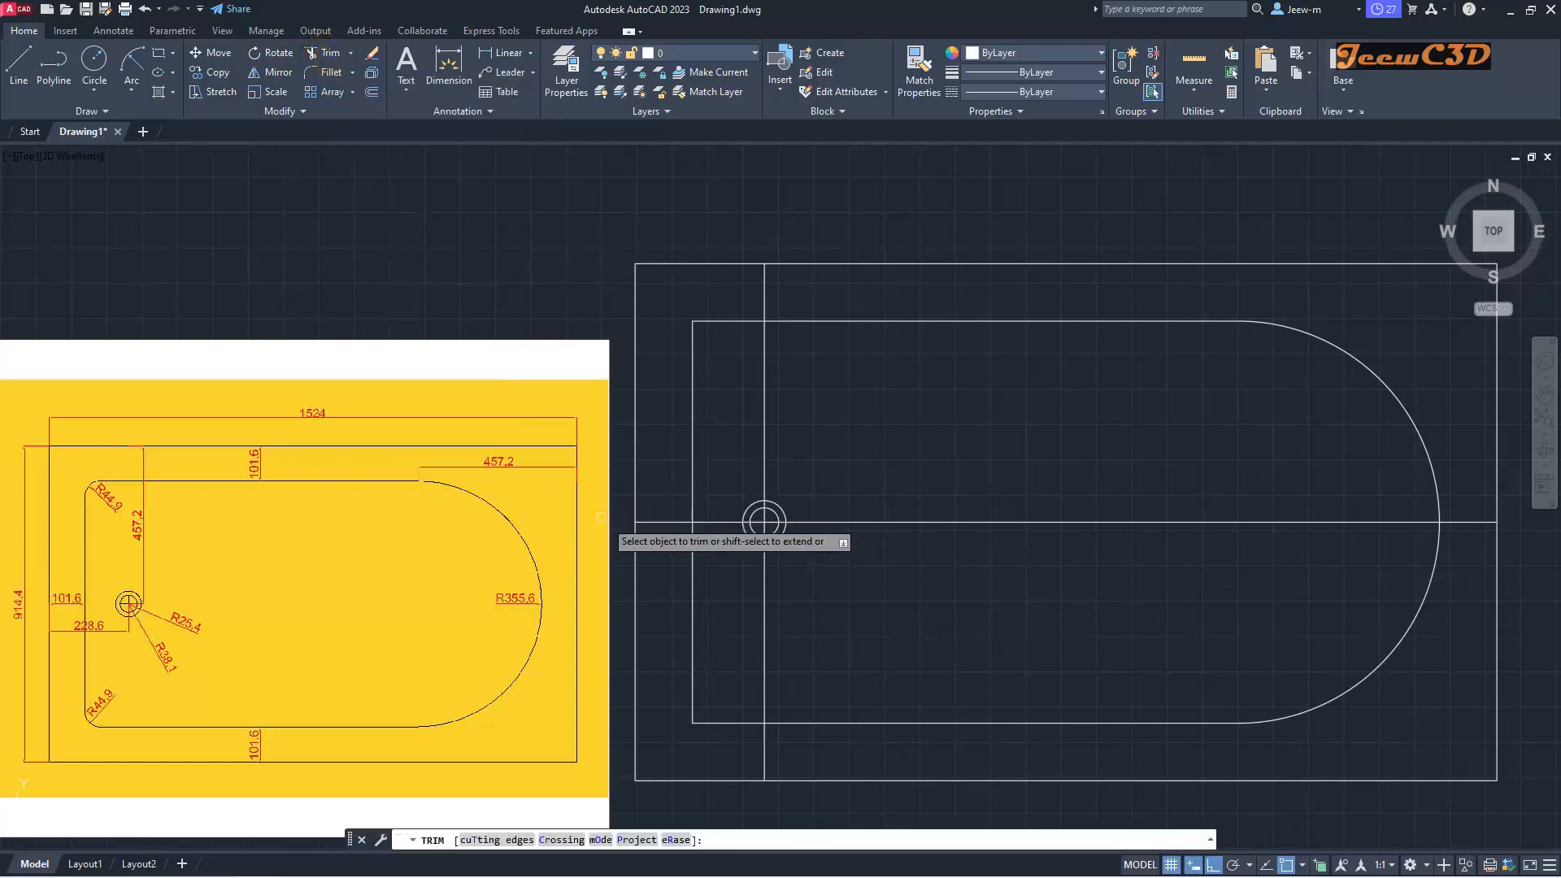
left_click(716, 522)
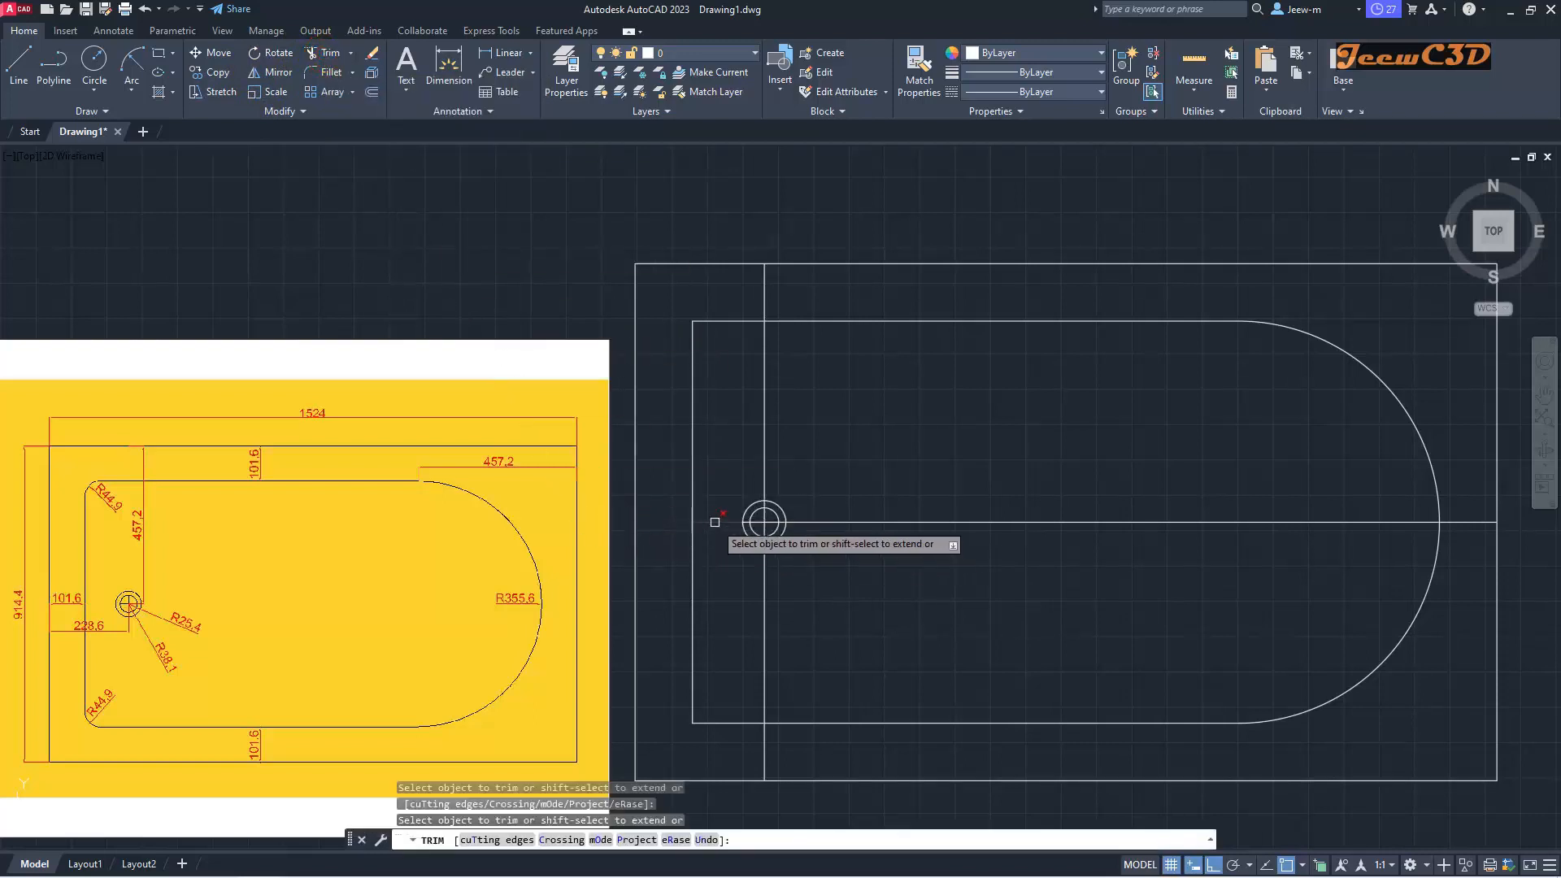
left_click(764, 745)
left_click(765, 298)
left_click(764, 354)
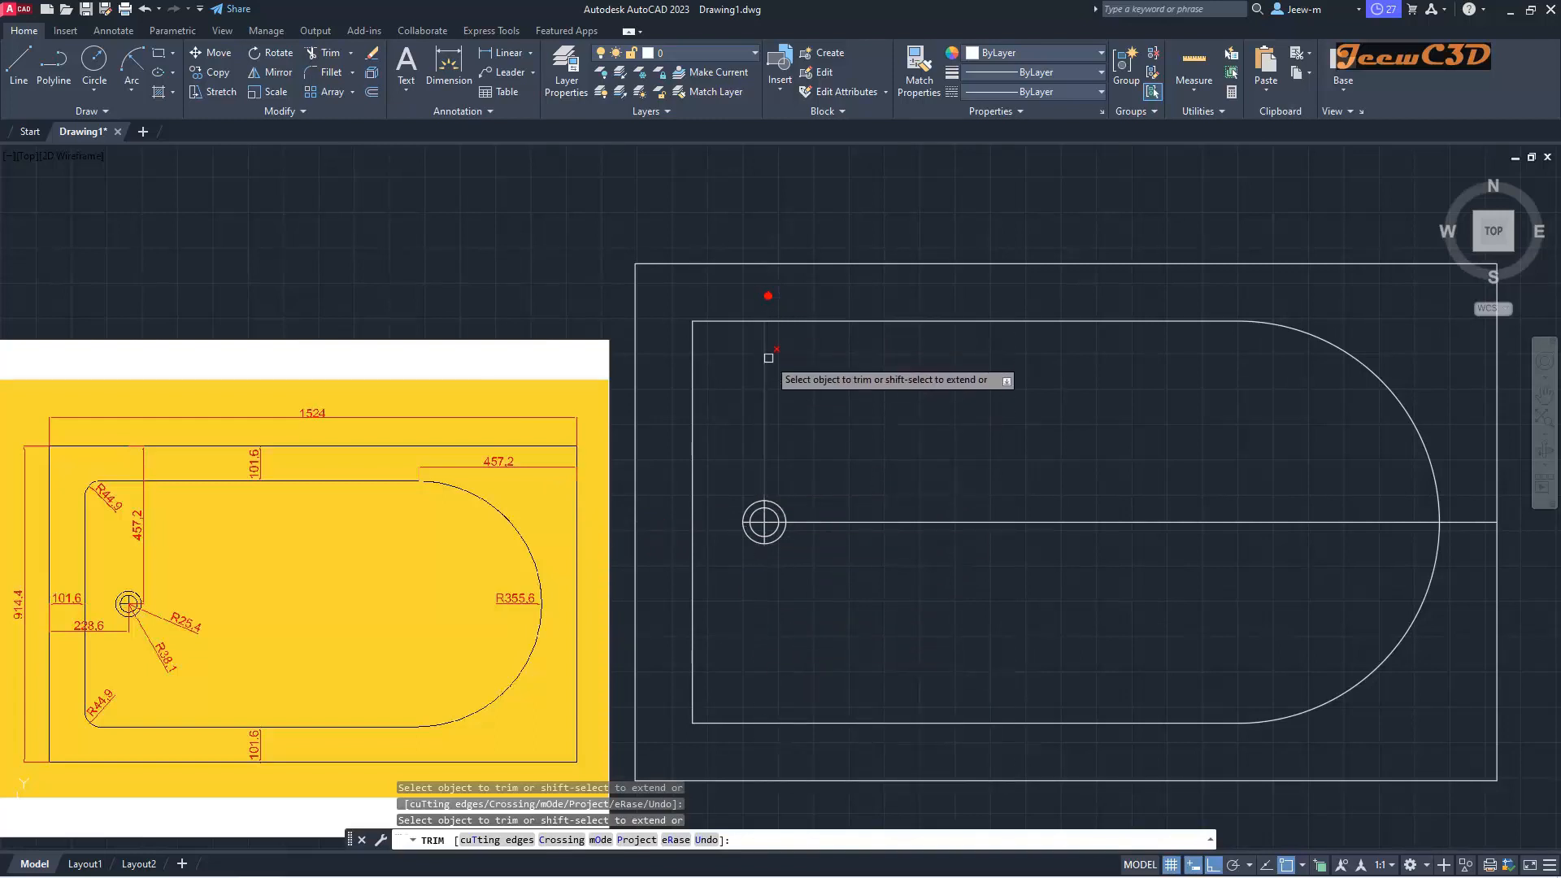
left_click(883, 521)
Step: Trim the four cross-line segments between the two drain circles, keeping the cross only inside the inner circle
scroll(767, 531, "up", 5)
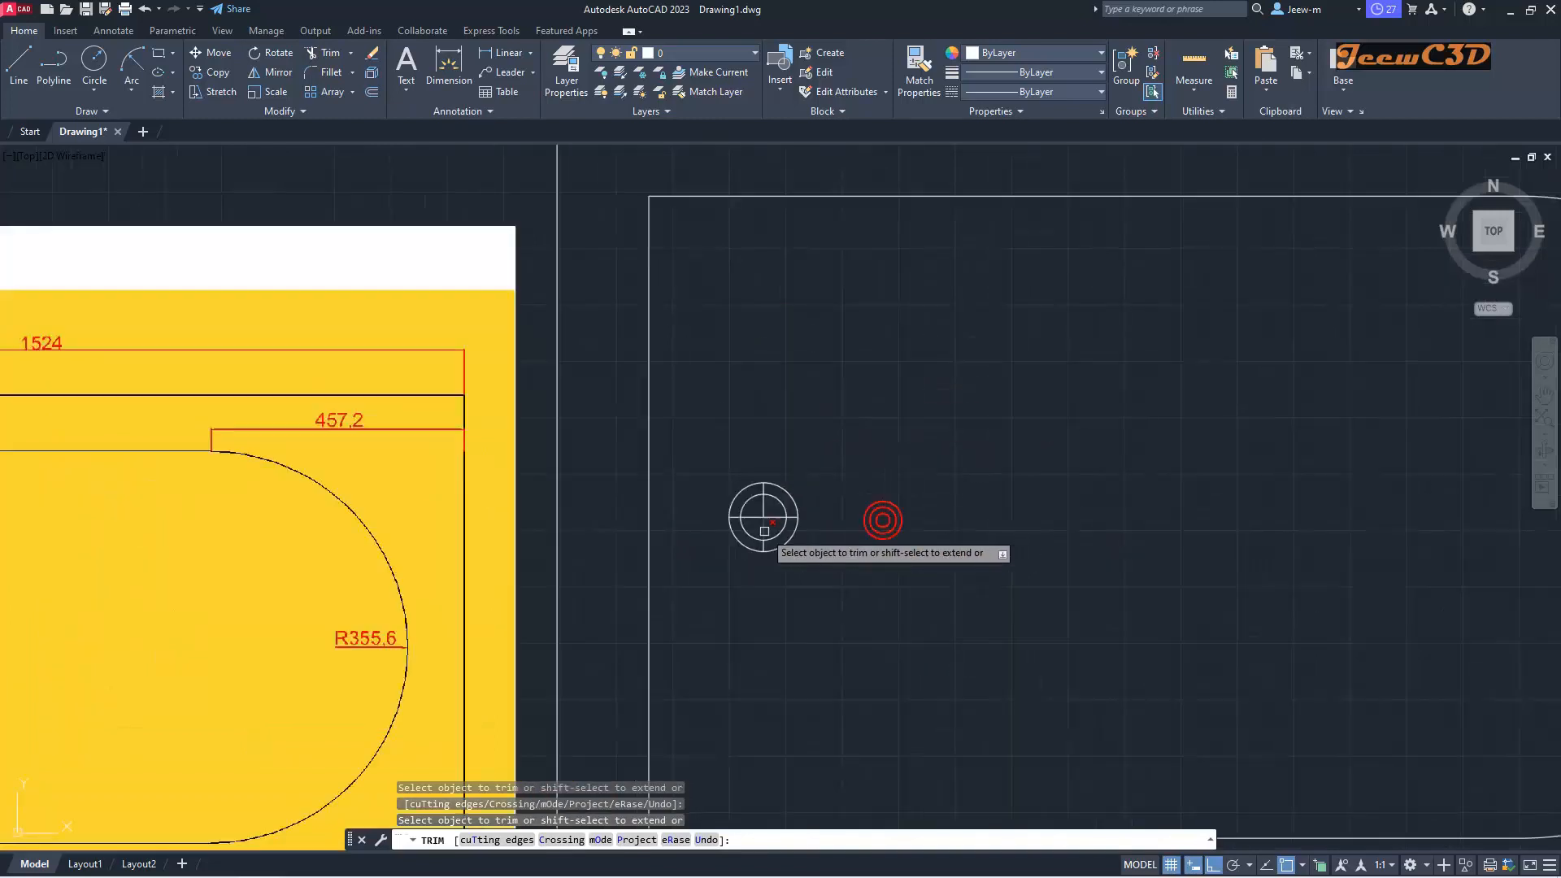
left_click(828, 499)
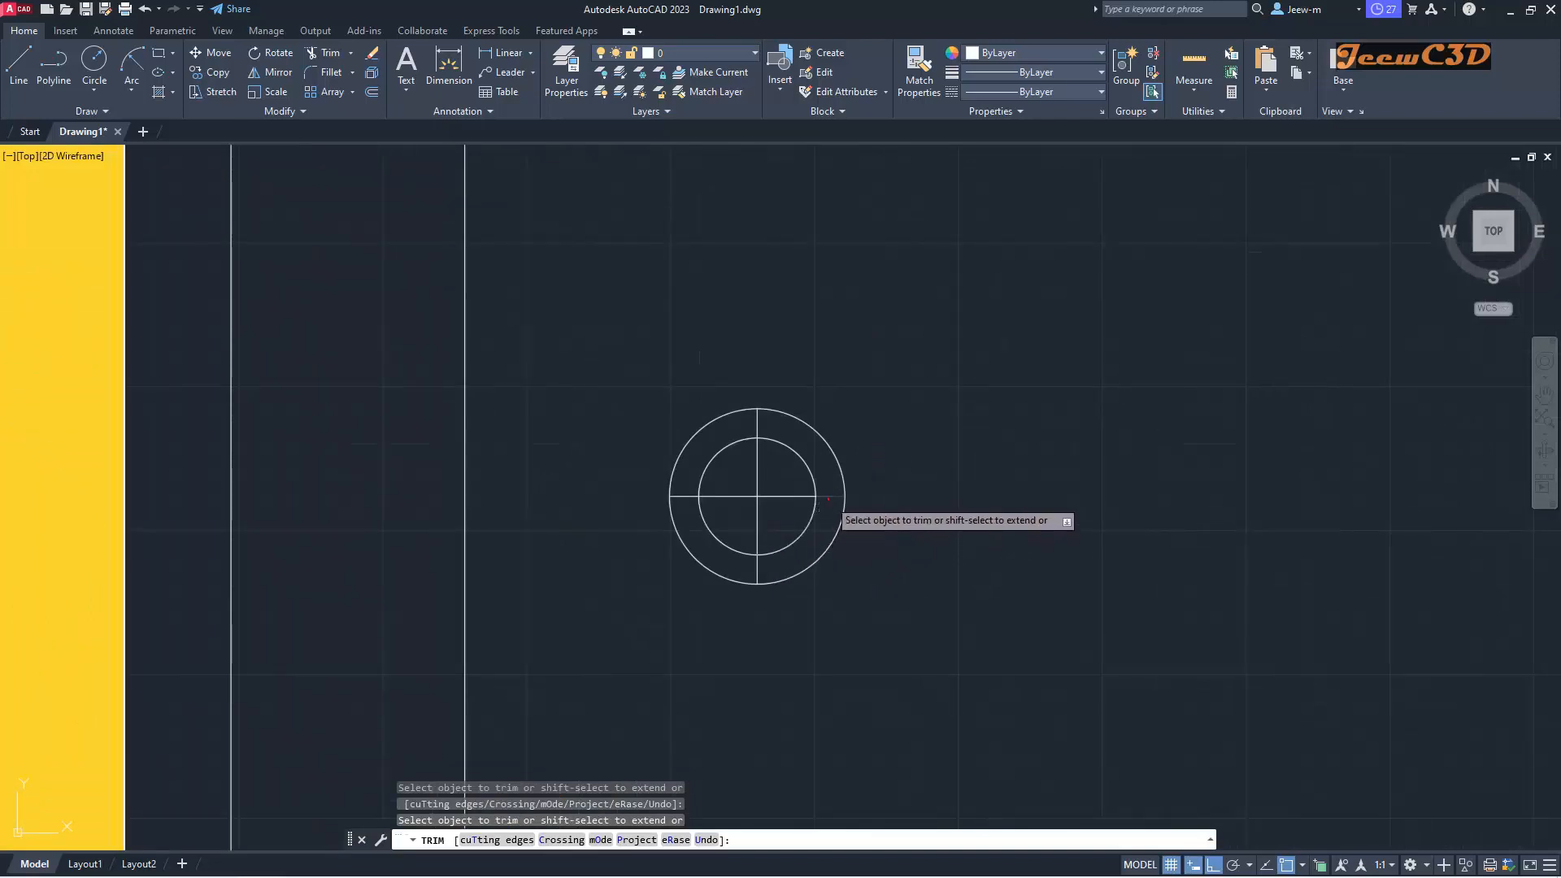
left_click(756, 569)
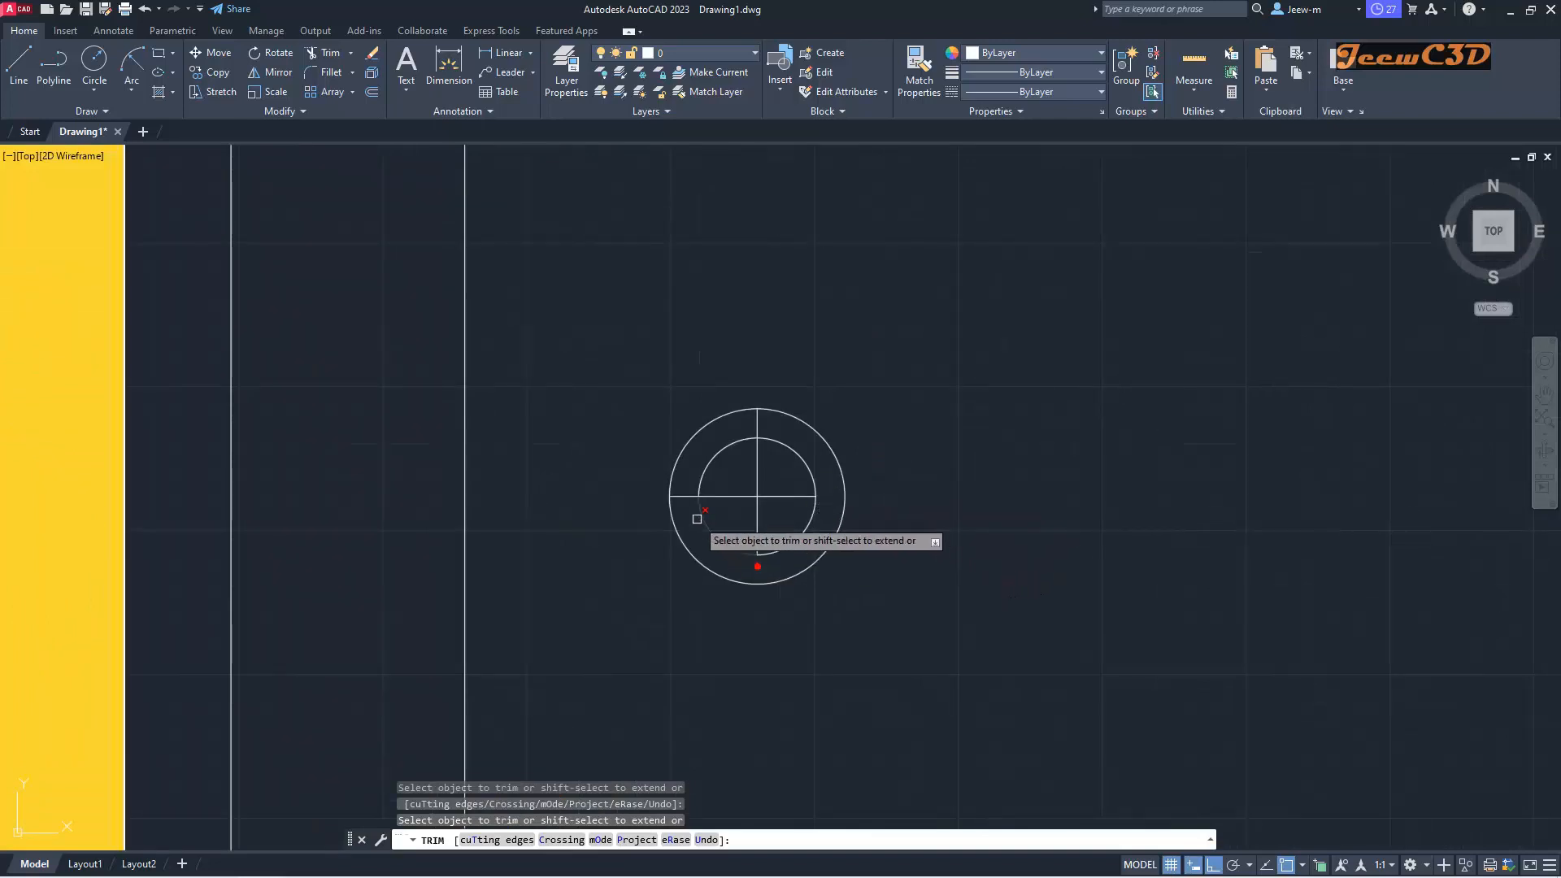
left_click(686, 497)
left_click(757, 428)
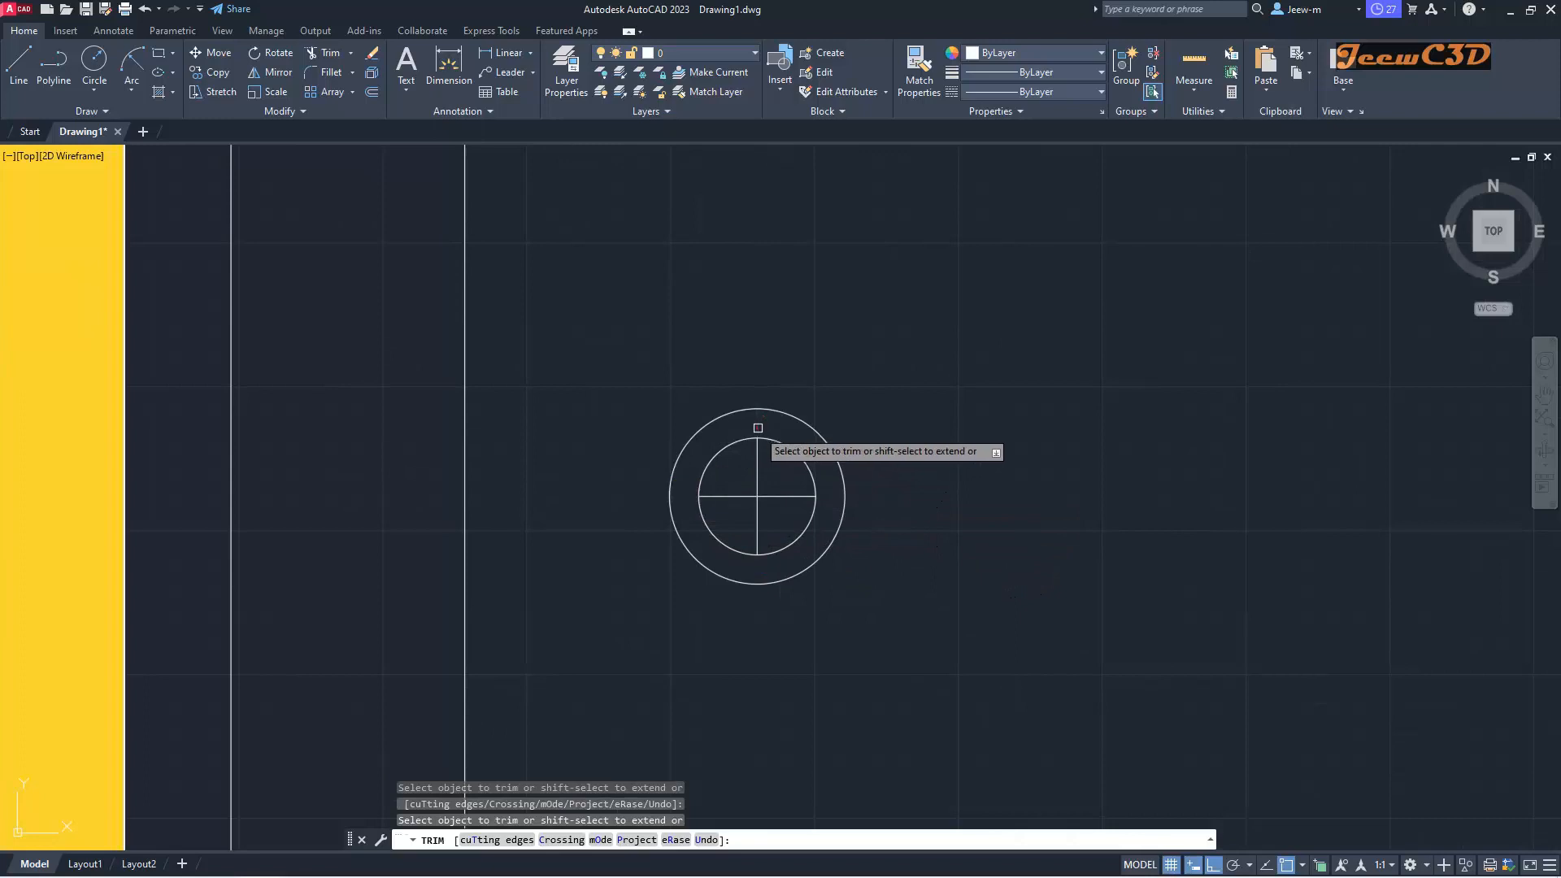
key("Return")
Step: Delete the leftover horizontal segment between the tub's rounded end and the outer rectangle's right edge
scroll(792, 486, "down", 8)
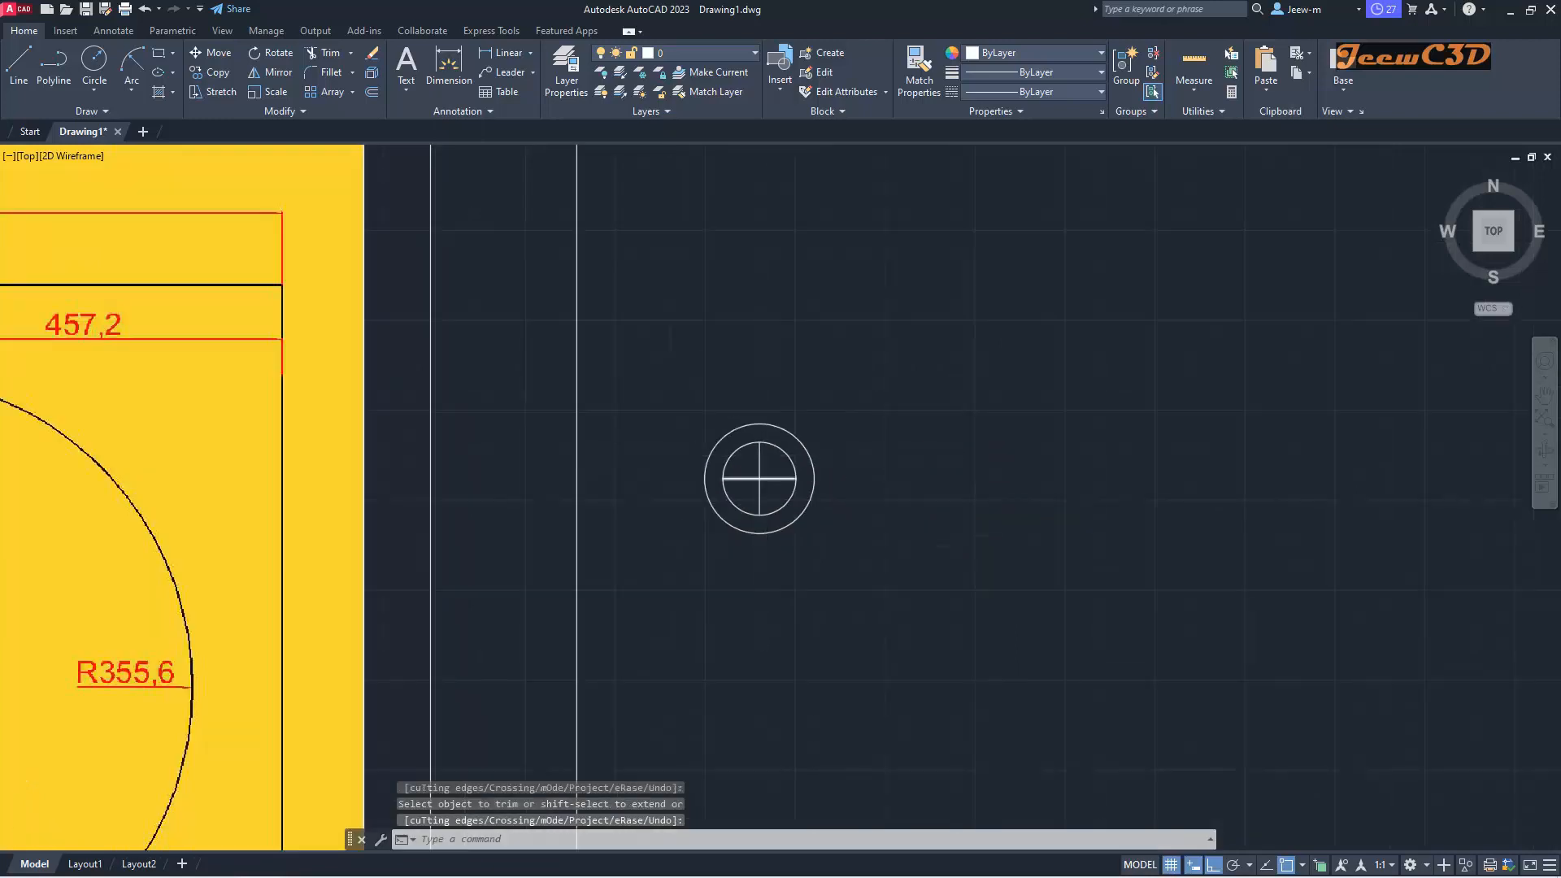
middle_click_drag(841, 489, 785, 498)
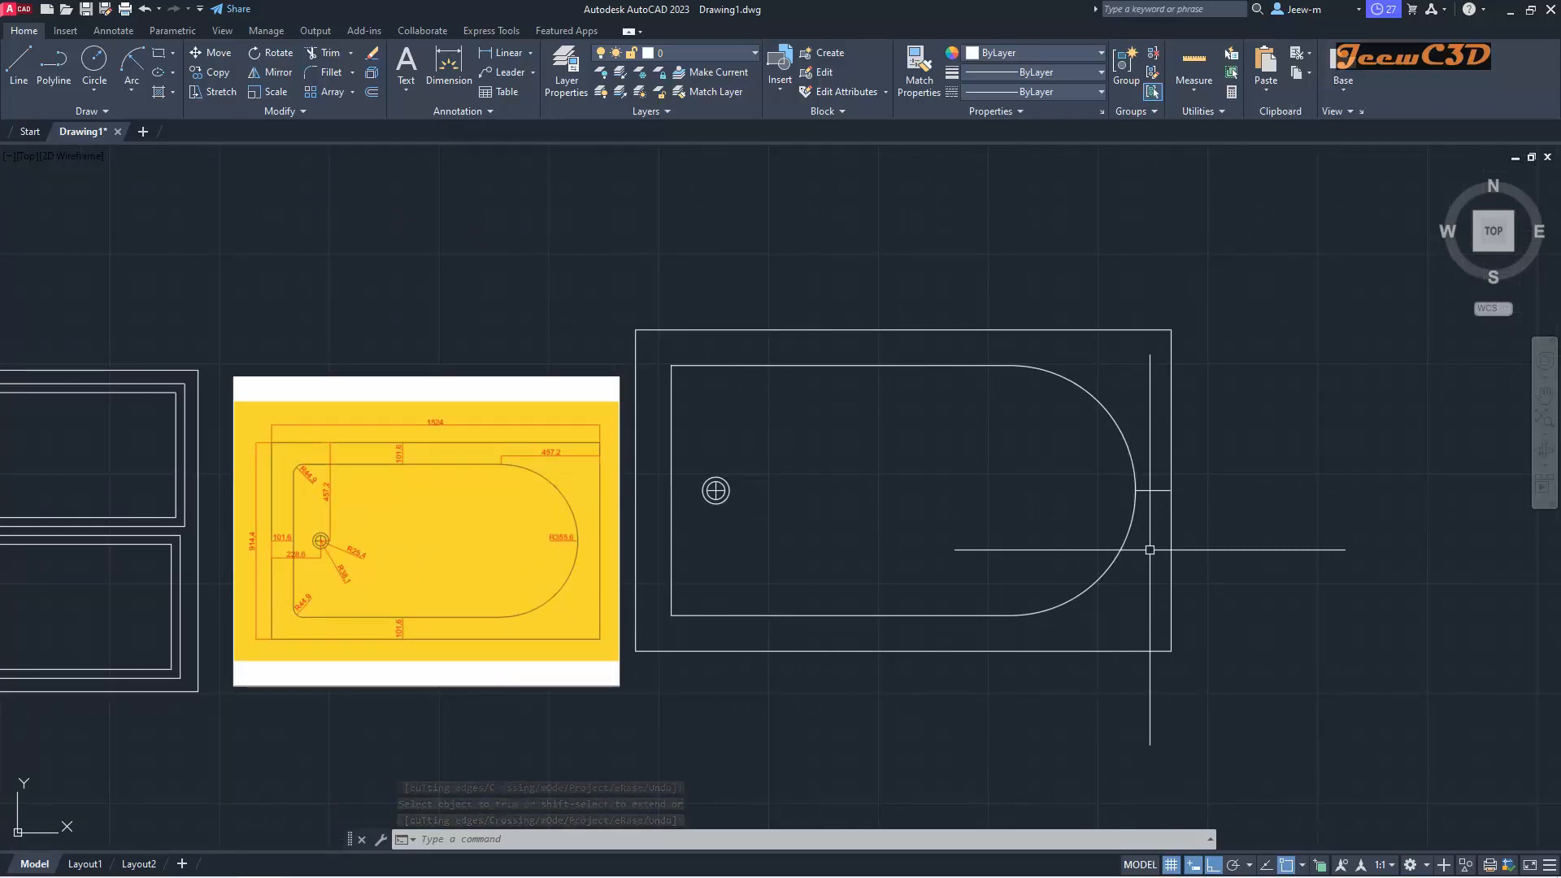
left_click(1154, 491)
key("Delete")
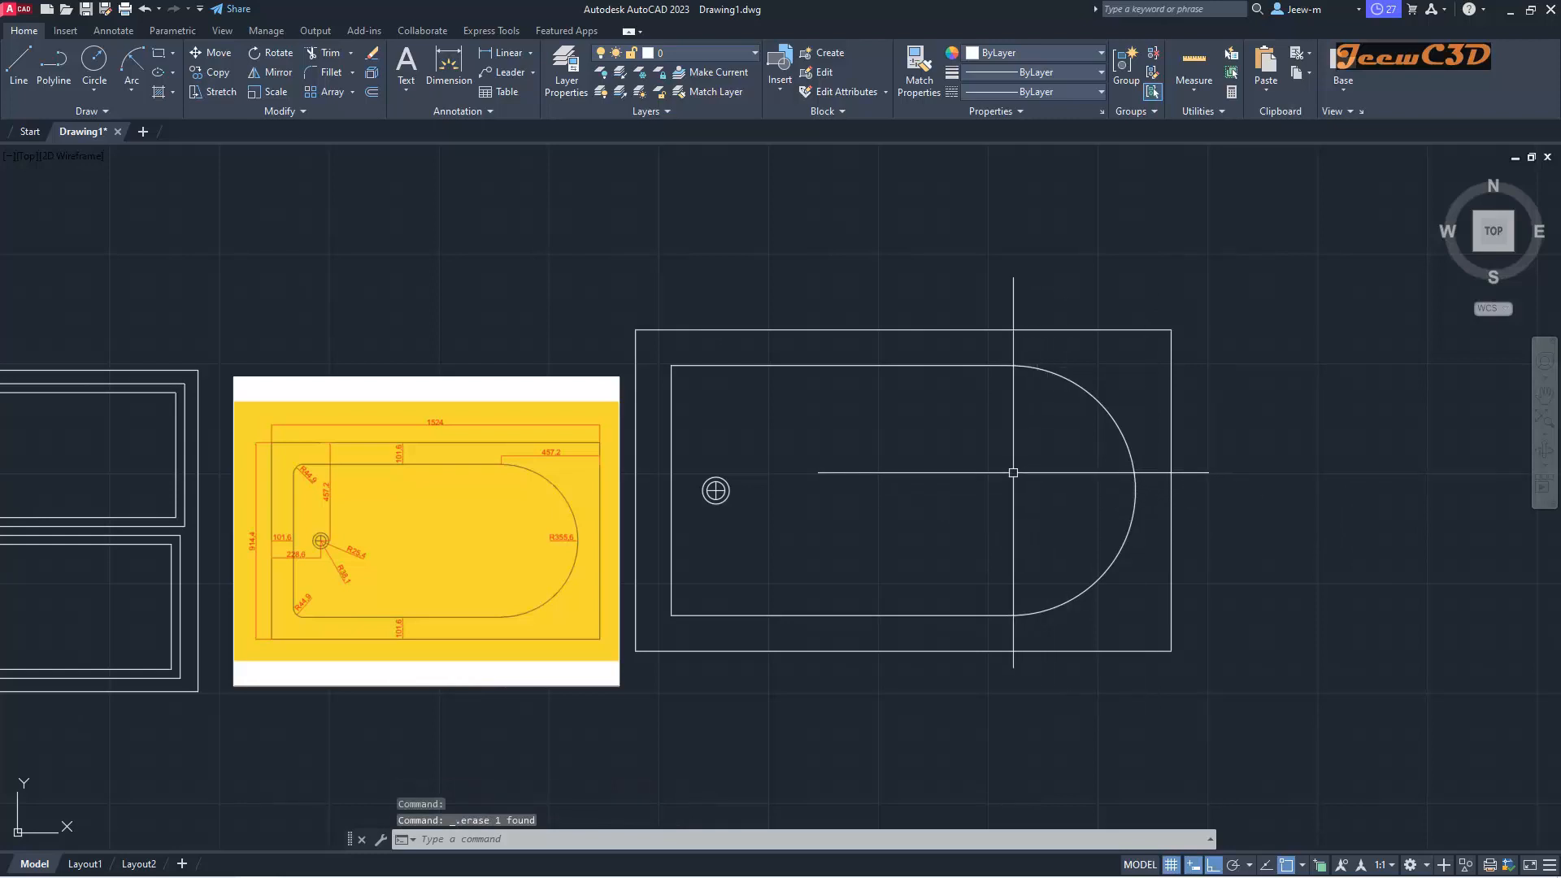
Step: Draw a vertical centre line 671.63 long in the empty area beside the arched reference image
middle_click_drag(1012, 477, 828, 522)
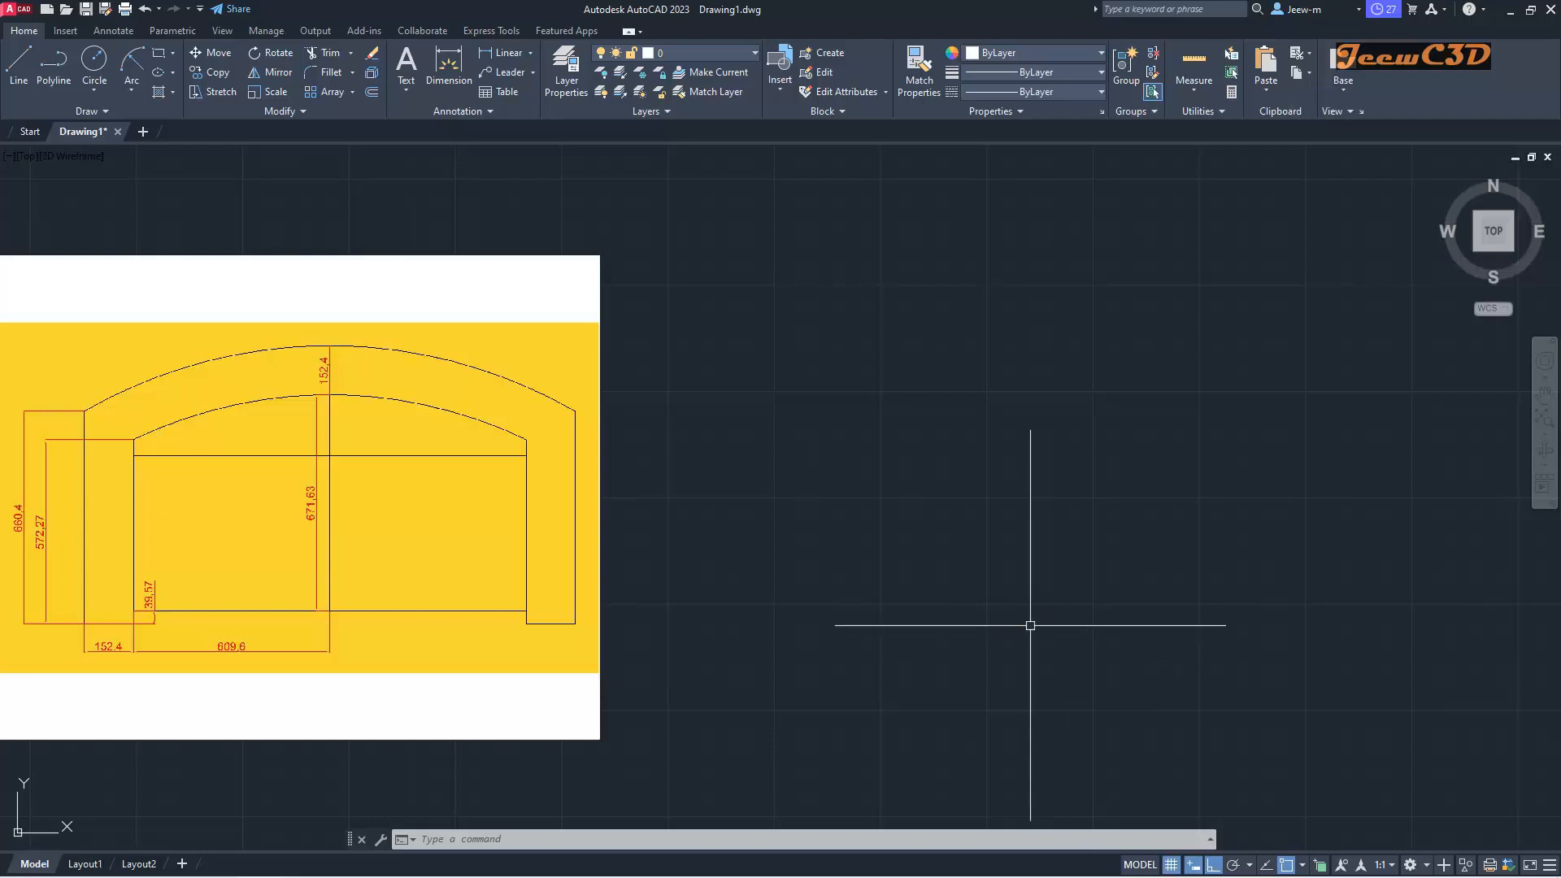
type("l")
key("Return")
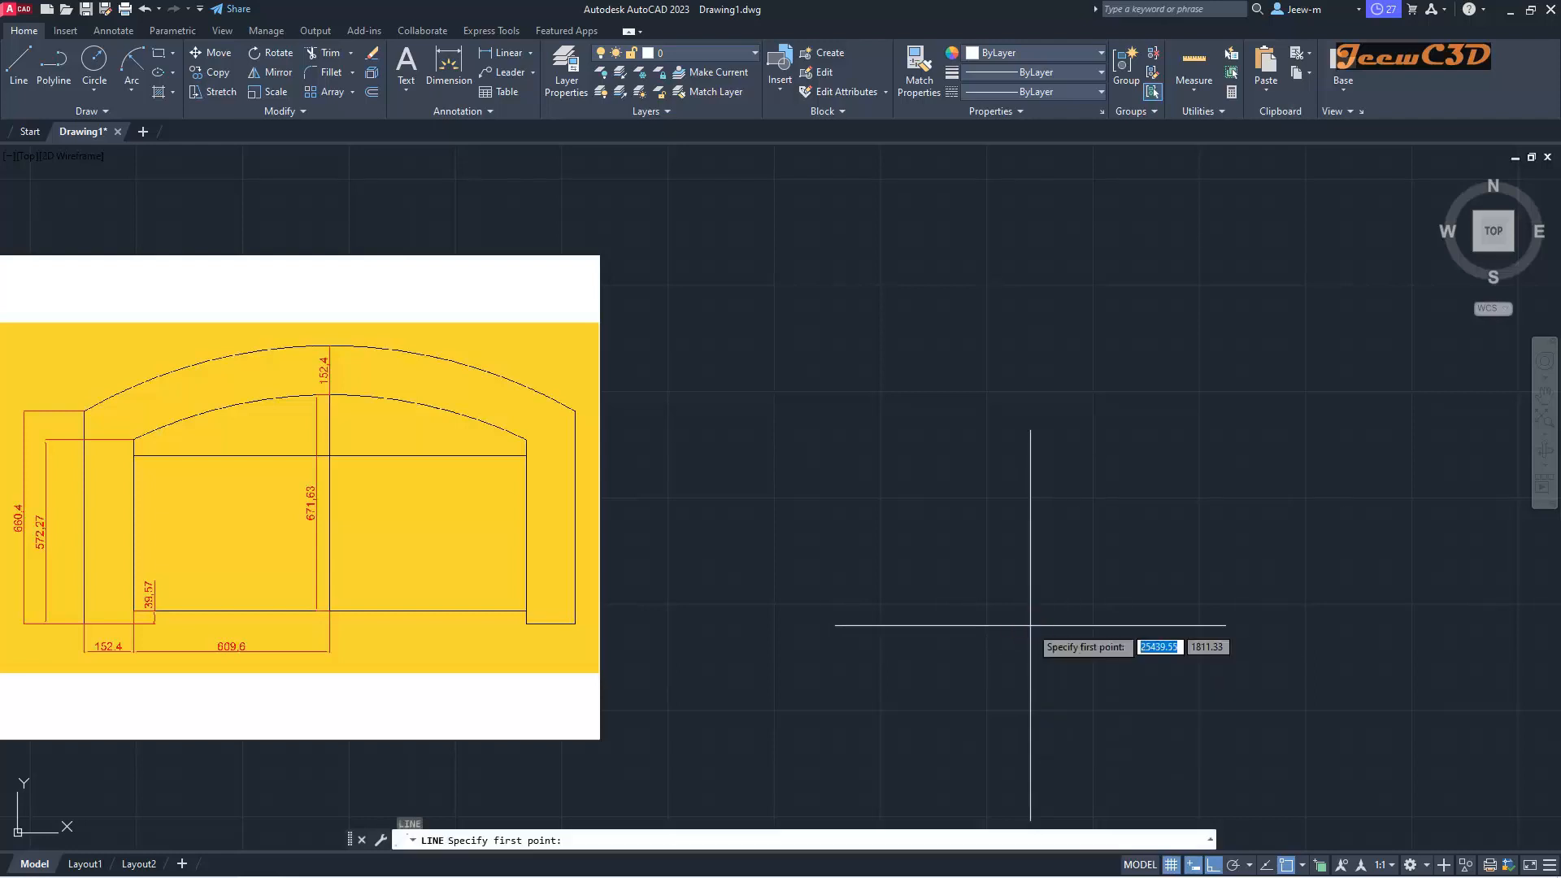
left_click(1078, 675)
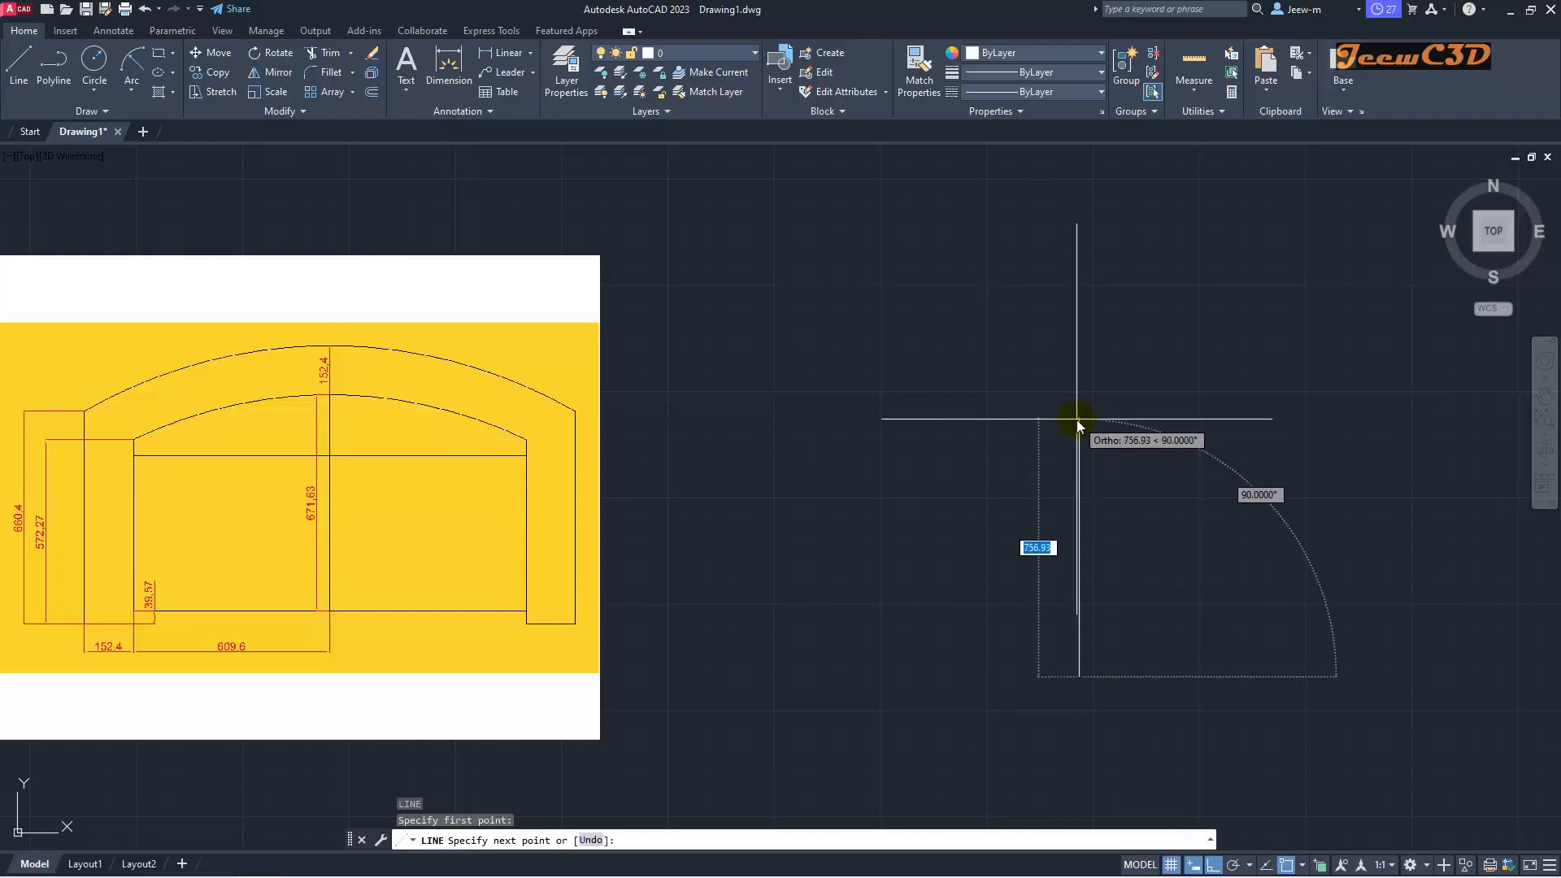
type("671.")
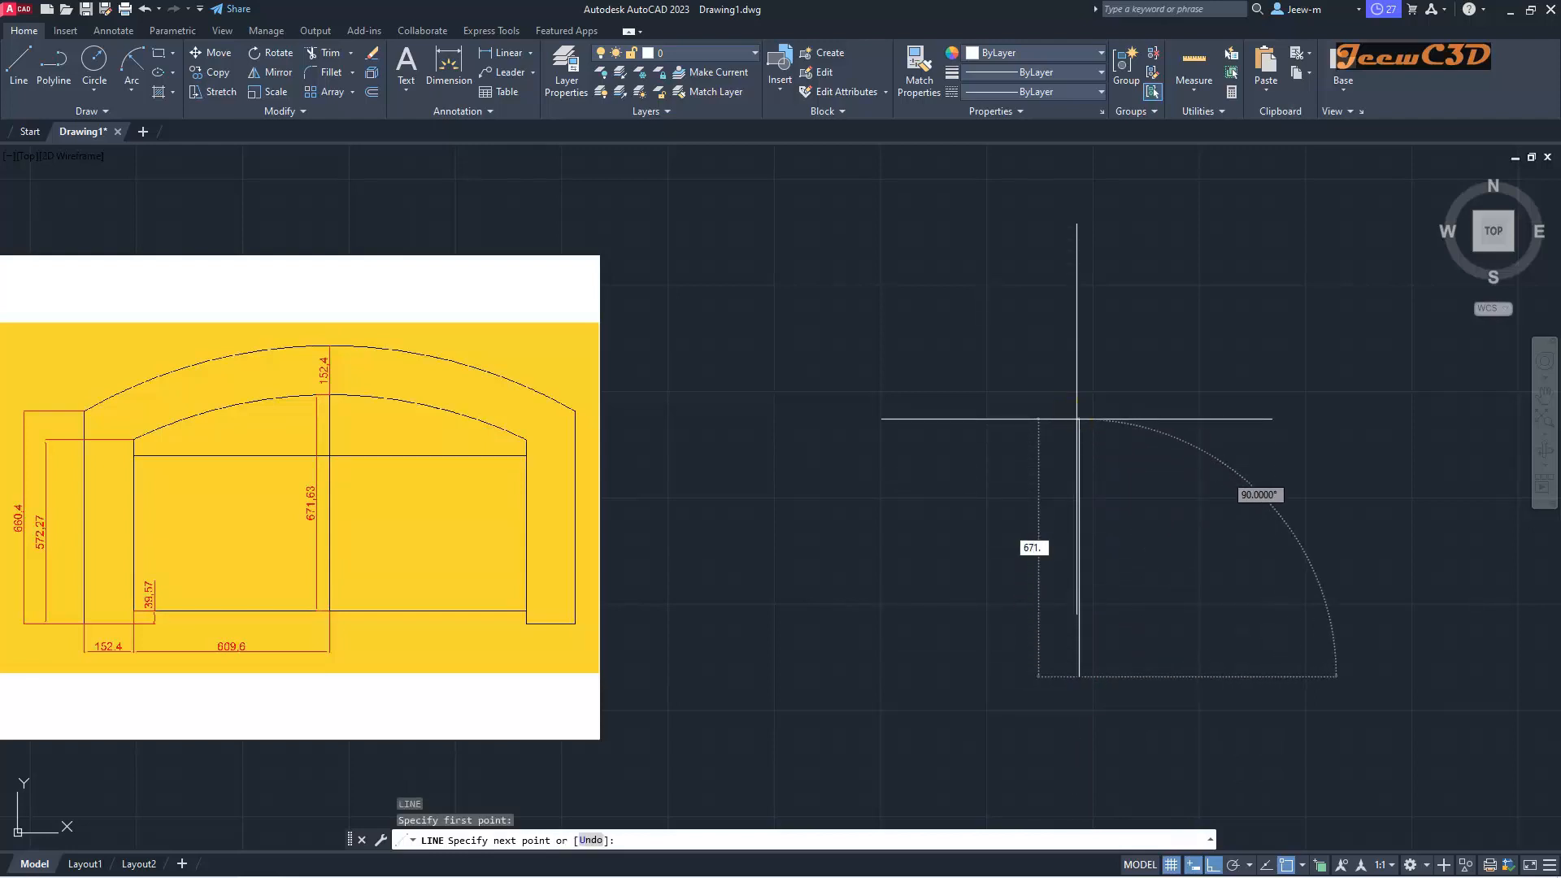
type("63")
key("Return")
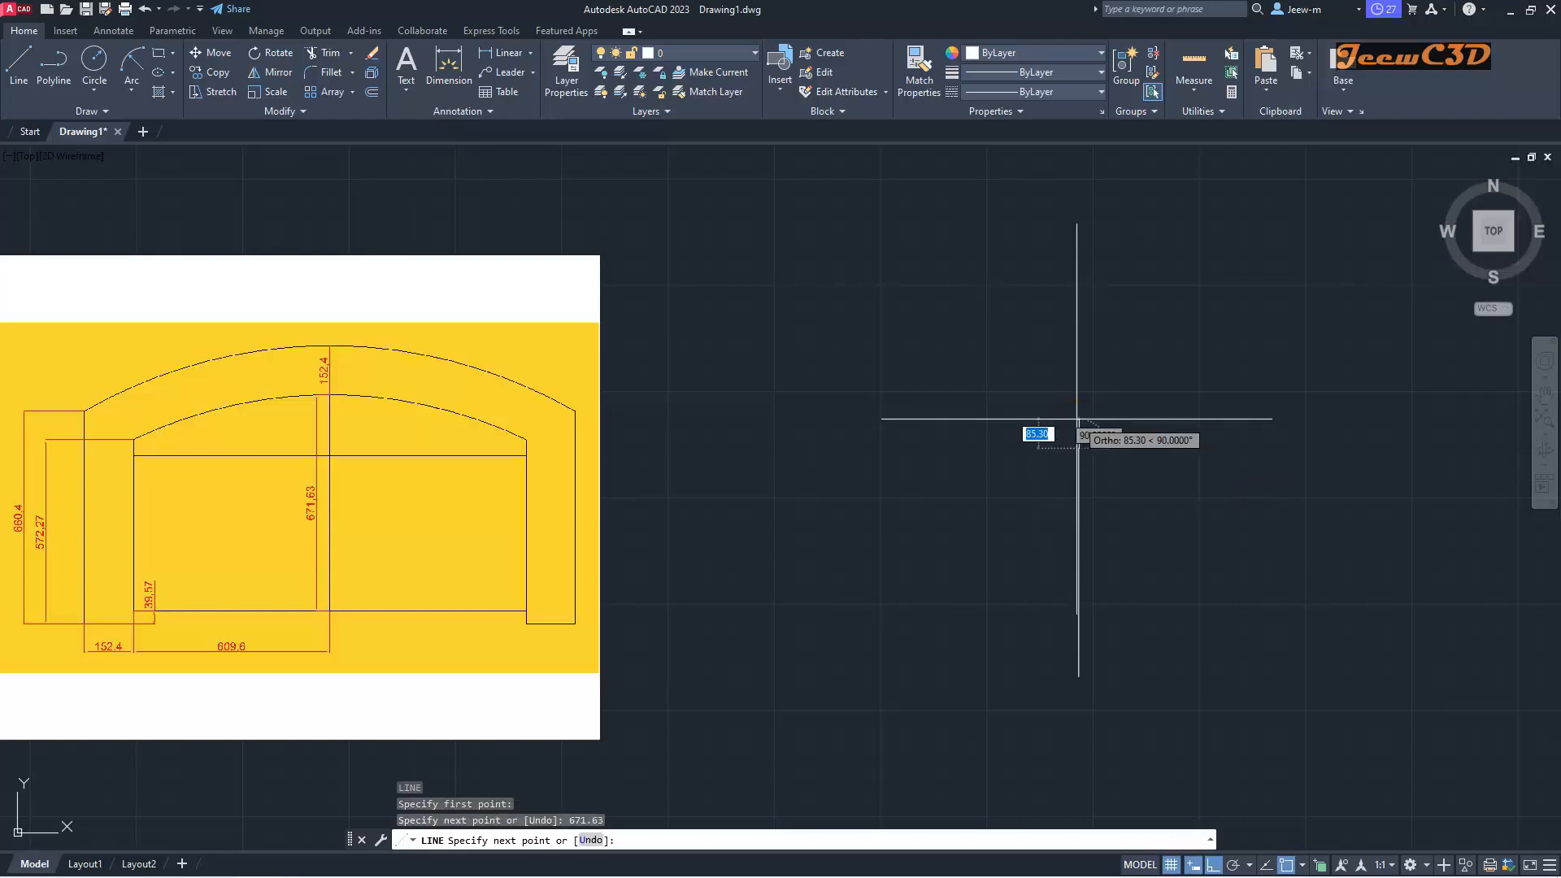
key("Return")
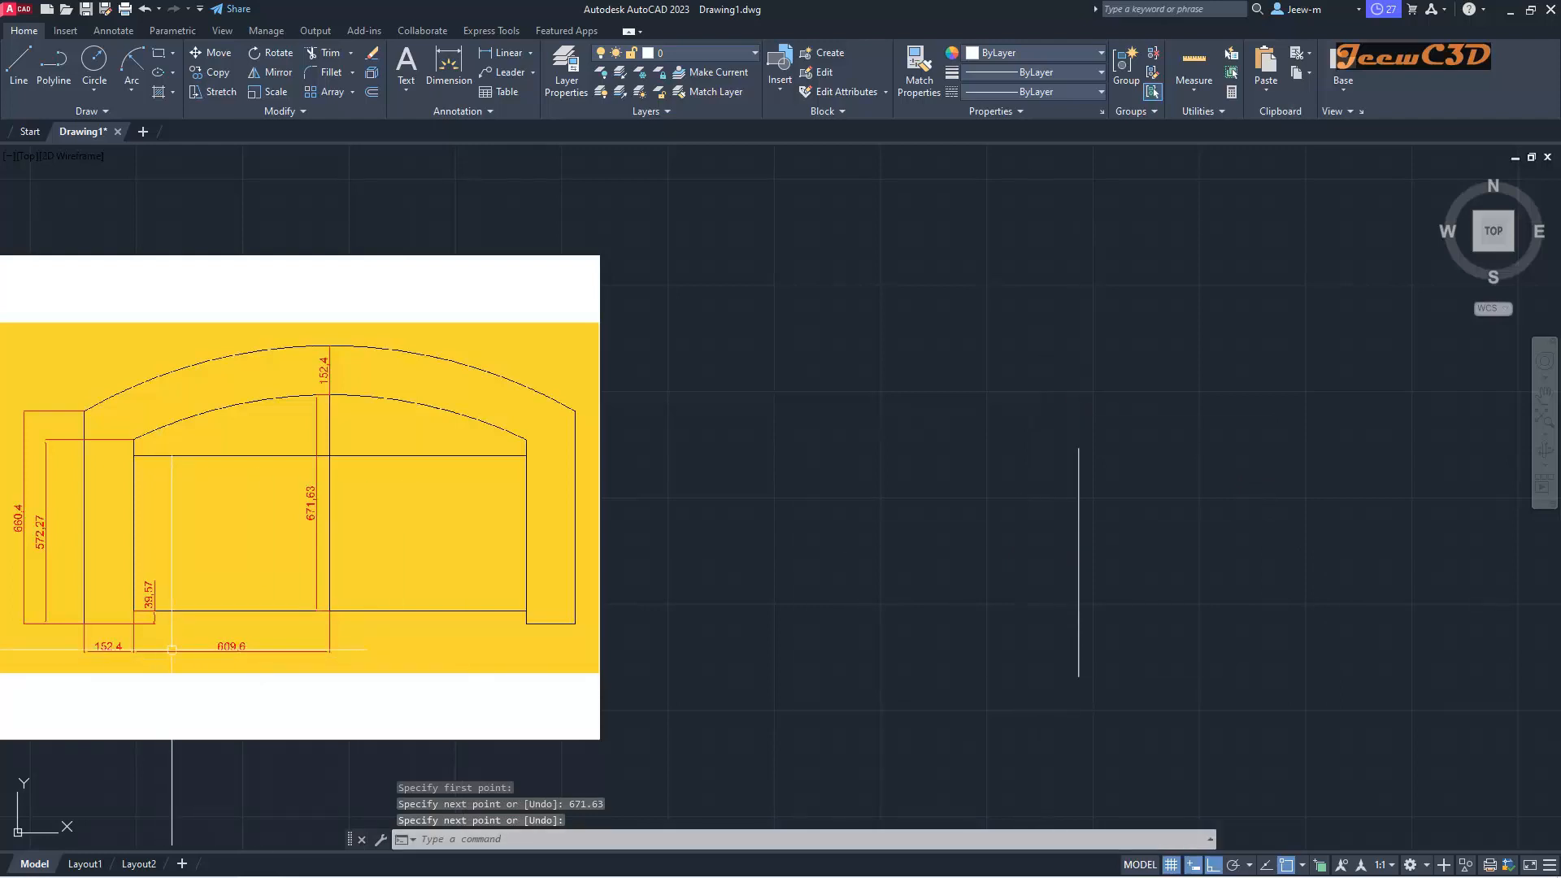
Step: Draw a horizontal line 609.6 long leftward from the lower end of the vertical centre line
left_click(19, 65)
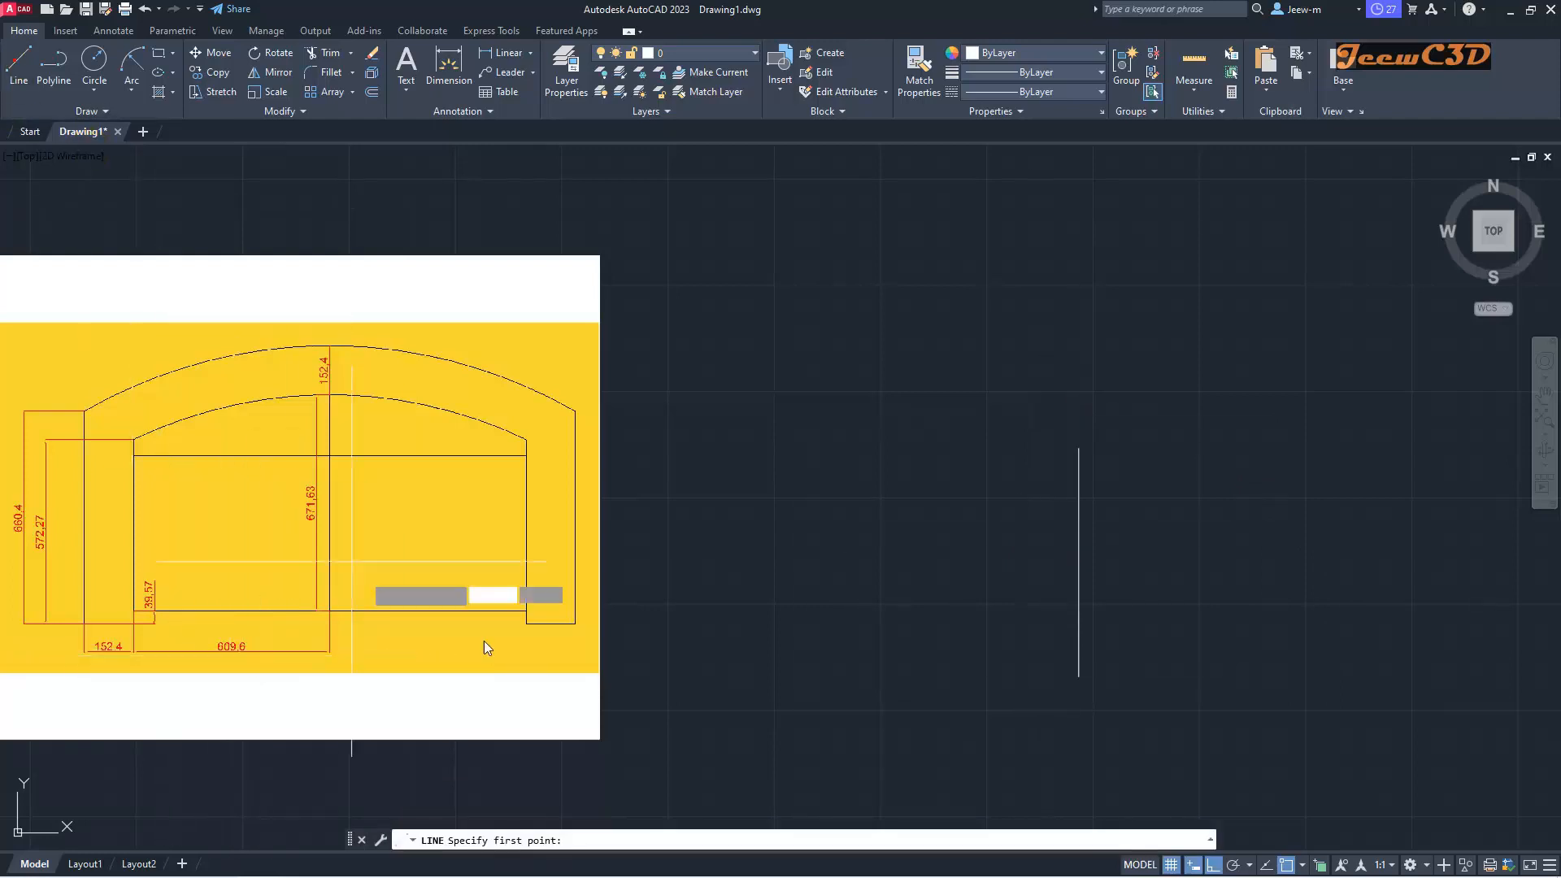
left_click(1078, 676)
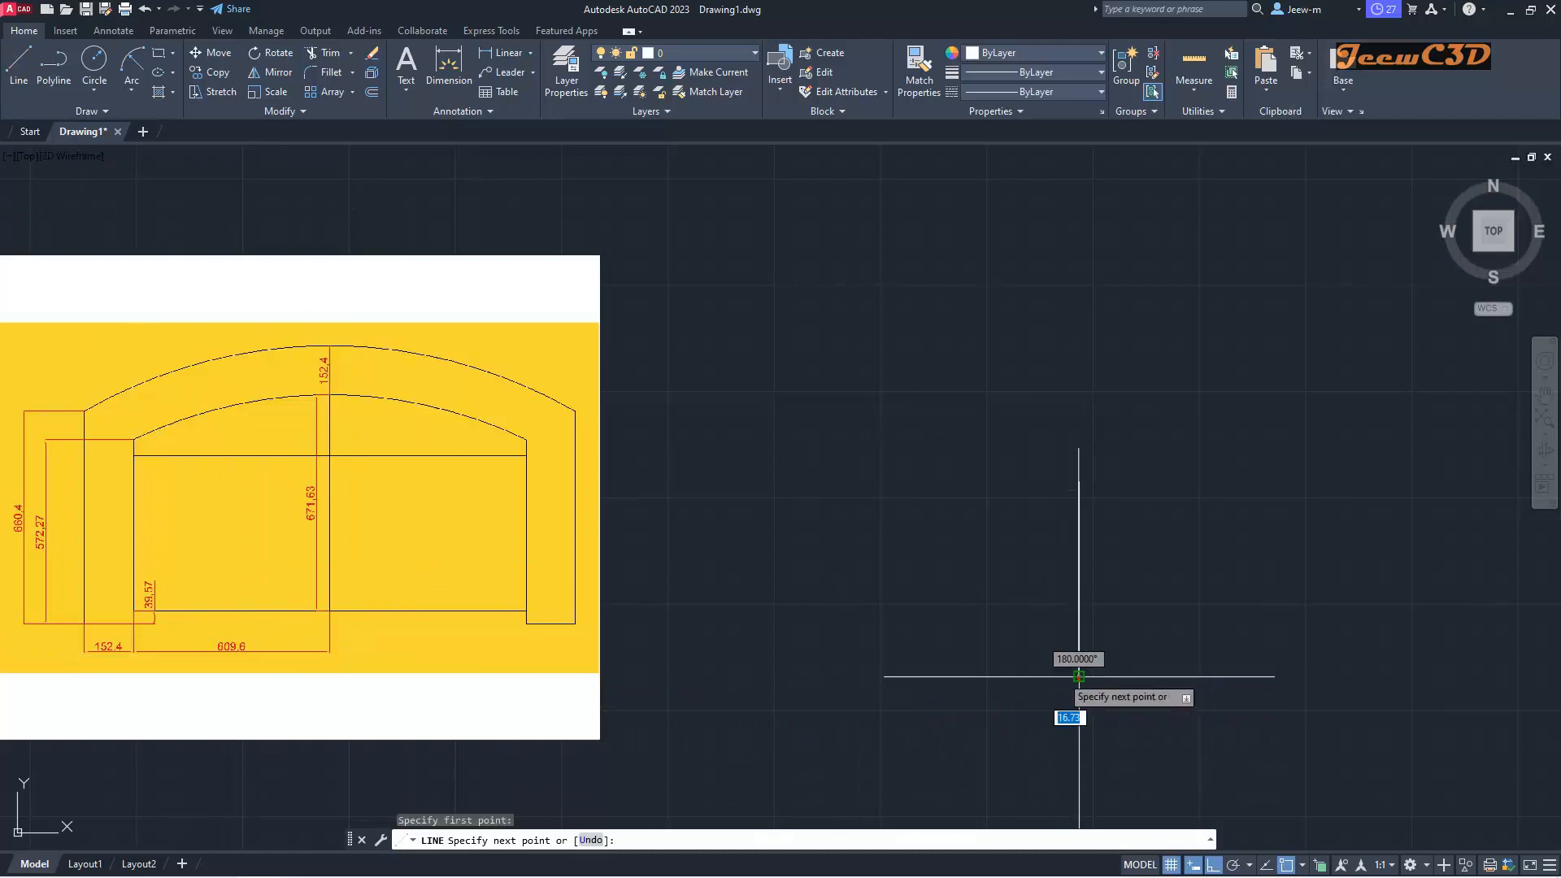
type("6")
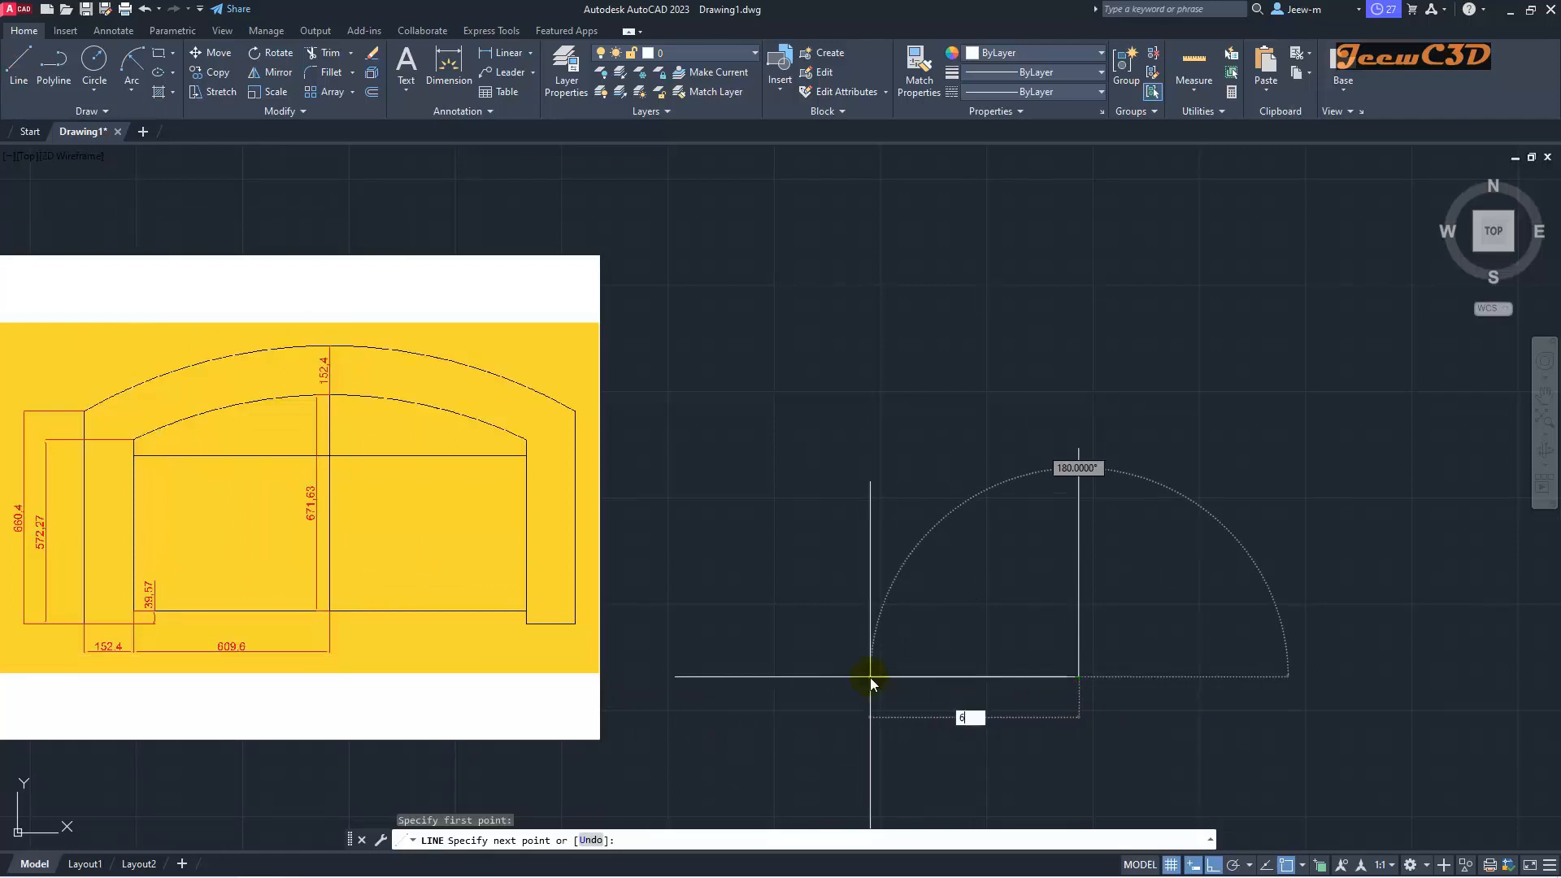
type("09.6")
key("Return")
key("Return")
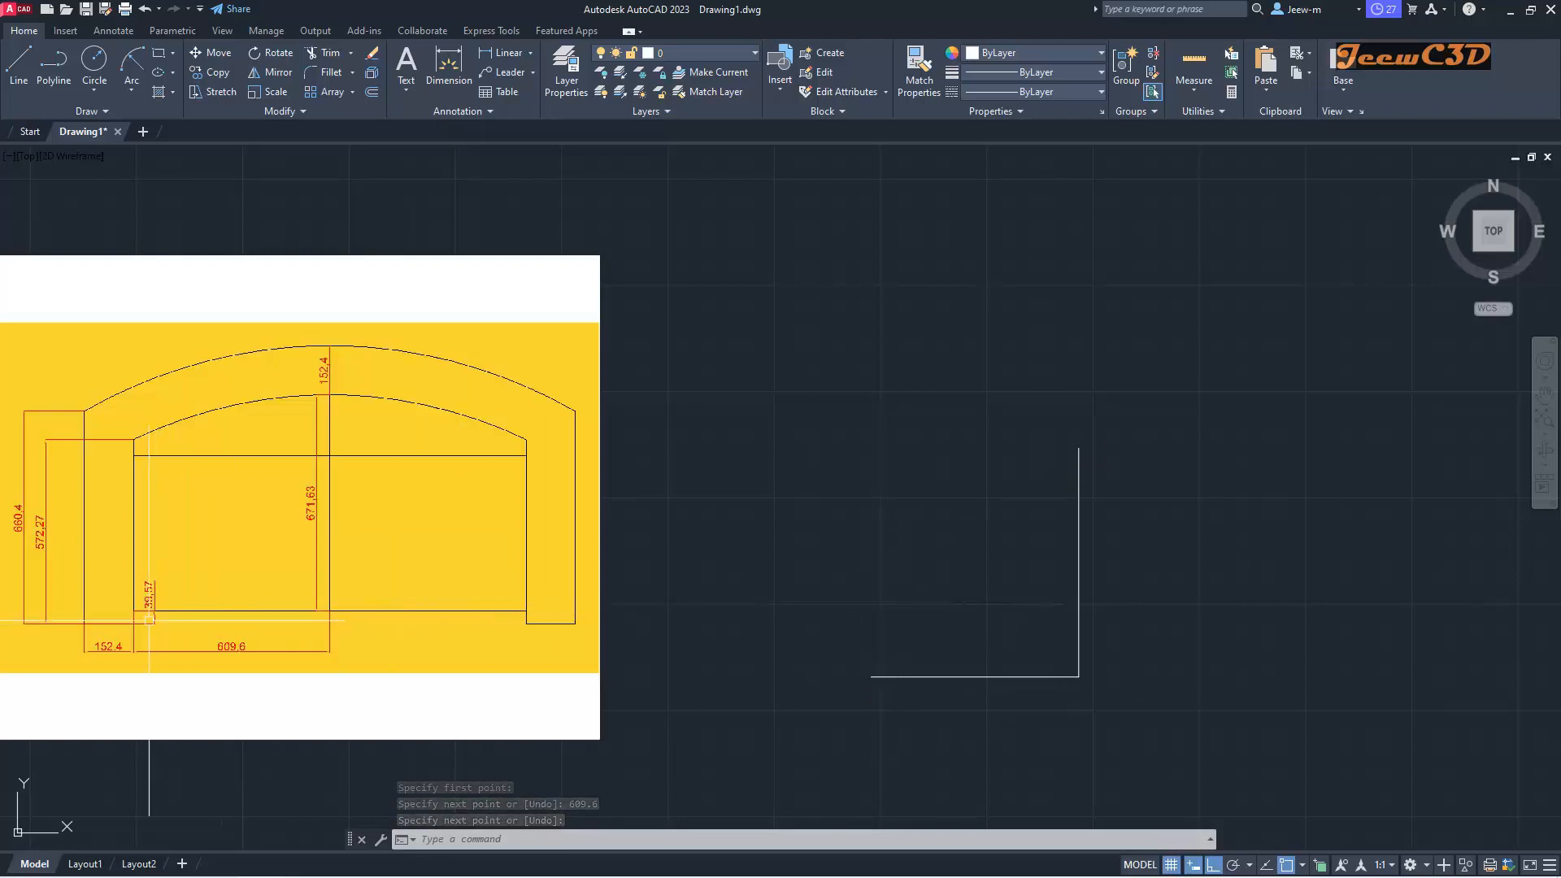
Step: From the left end of the horizontal line, draw connected segments 39.57 down and 152.4 to the left
type("l")
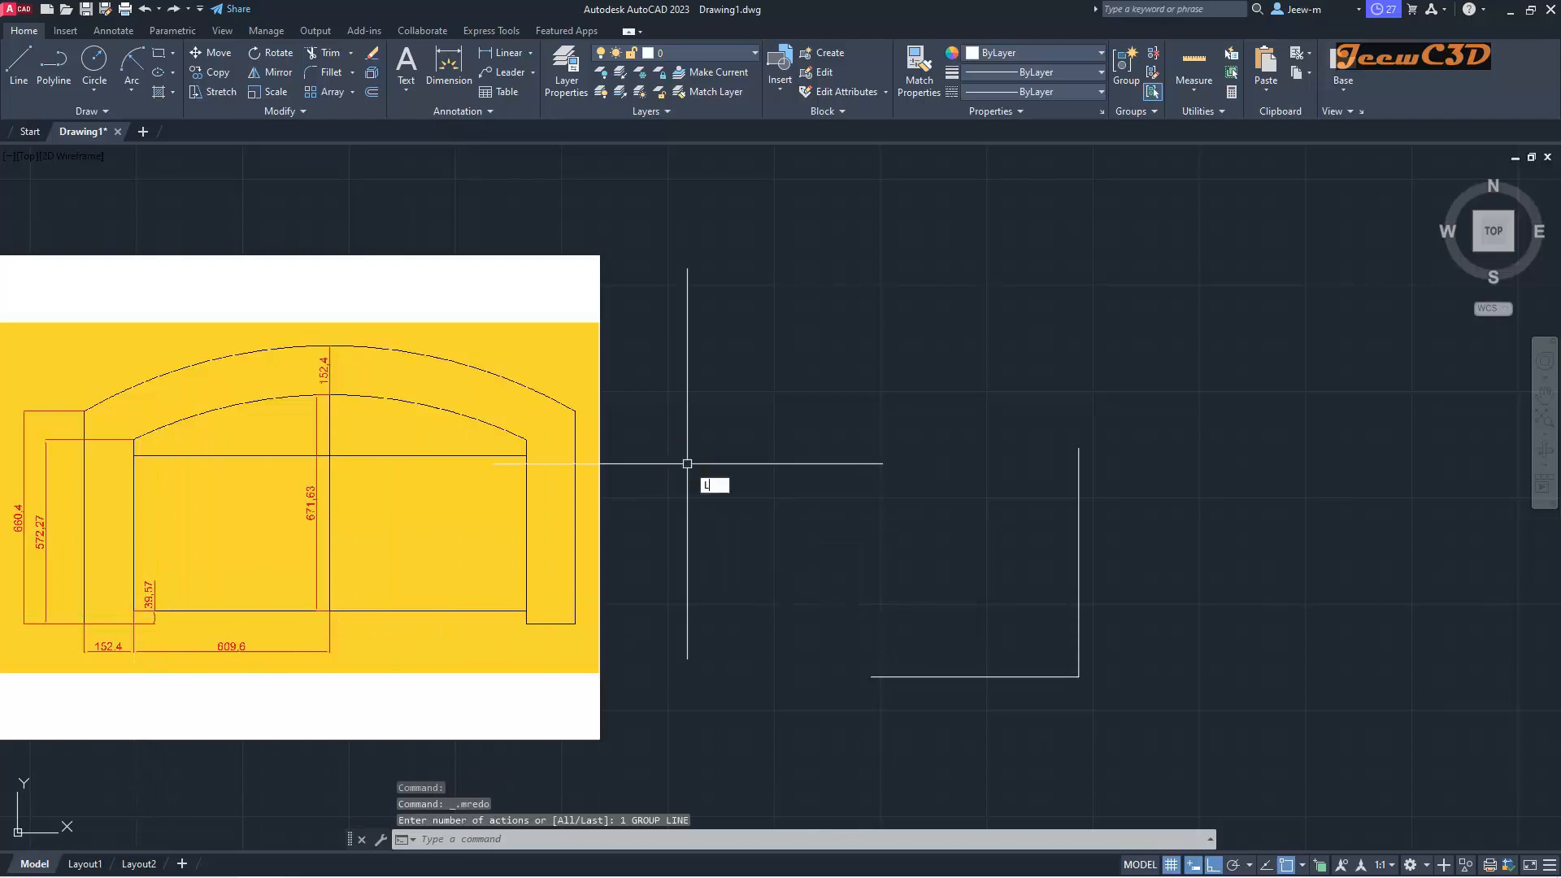
key("Return")
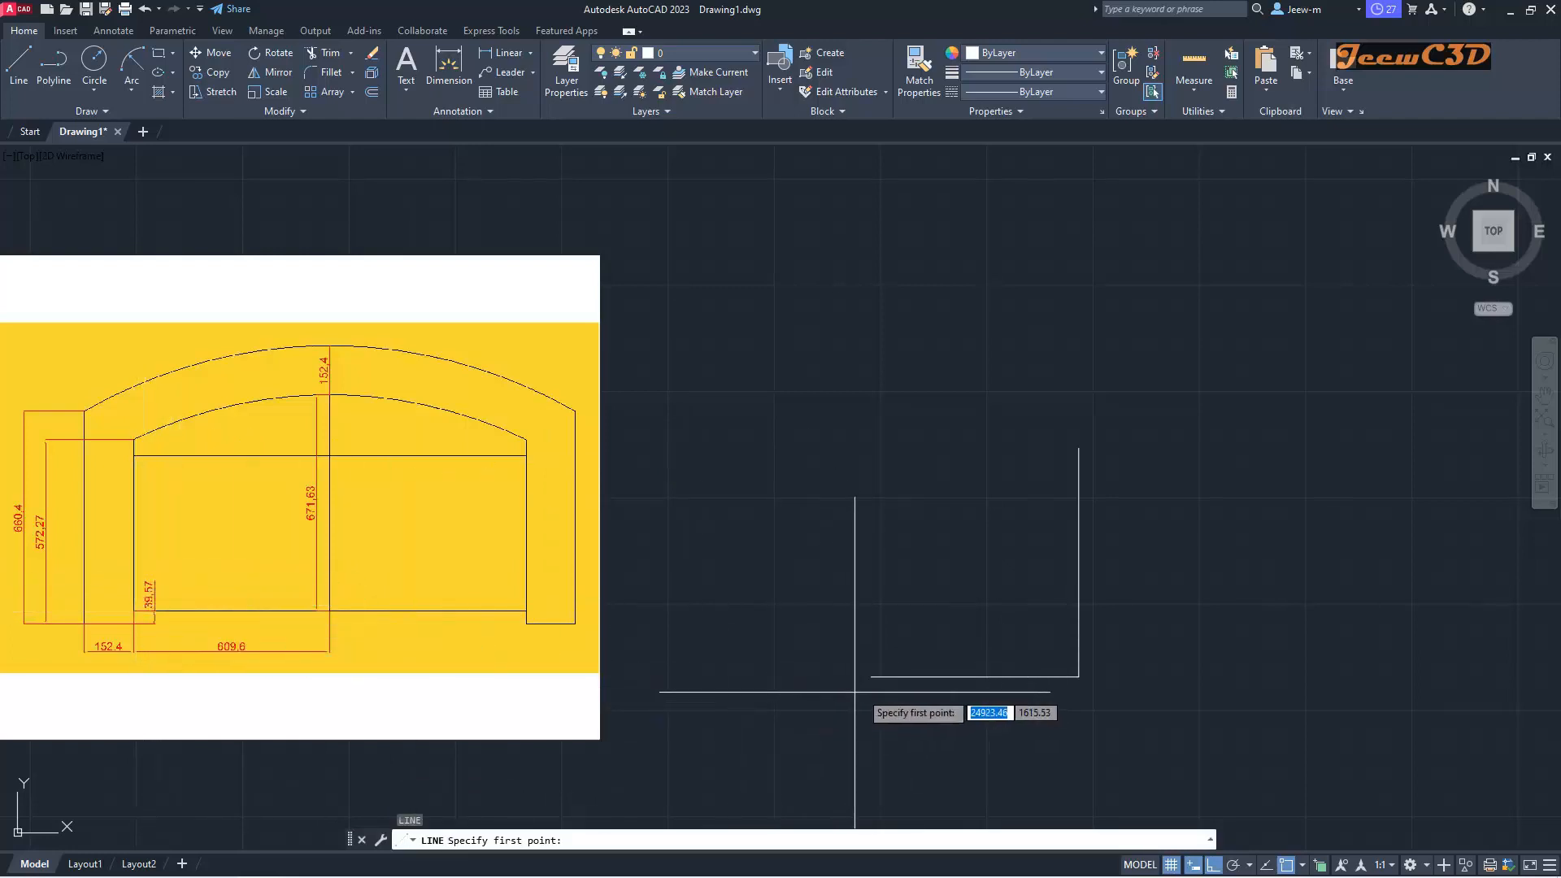
left_click(871, 675)
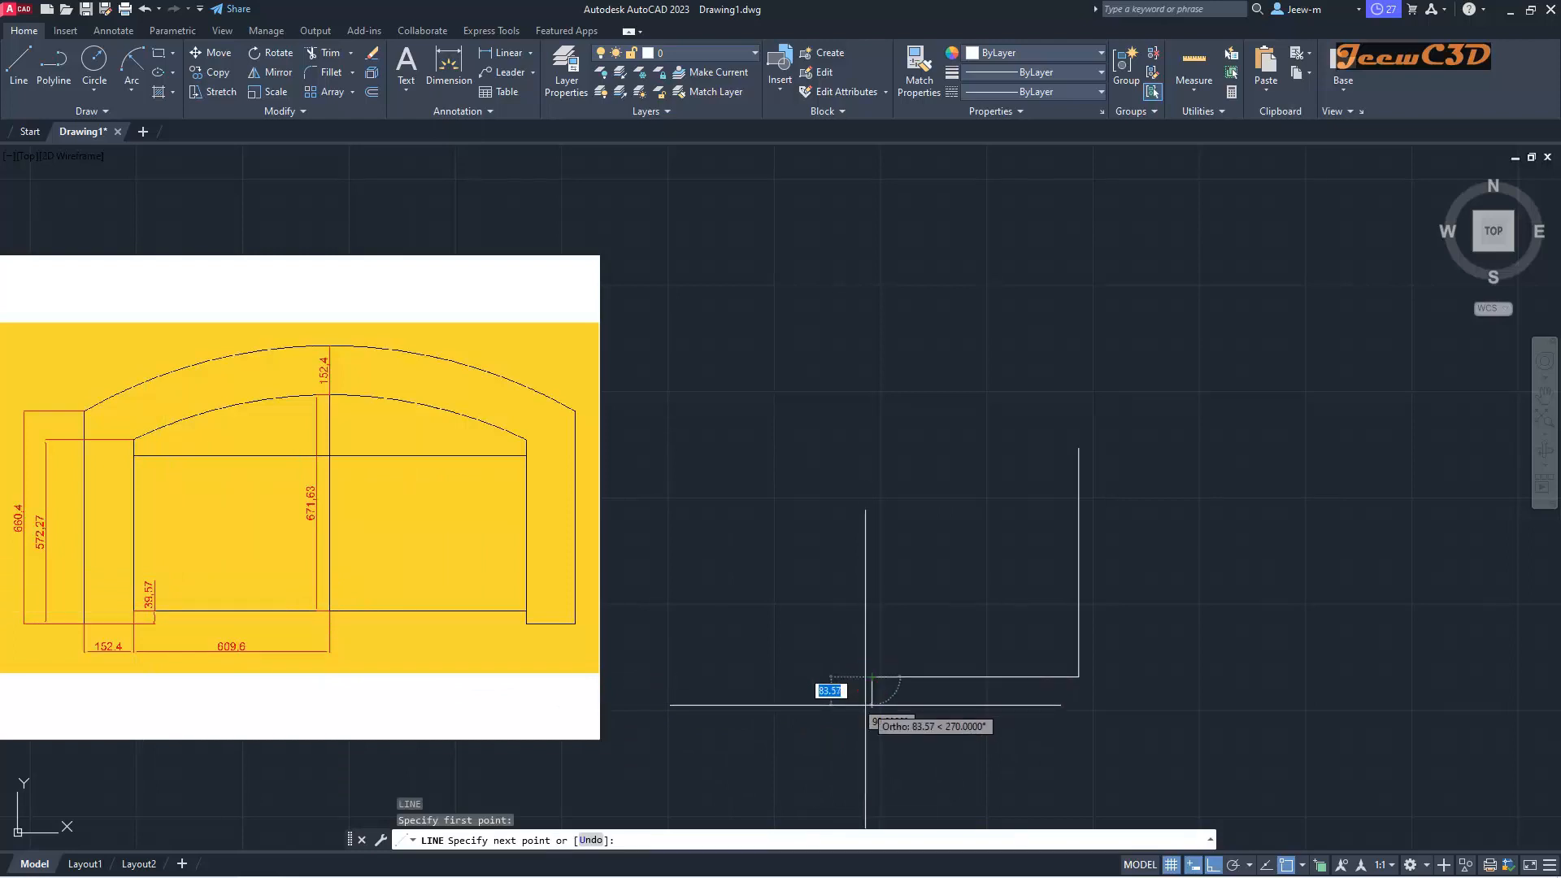
type("39.5")
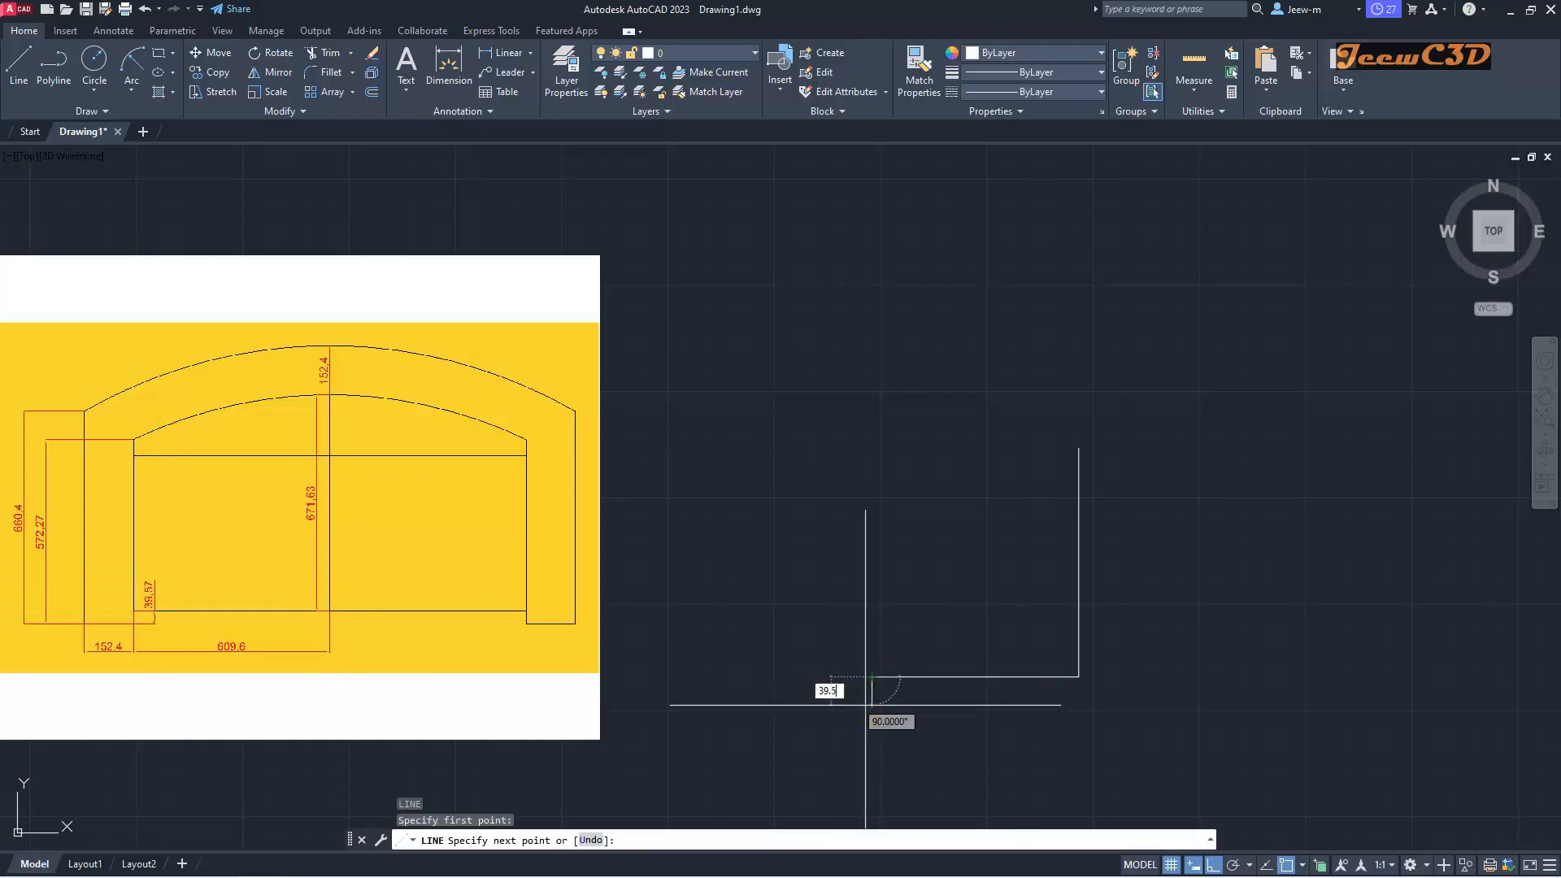
type("7")
key("Return")
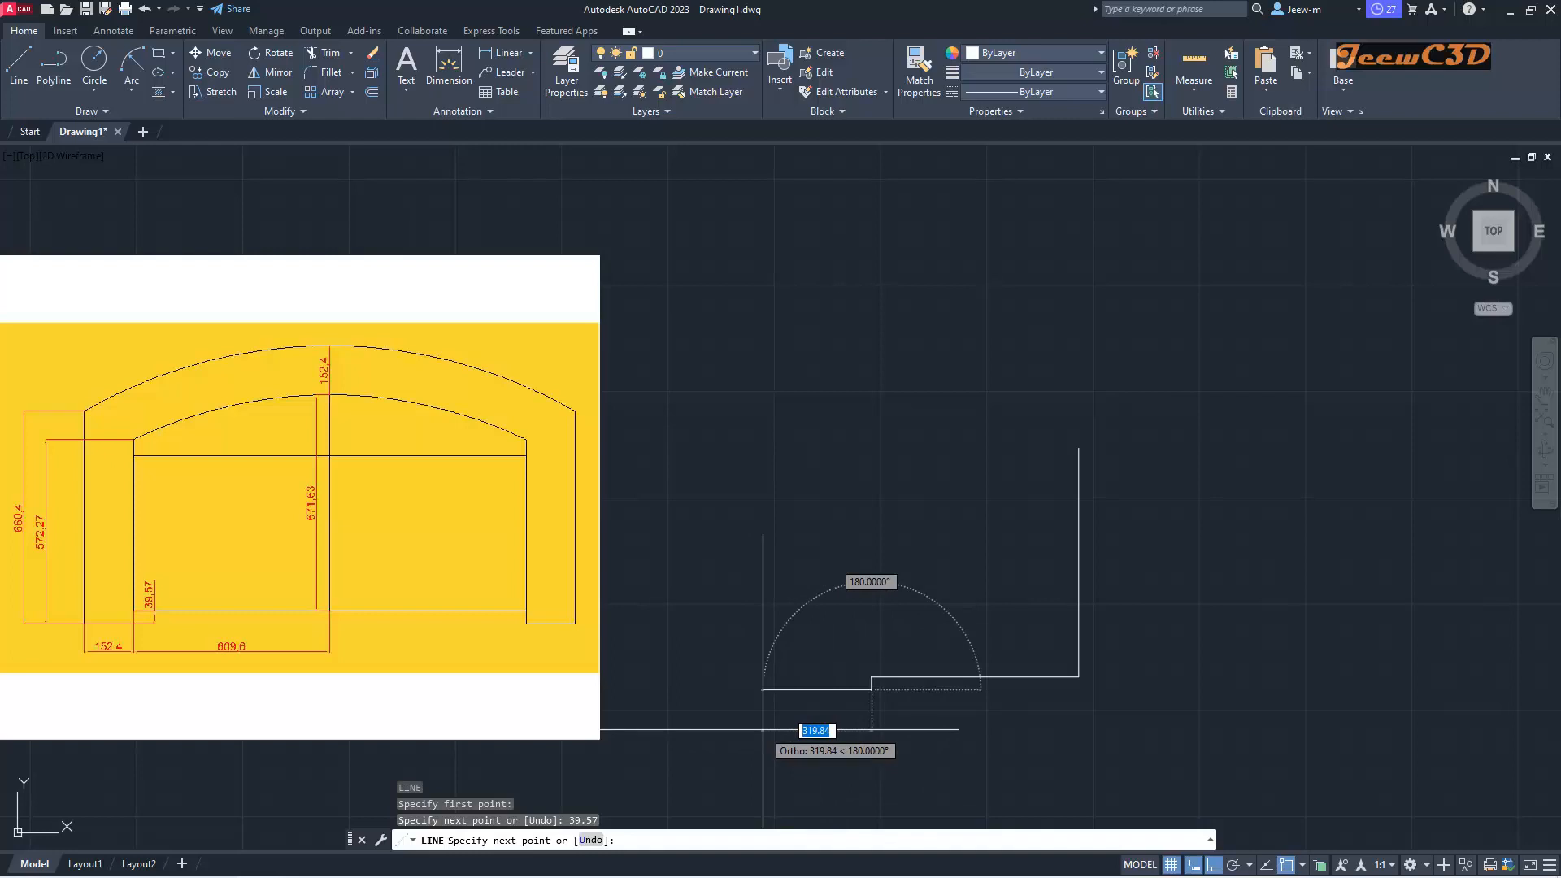
type("152")
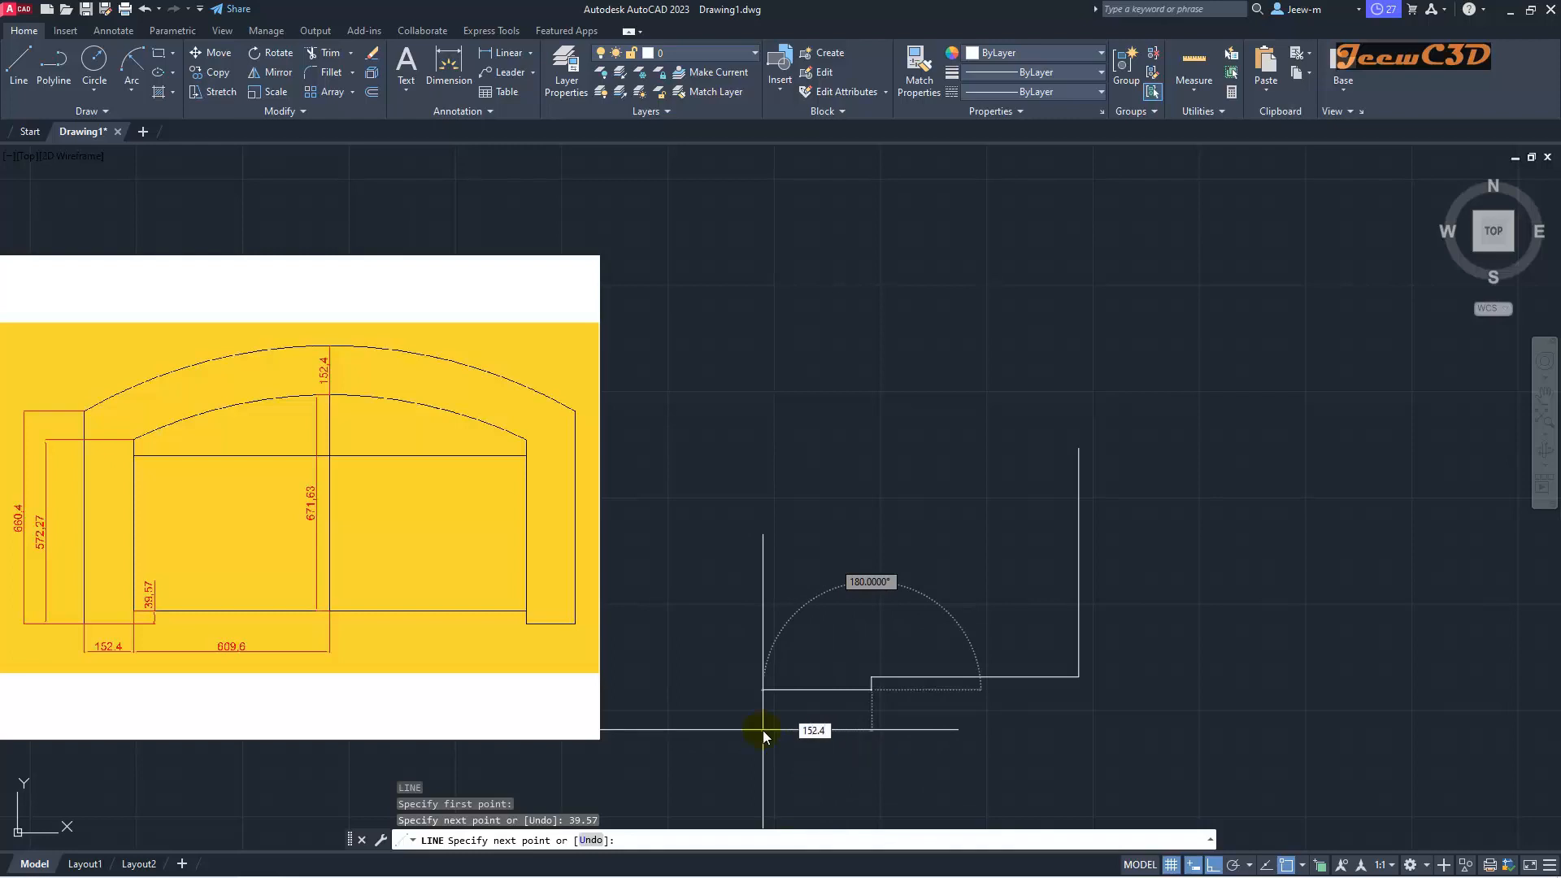
key("Return")
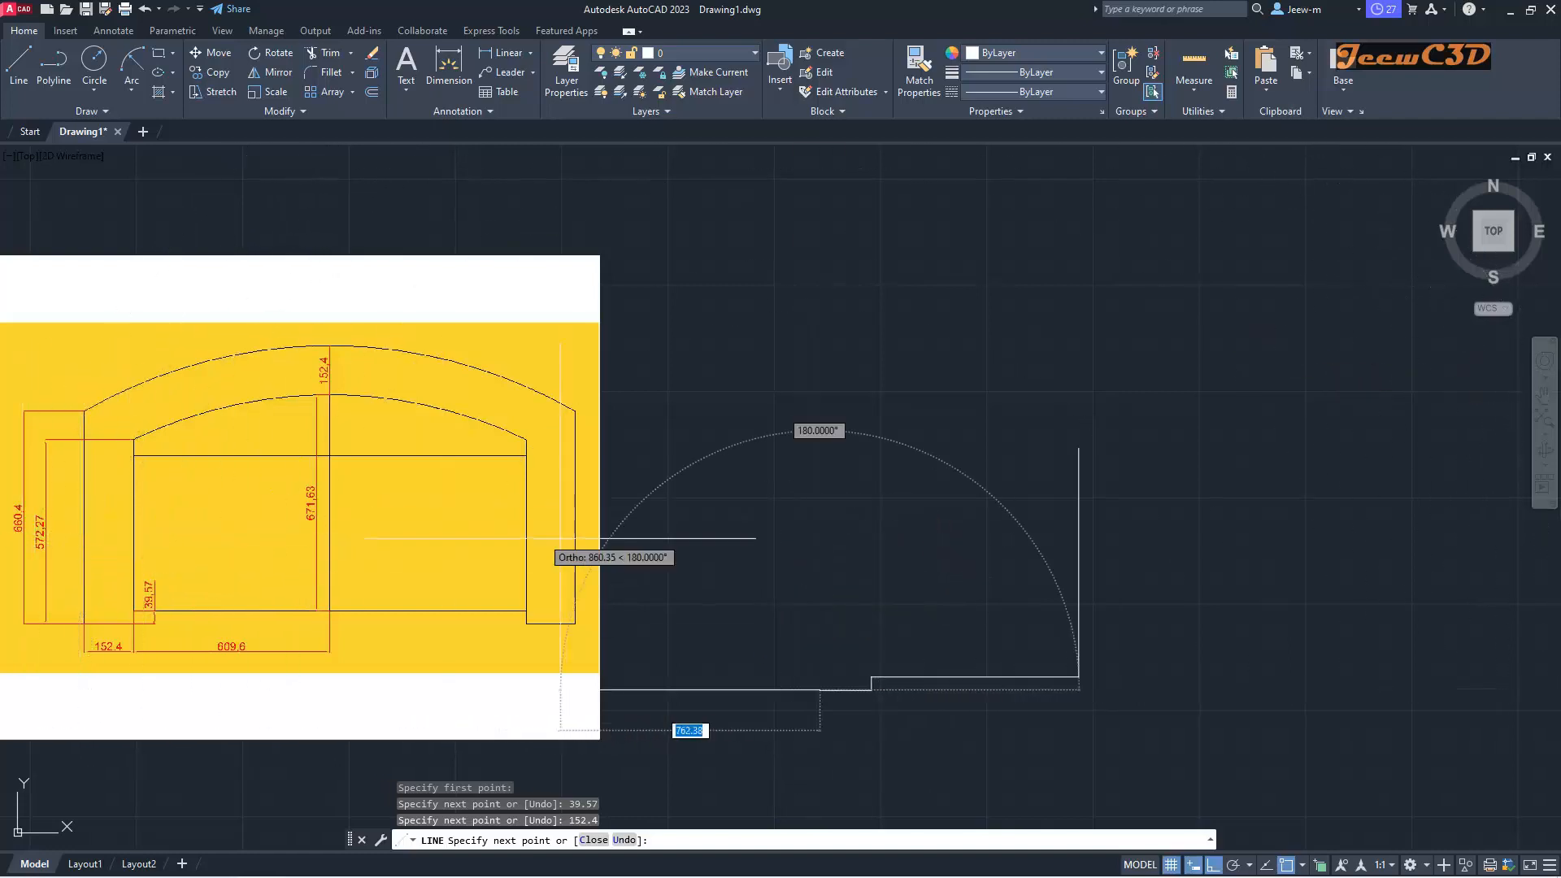
Step: Continue the outline with a vertical segment 660.4 upward for the outer left side and end the line
type("6")
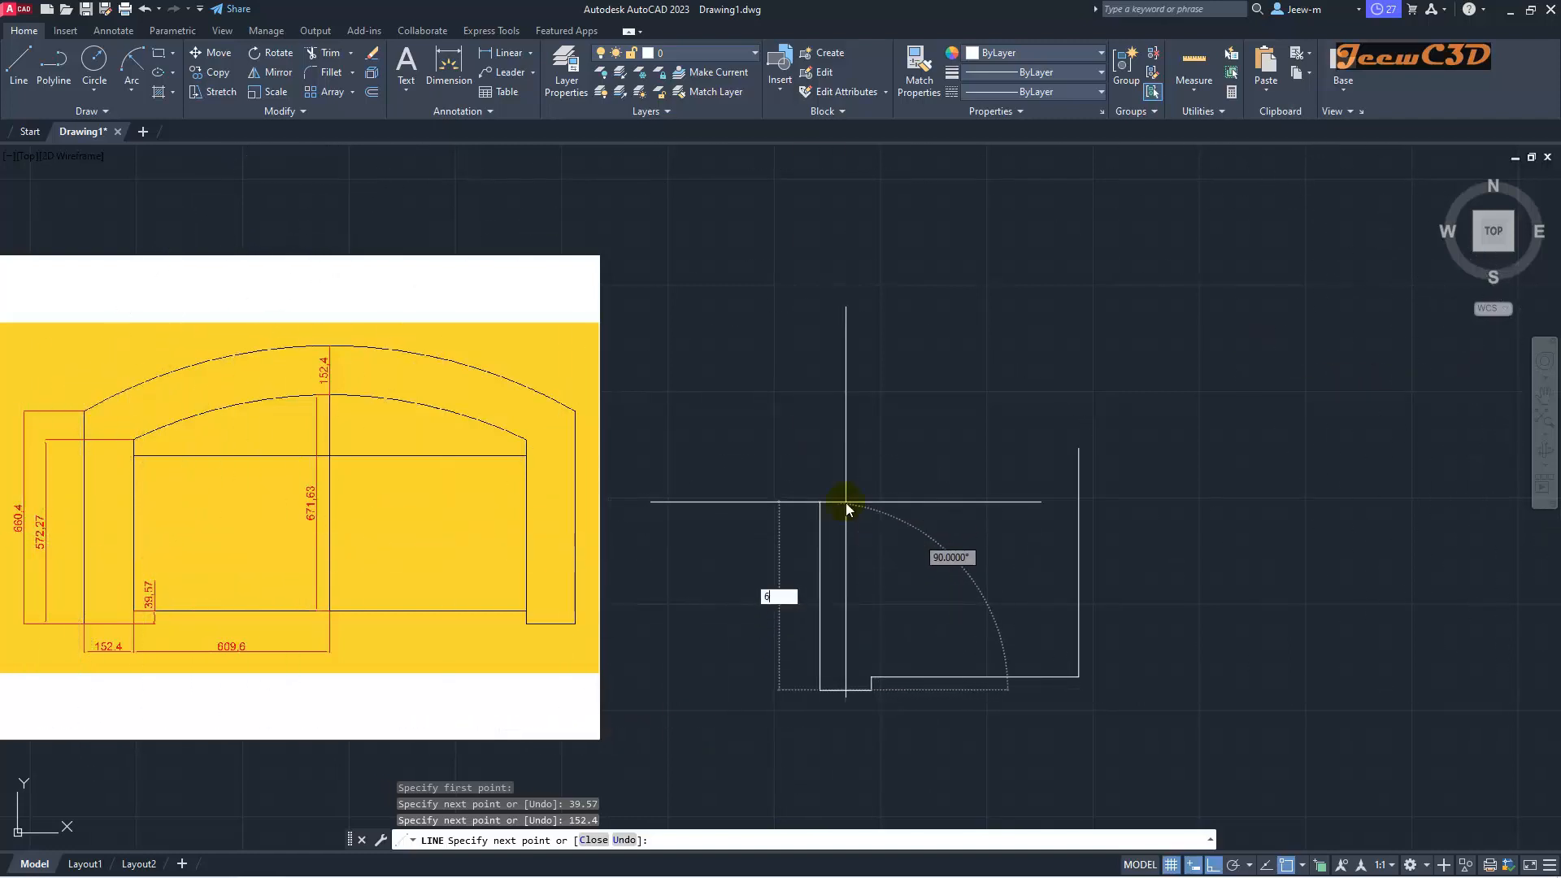
type("60.4")
key("Return")
key("Return")
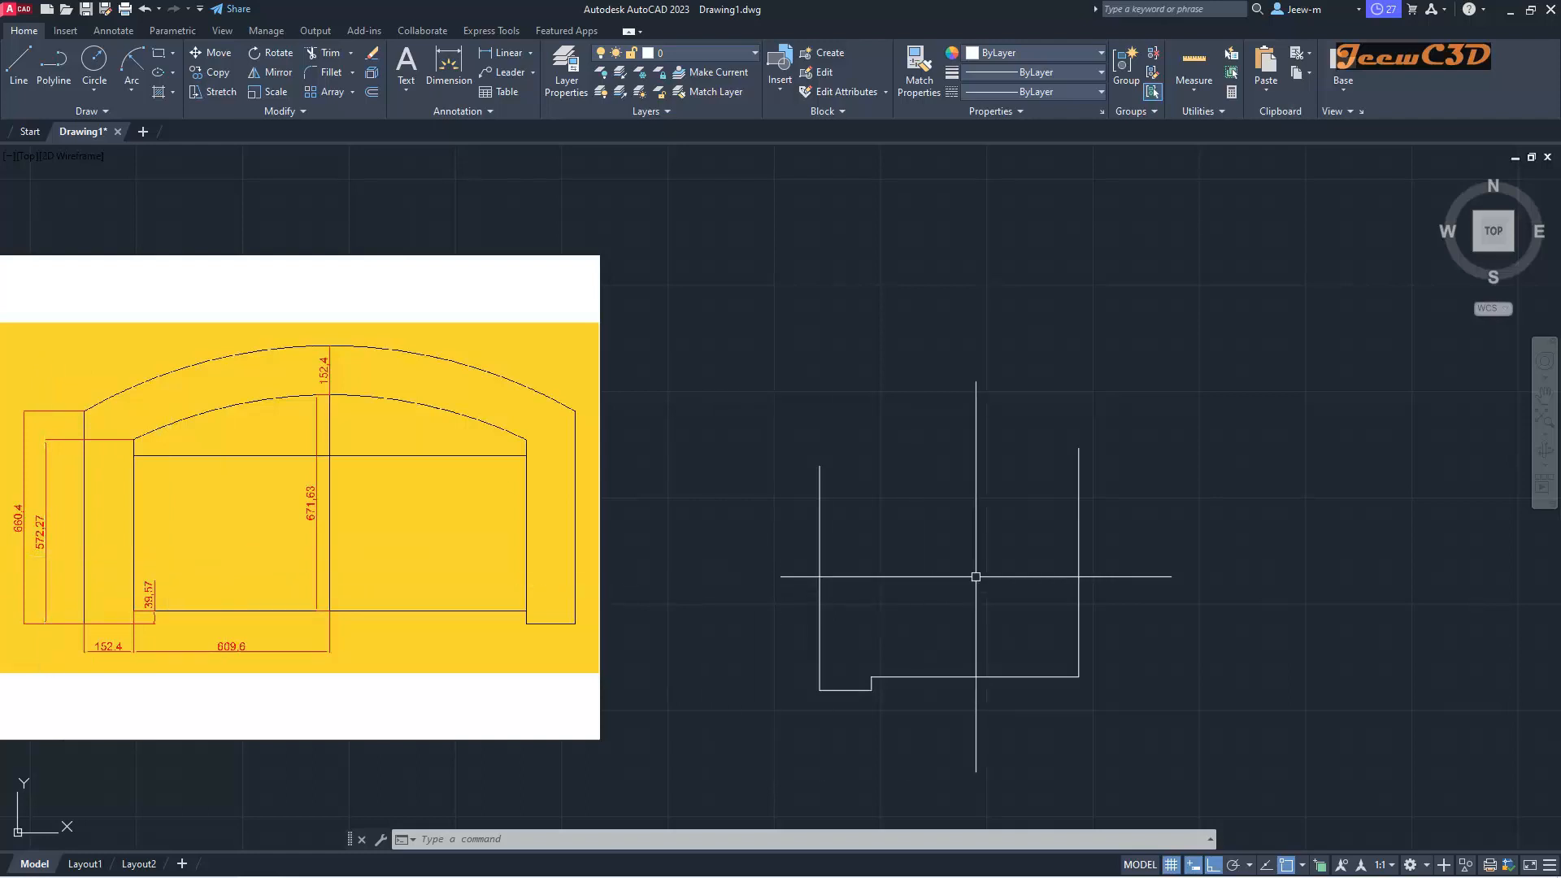
Step: Open the QuickCalc calculator and compute 572.27-39.57 for the height of the inner left side
type("QCUI")
key("Return")
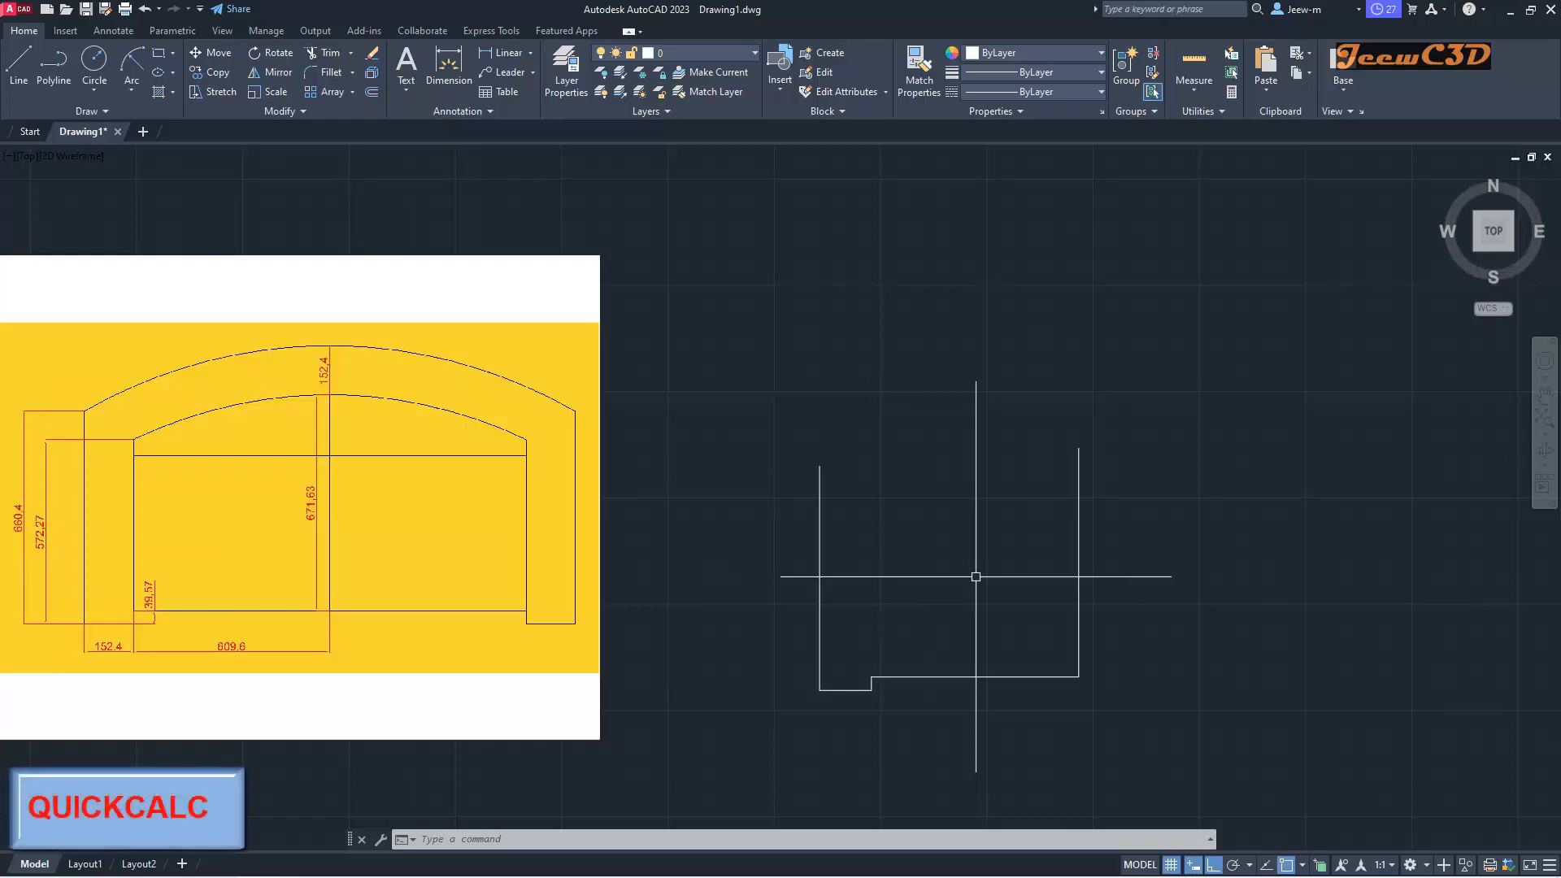
type("QUICKCUI")
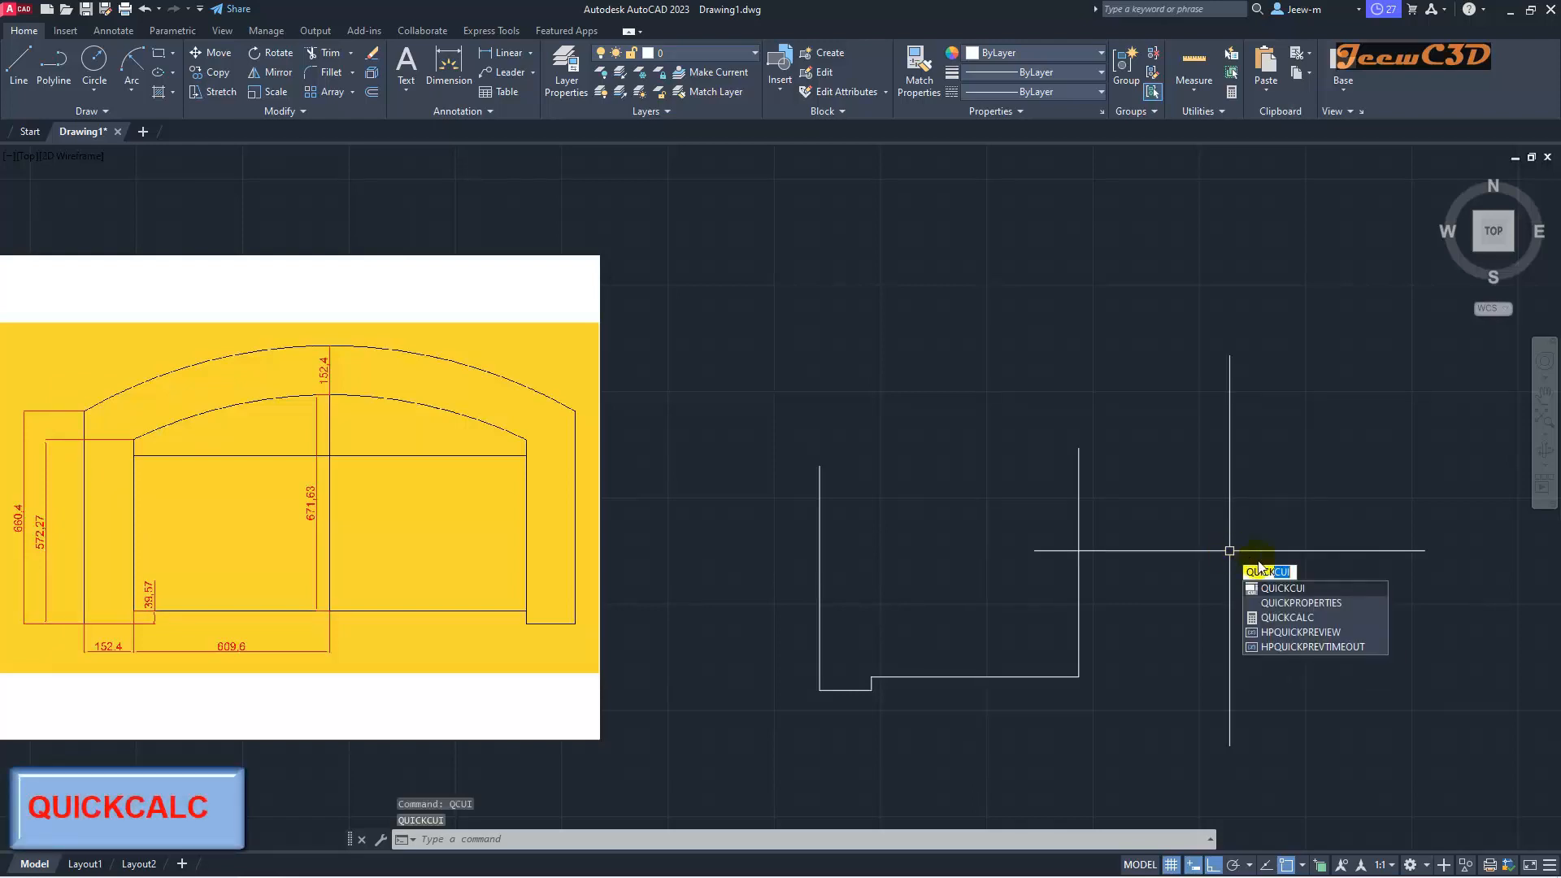
left_click(1293, 619)
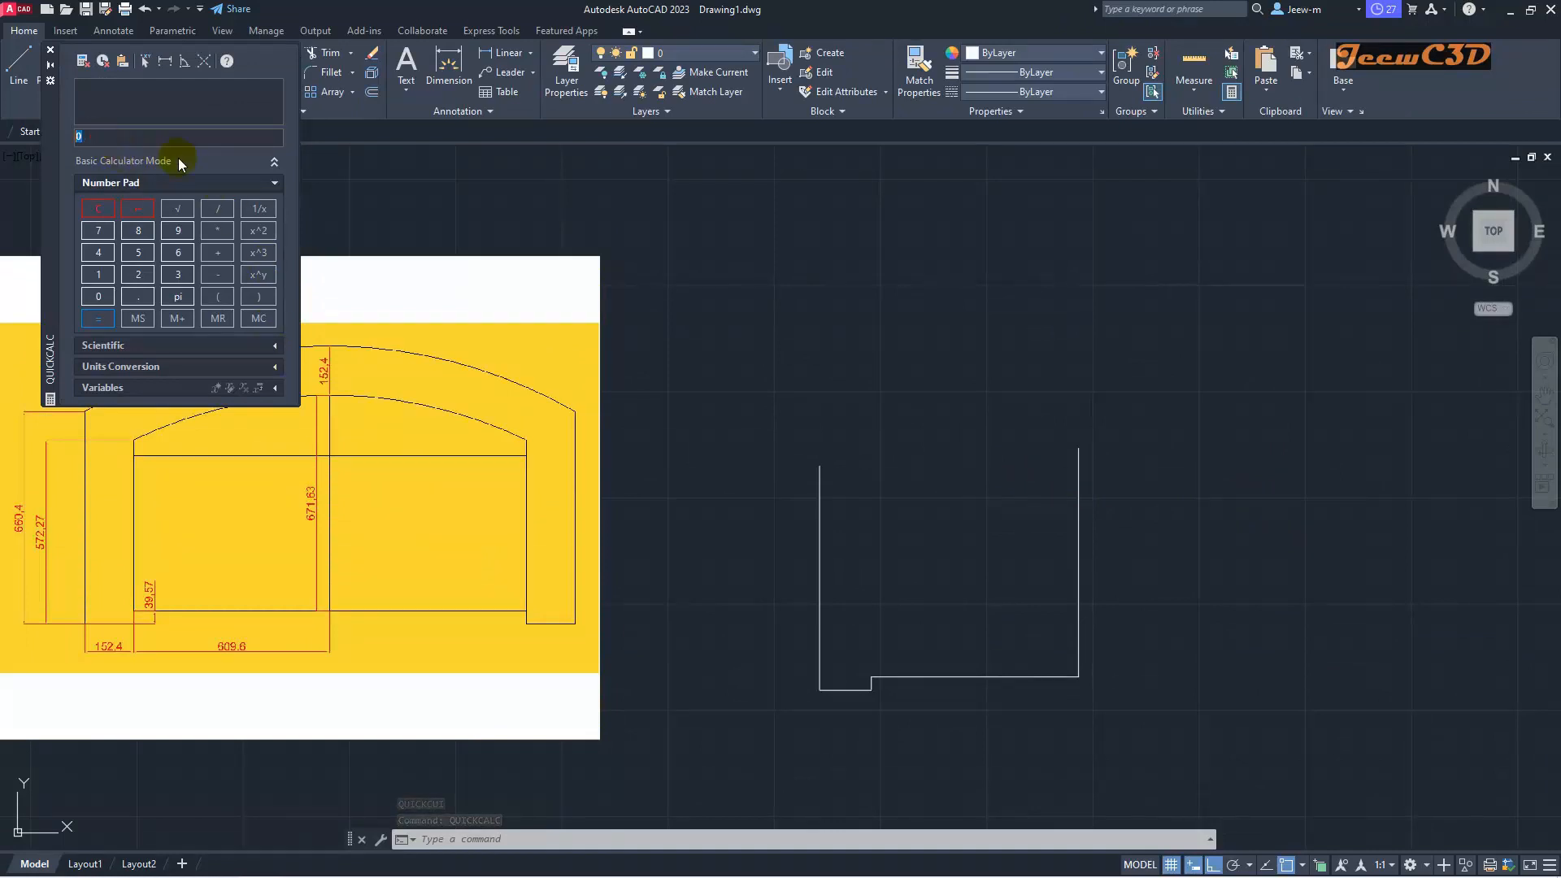
type("572.27-39.57")
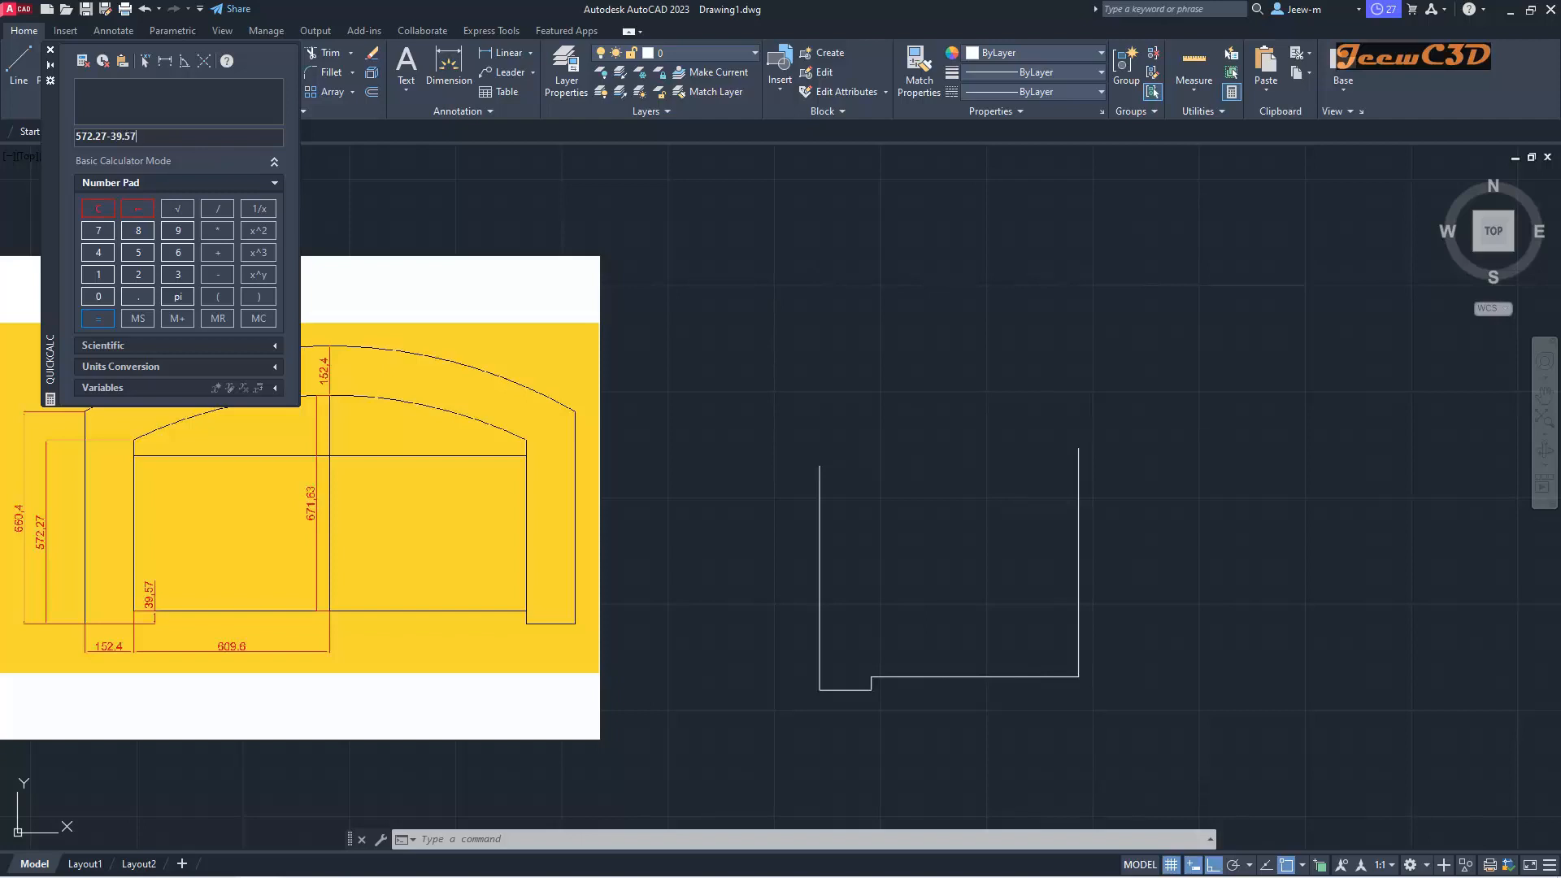
key("Return")
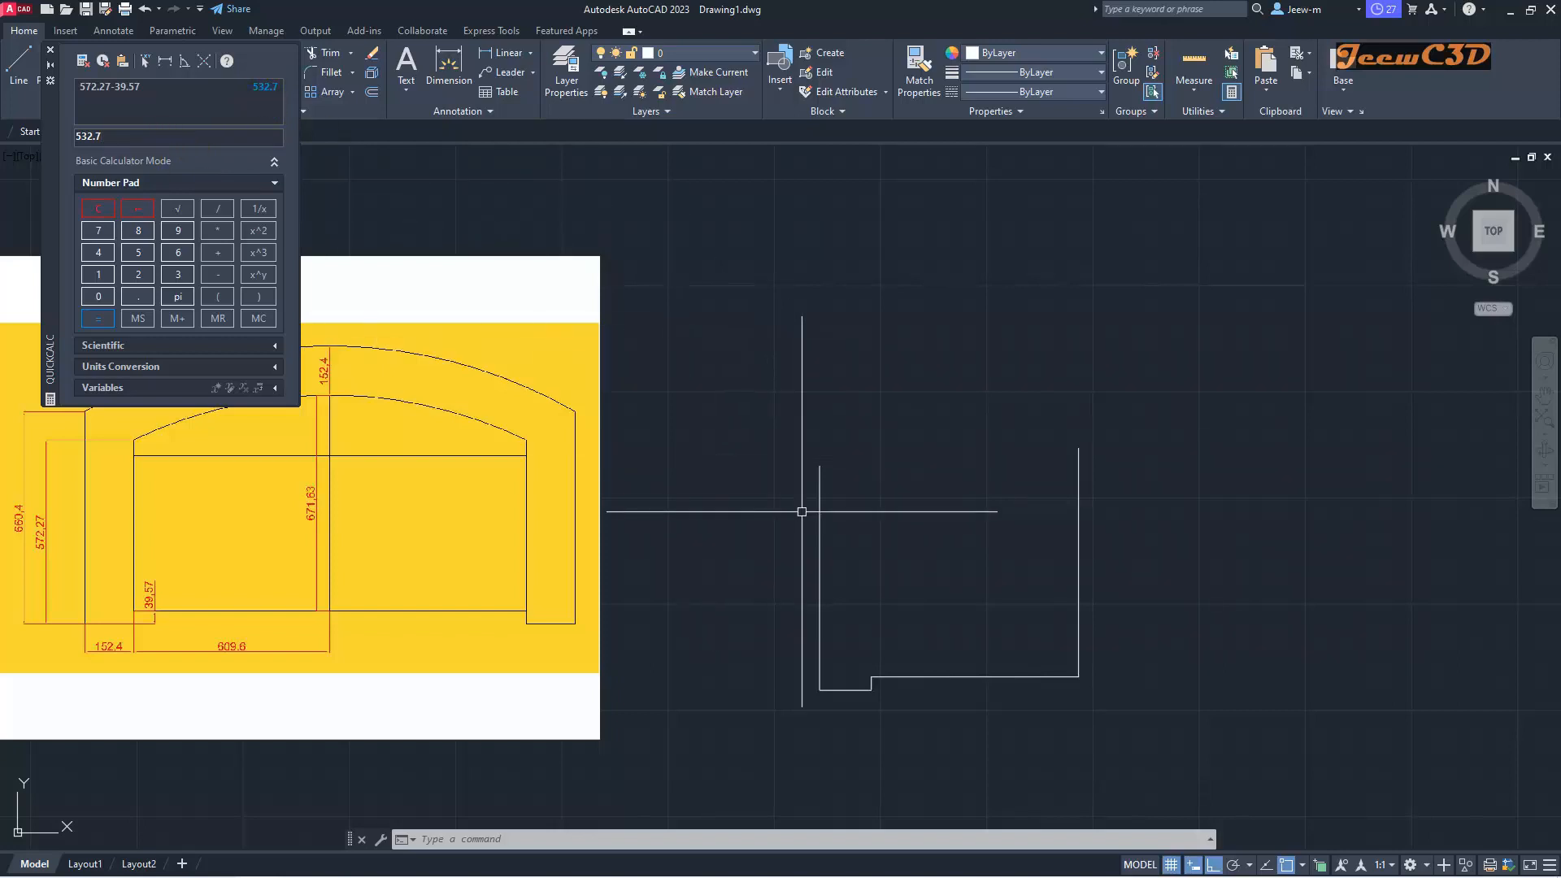
Step: Draw the inner left side as a line 532.7 upward from the left end of the 609.6 line, and close the calculator
type("L")
key("Return")
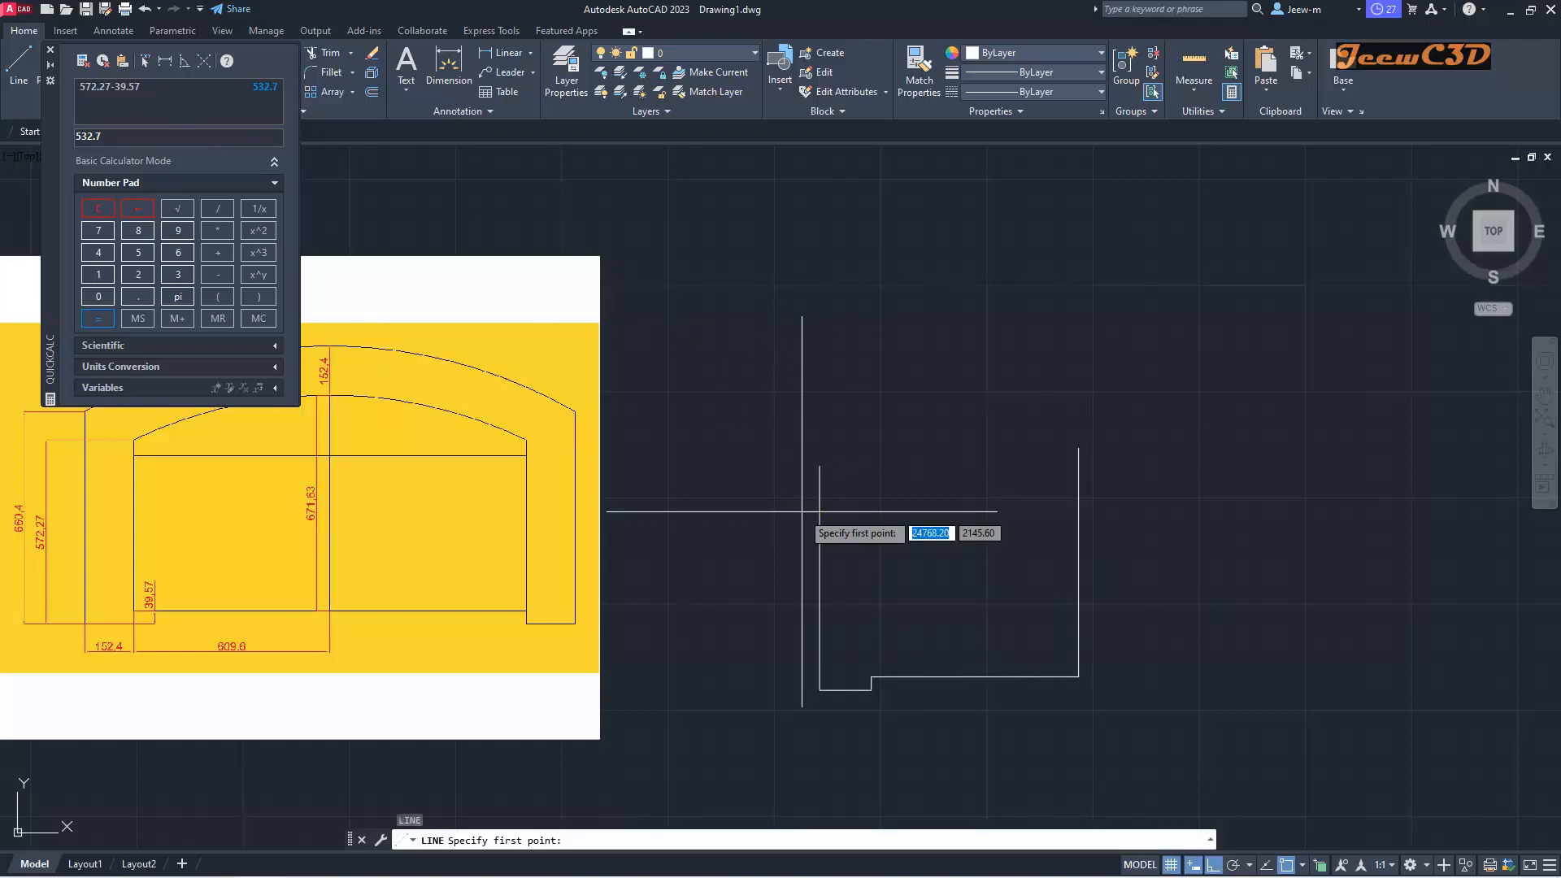
left_click(872, 676)
left_click(881, 545)
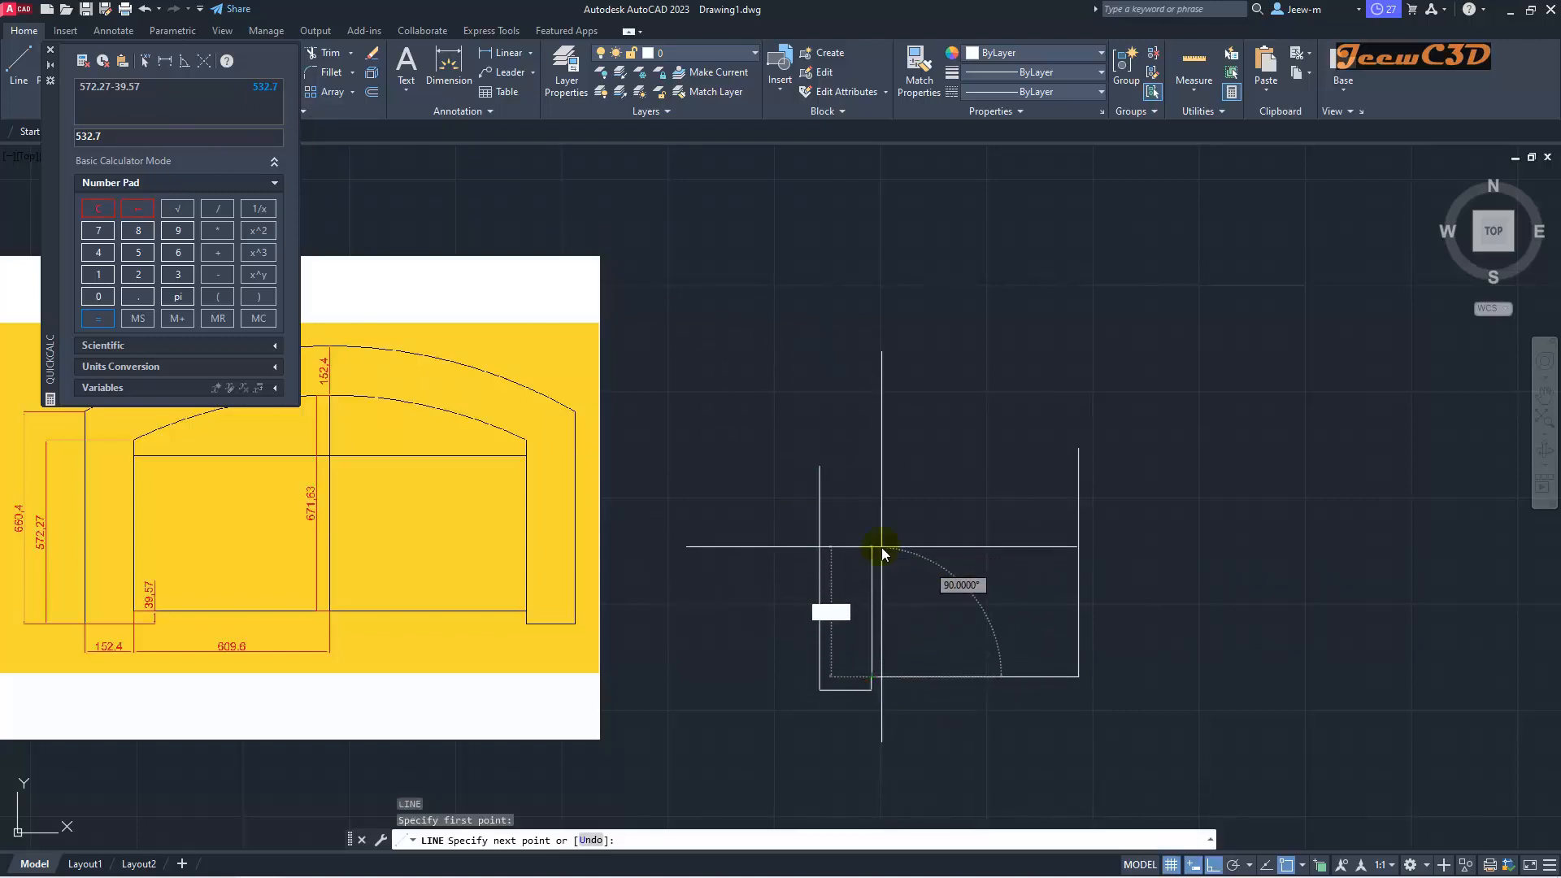
type("532.7")
key("Return")
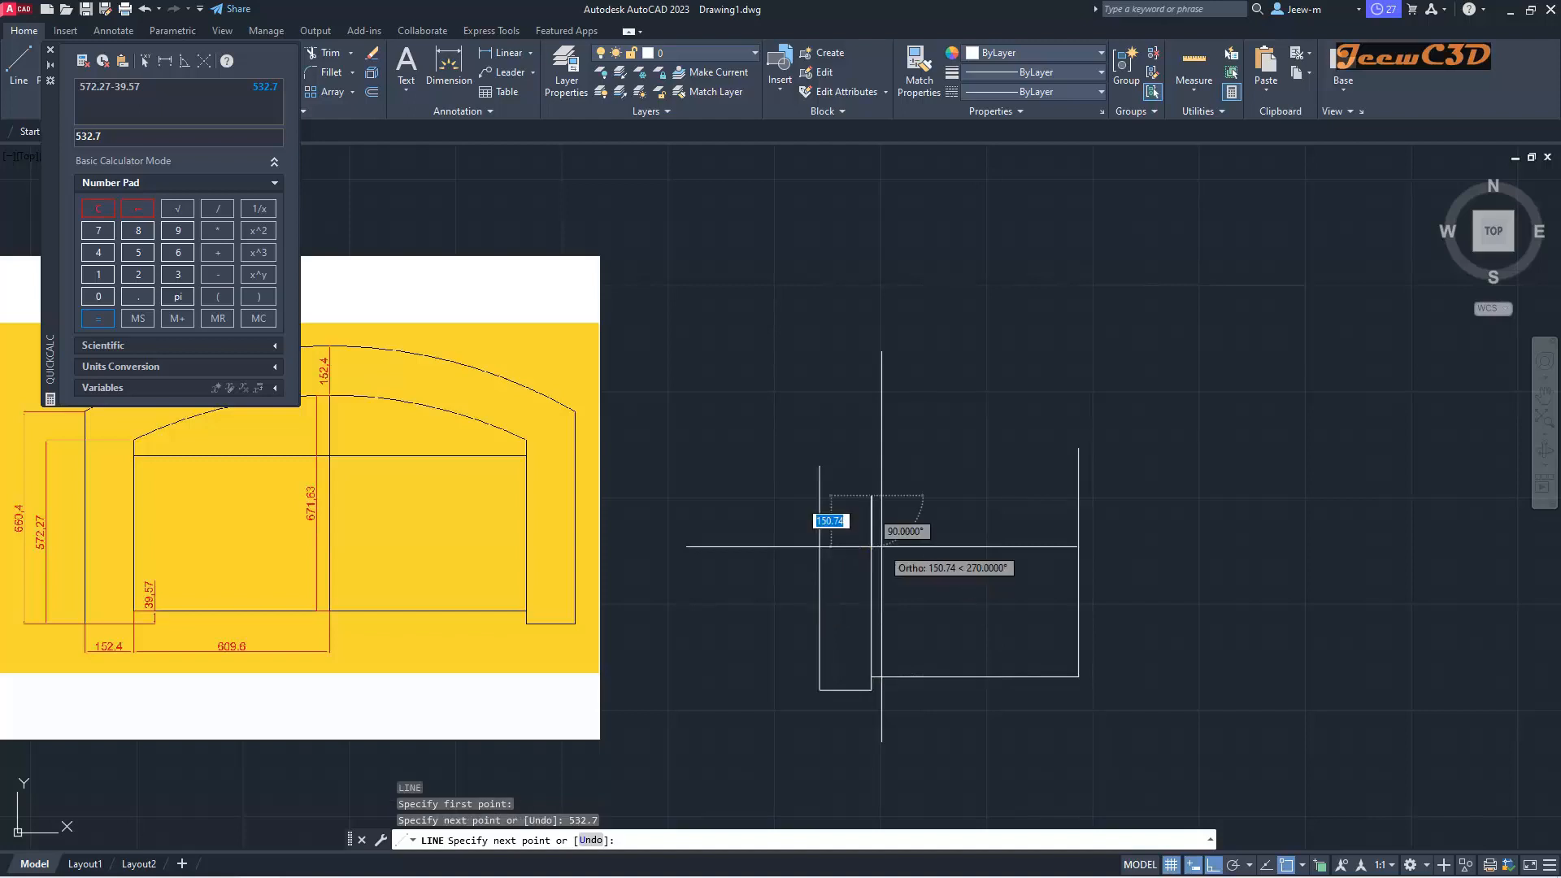
key("Return")
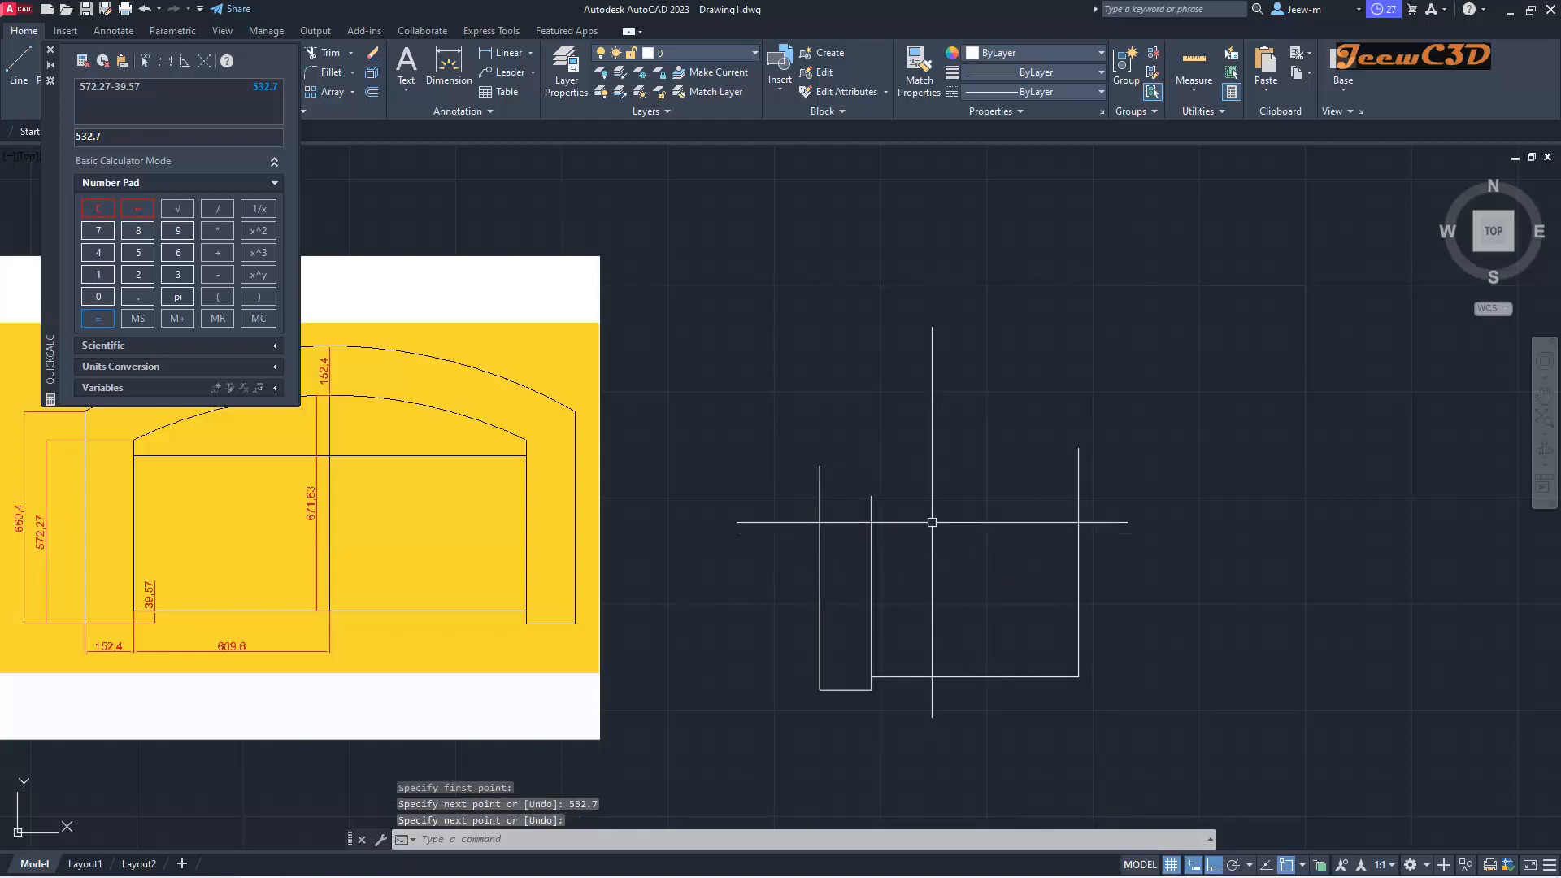
left_click(50, 49)
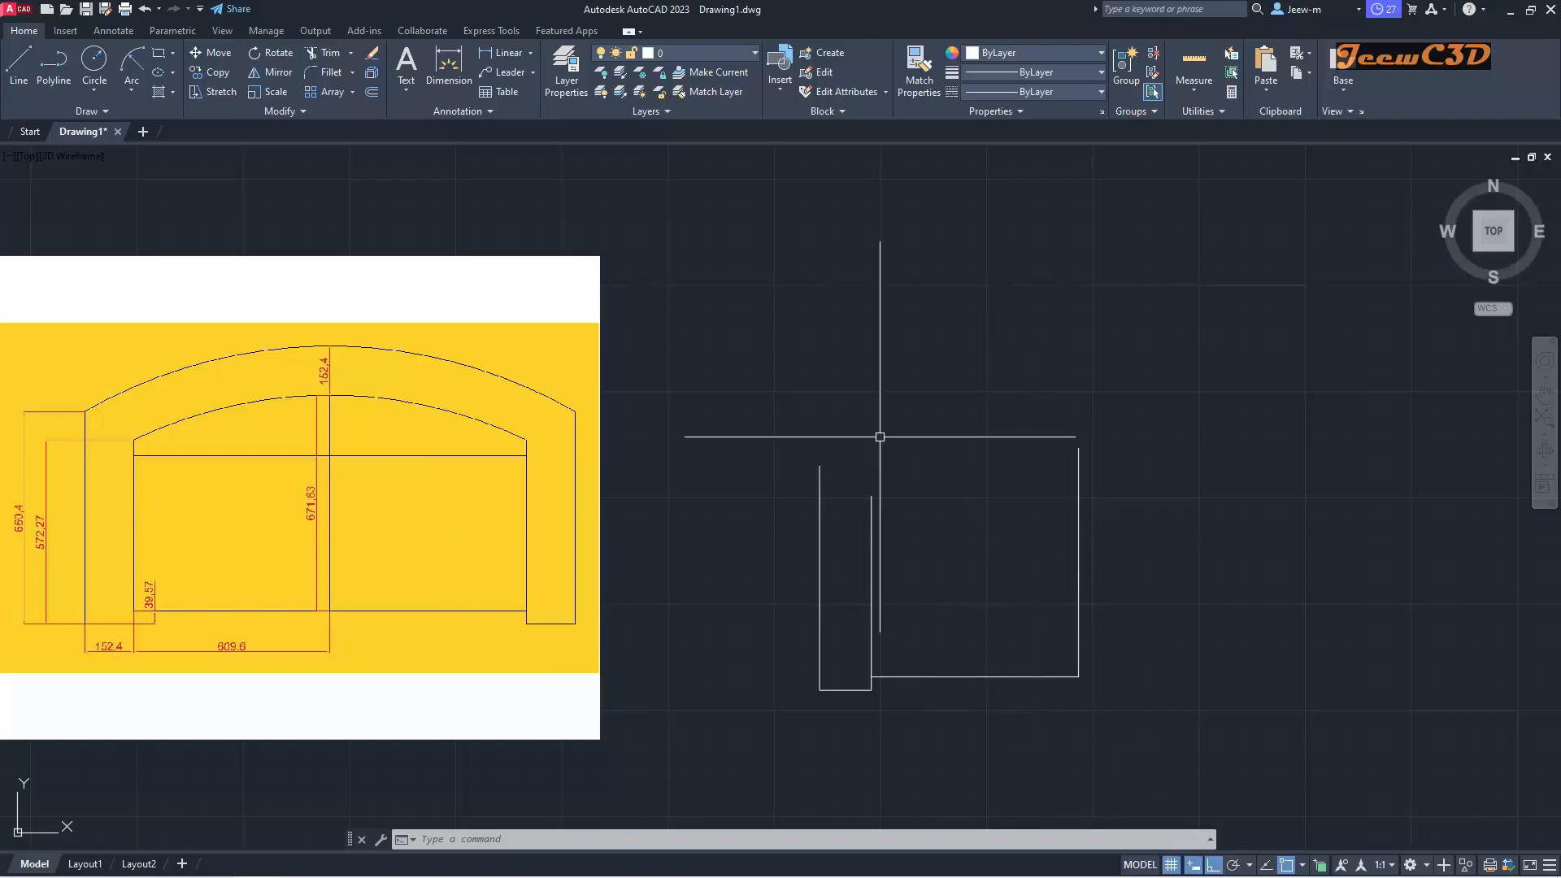
Step: Mirror the left post outline and the base line about the vertical centre line, keeping the source objects
left_click(273, 73)
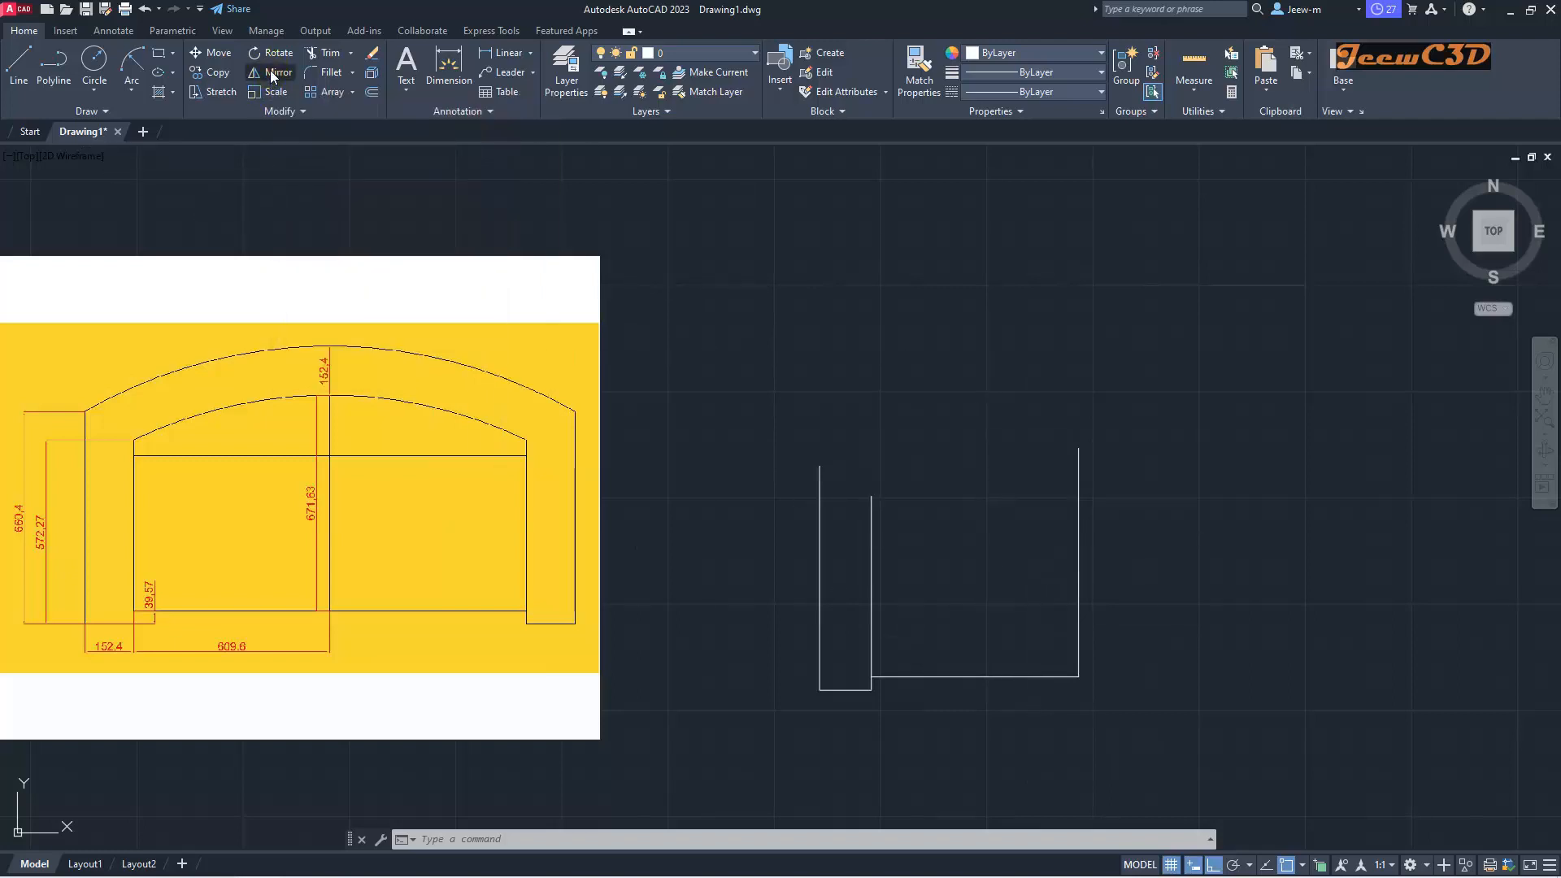
left_click(907, 587)
left_click(759, 443)
left_click(878, 704)
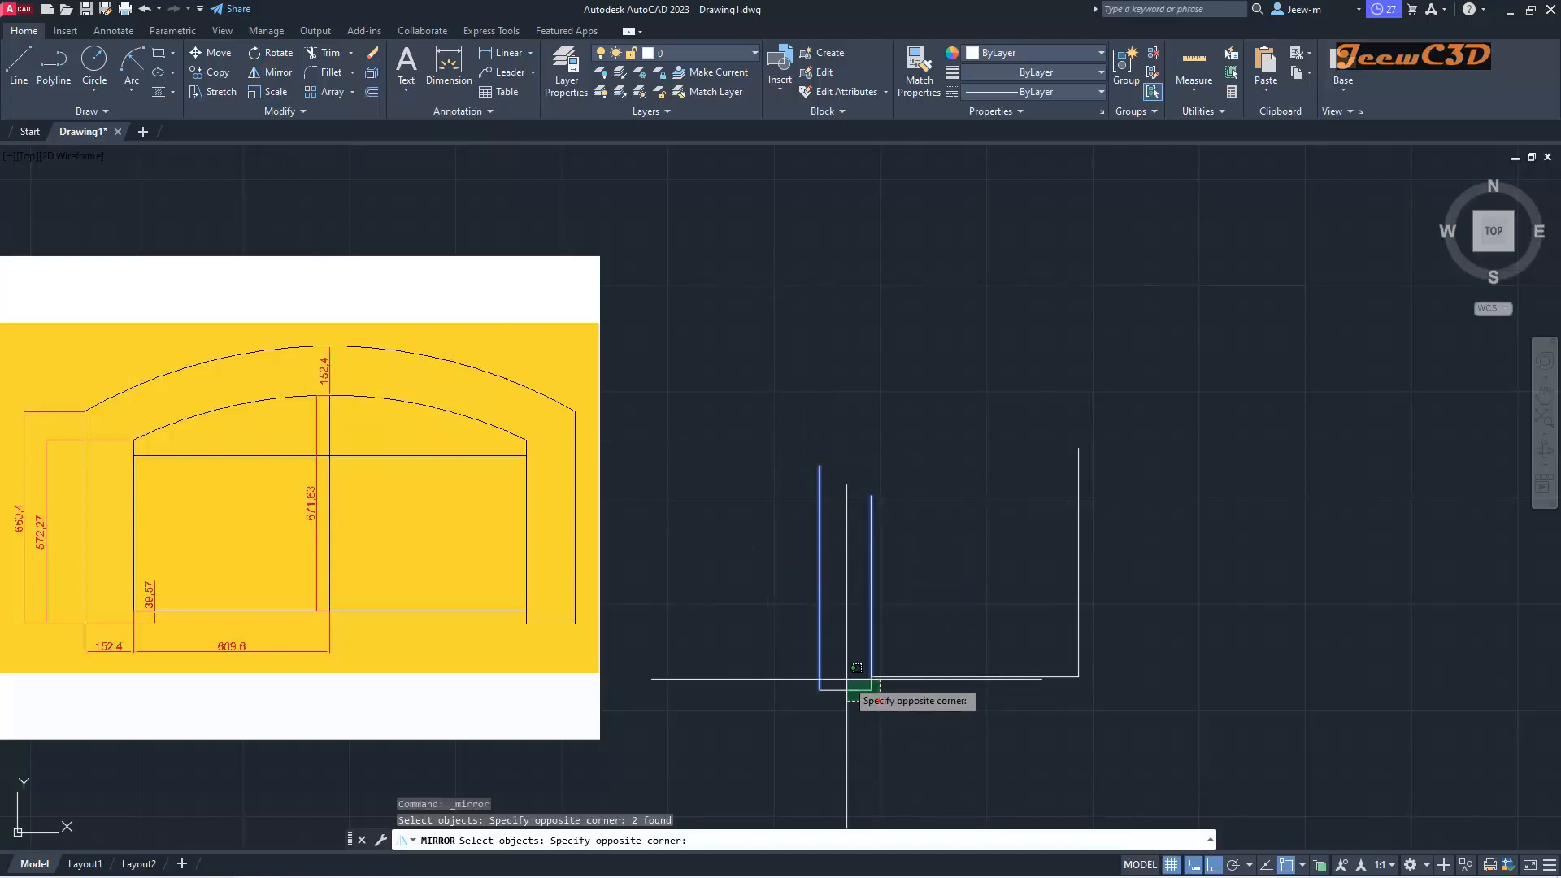
left_click(815, 662)
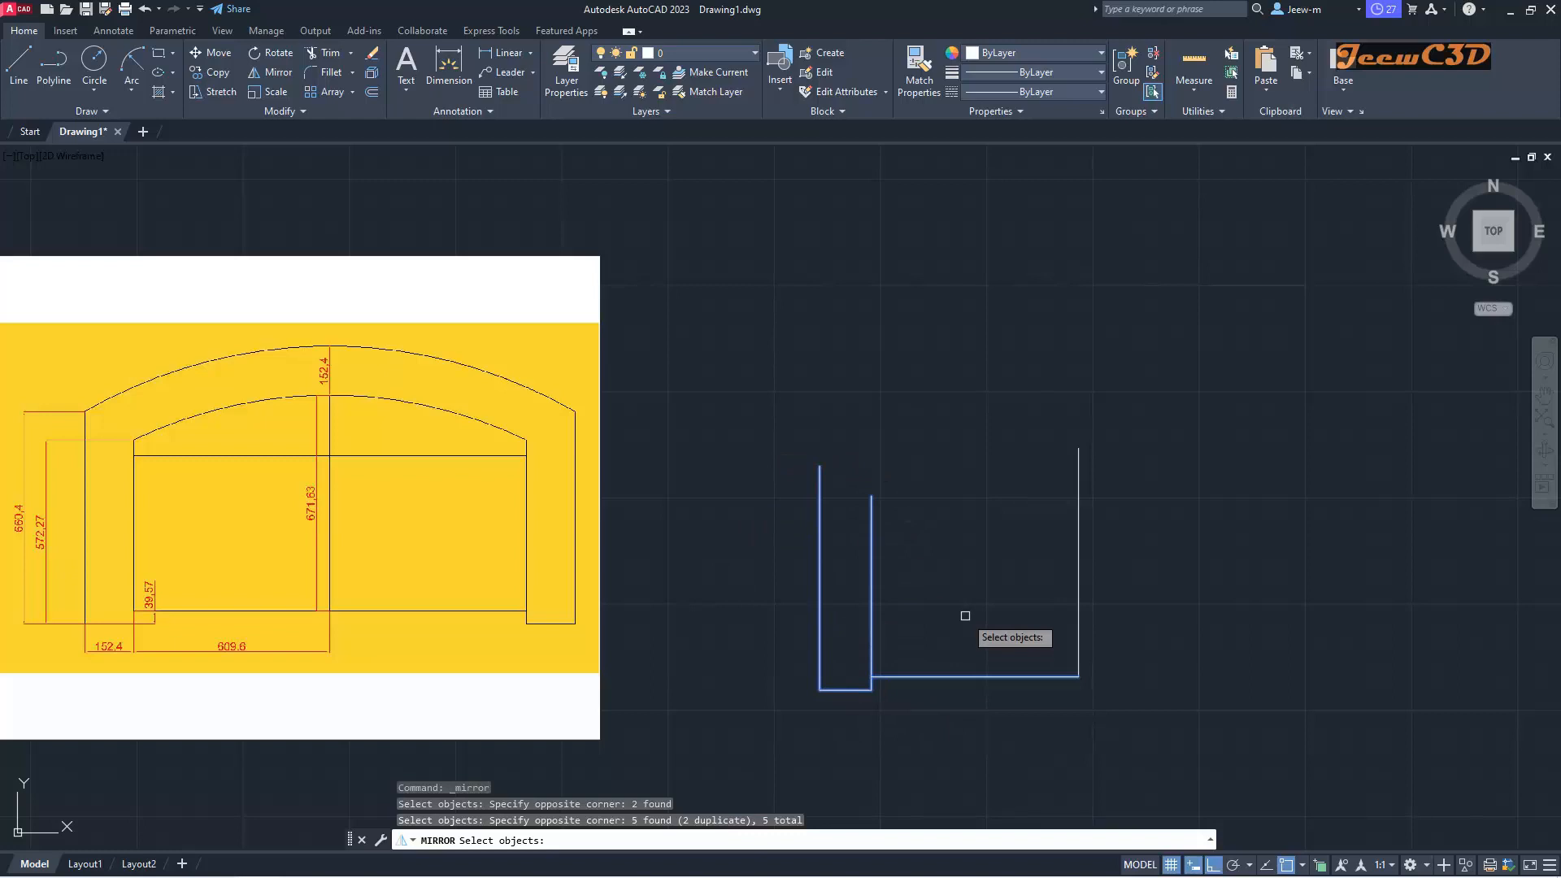
key("Return")
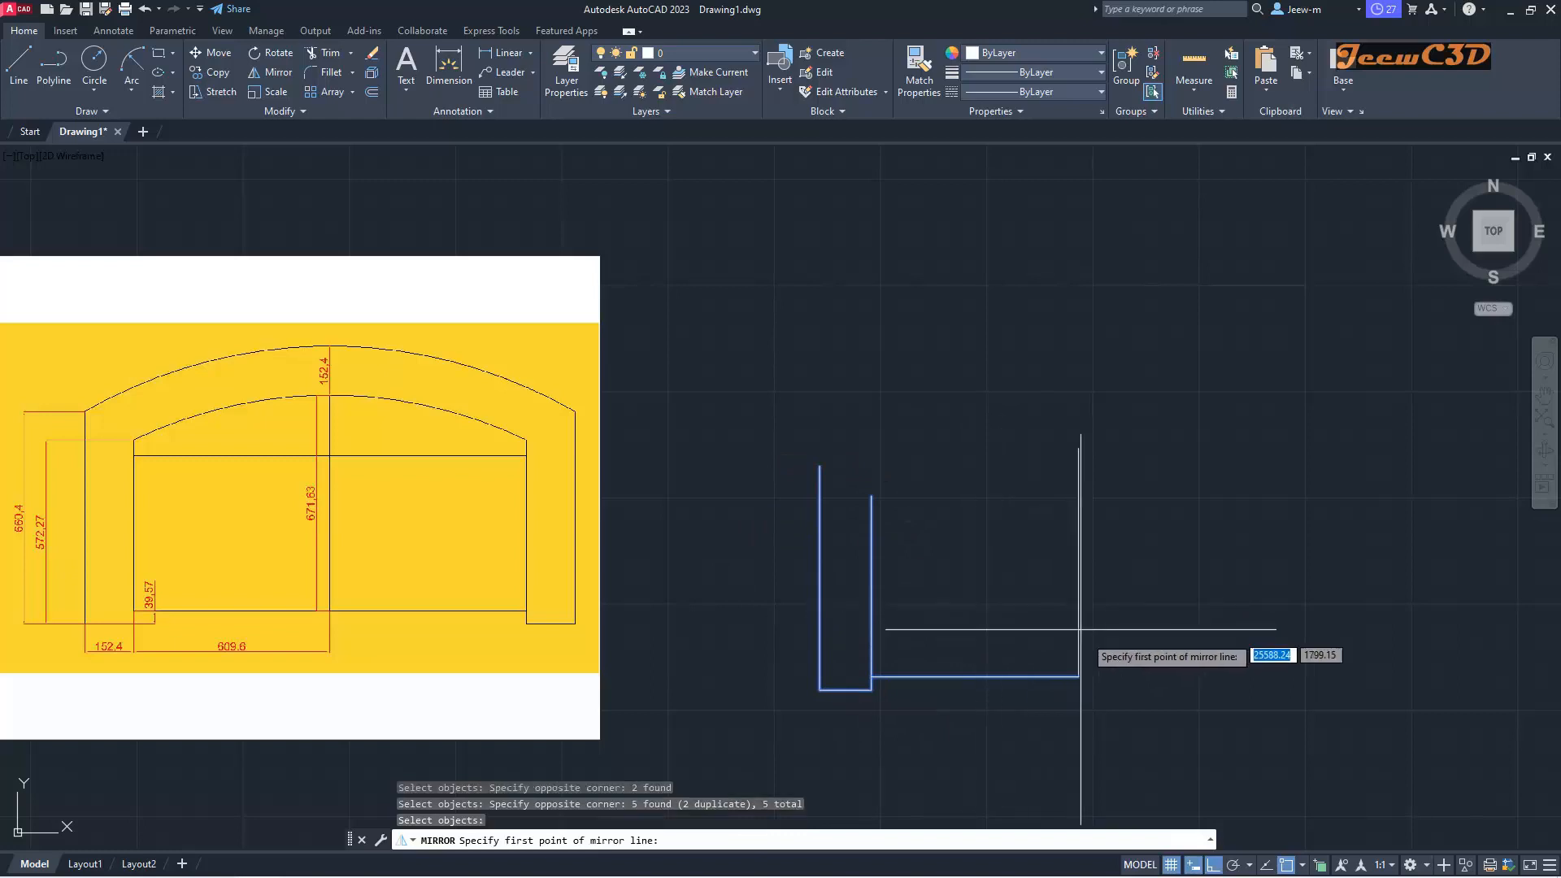
left_click(1078, 675)
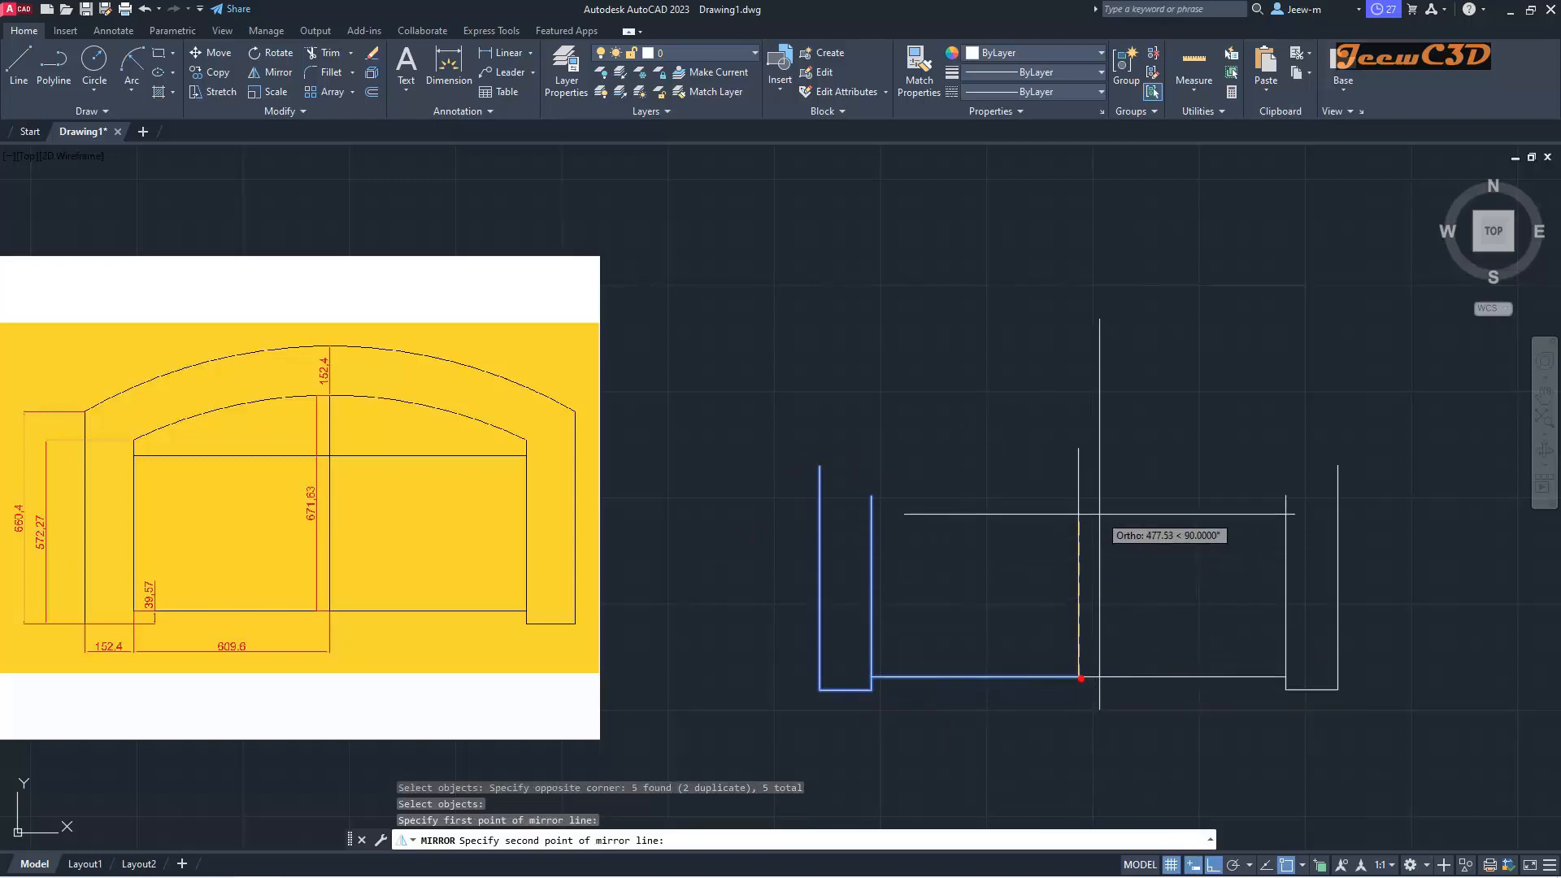
left_click(1078, 448)
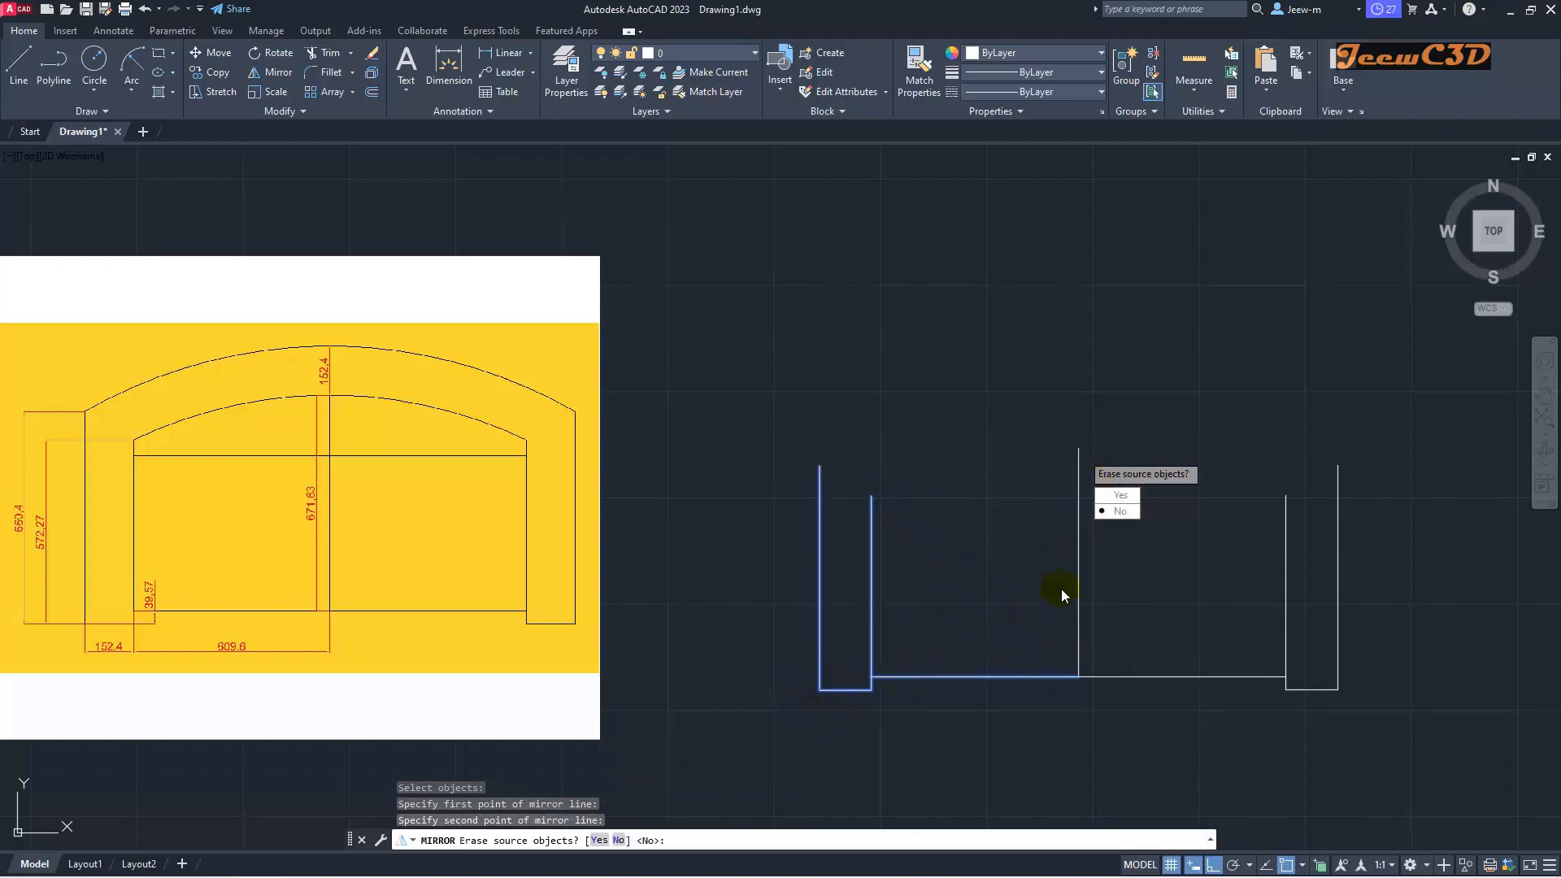
left_click(1119, 510)
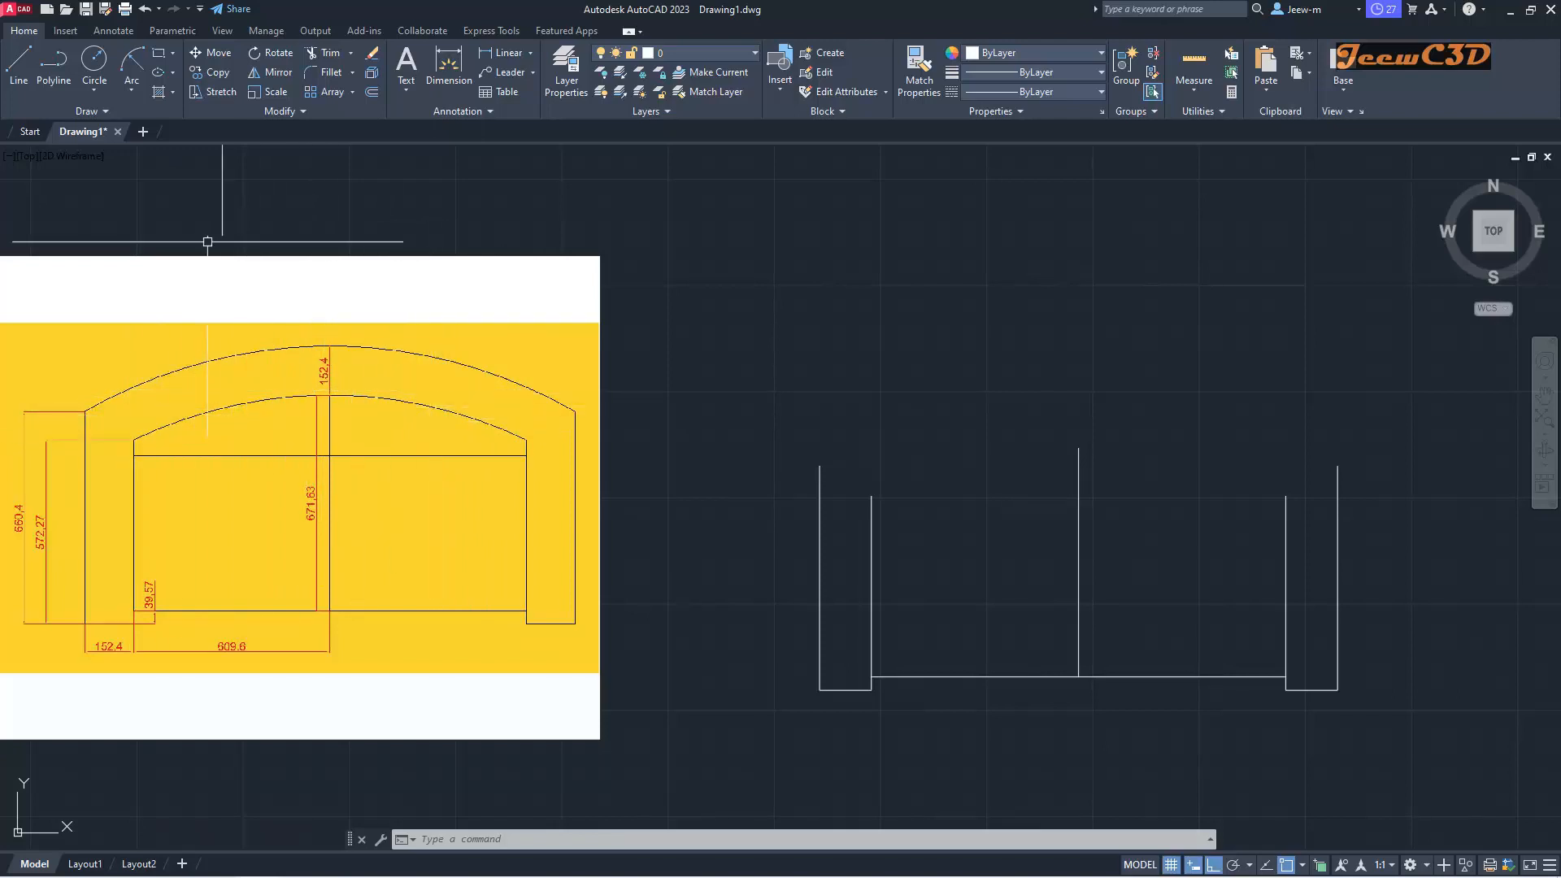
Step: Draw the inner arch as a three-point arc from the inner left side's top through the centre line's top to the inner right side's top
left_click(132, 92)
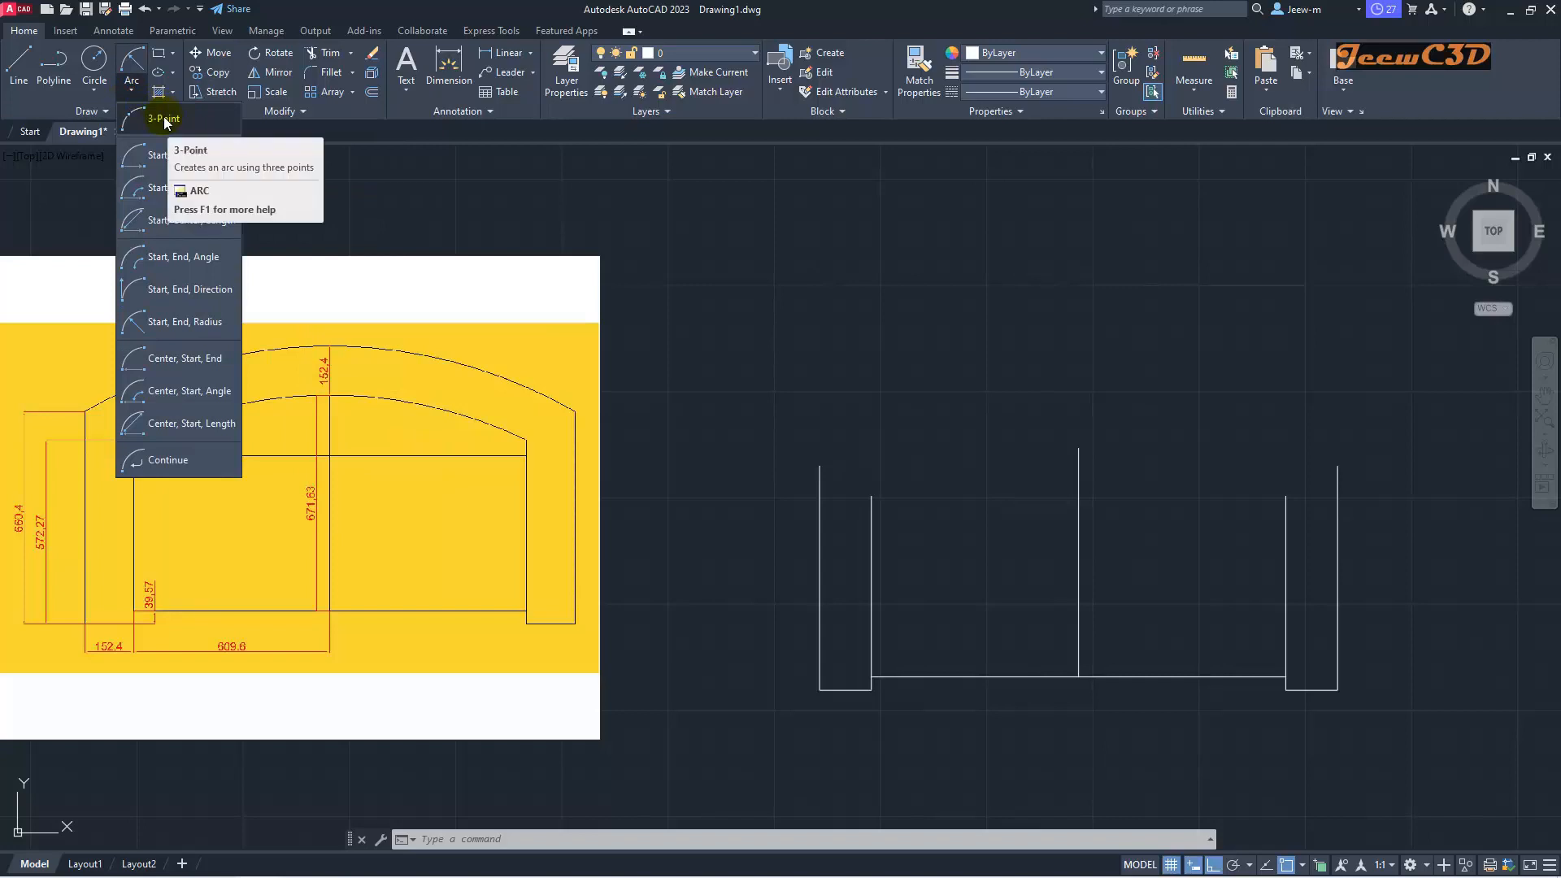
left_click(163, 117)
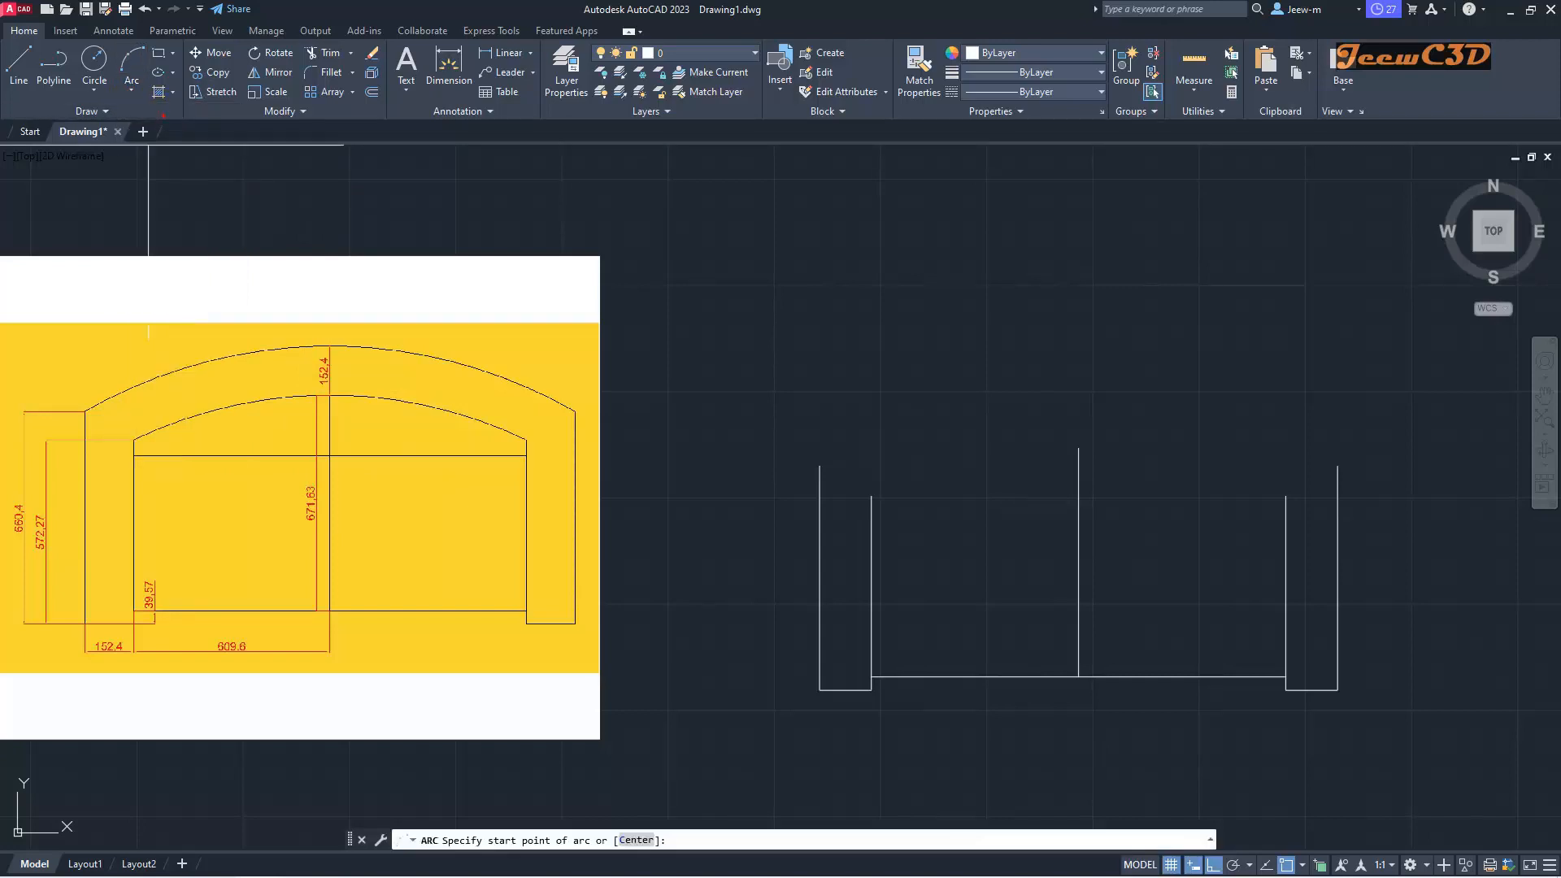
left_click(871, 495)
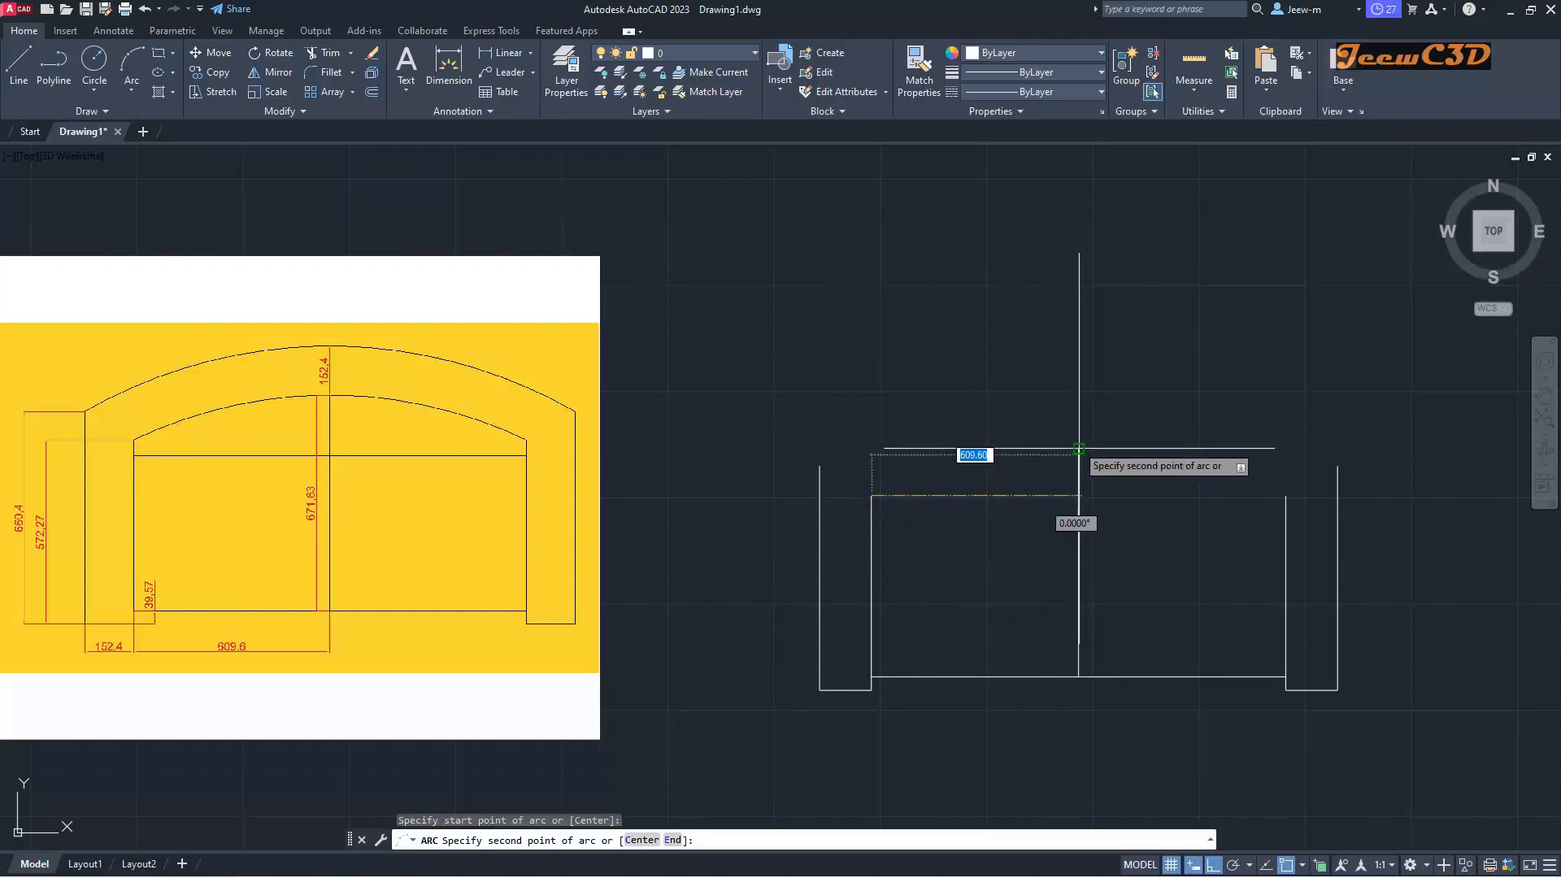
left_click(1079, 448)
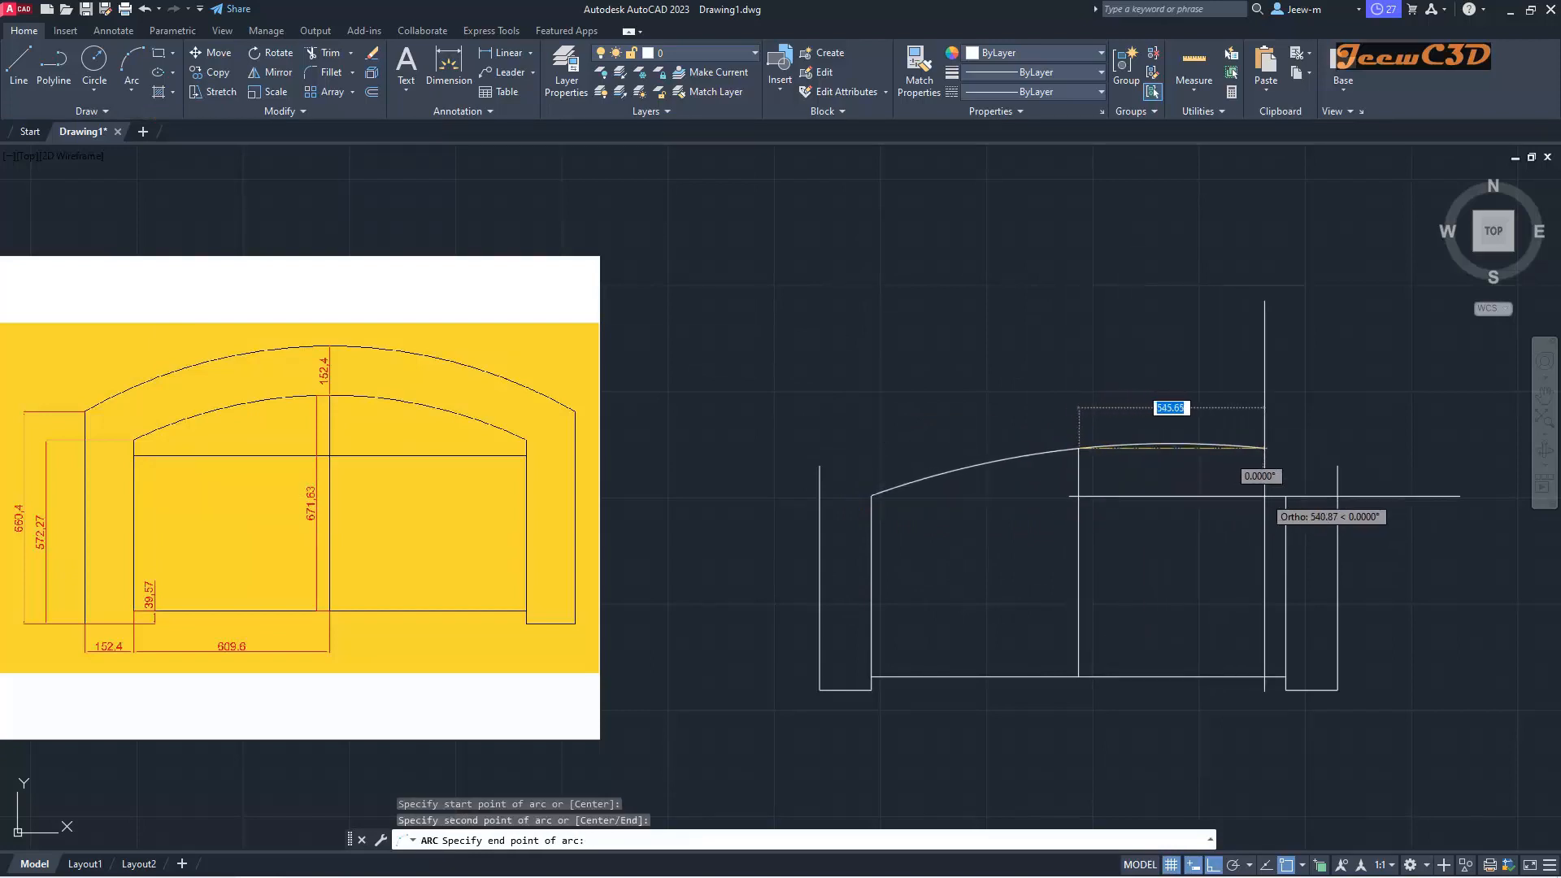
left_click(1286, 495)
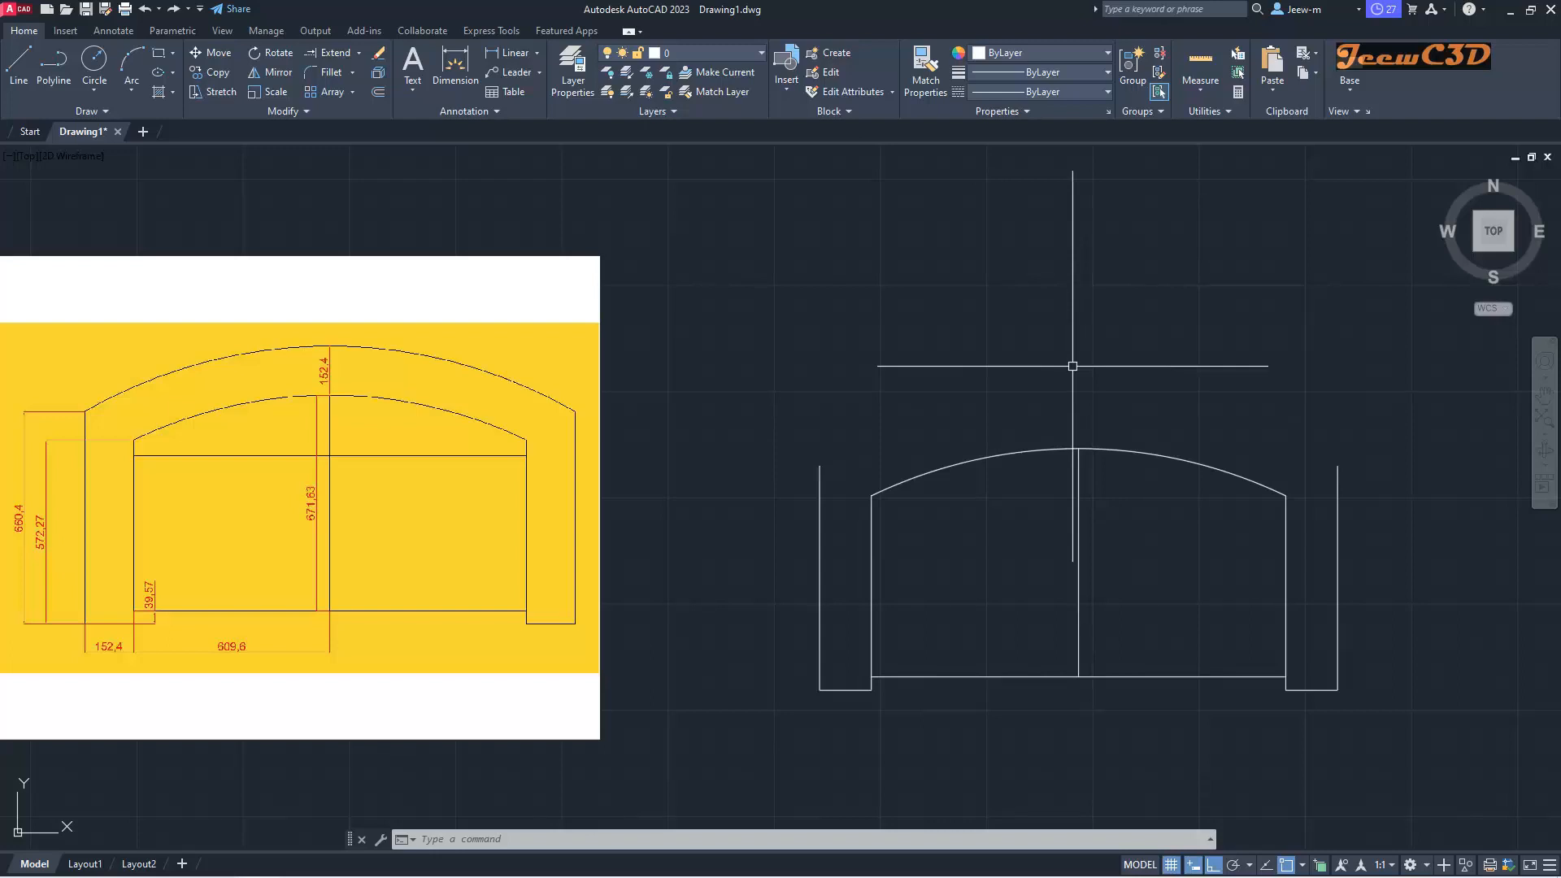
Step: Draw a helper line 152.4 upward from the top of the centre line and end the line
type("l")
key("Return")
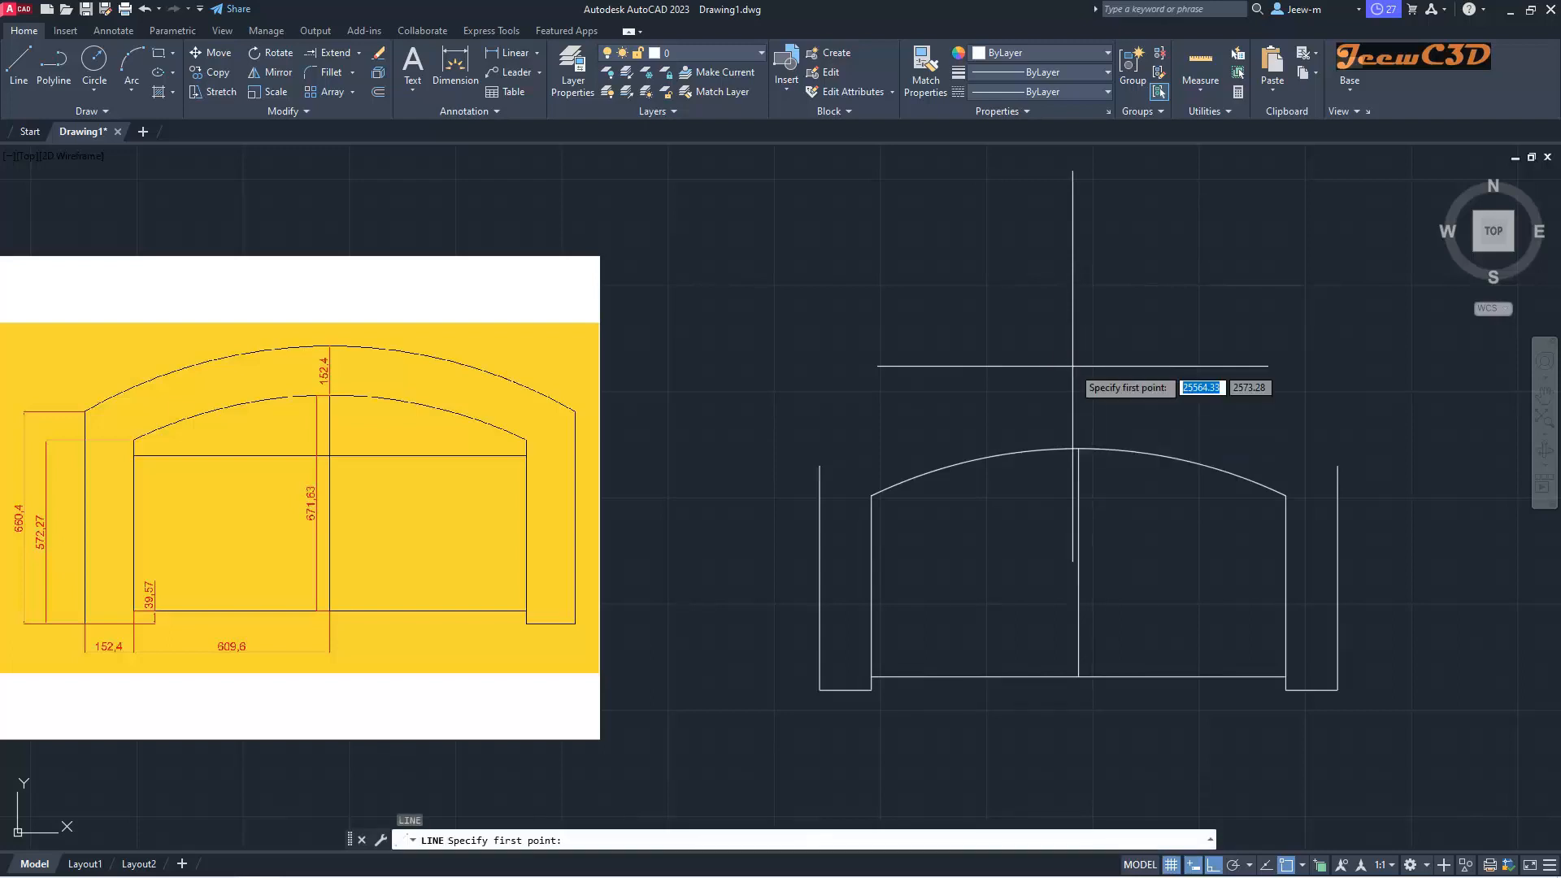
left_click(1078, 448)
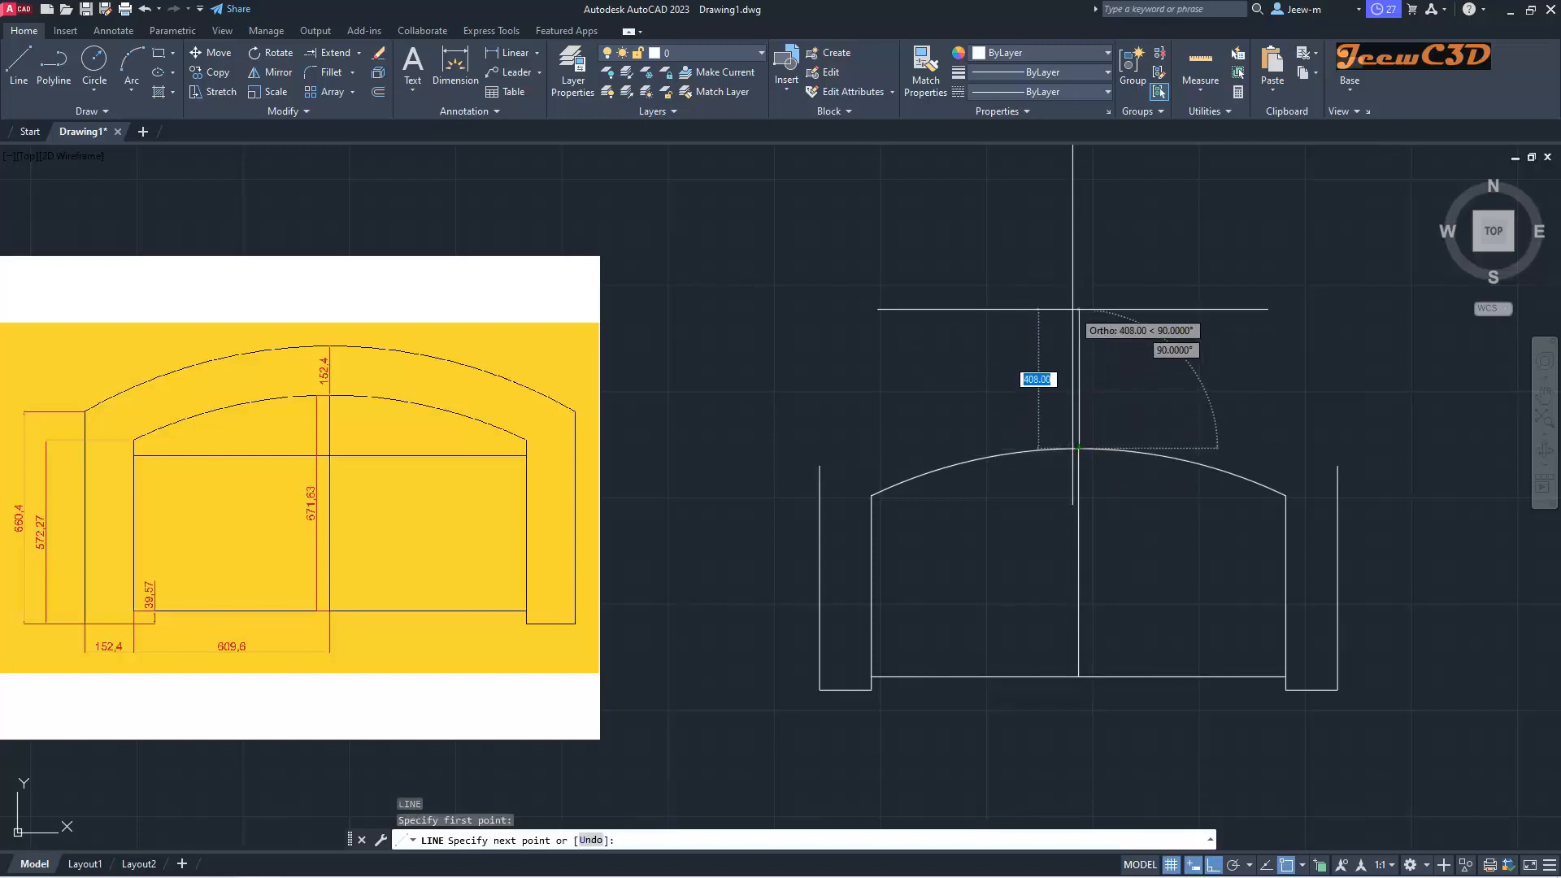
type("152.4")
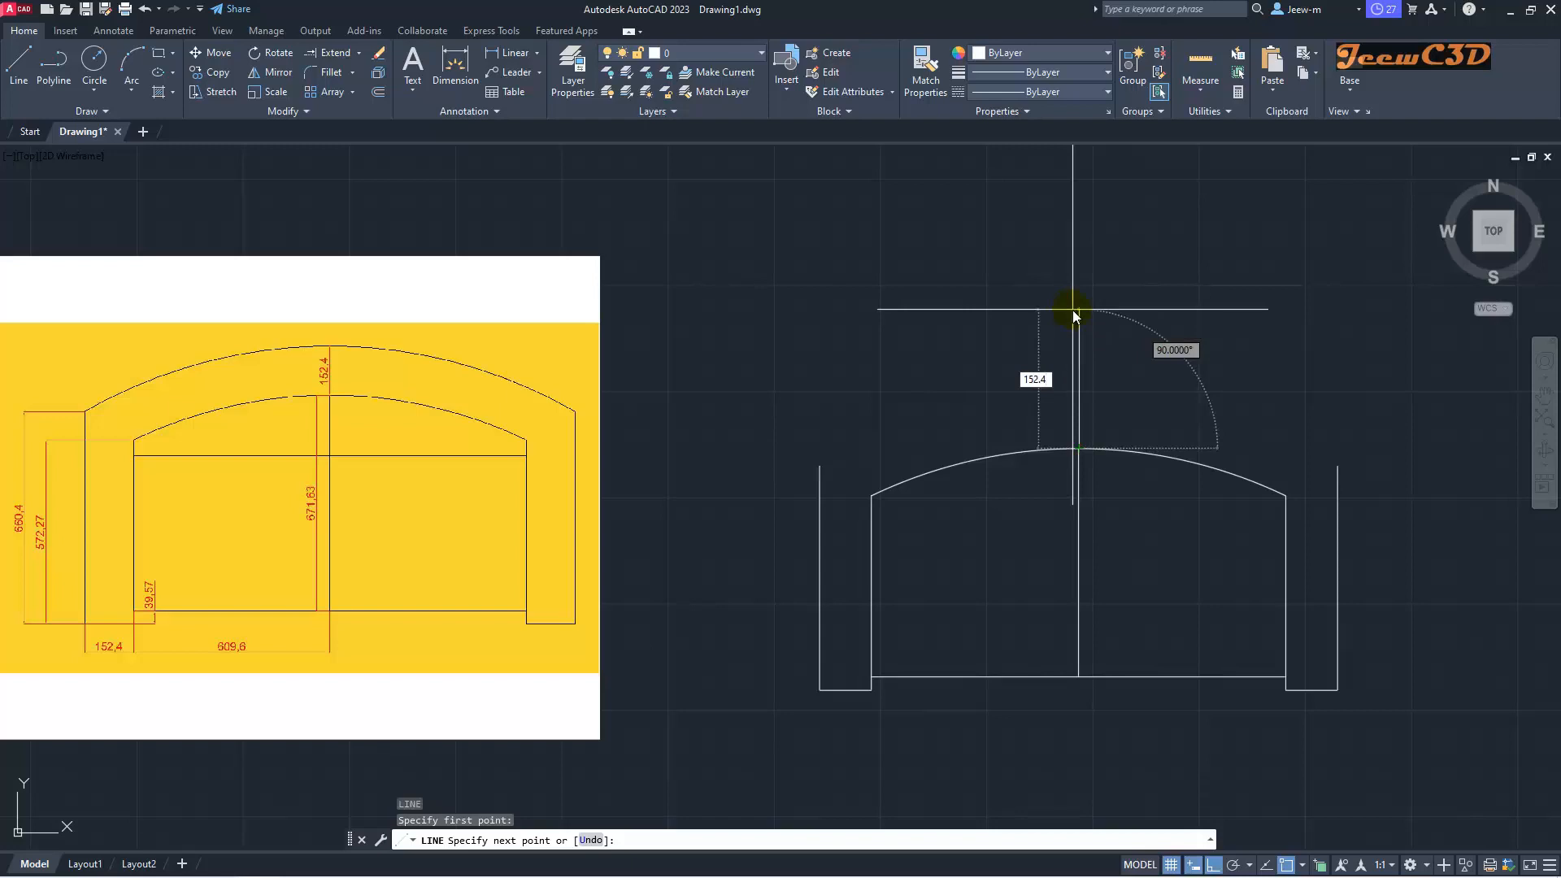
key("Return")
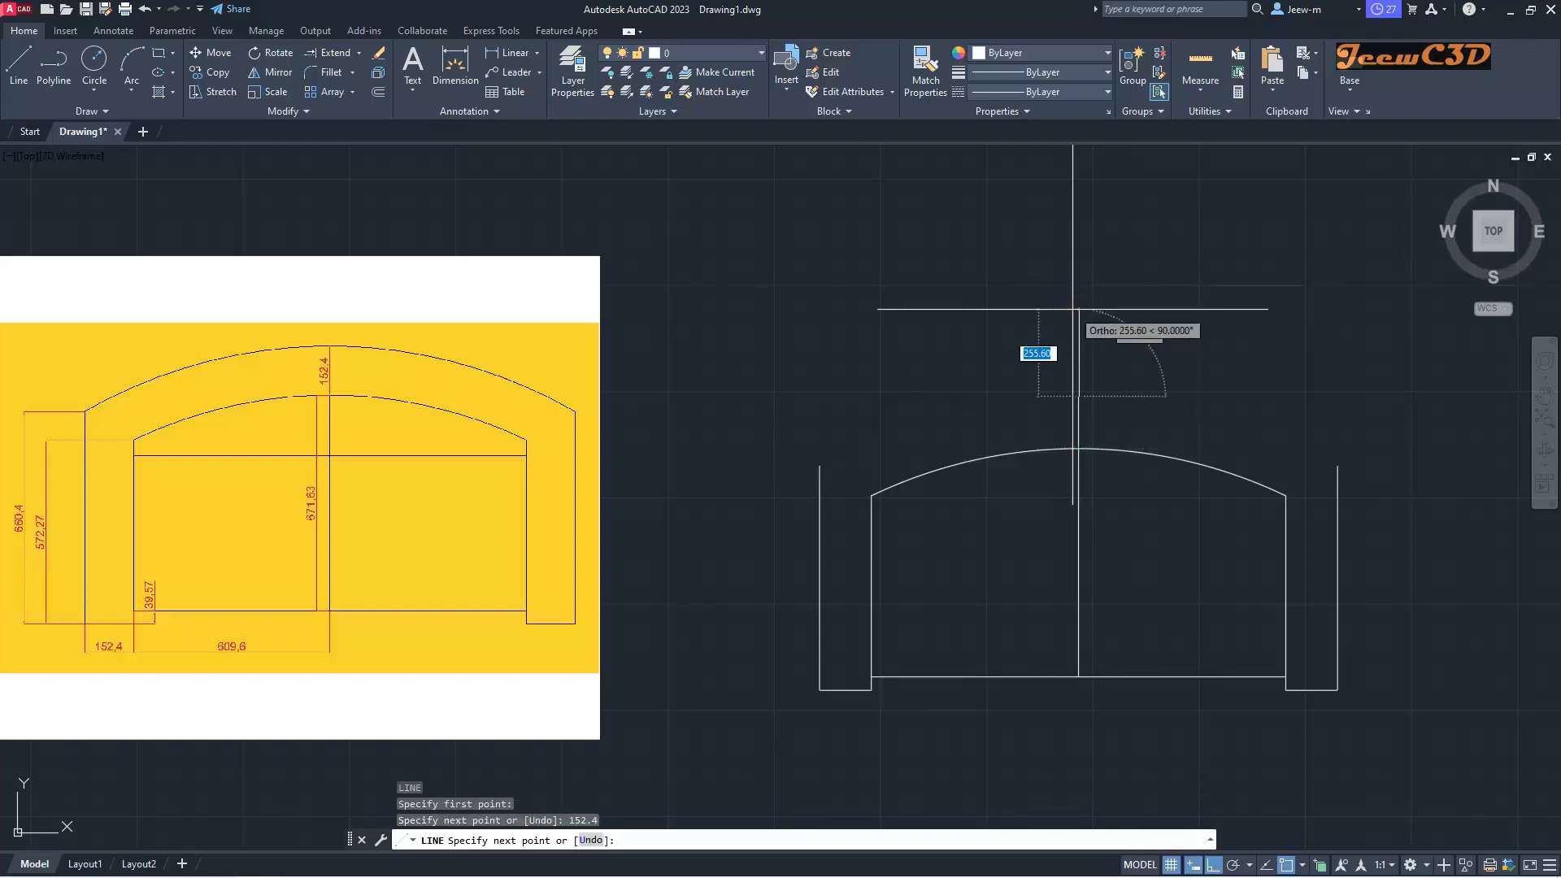
key("Return")
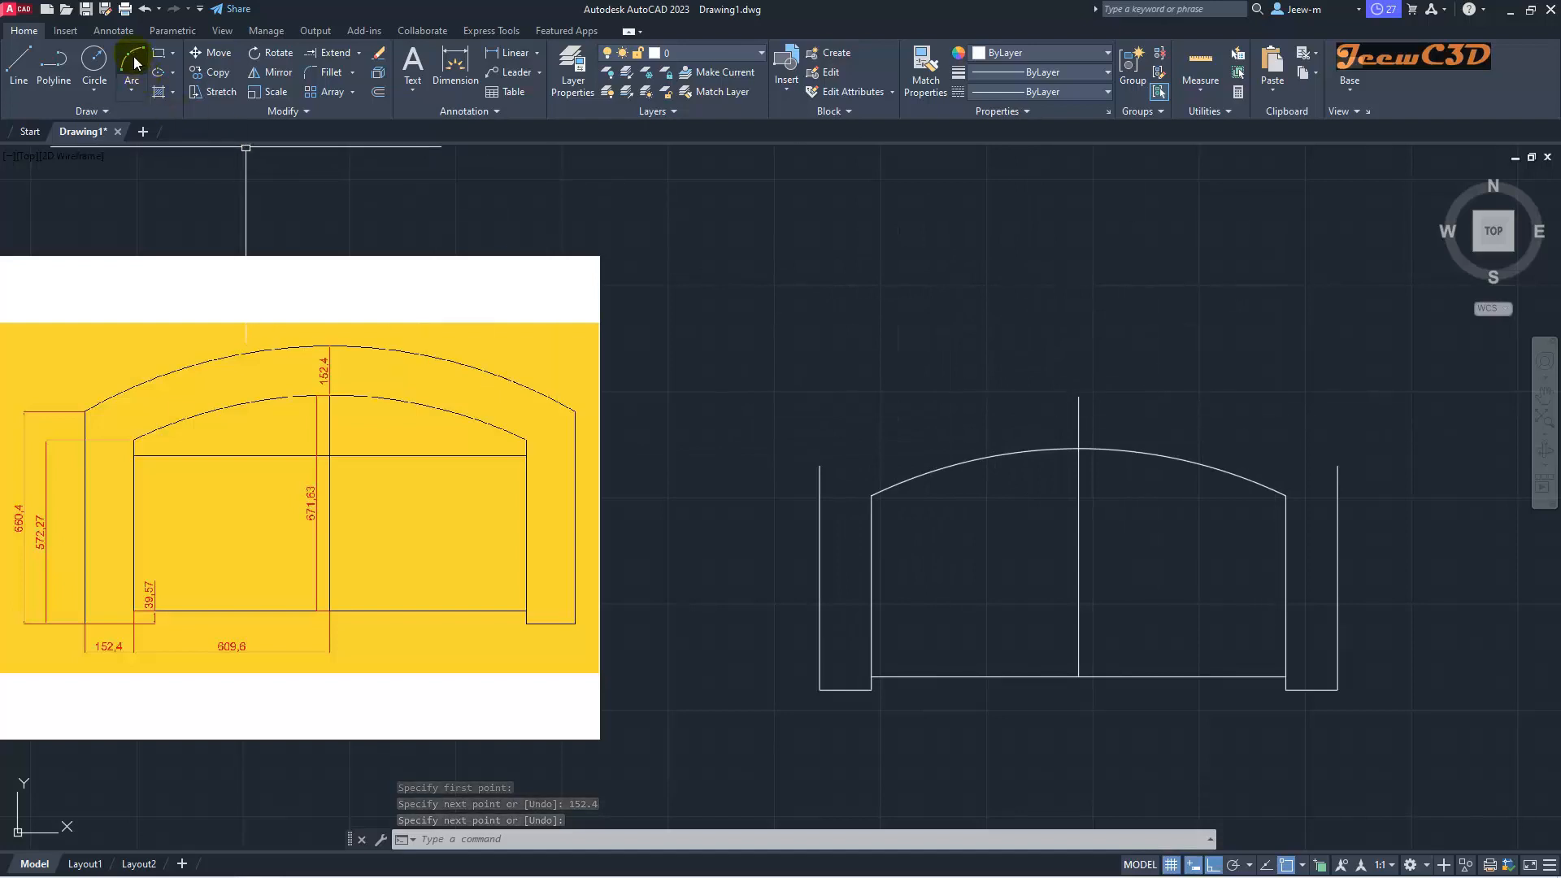
Step: Draw the outer arch as a three-point arc between the outer sides' tops through the helper line's upper end, and delete the helper line
left_click(128, 88)
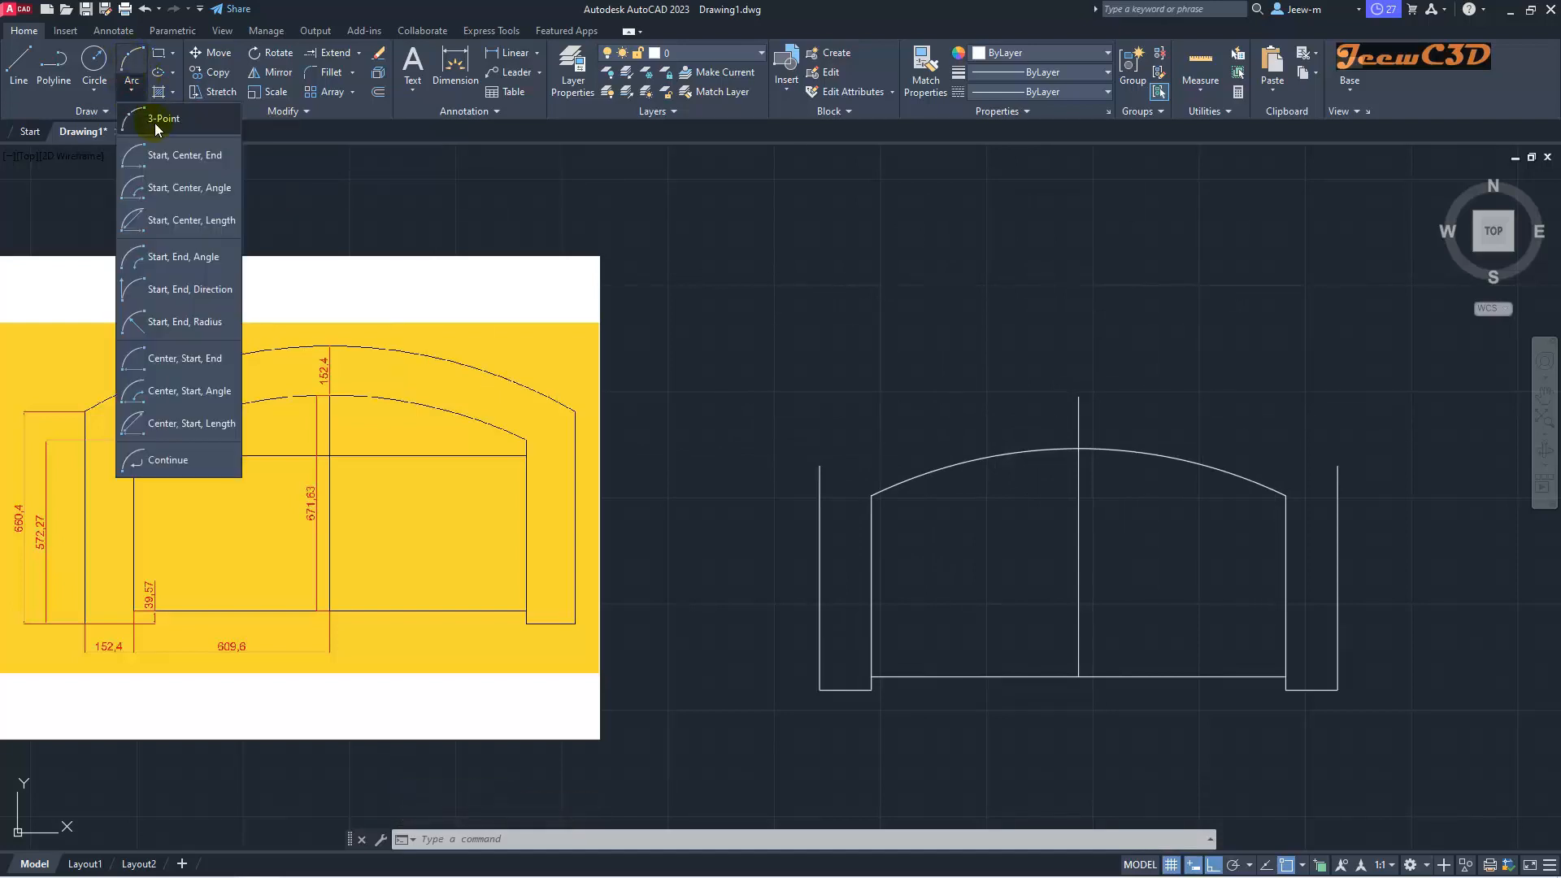
left_click(161, 117)
left_click(820, 466)
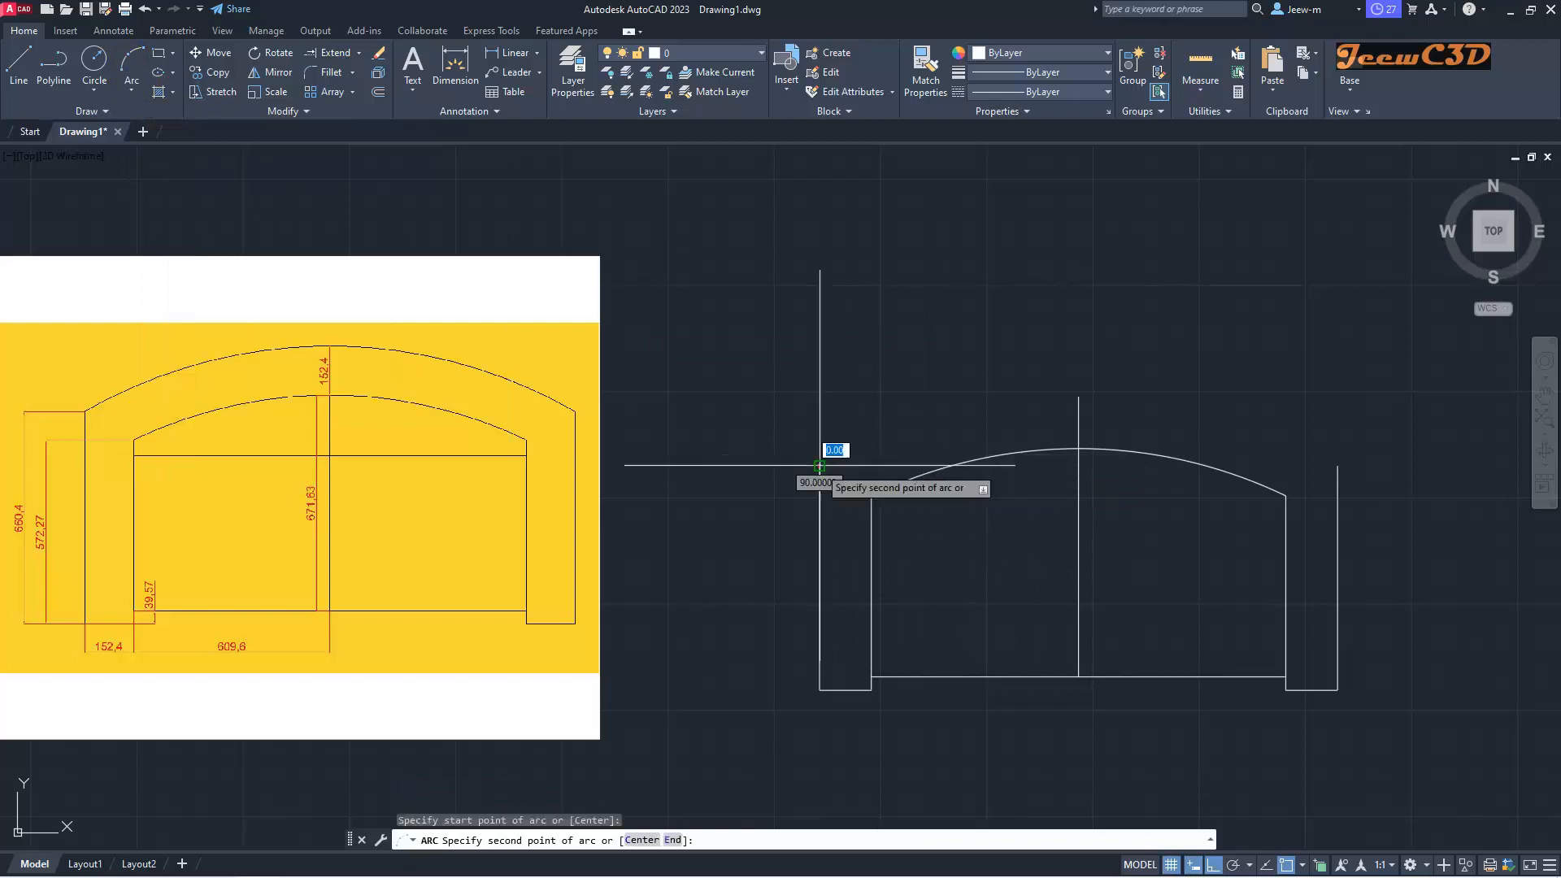
left_click(1080, 397)
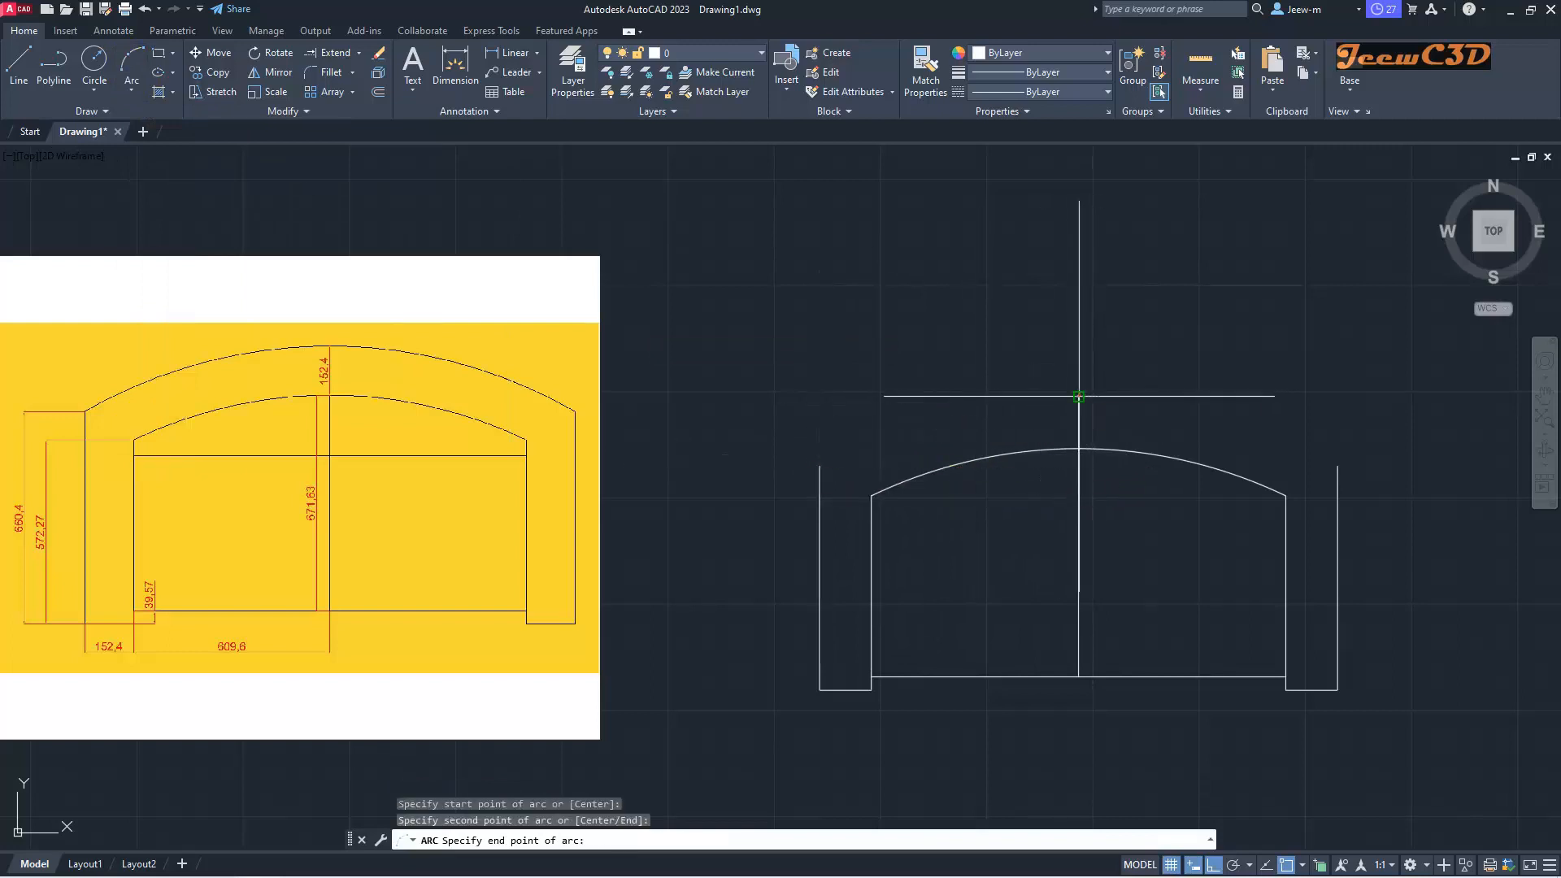
left_click(1337, 465)
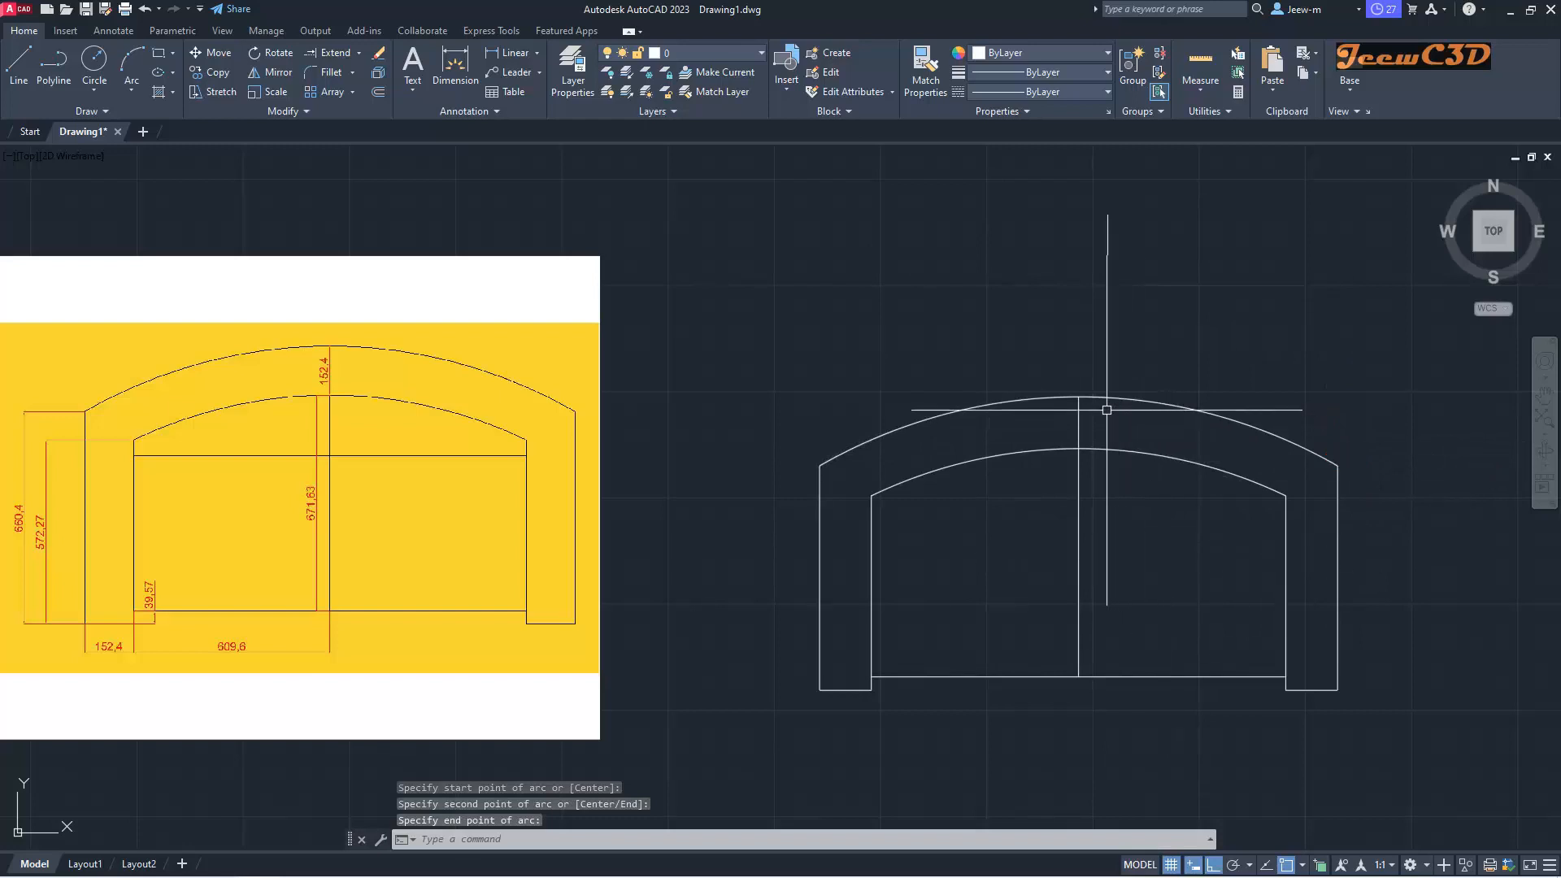
left_click(1080, 412)
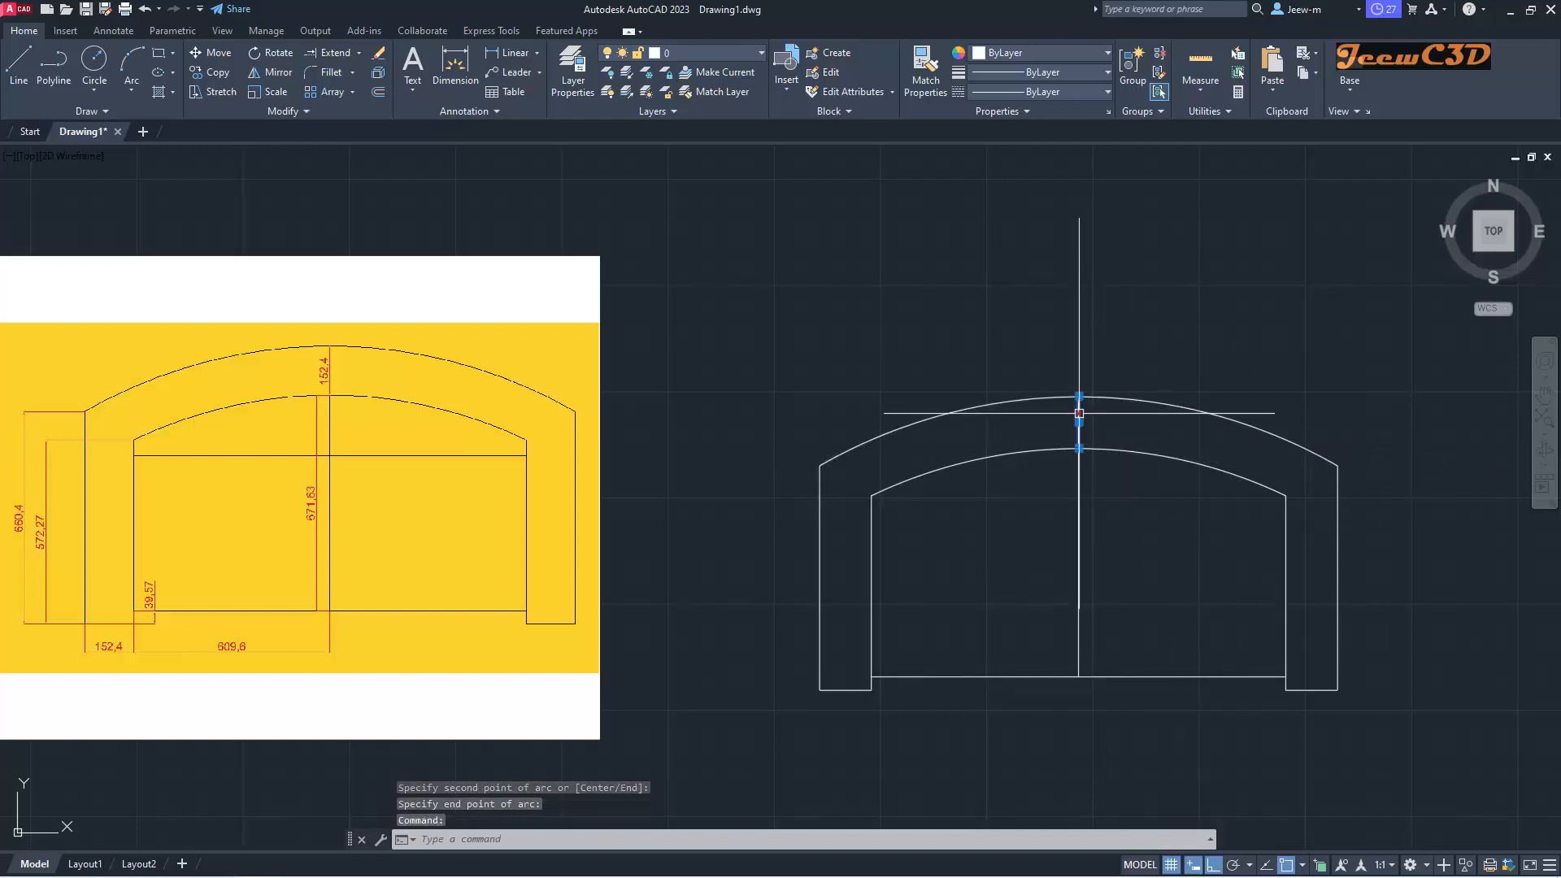
key("Delete")
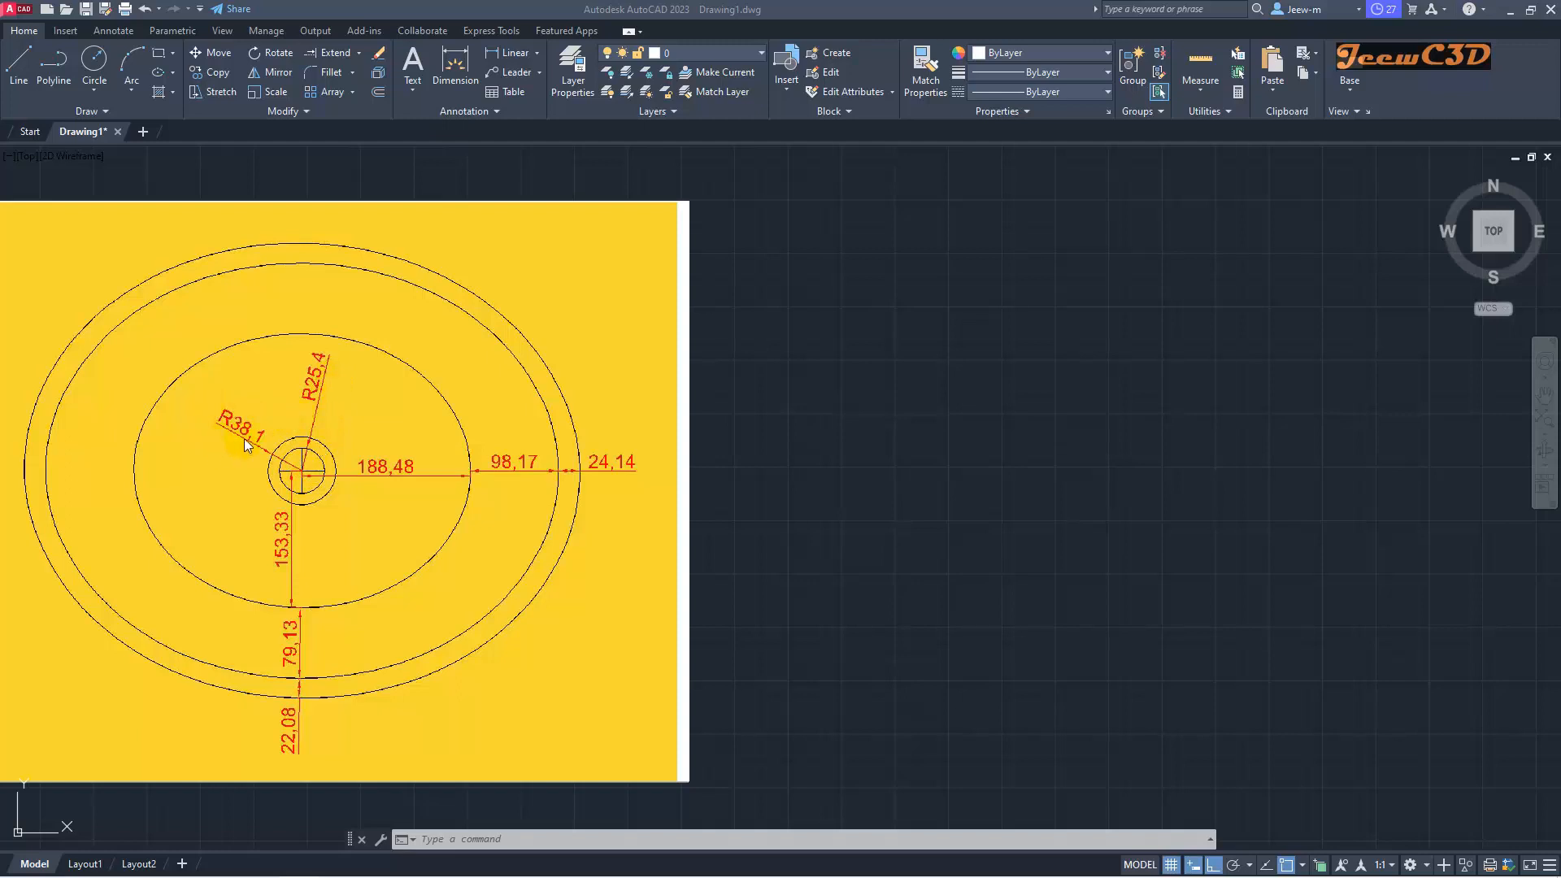
Step: Draw a circle of radius 25.4 in the empty space beside the ellipse reference image
left_click(96, 62)
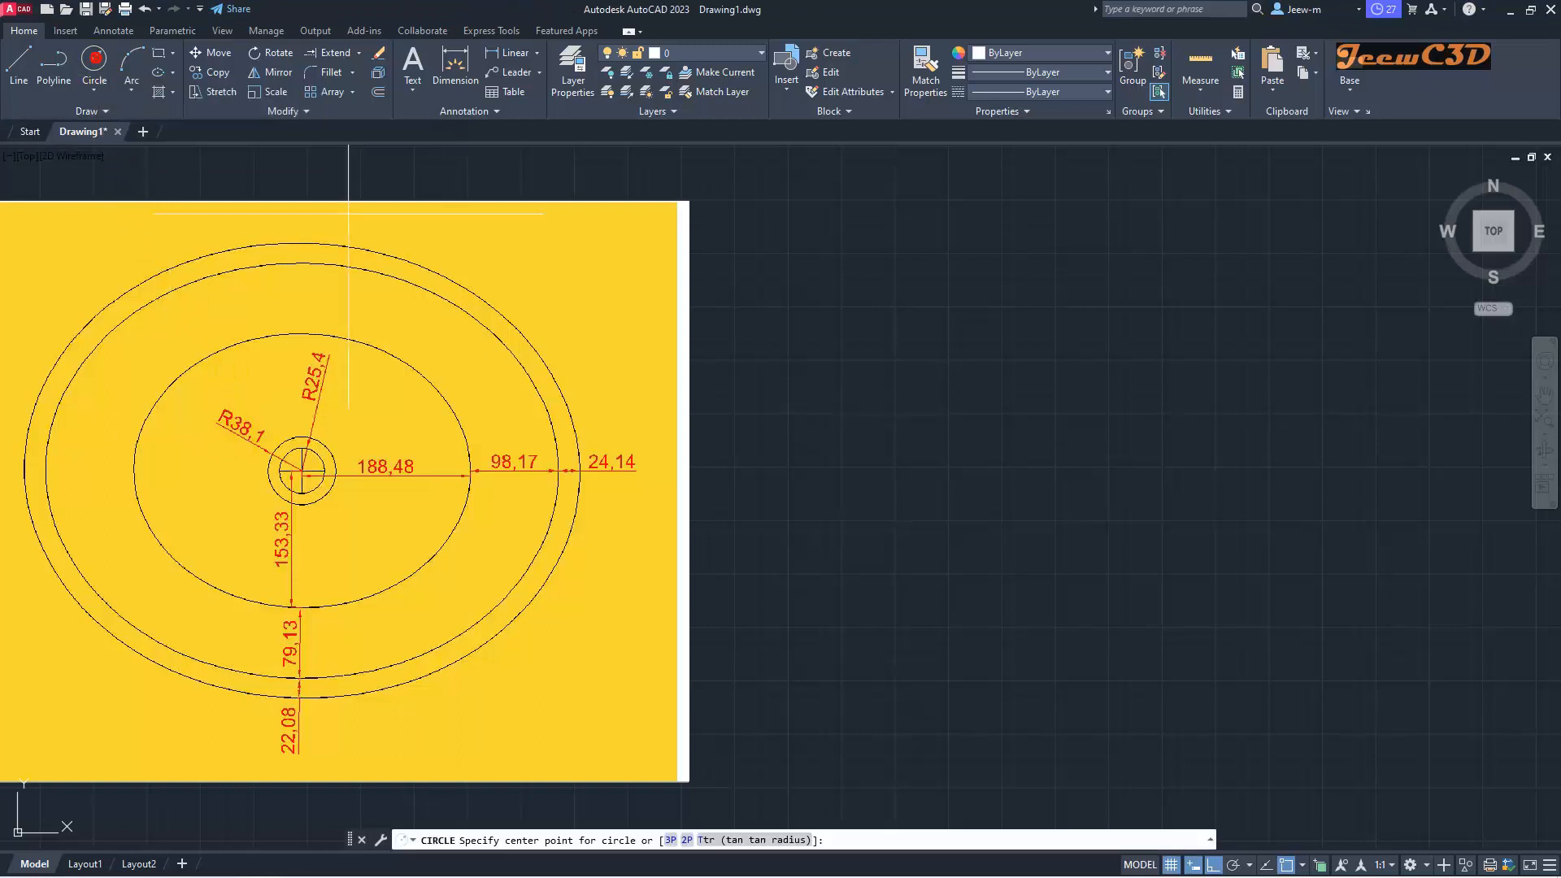
left_click(1083, 465)
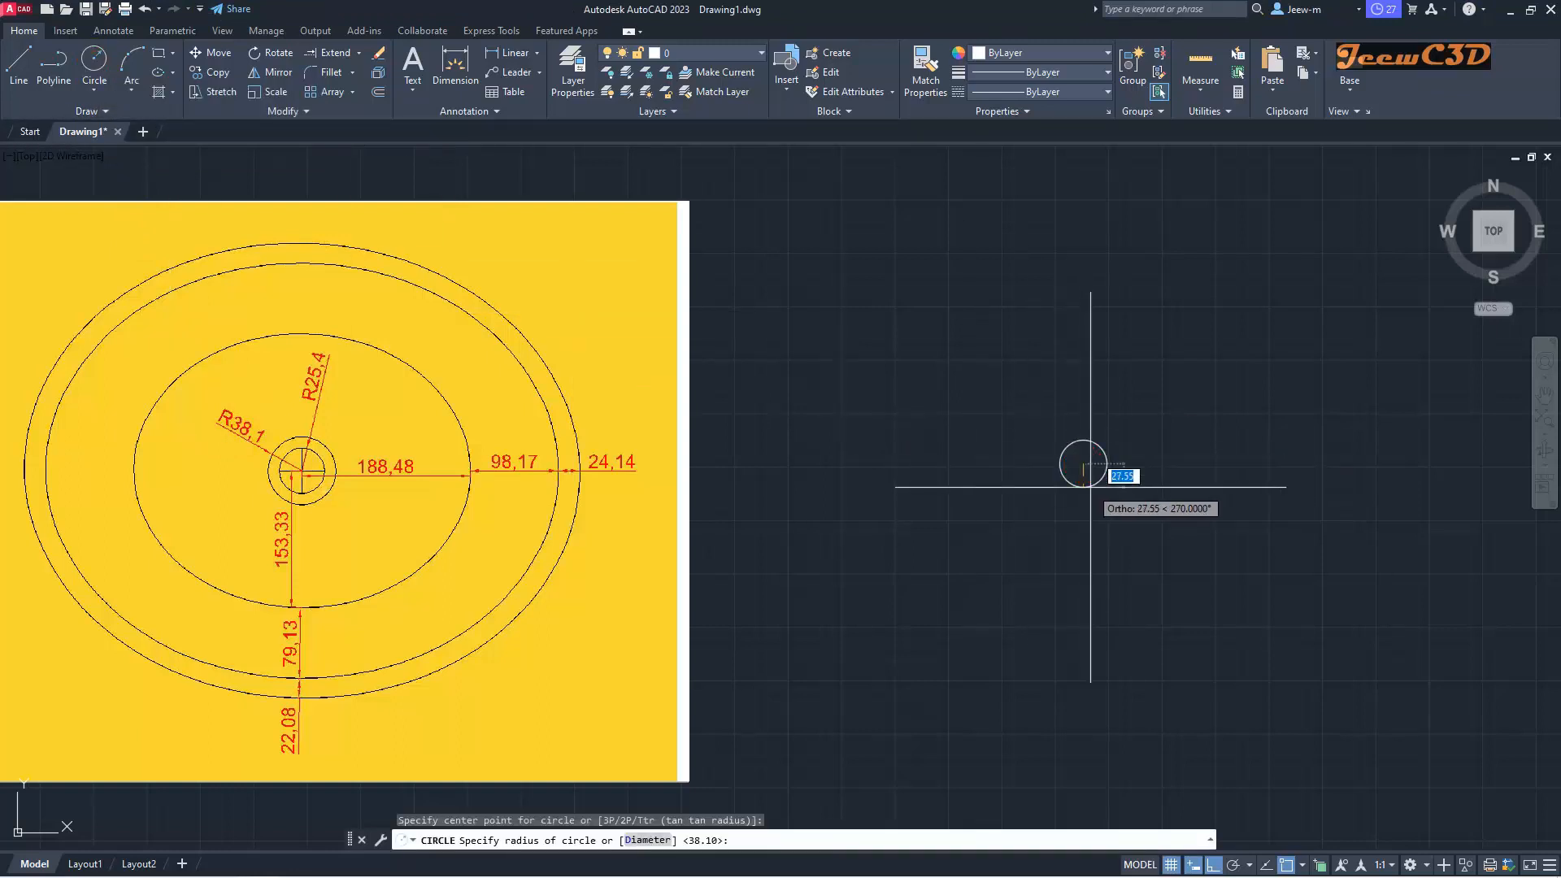
type("25.4")
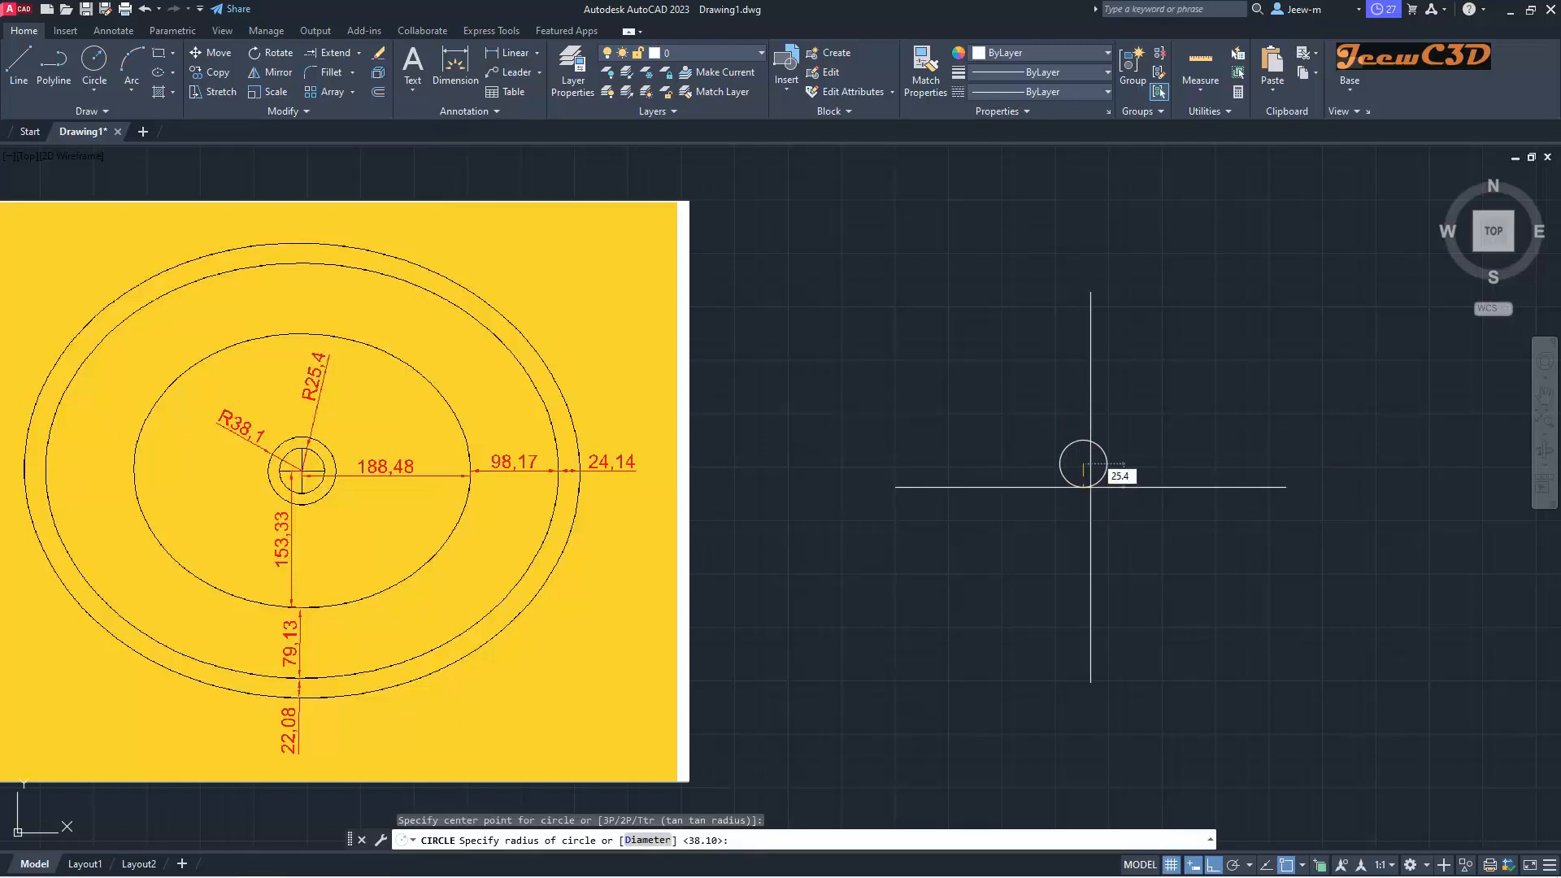
key("Return")
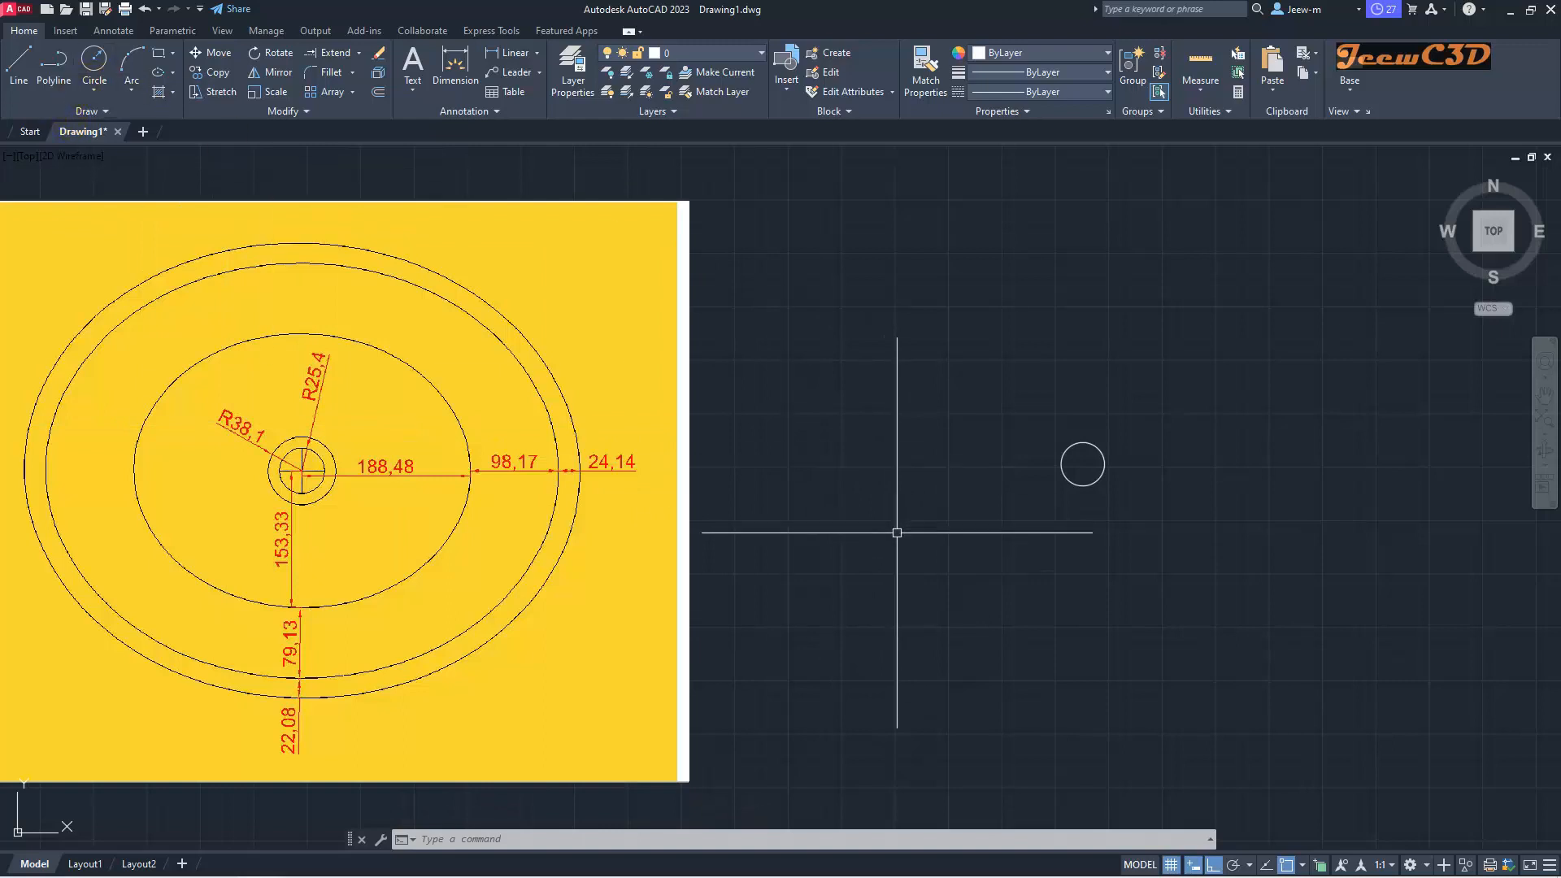
Step: Draw a second circle of radius 38.1 concentric with the first, after viewing the active object snap modes
left_click(94, 63)
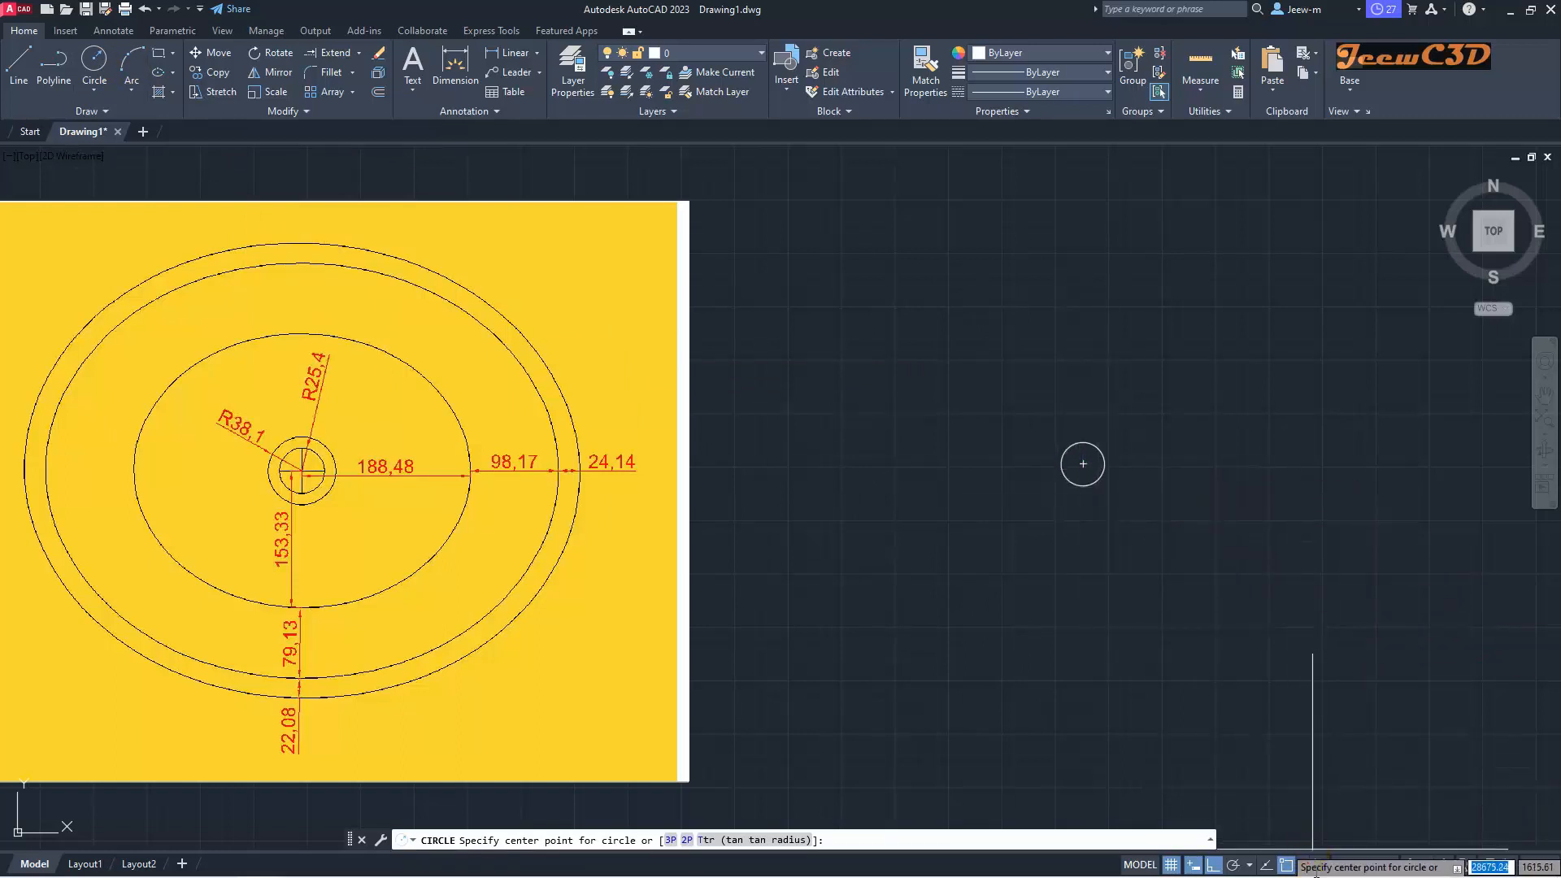
left_click(1304, 865)
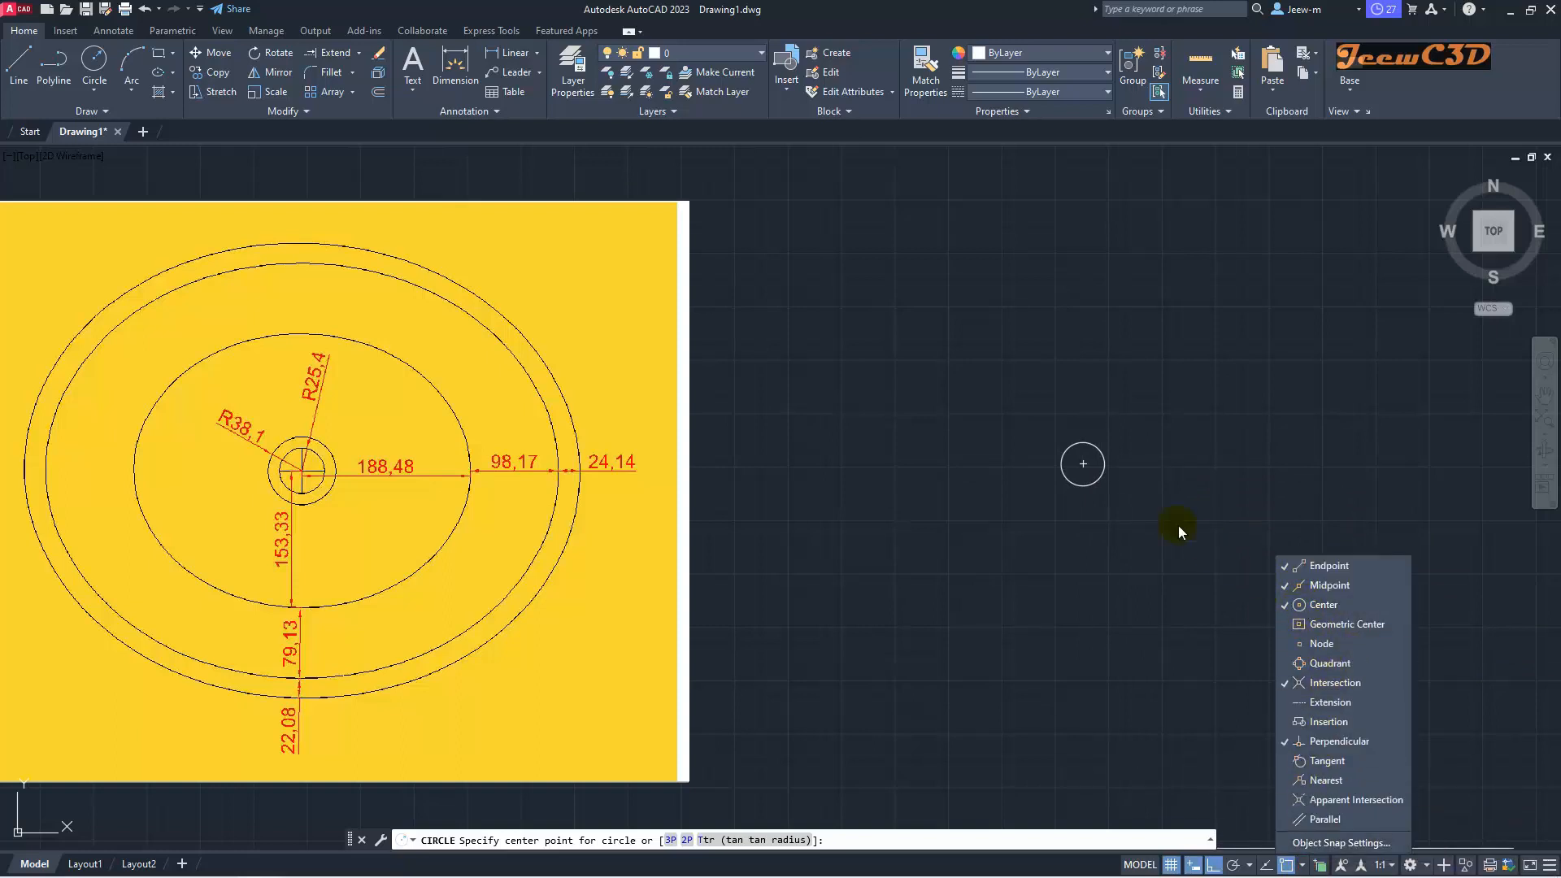
left_click(1084, 465)
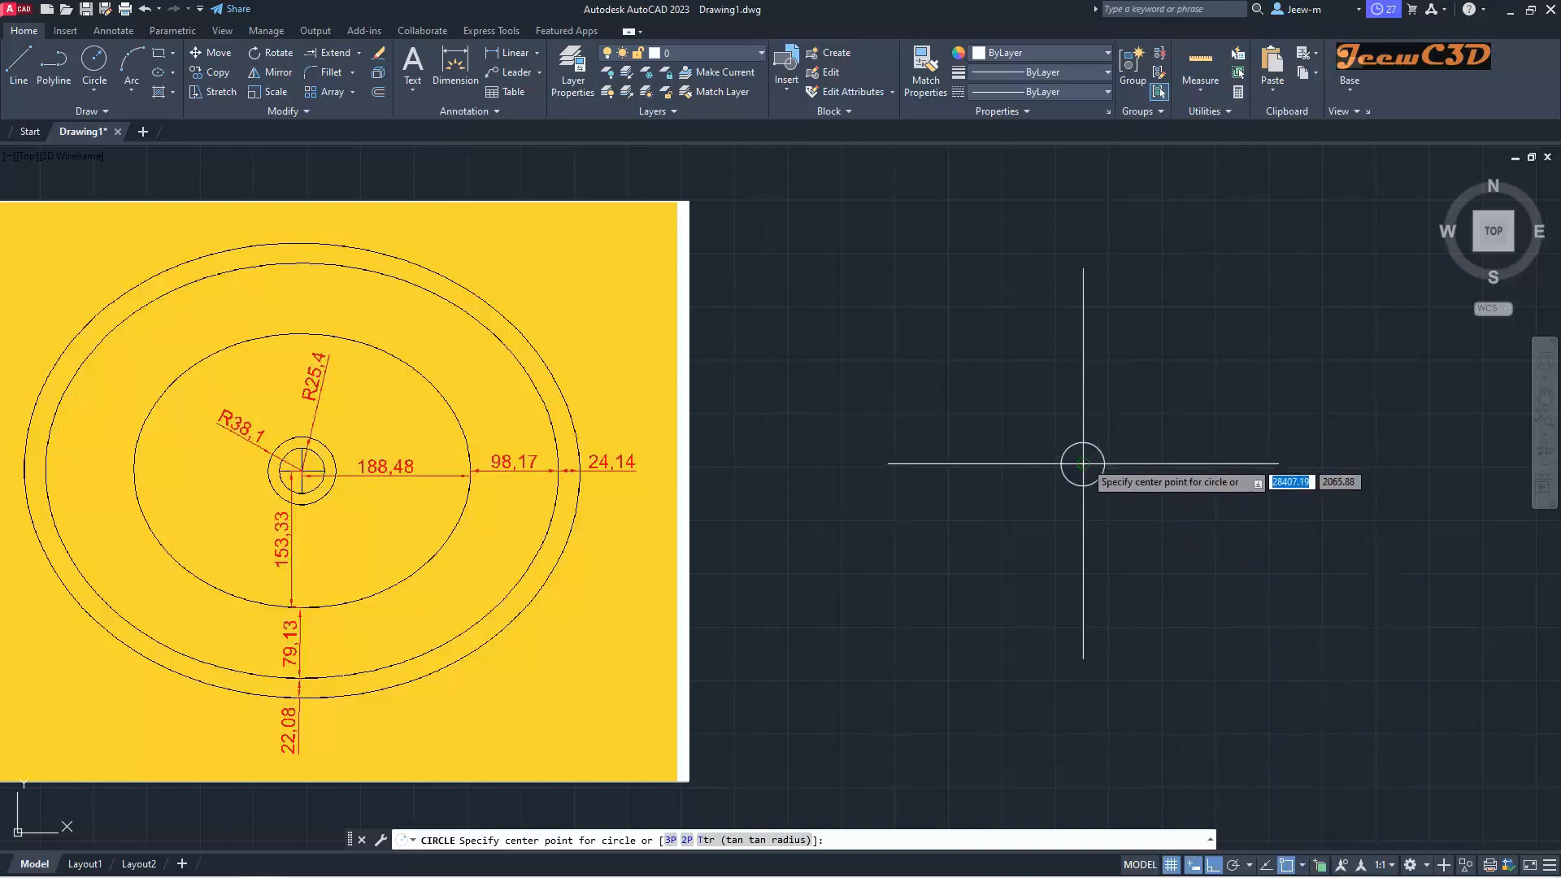
left_click(1083, 463)
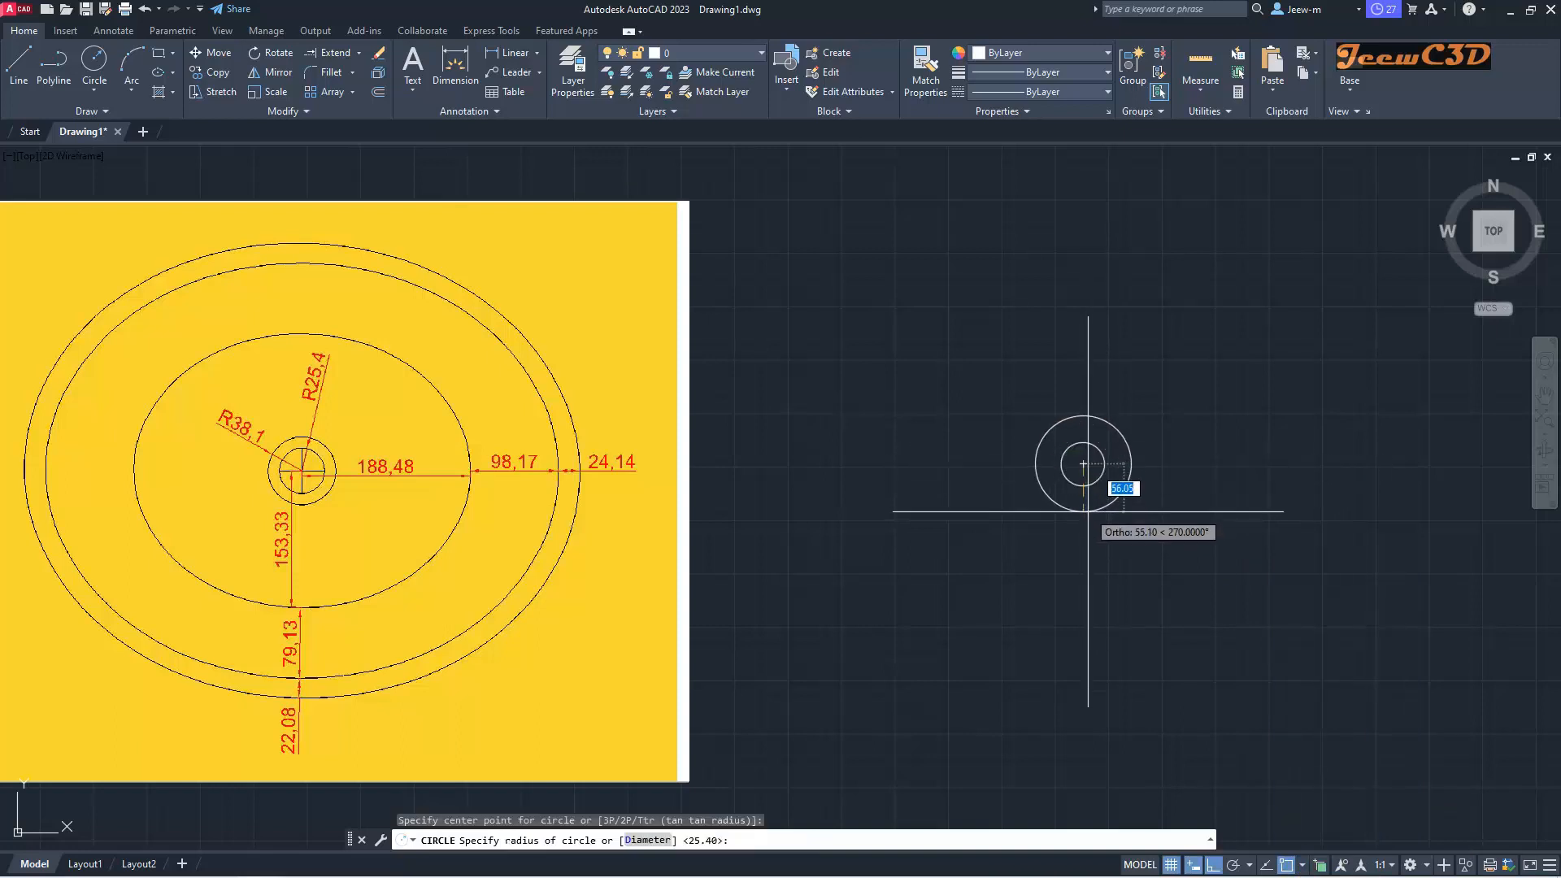
type("38.1")
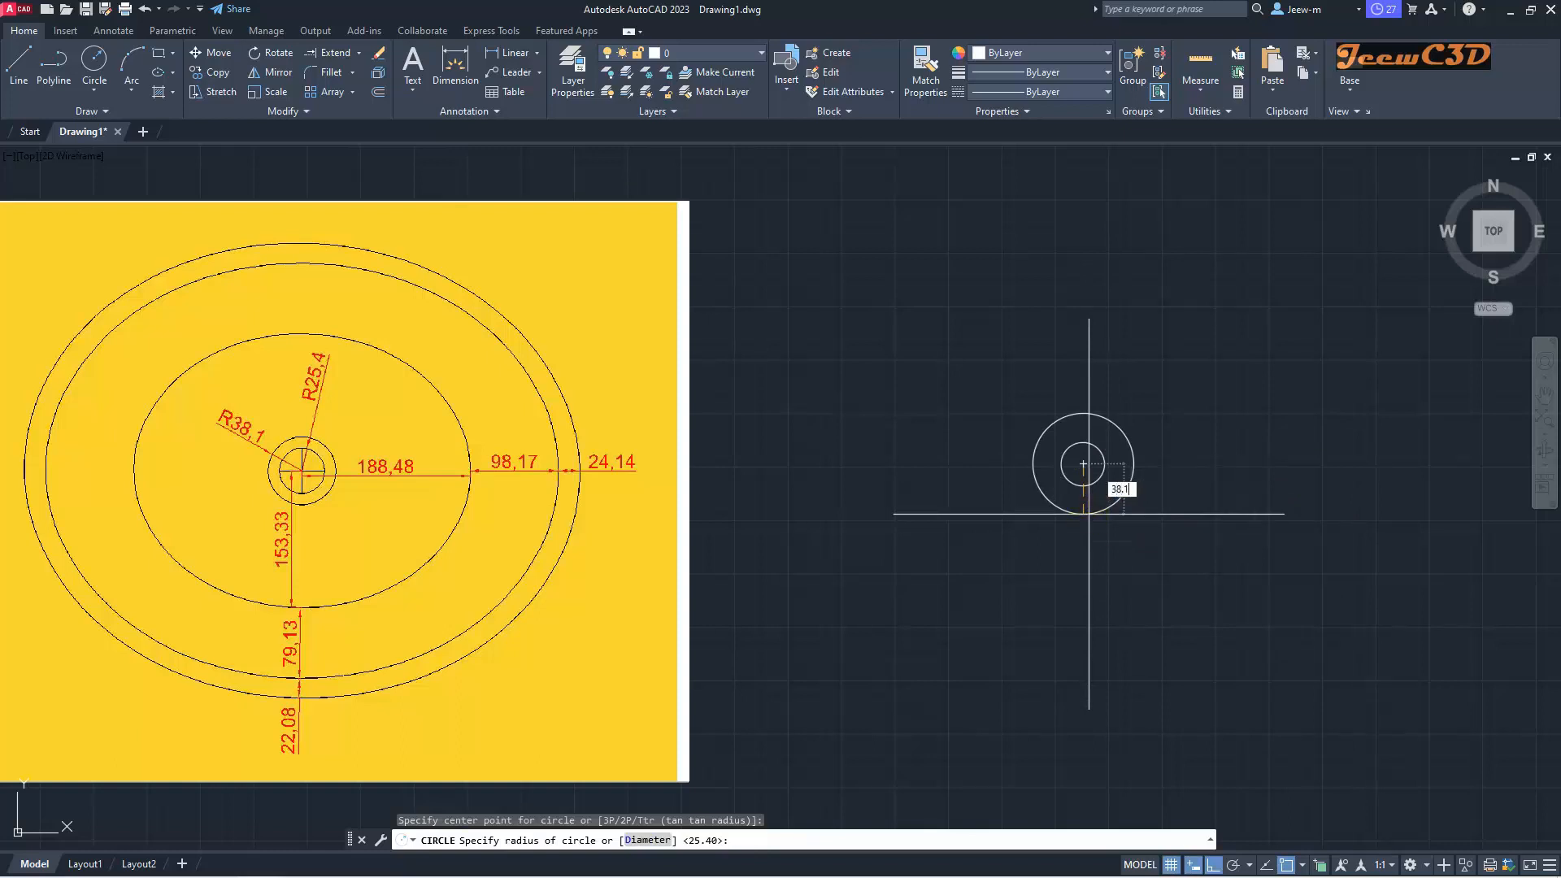
key("Return")
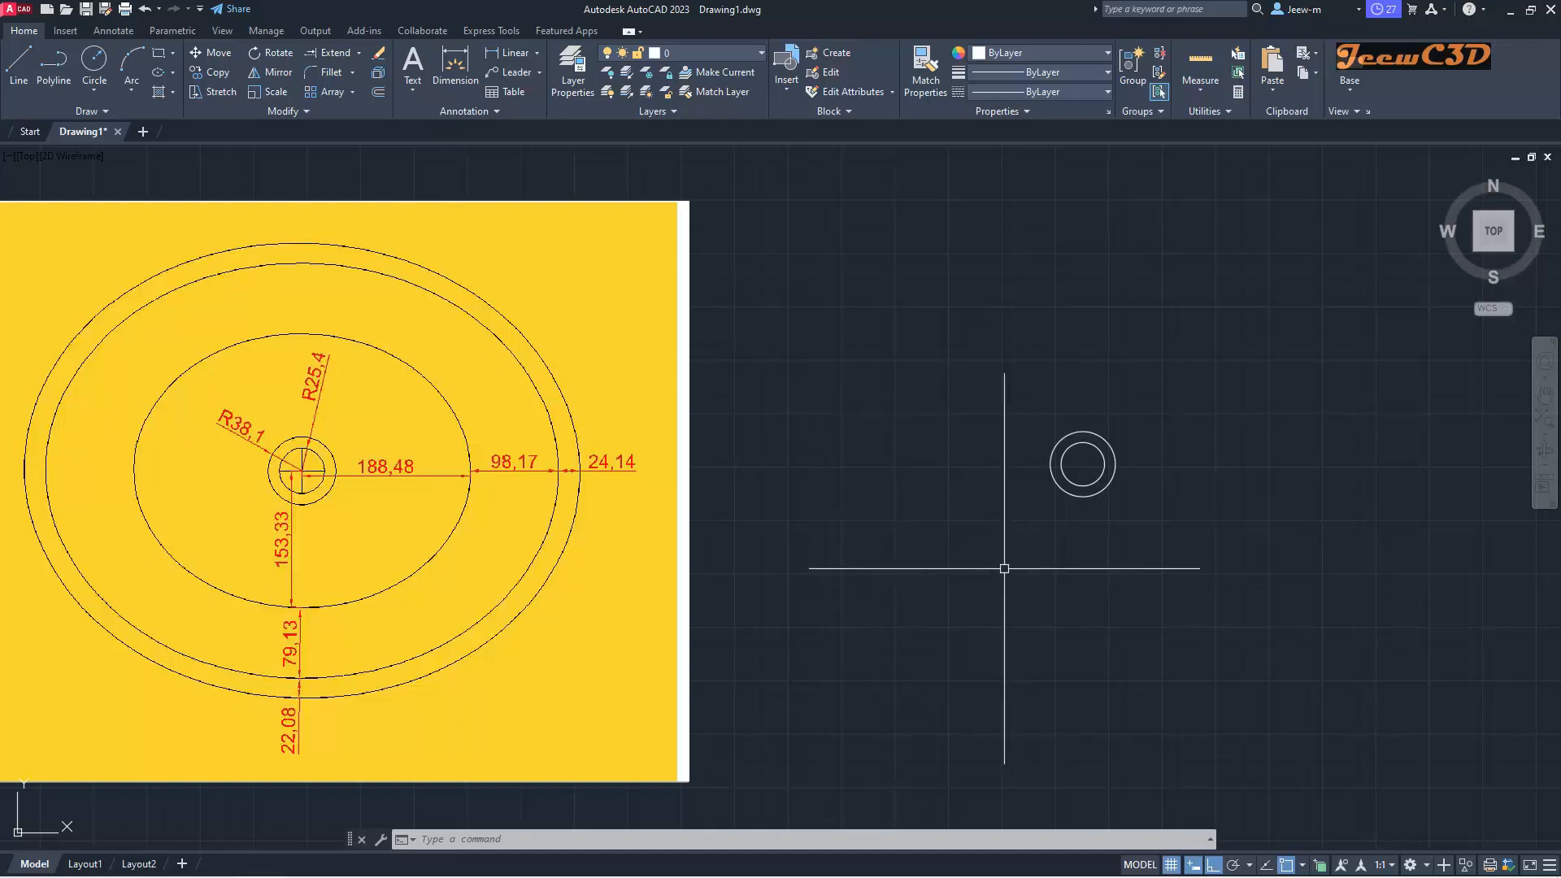
Step: Draw a centre-based ellipse on the circles' common centre with semi-axes of 188.48 horizontally and 153.33 vertically
left_click(173, 72)
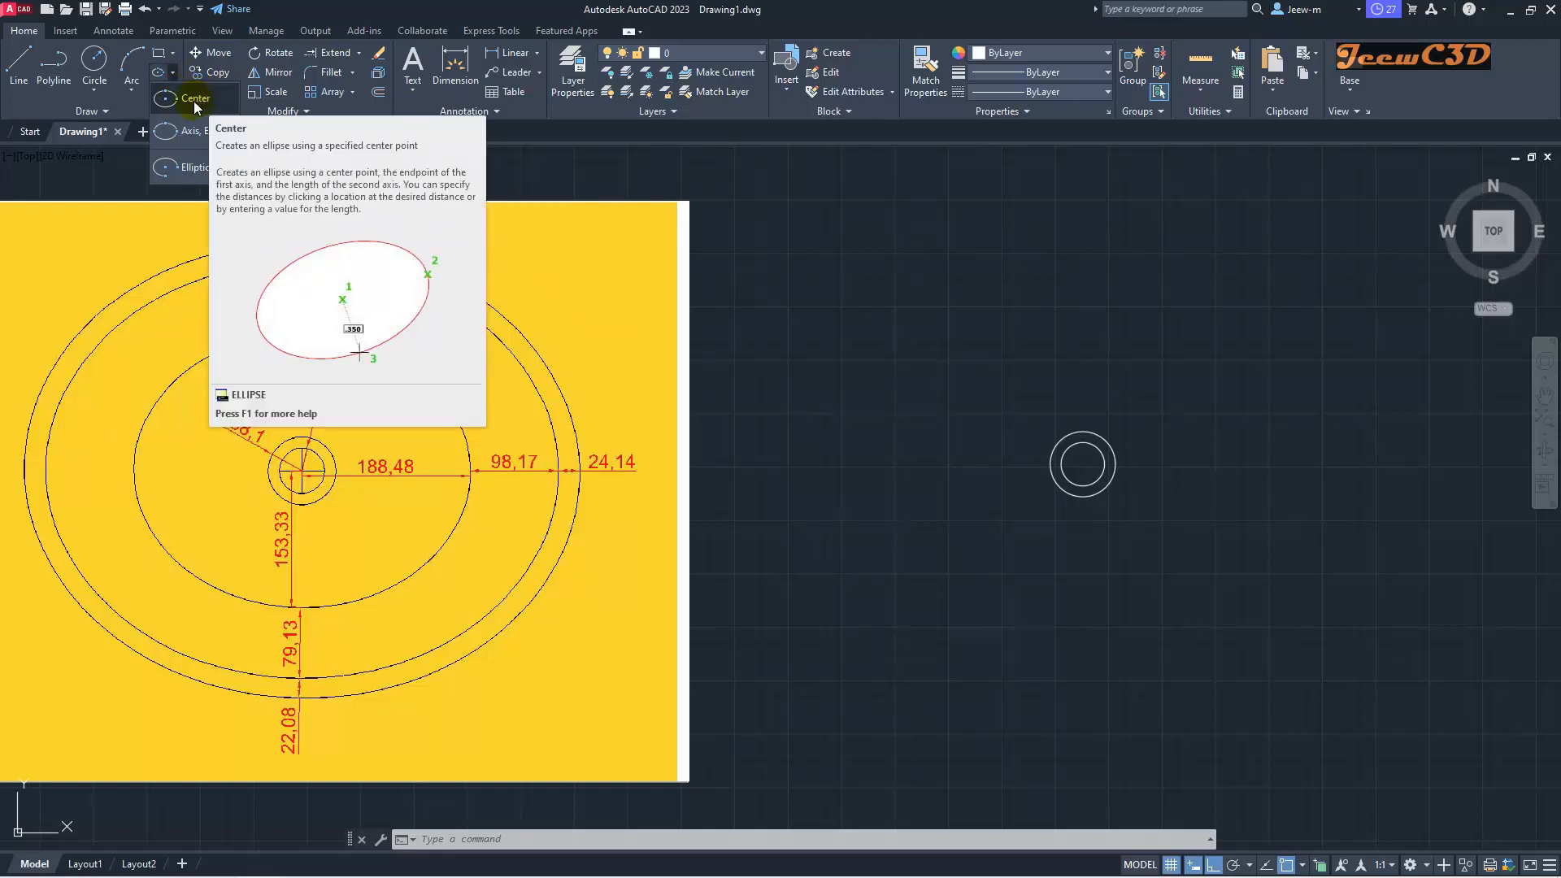
left_click(193, 98)
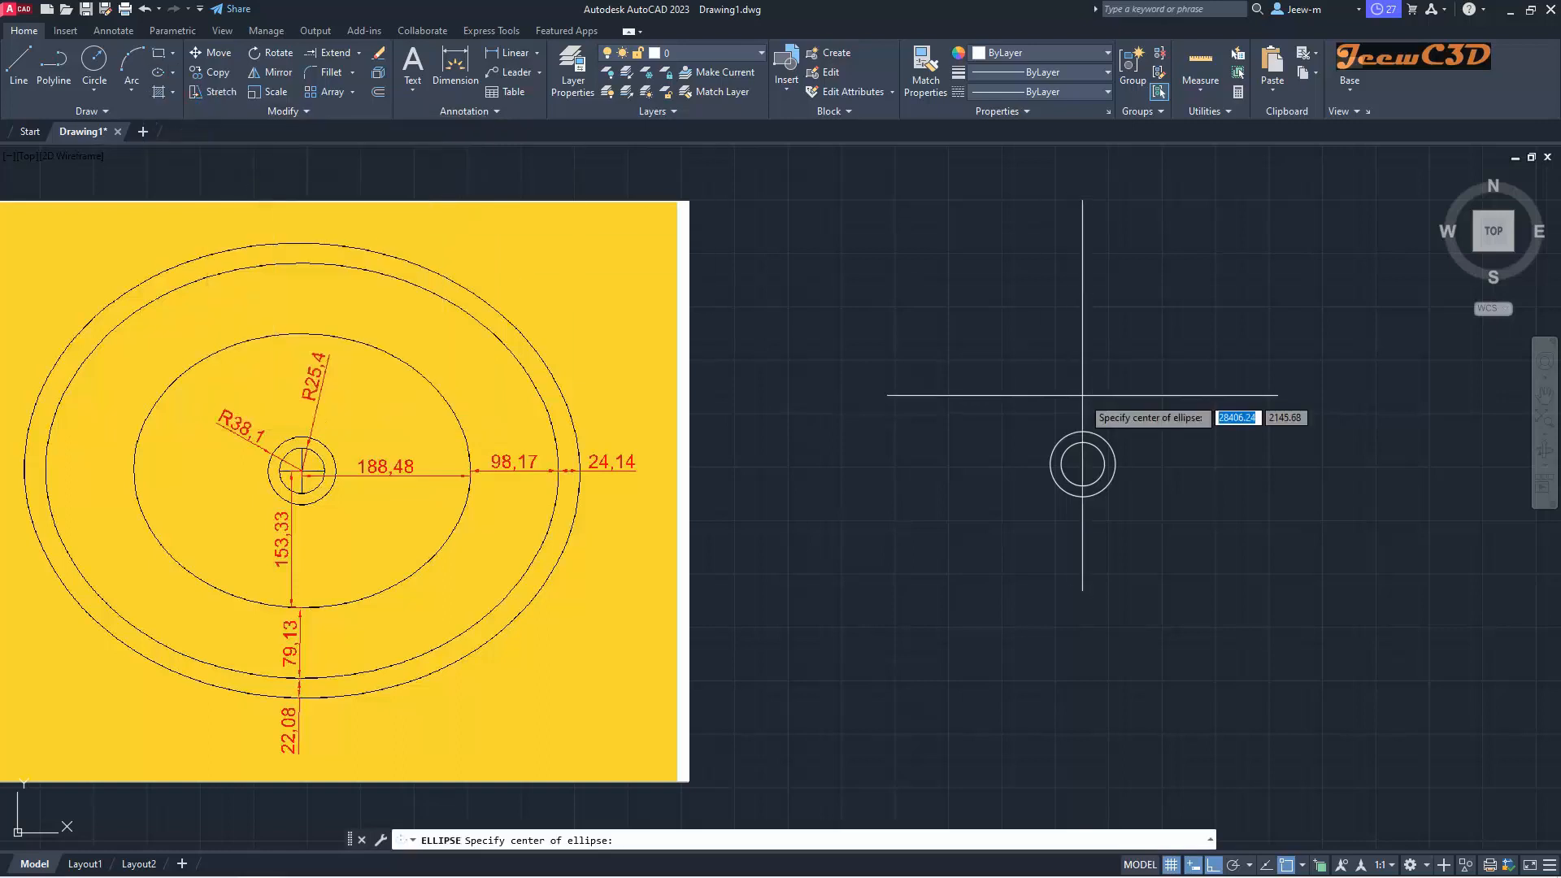
left_click(1082, 464)
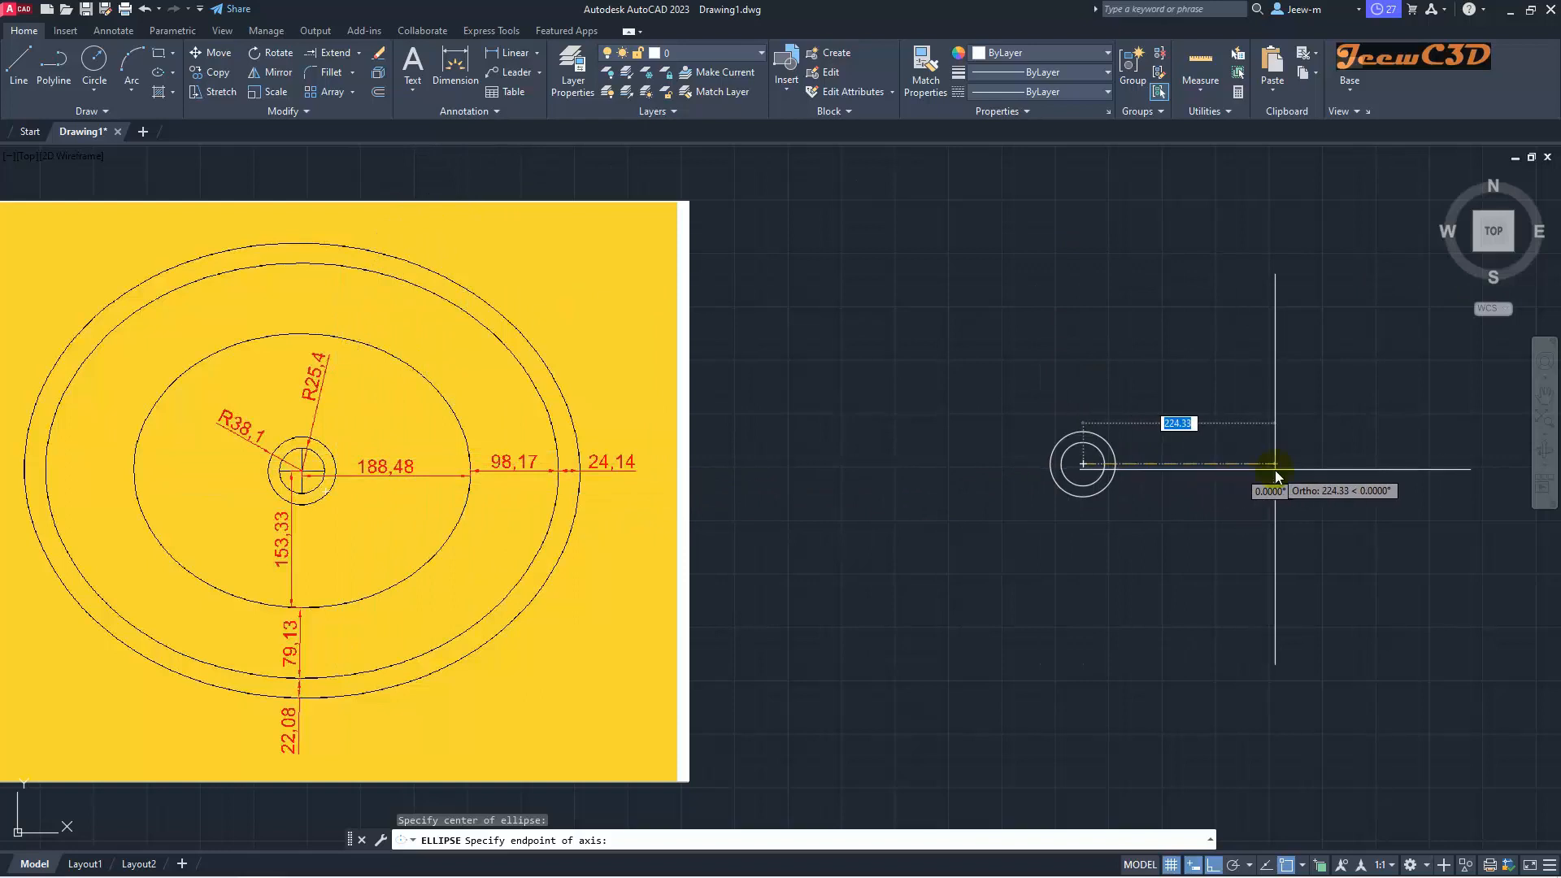
type("188.")
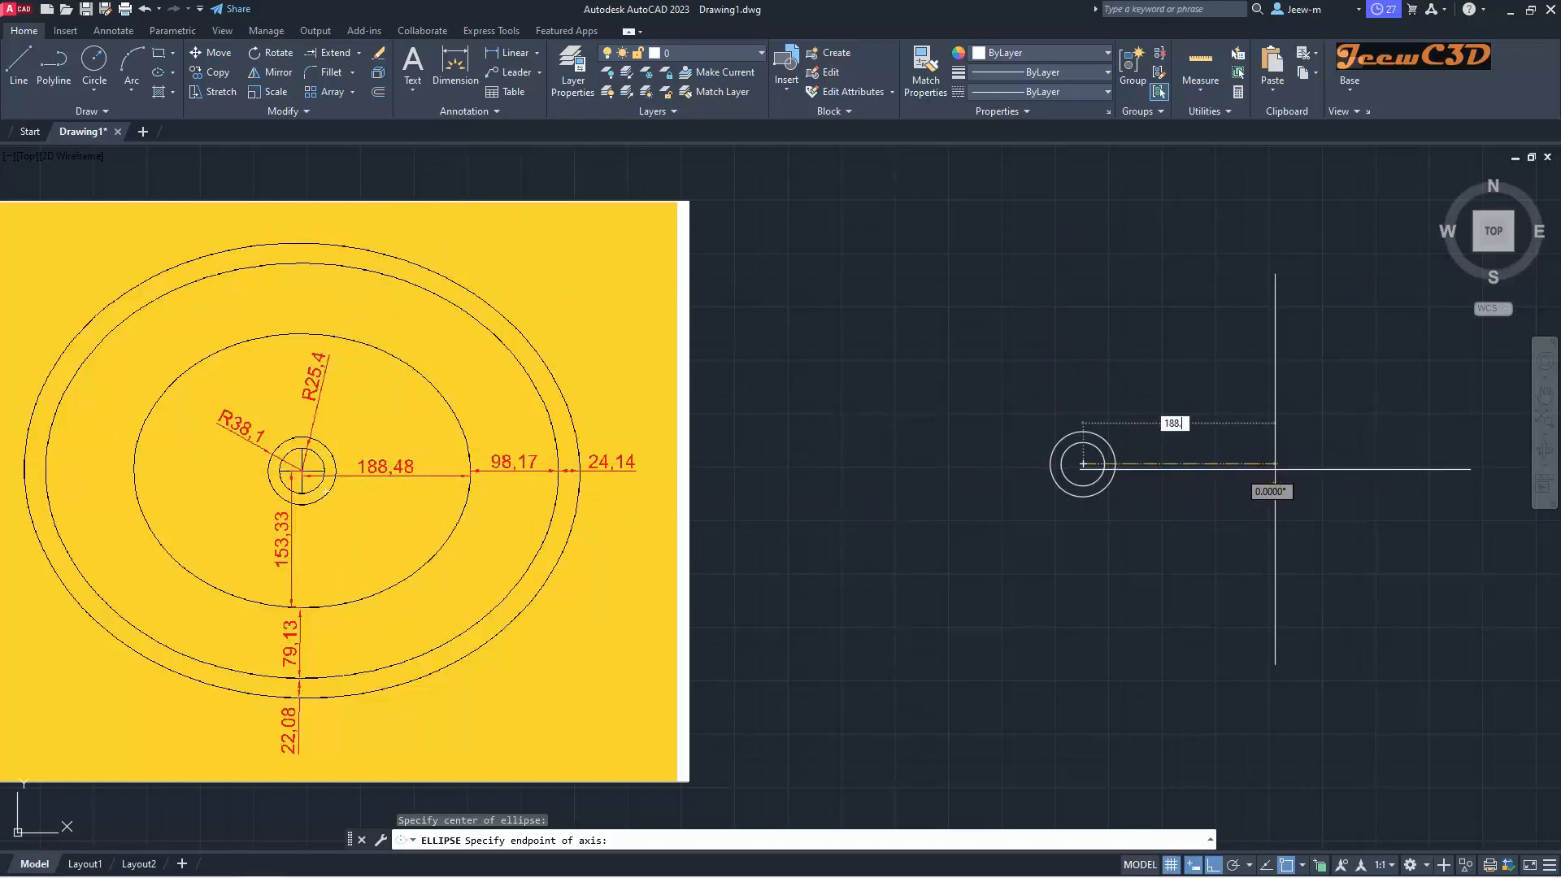
type("48")
key("Return")
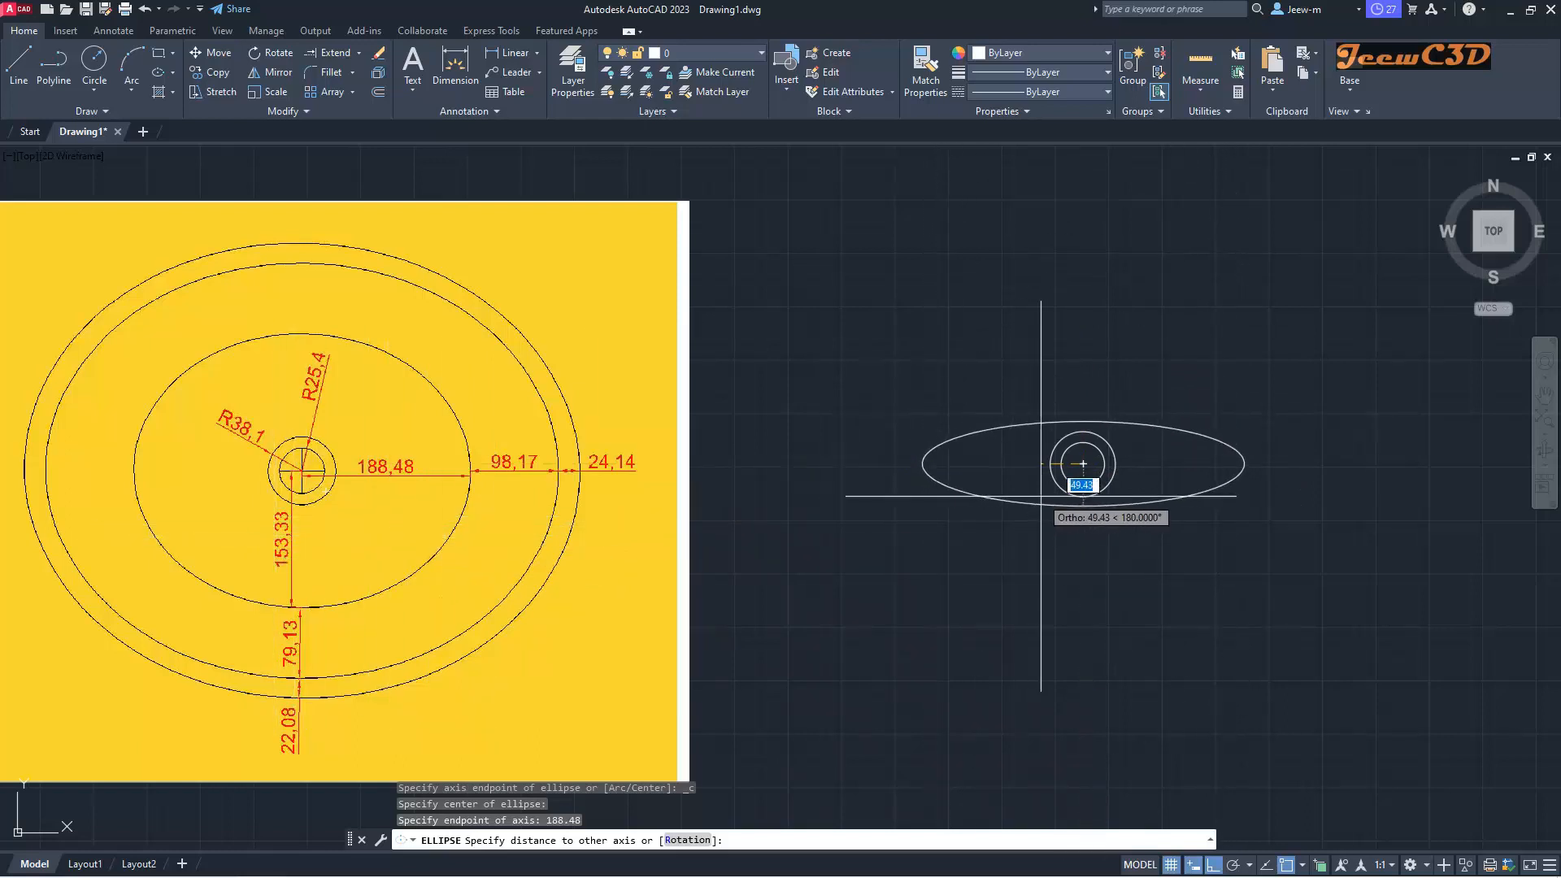
type("153.")
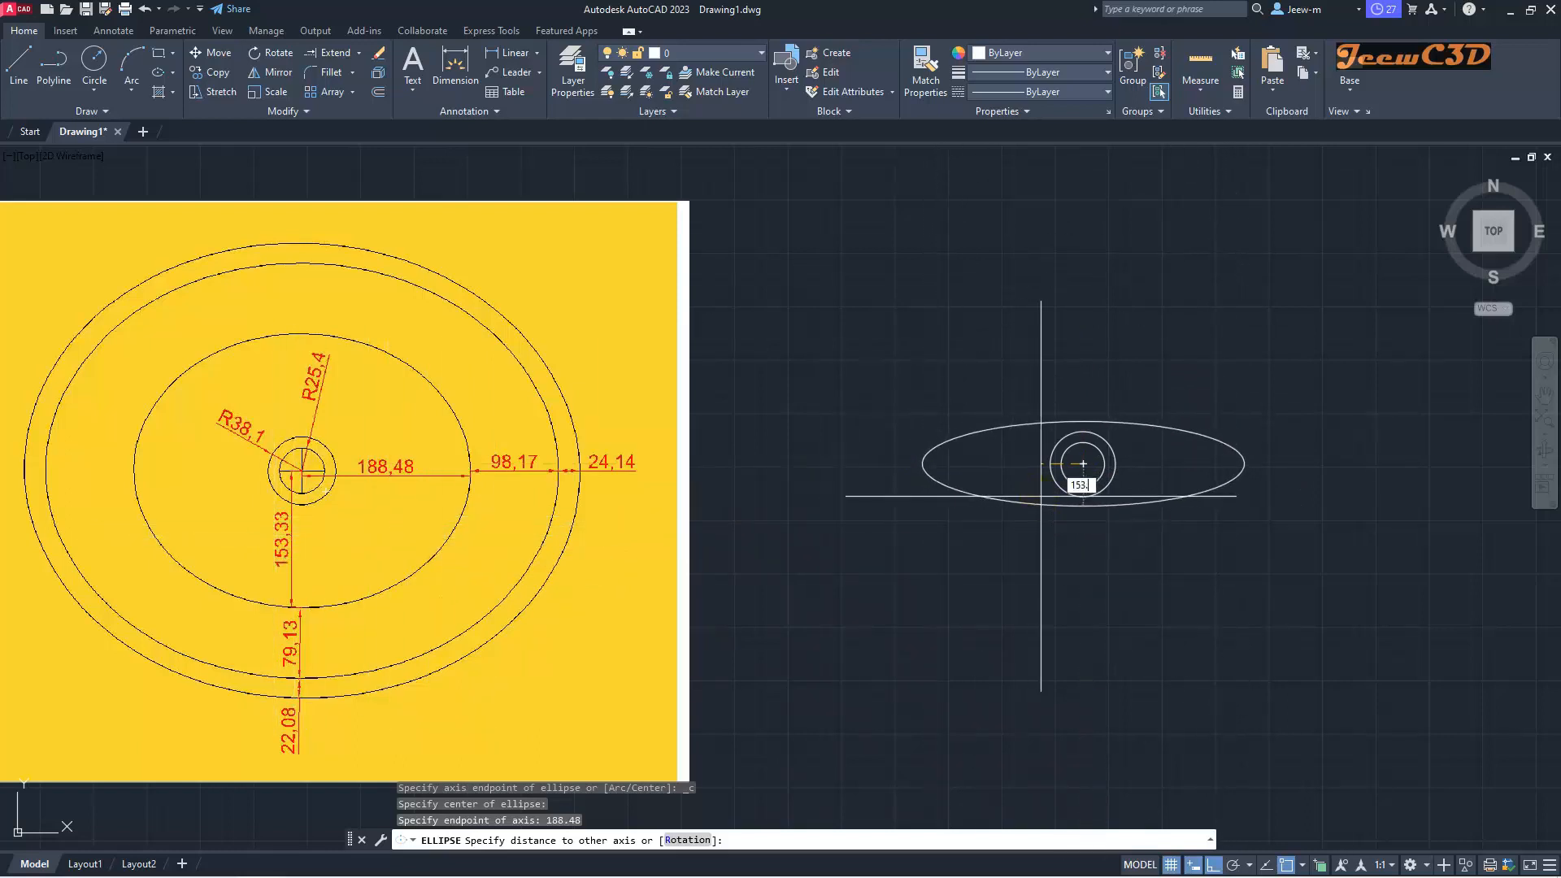
type("33")
key("Return")
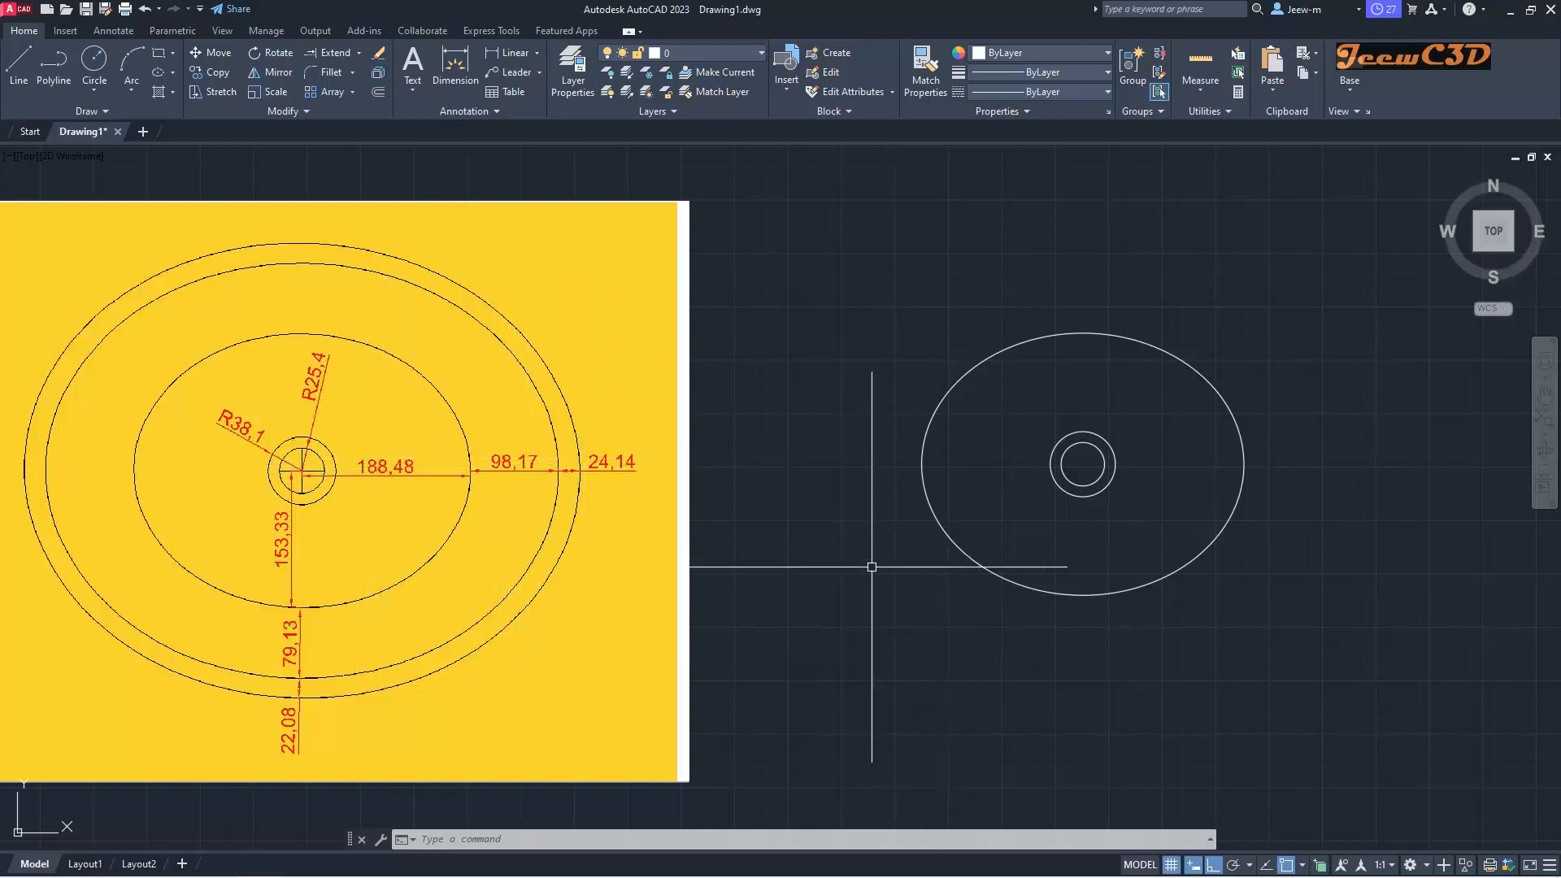
Step: Start a second ellipse at the common centre, computing its horizontal semi-axis with the in-command CAL calculator as 188.48+98.17
left_click(157, 74)
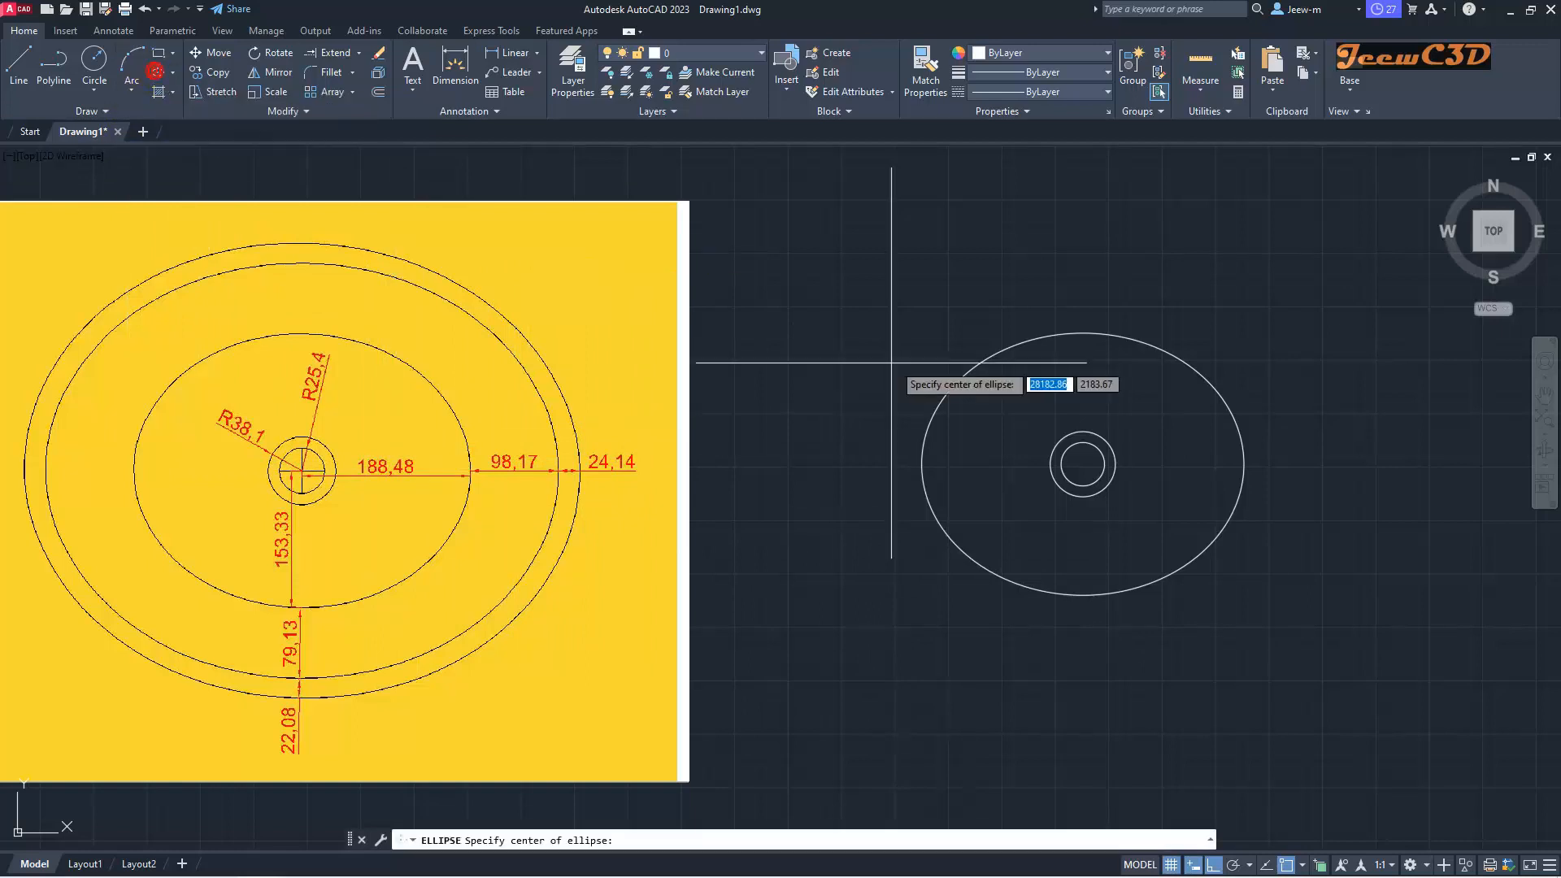
left_click(1082, 464)
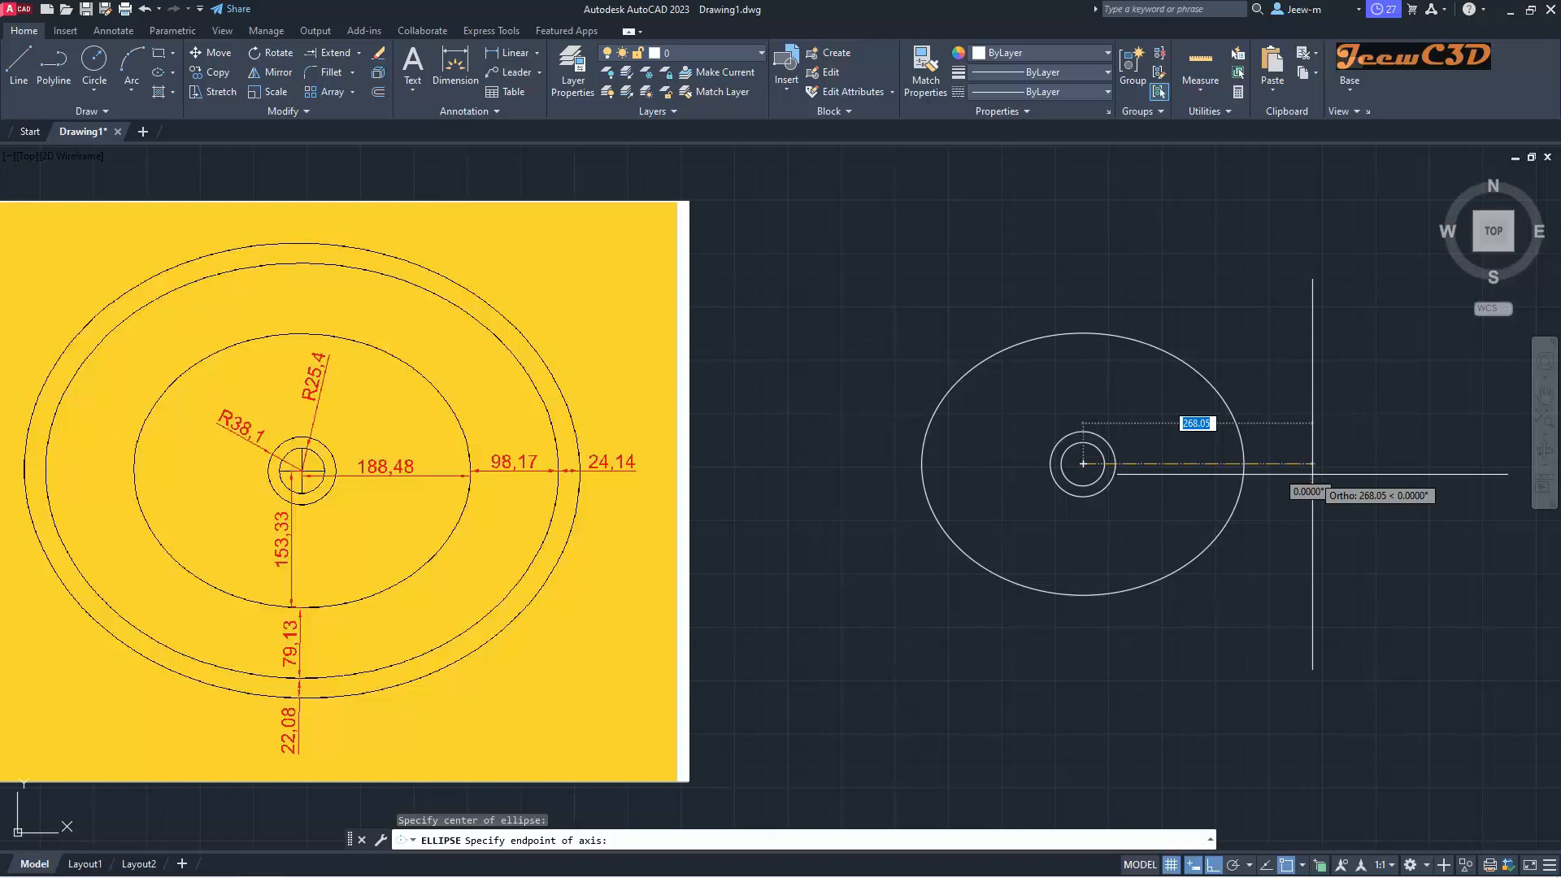
type("'")
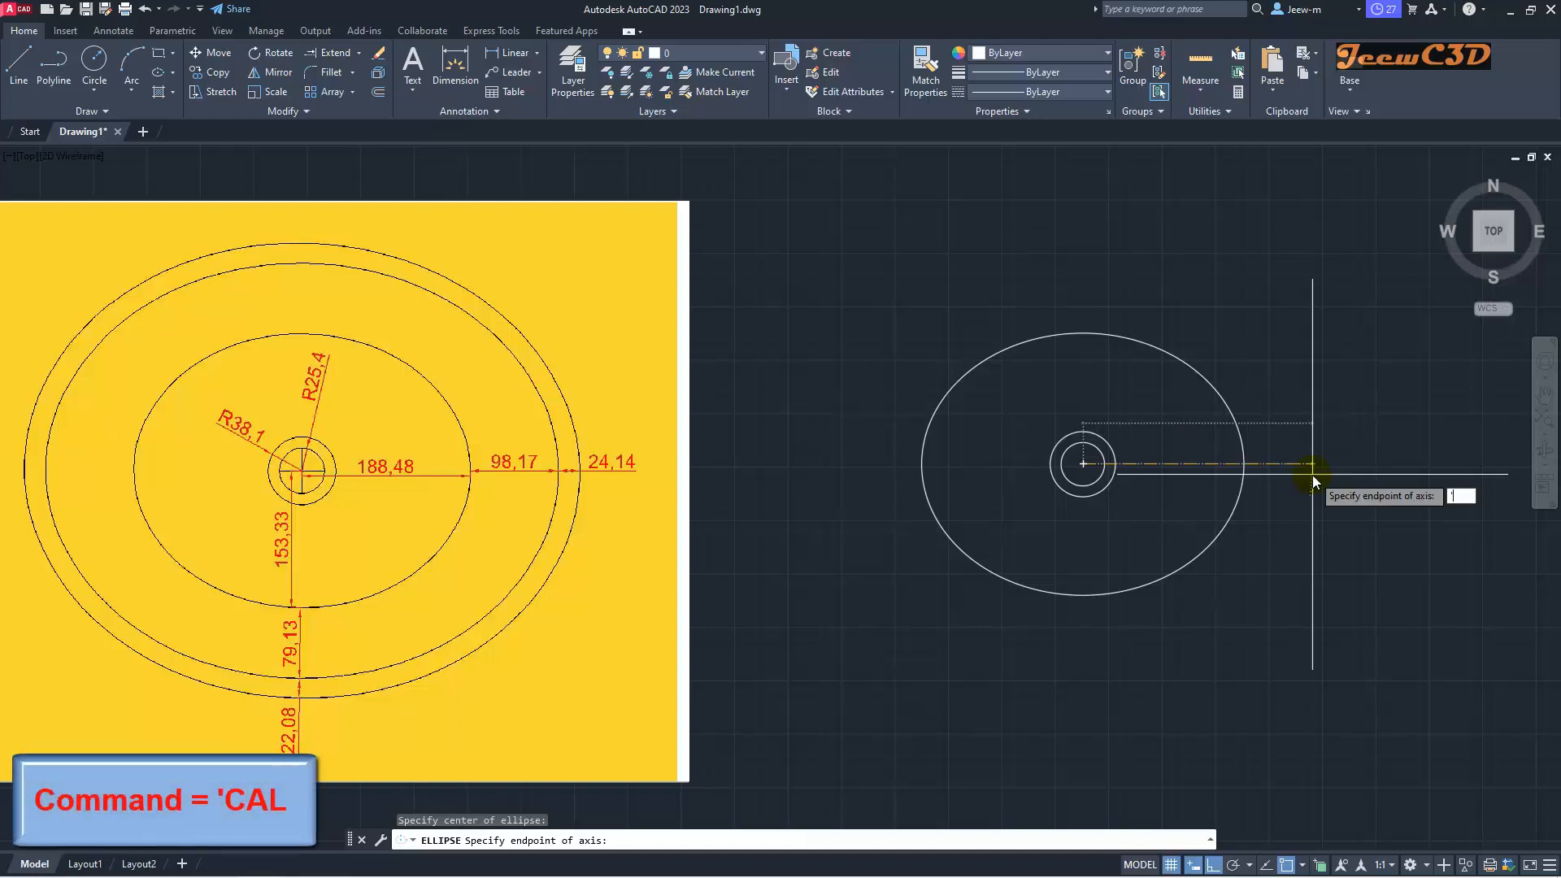
type("cal")
key("Return")
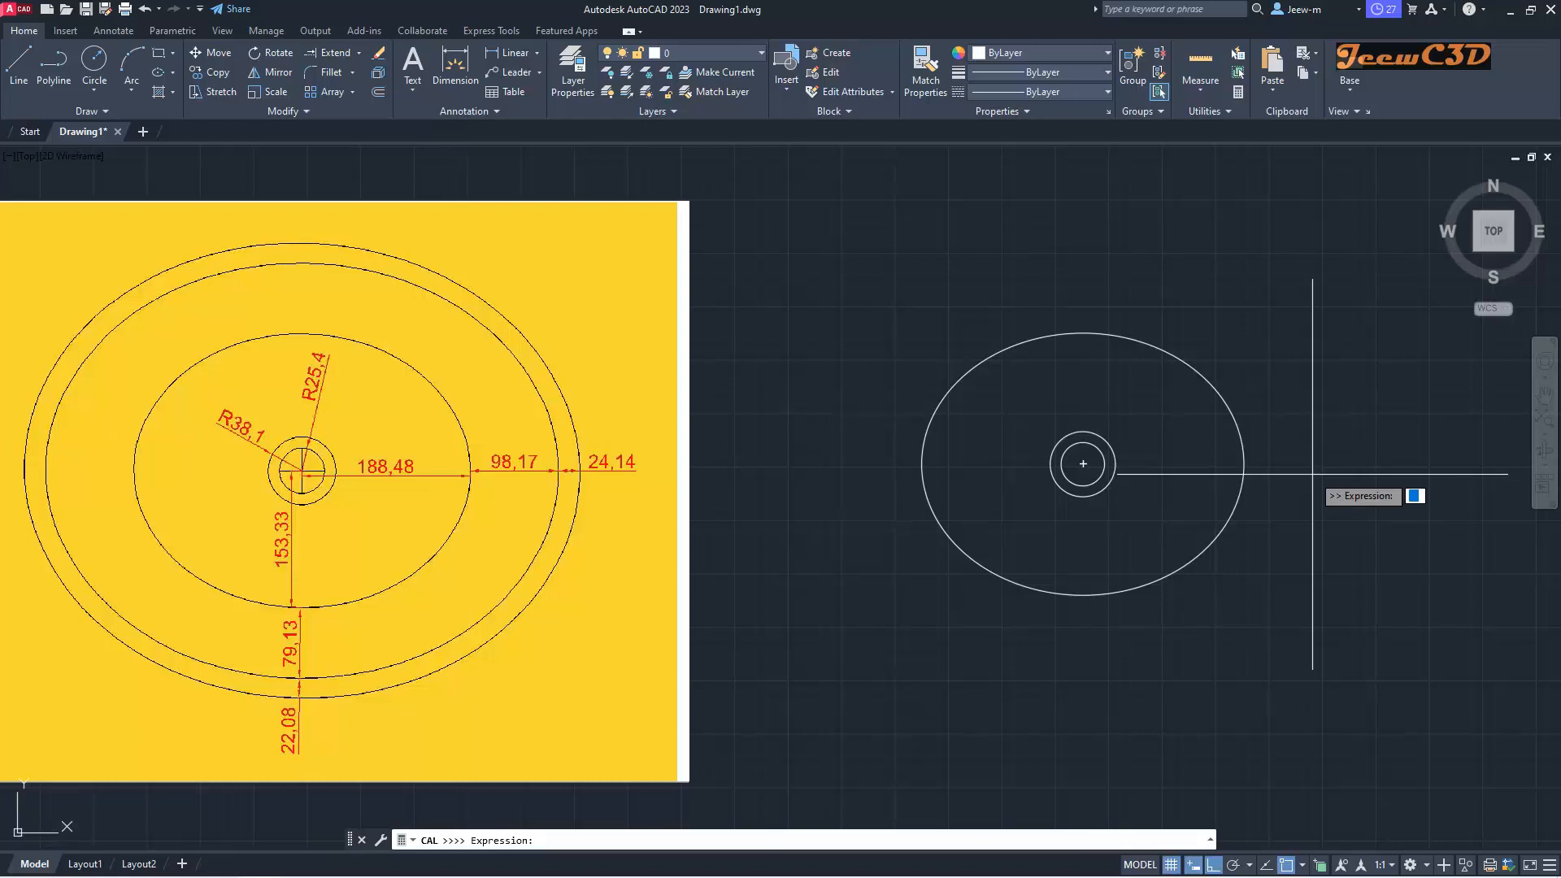
type("188,")
type("48+")
type("98.17")
key("Return")
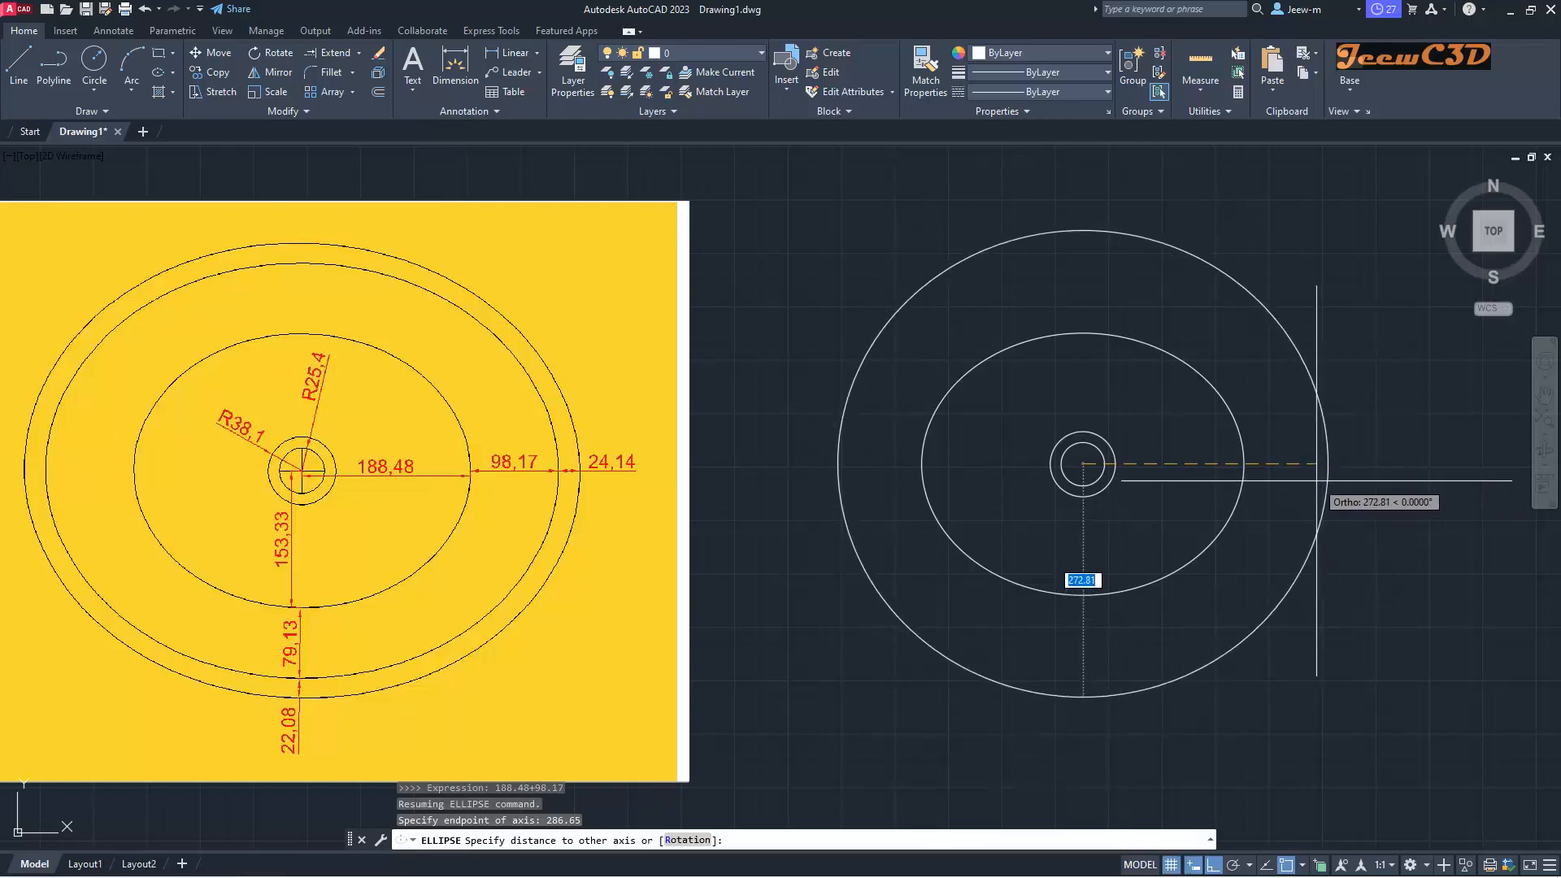
Step: Complete the second ellipse with a vertical semi-axis calculated in-command as 153.33+79.13
type("'cal")
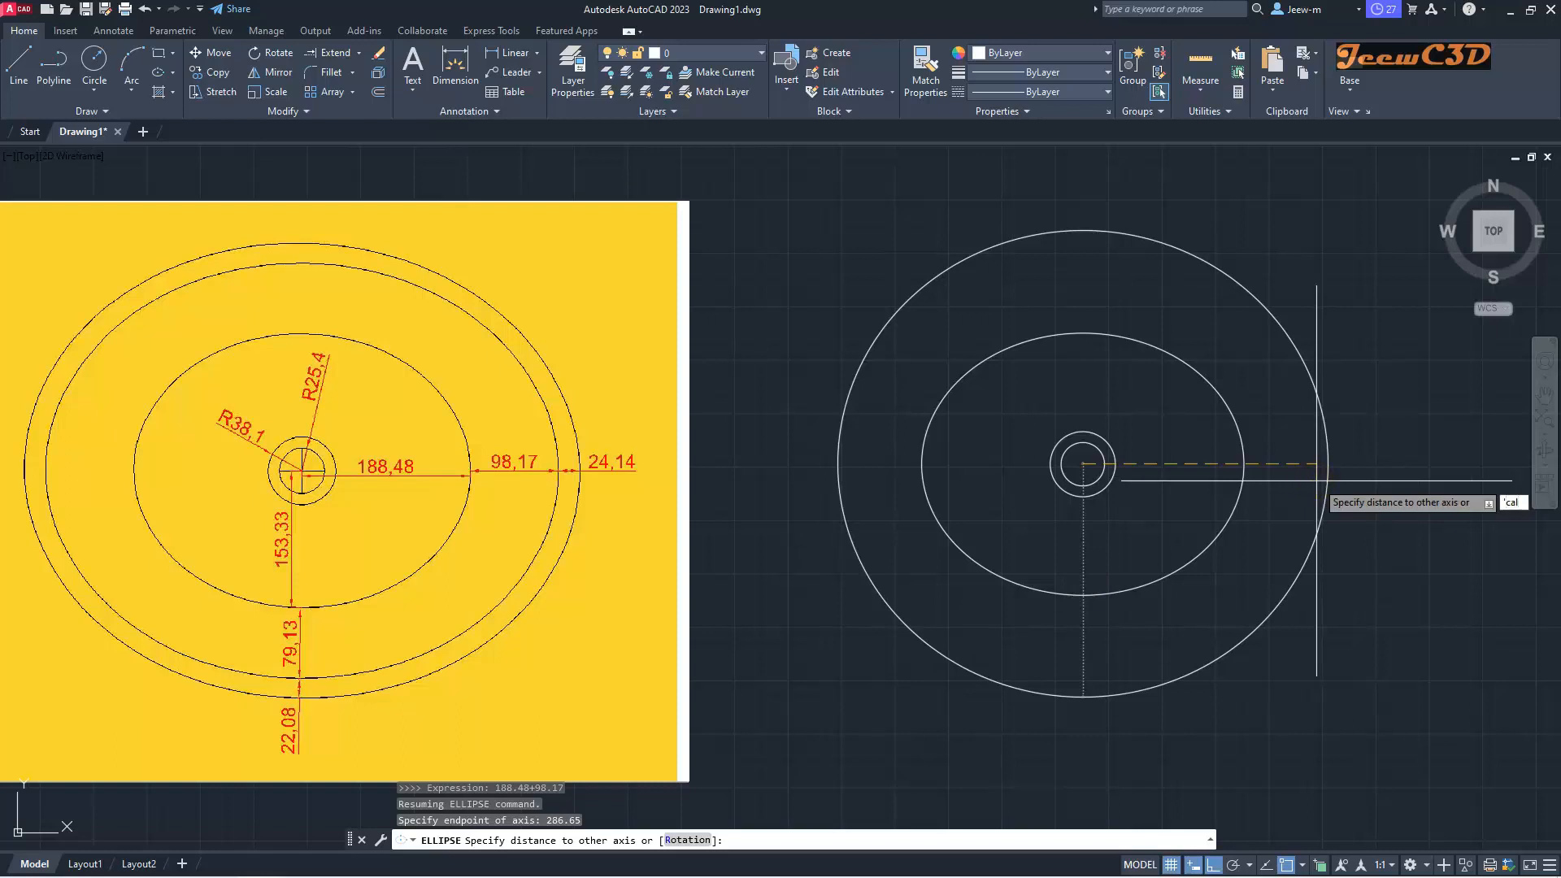
key("Return")
type("15")
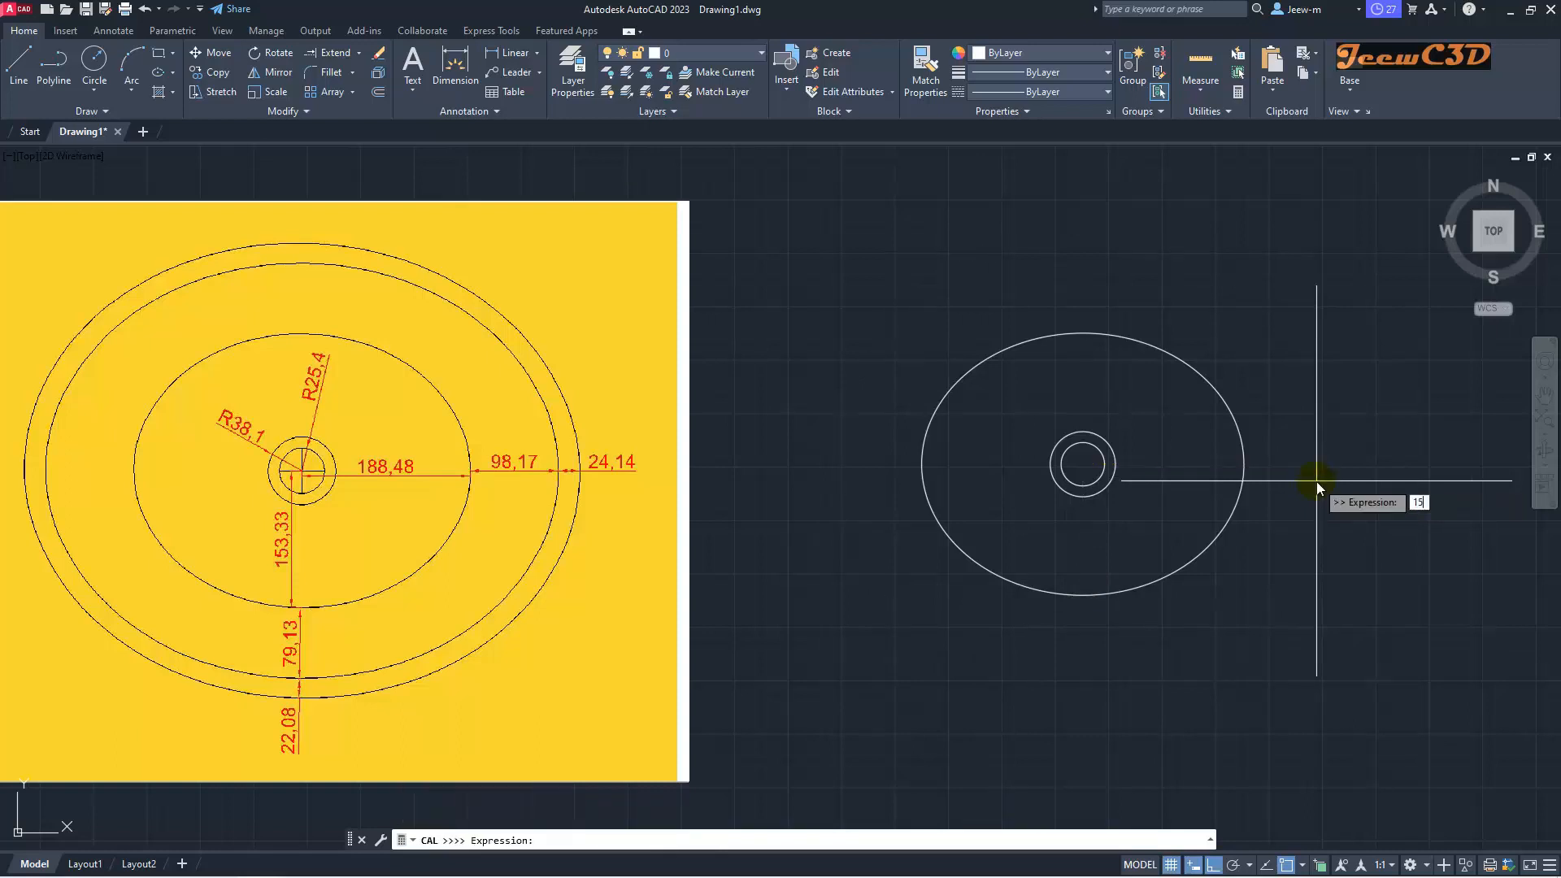
type("3.33+79.13")
key("Return")
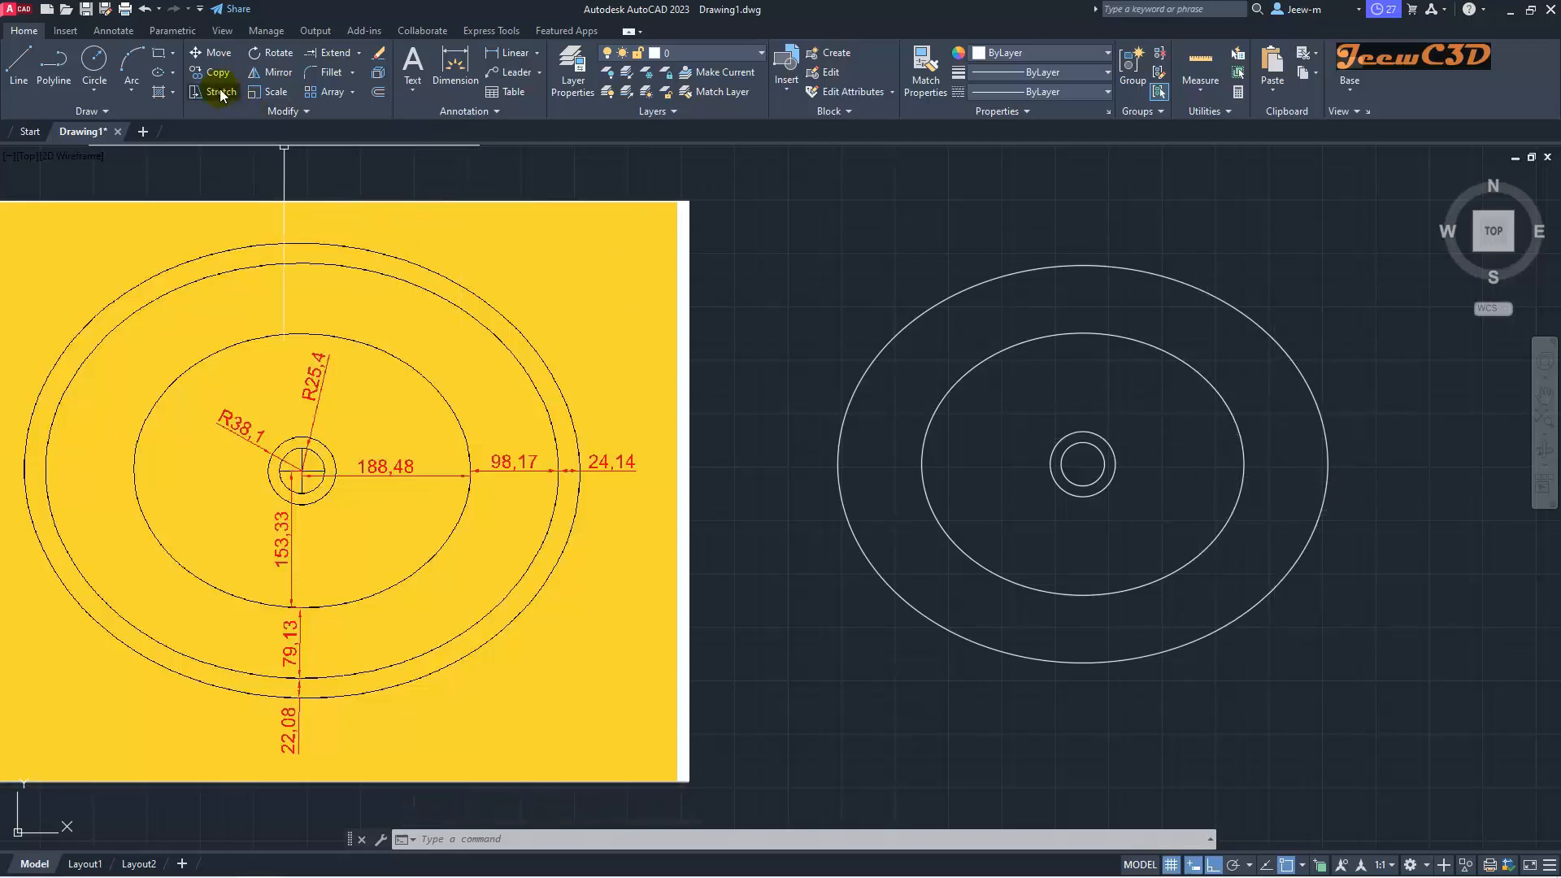
Step: Start a third ellipse at the common centre with its horizontal semi-axis calculated in-command as 188.48+98.17+24.14
left_click(163, 72)
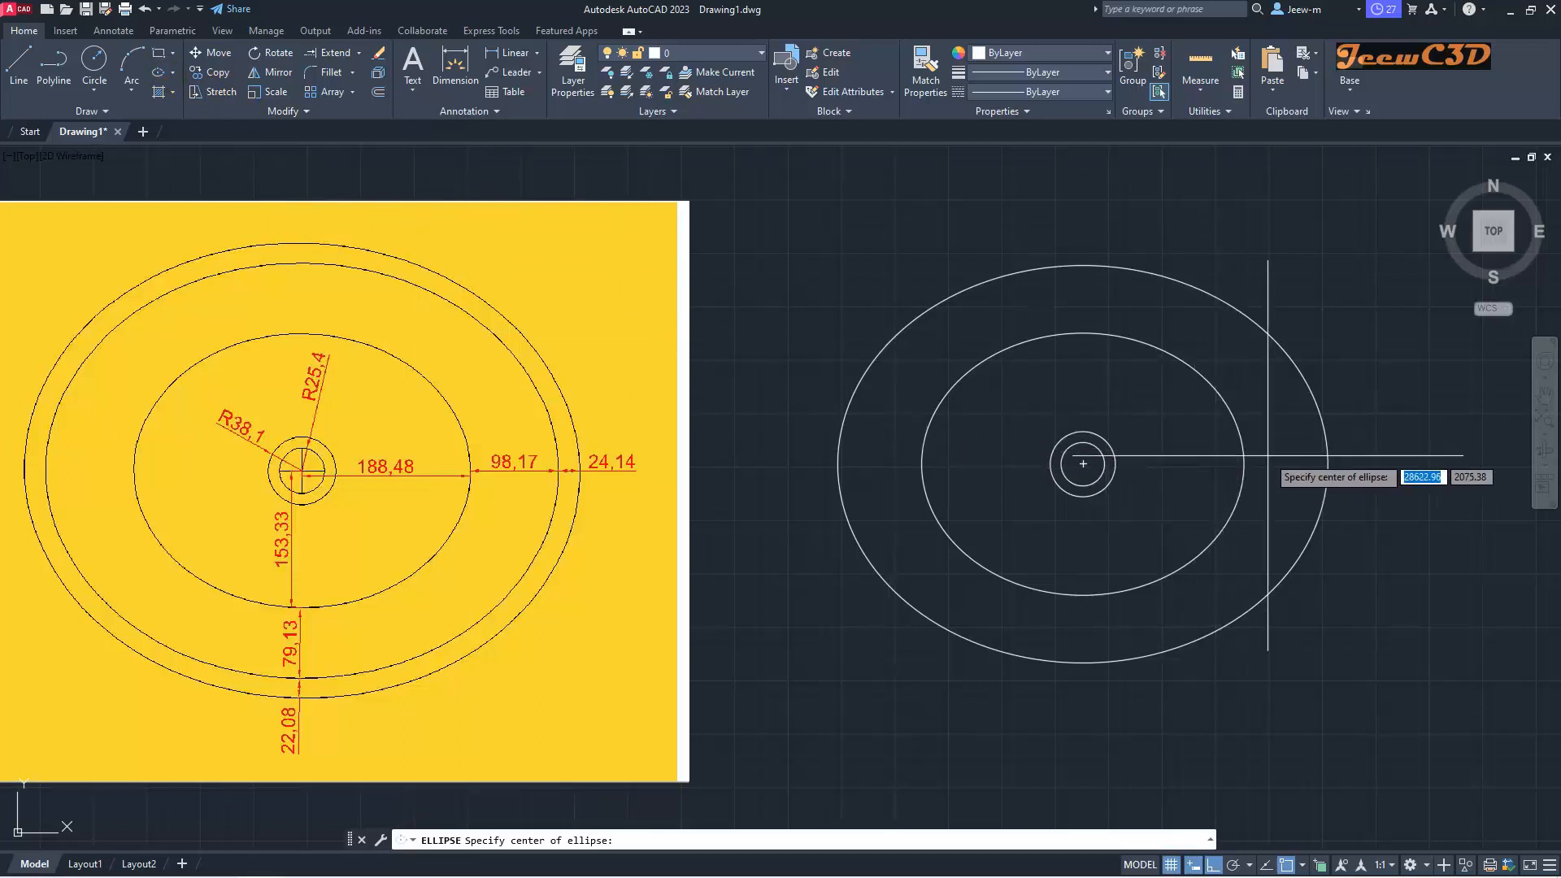
left_click(1082, 463)
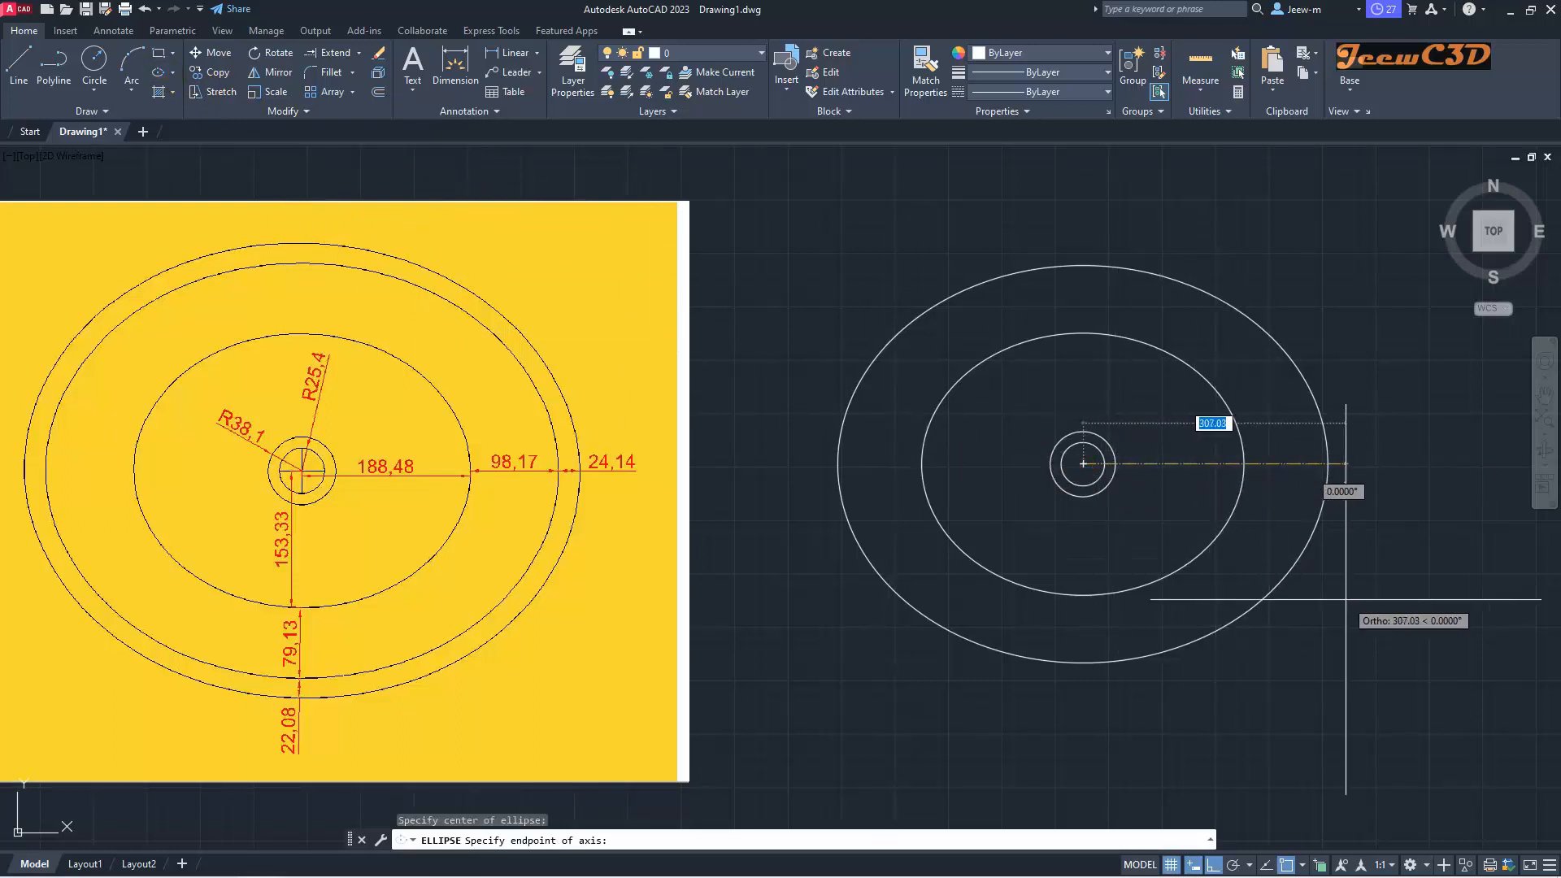
type("'cal")
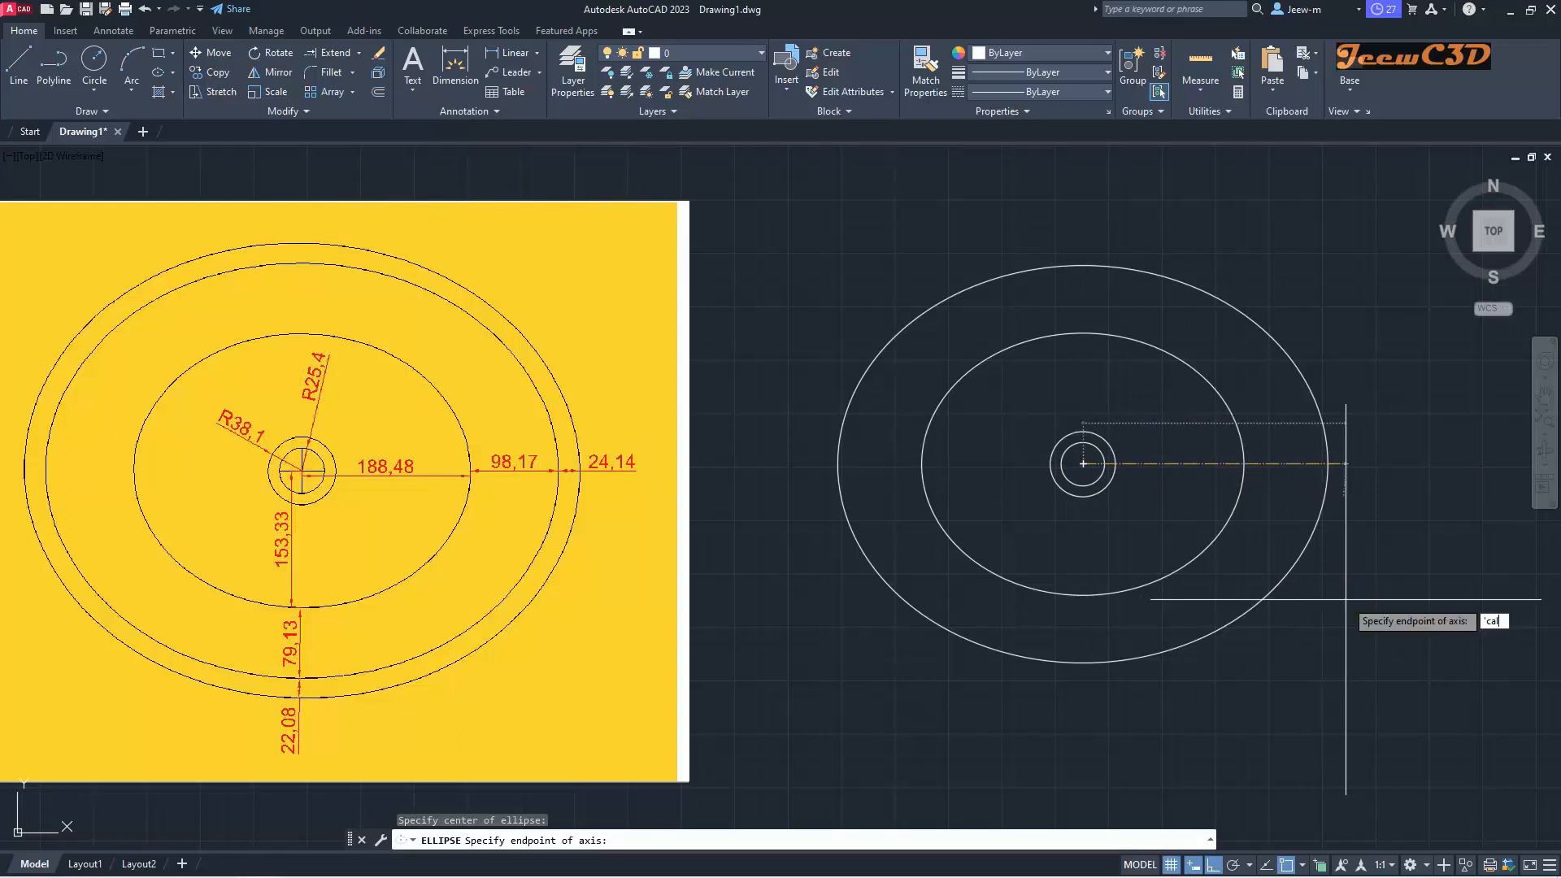
key("Return")
type("1")
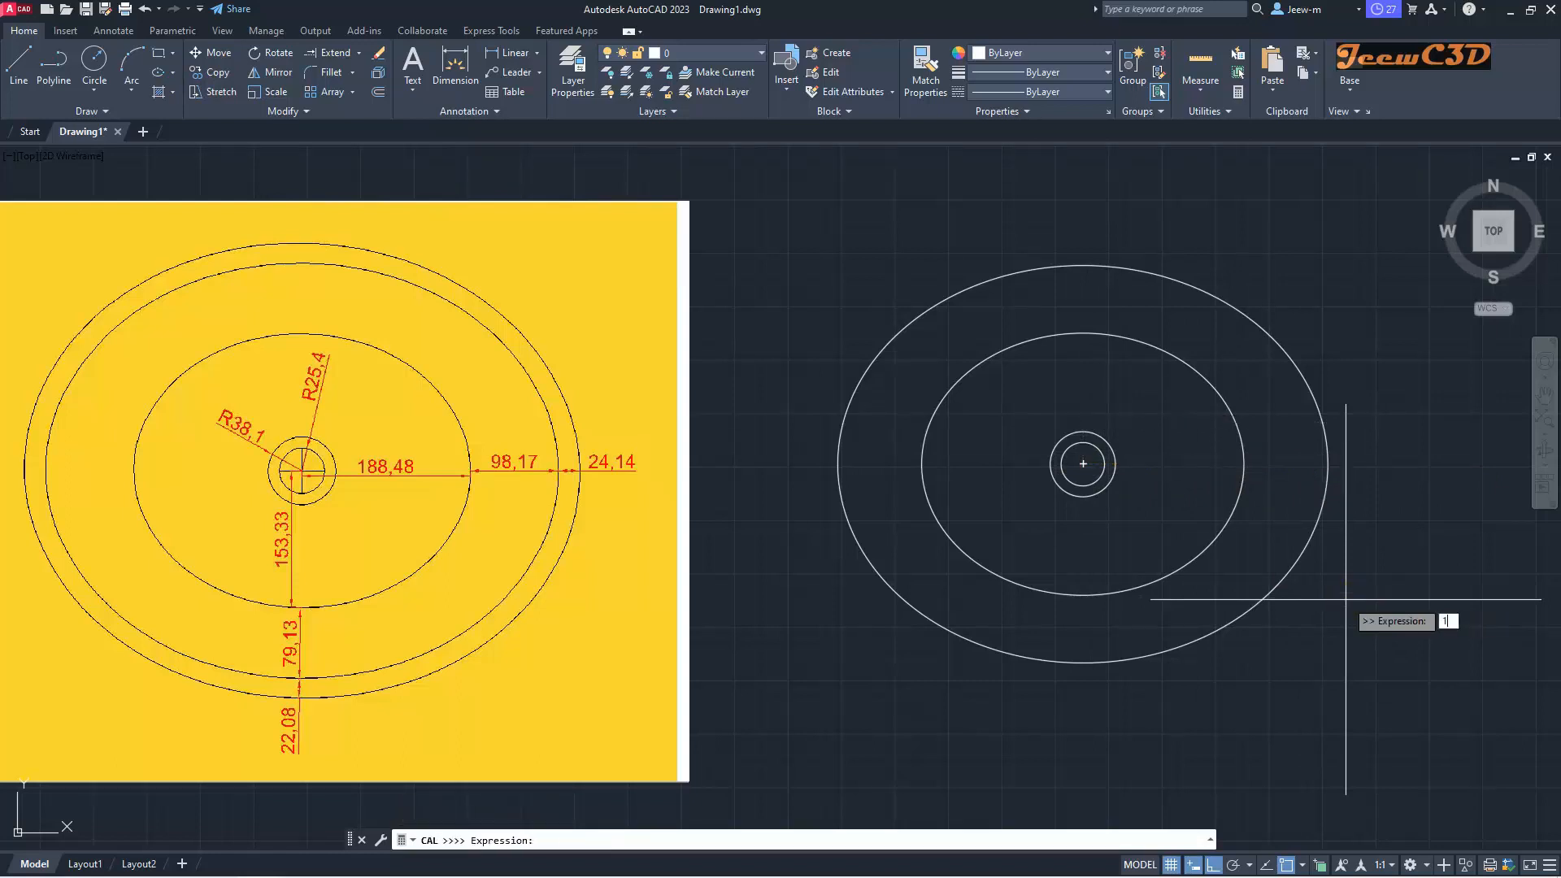
type("88.48+98.17+24.14")
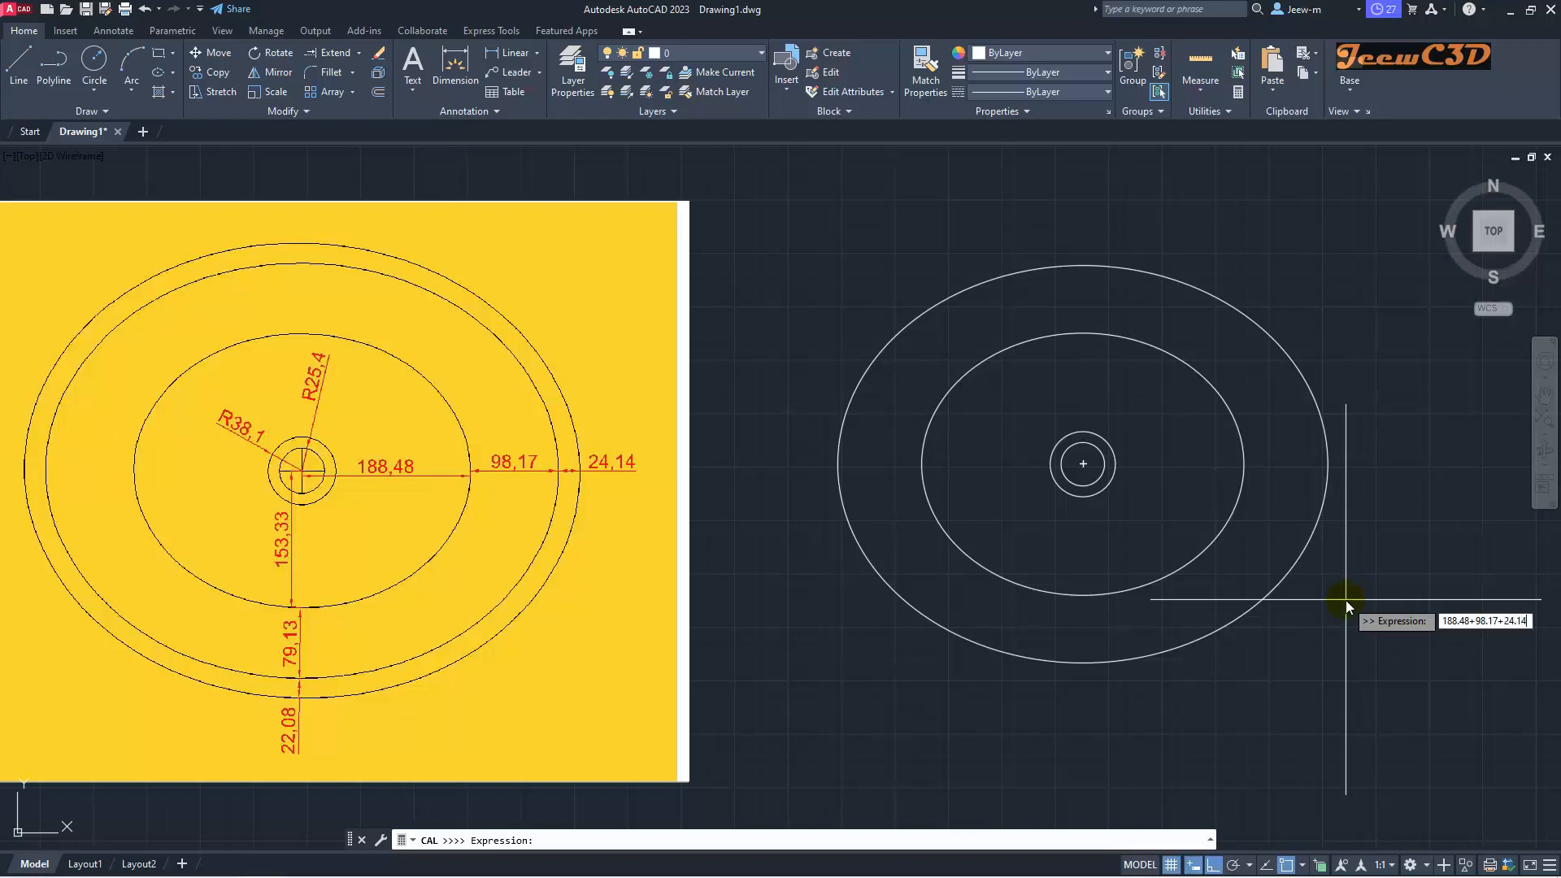
key("Return")
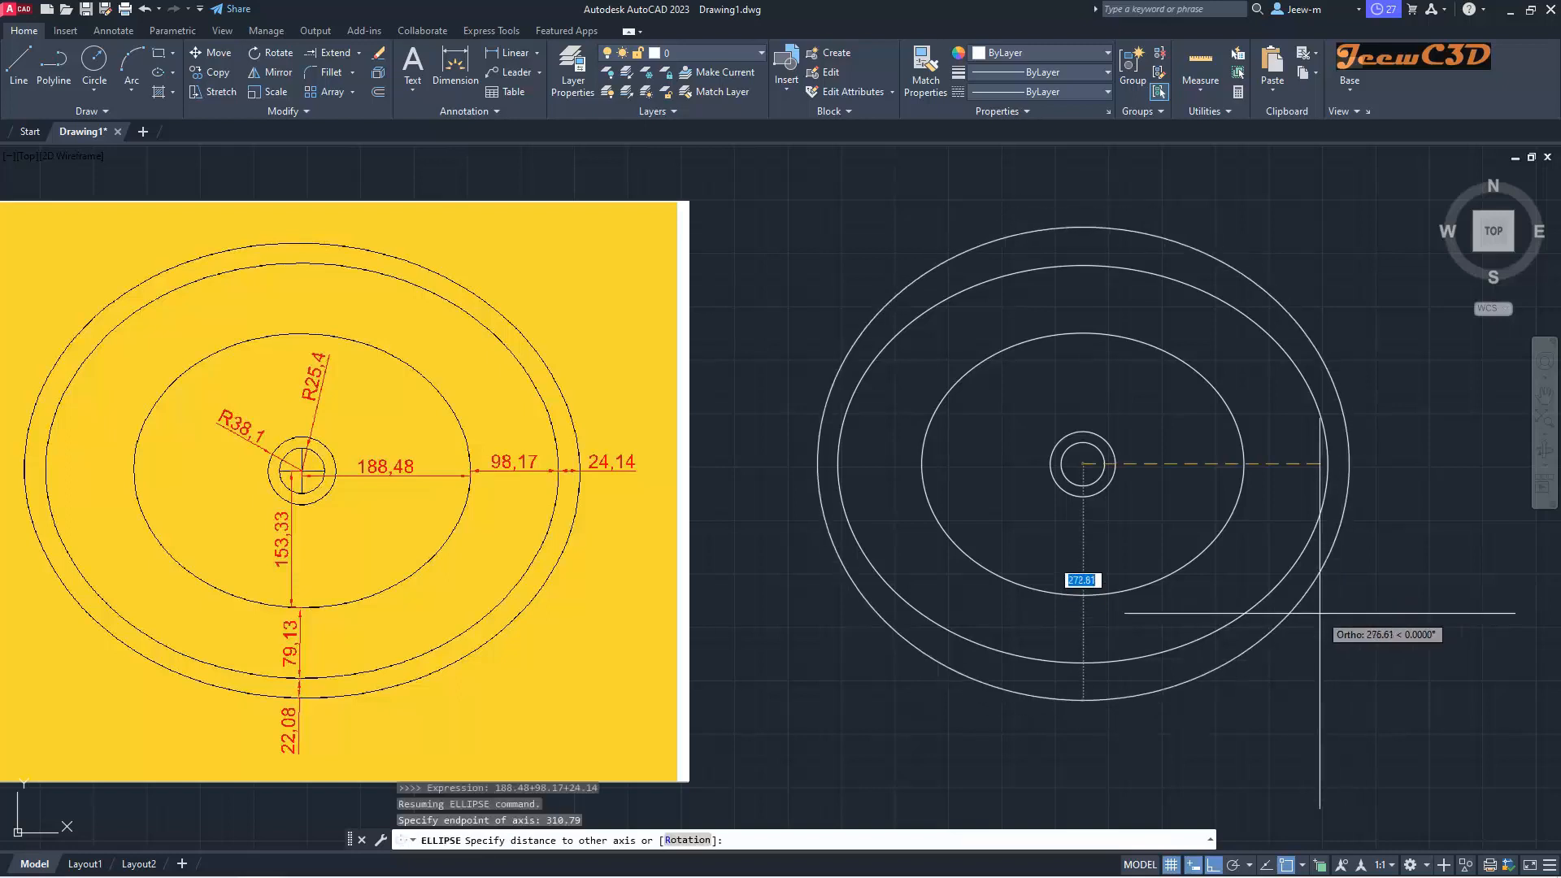
Step: Complete the outermost ellipse with a vertical semi-axis calculated in-command as 153.33+79.13+22.08
type("'")
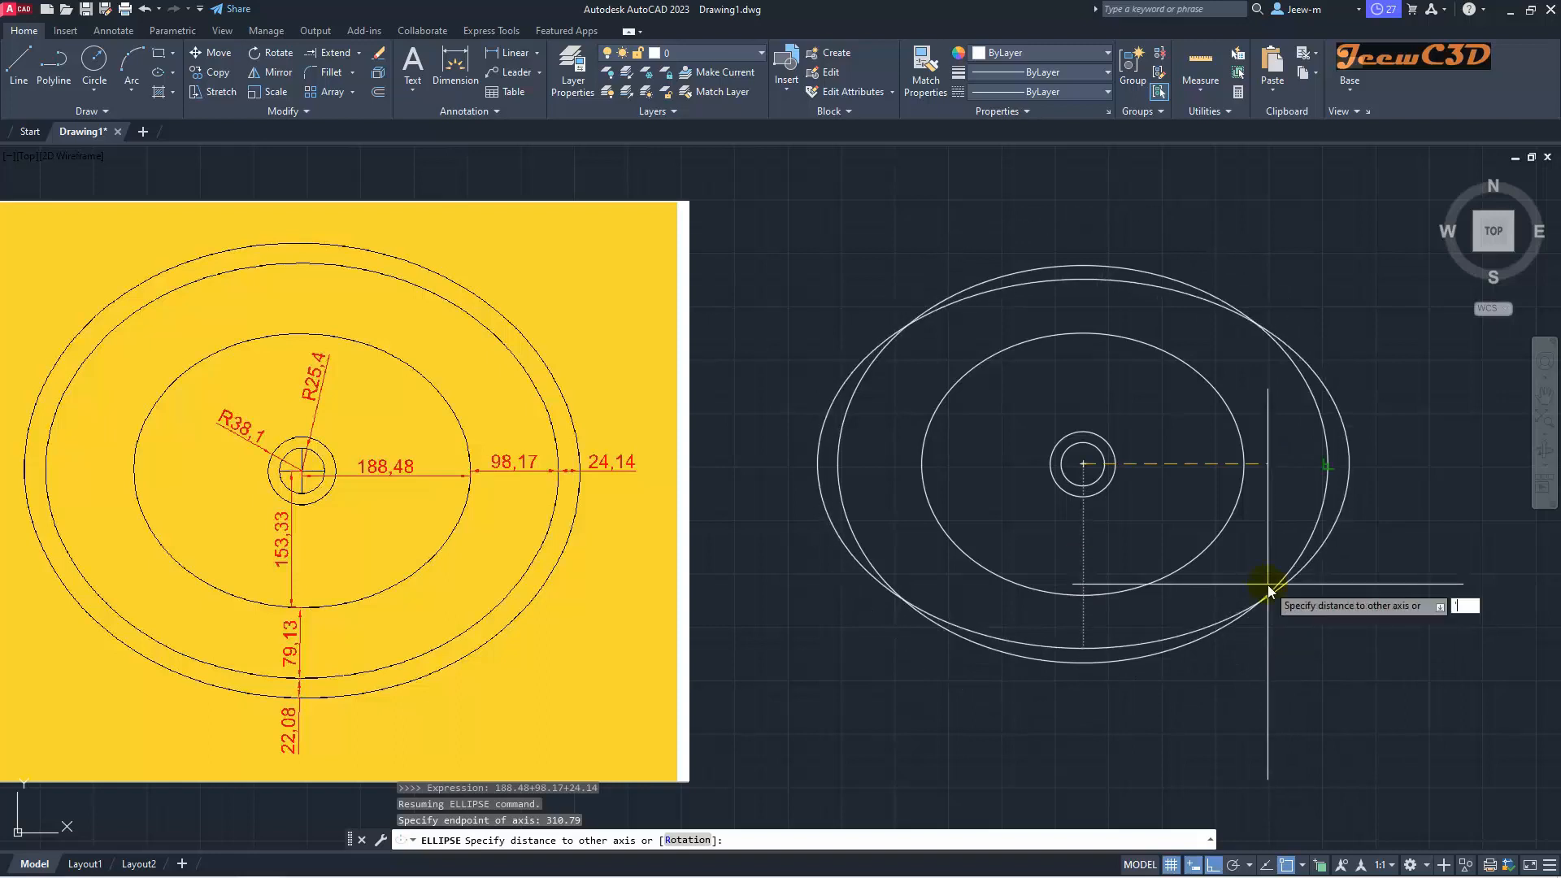
type("cal")
key("Return")
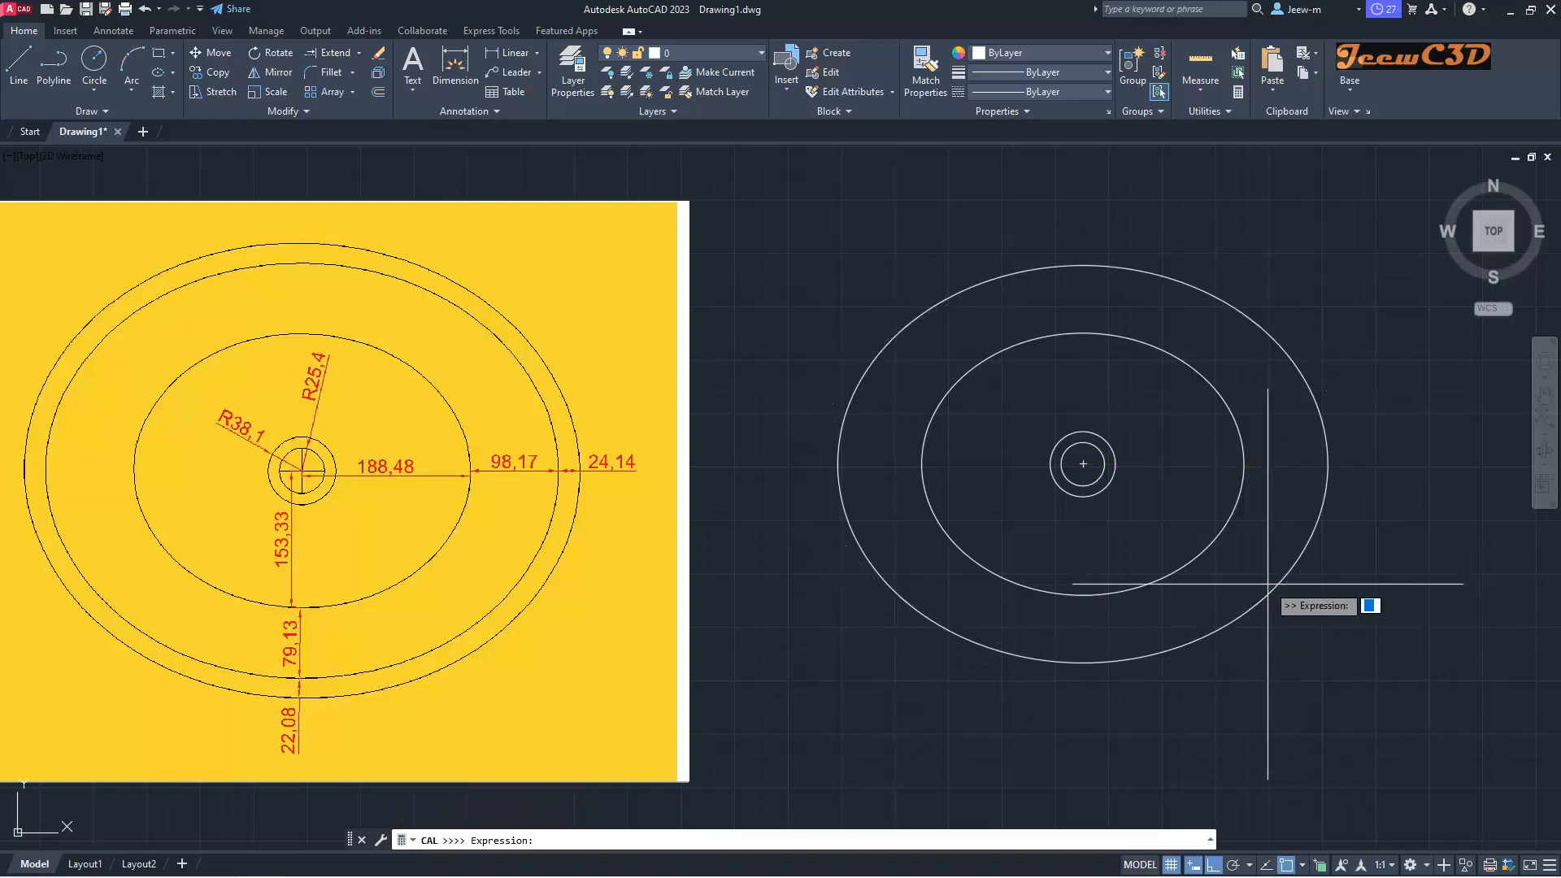
type("153.33+79.13+")
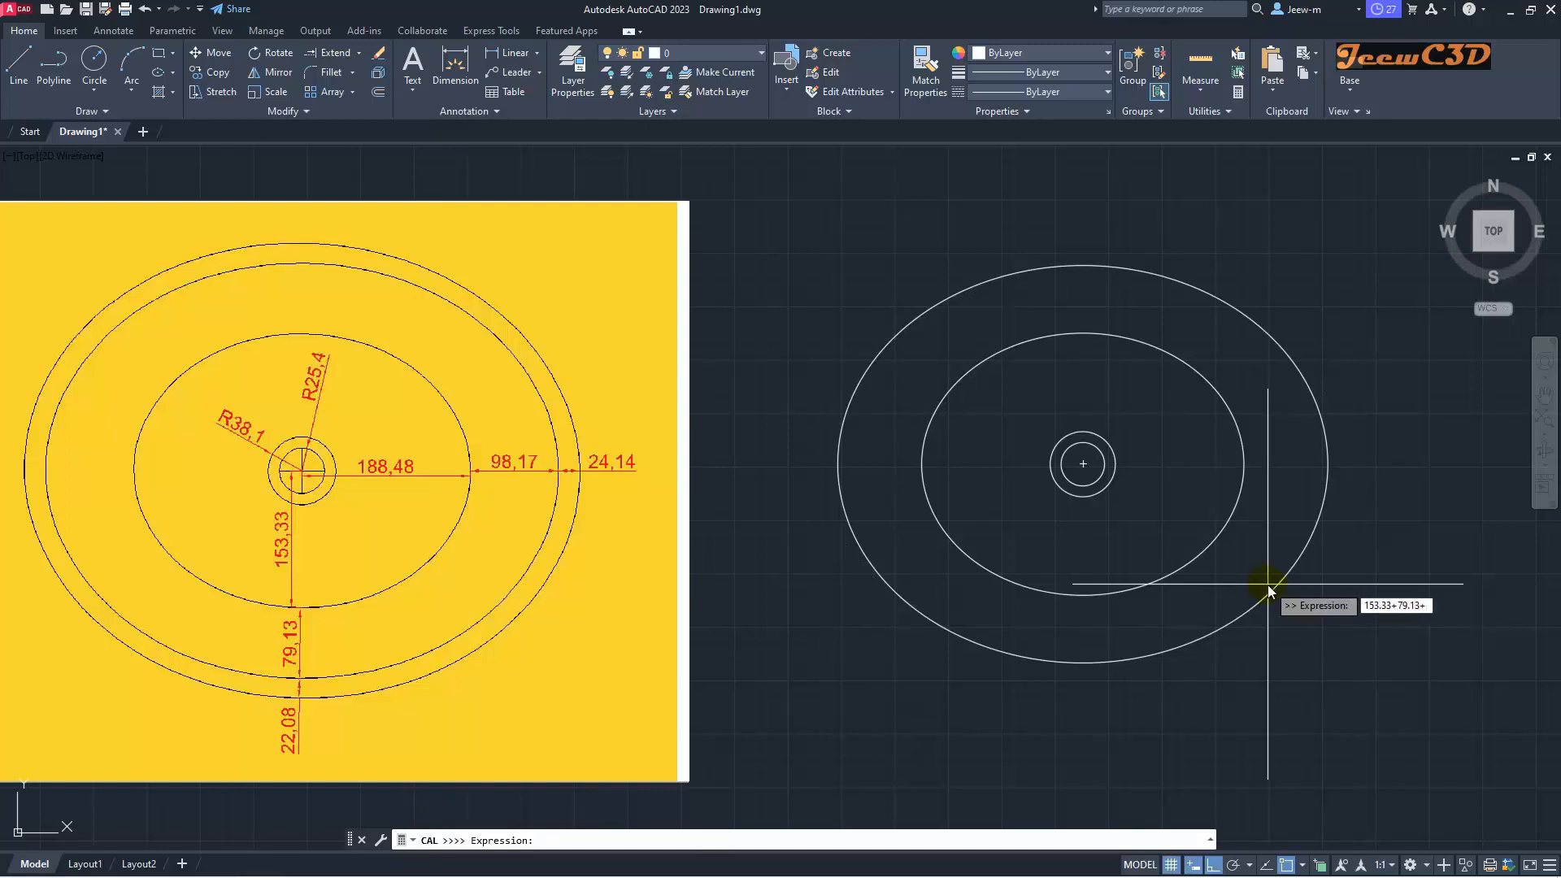
type("22.08")
key("Return")
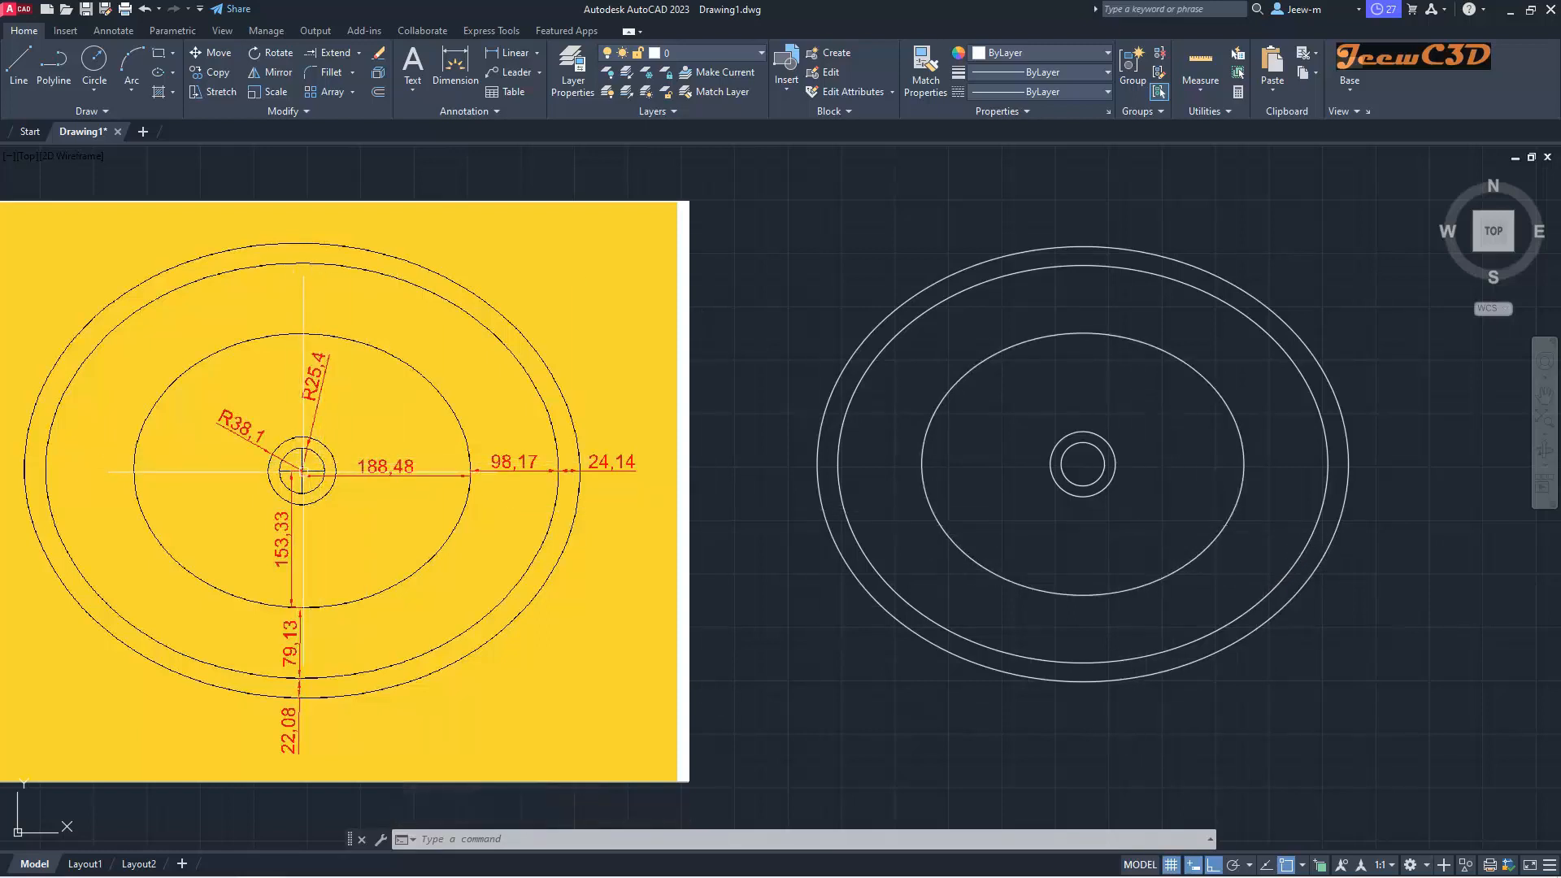
Step: Draw a vertical line from the circles' common centre upward to a point beyond the outer circle
left_click(18, 65)
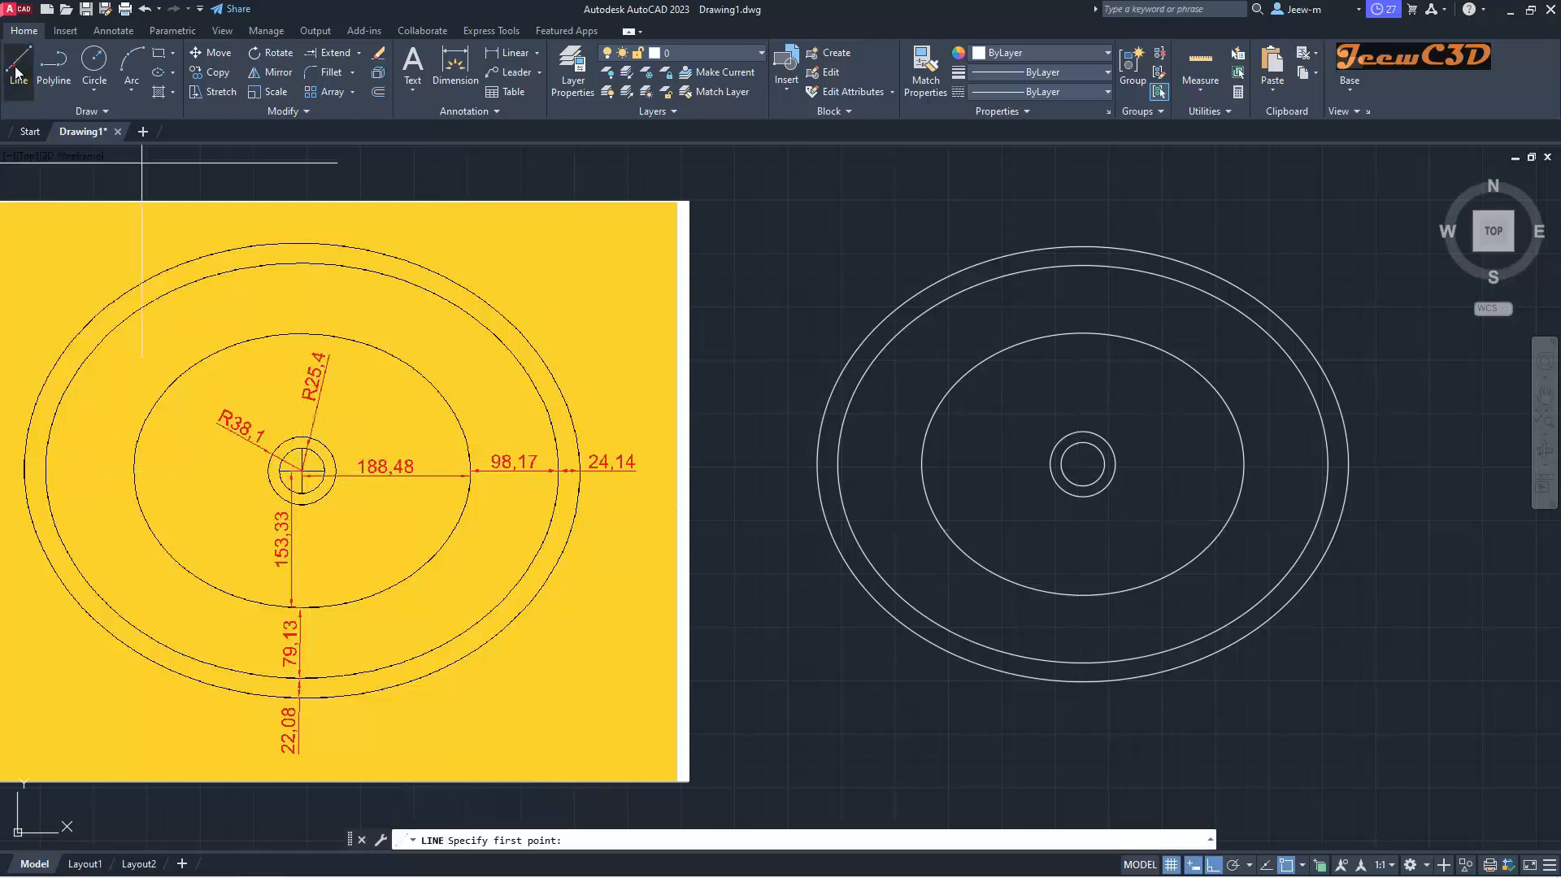
left_click(1083, 462)
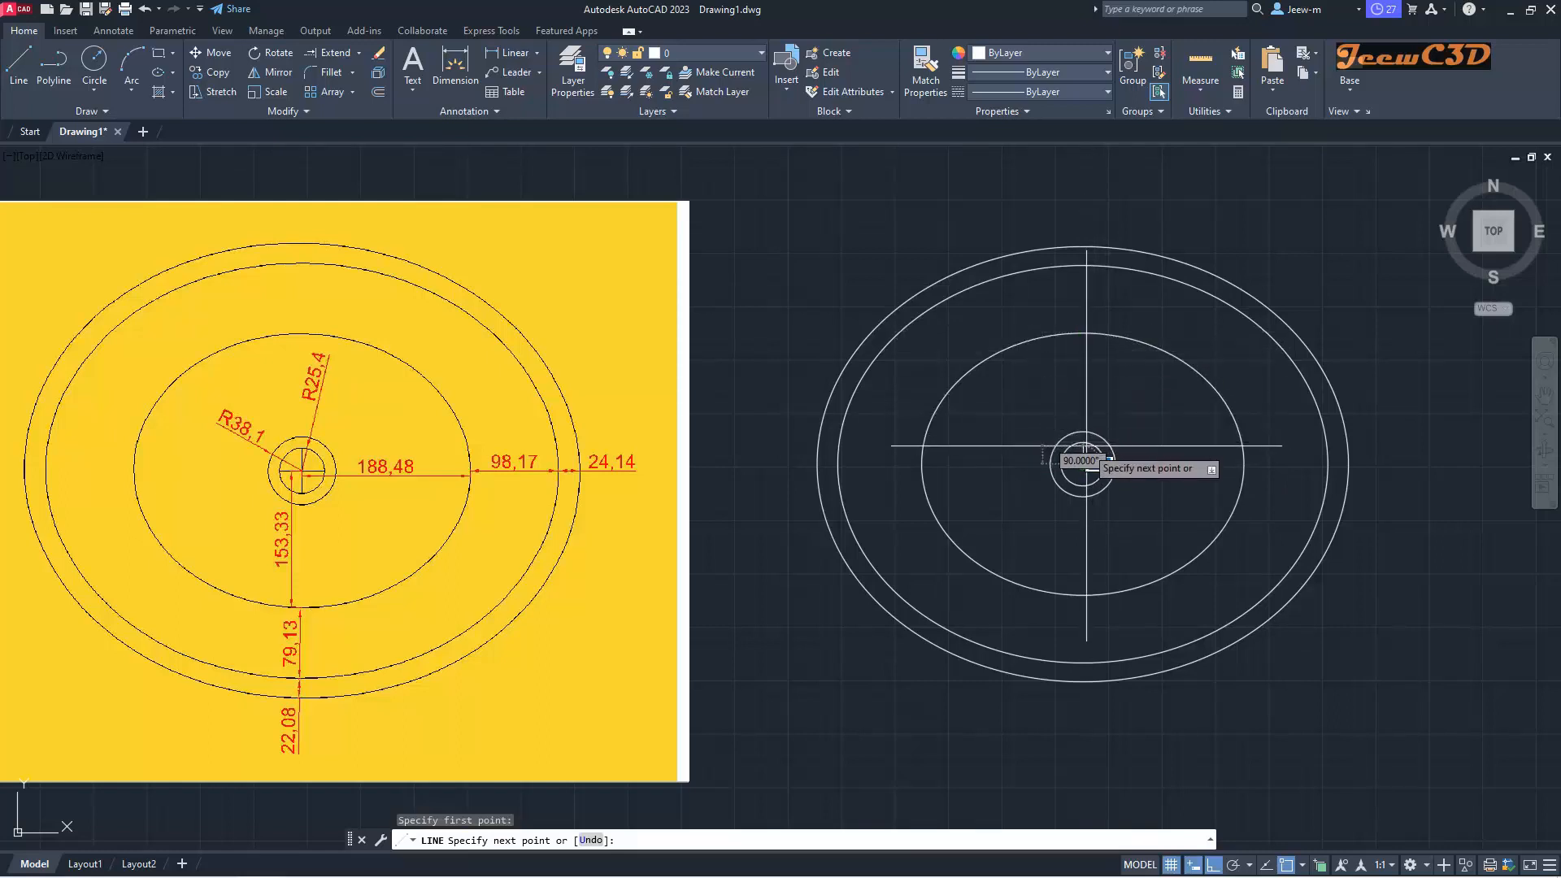
scroll(1084, 463, "up", 8)
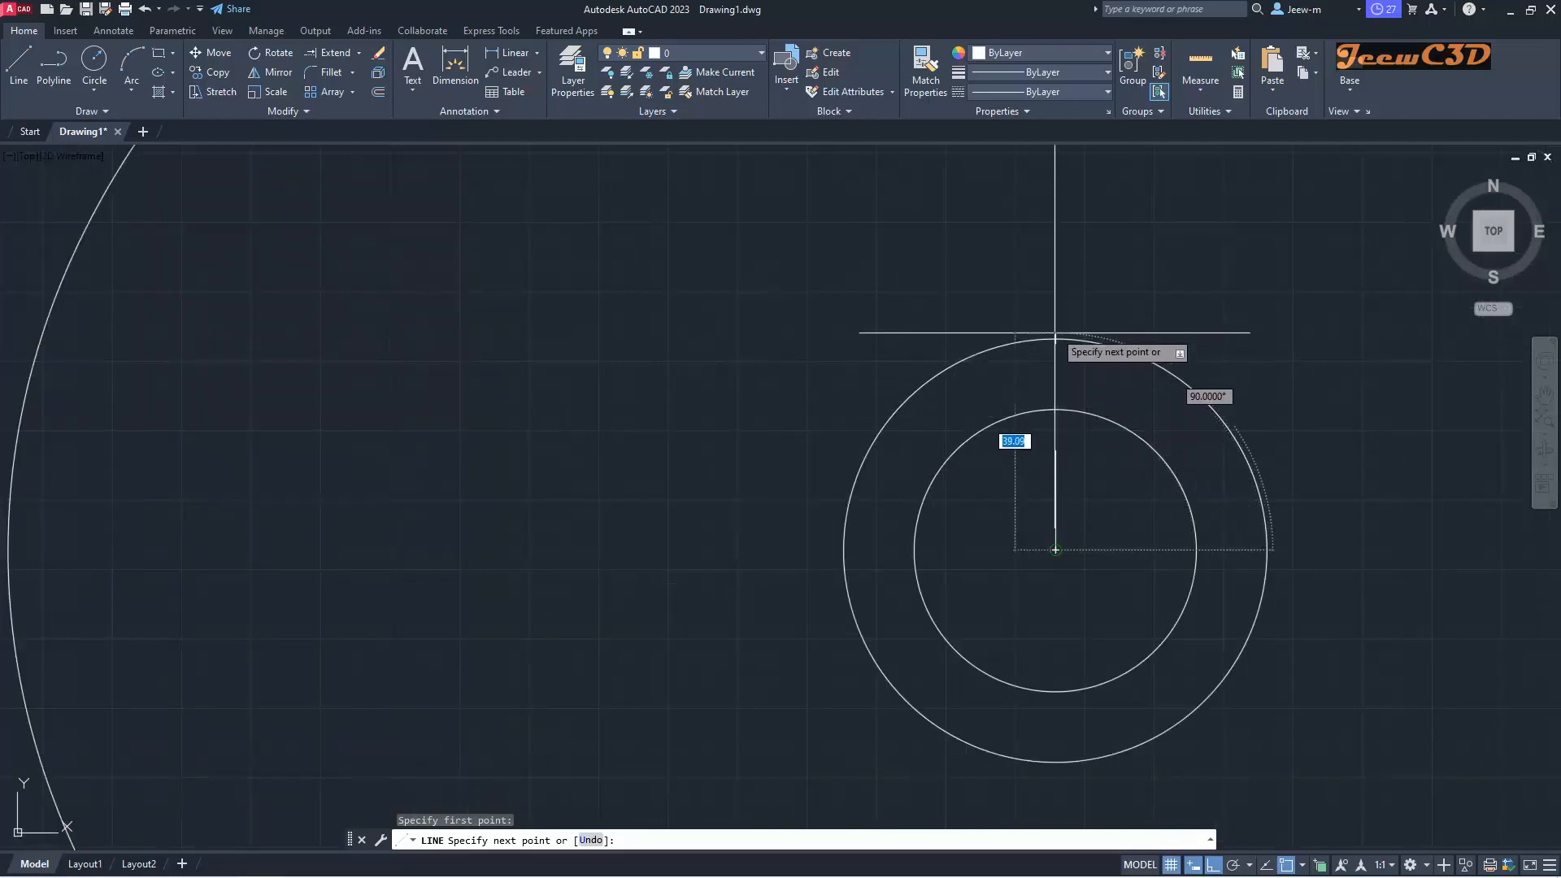
scroll(1055, 342, "down", 4)
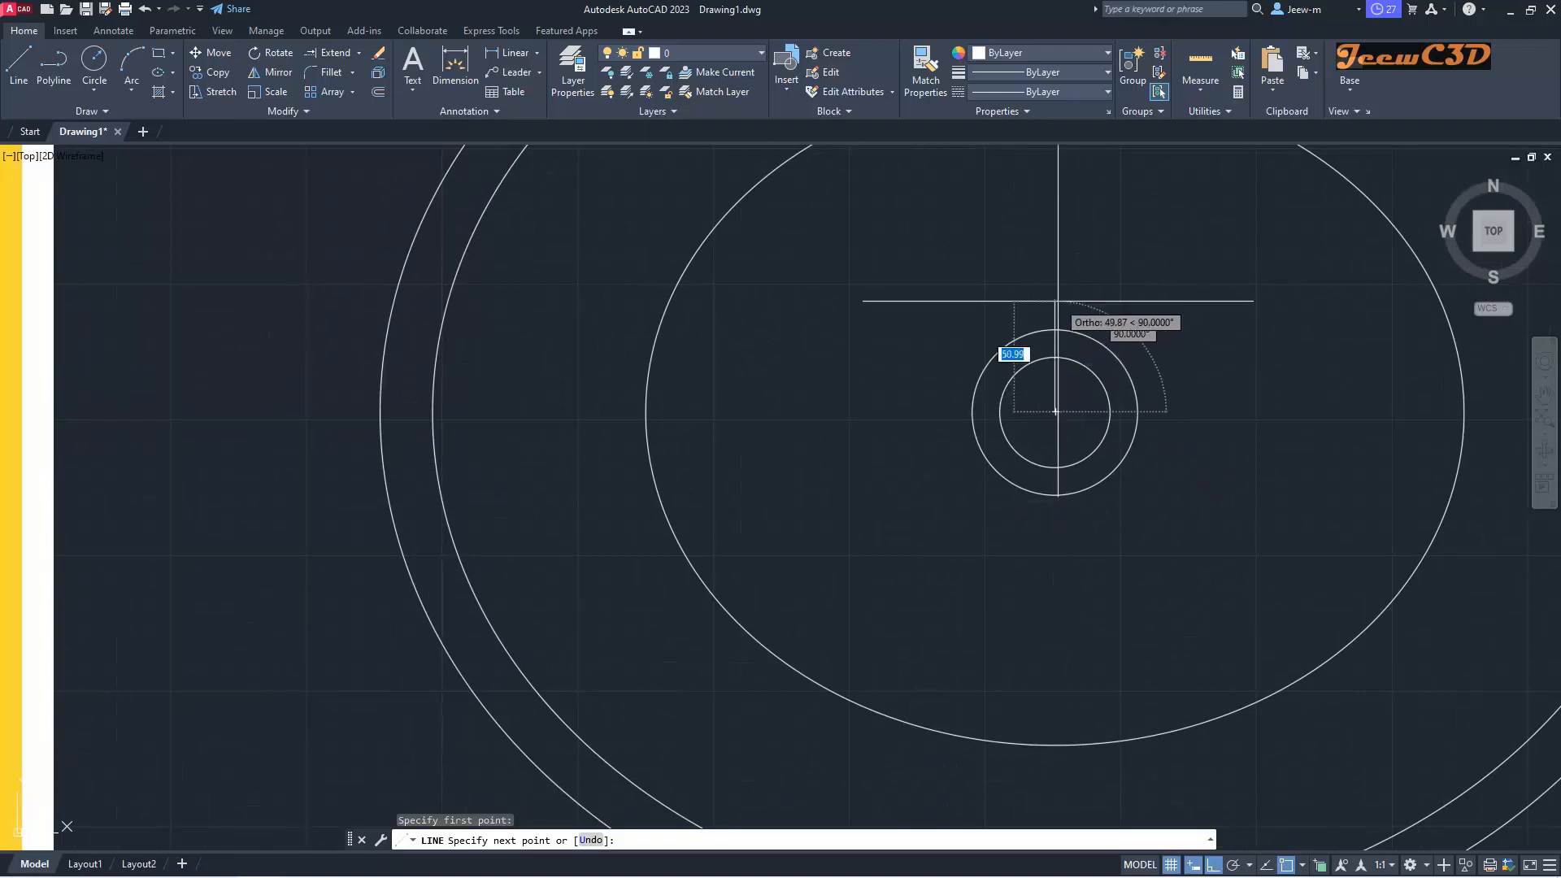
left_click(1055, 271)
left_click(1055, 270)
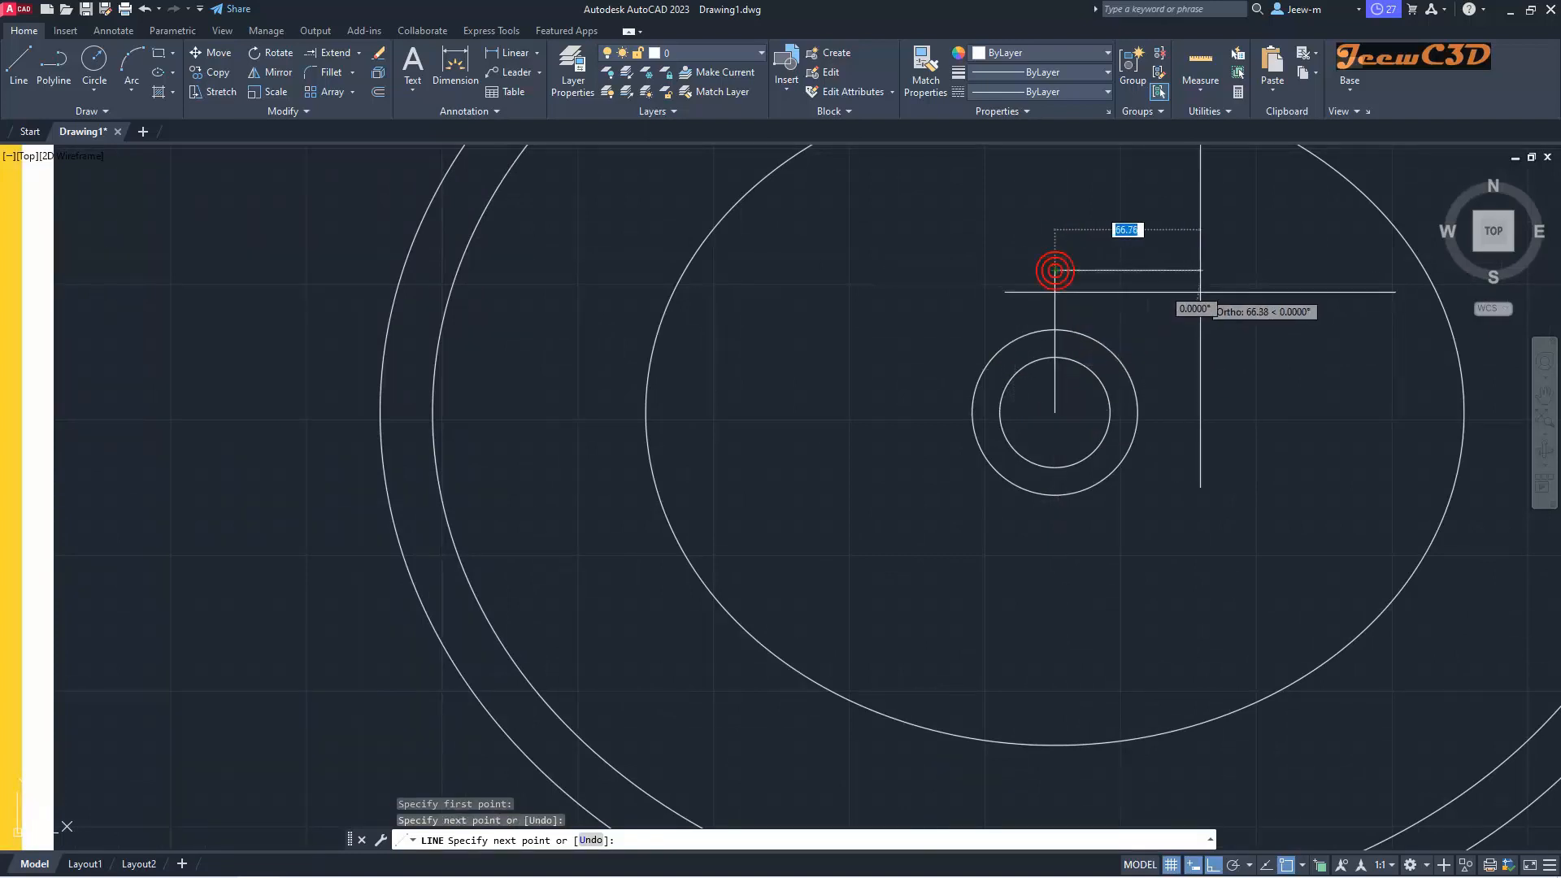
key("Return")
Step: Draw a horizontal line from the common centre rightward to a point beyond the outer circle, and end the line
key("Return")
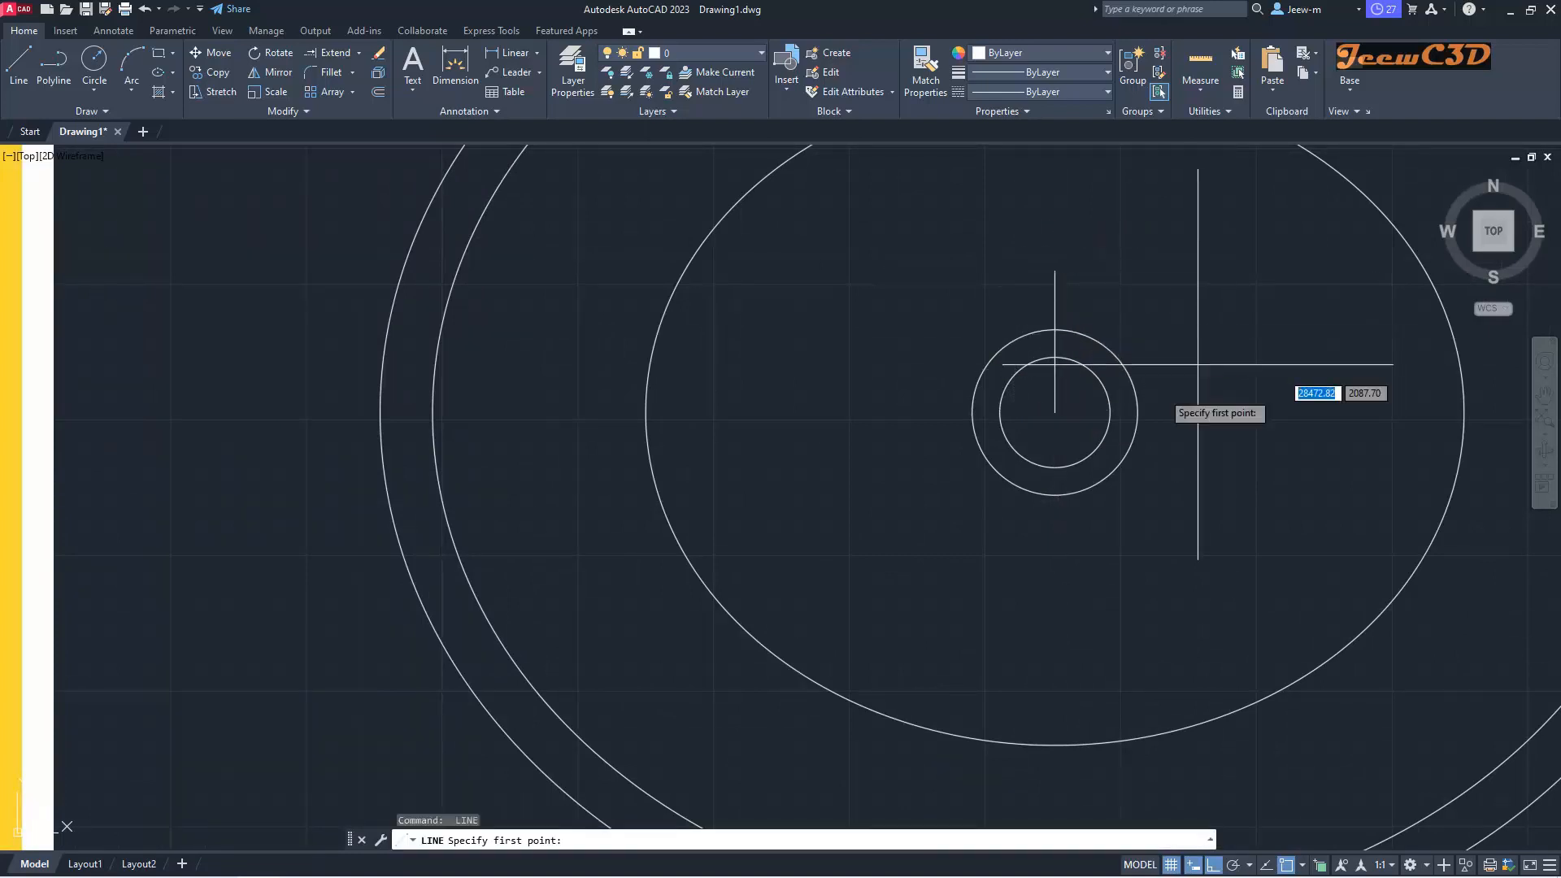
left_click(1055, 411)
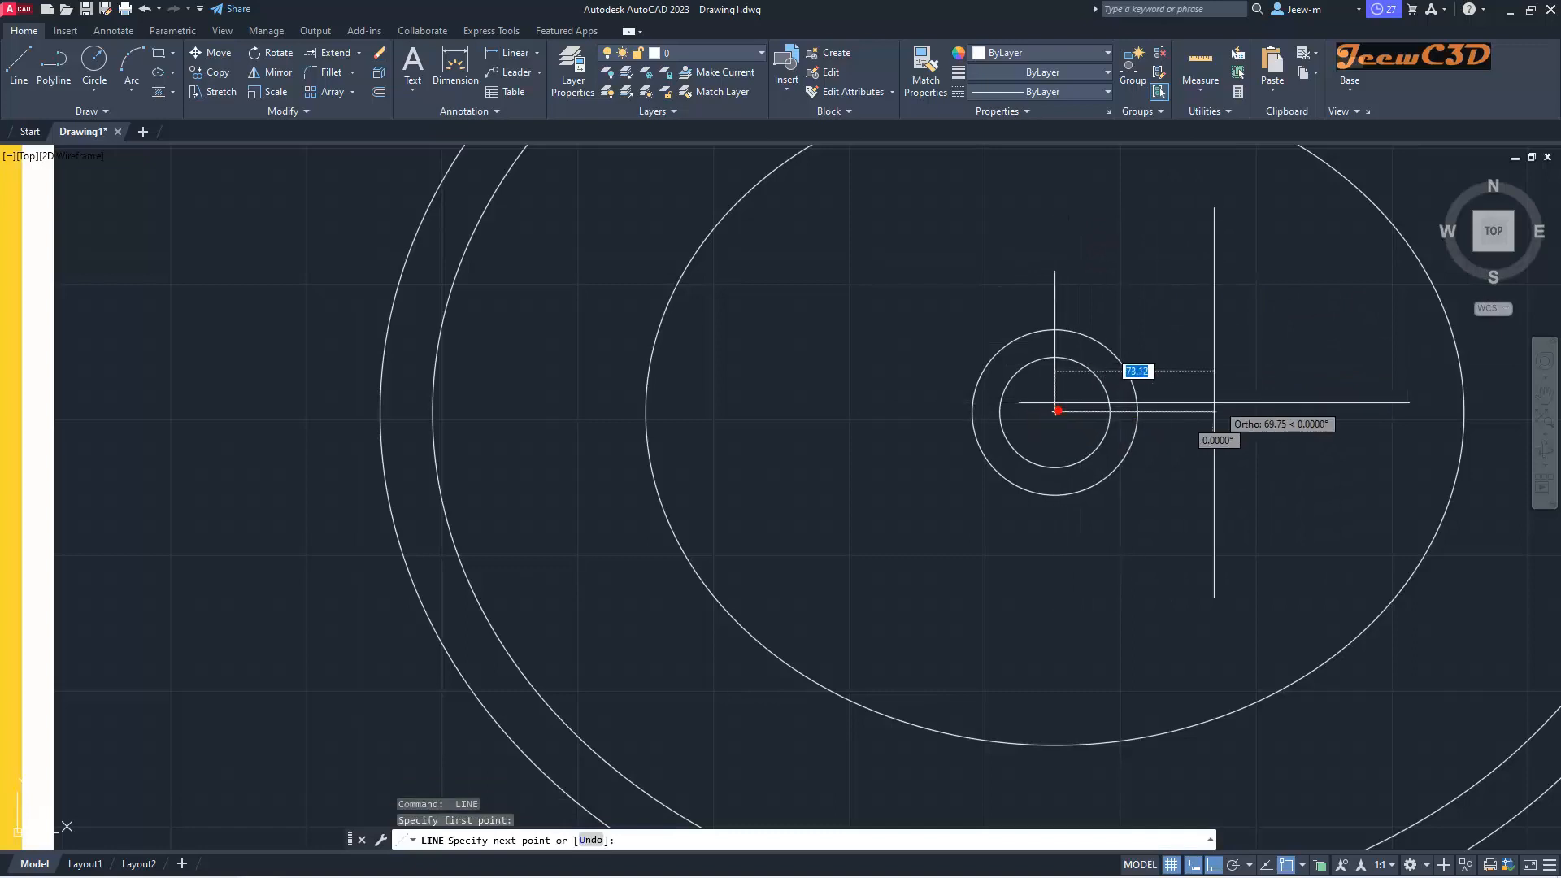
left_click(1248, 406)
key("Escape")
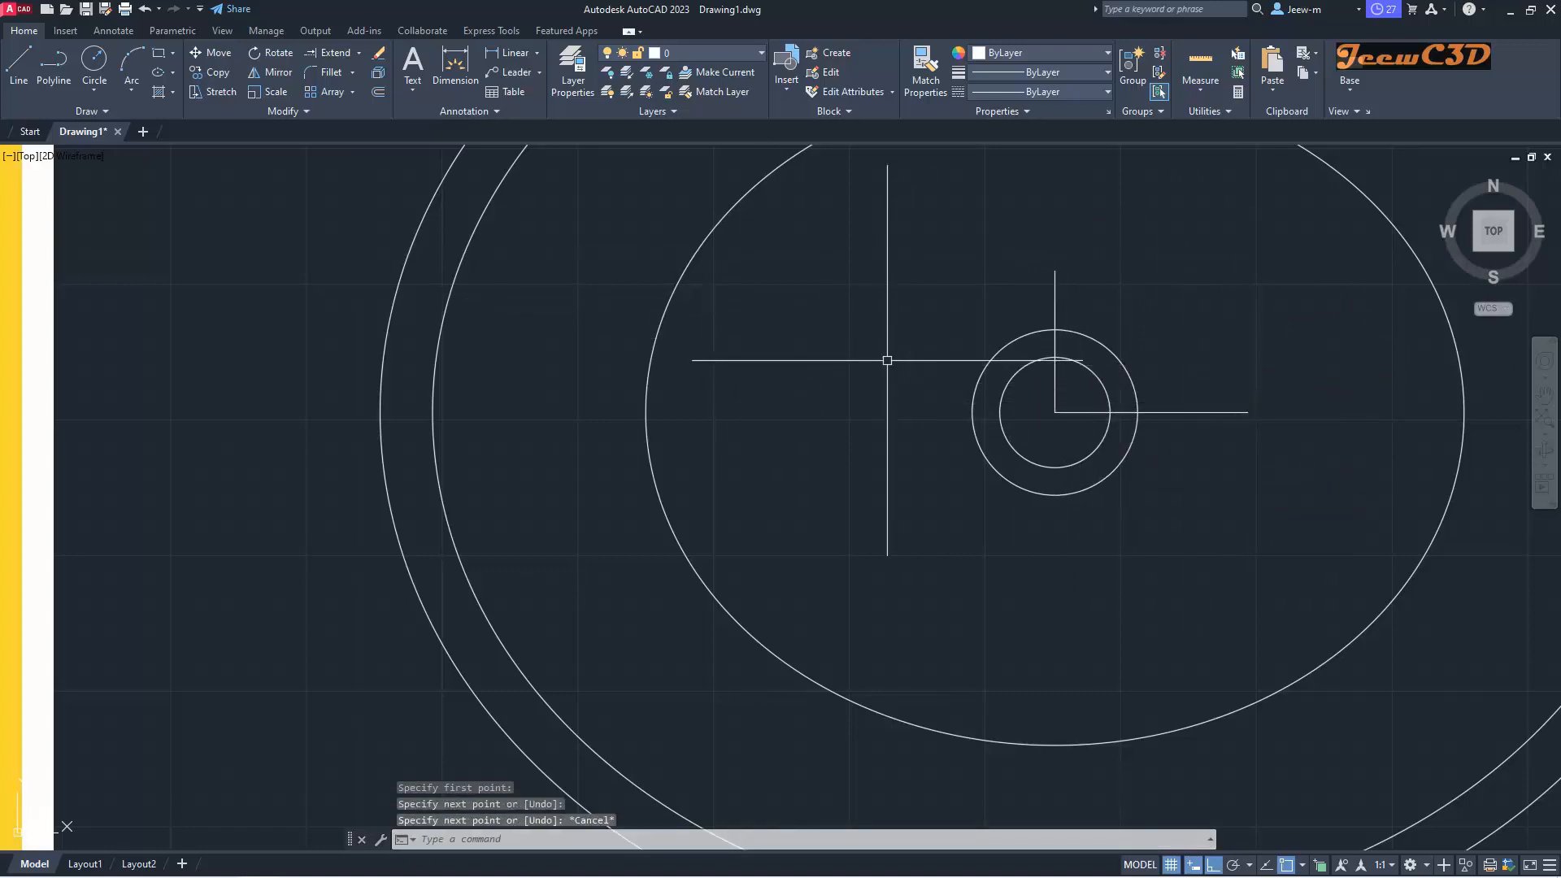
Step: Extend the vertical and horizontal centre lines through the common centre to the opposite side of the inner circle
left_click(335, 53)
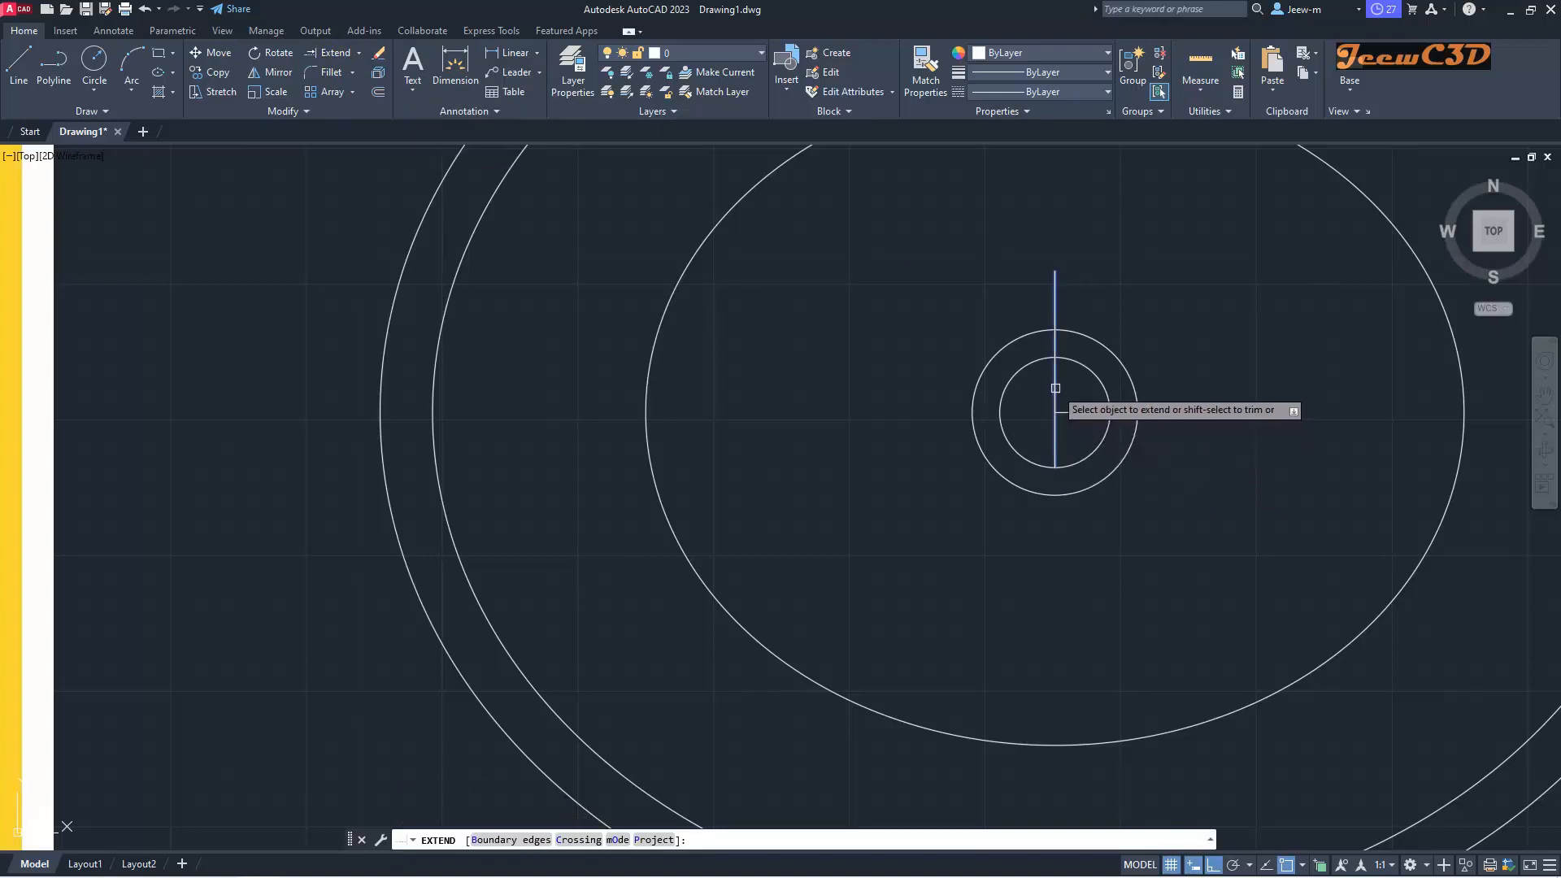
left_click(1055, 388)
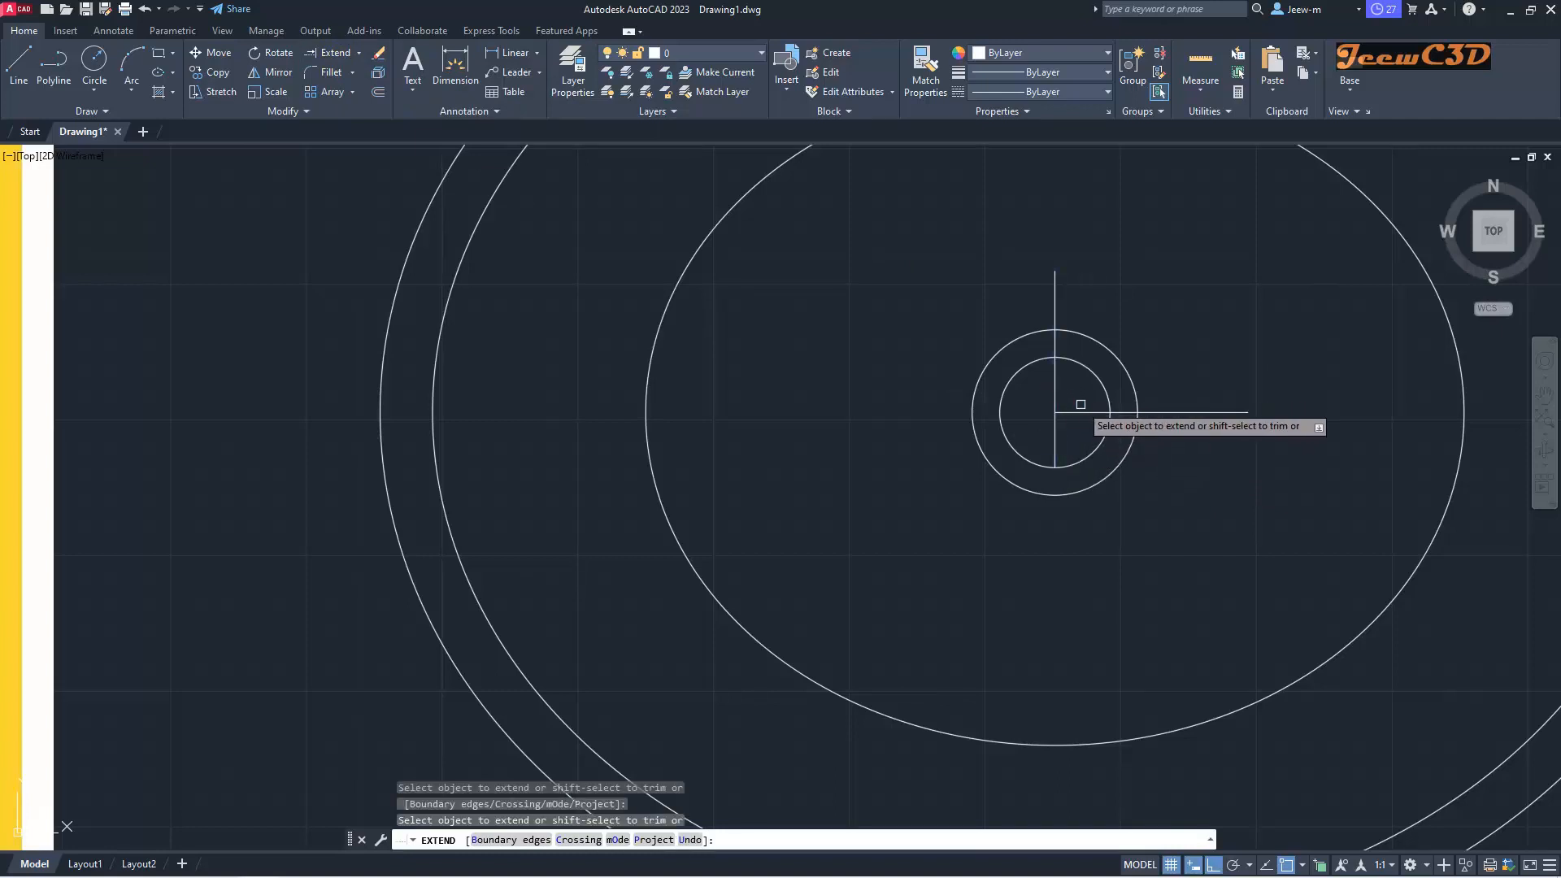
left_click(1080, 411)
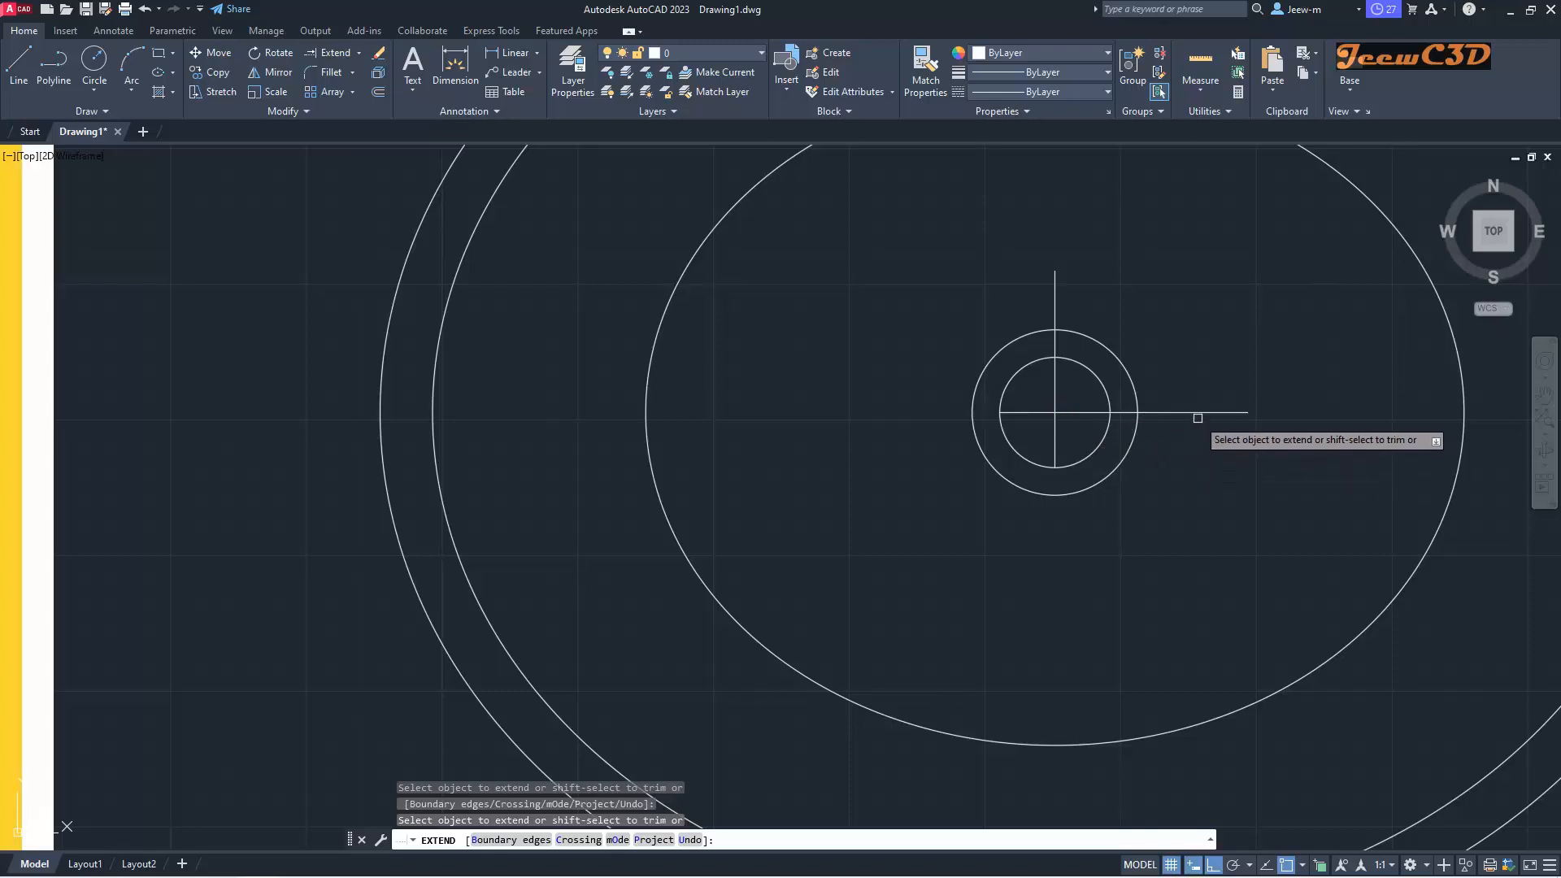
Step: Trim both centre lines where they run past the inner circle, at its upper and right-hand sides, and end the command
left_click(1054, 297, "shift")
left_click(1057, 340, "shift")
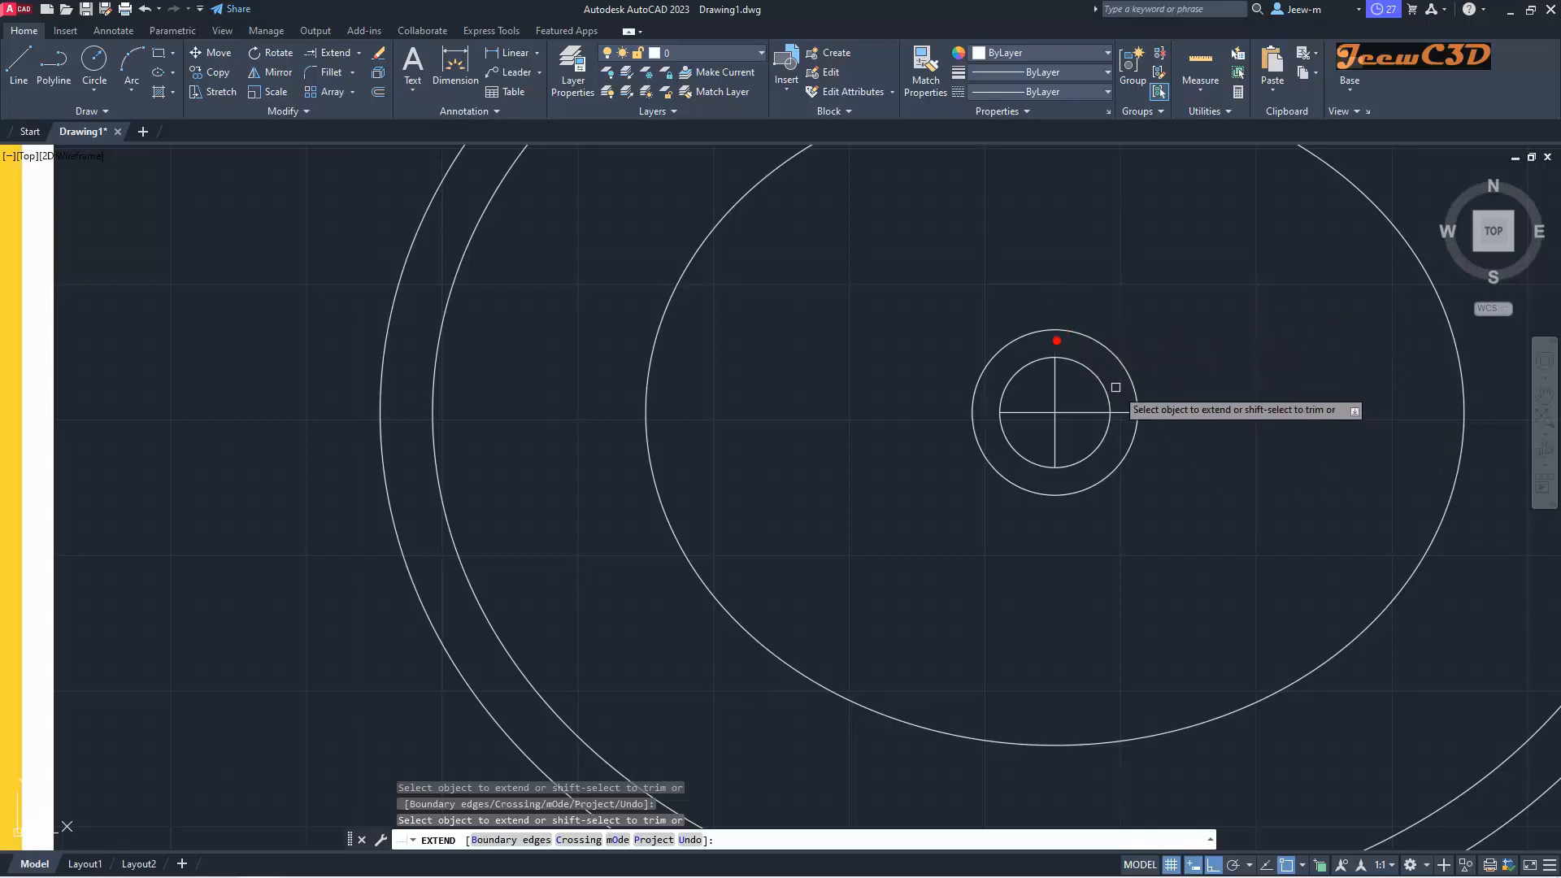
left_click(1126, 412, "shift")
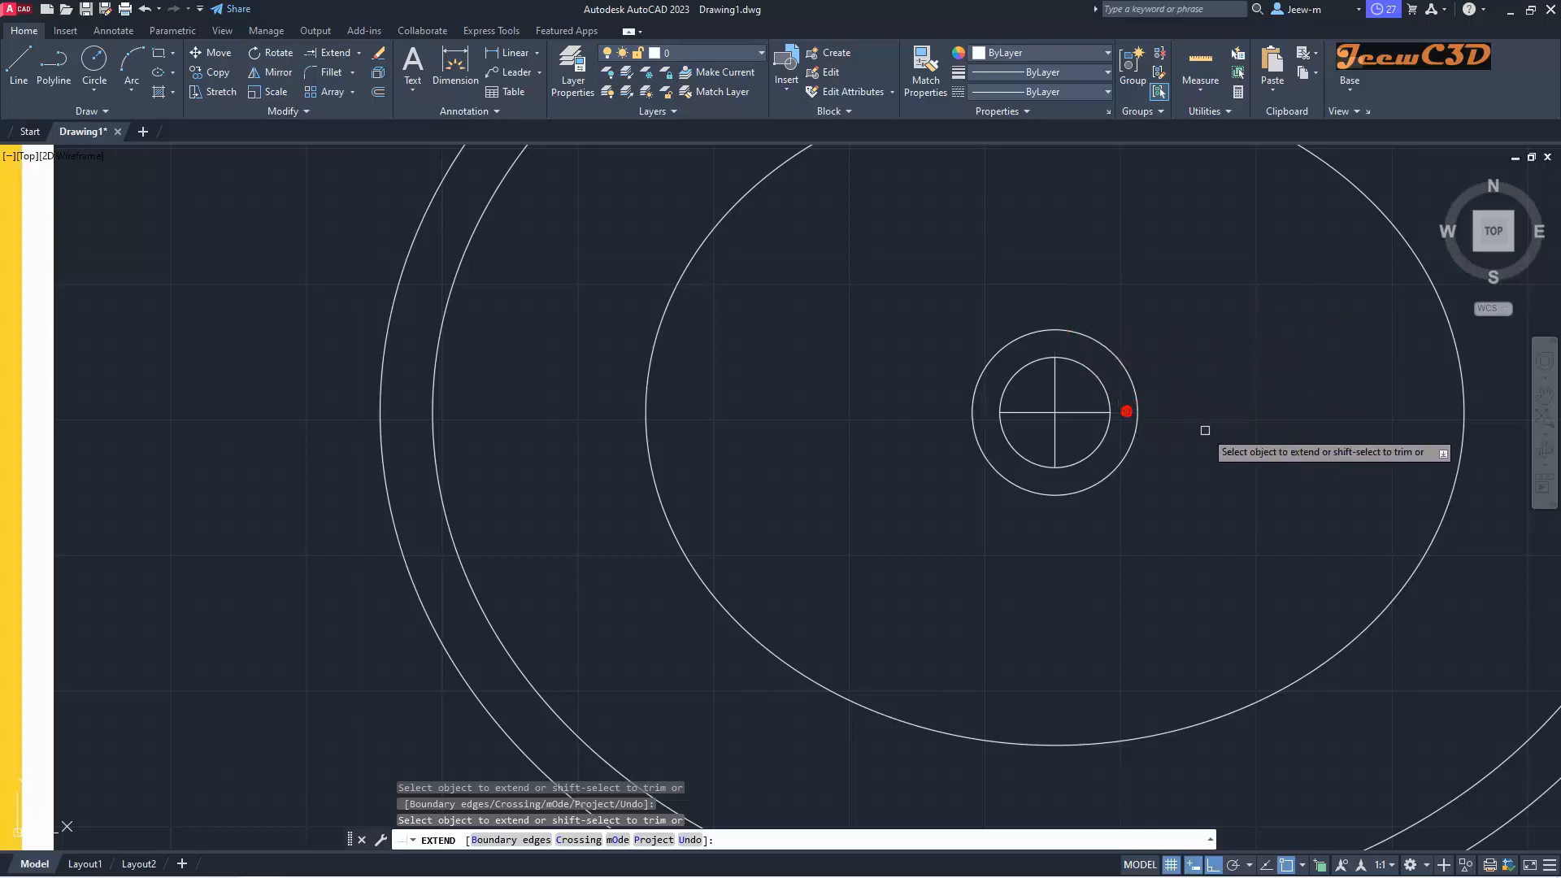
key("Return")
scroll(1205, 430, "down", 4)
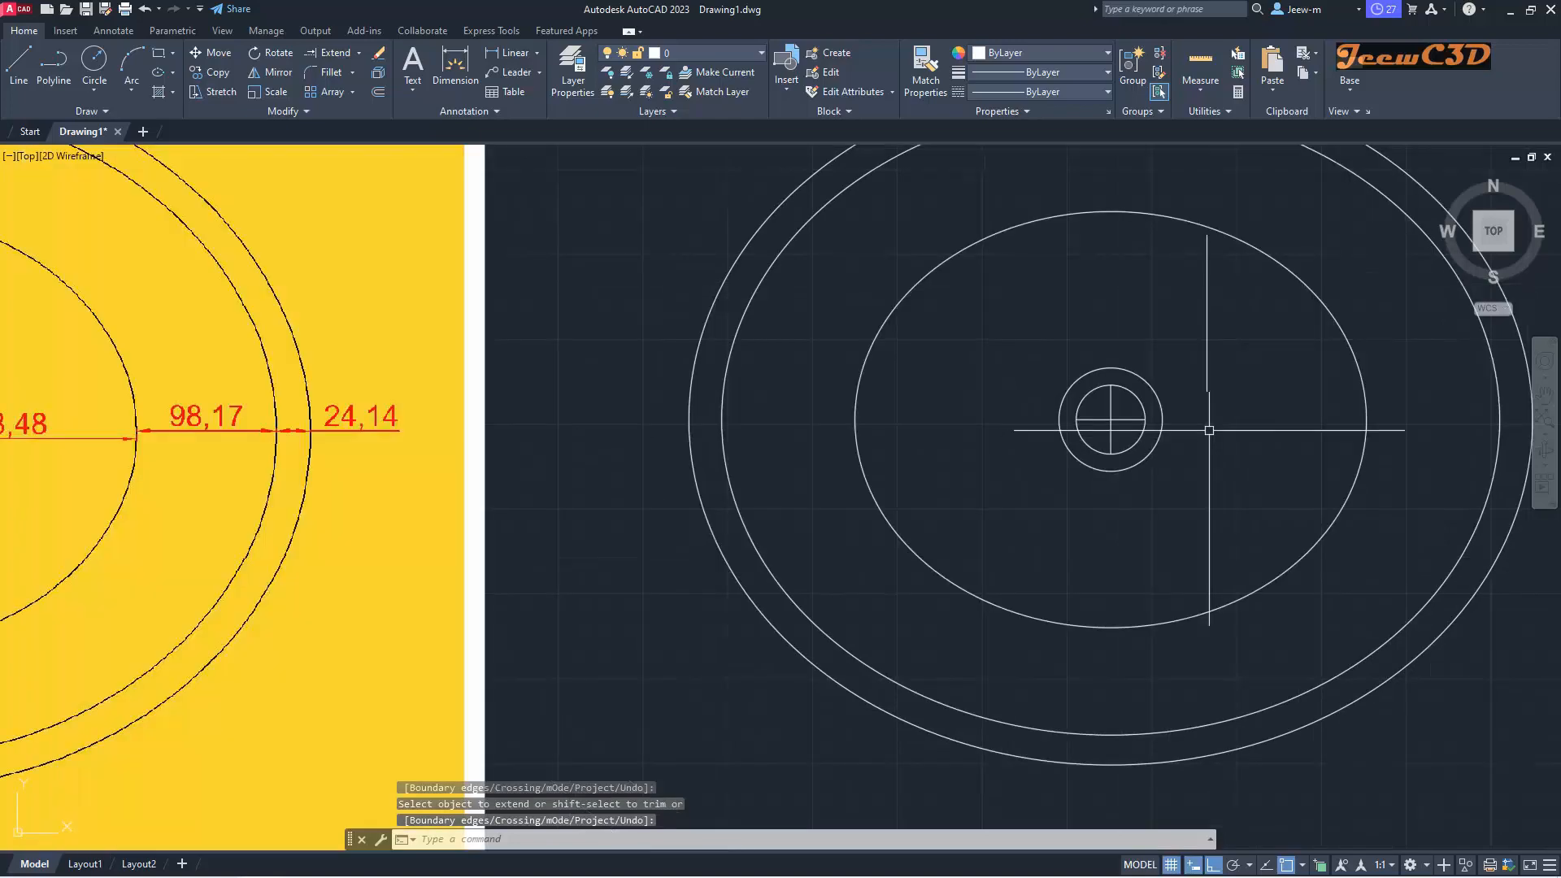
middle_click_drag(1203, 435, 1148, 448)
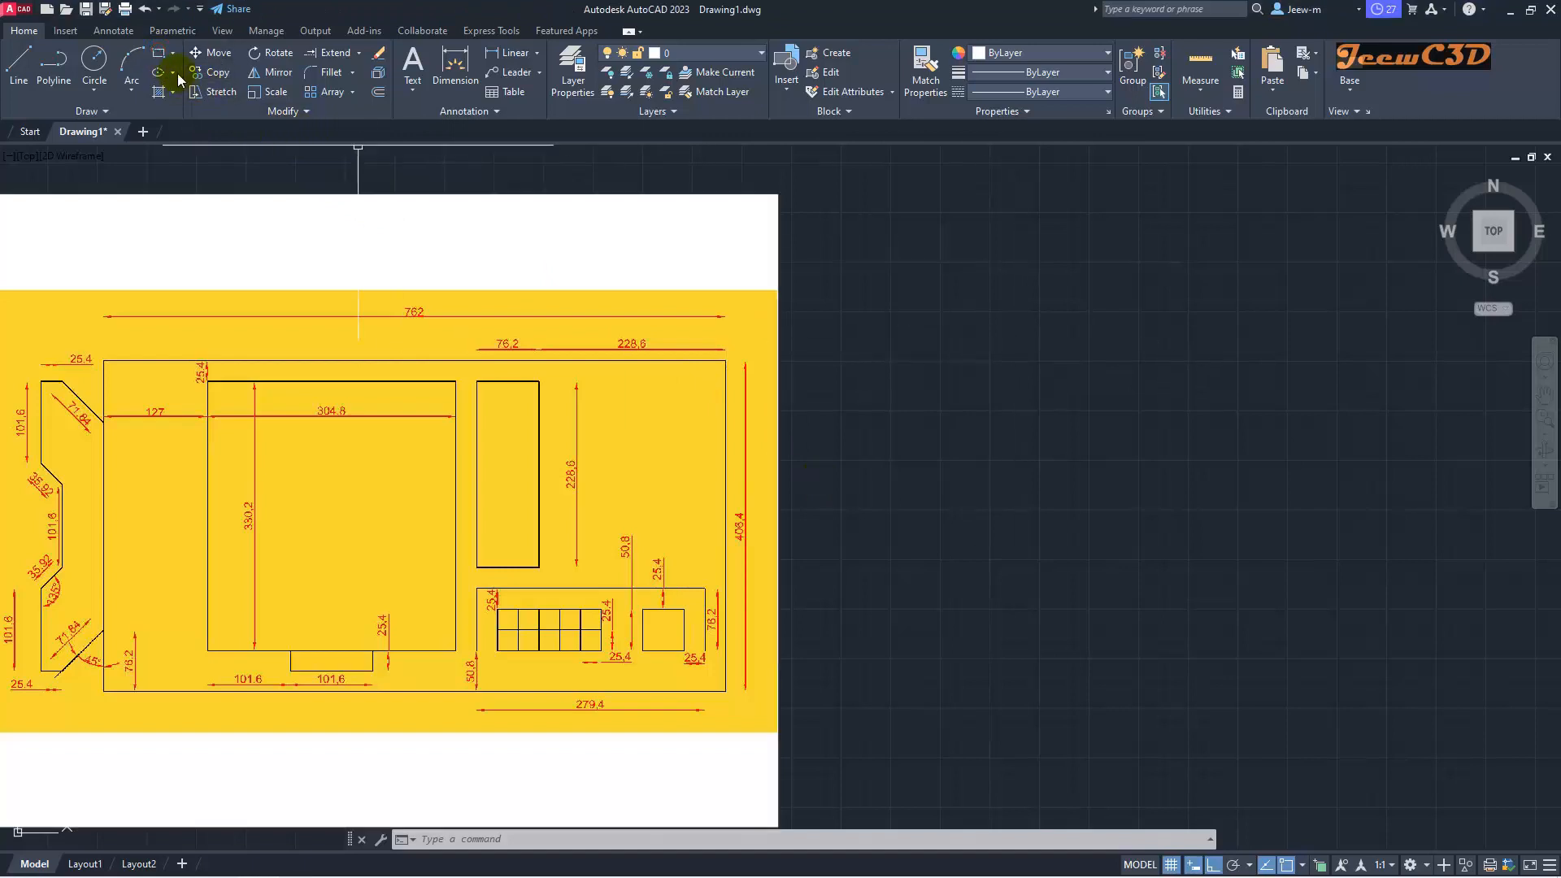
Step: Draw the outer rectangle beside the new reference image using exact dimensions, 762 long and 406.4 wide
left_click(160, 53)
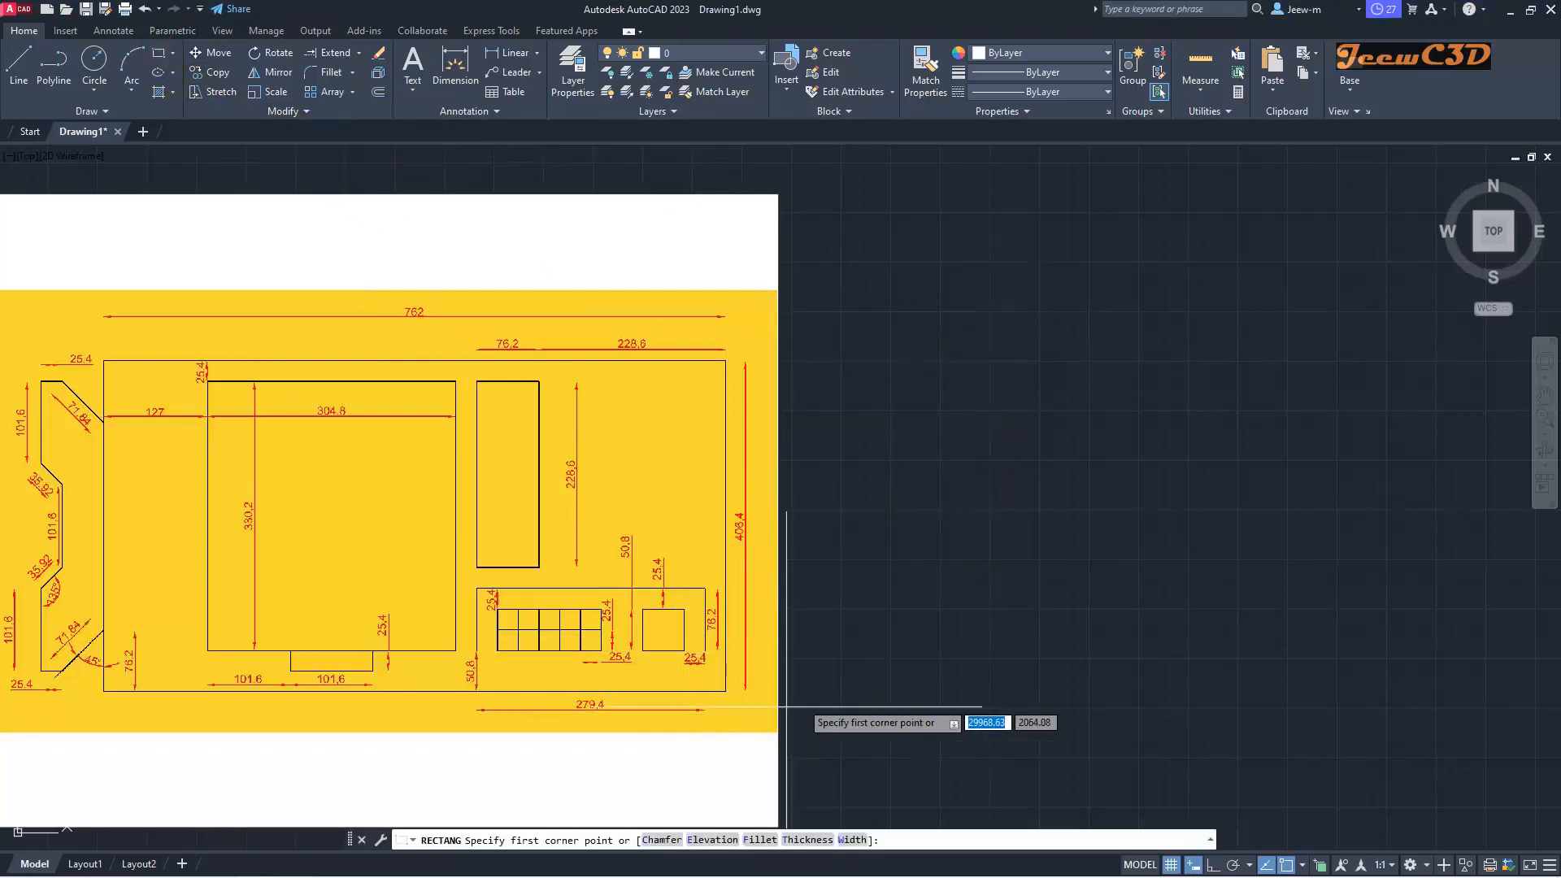
left_click(896, 312)
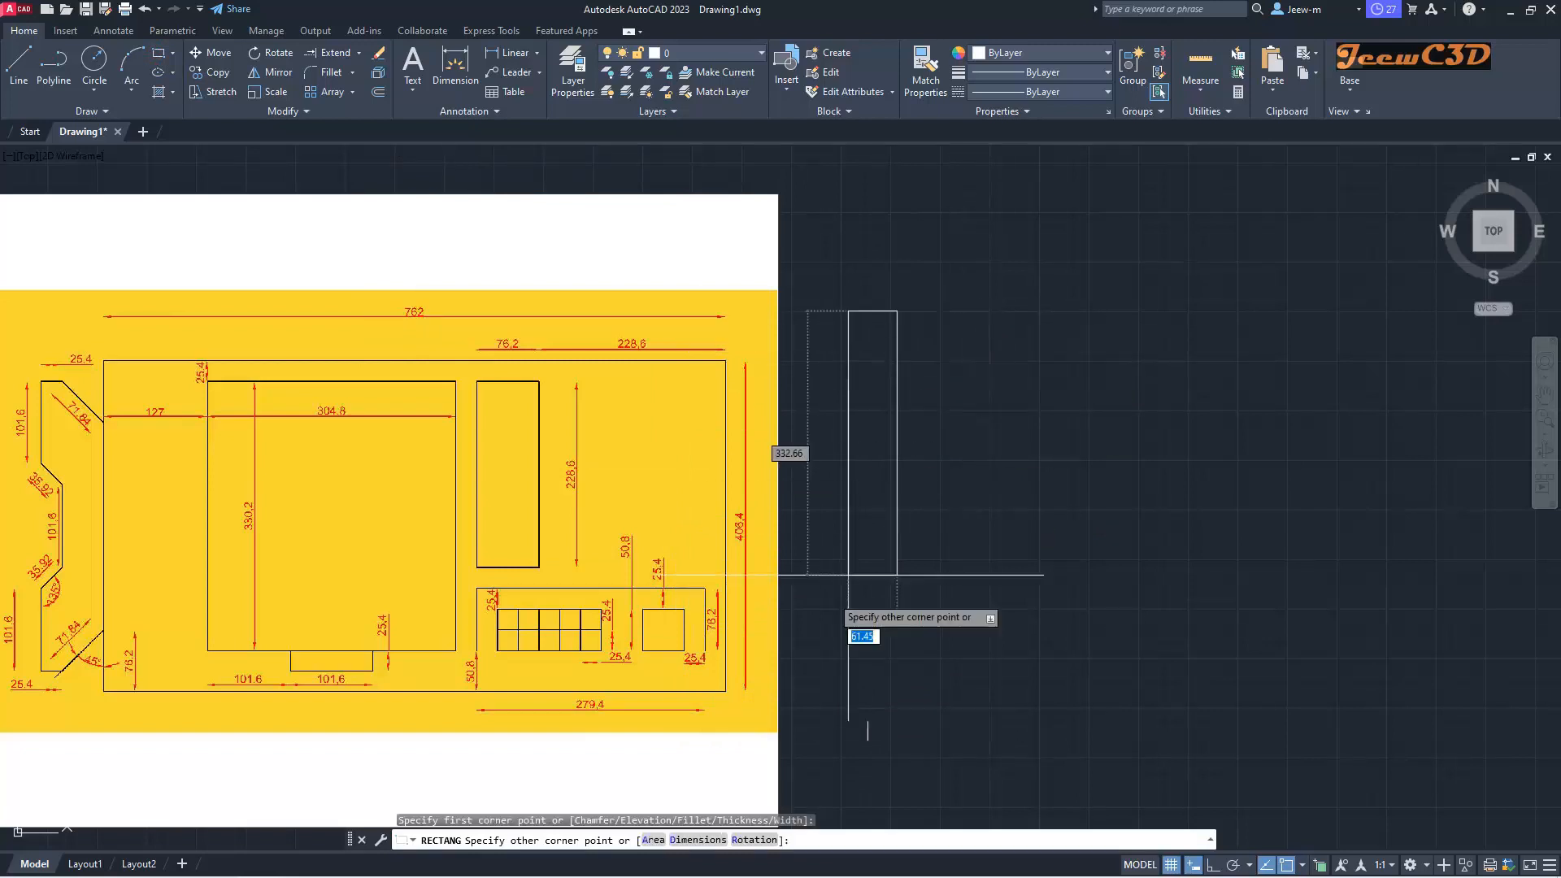
left_click(696, 839)
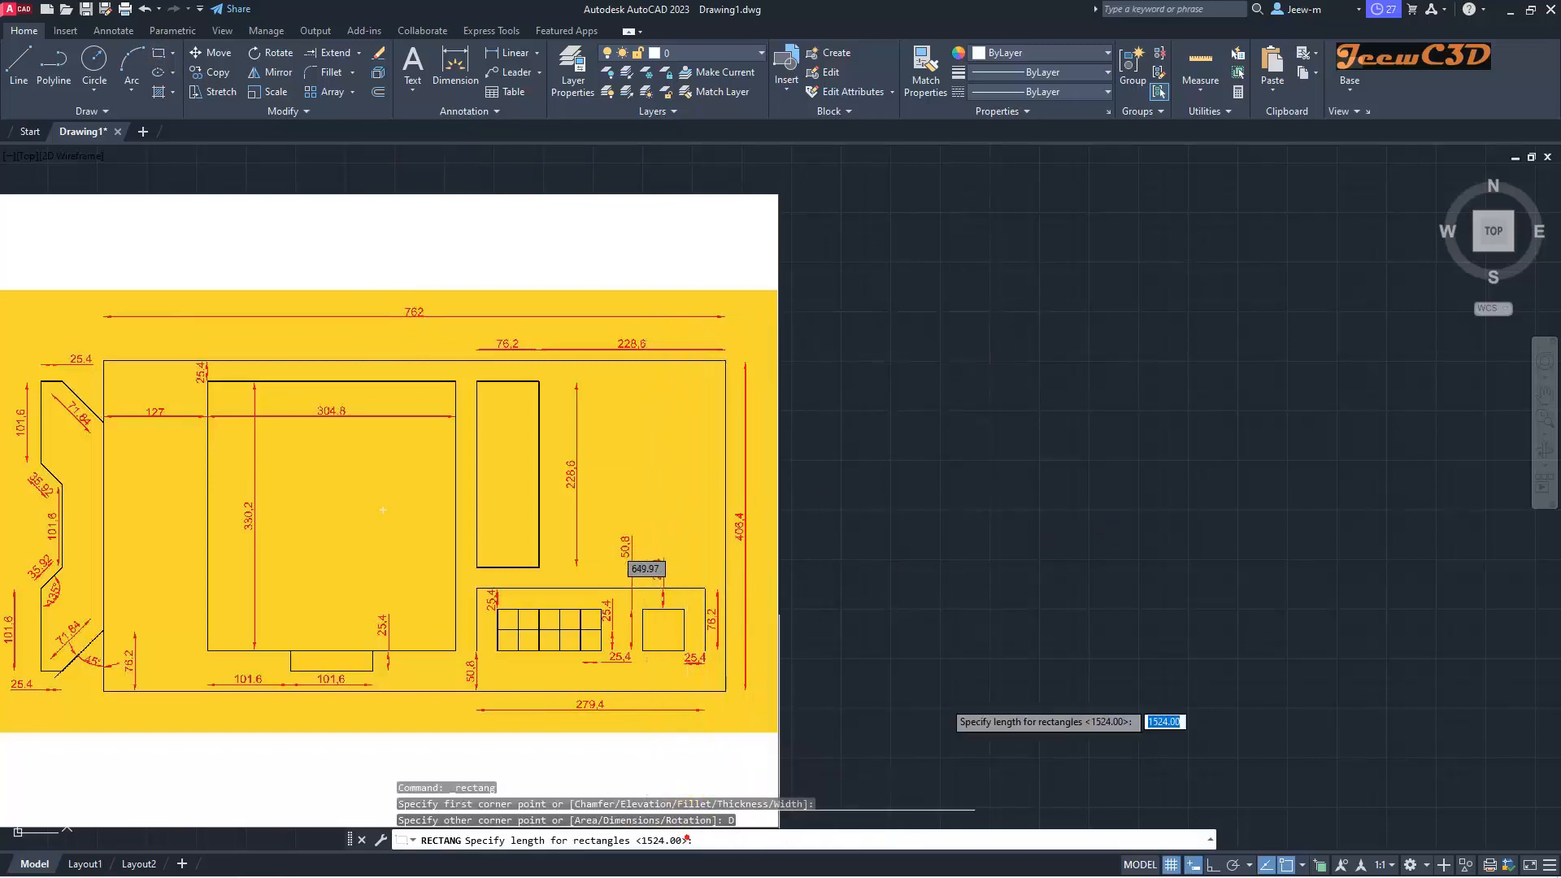
type("762")
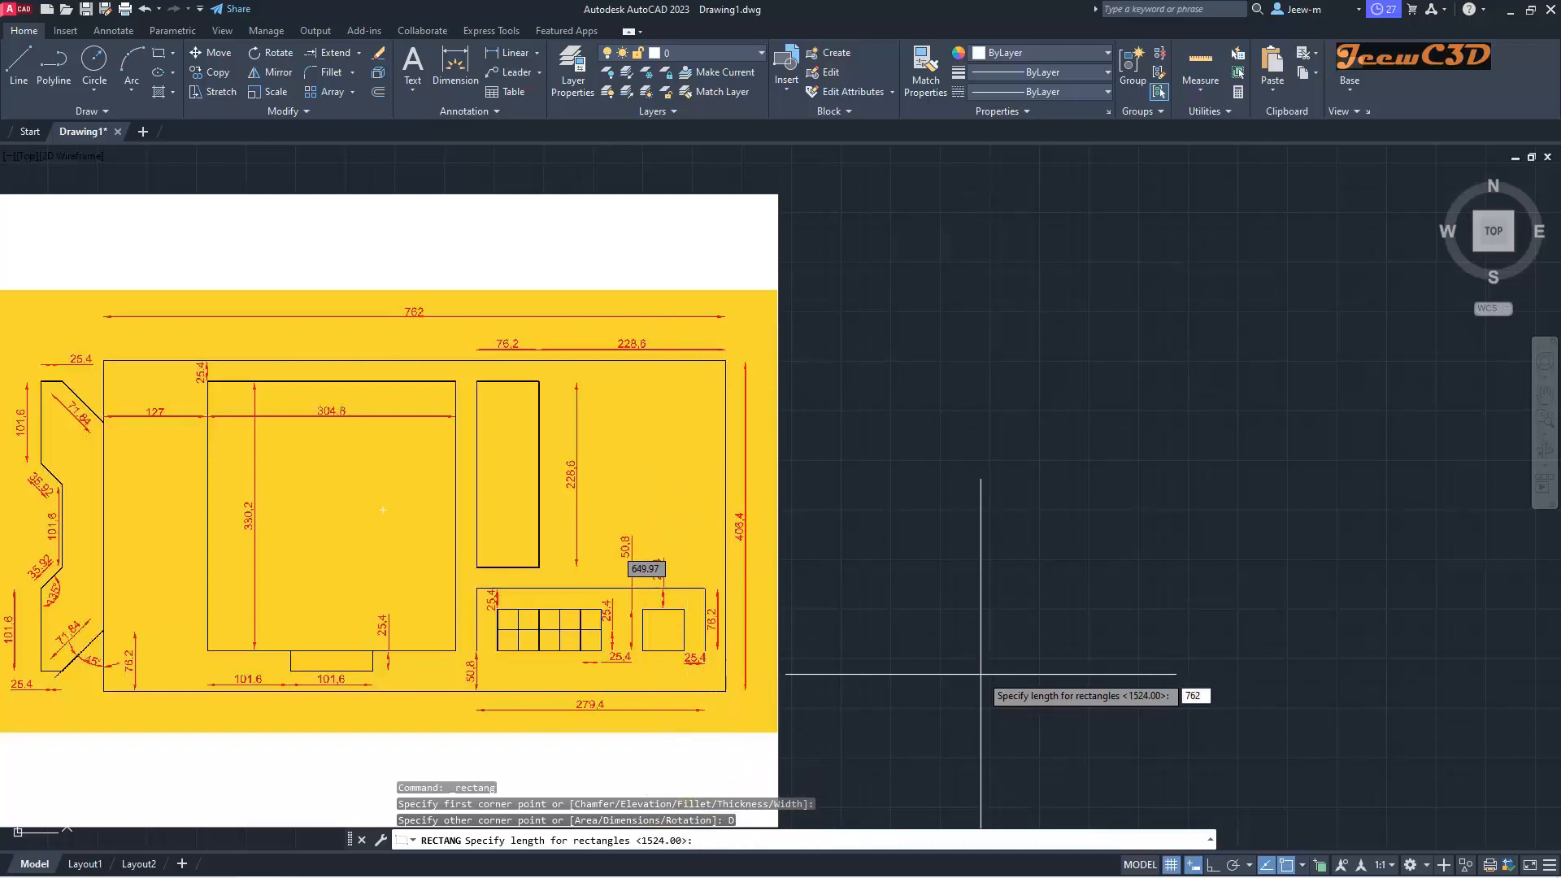
key("Return")
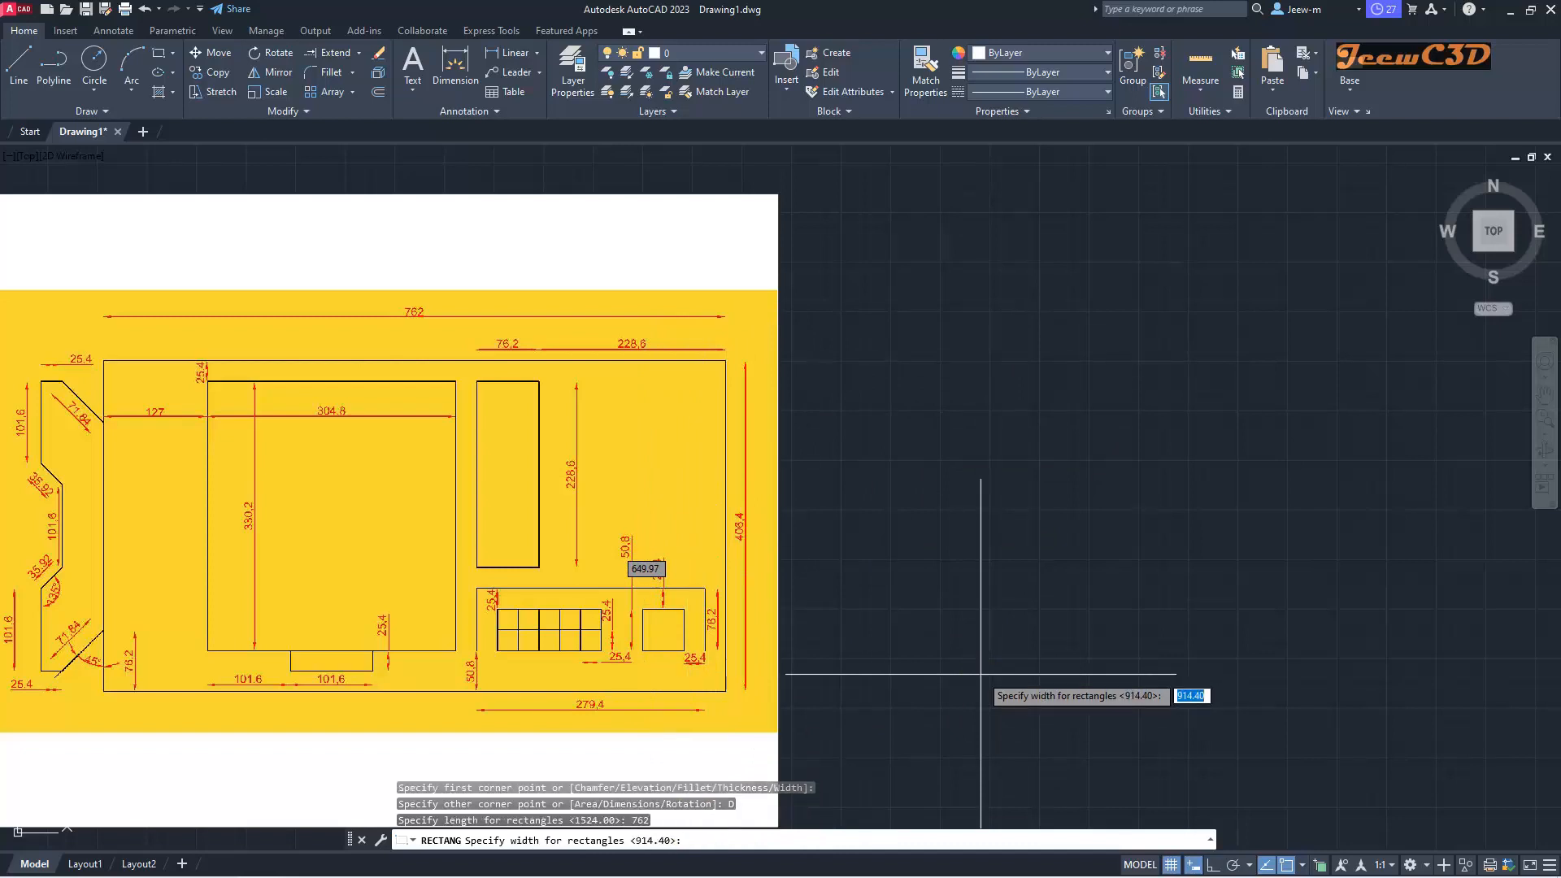
type("406")
key("Return")
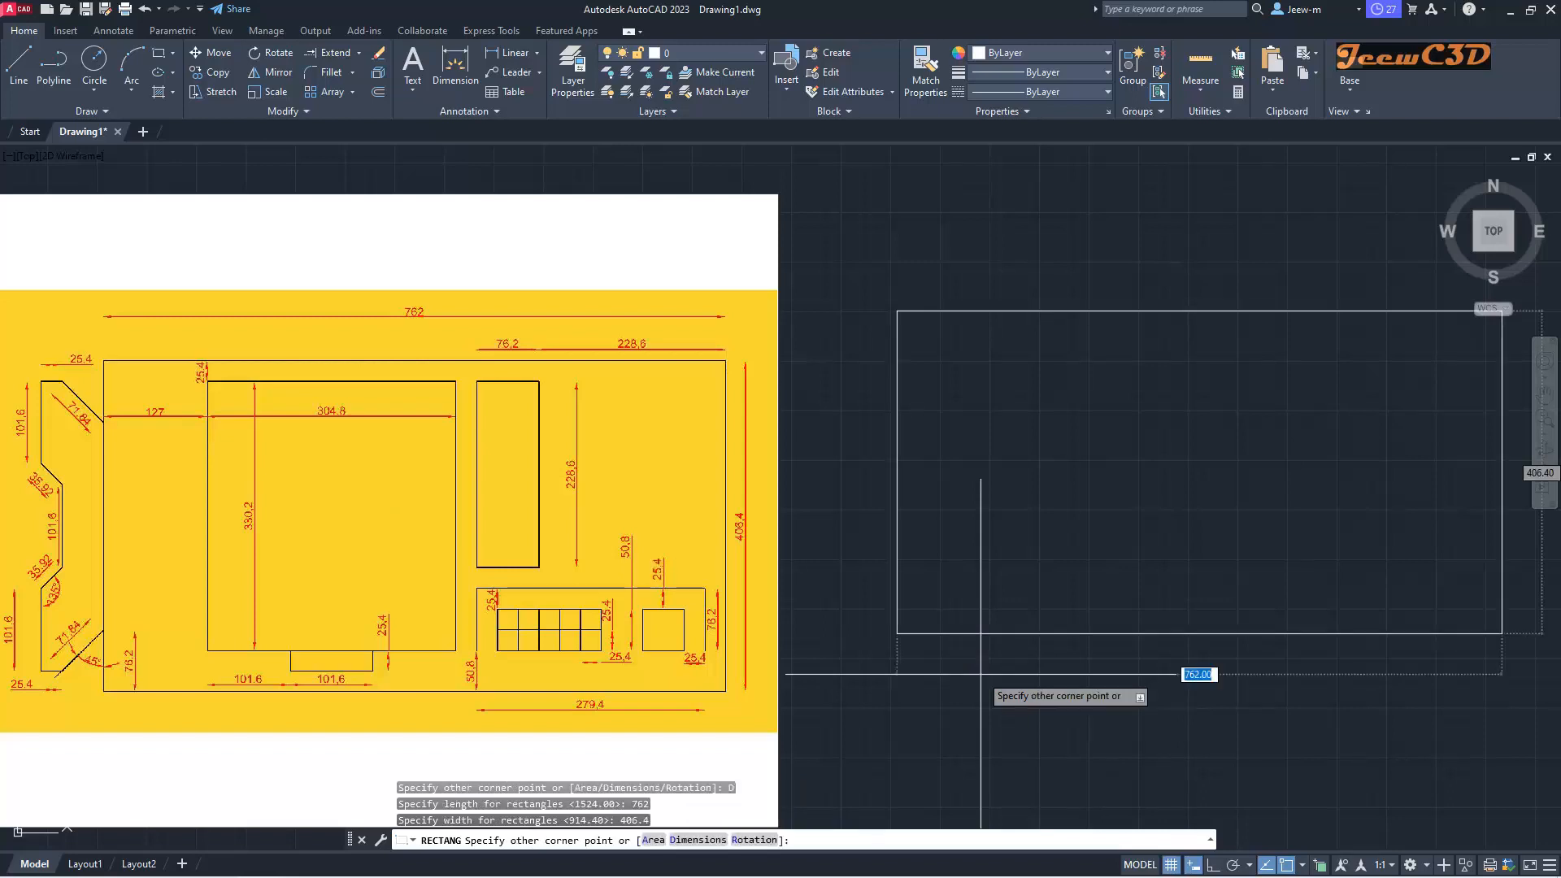
left_click(1521, 705)
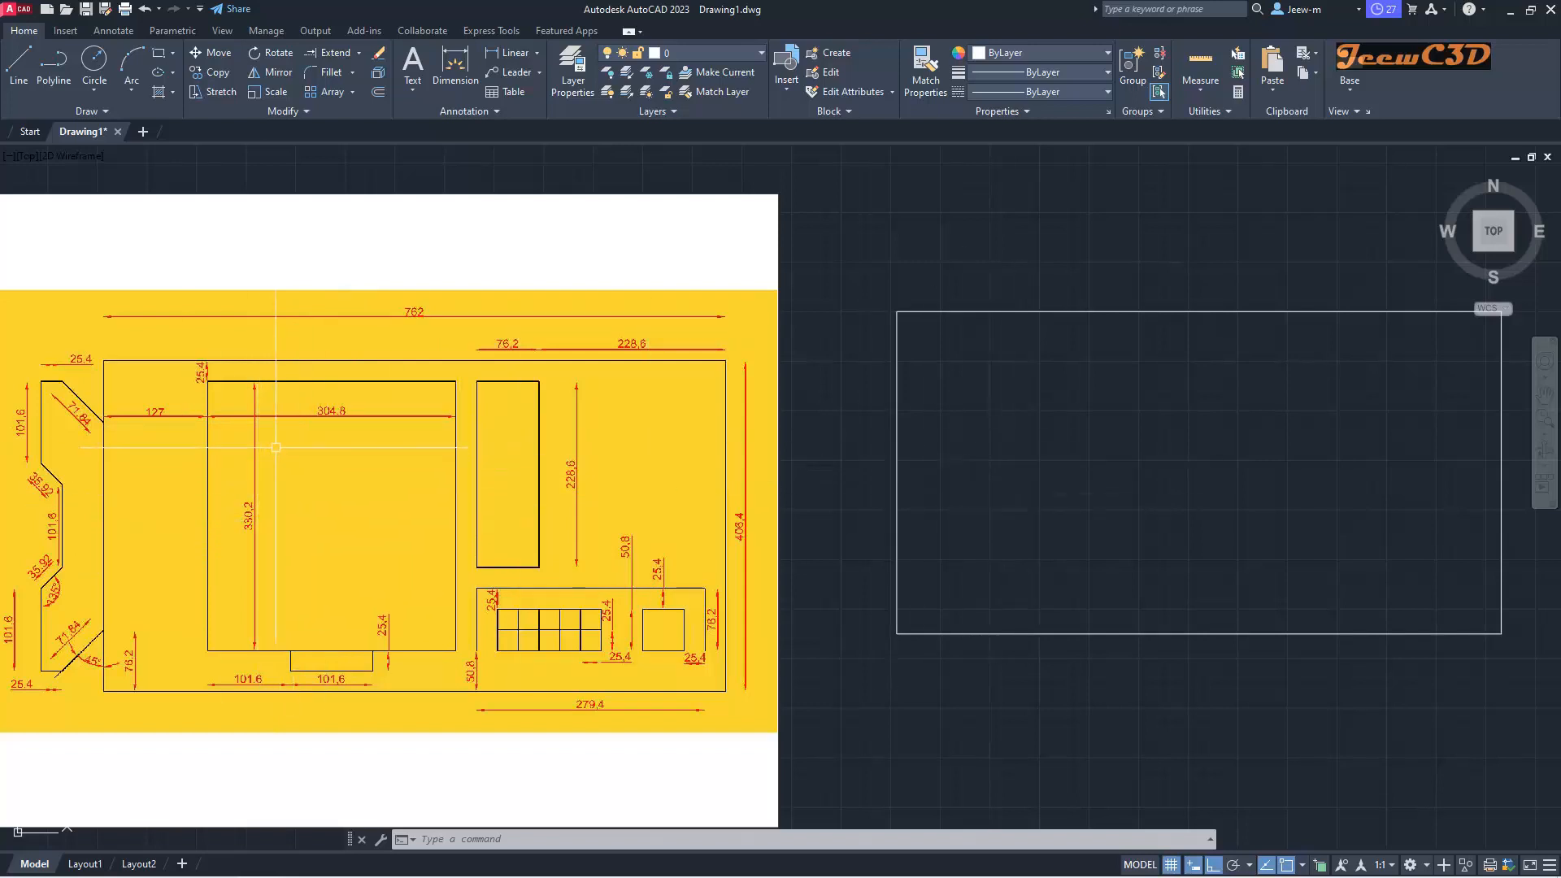
Step: Draw a 304.8 by 330.2 rectangle inside the outer rectangle, starting from its upper-left corner
left_click(157, 57)
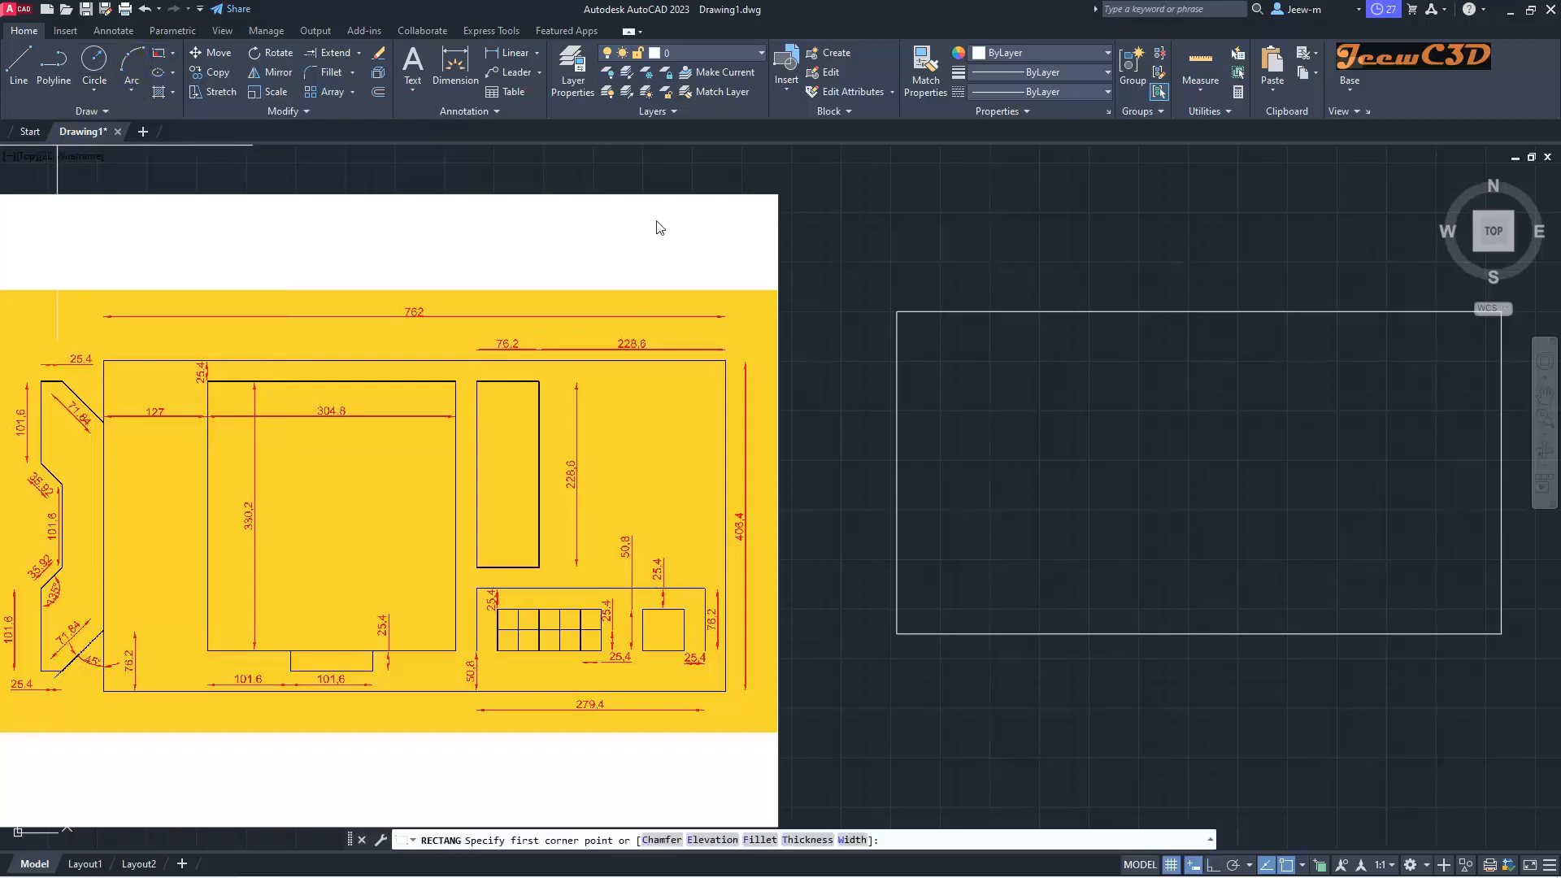
left_click(897, 311)
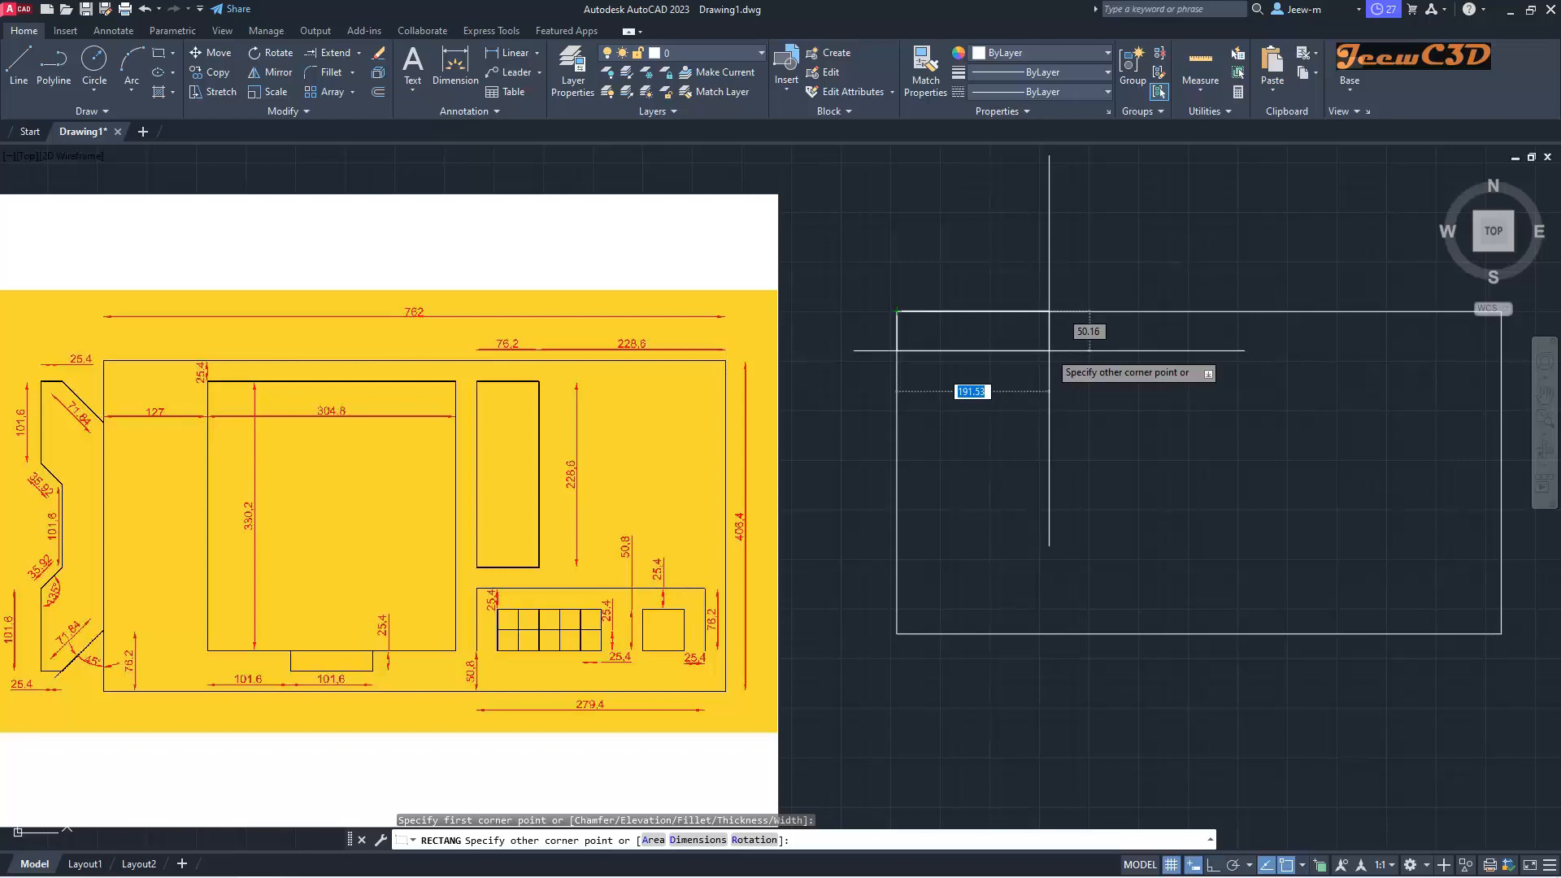
type("d")
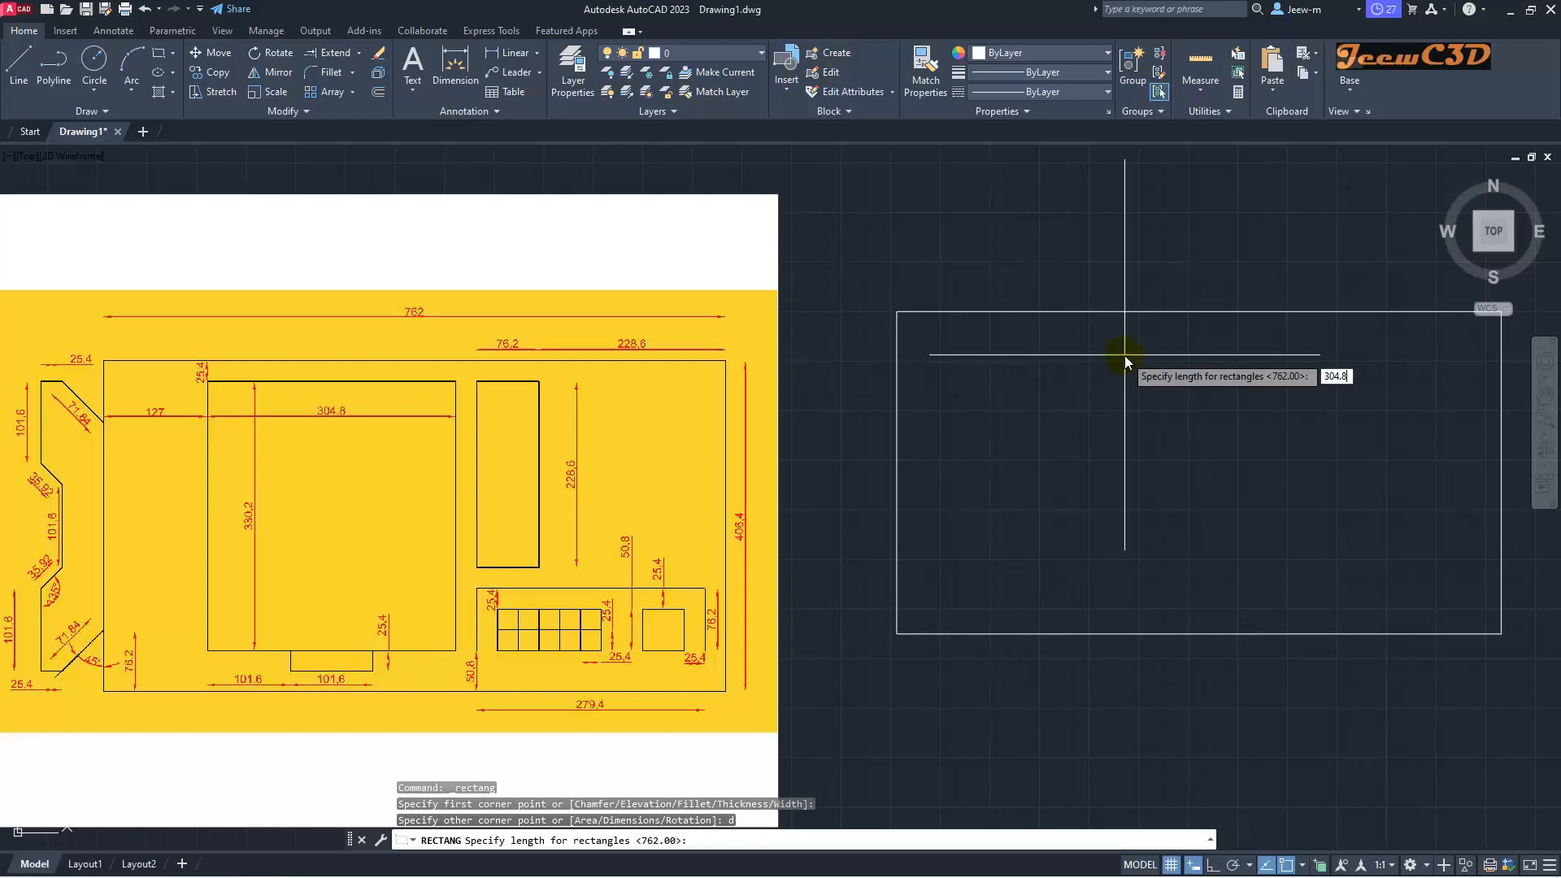
key("Return")
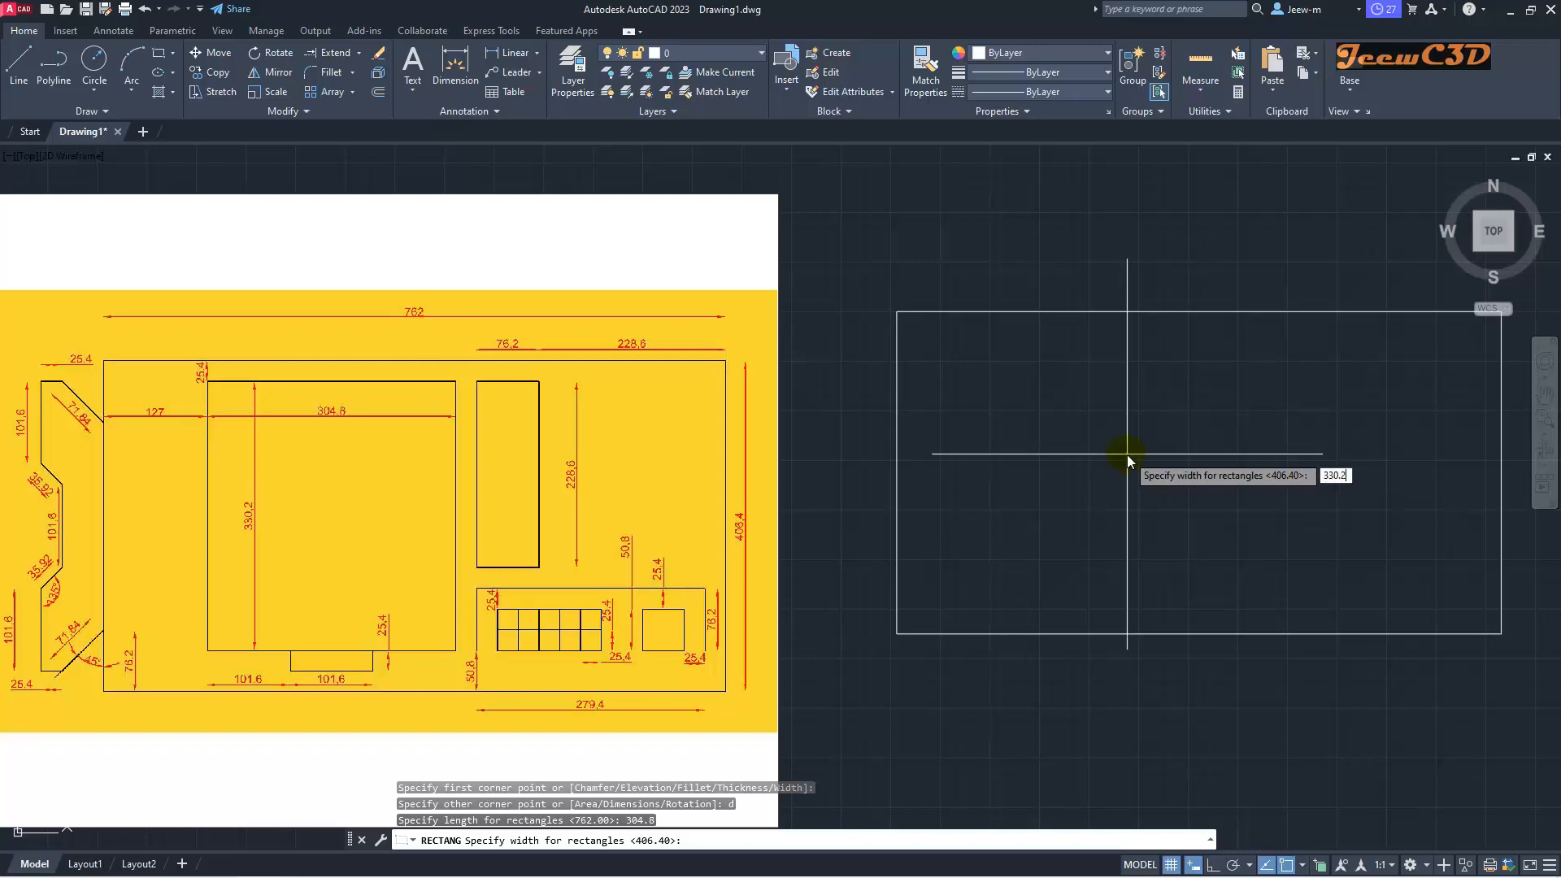
key("Return")
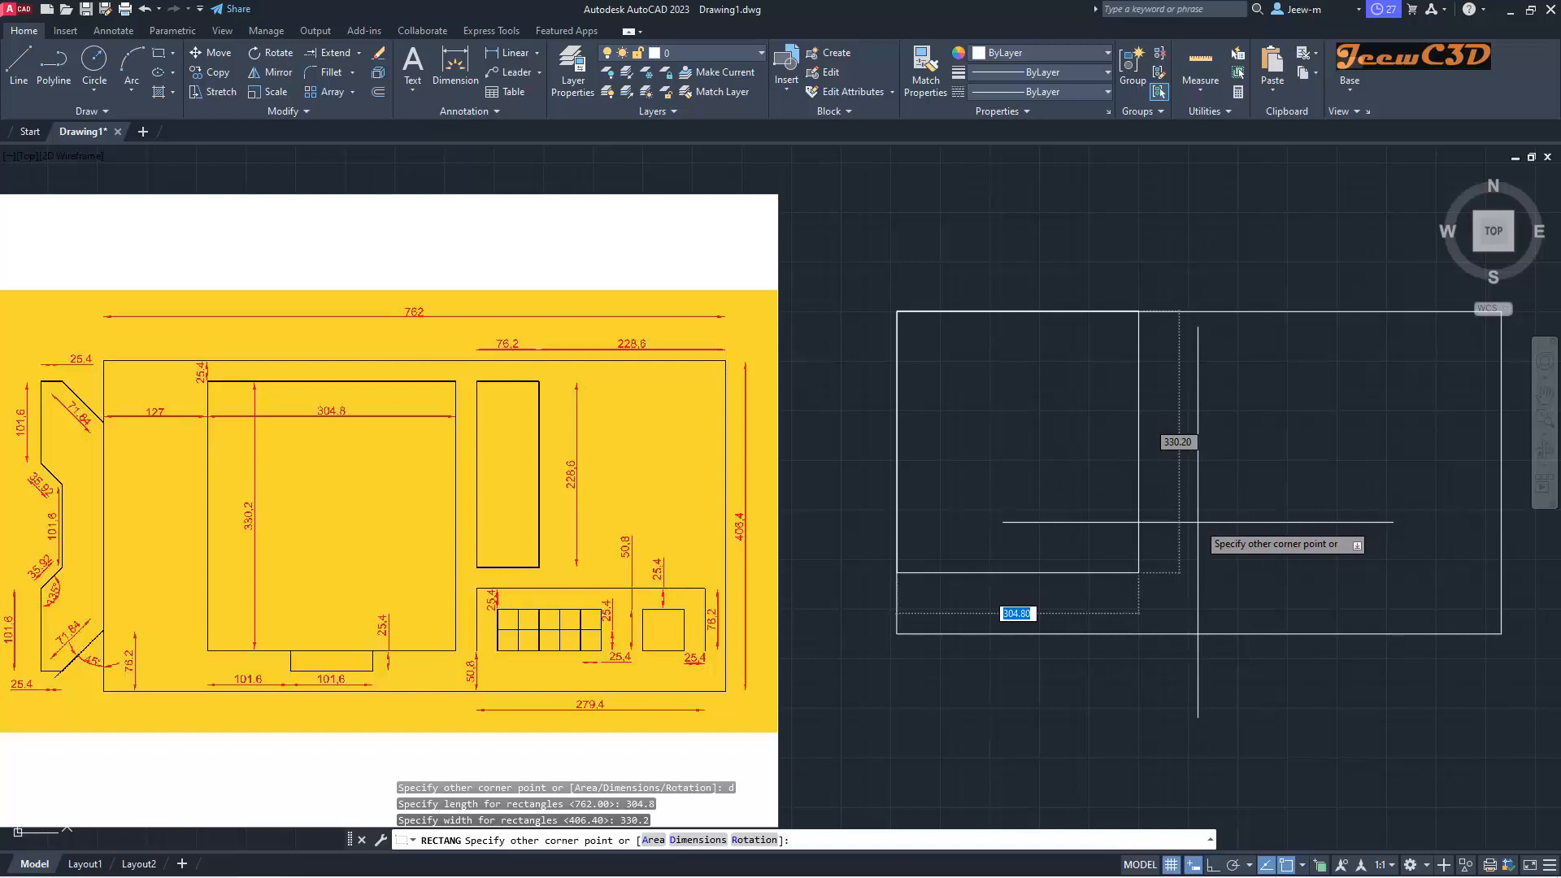
left_click(1192, 579)
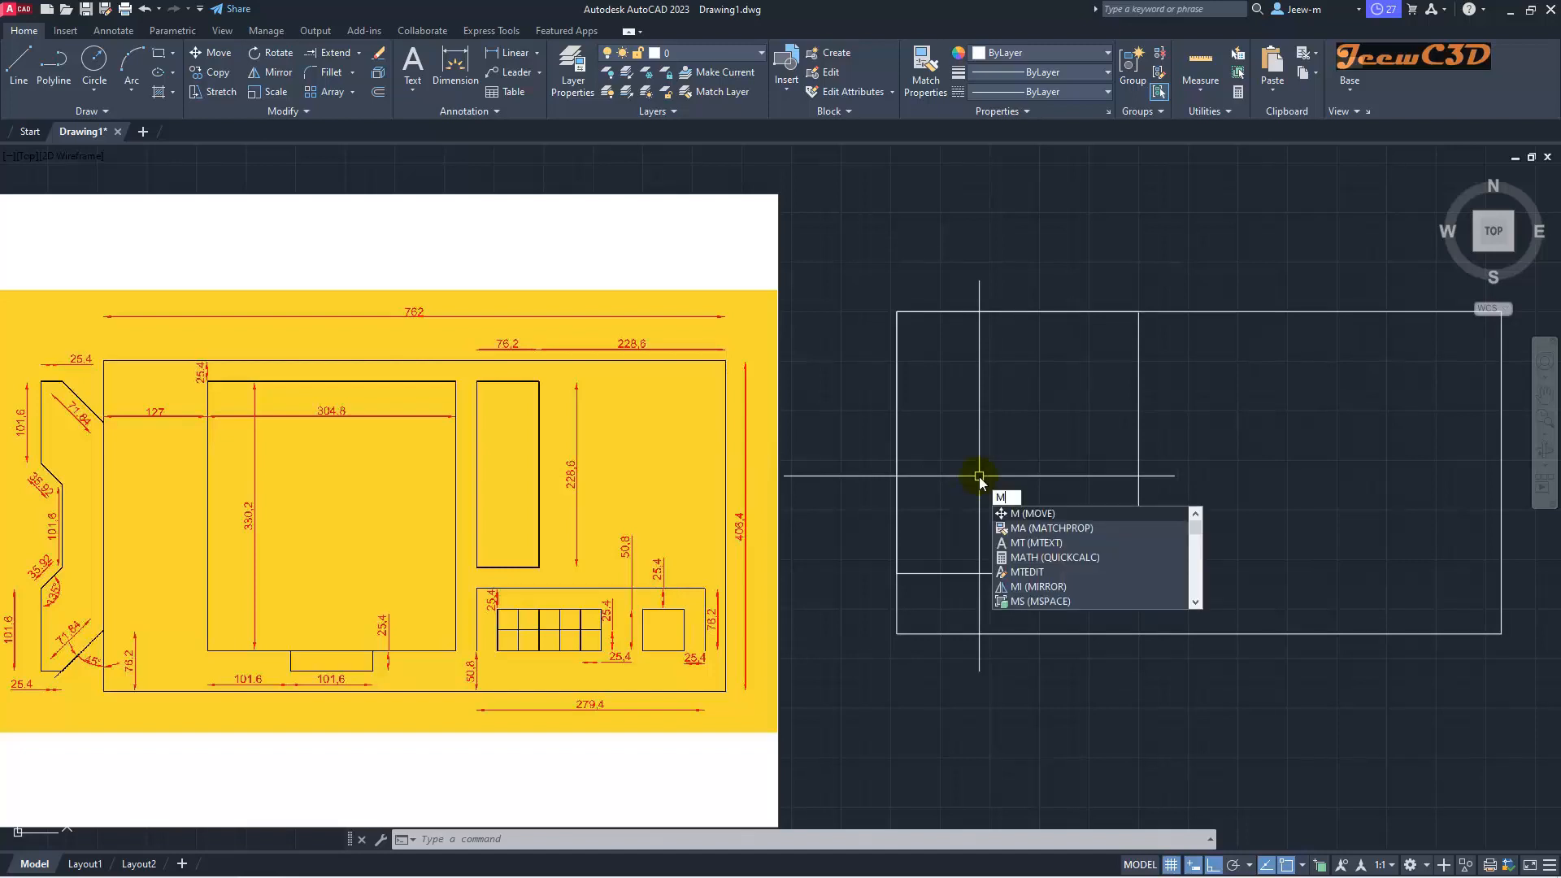
Step: Move the 304.8 by 330.2 rectangle 127 to the right from its upper-left corner
key("Return")
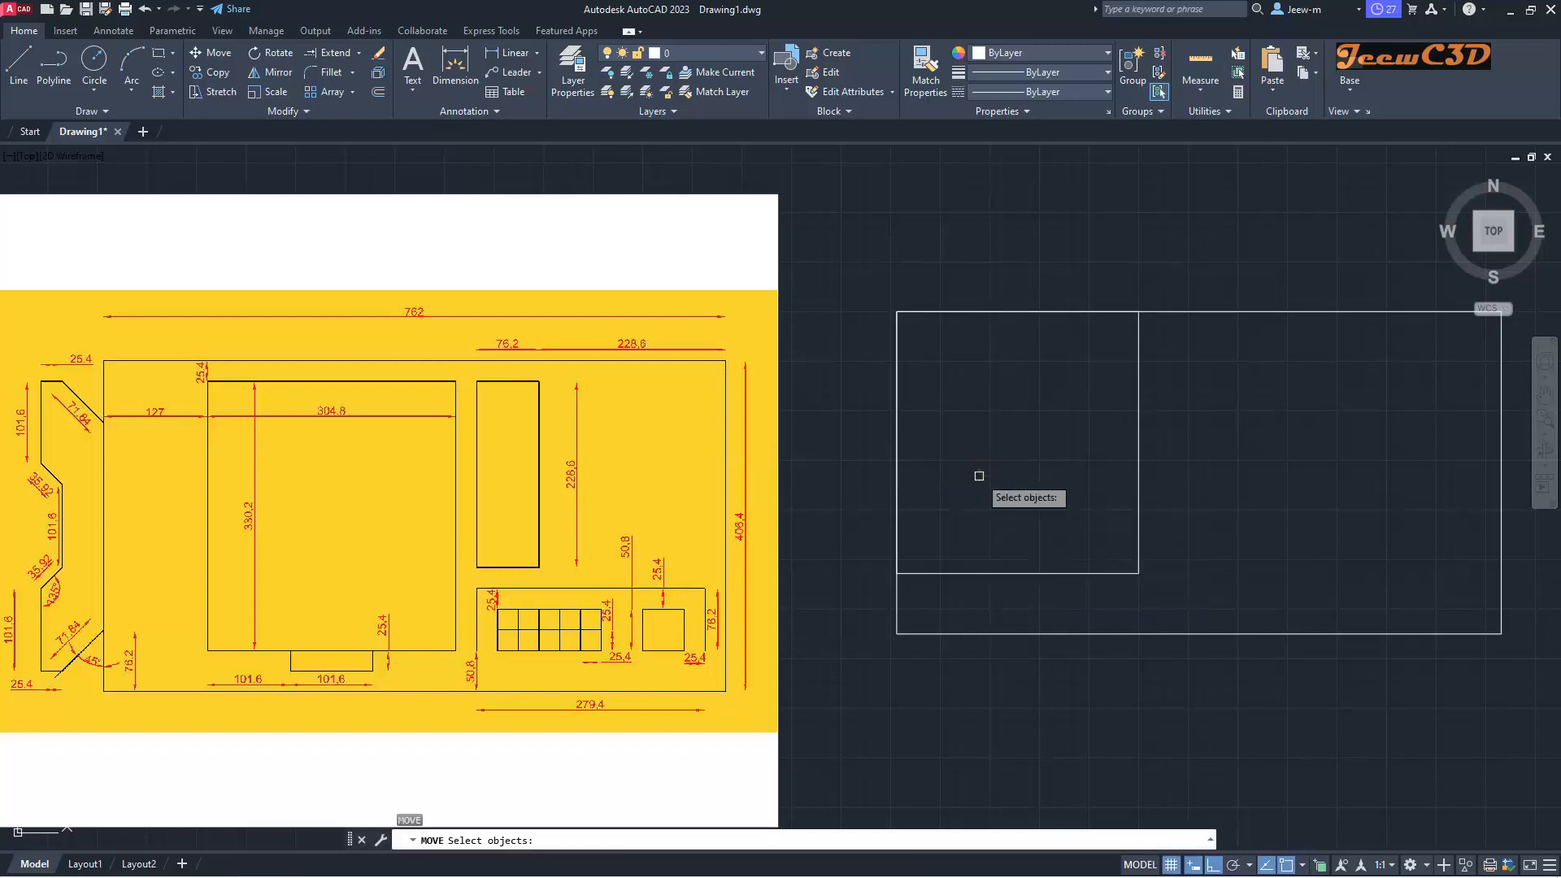
left_click(1025, 571)
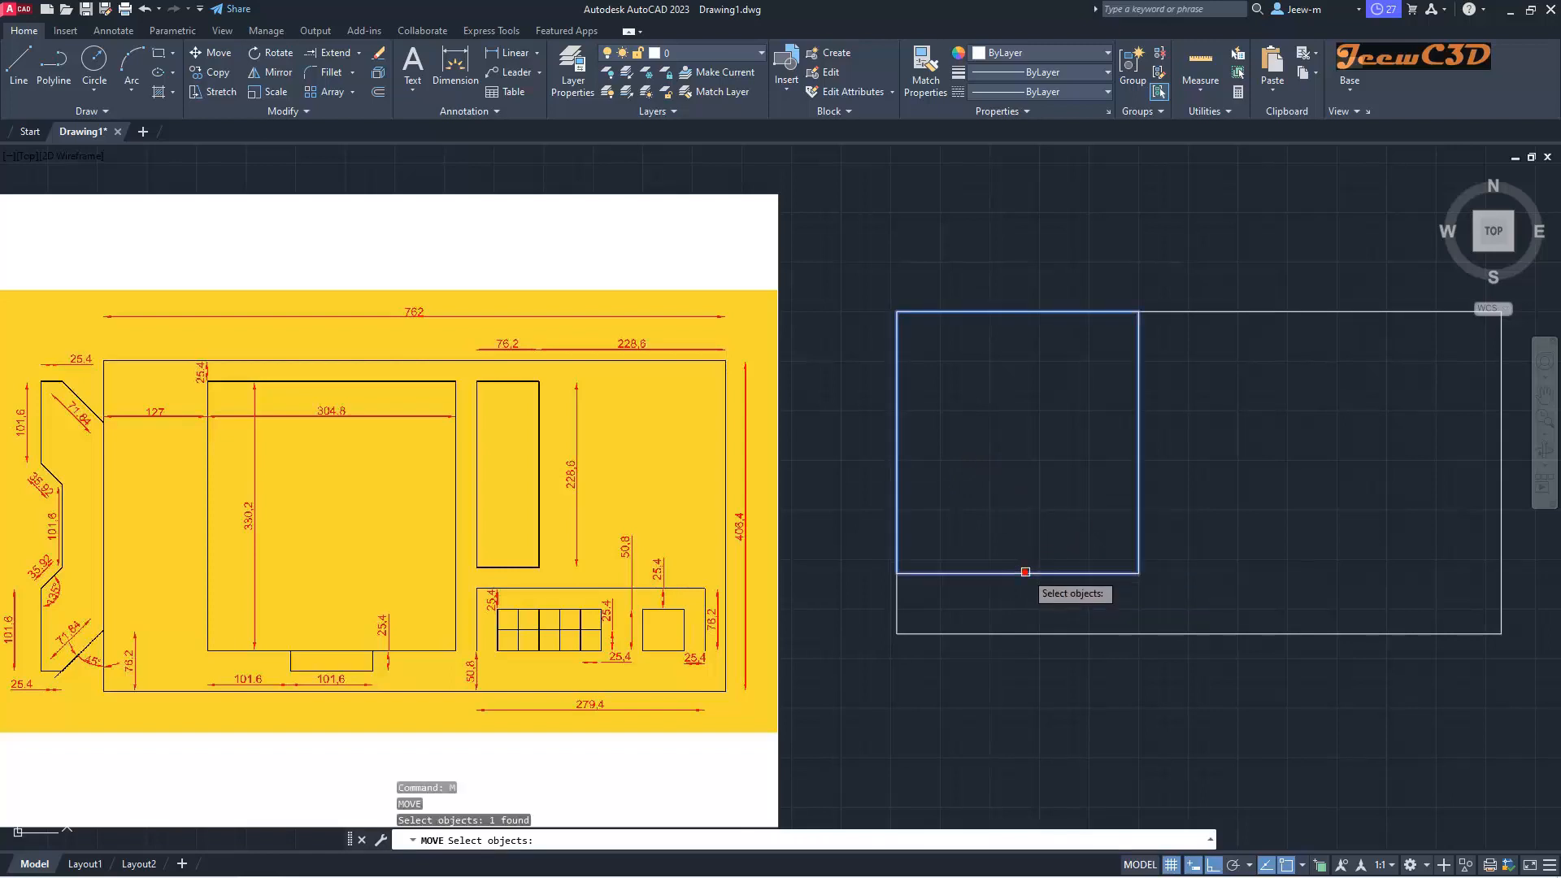
key("Return")
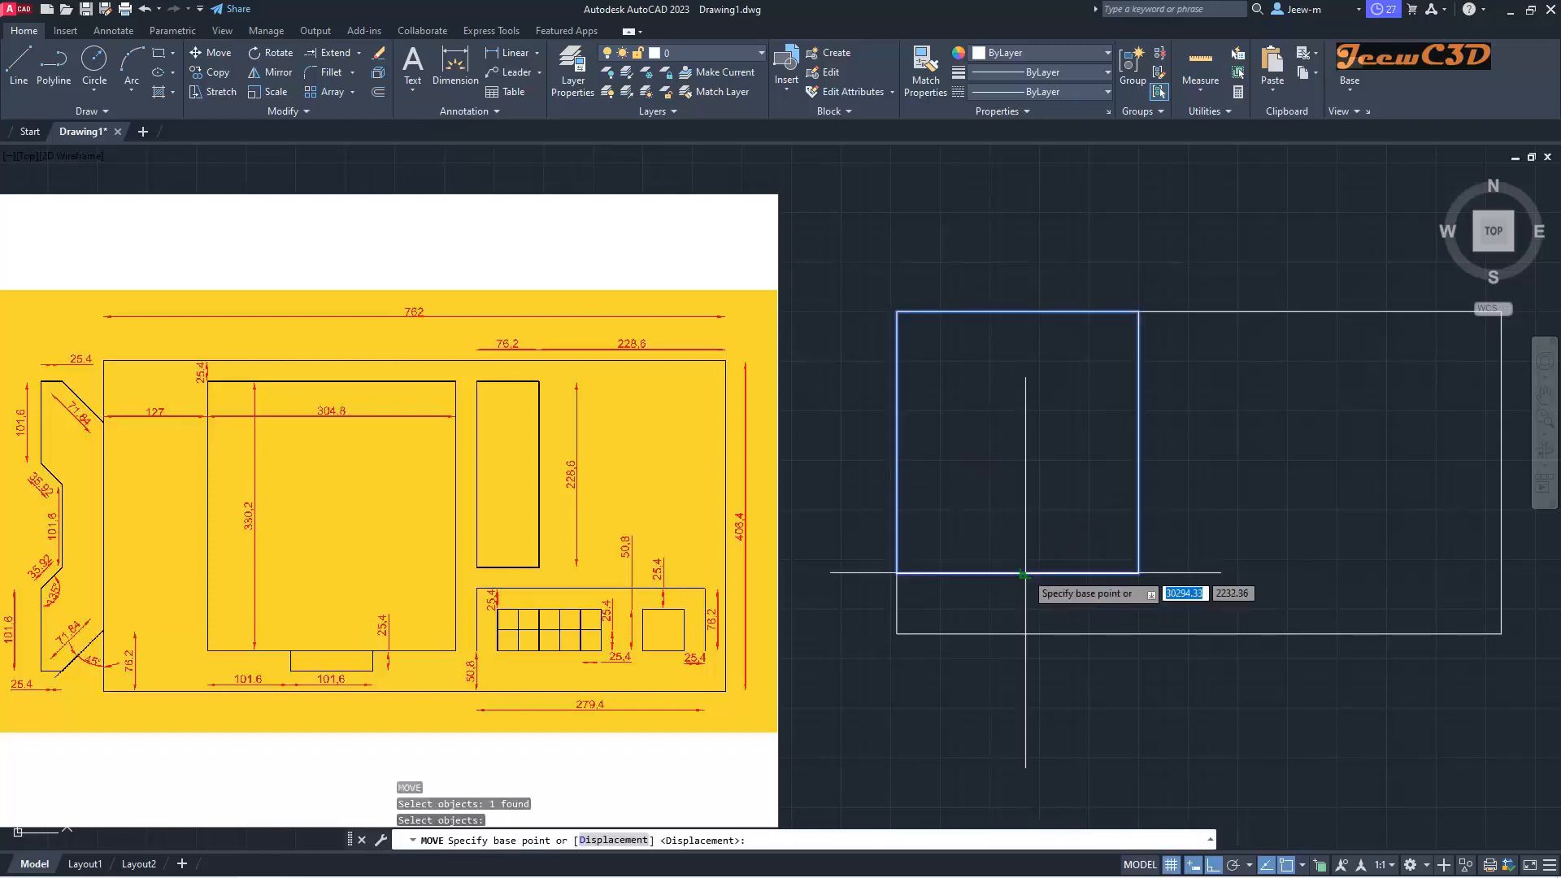
left_click(897, 312)
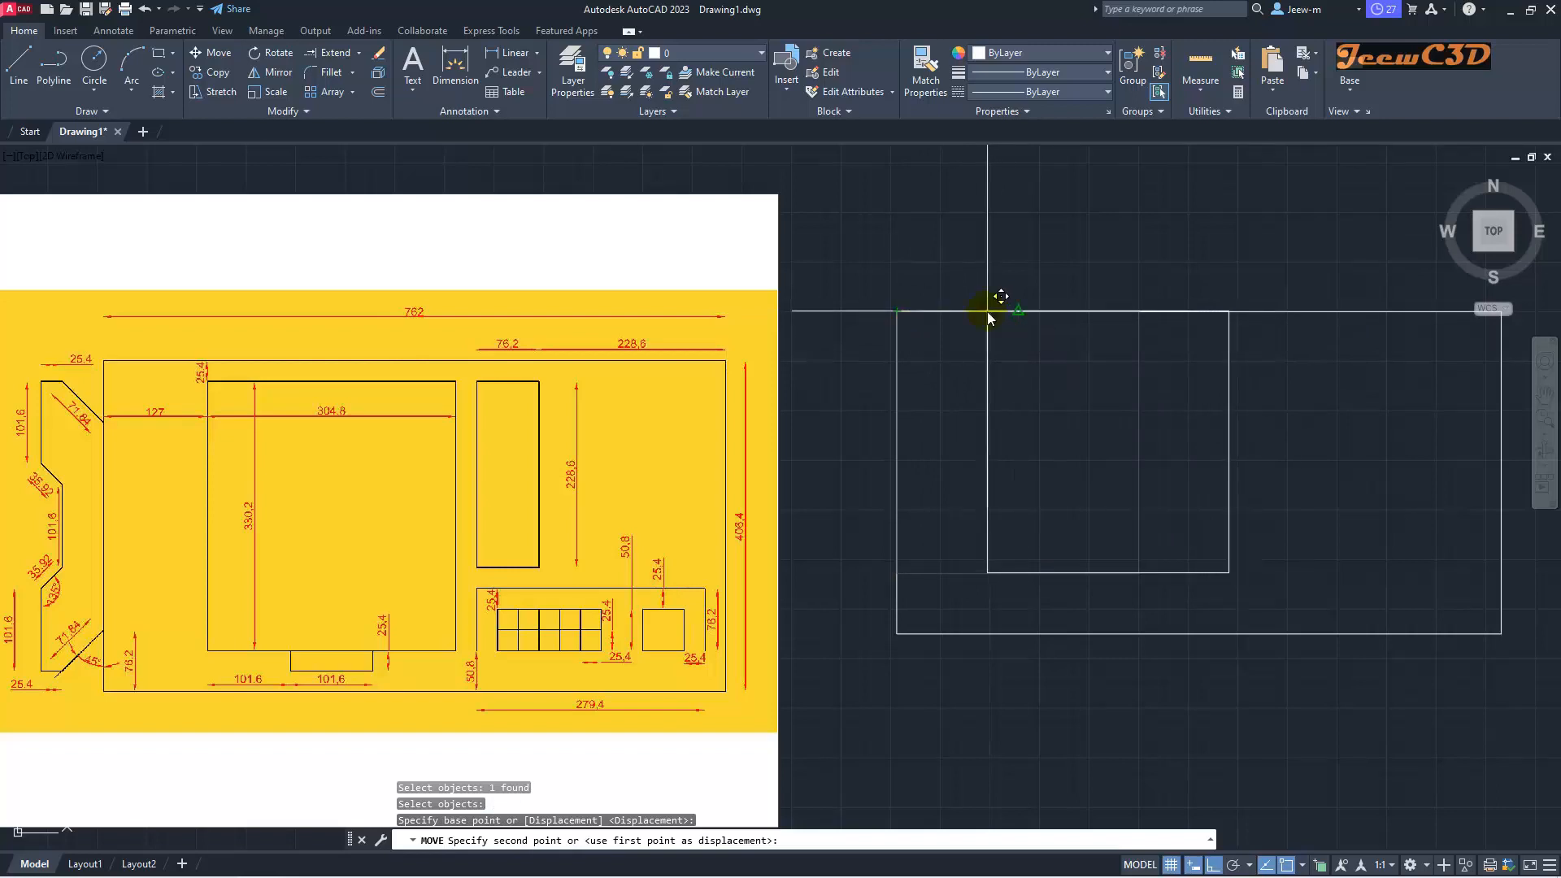
type("127")
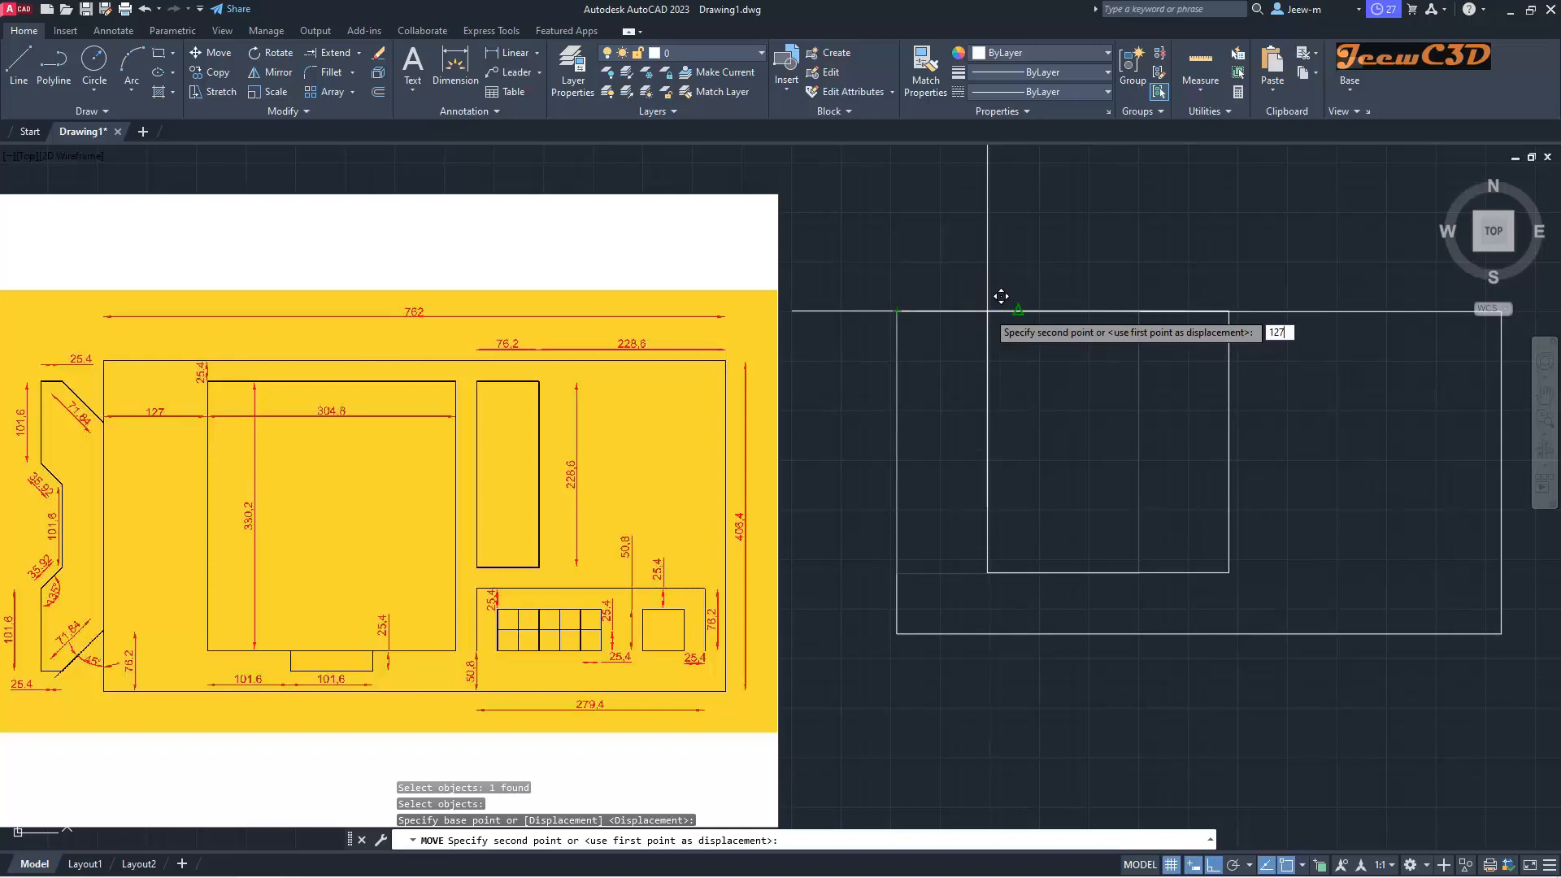
key("Return")
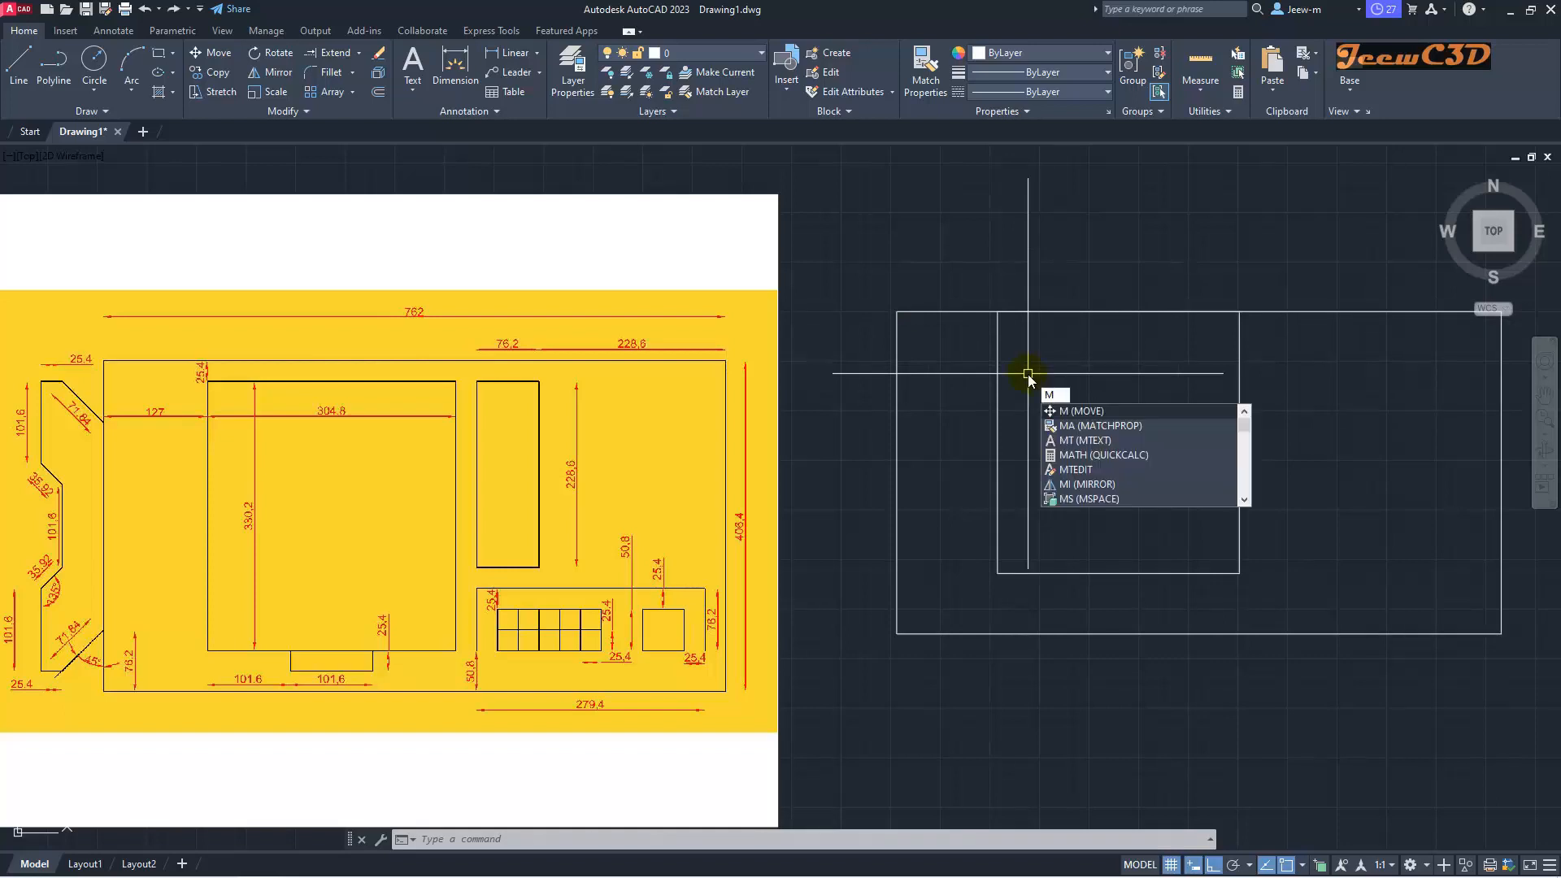
Step: Move the inner rectangle 25.4 straight down from its upper-left corner
key("Return")
left_click(1001, 349)
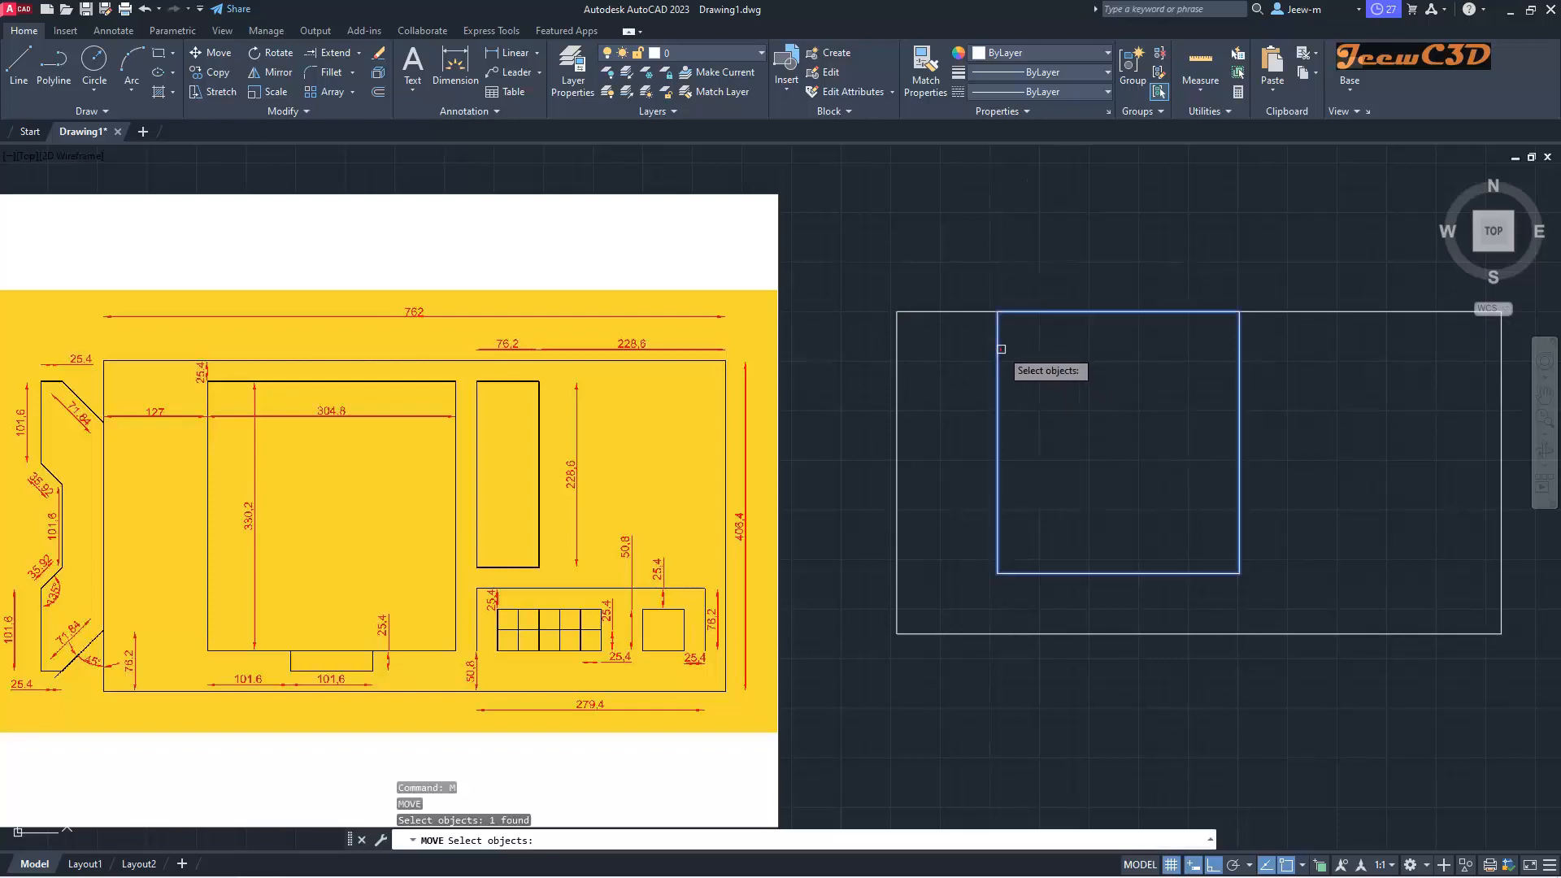
key("Return")
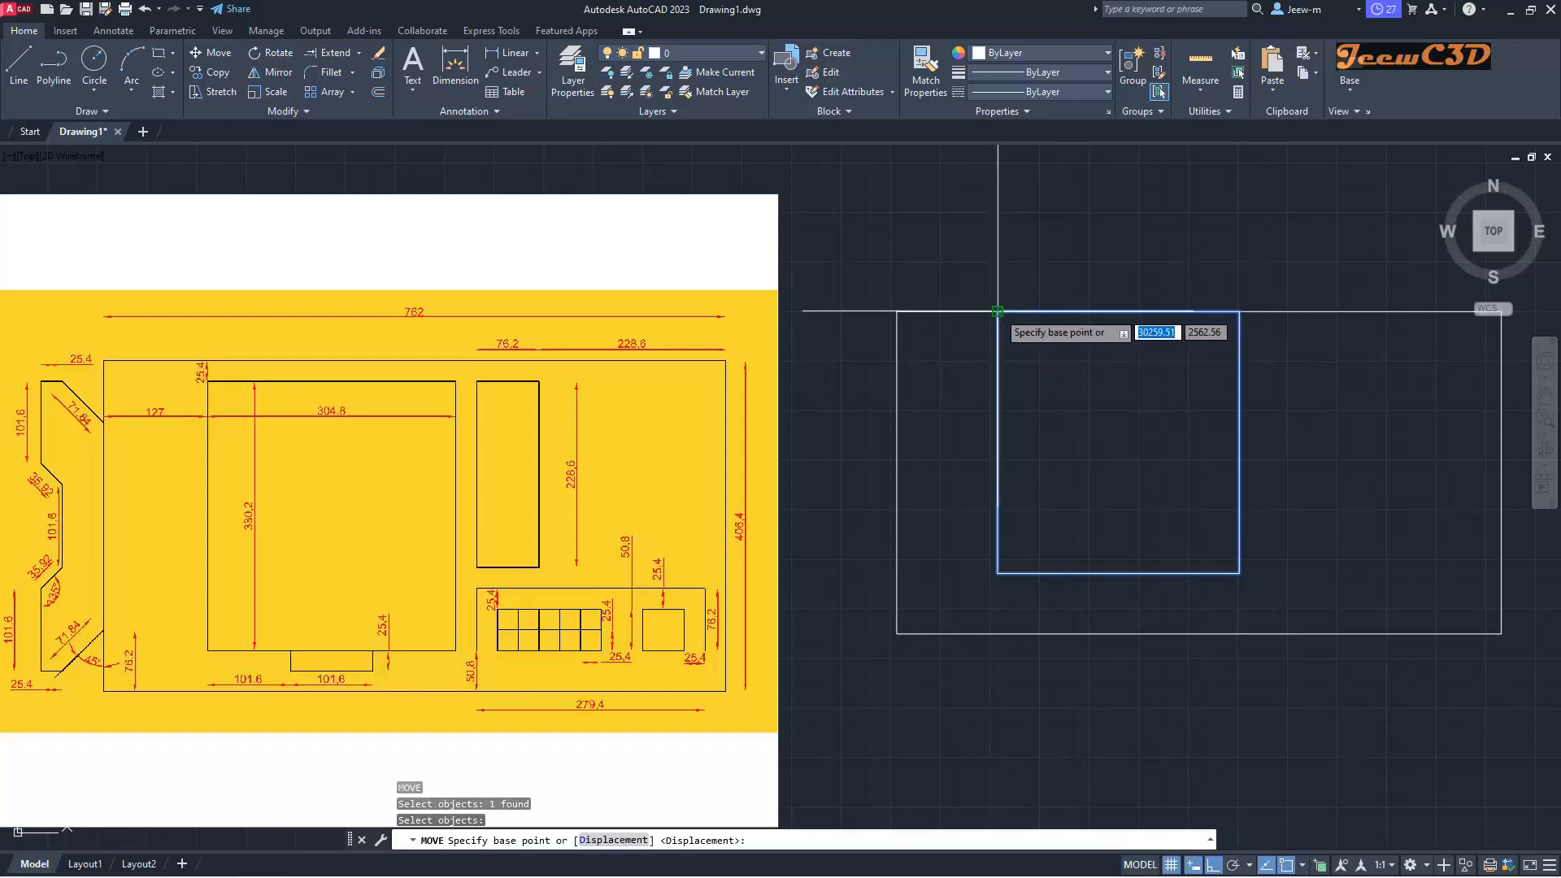
left_click(997, 311)
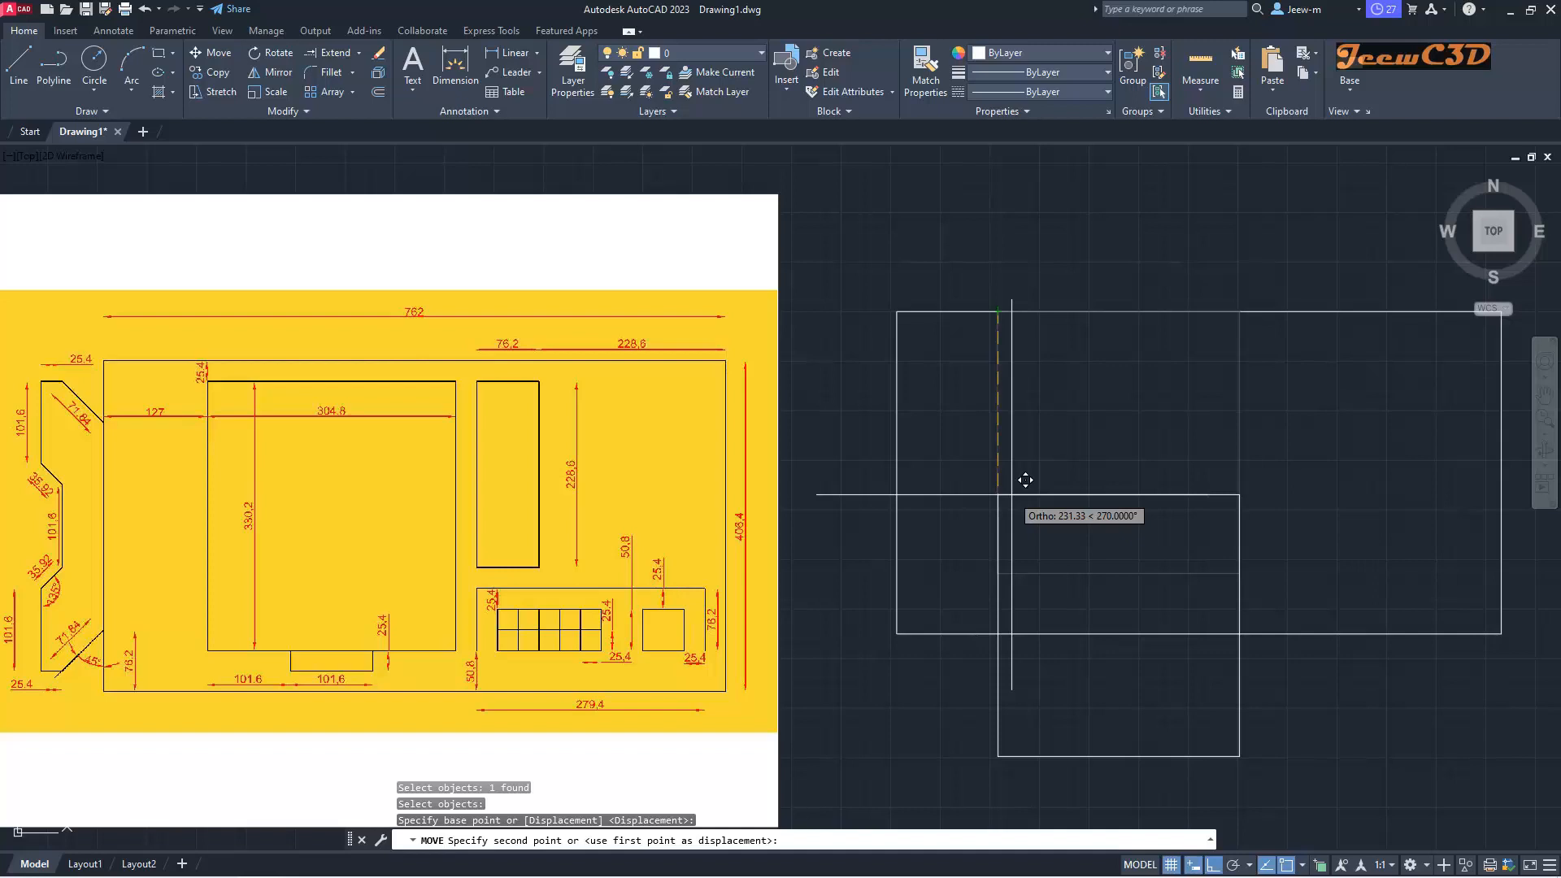
type("2")
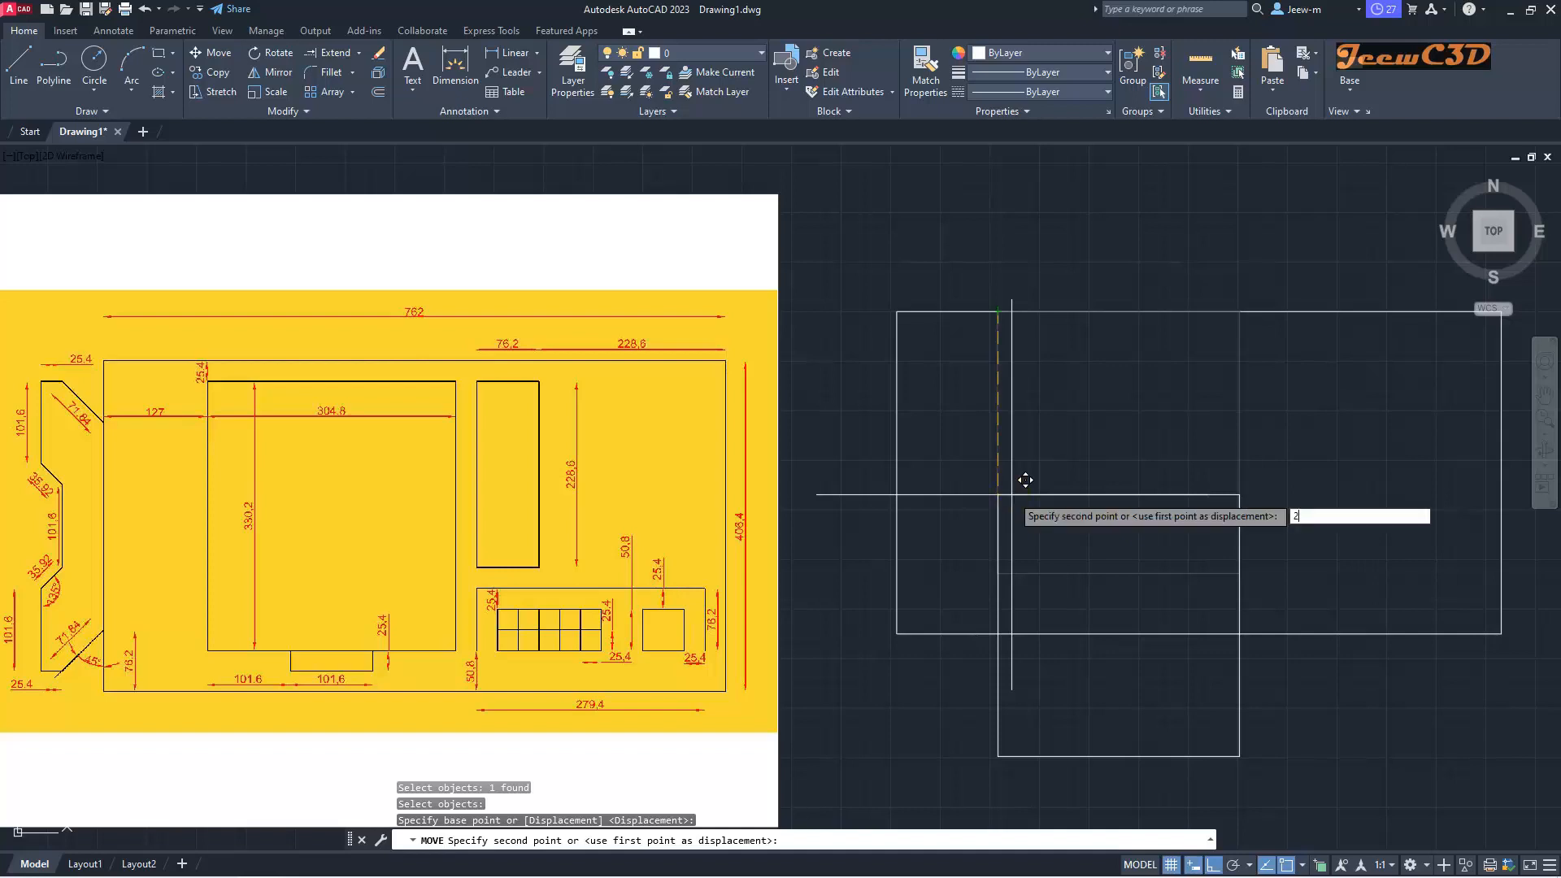
type("5.4")
key("Return")
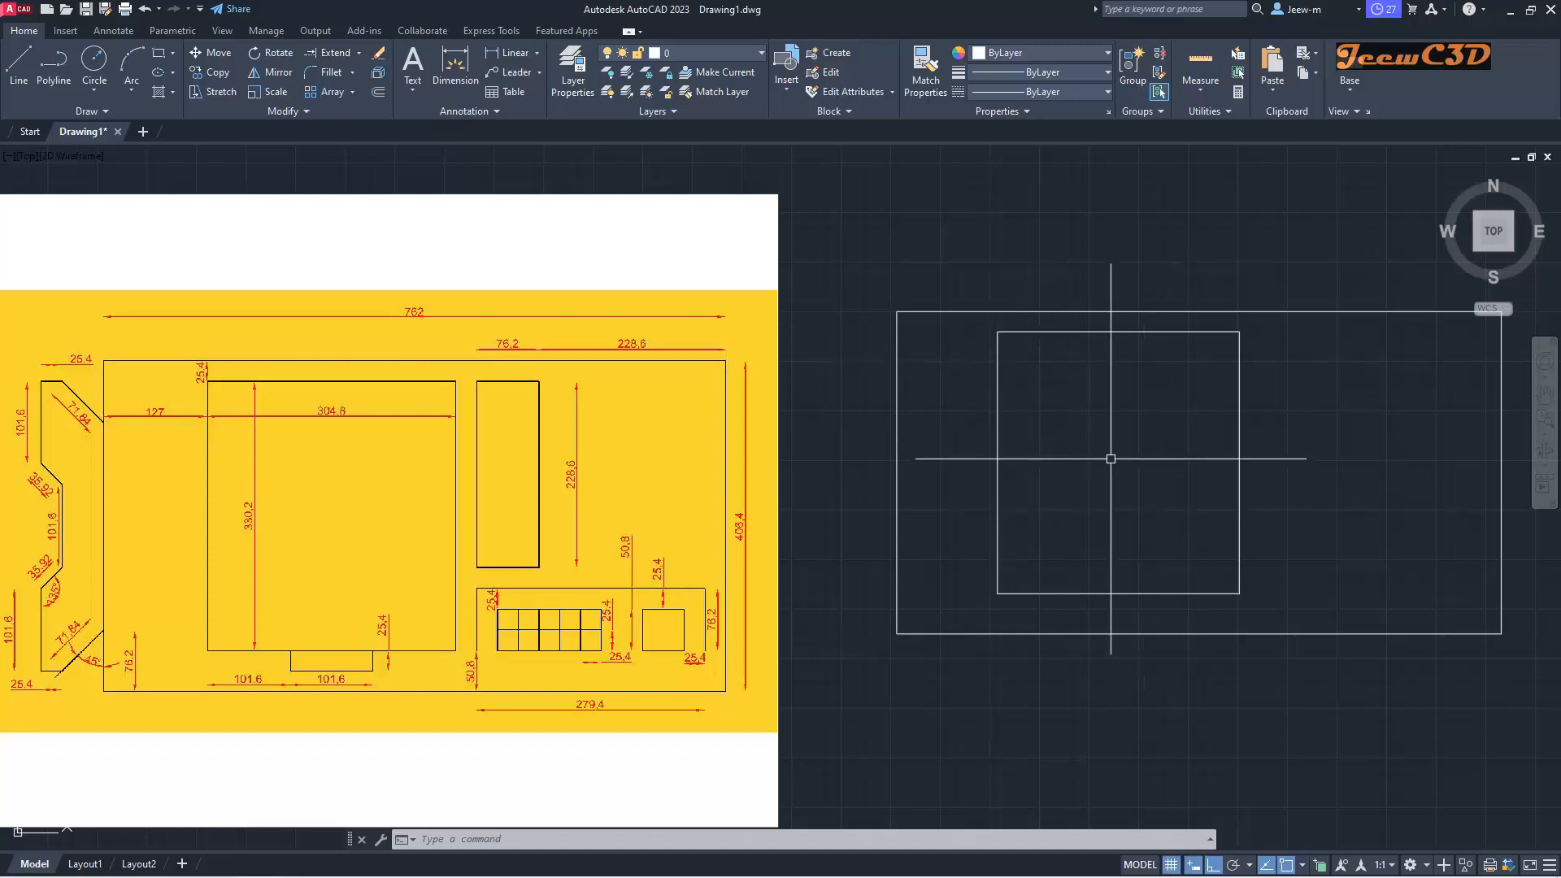
Step: Draw a 76.2 by 228.8 rectangle inside the outer rectangle, starting from its upper-right corner
middle_click_drag(1049, 449, 1050, 465)
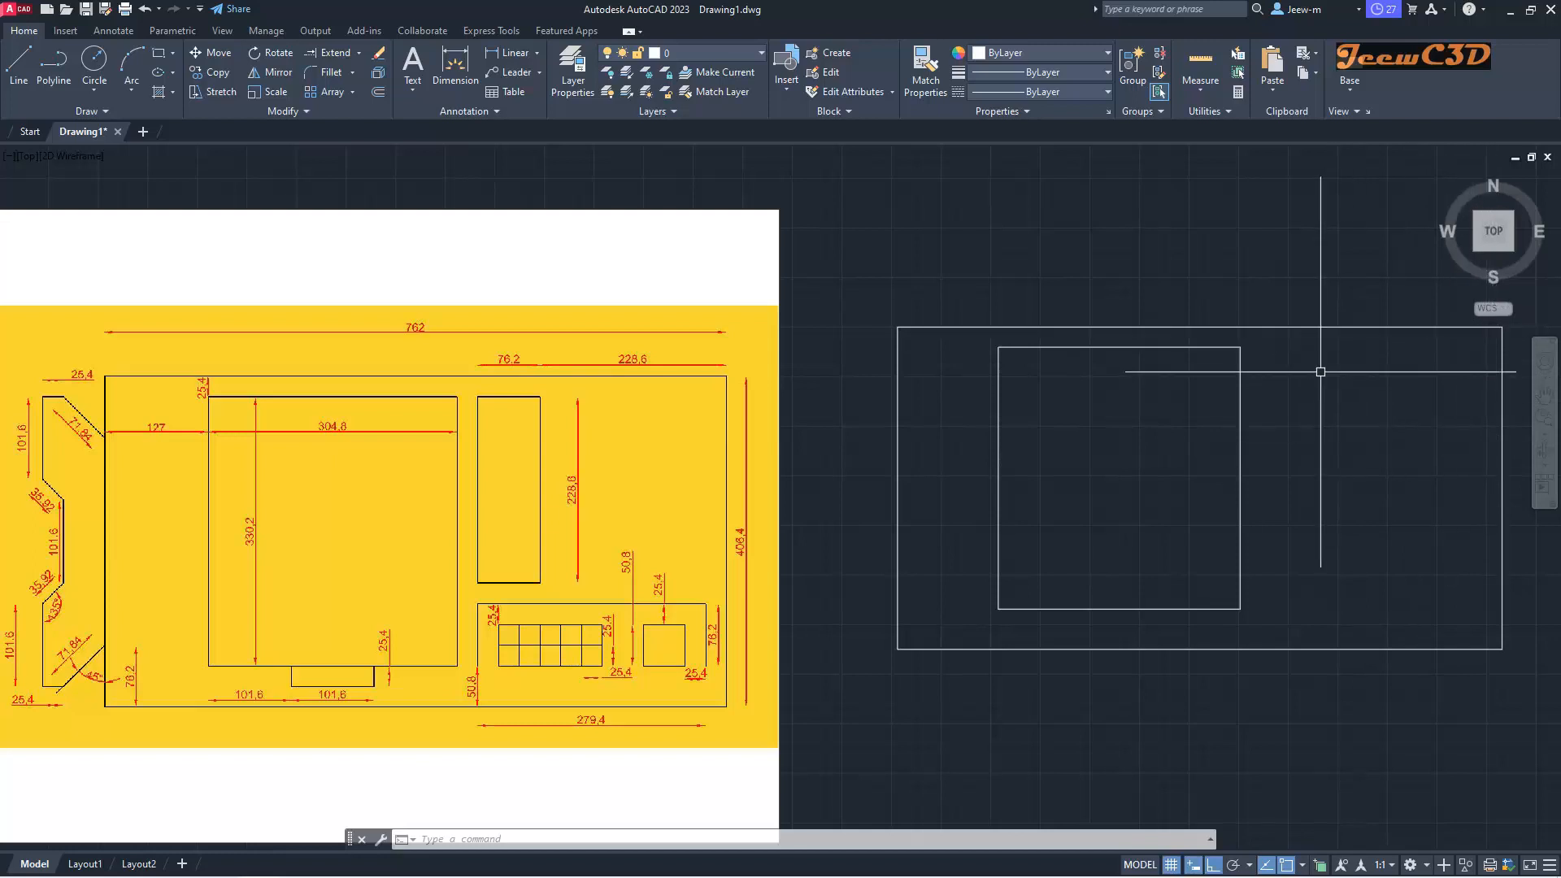
left_click(157, 54)
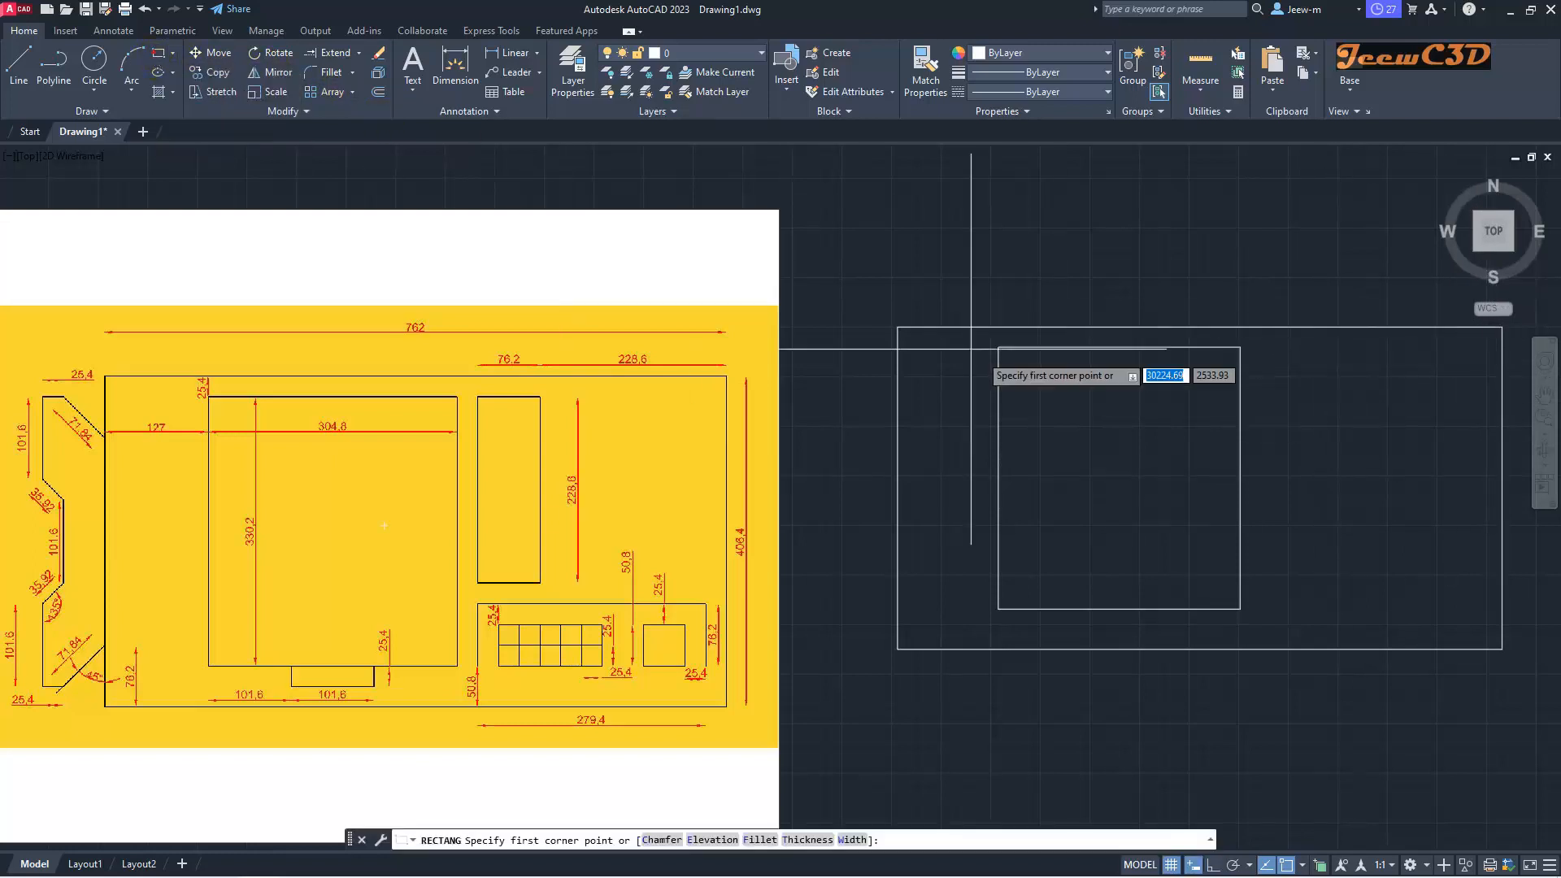
left_click(1503, 326)
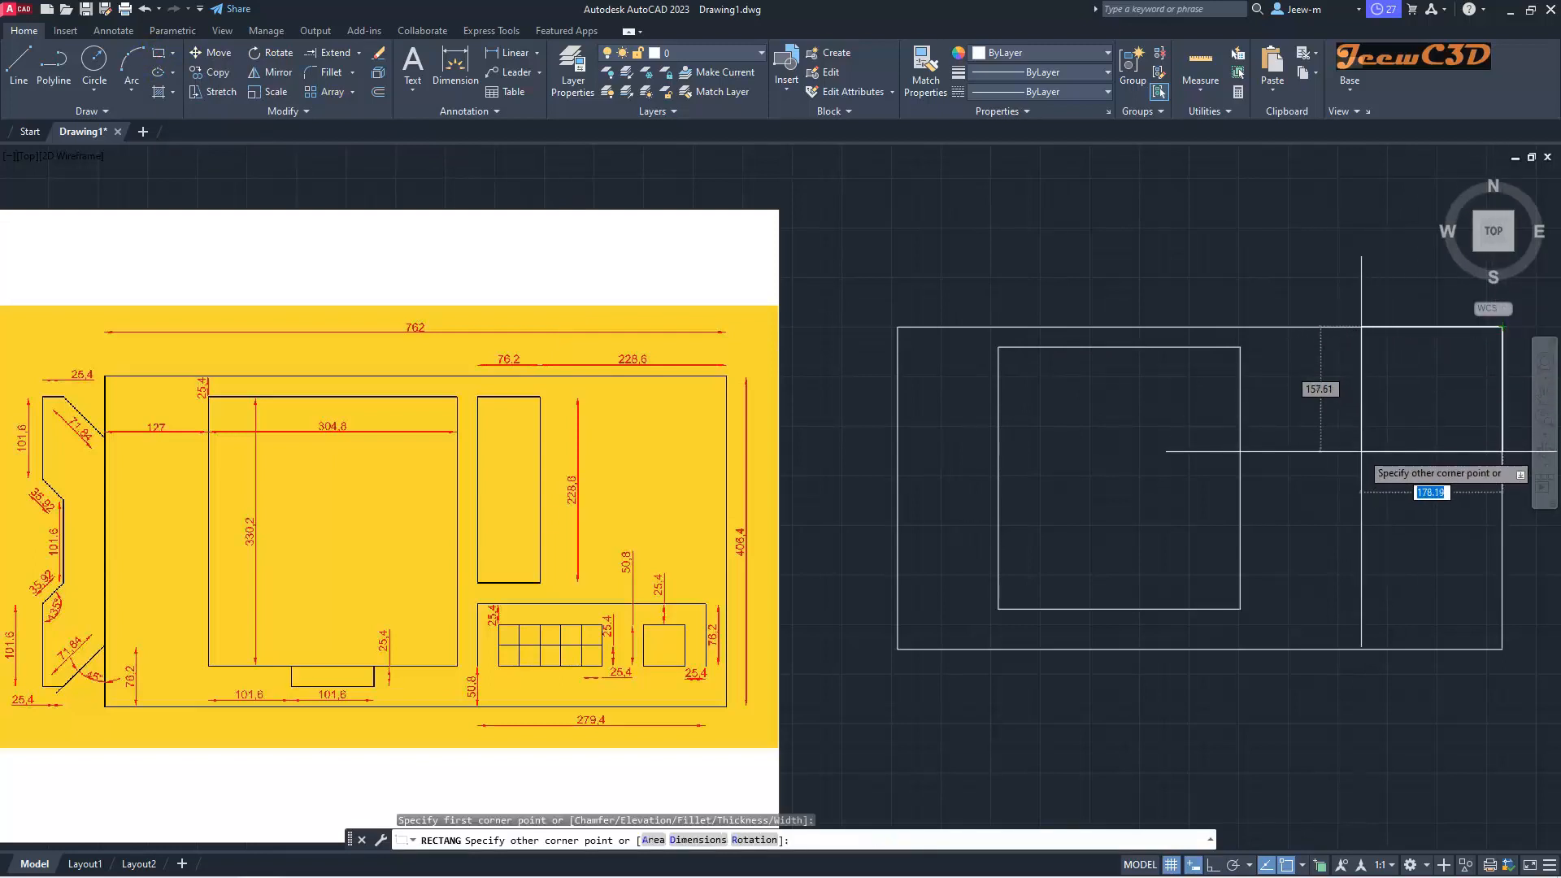
type("d")
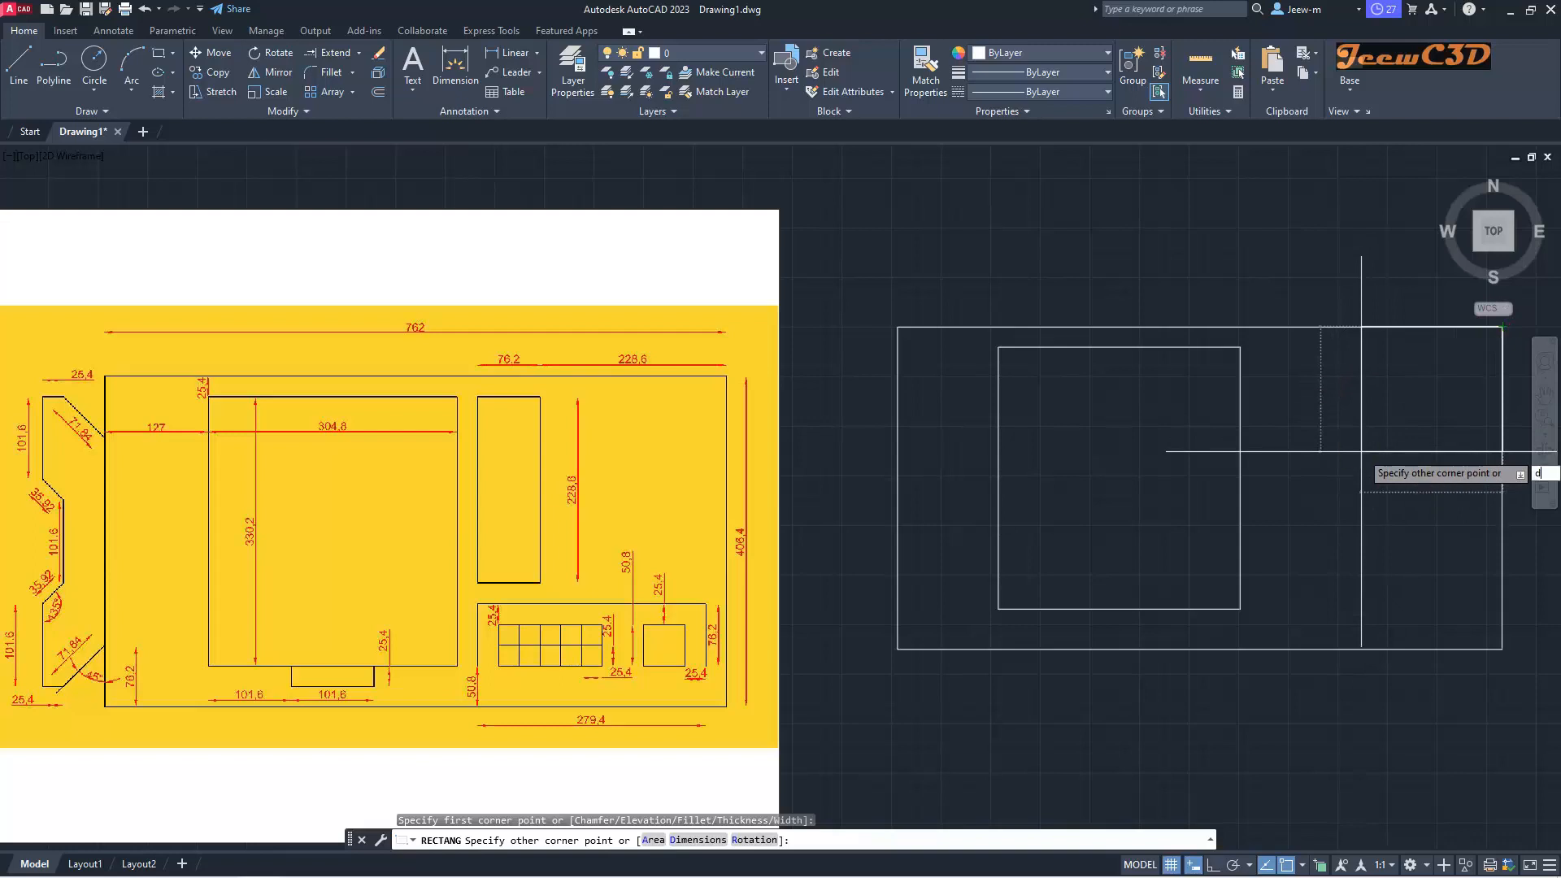
key("Return")
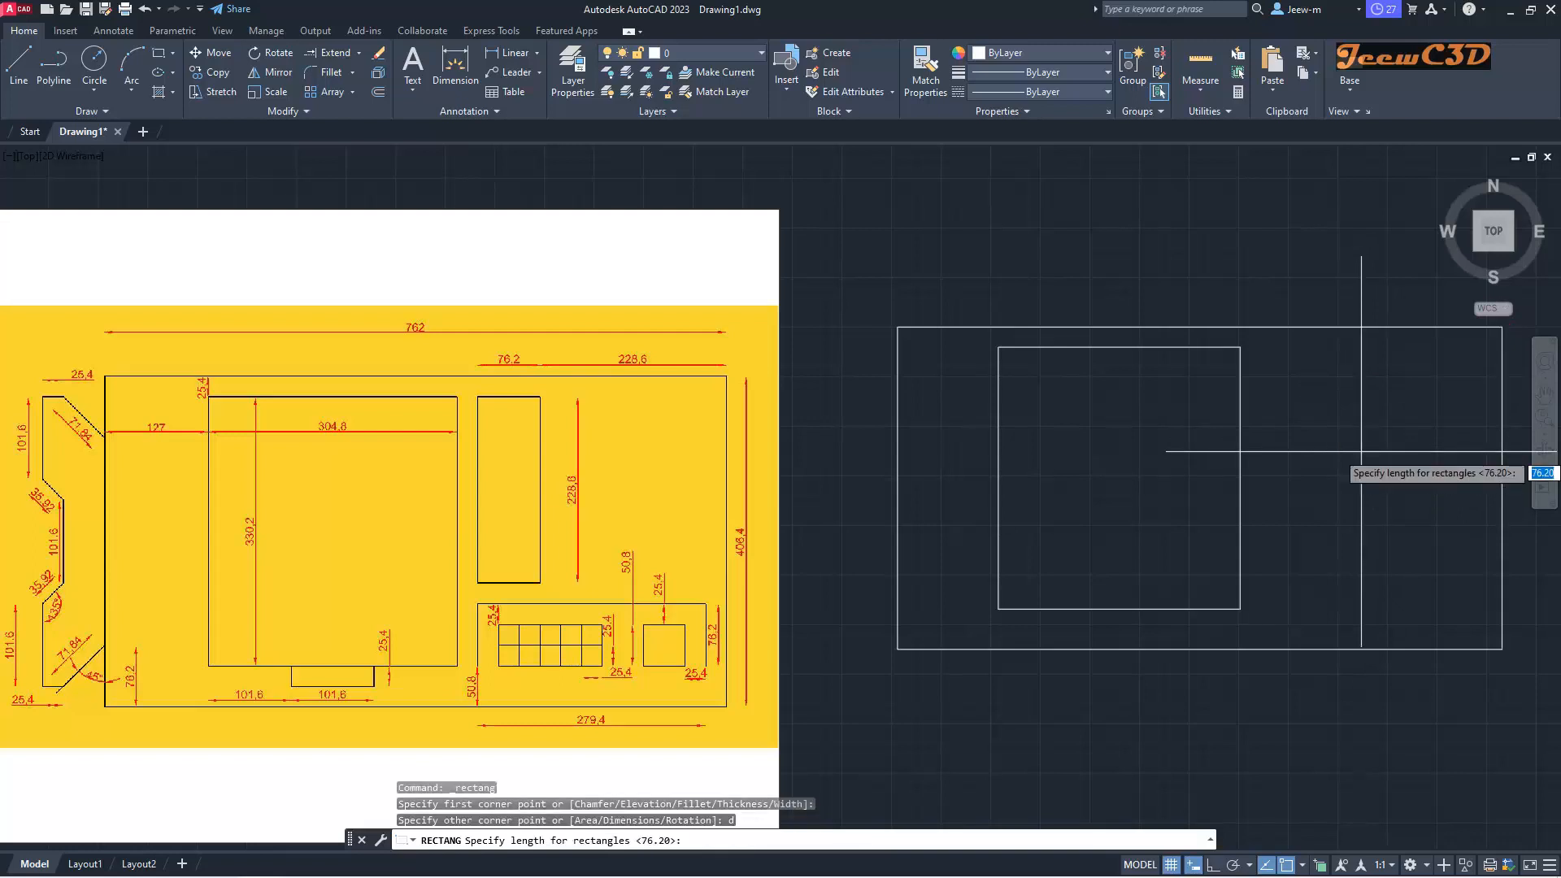
type("76.2")
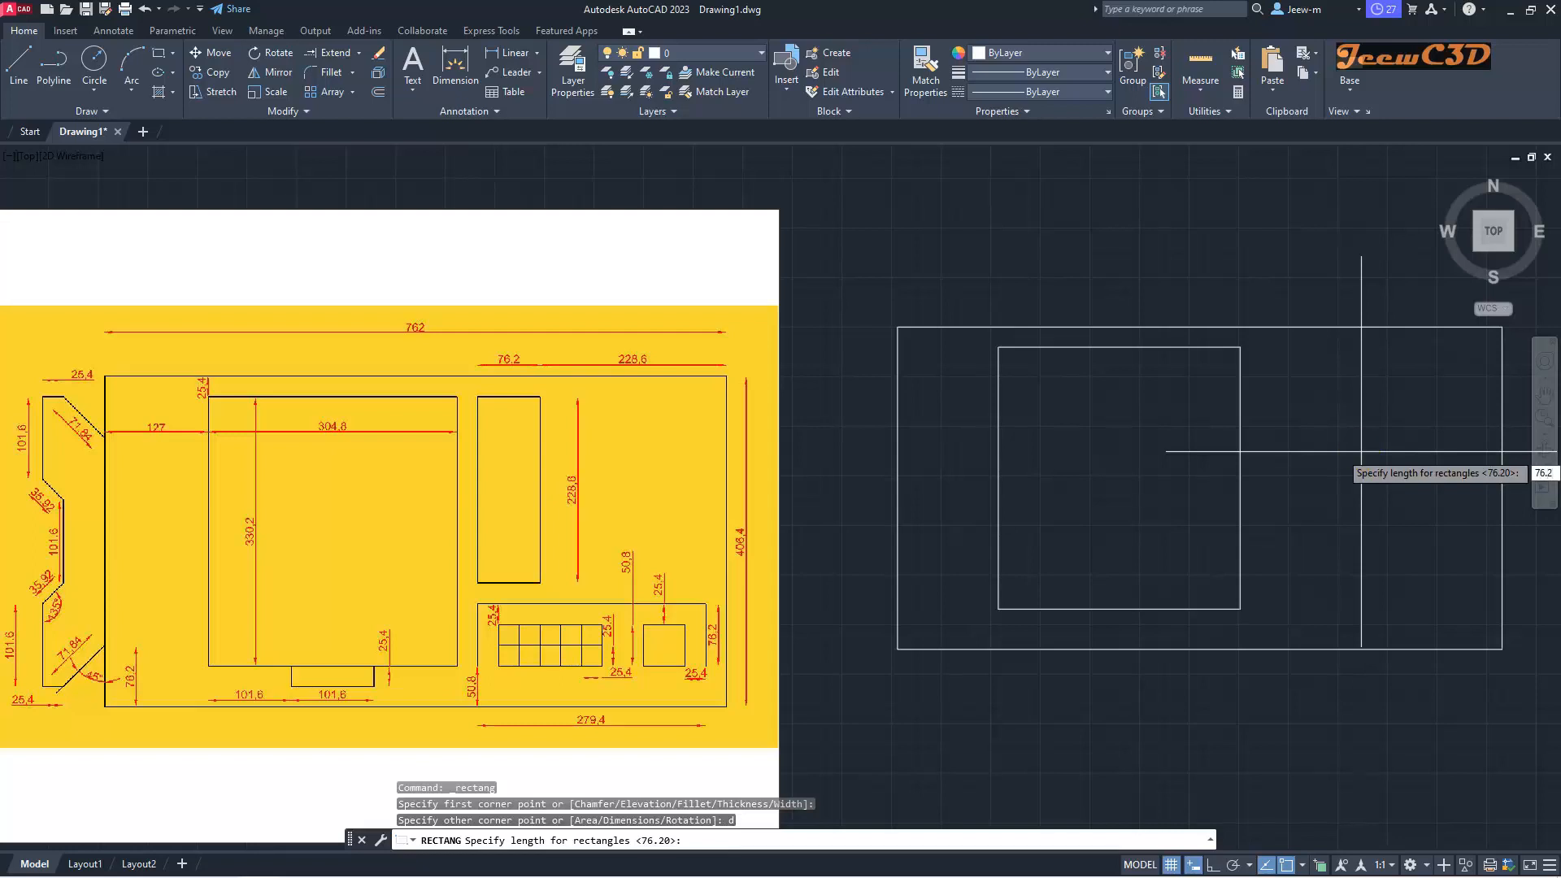
key("Return")
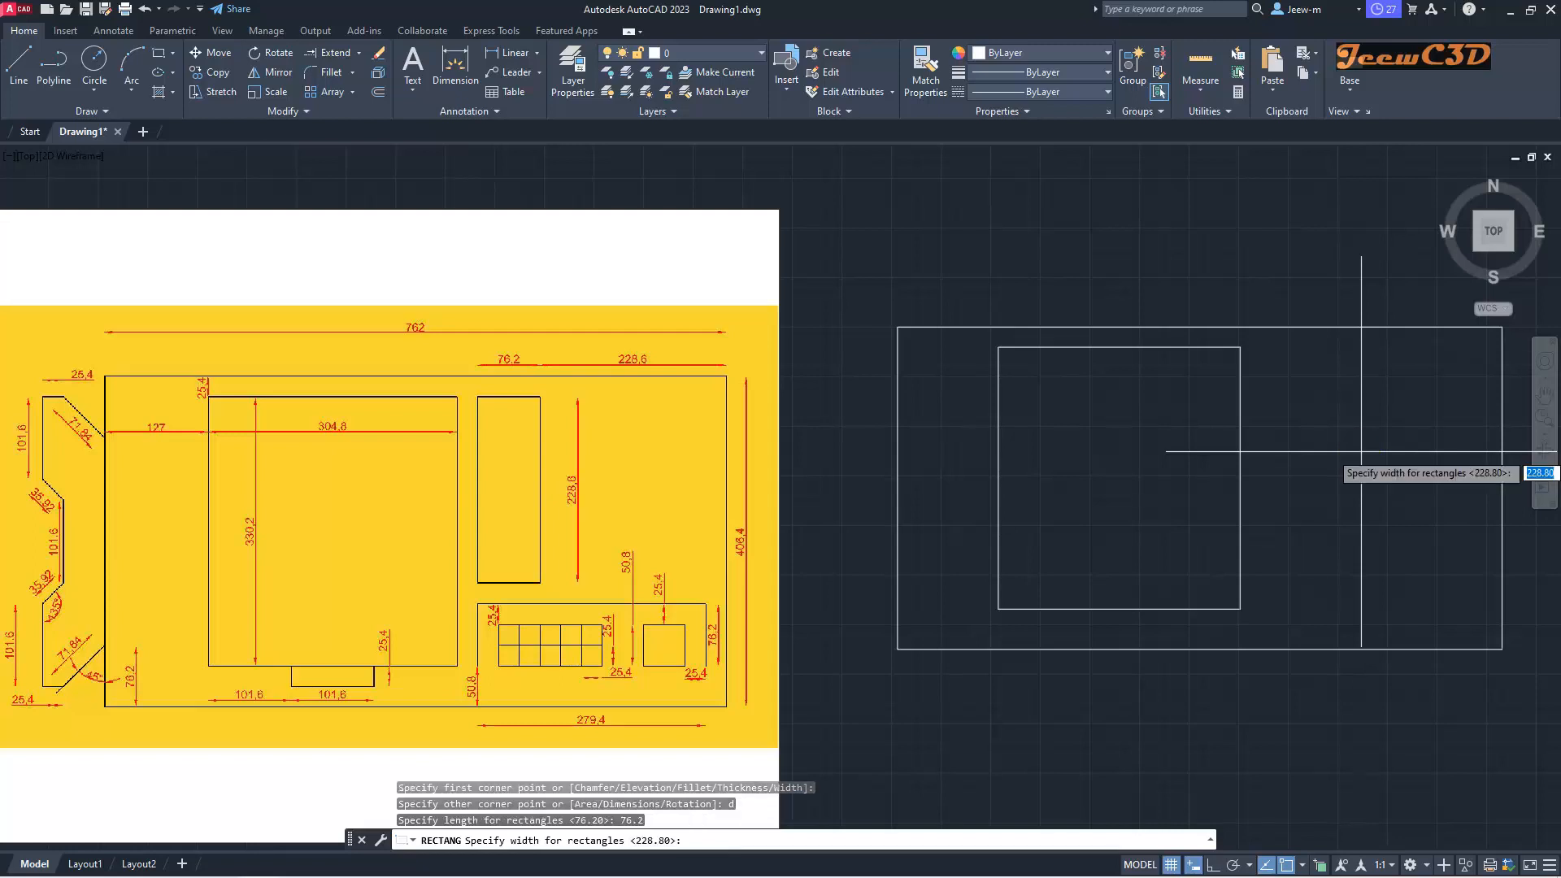
type("22")
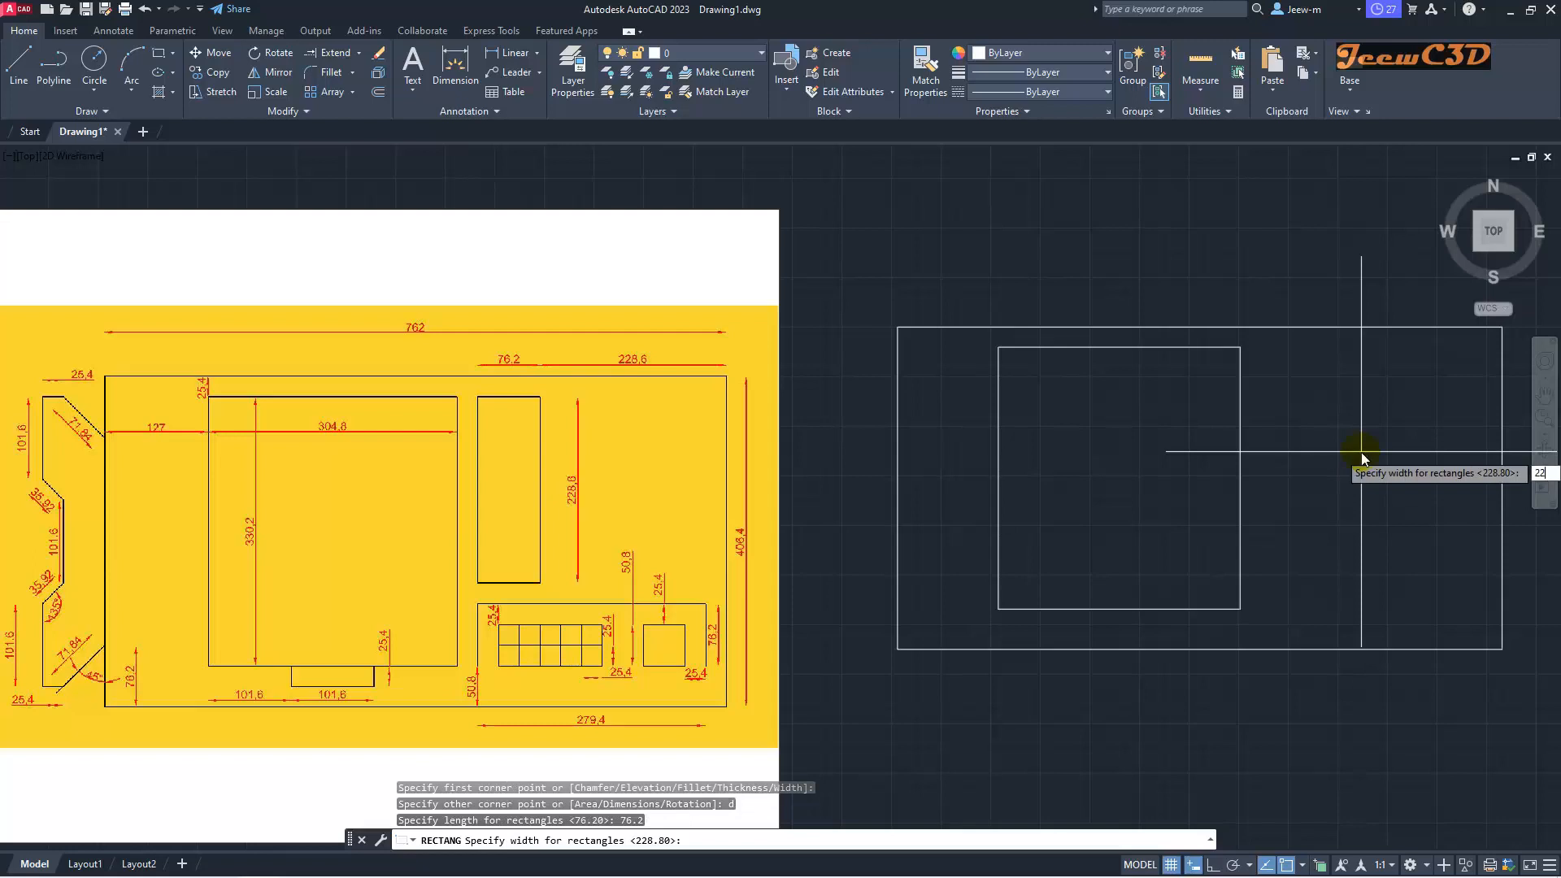
type("8.8")
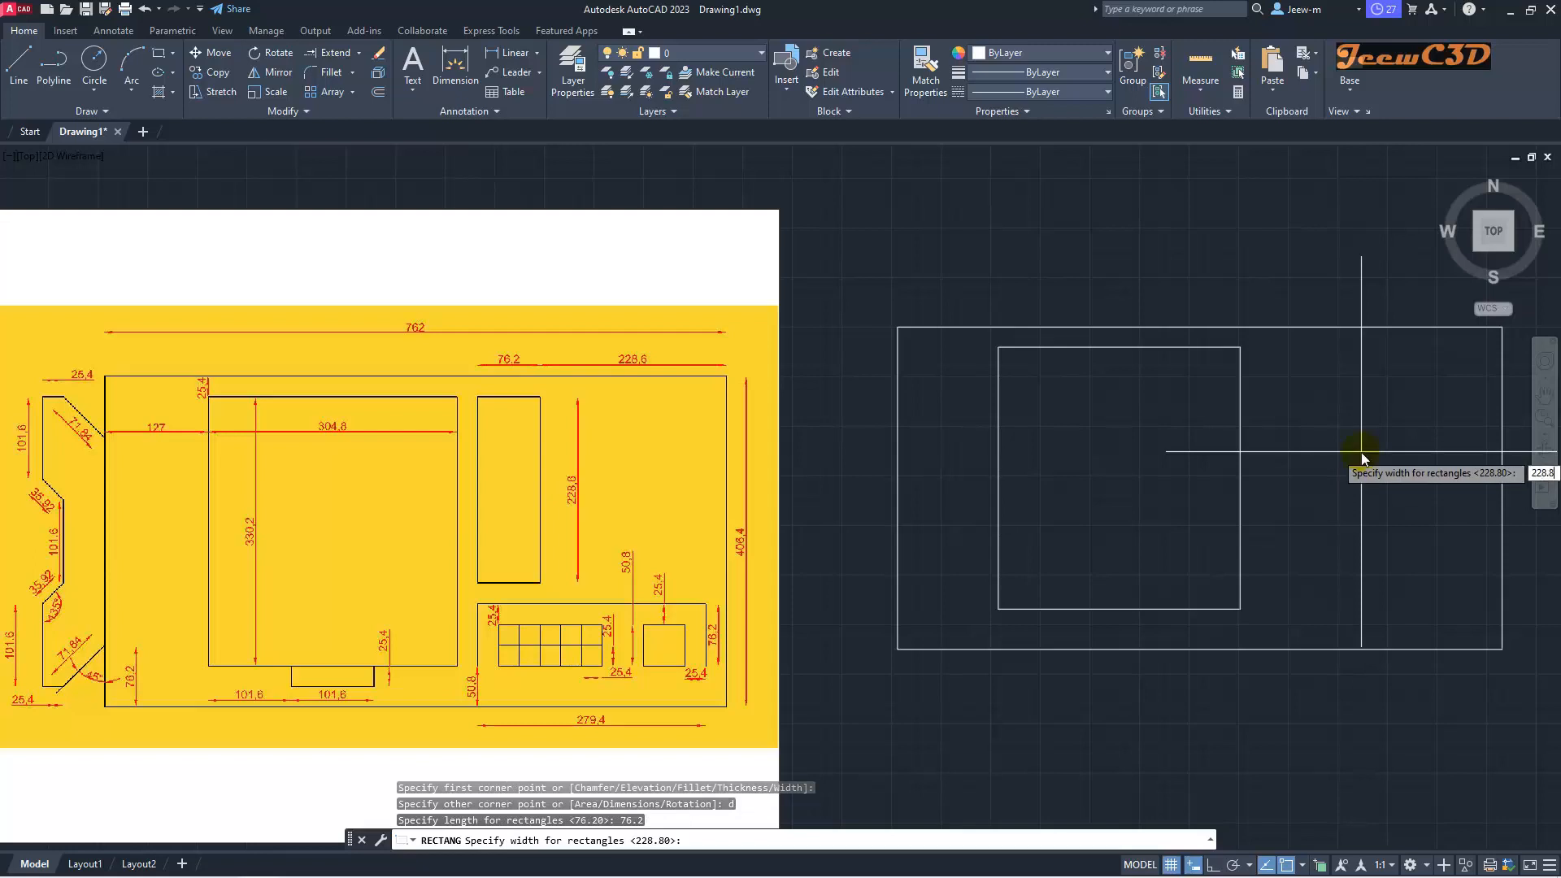
key("Return")
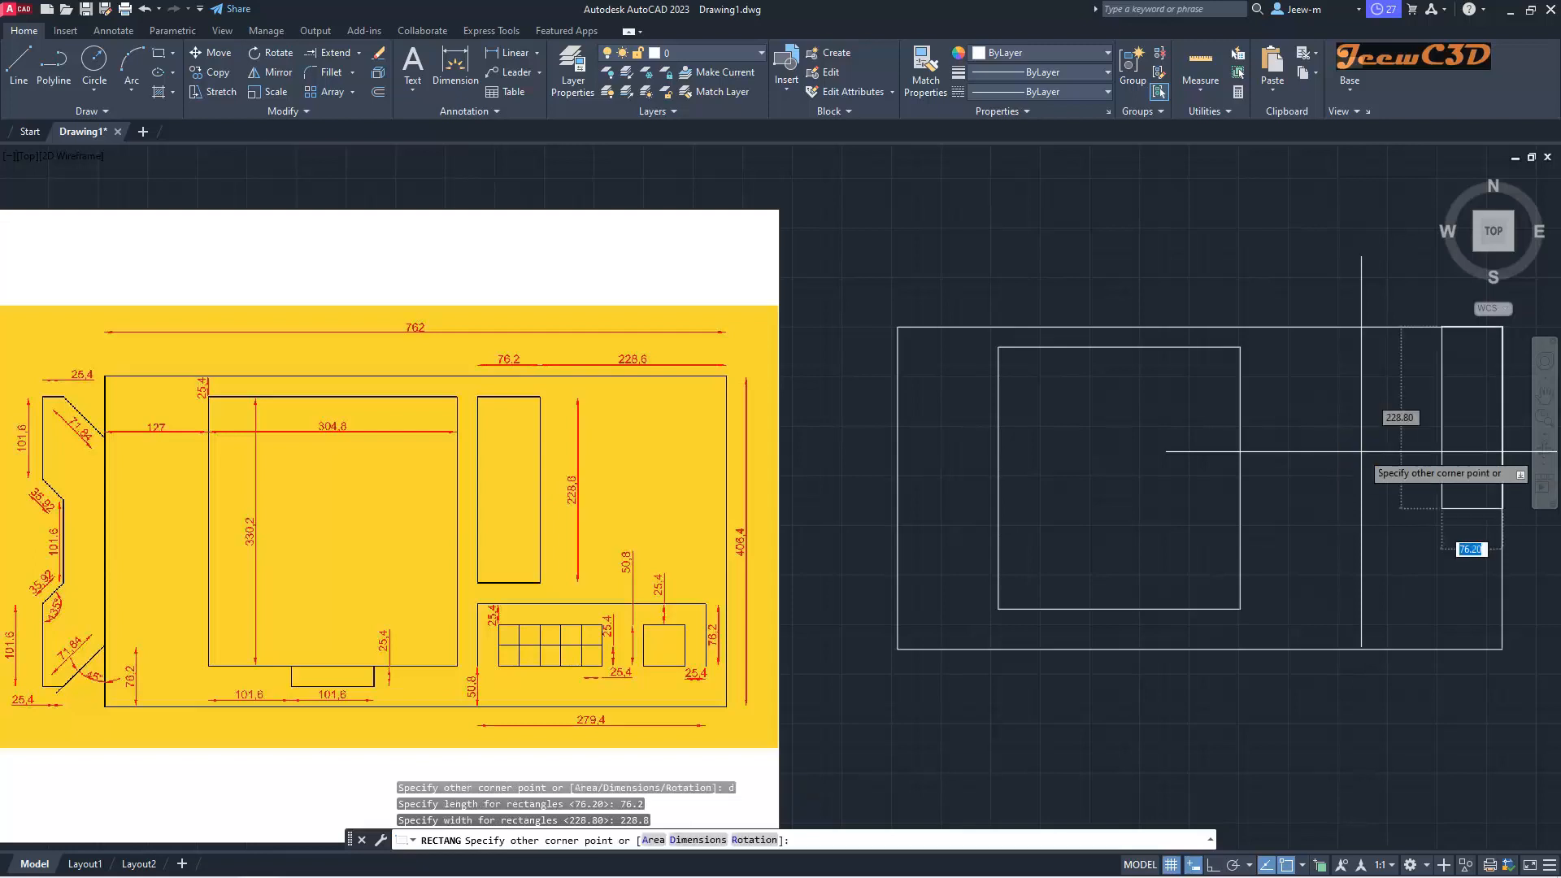
left_click(1329, 572)
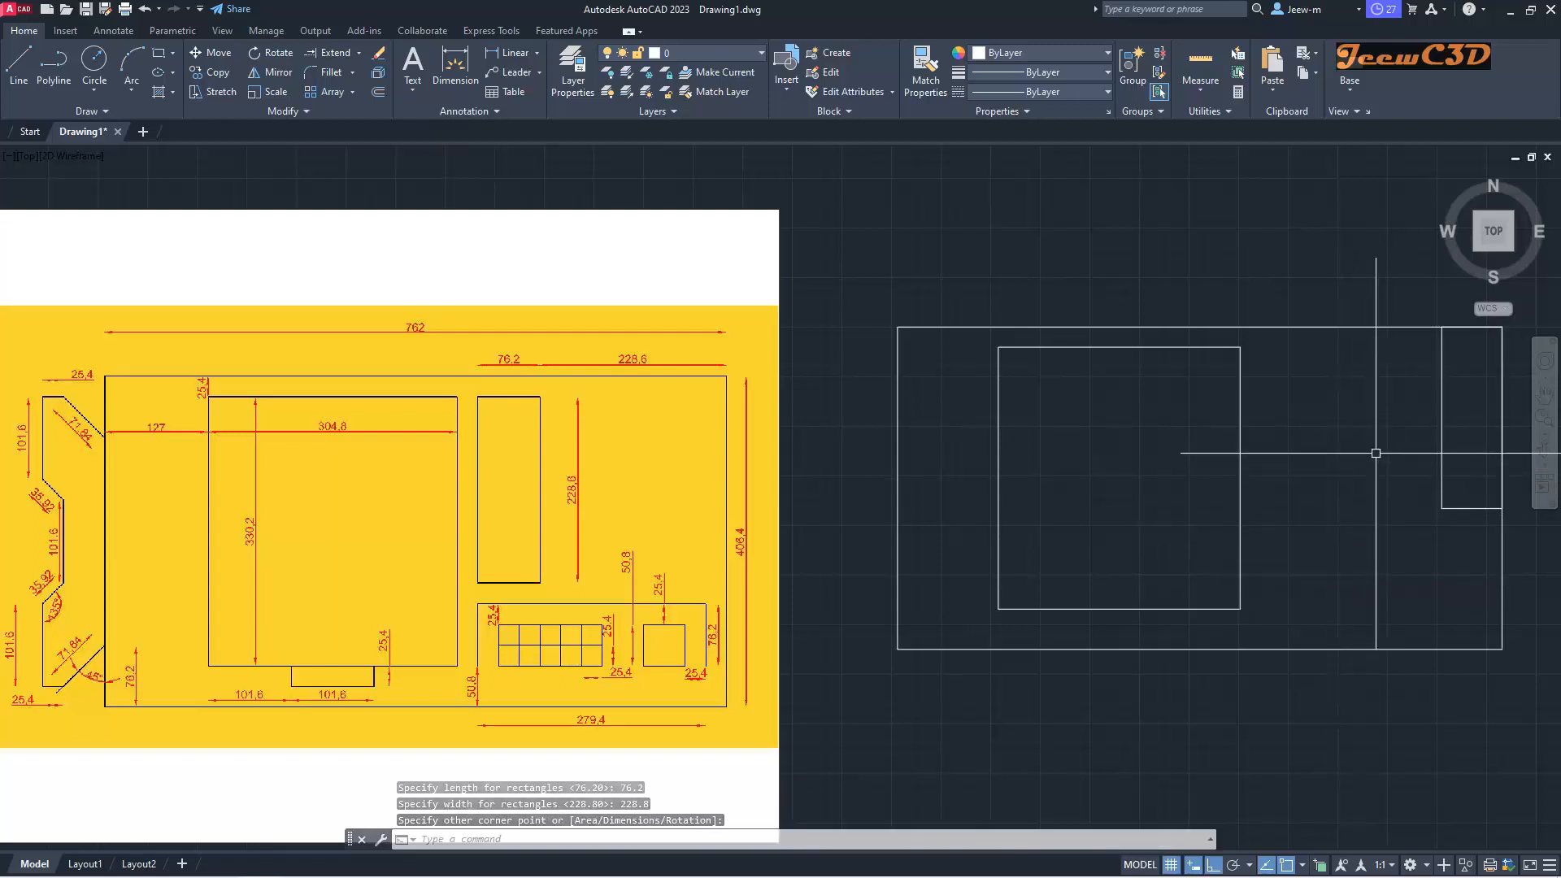
Step: Move the narrow 76.2-wide rectangle 228.6 to the left from its upper-right corner
type("m")
key("Return")
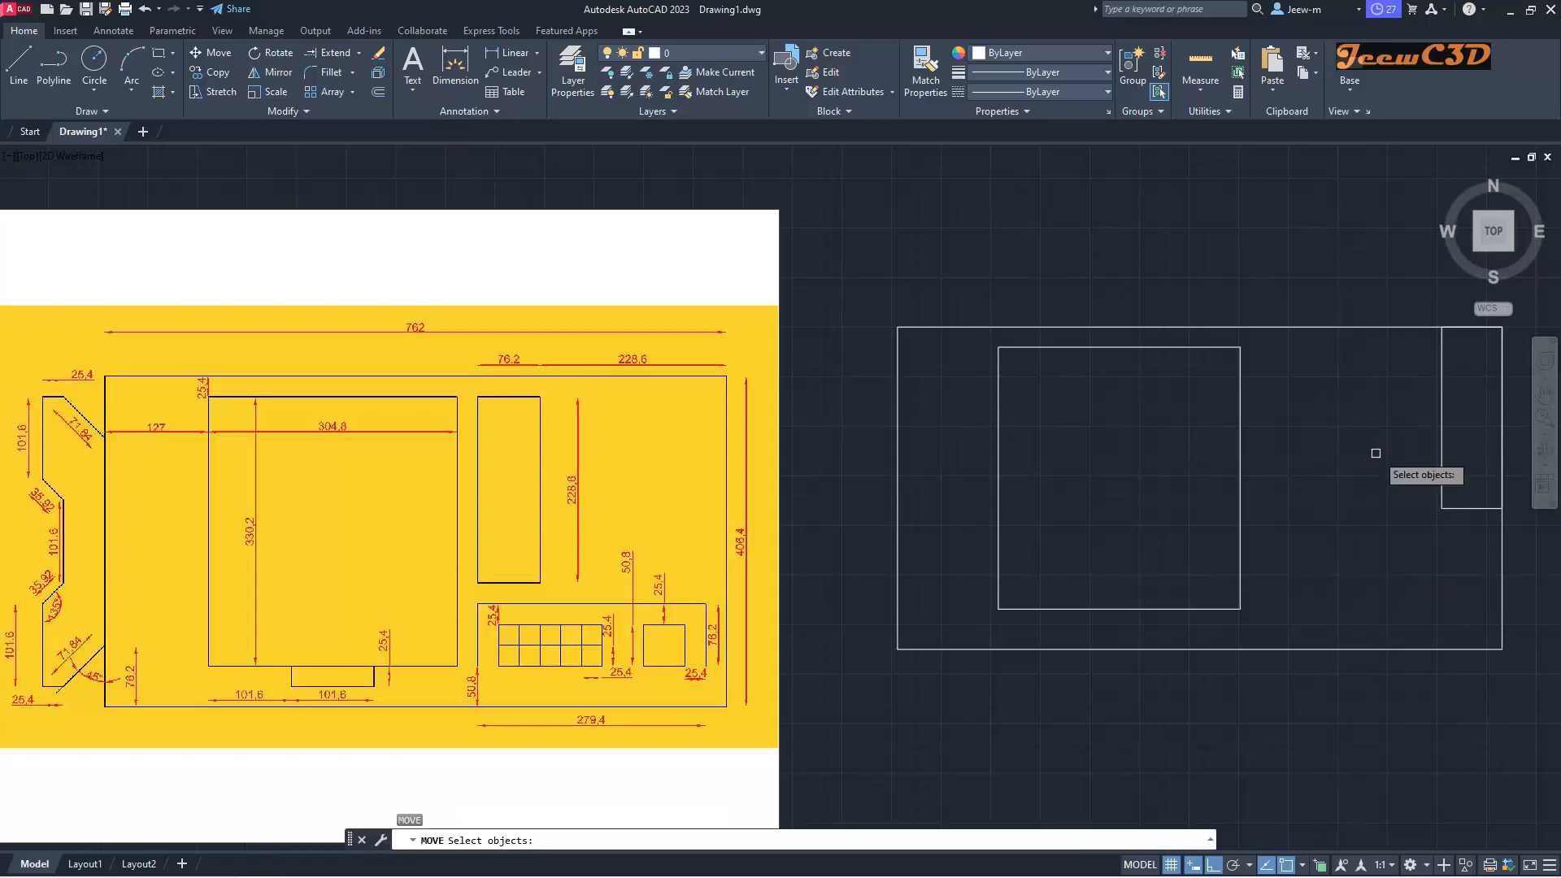
left_click(1439, 422)
right_click(1439, 422)
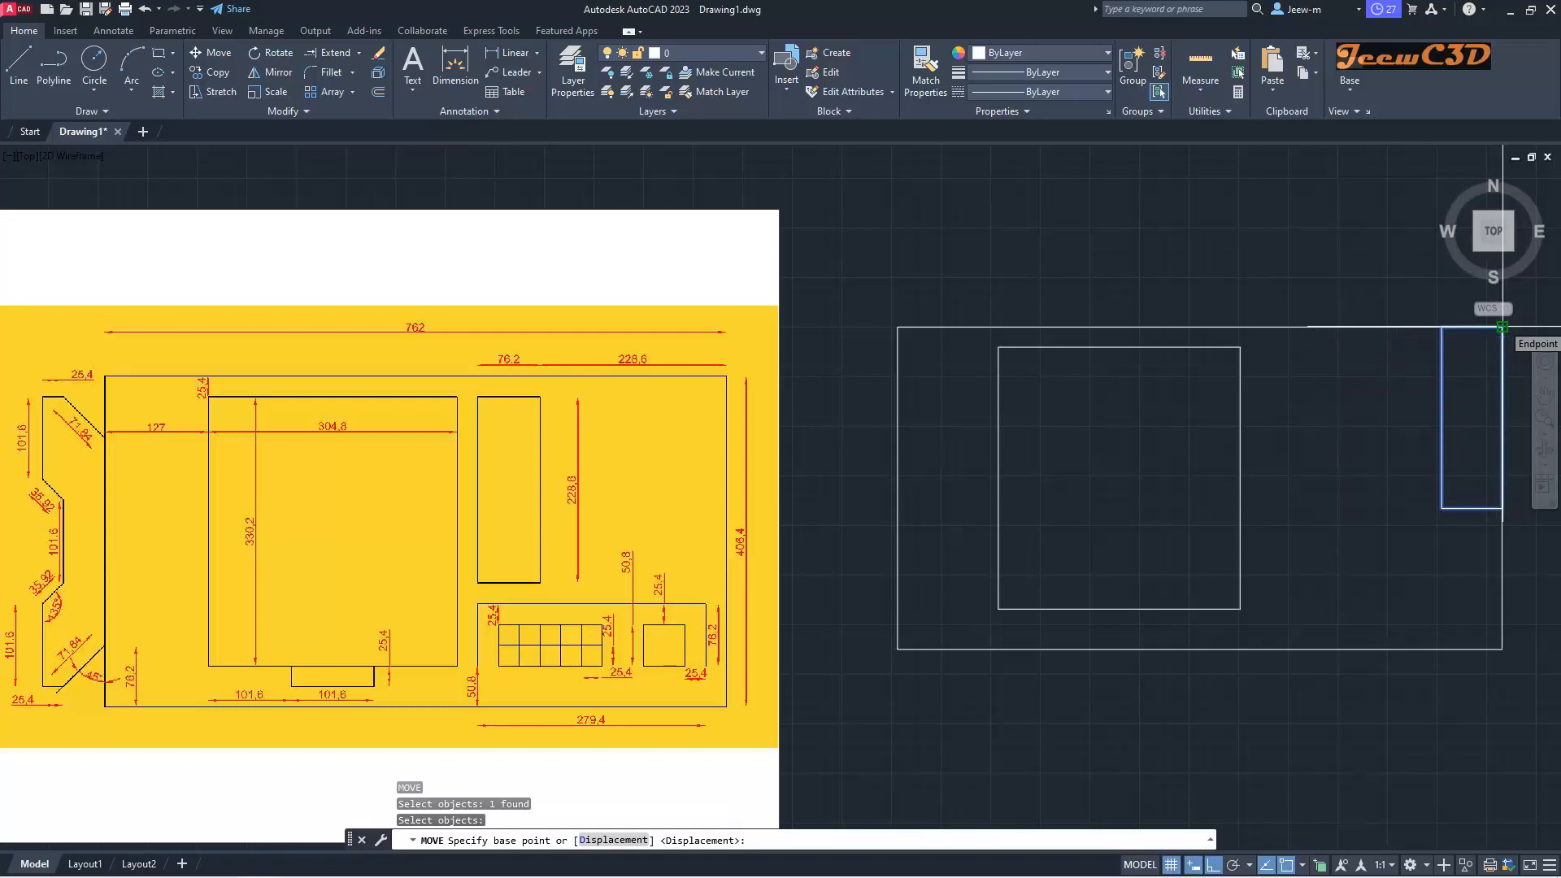
left_click(1501, 326)
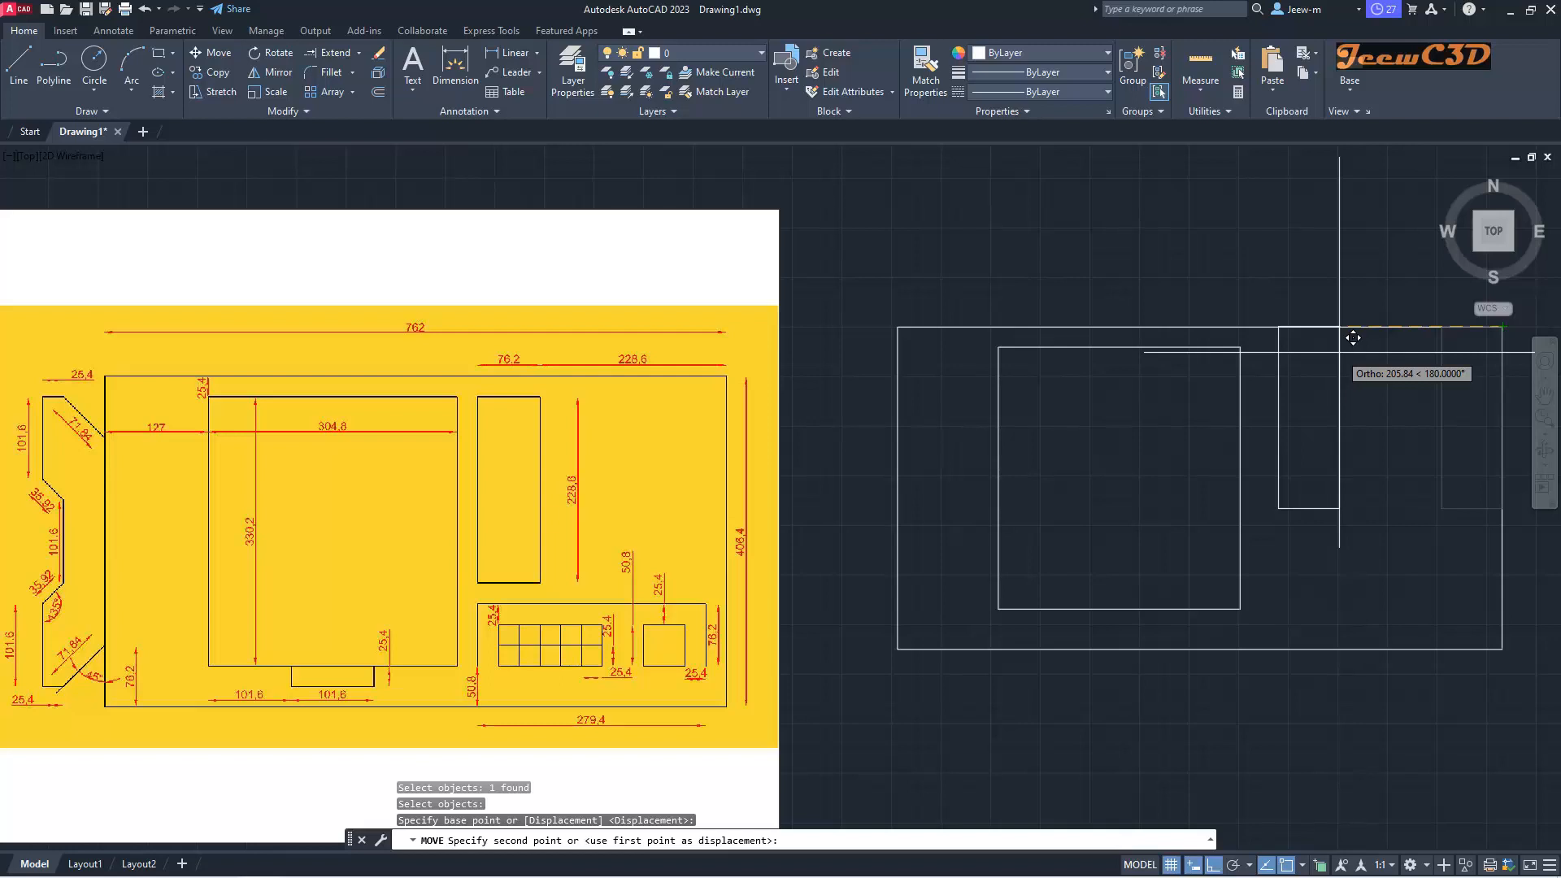
type("228.6")
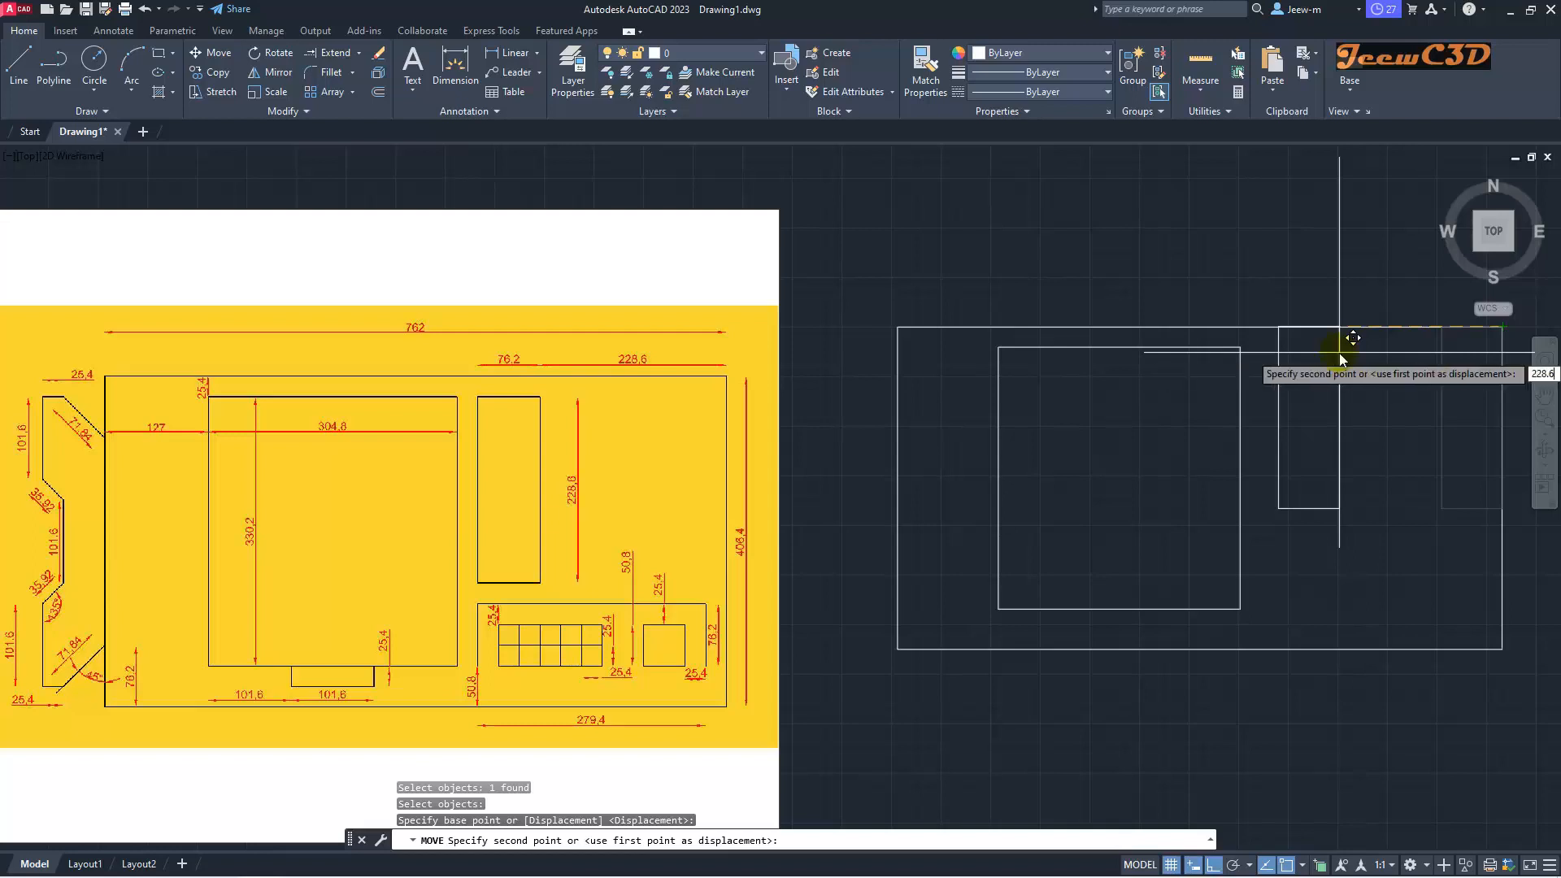
key("Return")
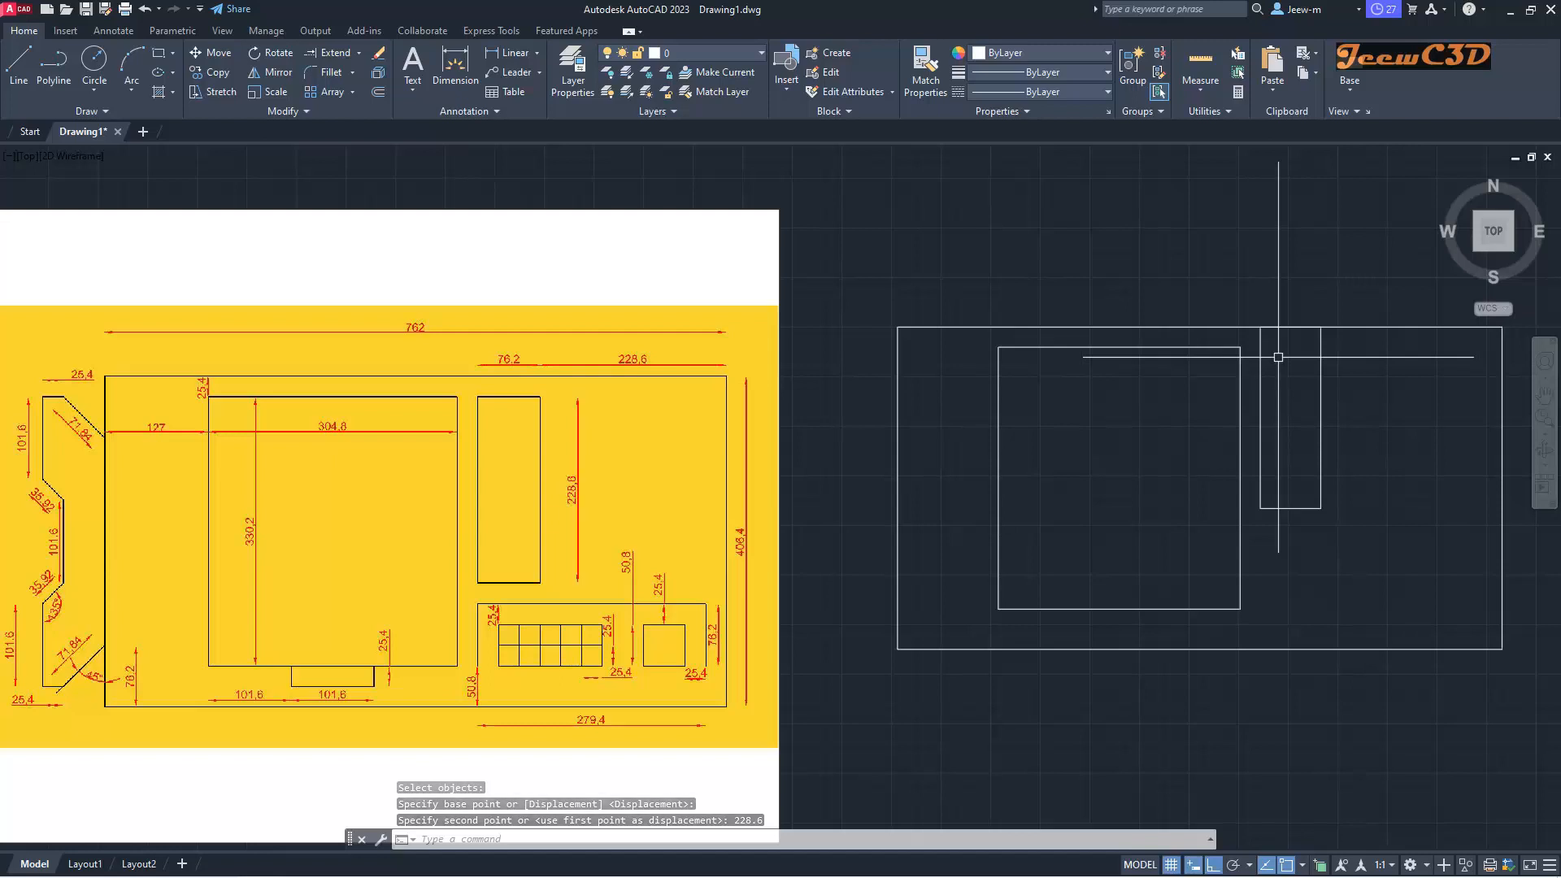
Step: Move the narrow rectangle 25.4 straight down from its upper-right corner
type("m")
key("Return")
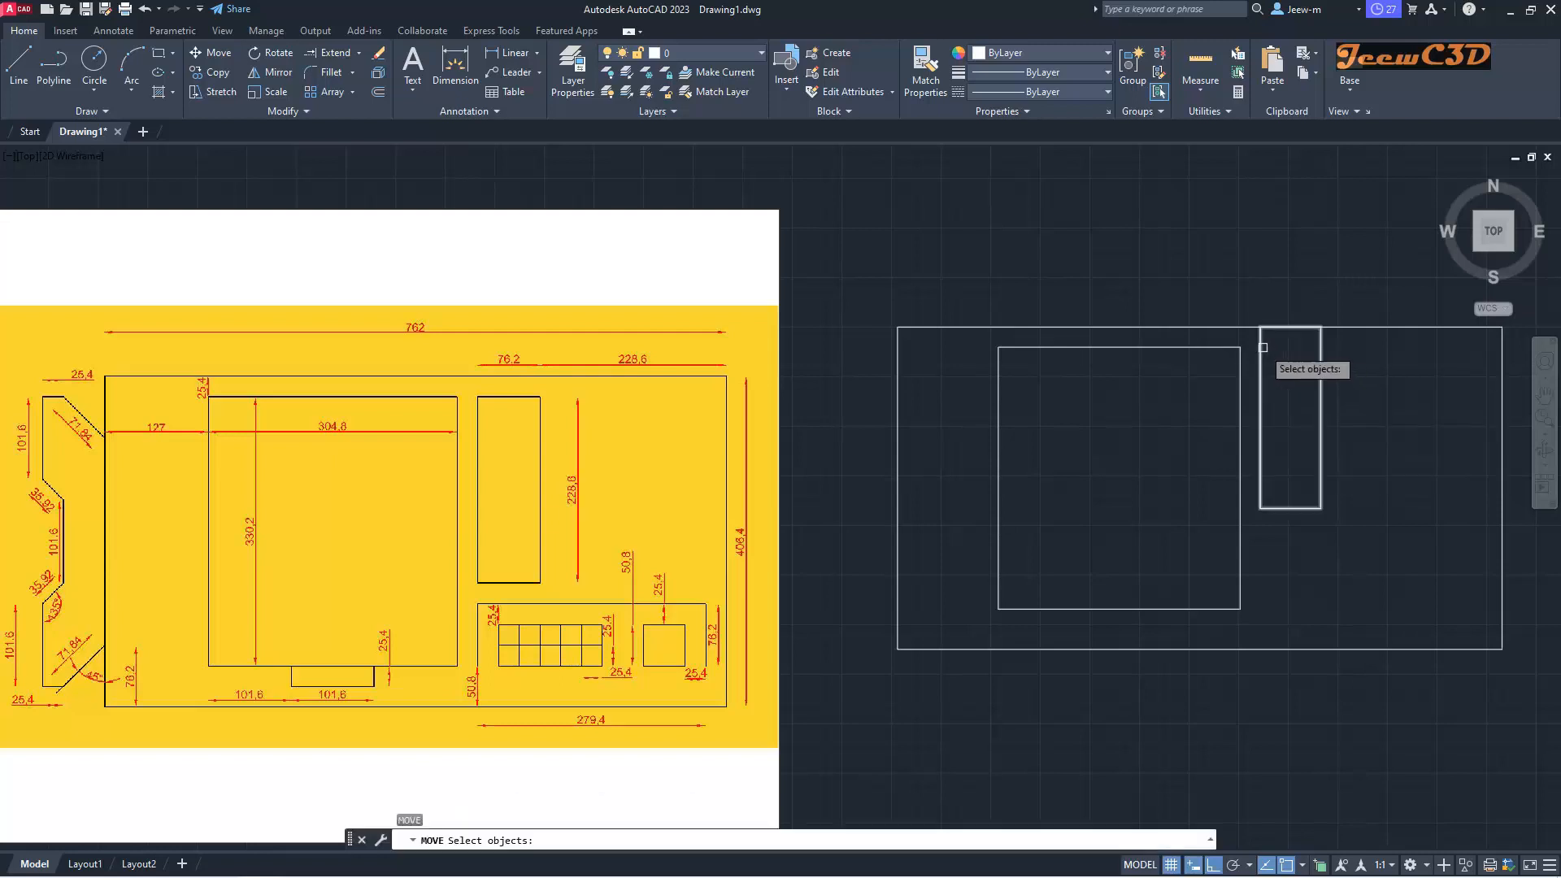
left_click(1276, 357)
key("Return")
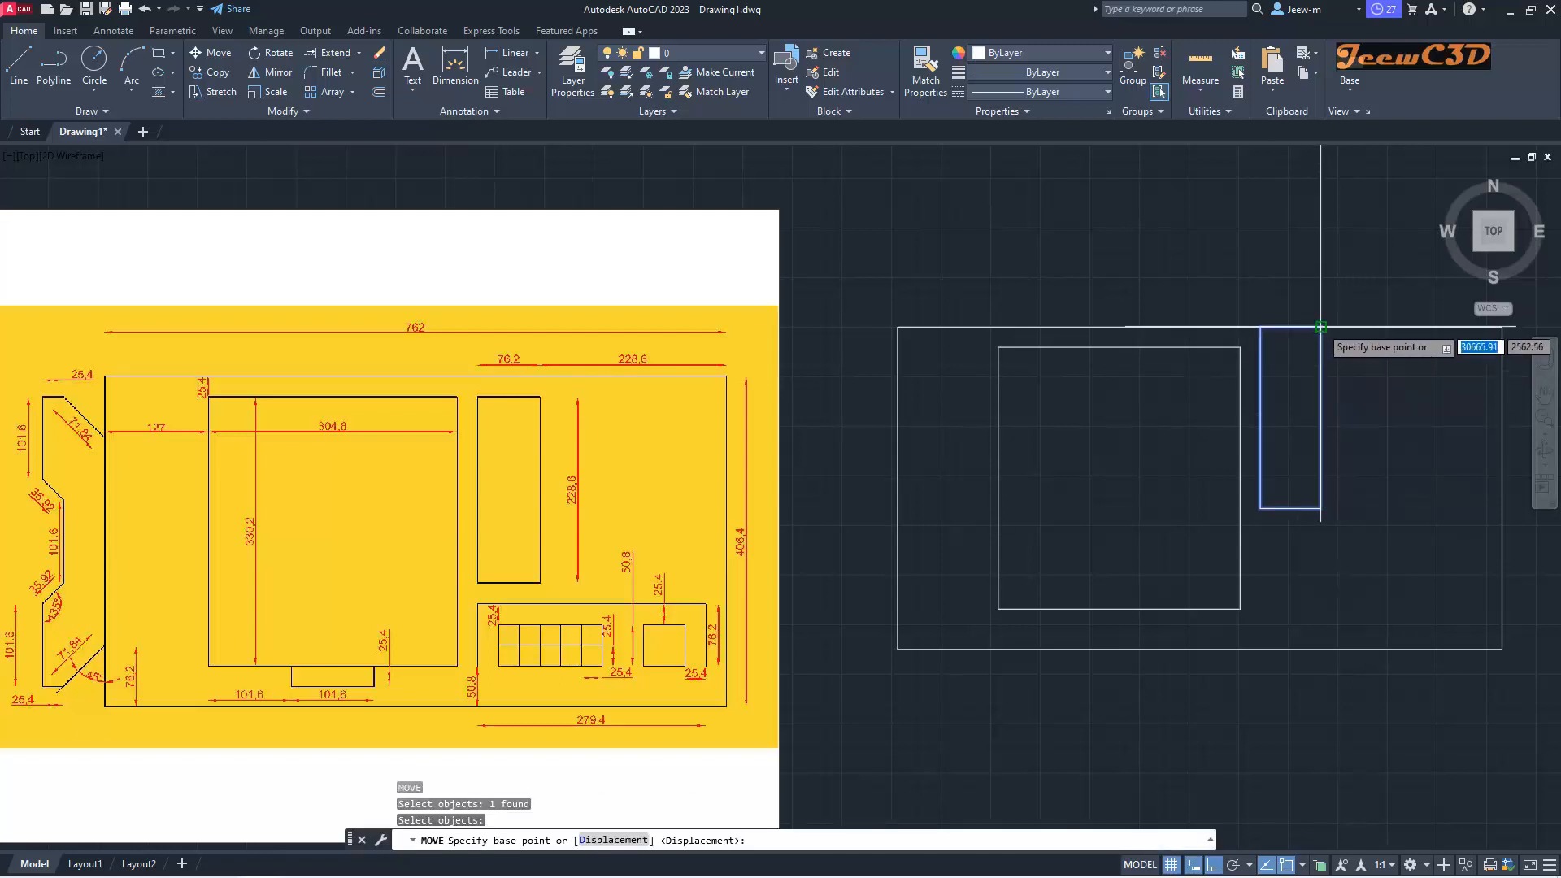
left_click(1320, 328)
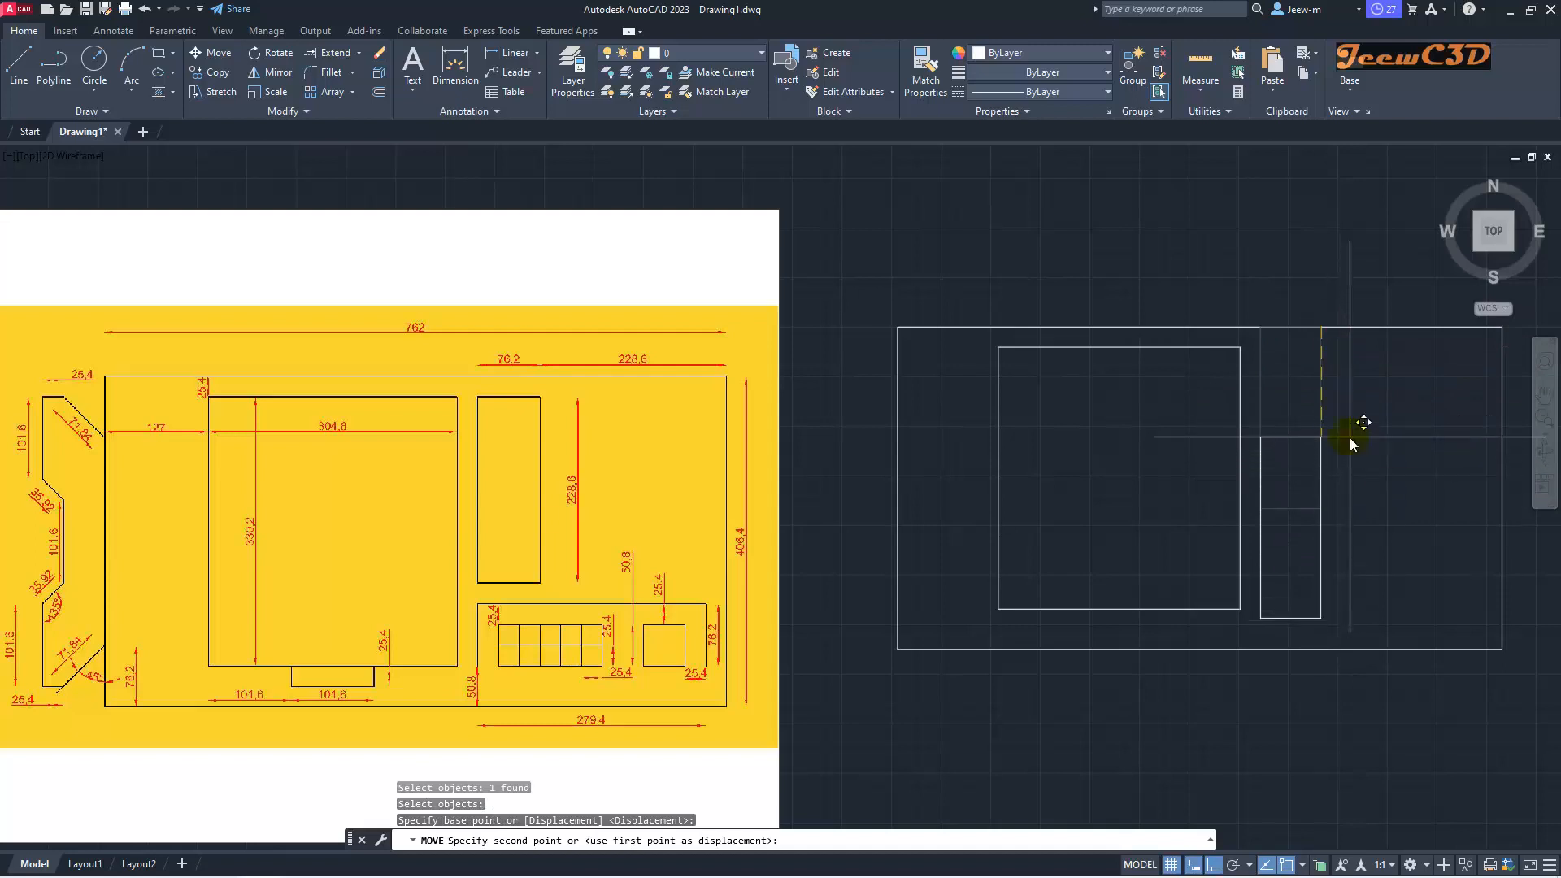
type("25.4")
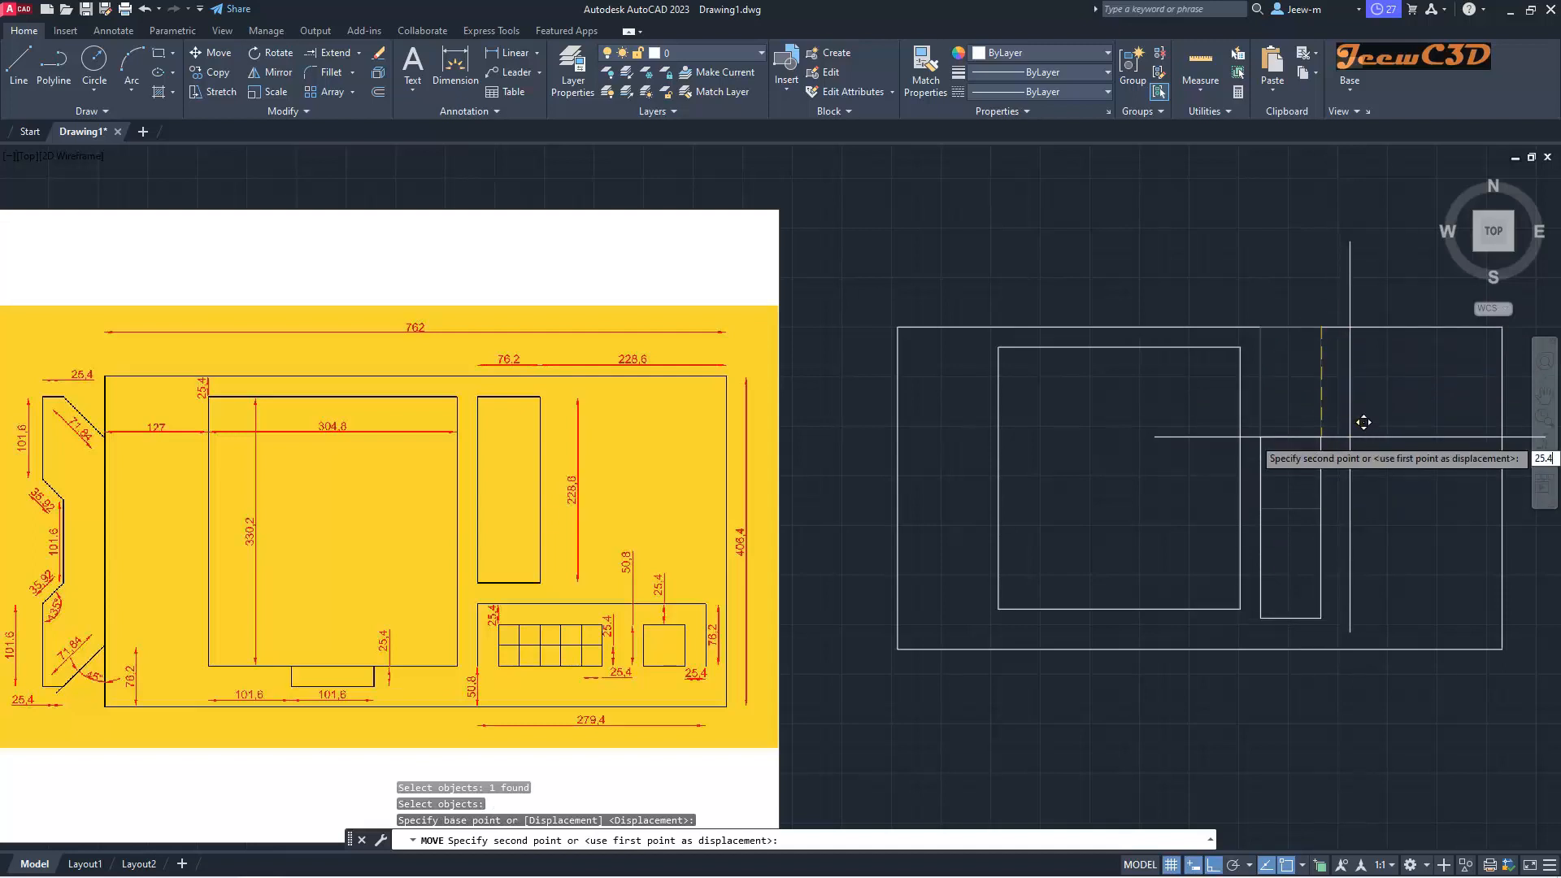
key("Return")
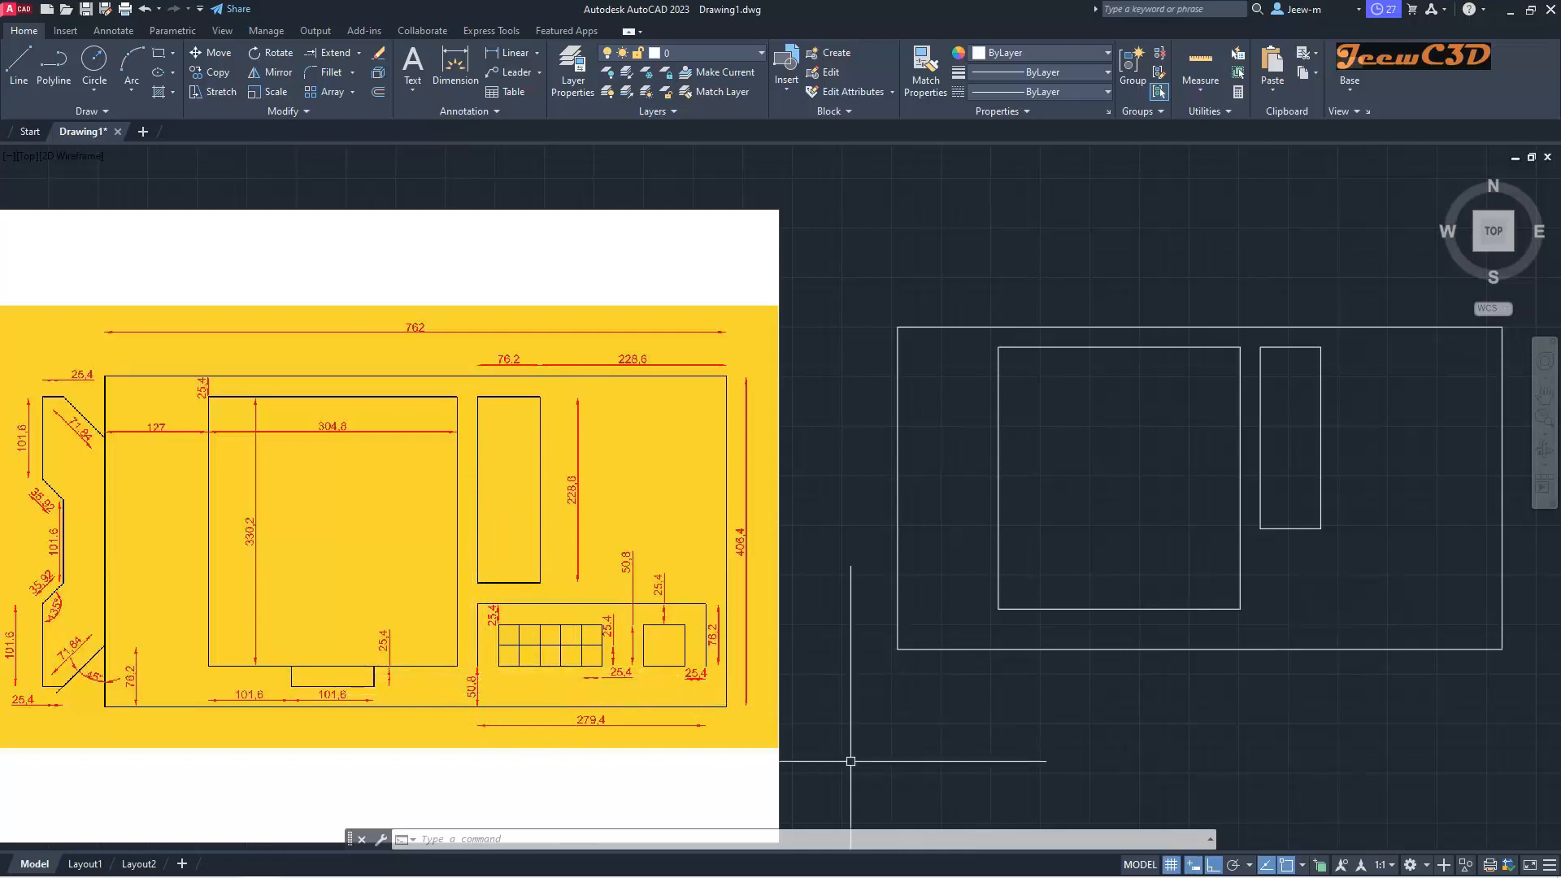
Step: Offset the bottom edge of the outer rectangle 50.8 upward
left_click(1250, 649)
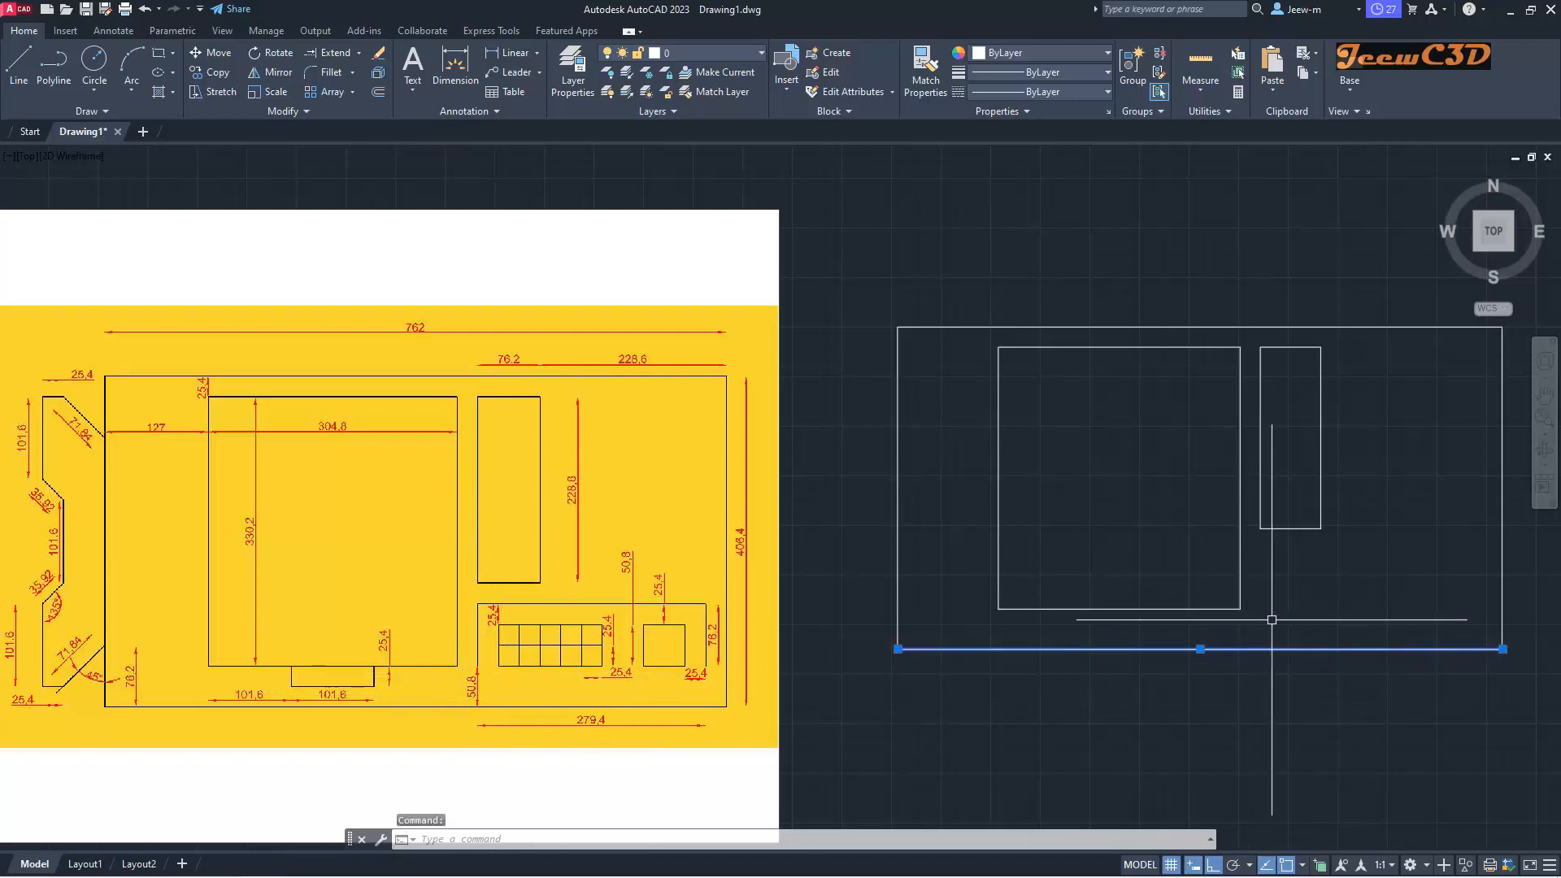
key("Escape")
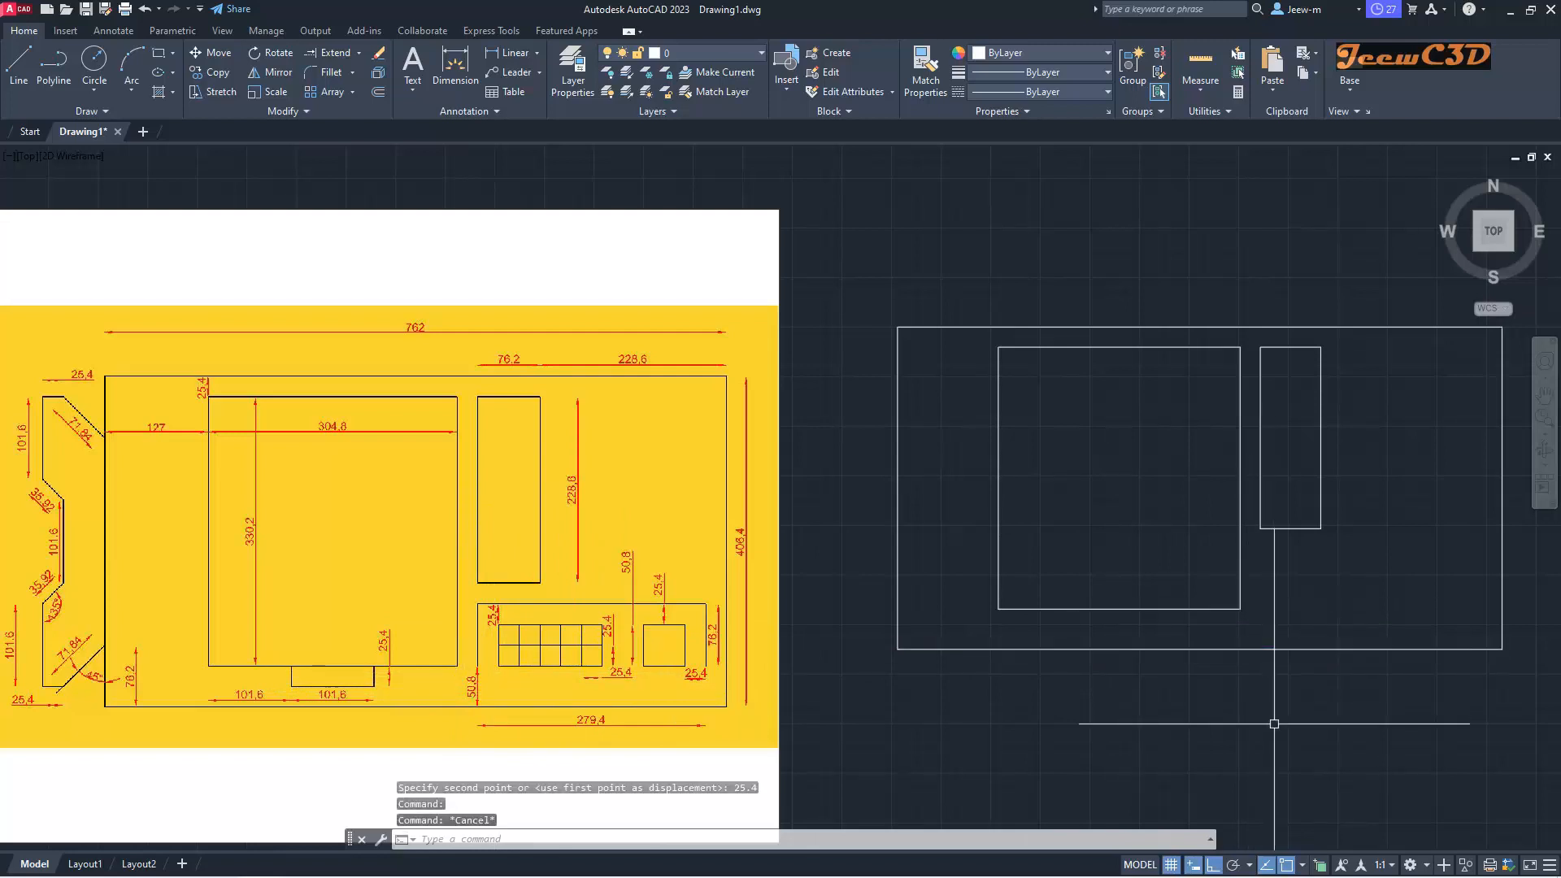
type("o")
key("Return")
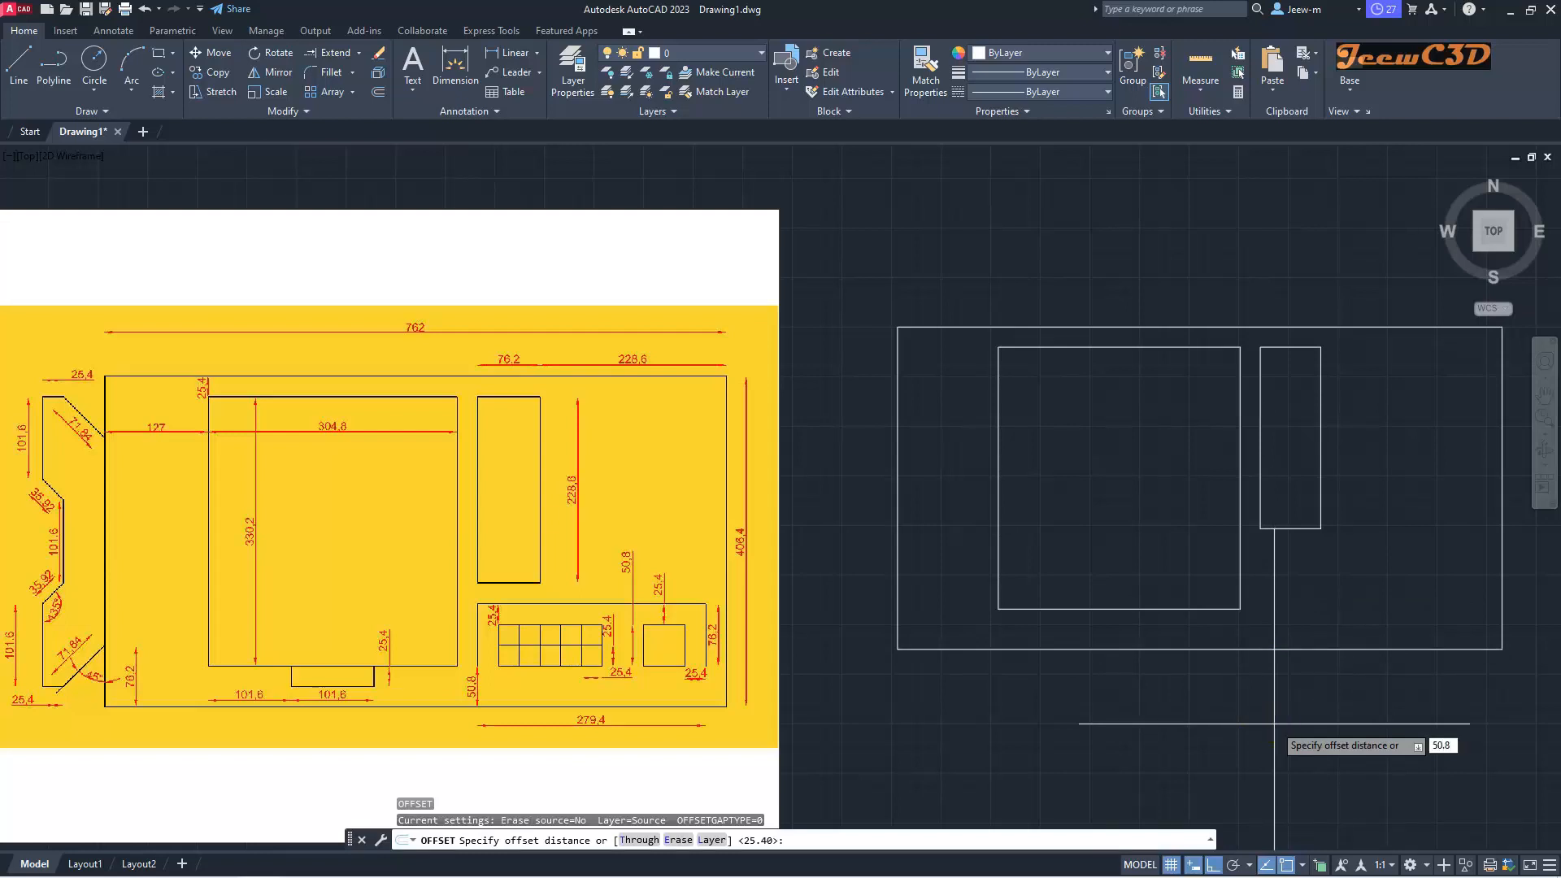
key("Return")
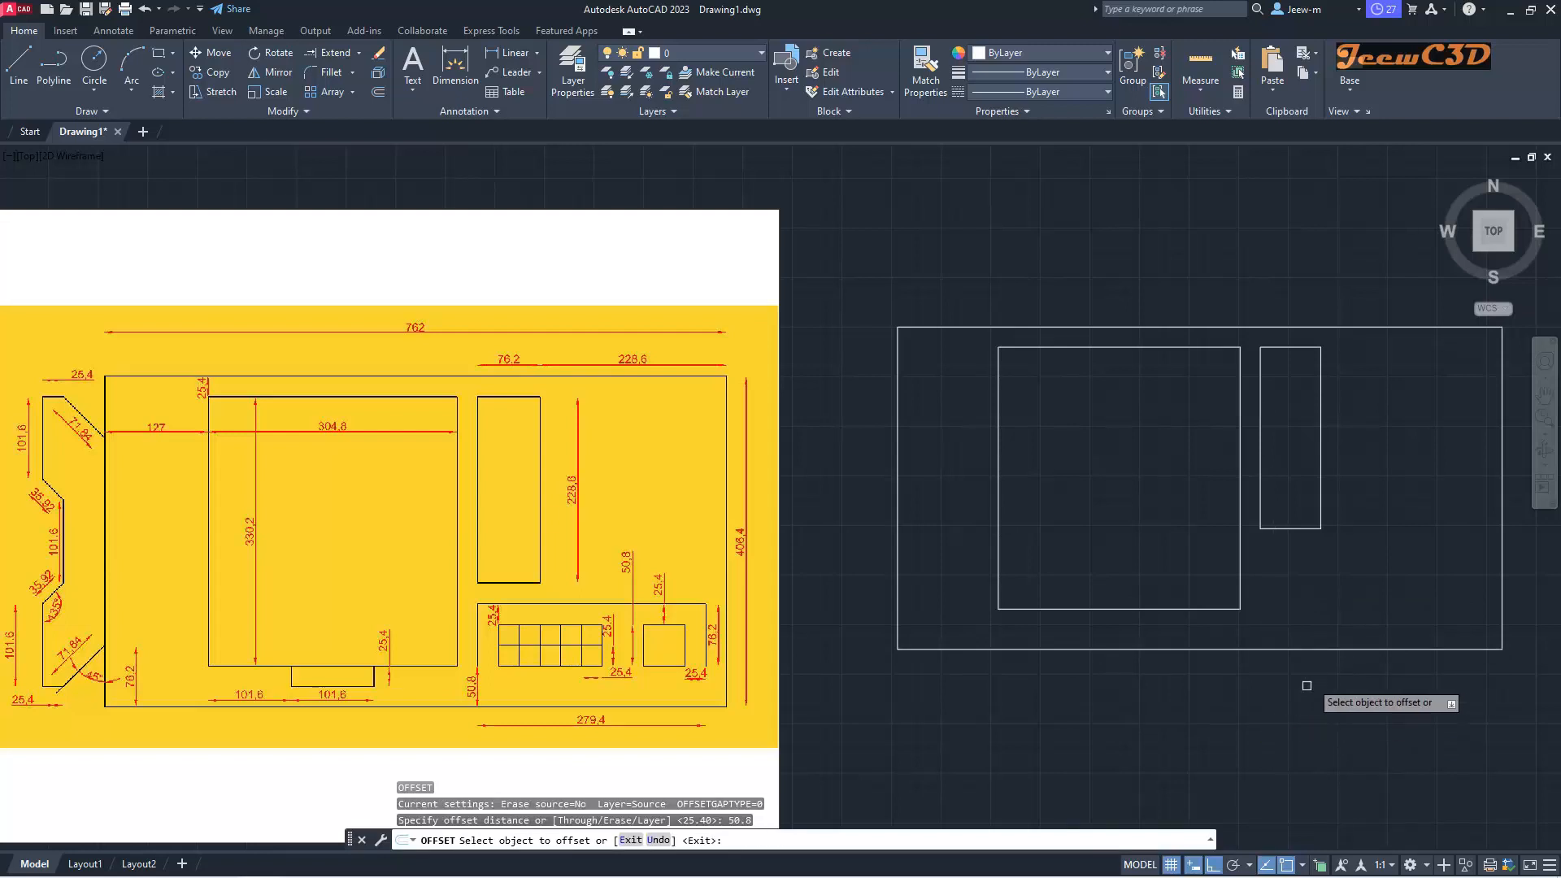
left_click(1324, 649)
left_click(1327, 592)
key("Escape")
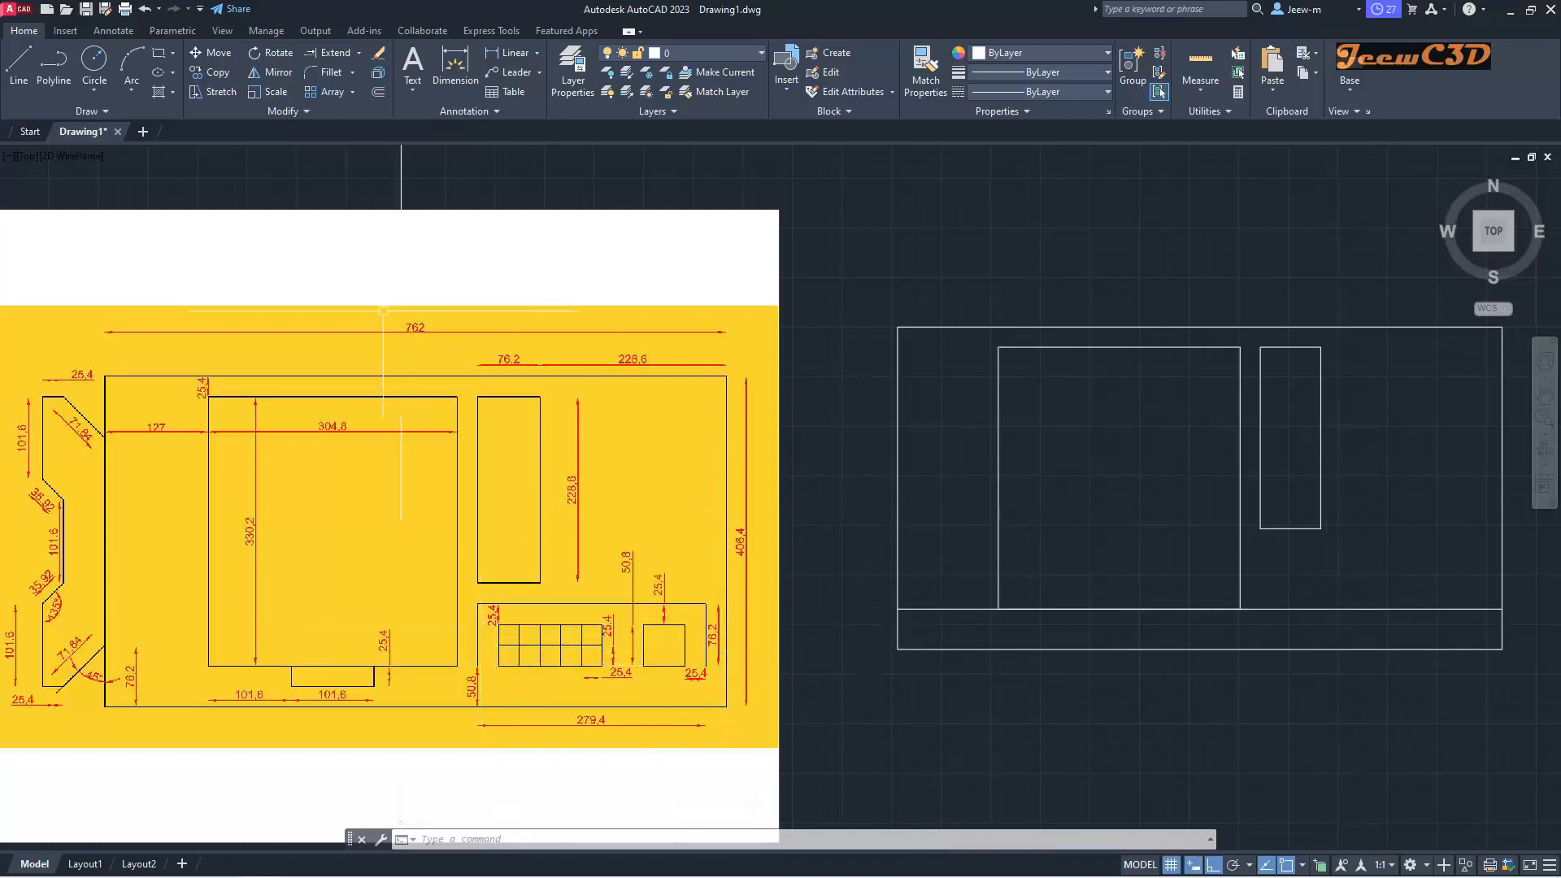
Step: Draw a polyline from the offset line below the narrow rectangle's left edge: 76.2 up, 279.4 right and 76.2 down
left_click(48, 72)
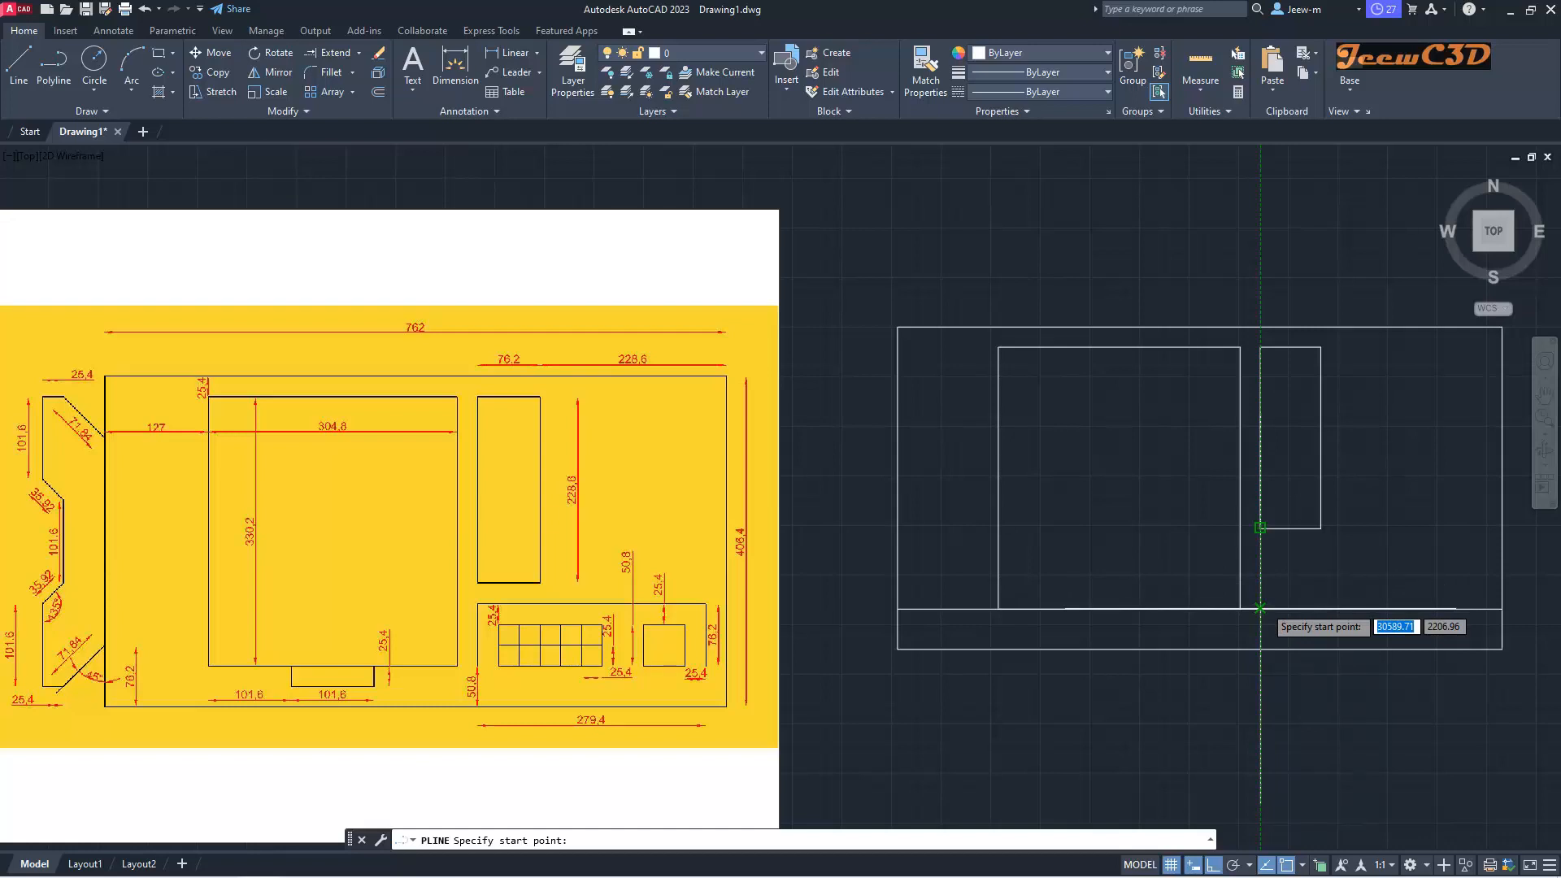
left_click(1260, 608)
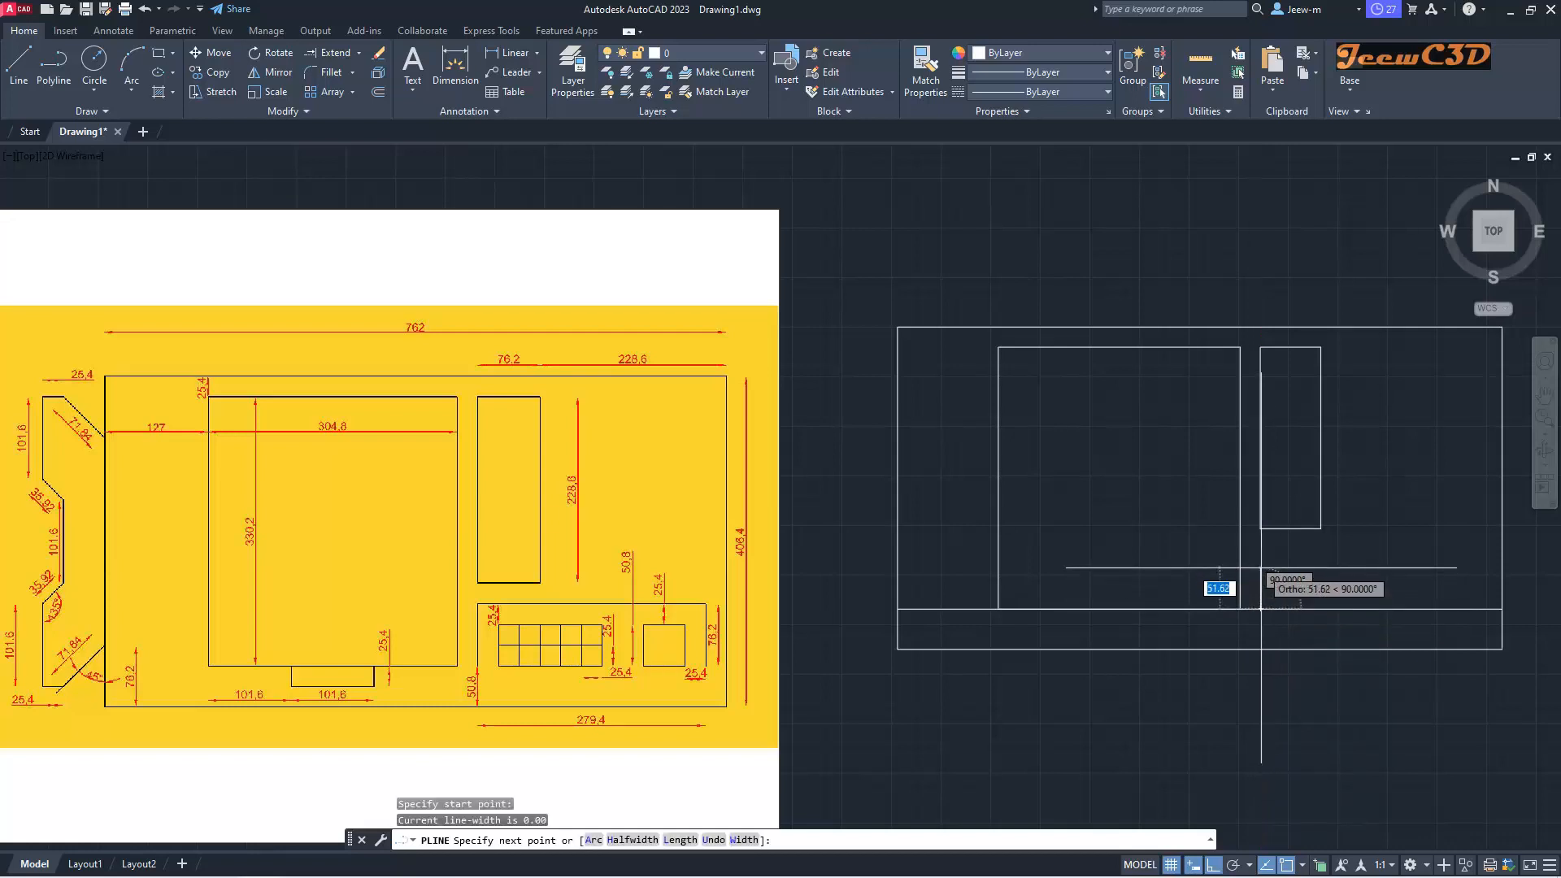
type("76.2")
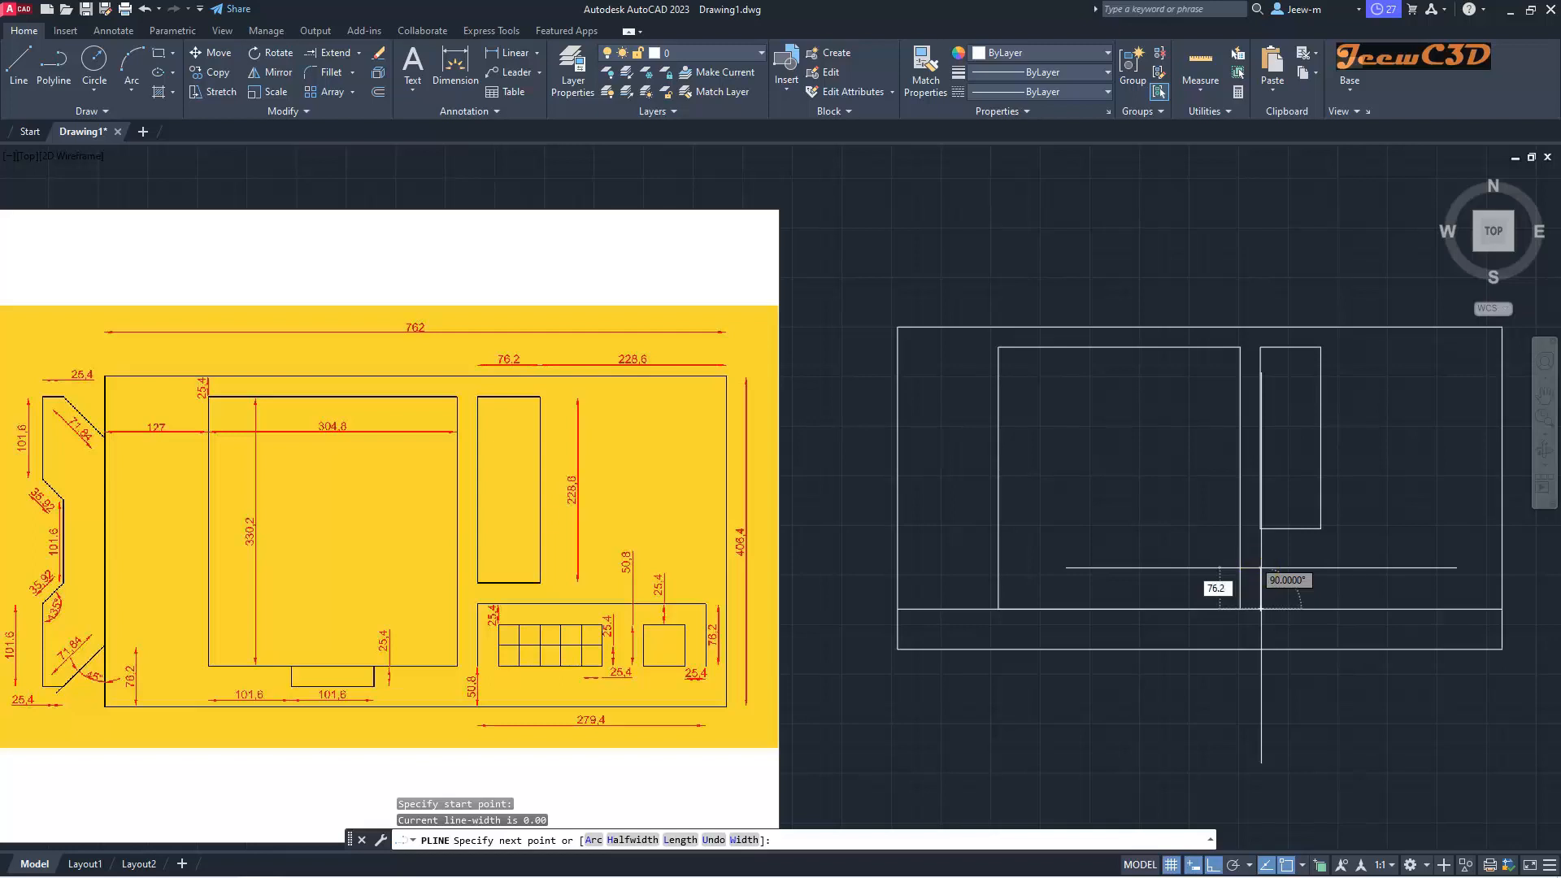
key("Return")
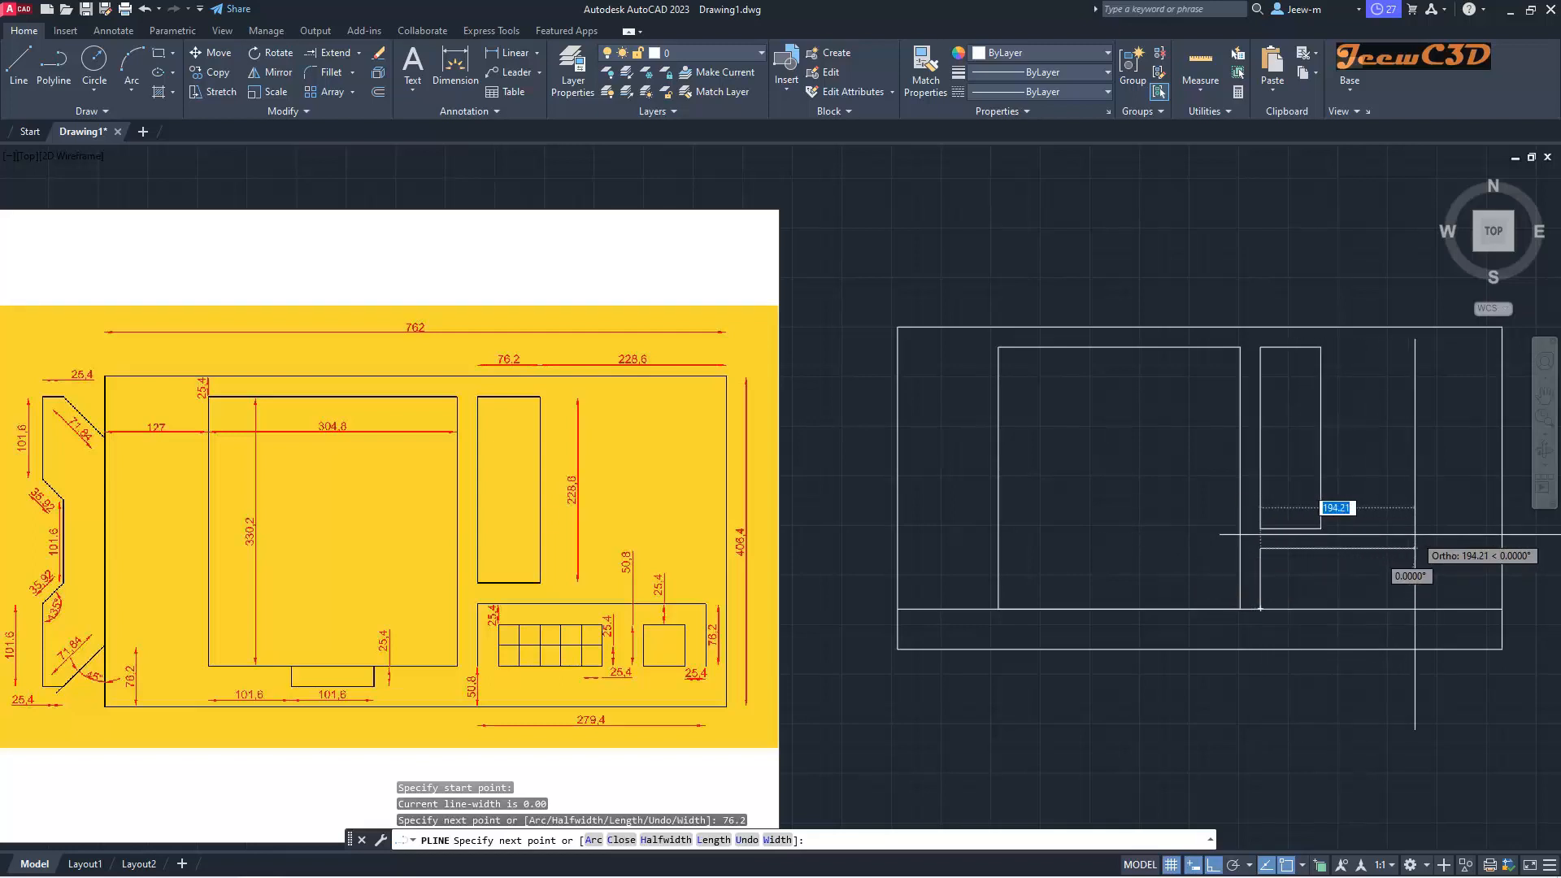
type("2")
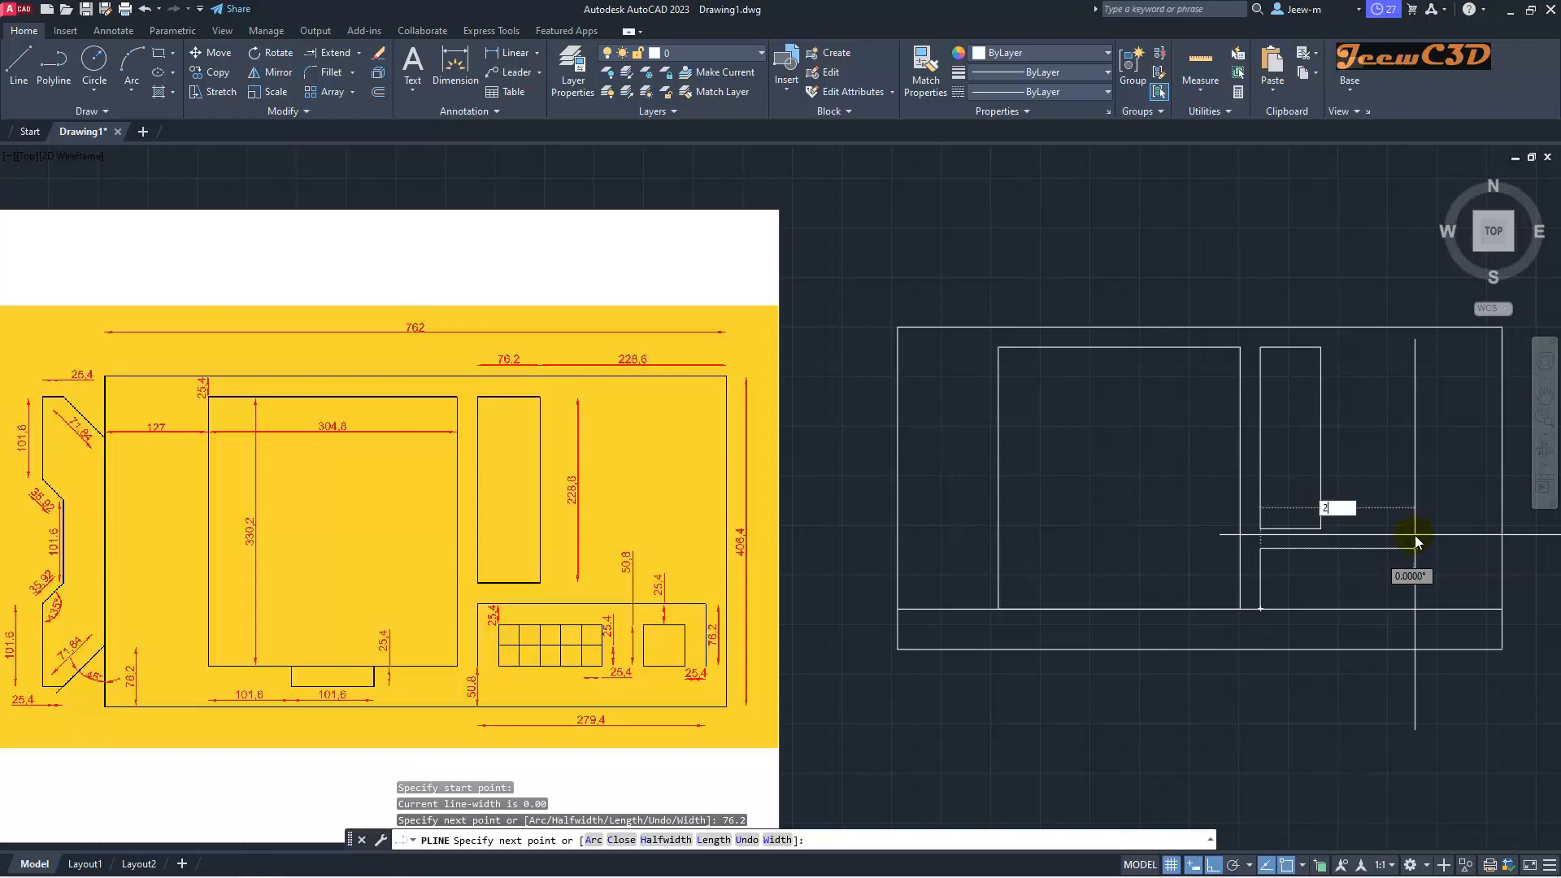
type("79.4")
key("Return")
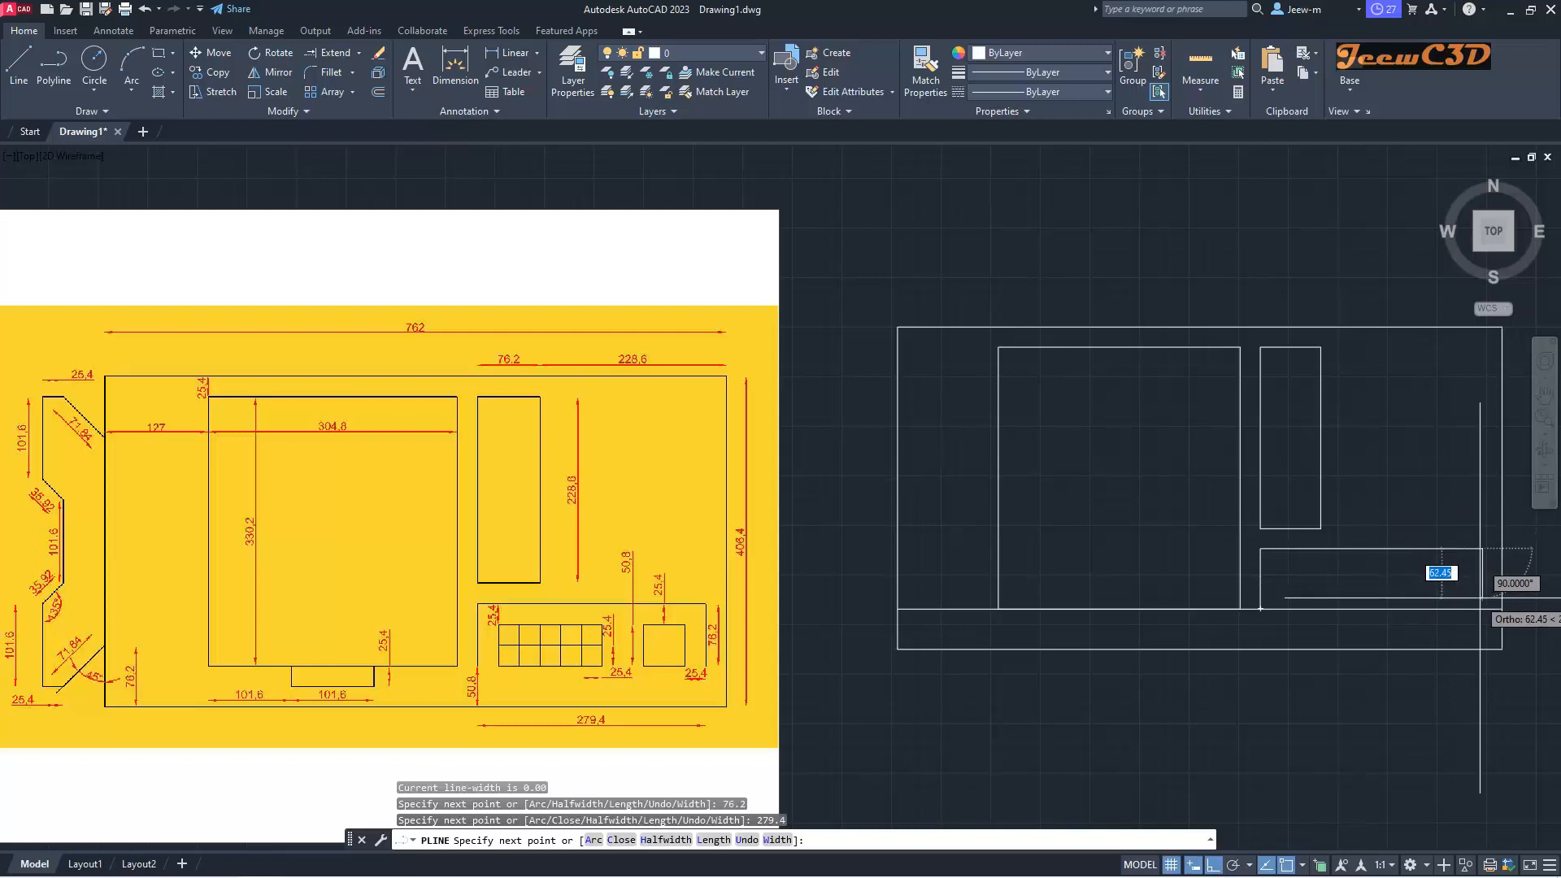
type("76.2")
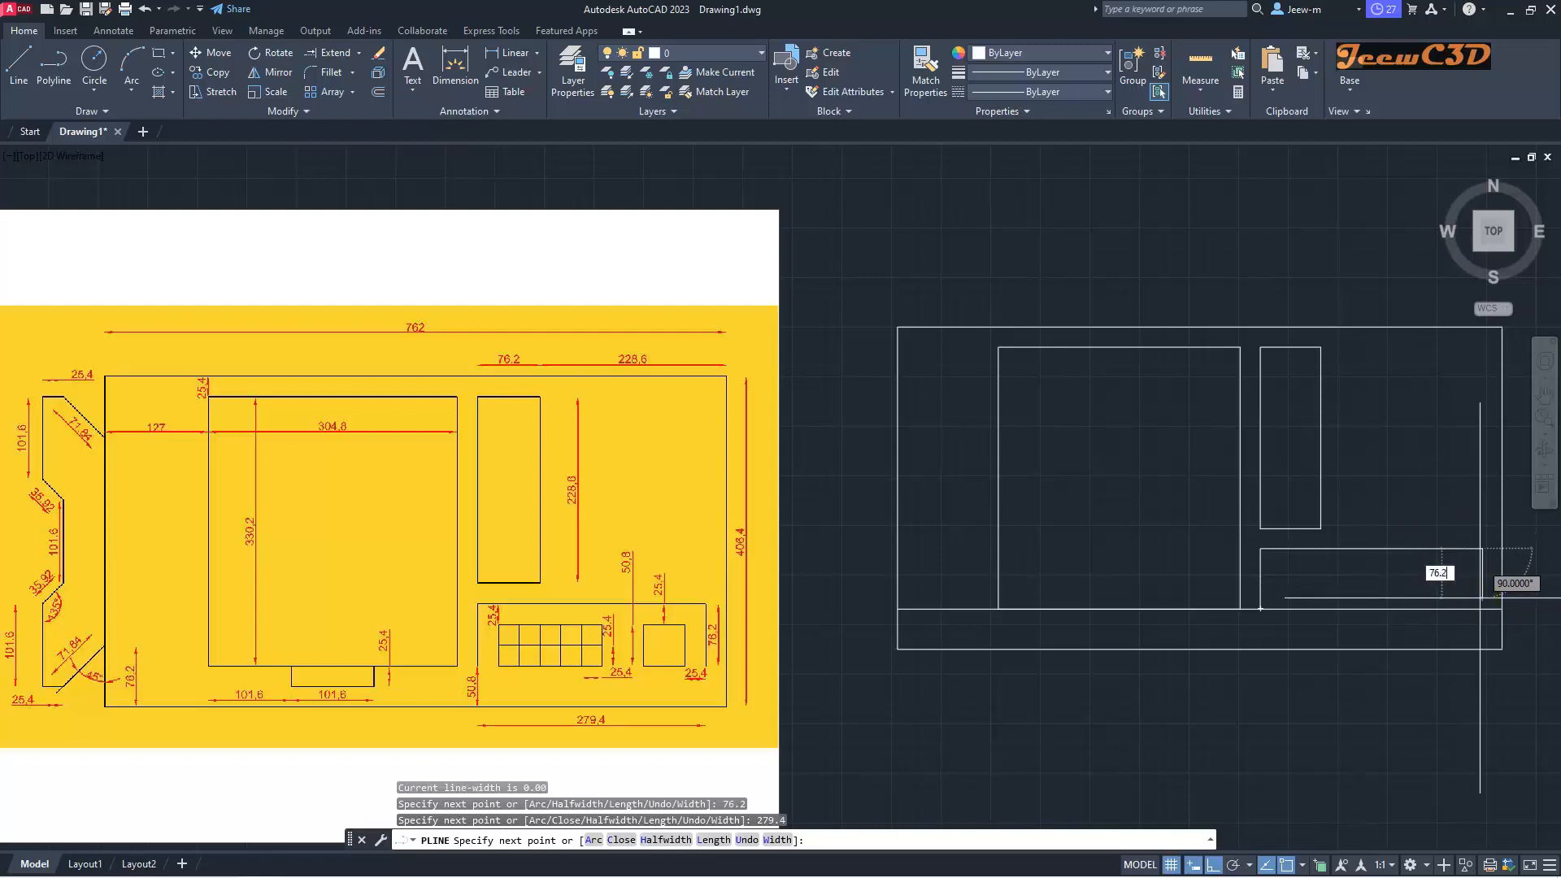
key("Return")
key("Return")
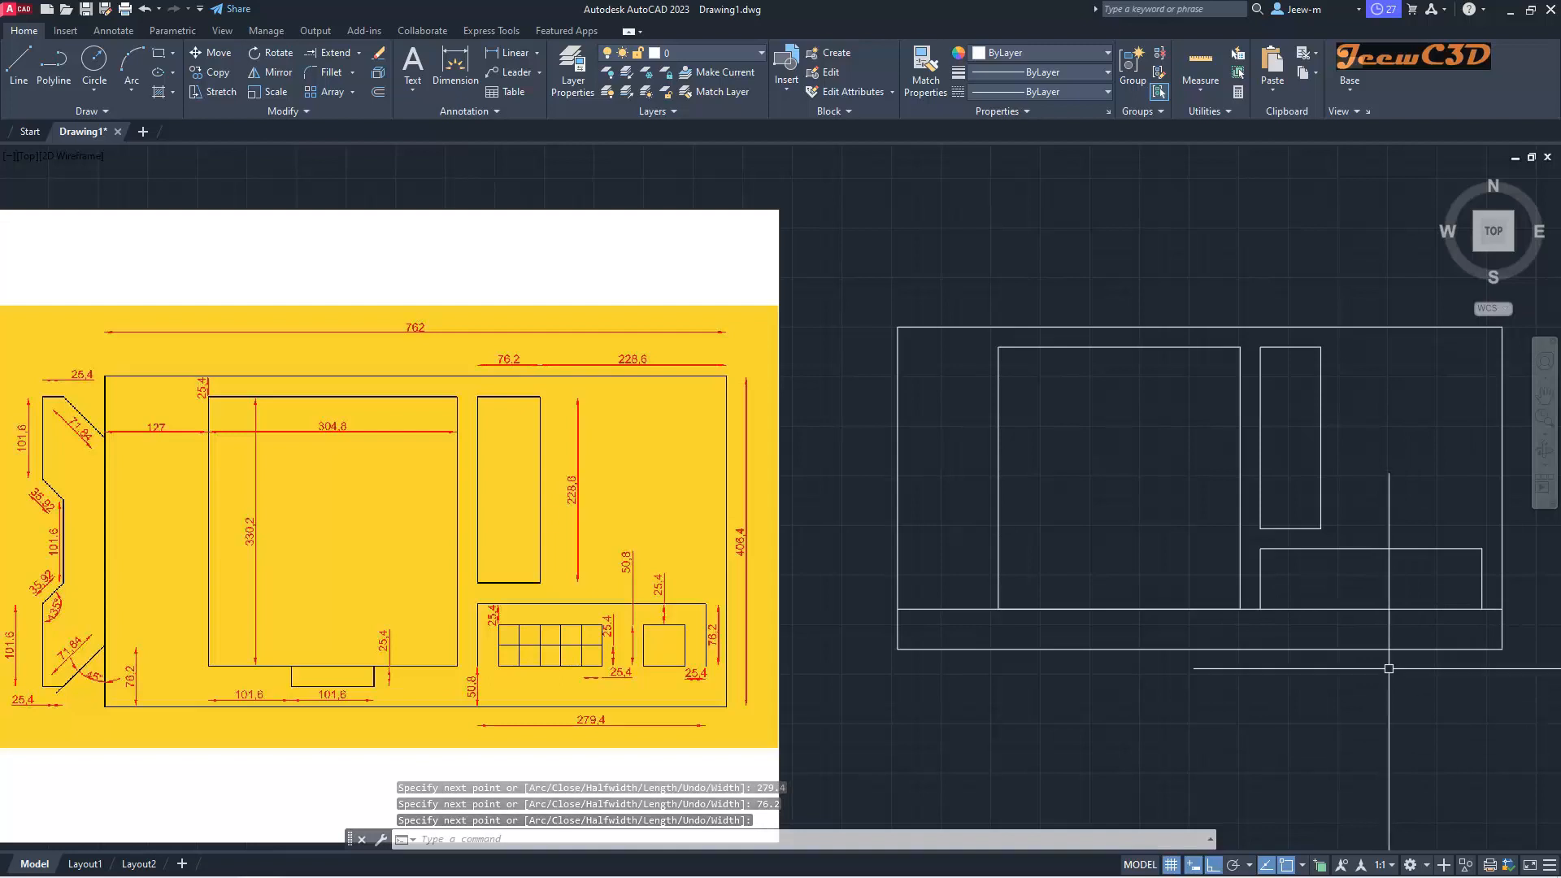
Step: Delete the horizontal construction line offset above the outer rectangle's bottom edge
left_click(1388, 608)
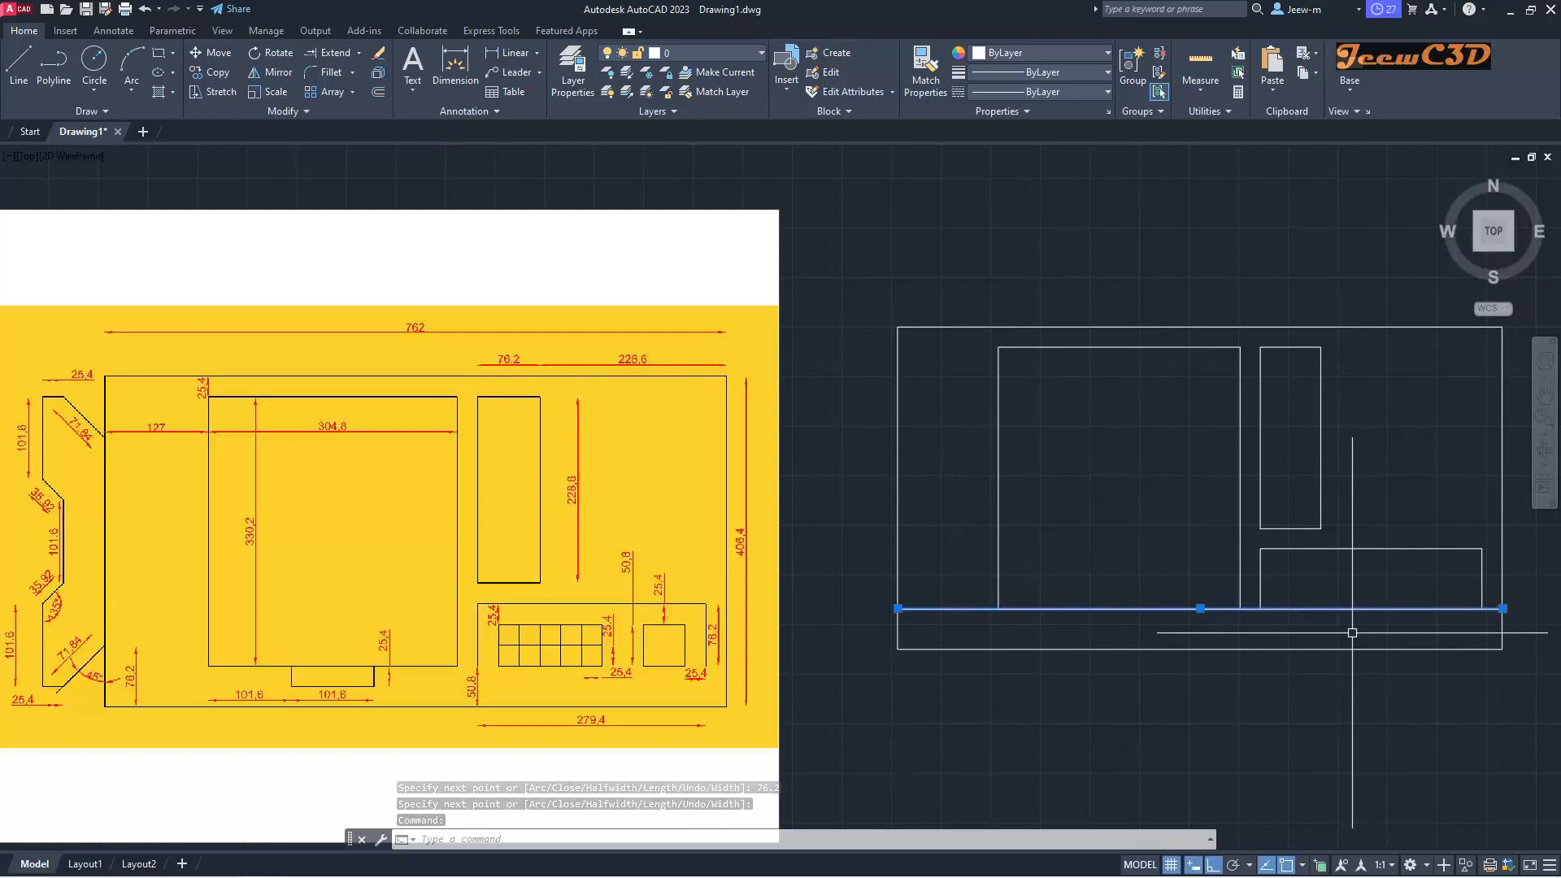
key("Delete")
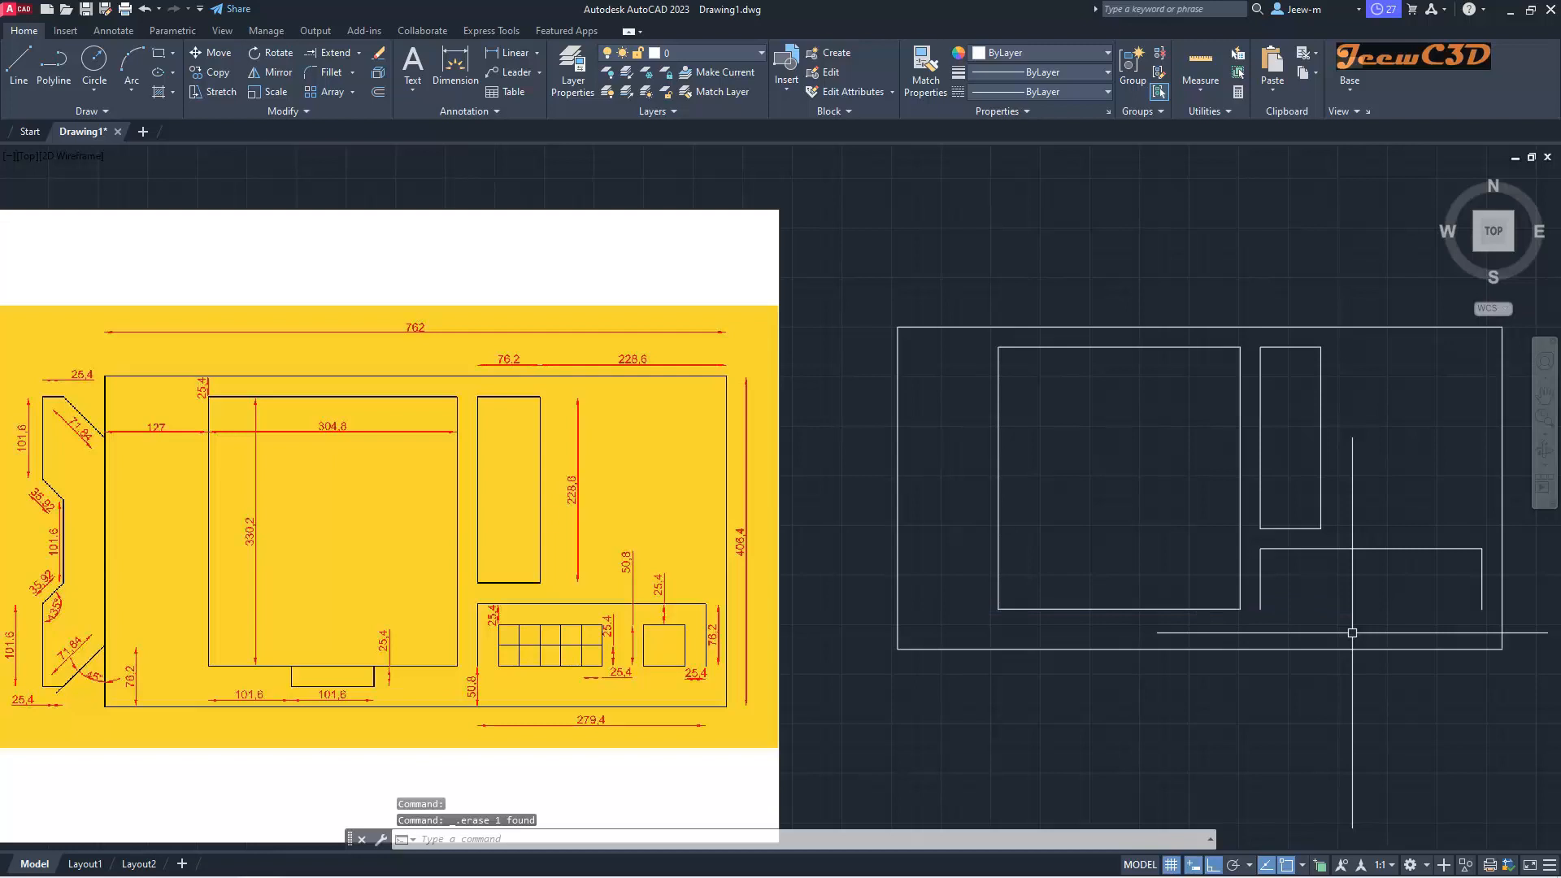
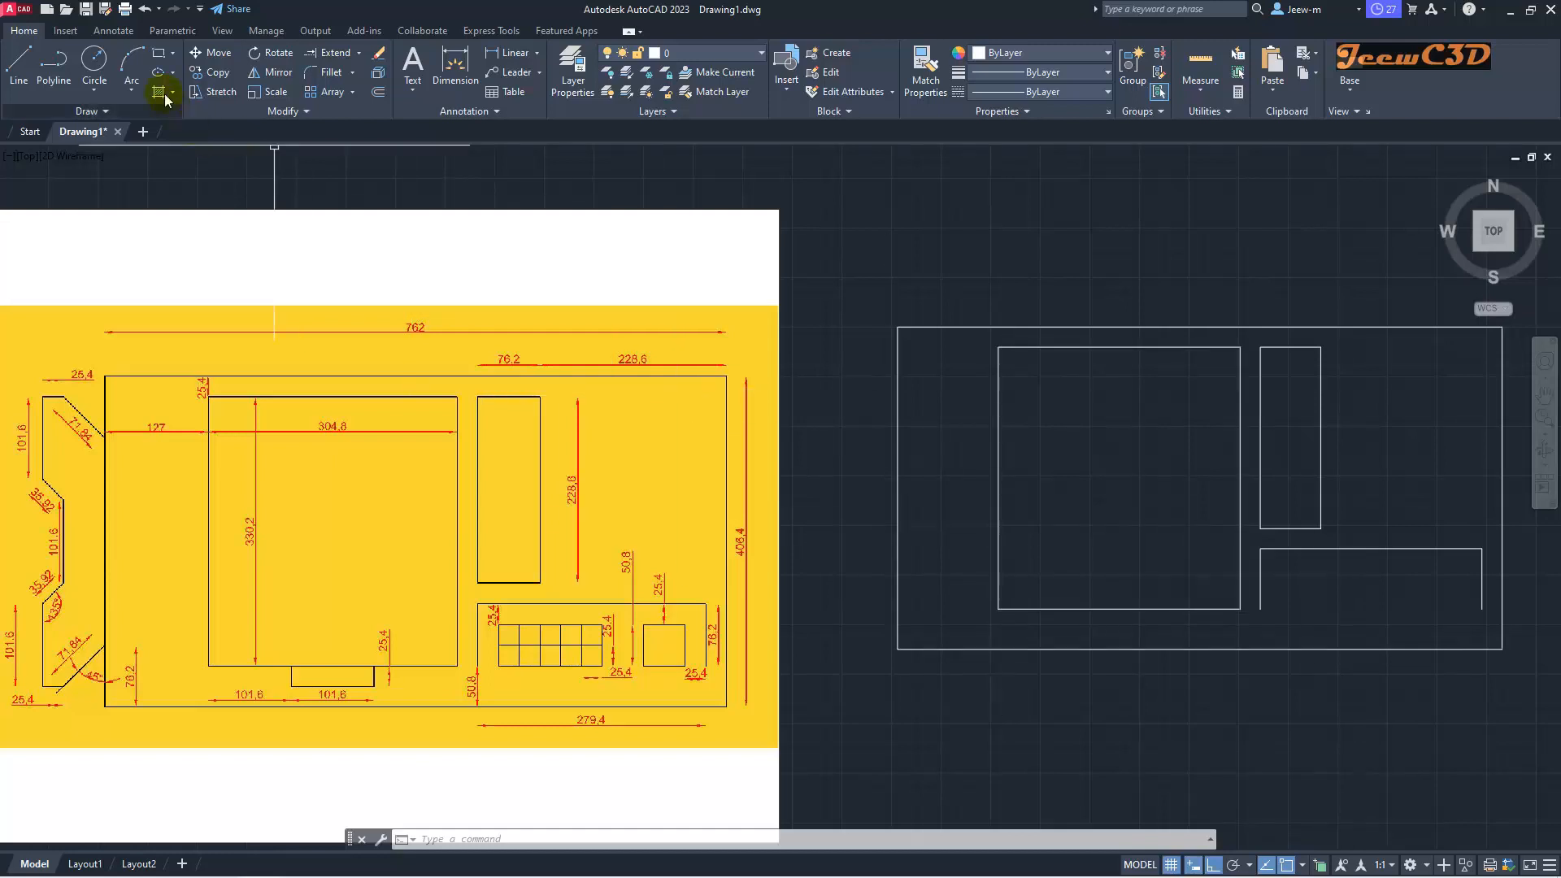
Step: Draw a 50.8 by 50.8 square inside the lower-right compartment, starting 25.4 left of the bottom end of its right edge
left_click(157, 52)
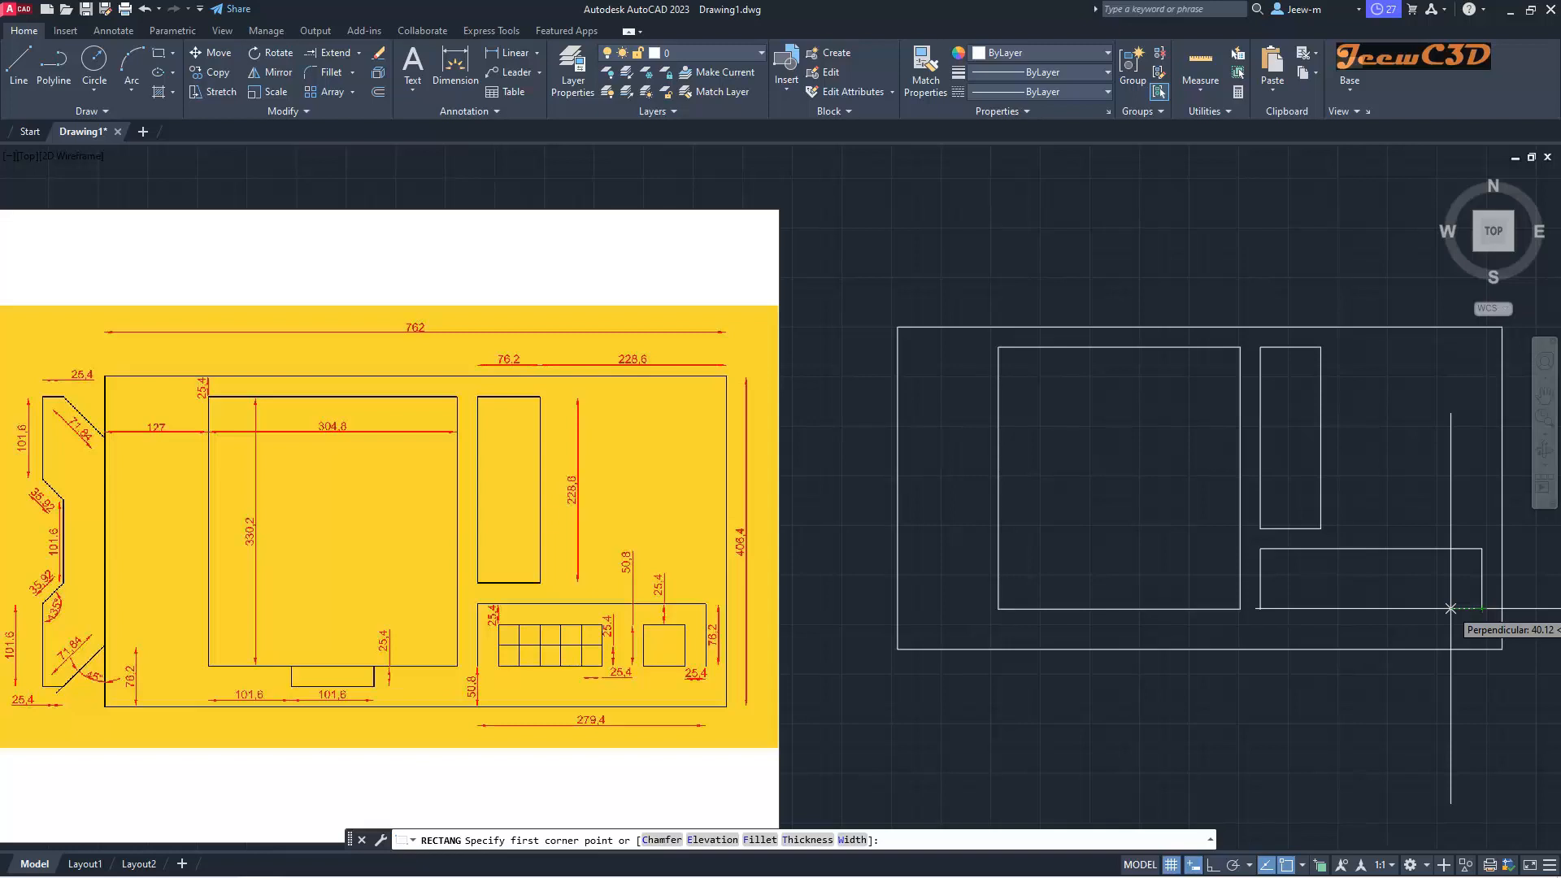
type("25.4")
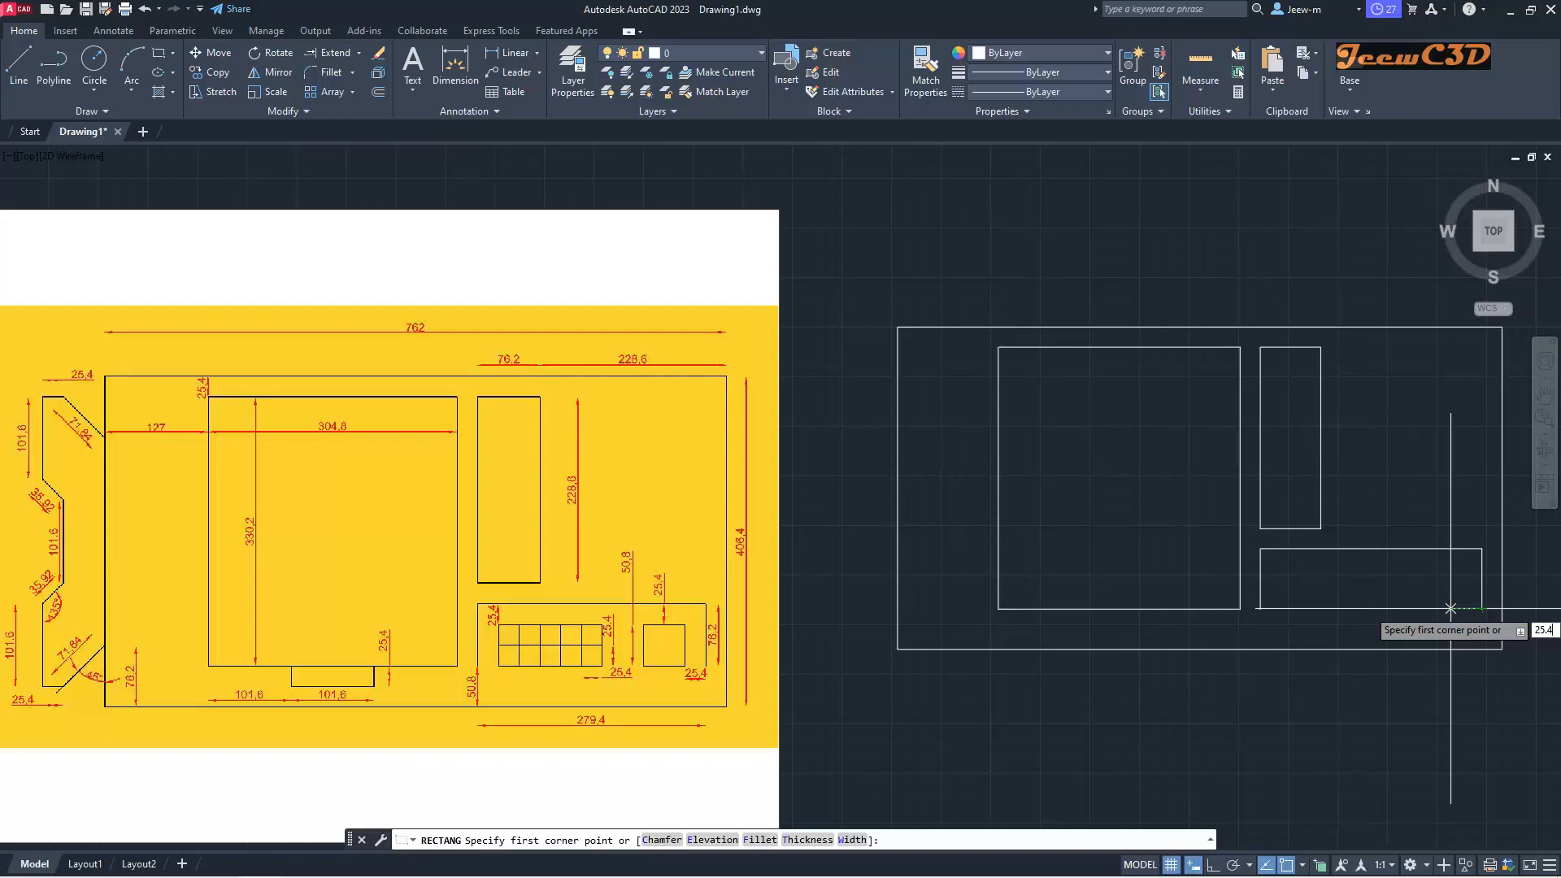
key("Return")
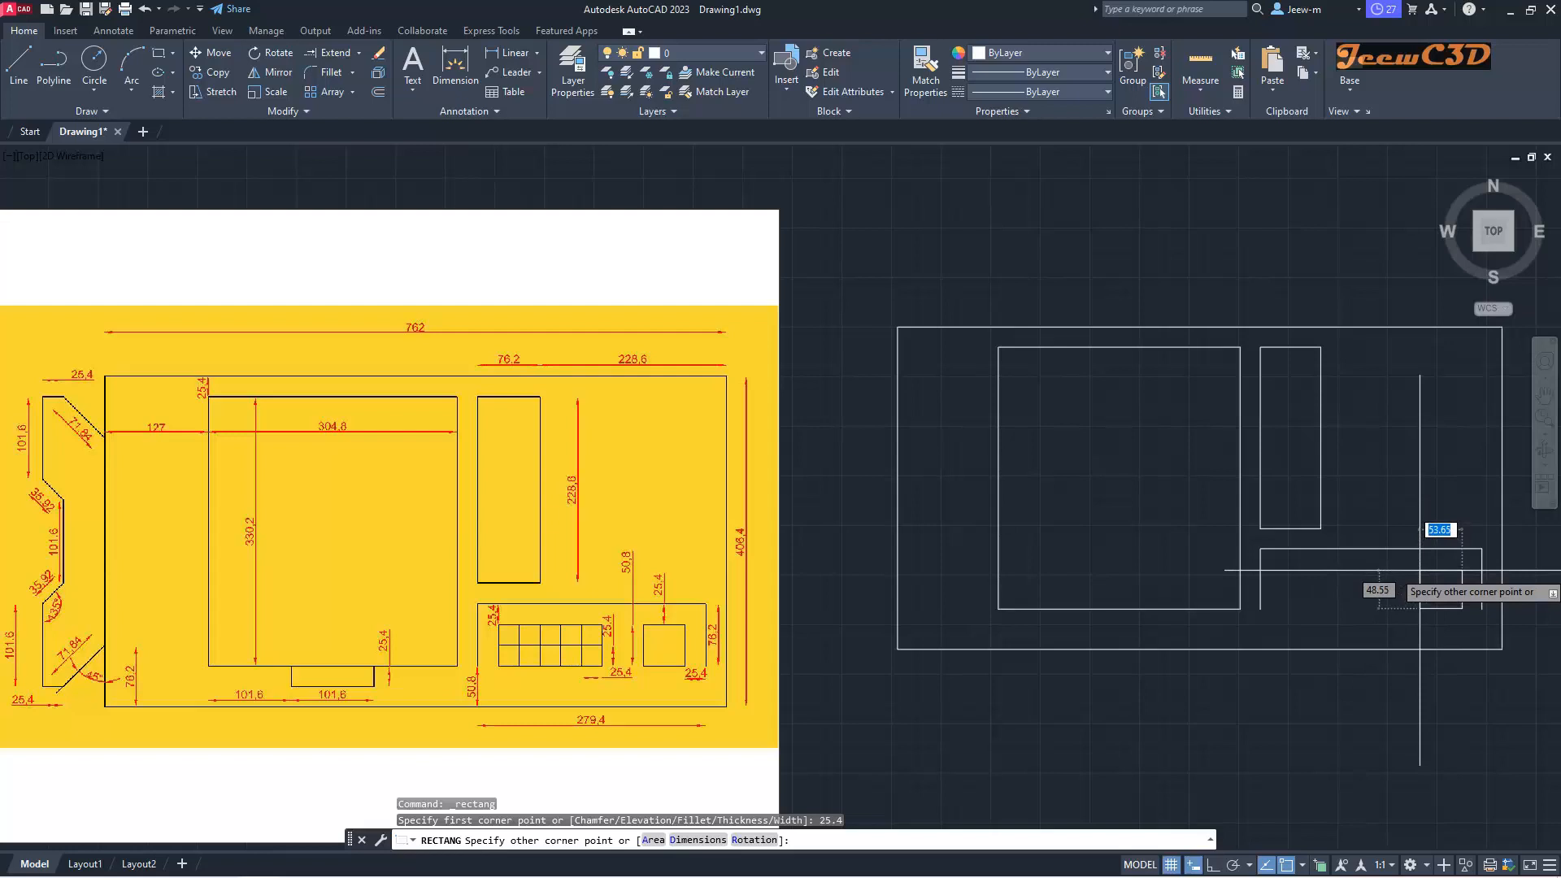
left_click(698, 839)
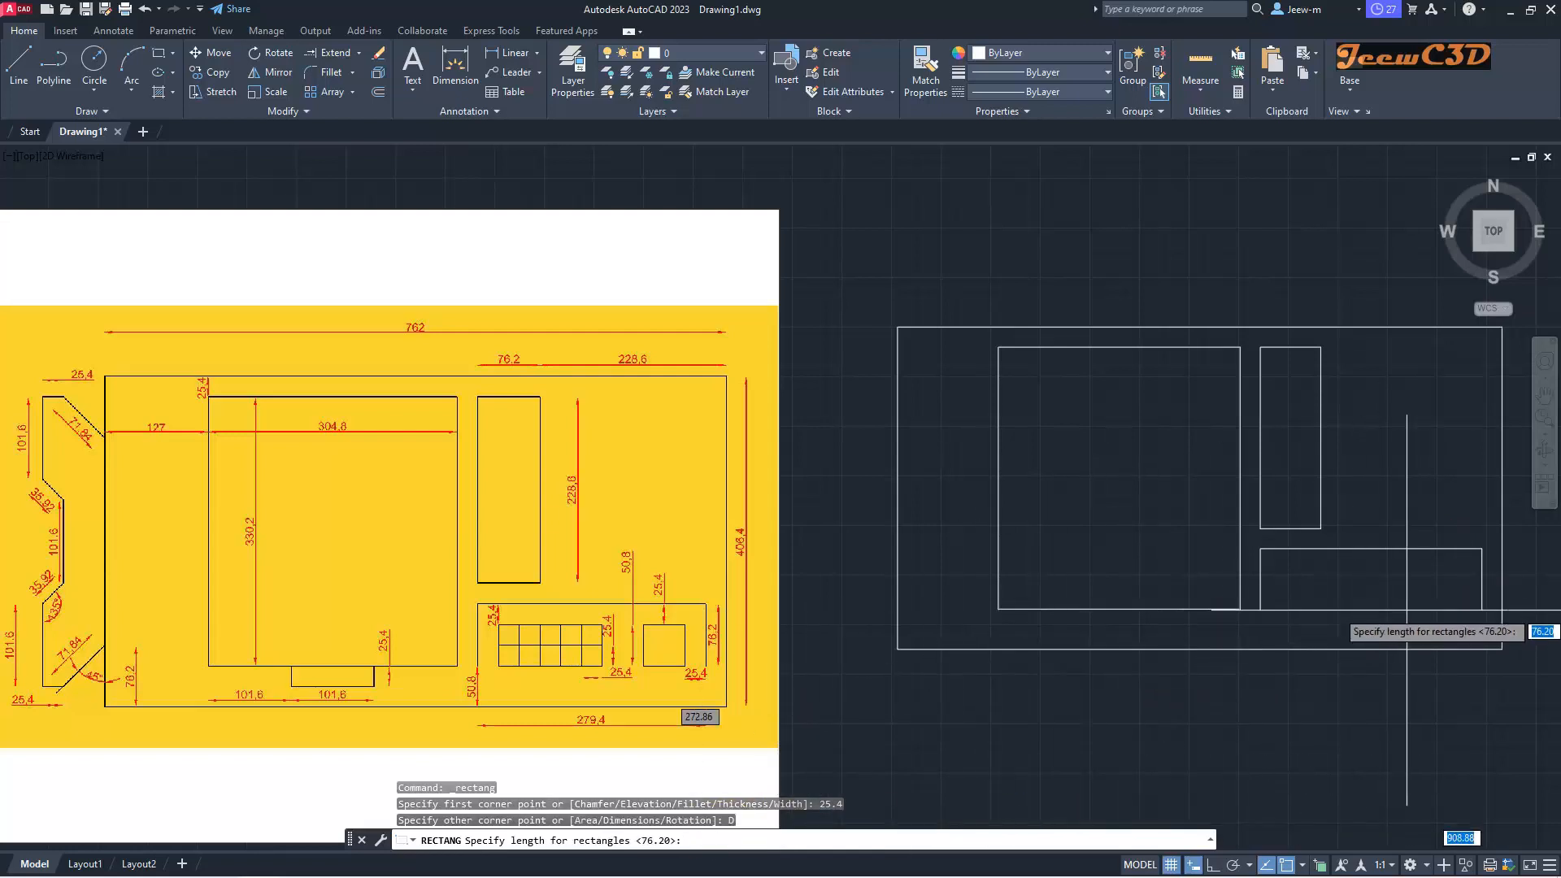
type("50.8")
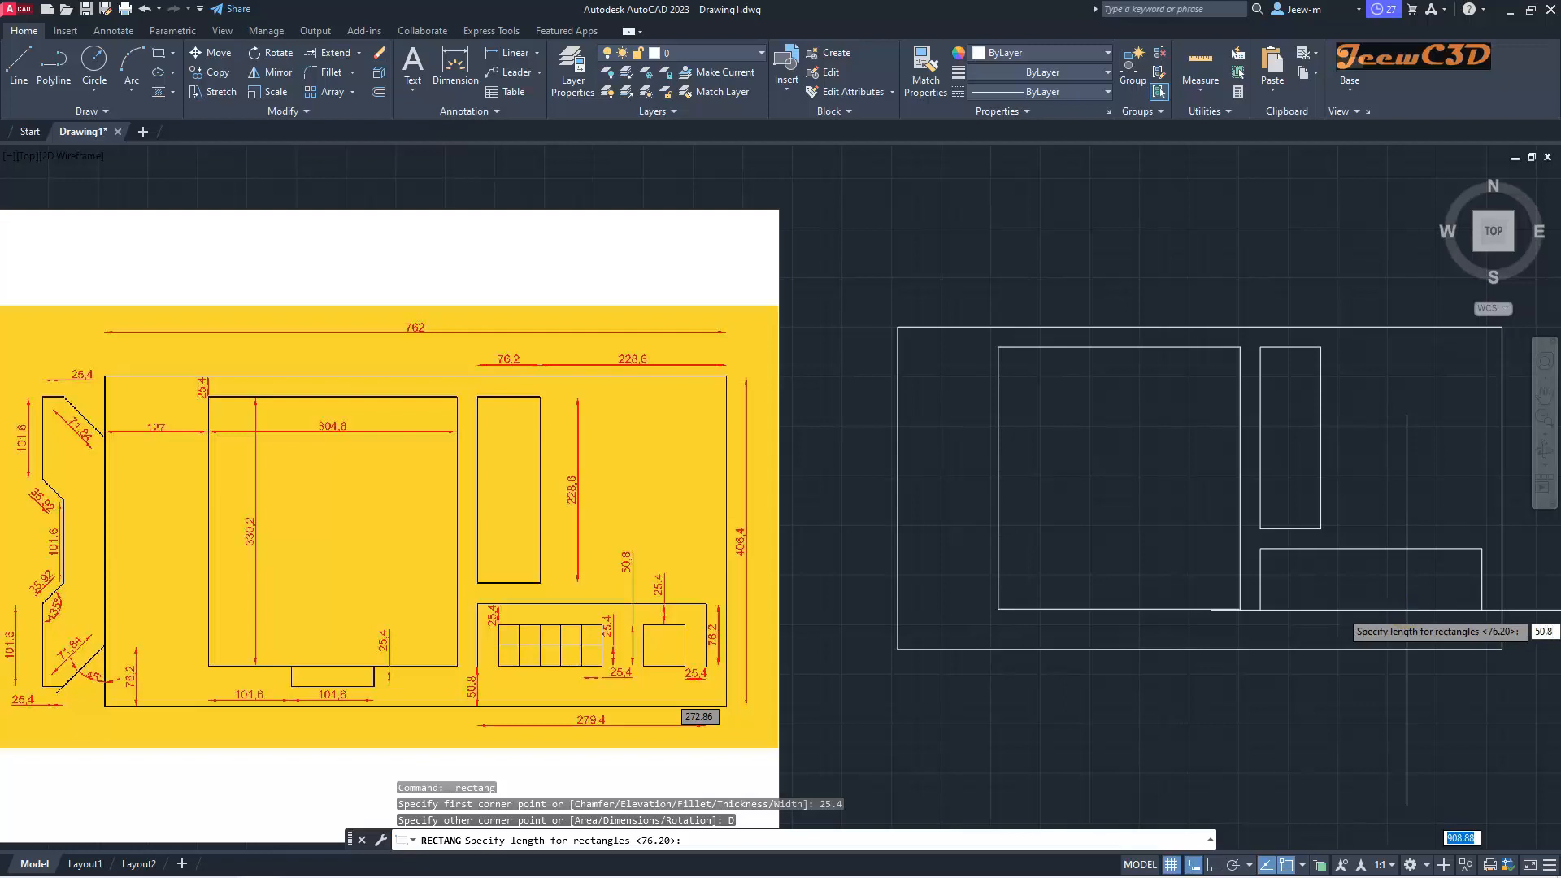
key("Return")
type("50.8")
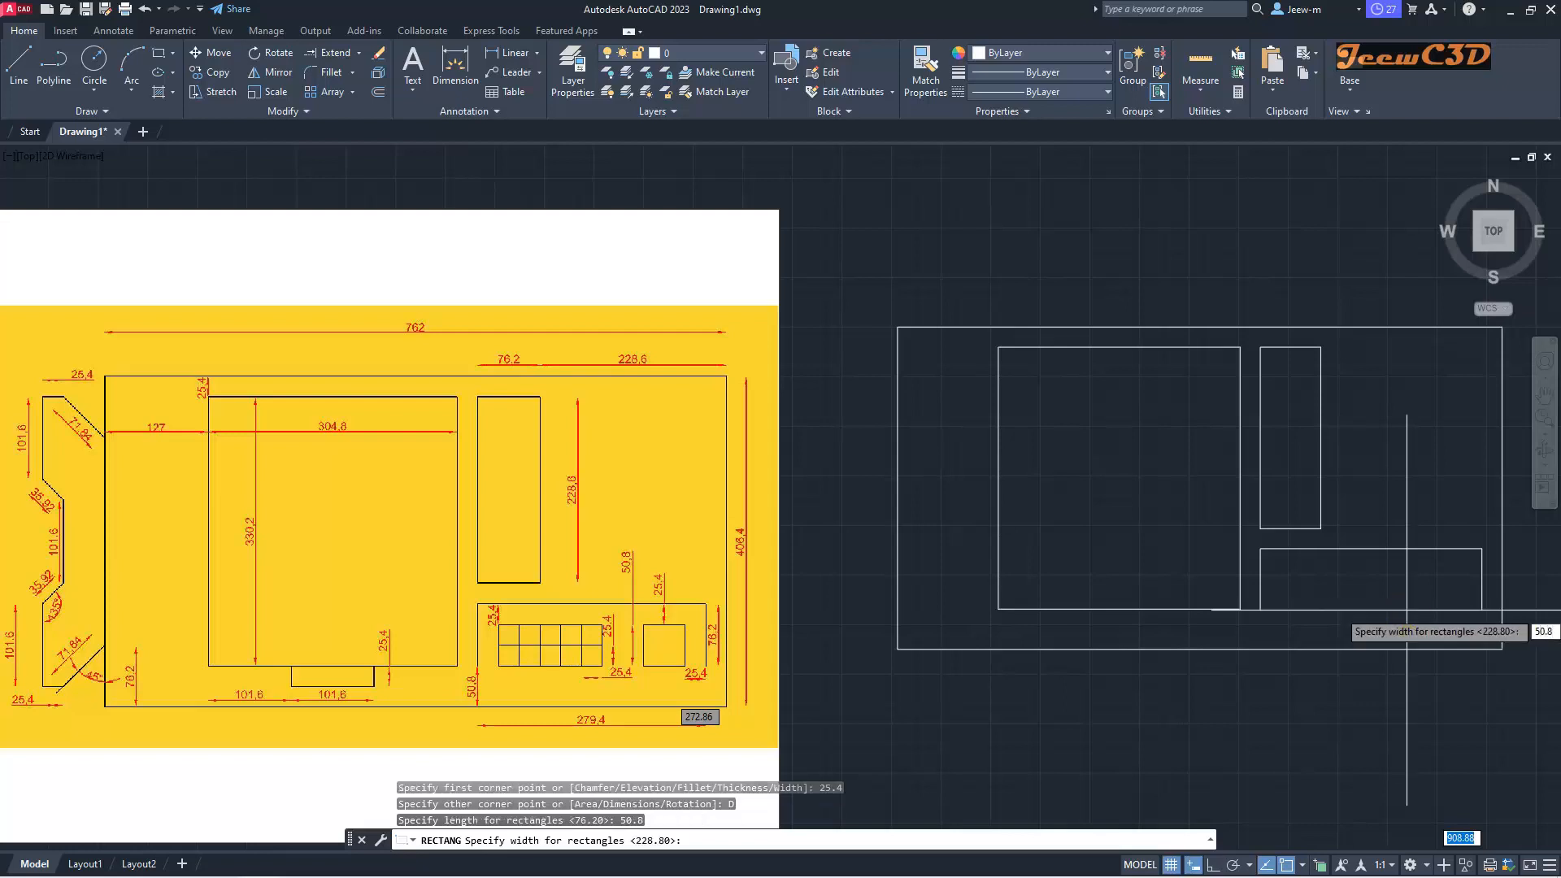
key("Return")
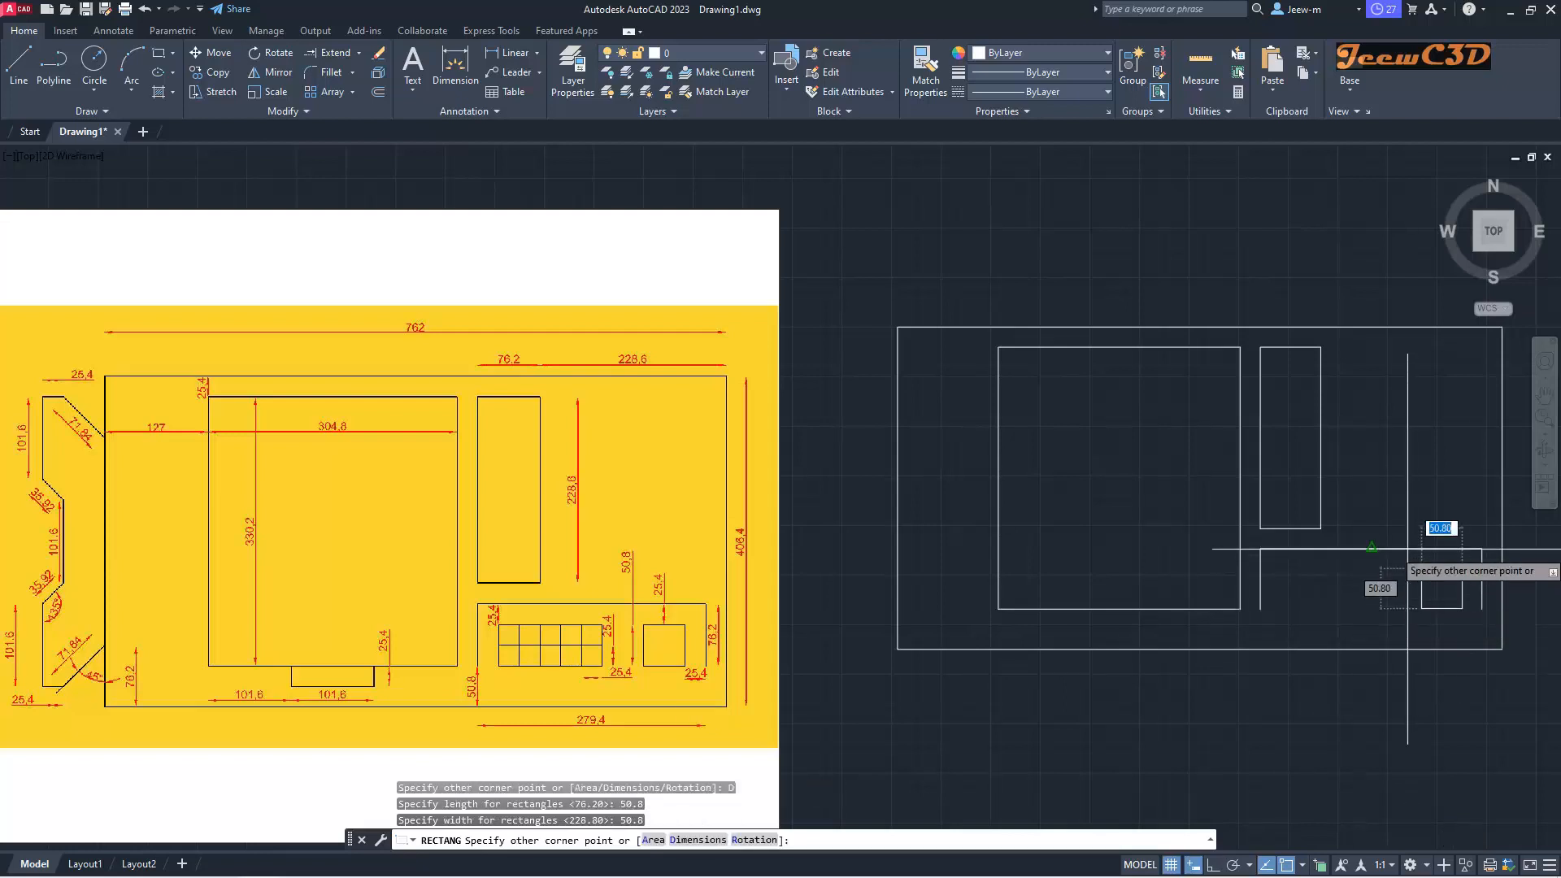
left_click(1442, 590)
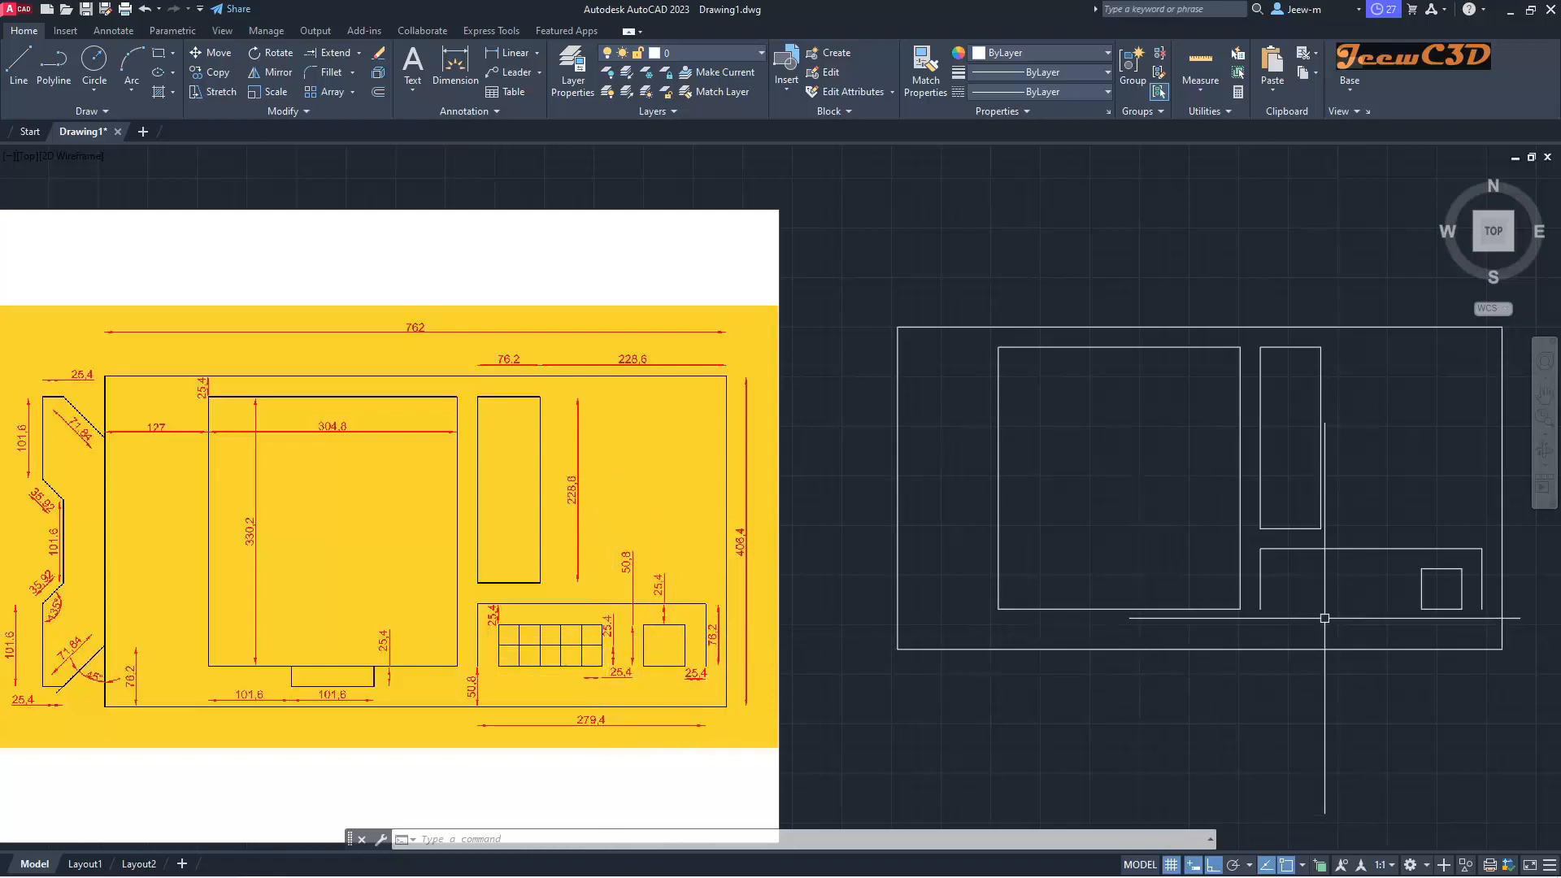
Step: Draw a 25.4 by 25.4 square below the compartment's top edge, starting 25.4 right of the compartment's upper-left corner
left_click(159, 55)
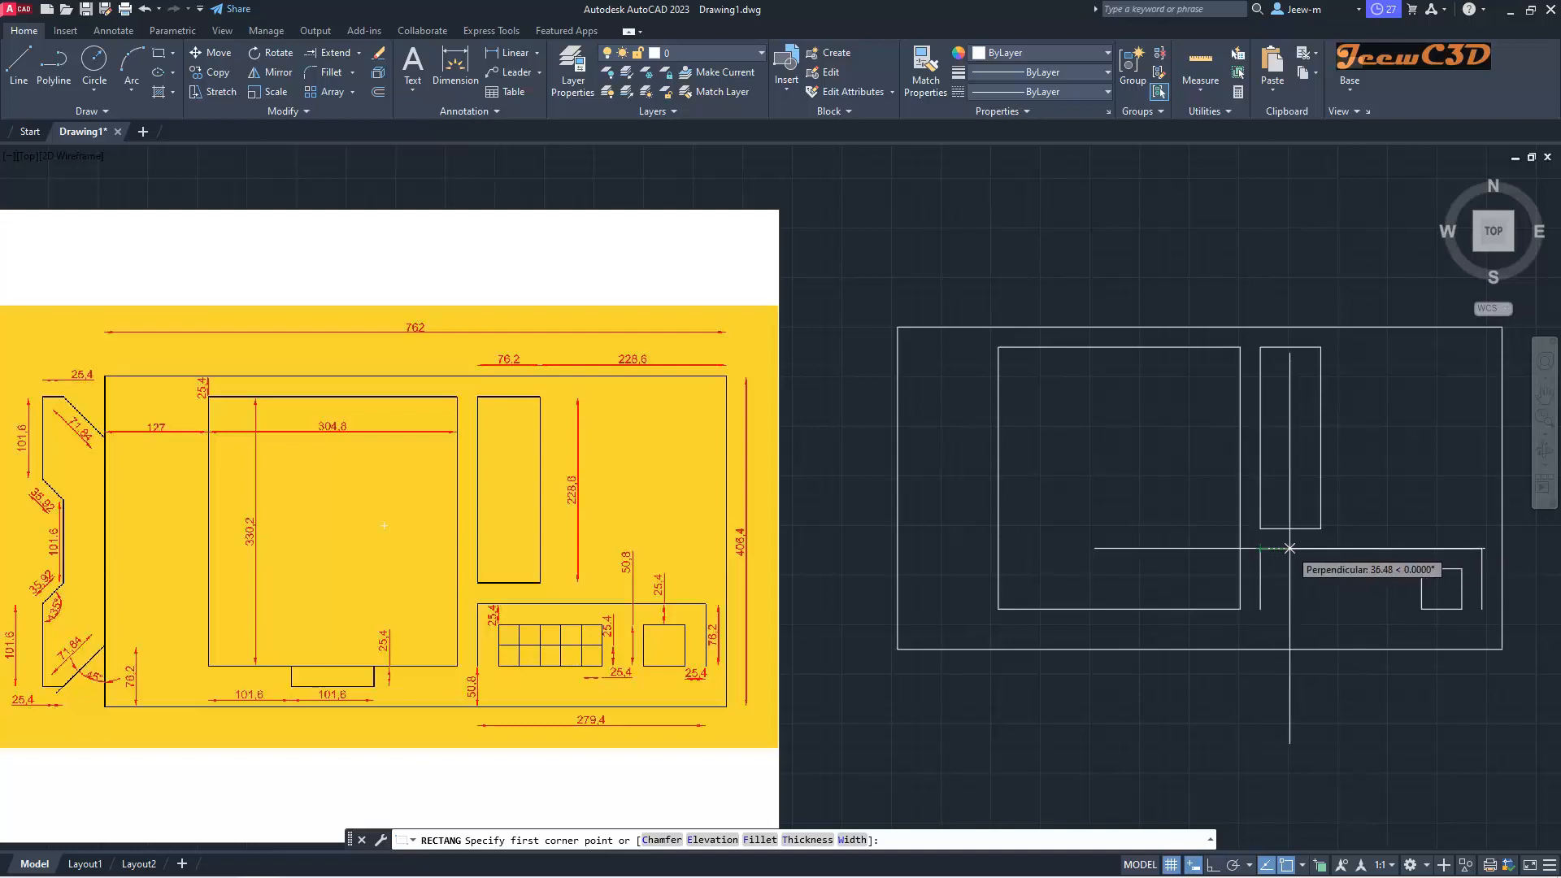
type("25.4")
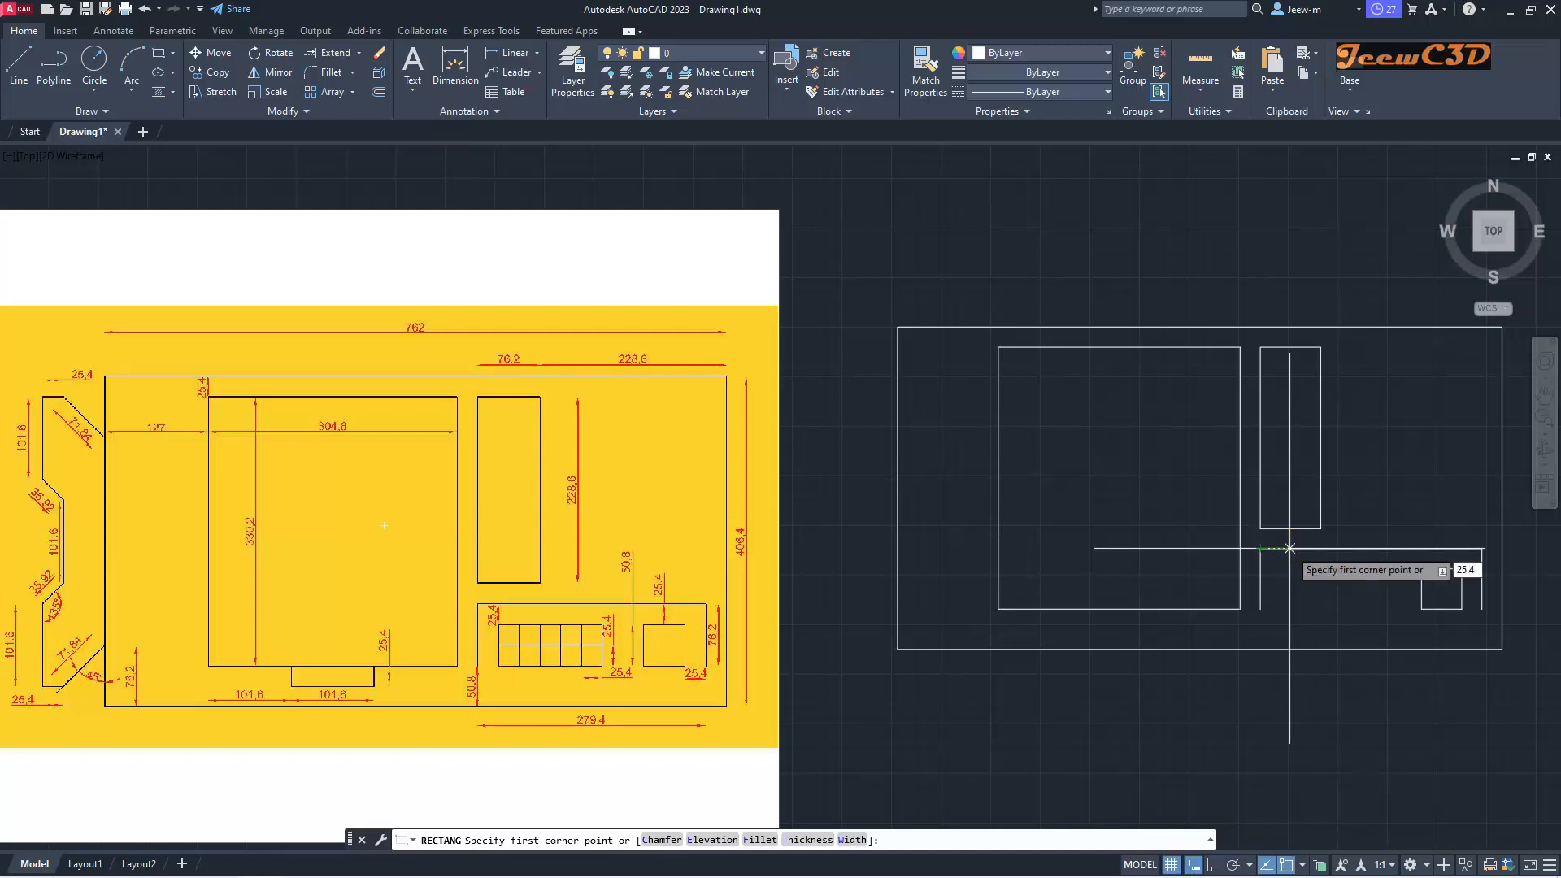
key("Return")
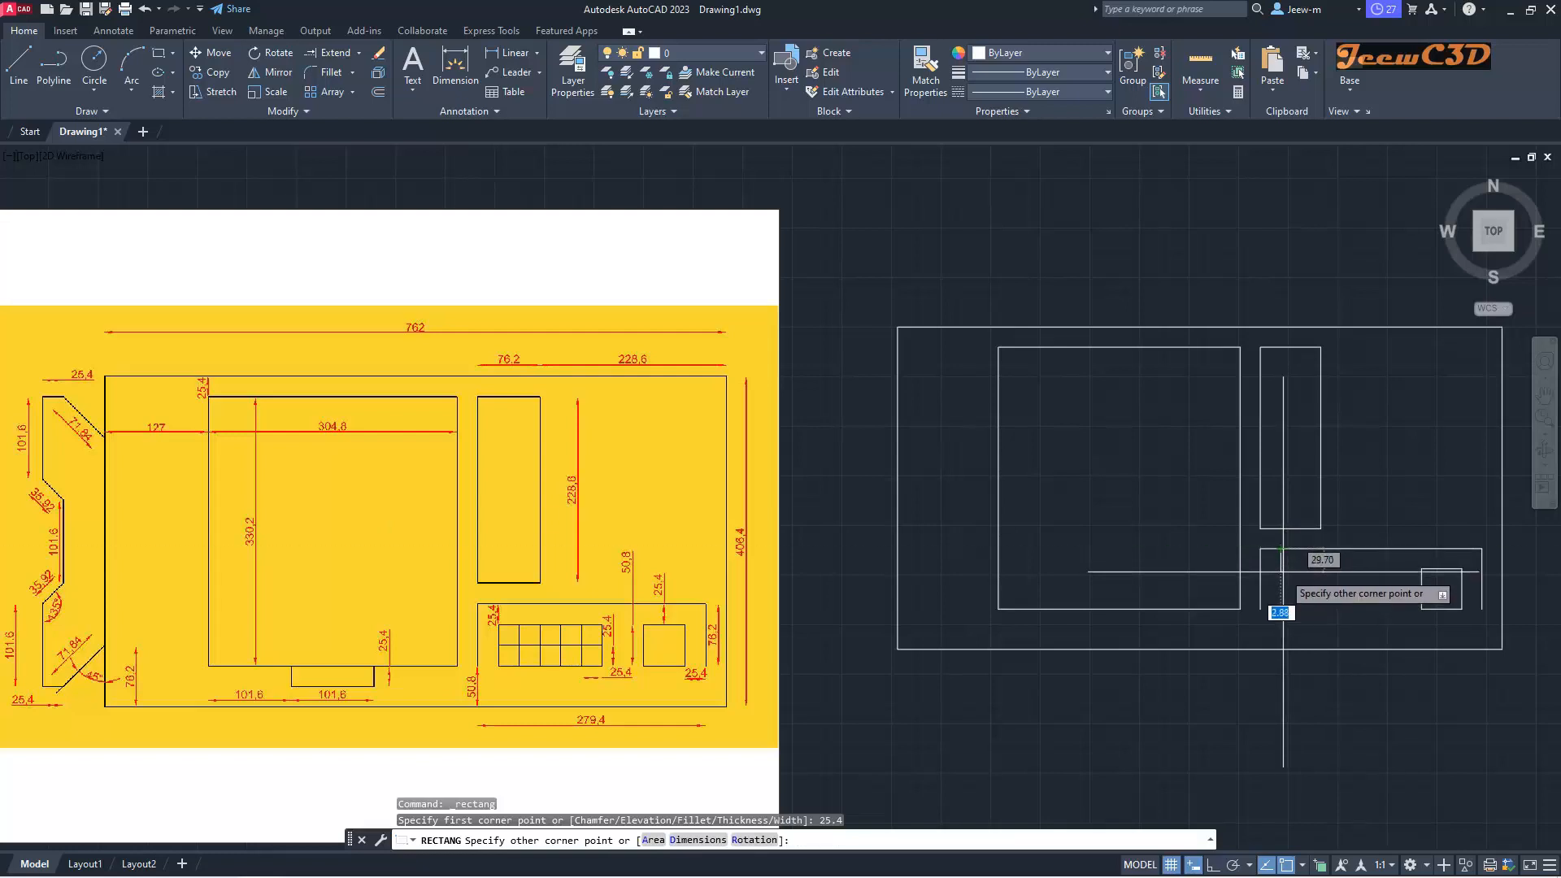
type("d")
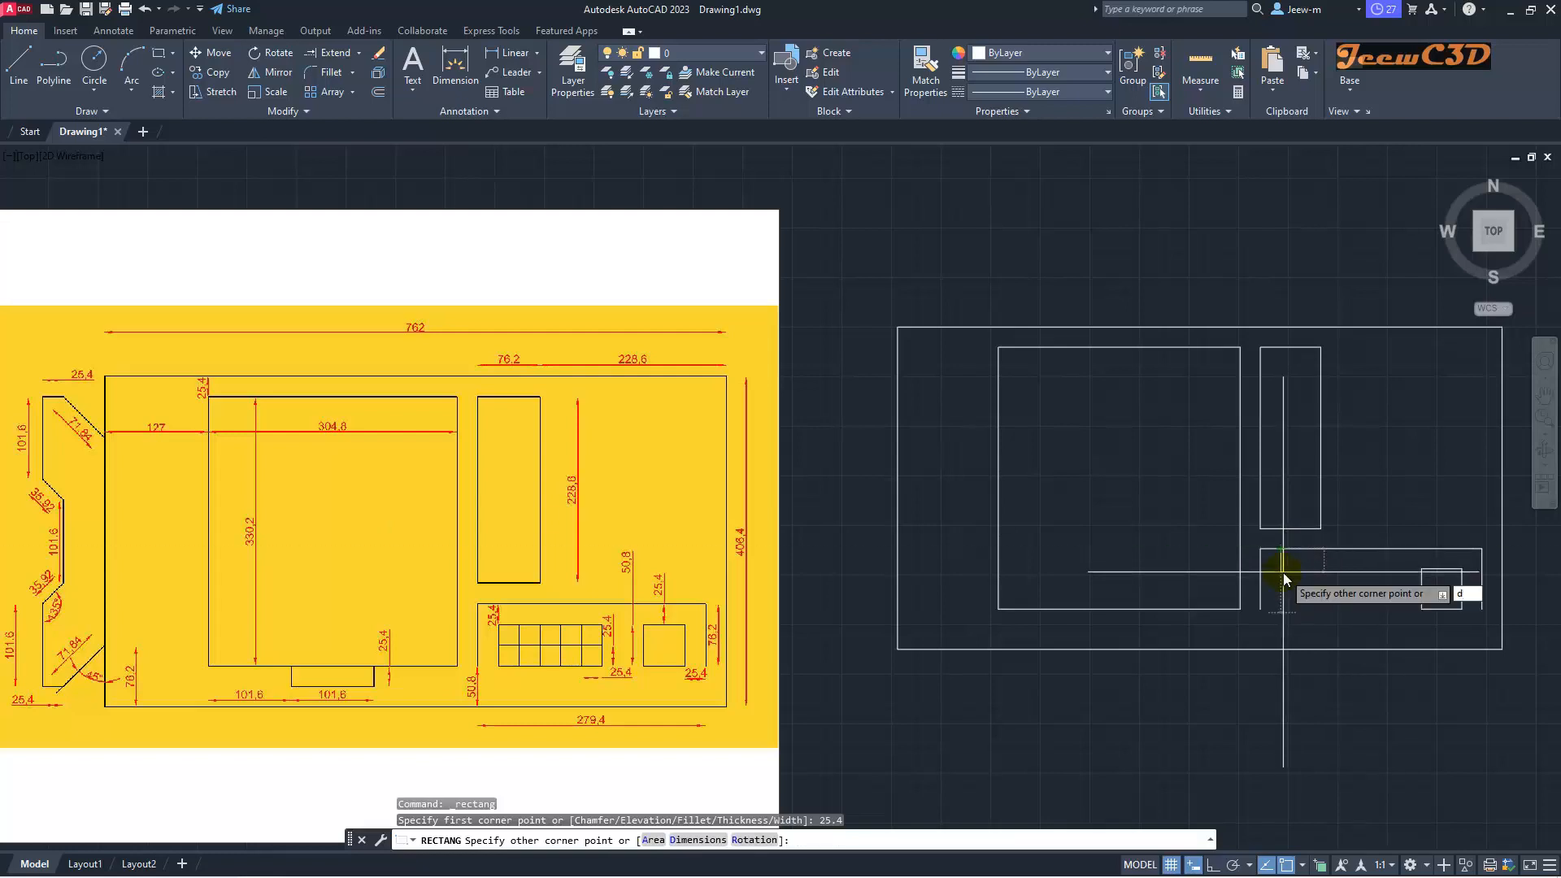
key("Return")
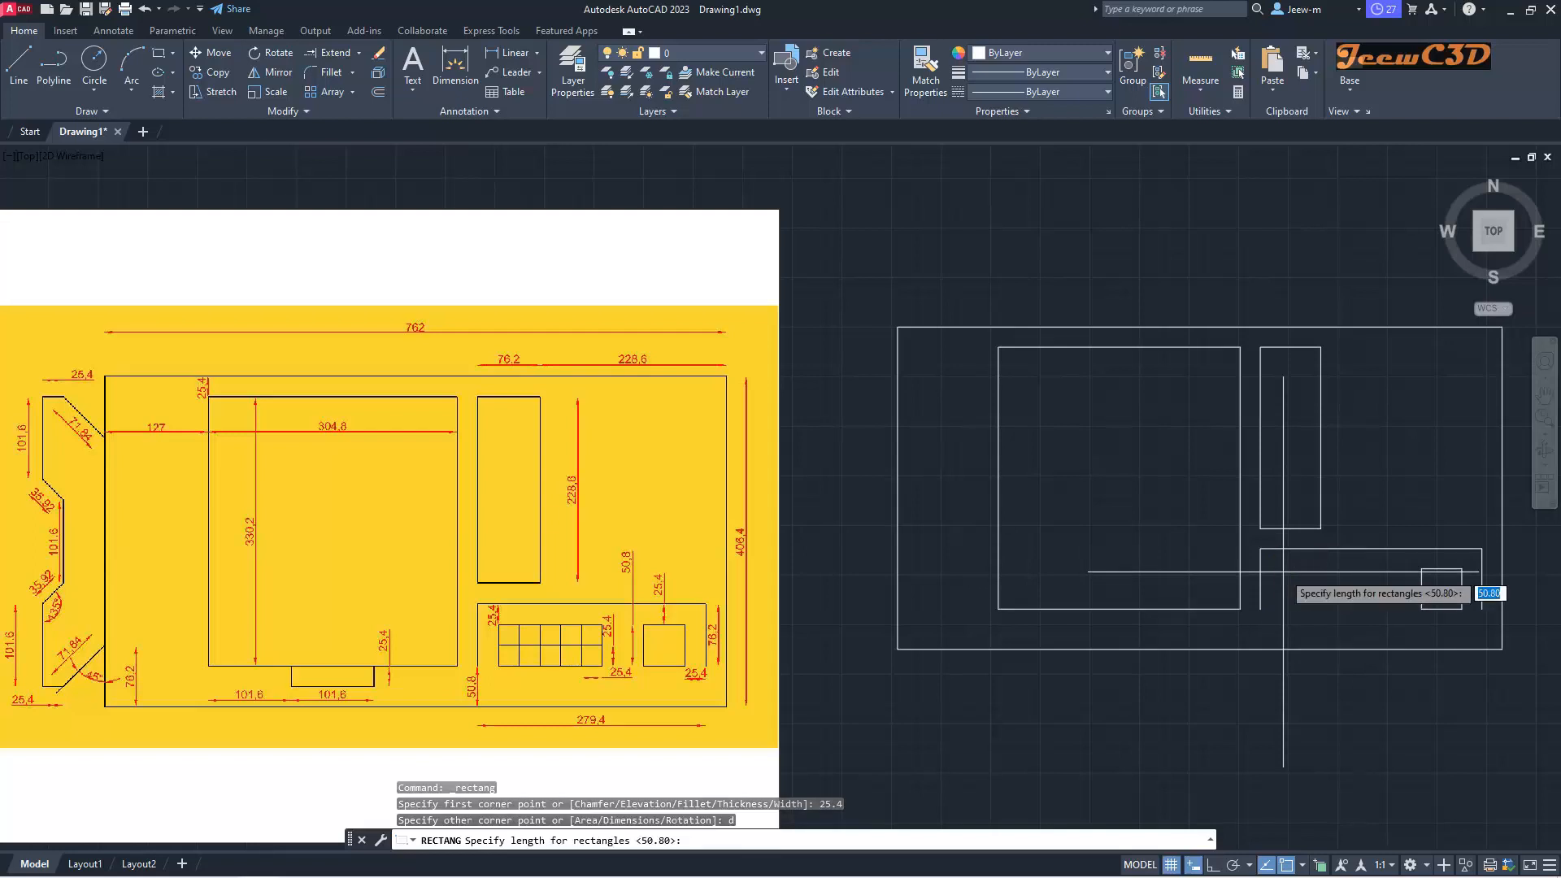
type("25.4")
key("Return")
type("25.4")
key("Return")
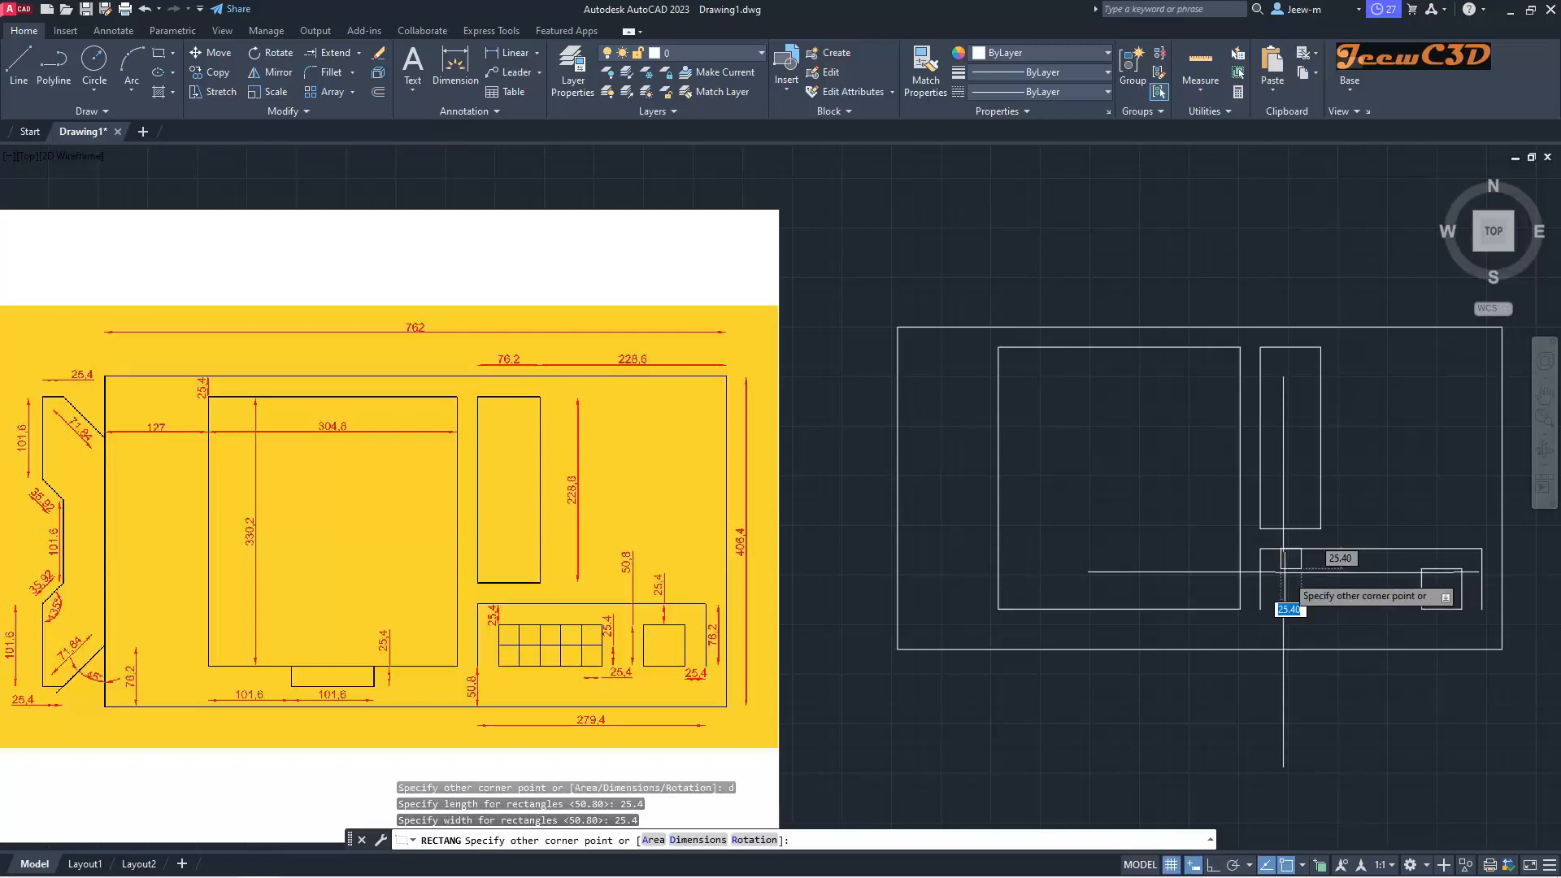
left_click(1331, 597)
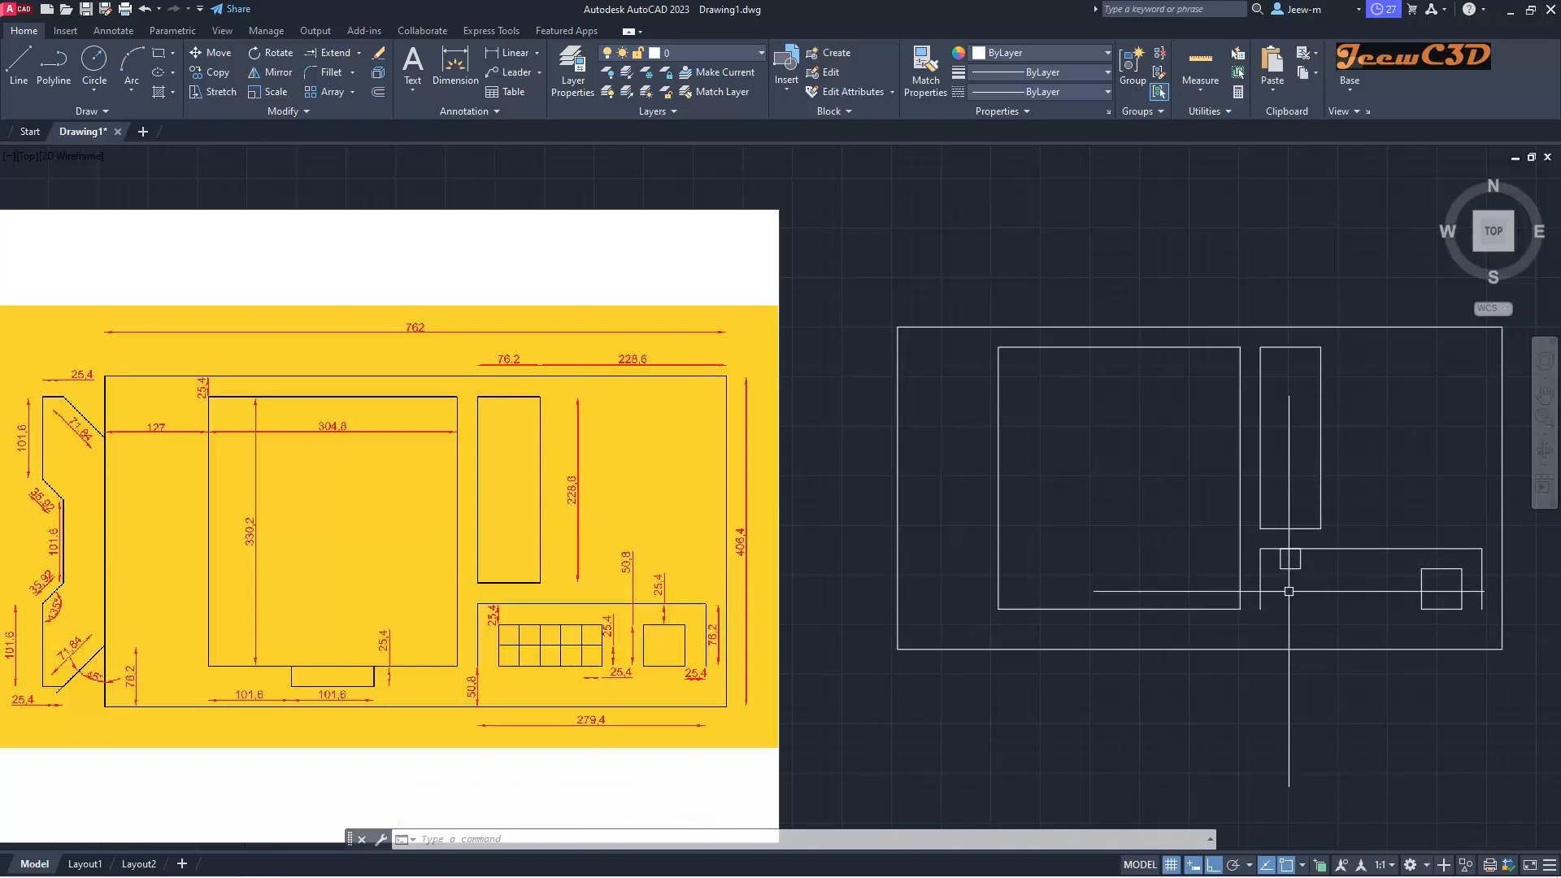
Step: Move the 25.4 square straight down 25.4 from its upper-left corner
type("m")
key("Return")
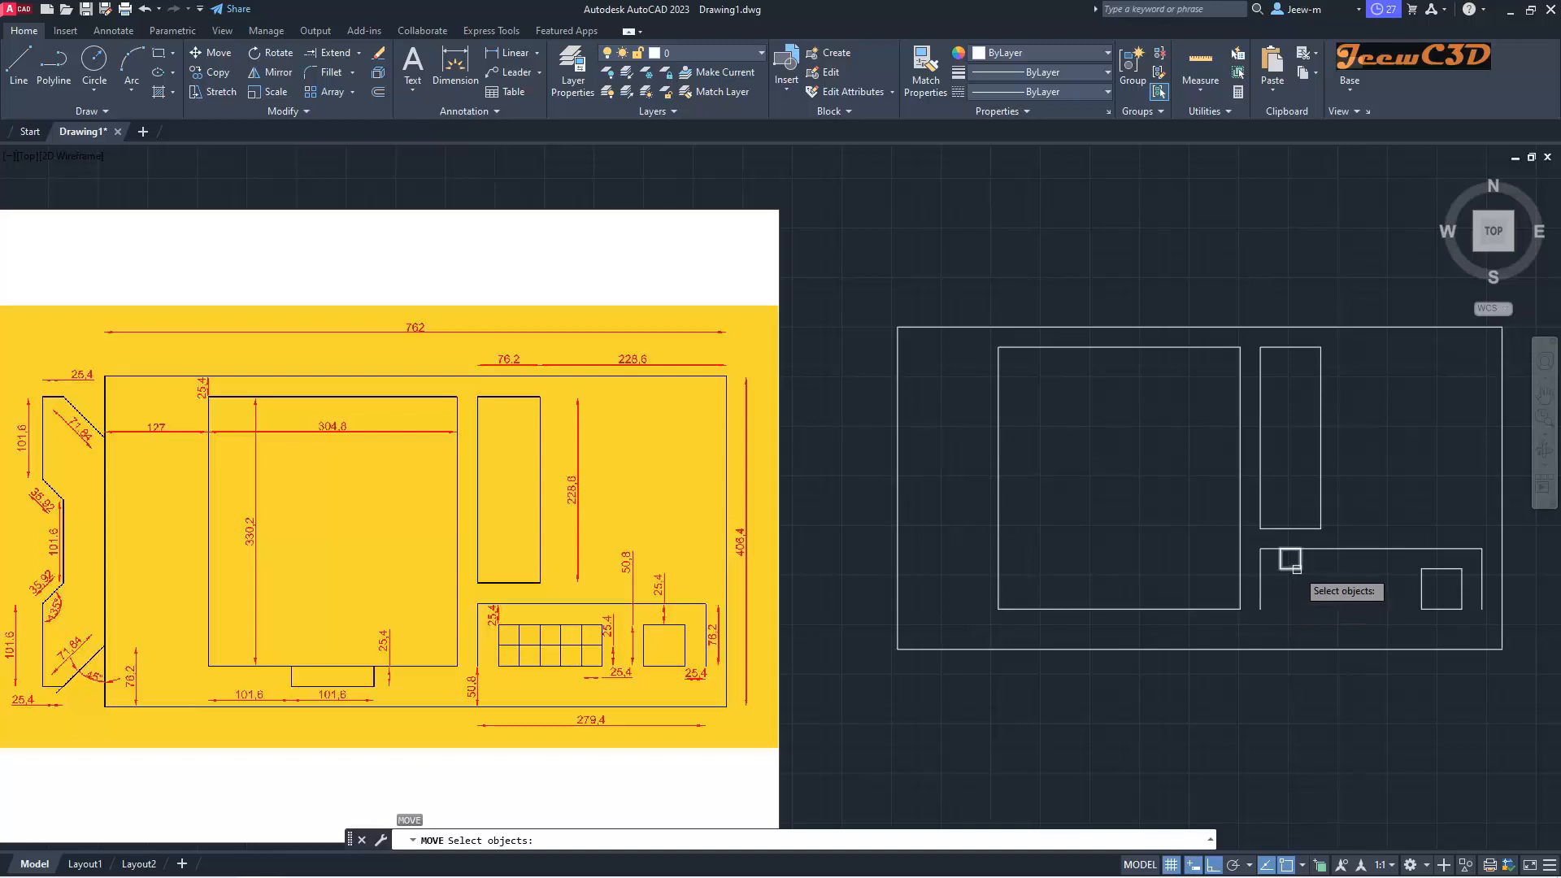
left_click(1296, 568)
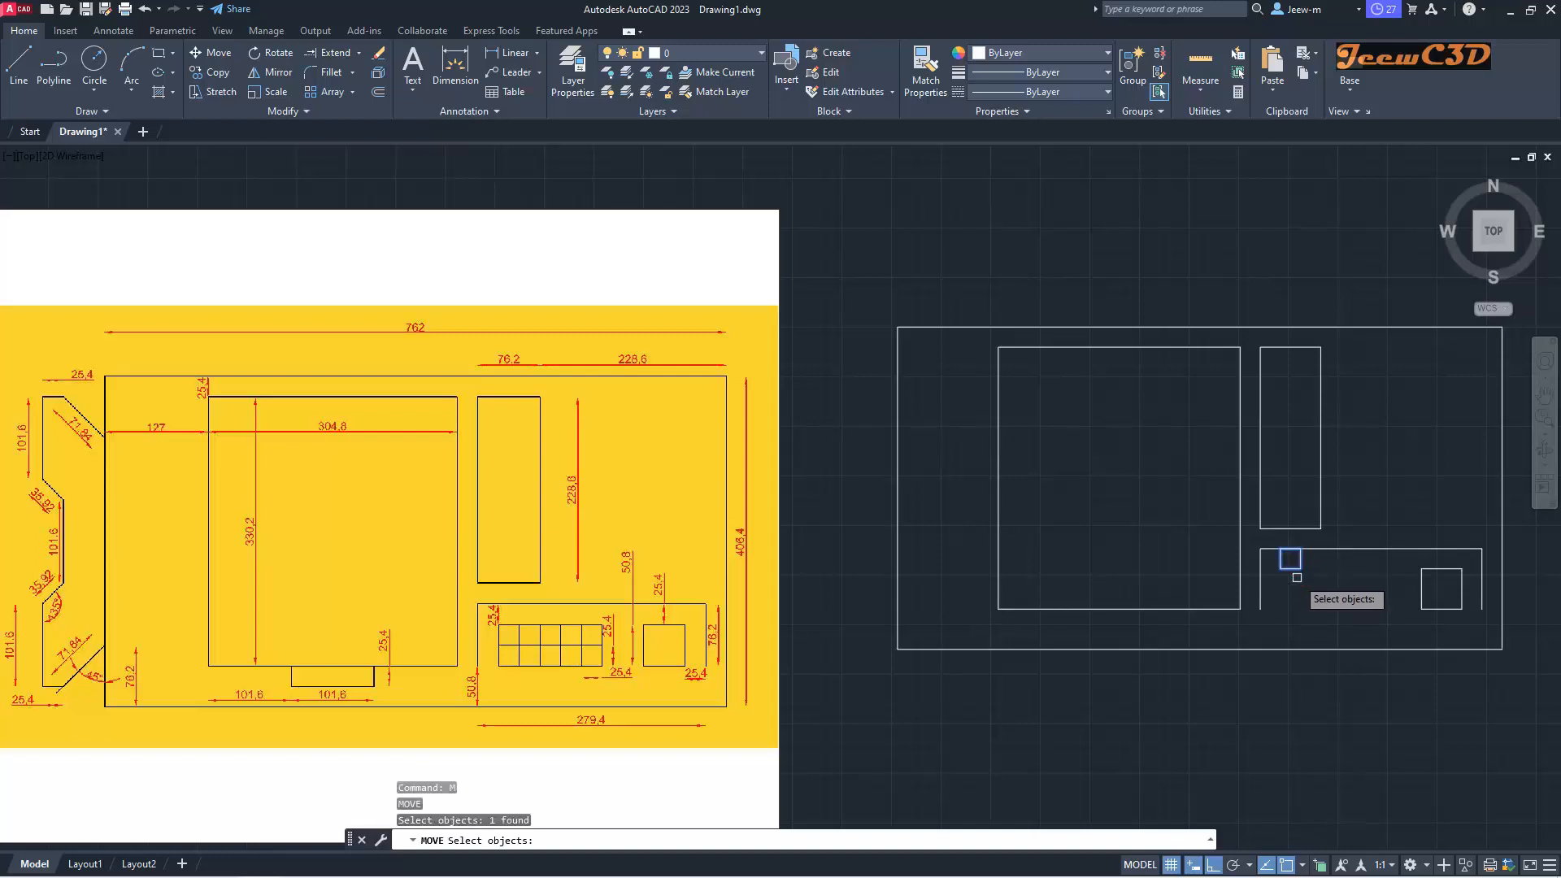
key("Return")
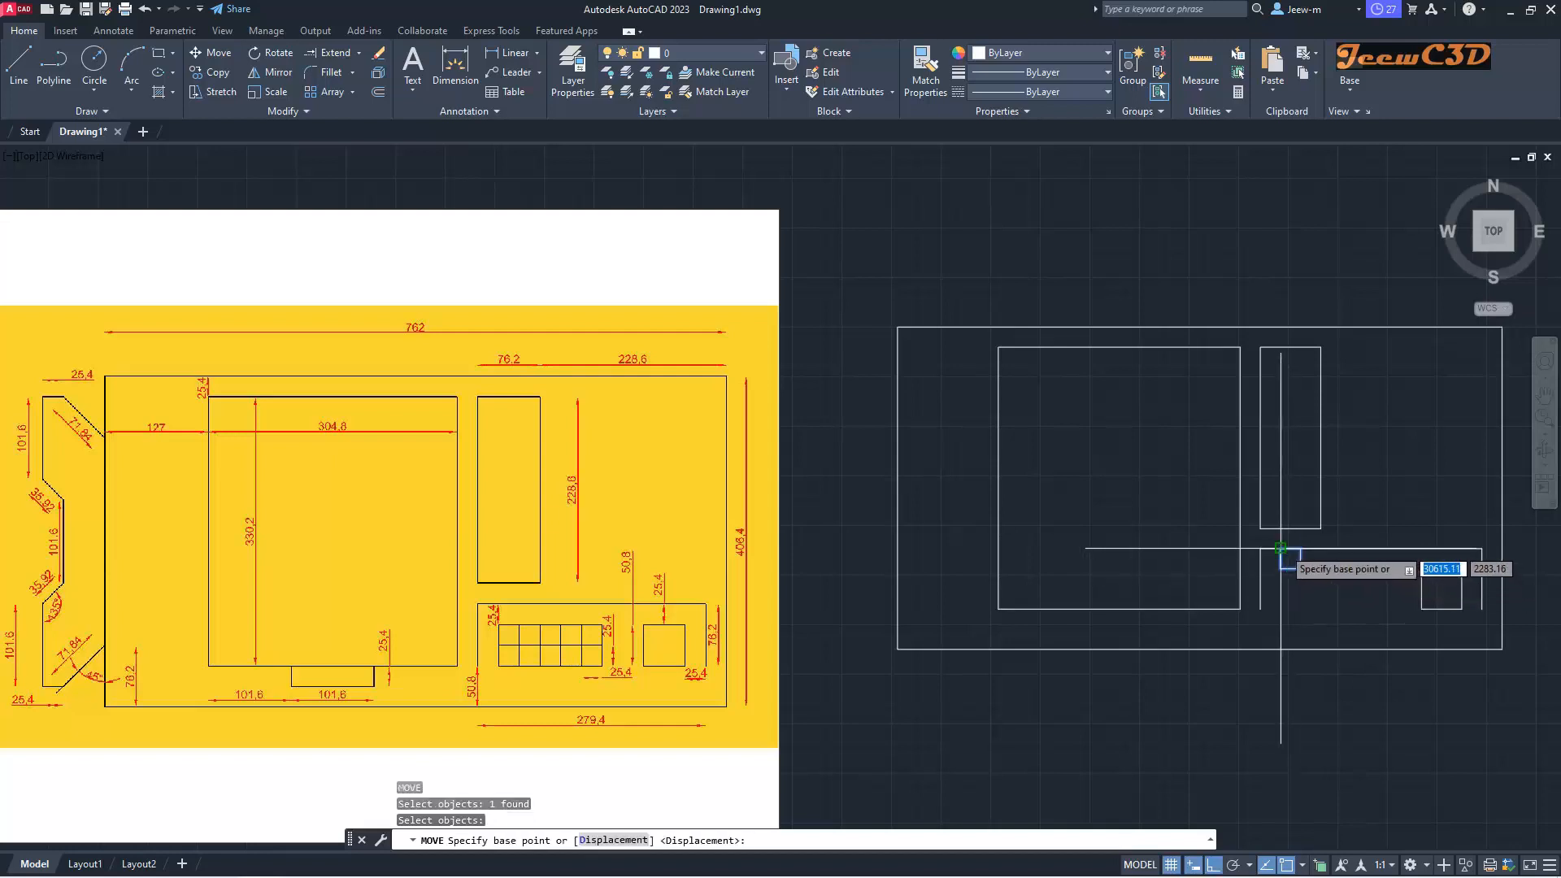
left_click(1280, 548)
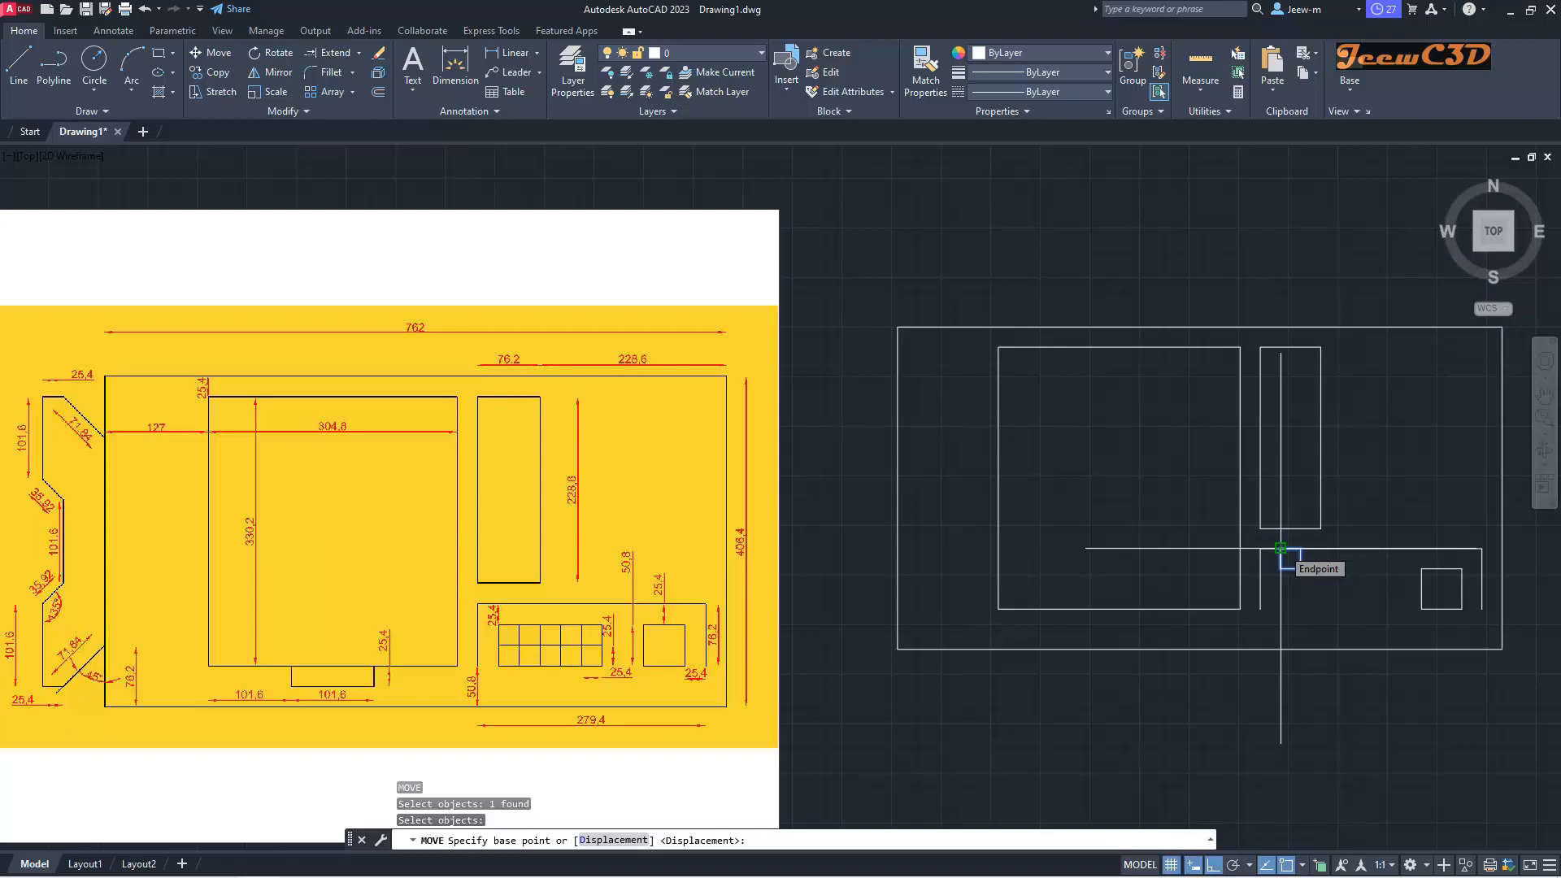
left_click(1280, 548)
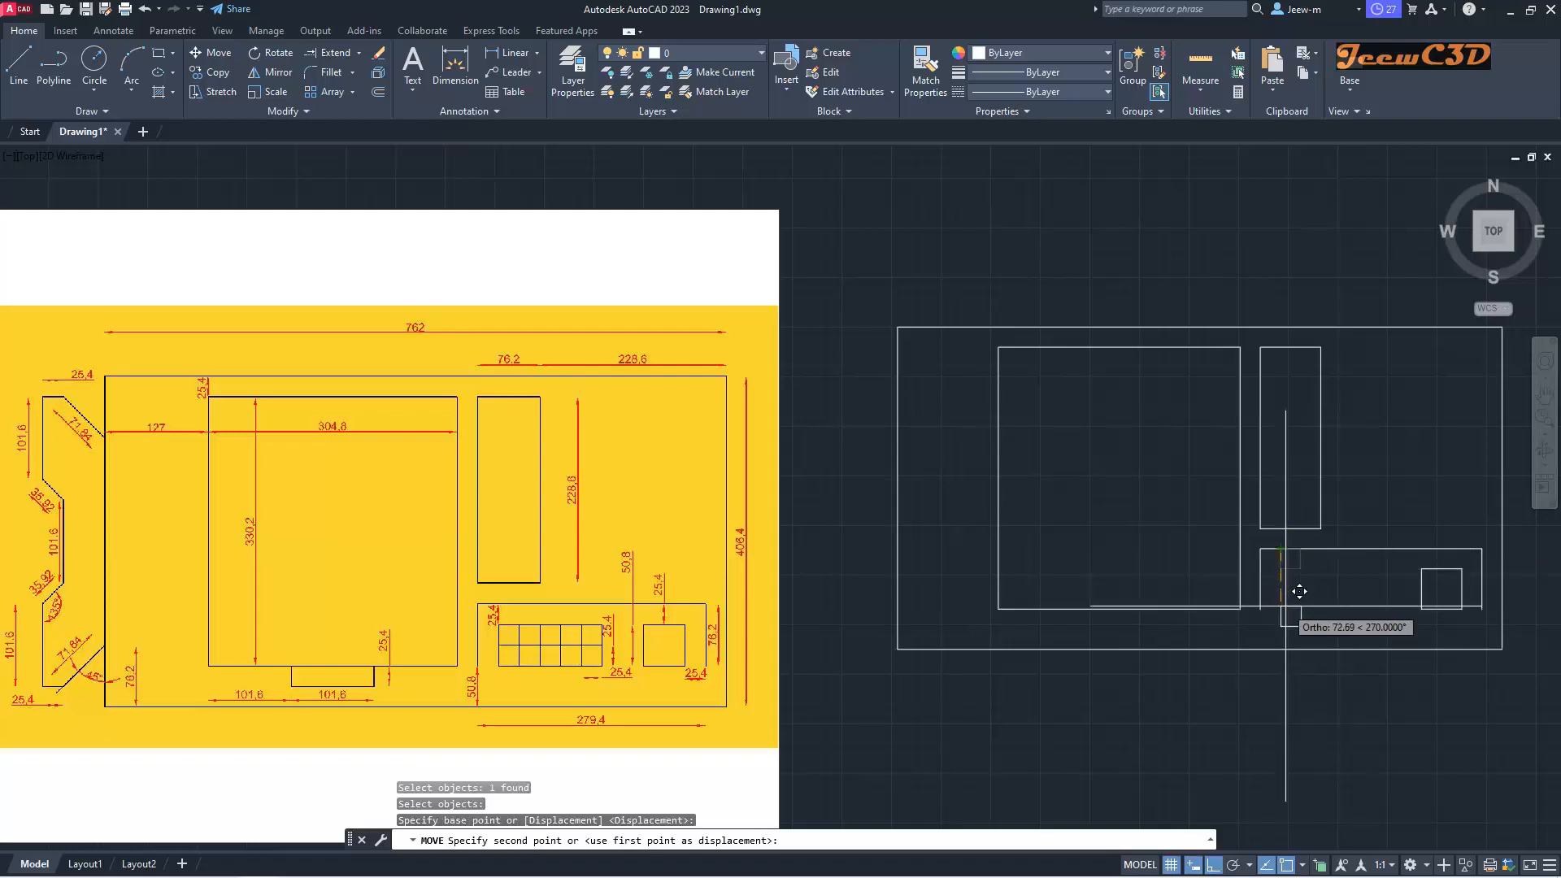
type("25,")
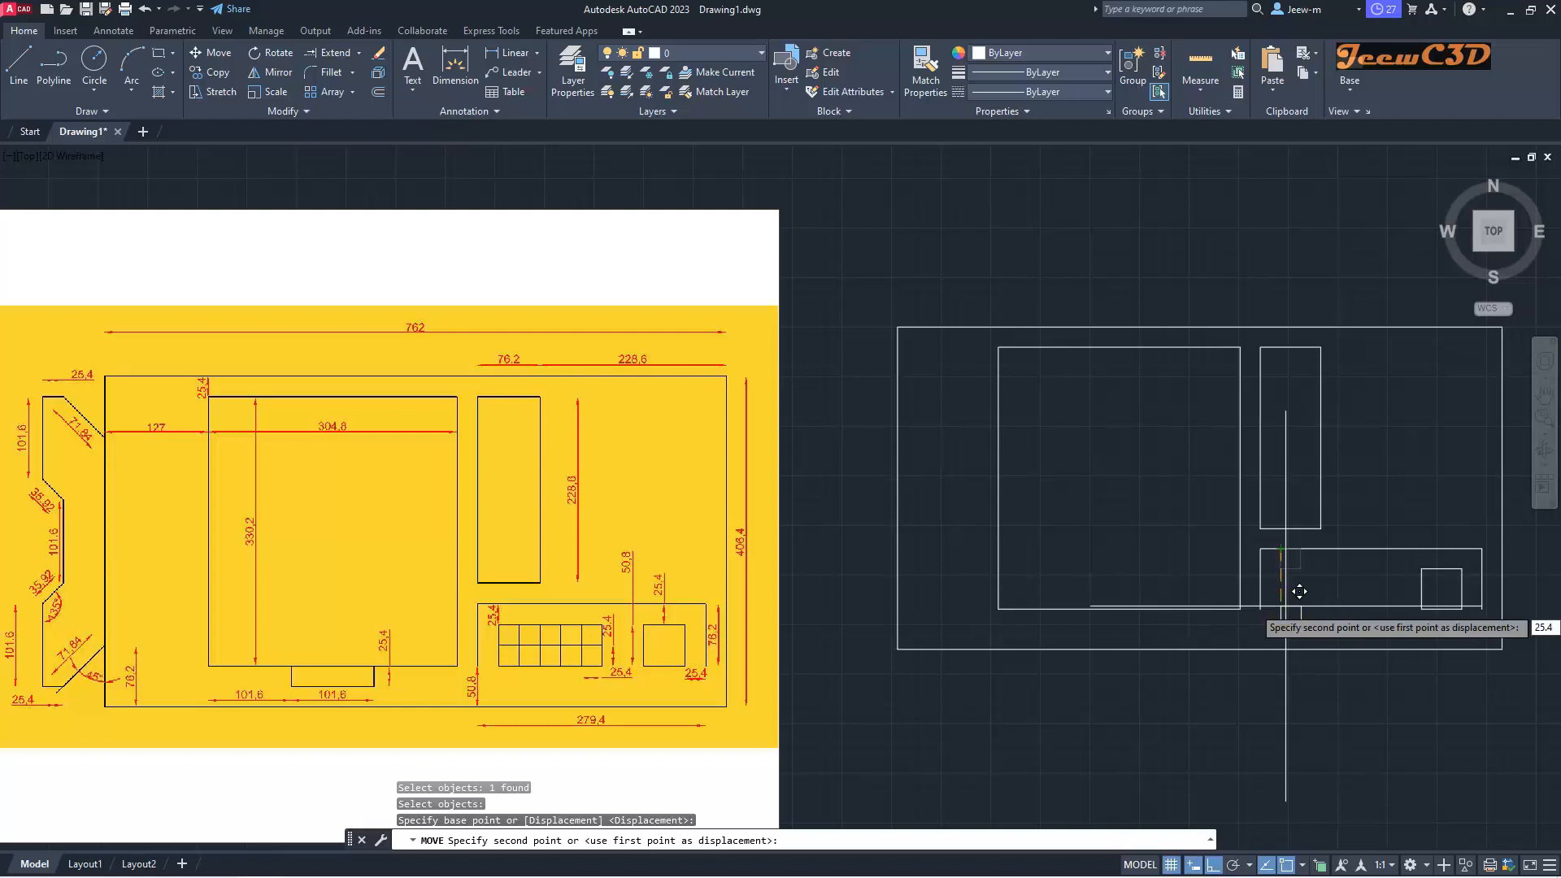
type("4")
key("Return")
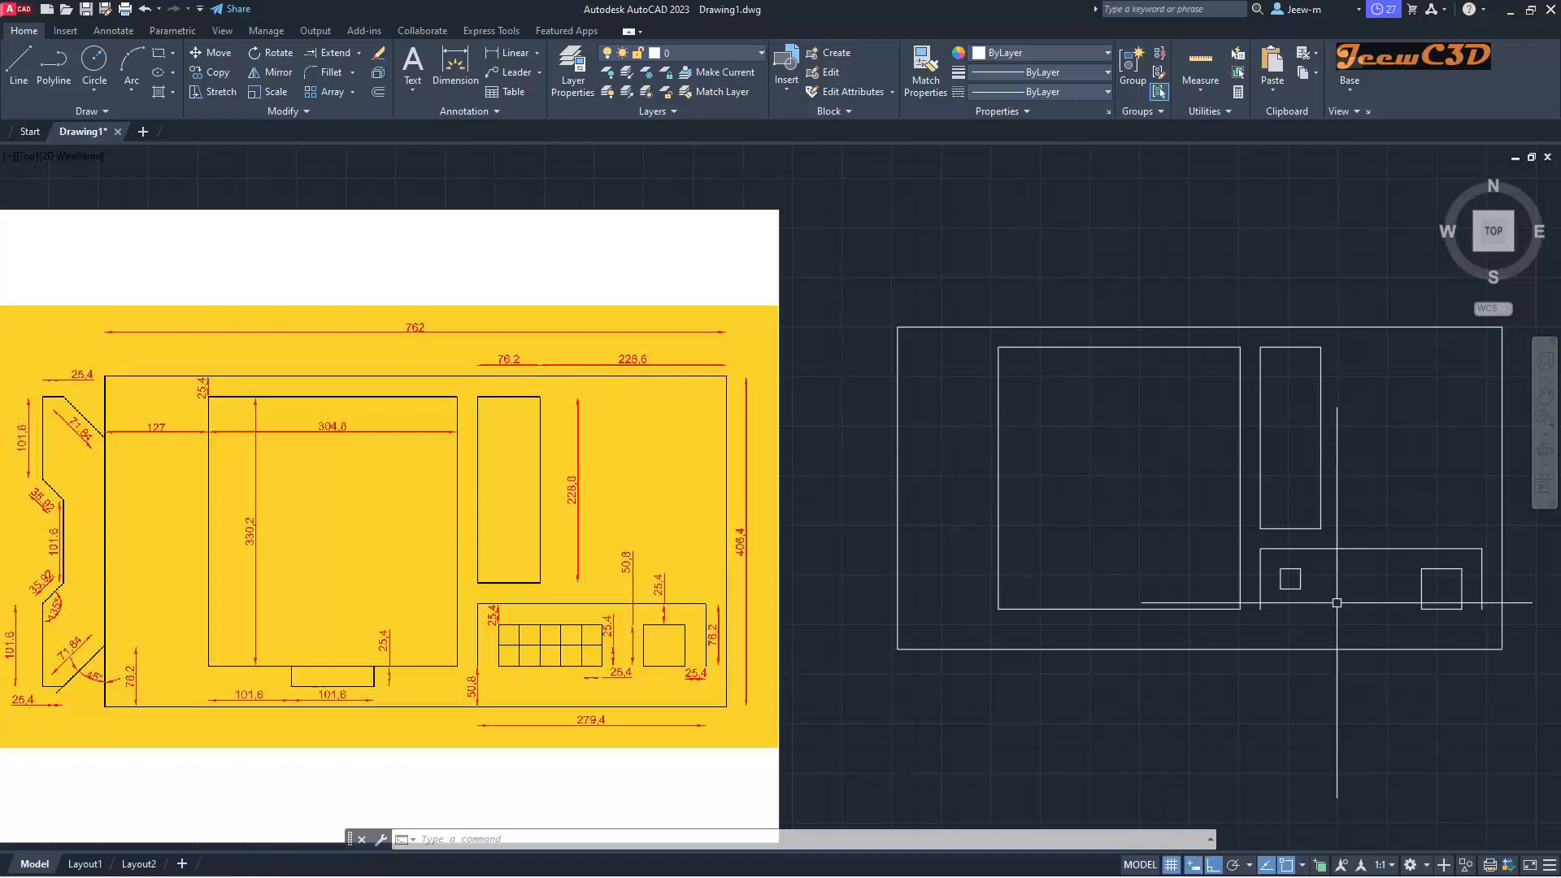
Step: Copy the 25.4 square four times to the right, edge to edge, to form a row of five squares
scroll(1337, 602, "down", 1)
scroll(1347, 598, "up", 1)
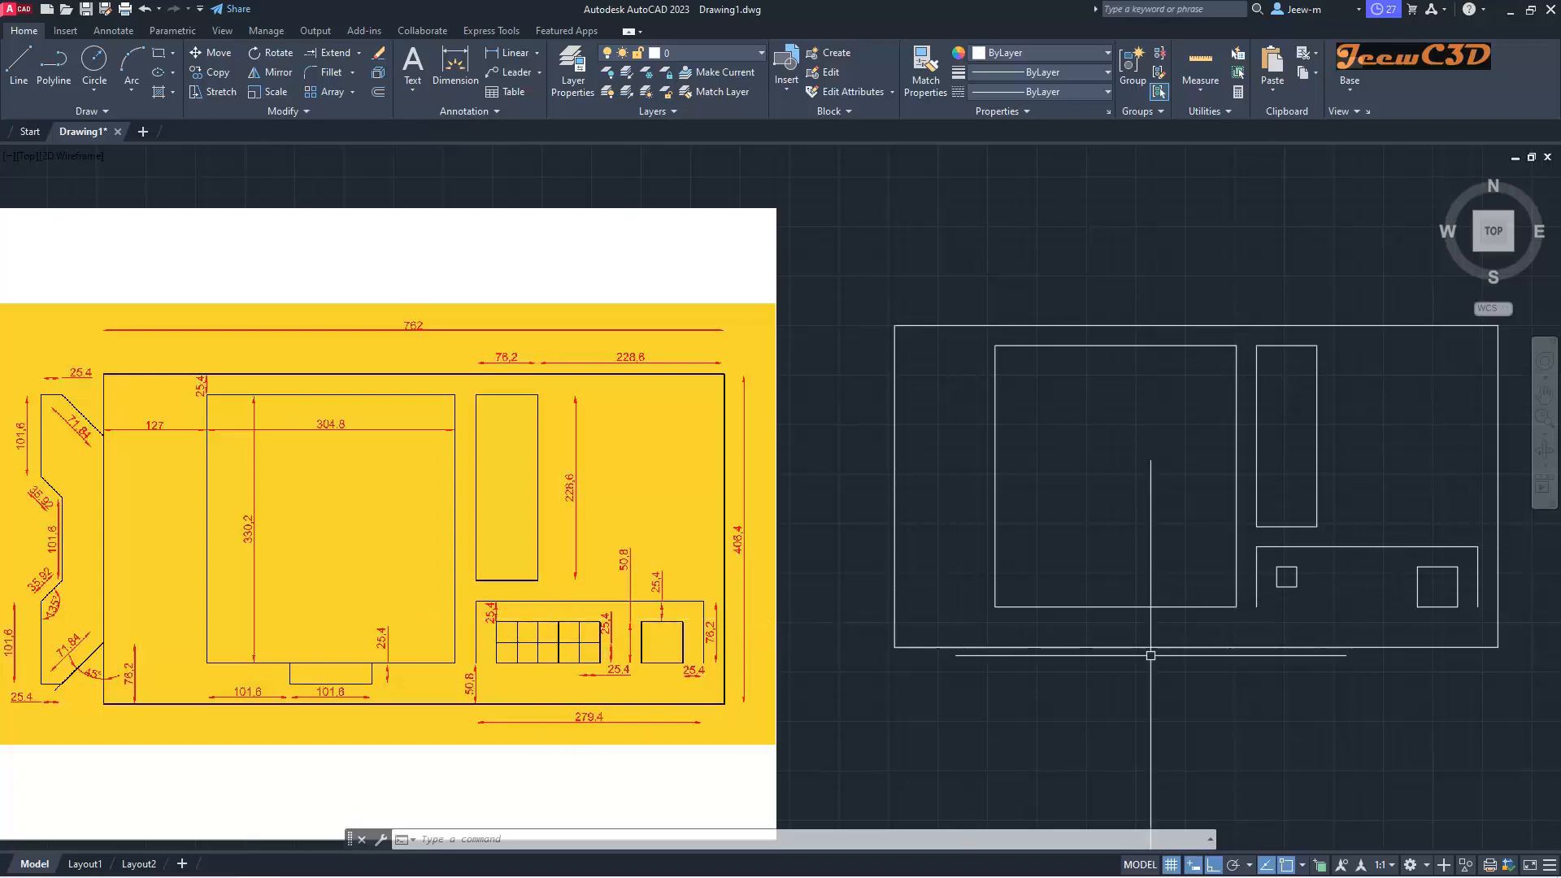
left_click(201, 74)
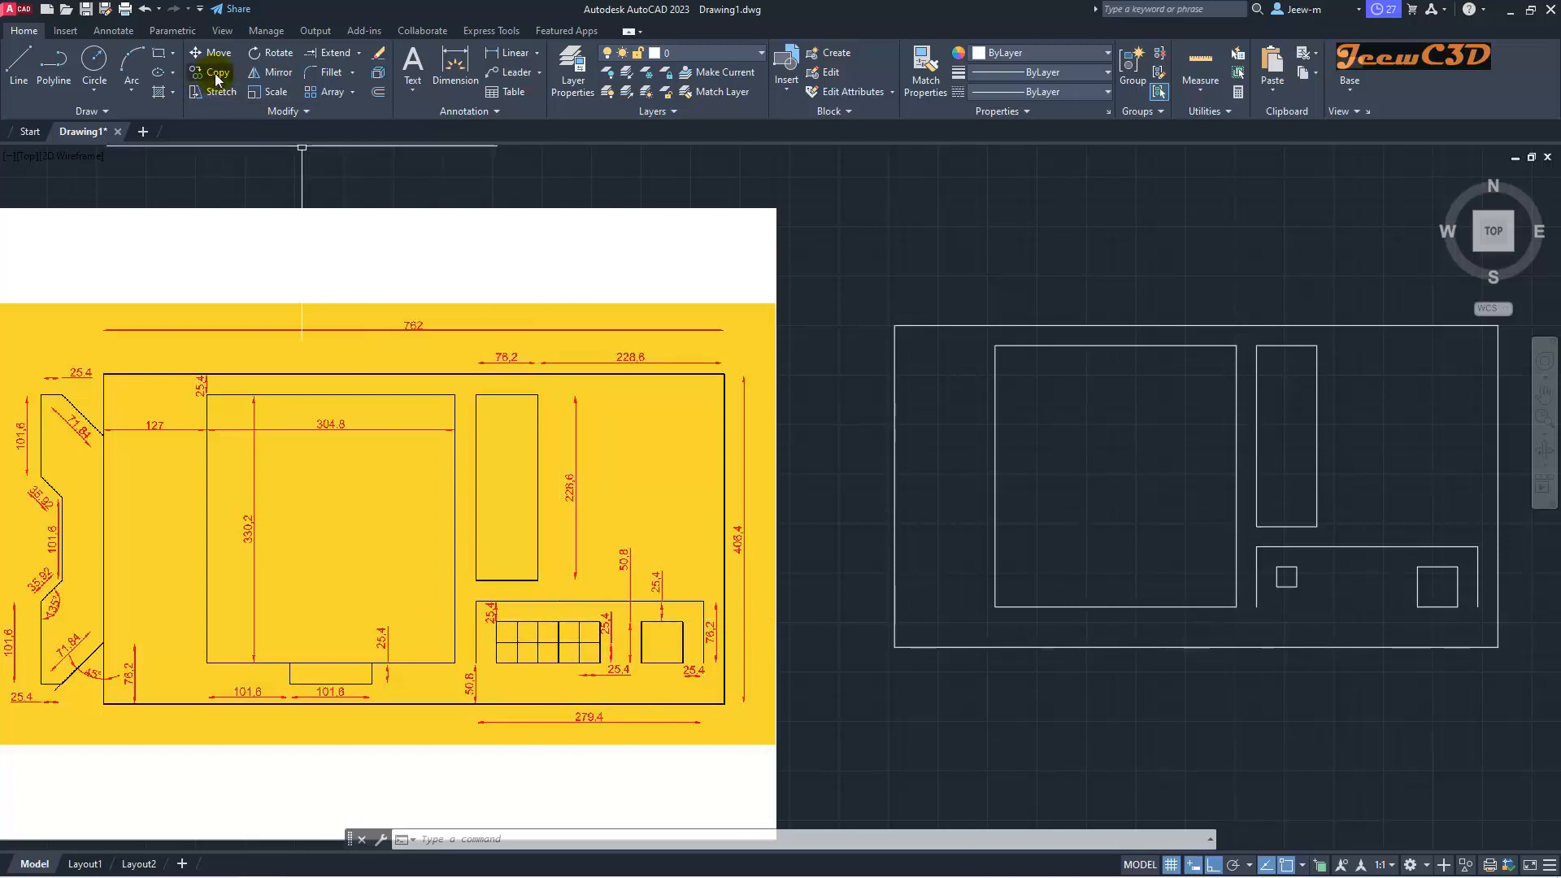
left_click(218, 78)
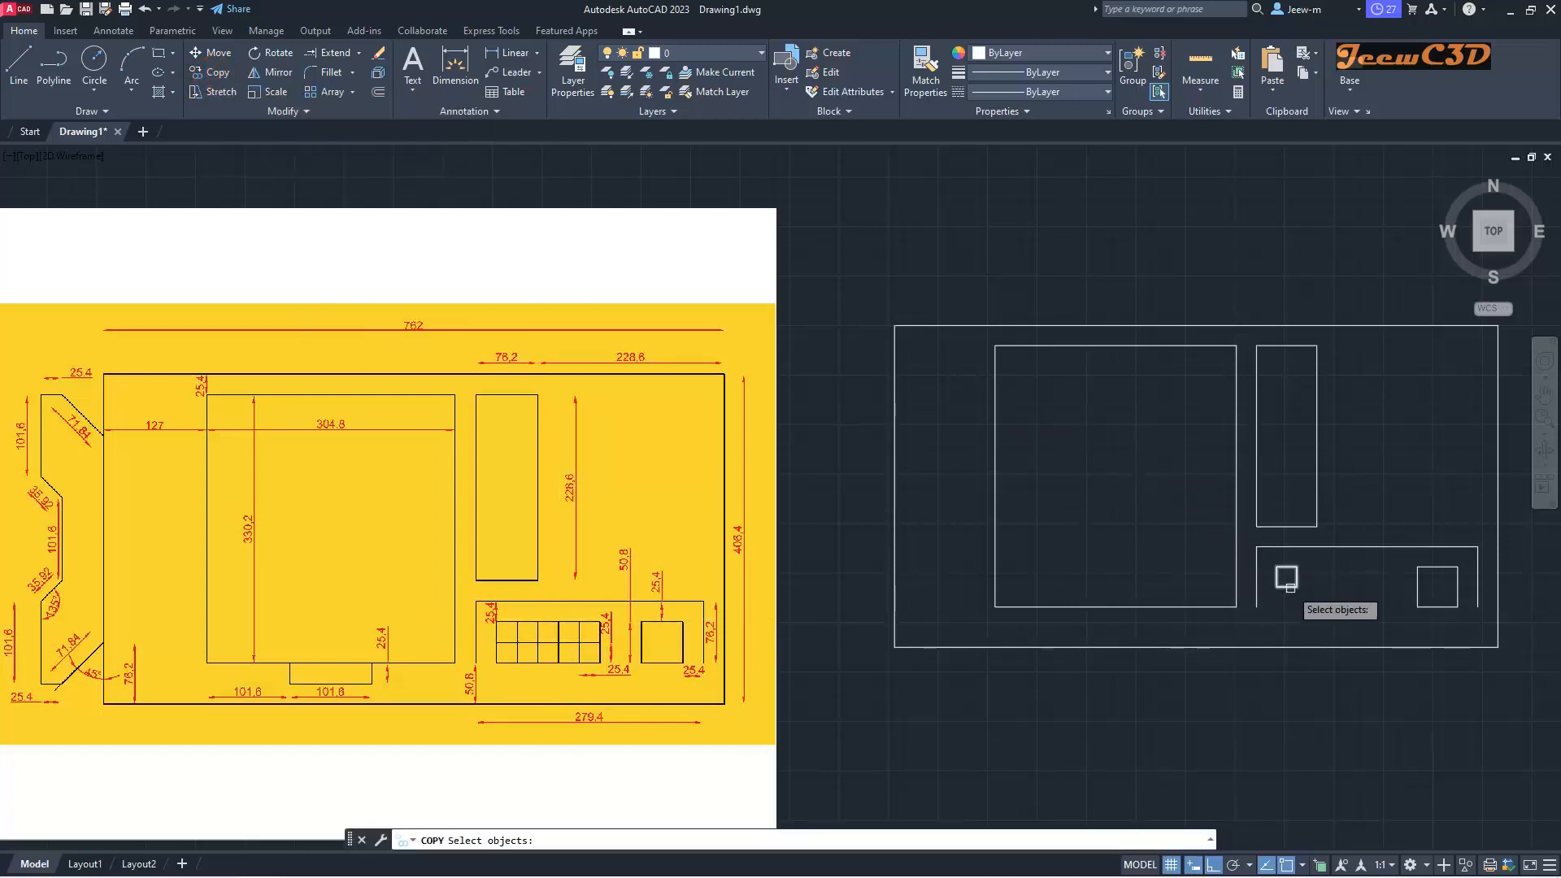
left_click(1286, 577)
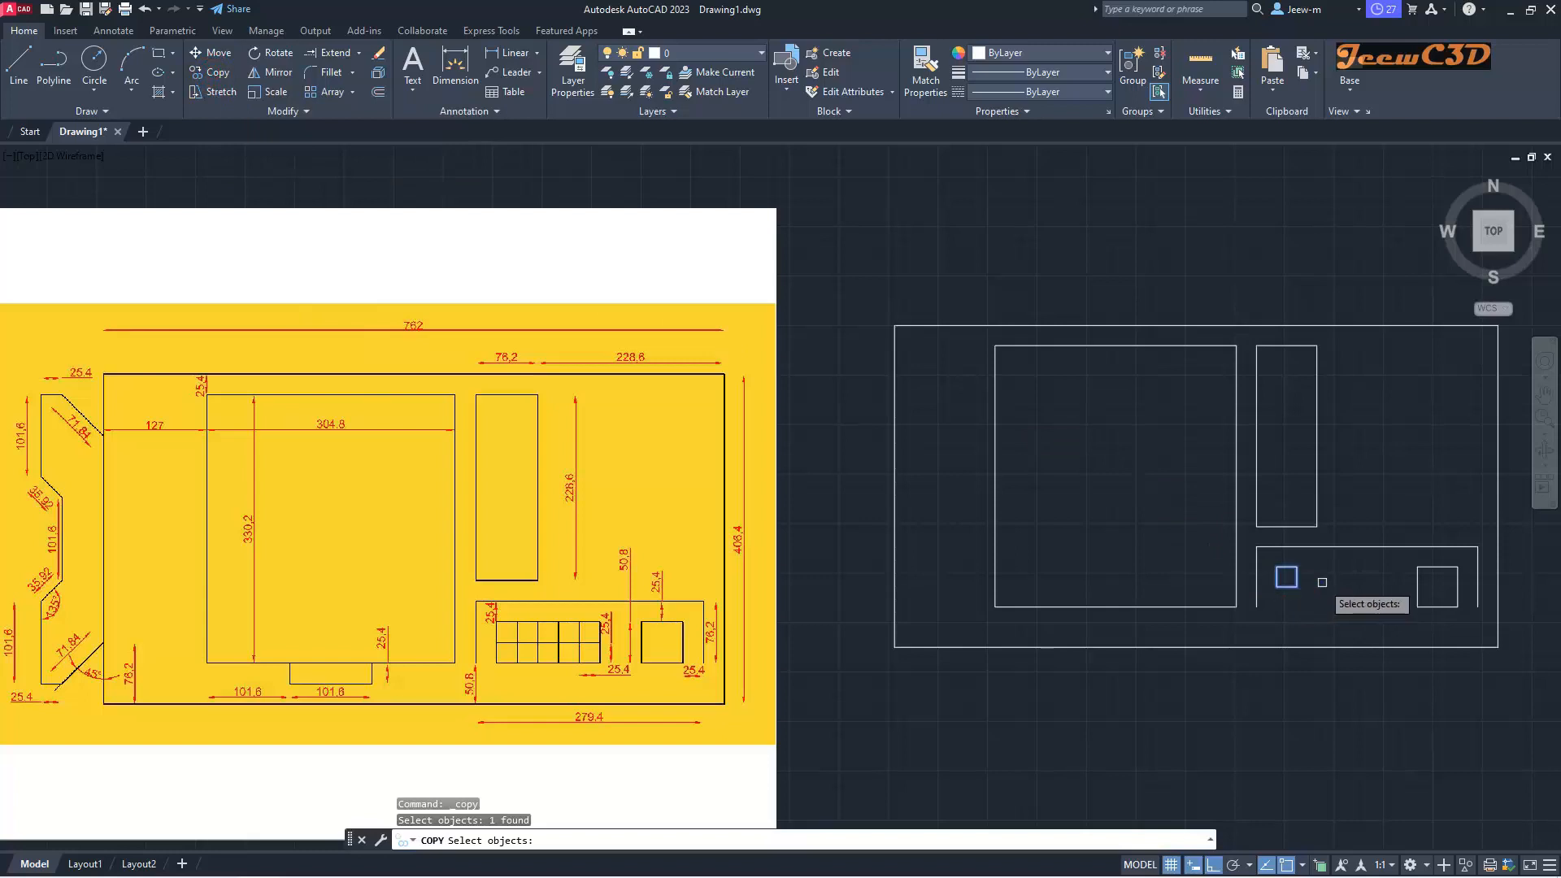
key("Return")
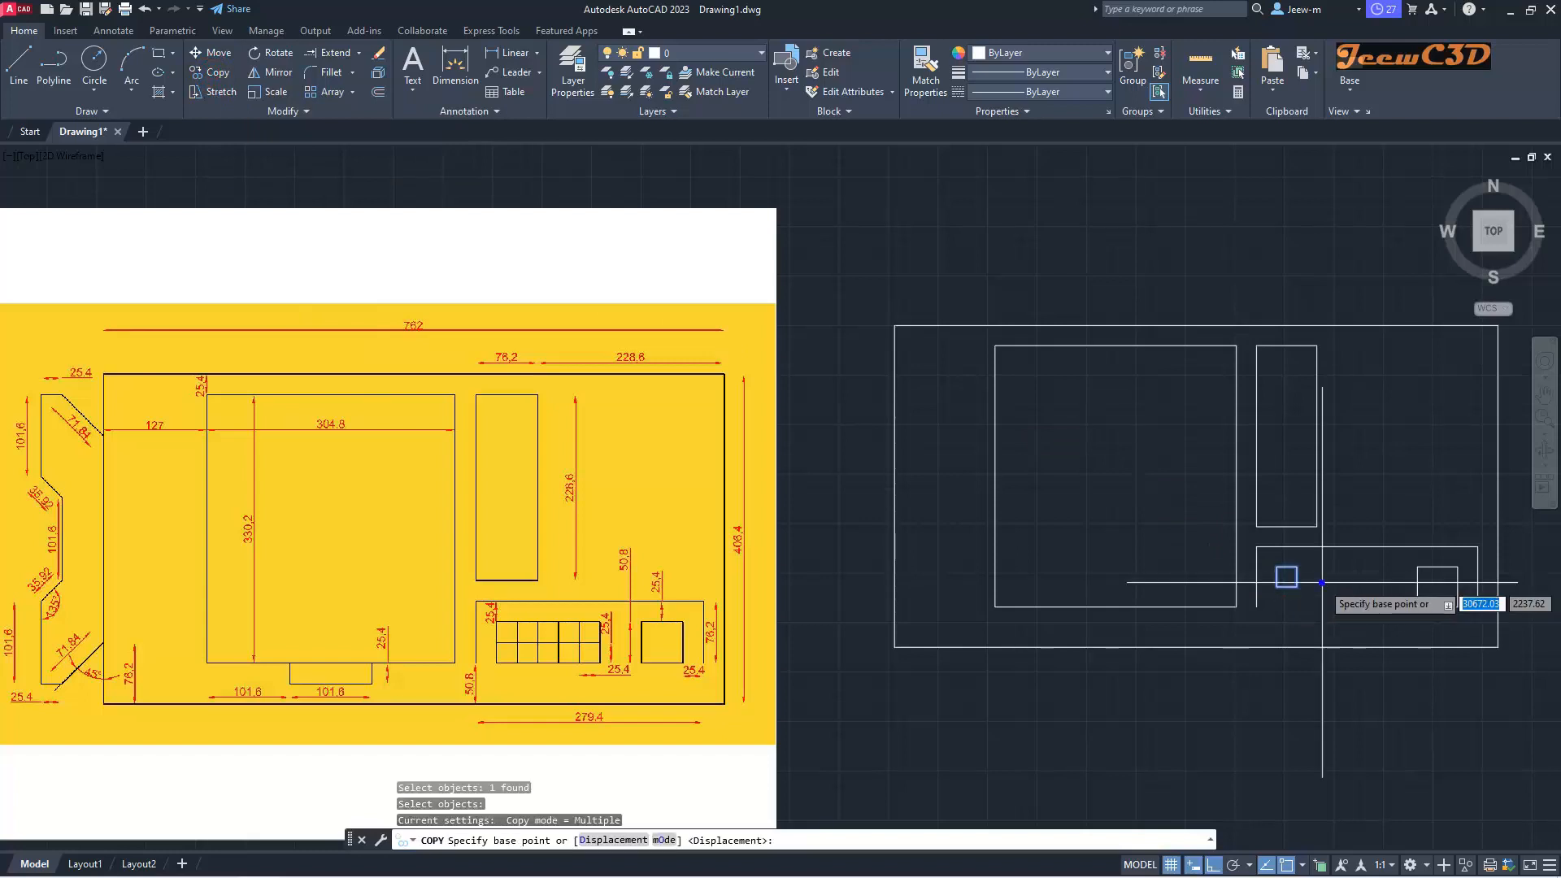
left_click(1277, 564)
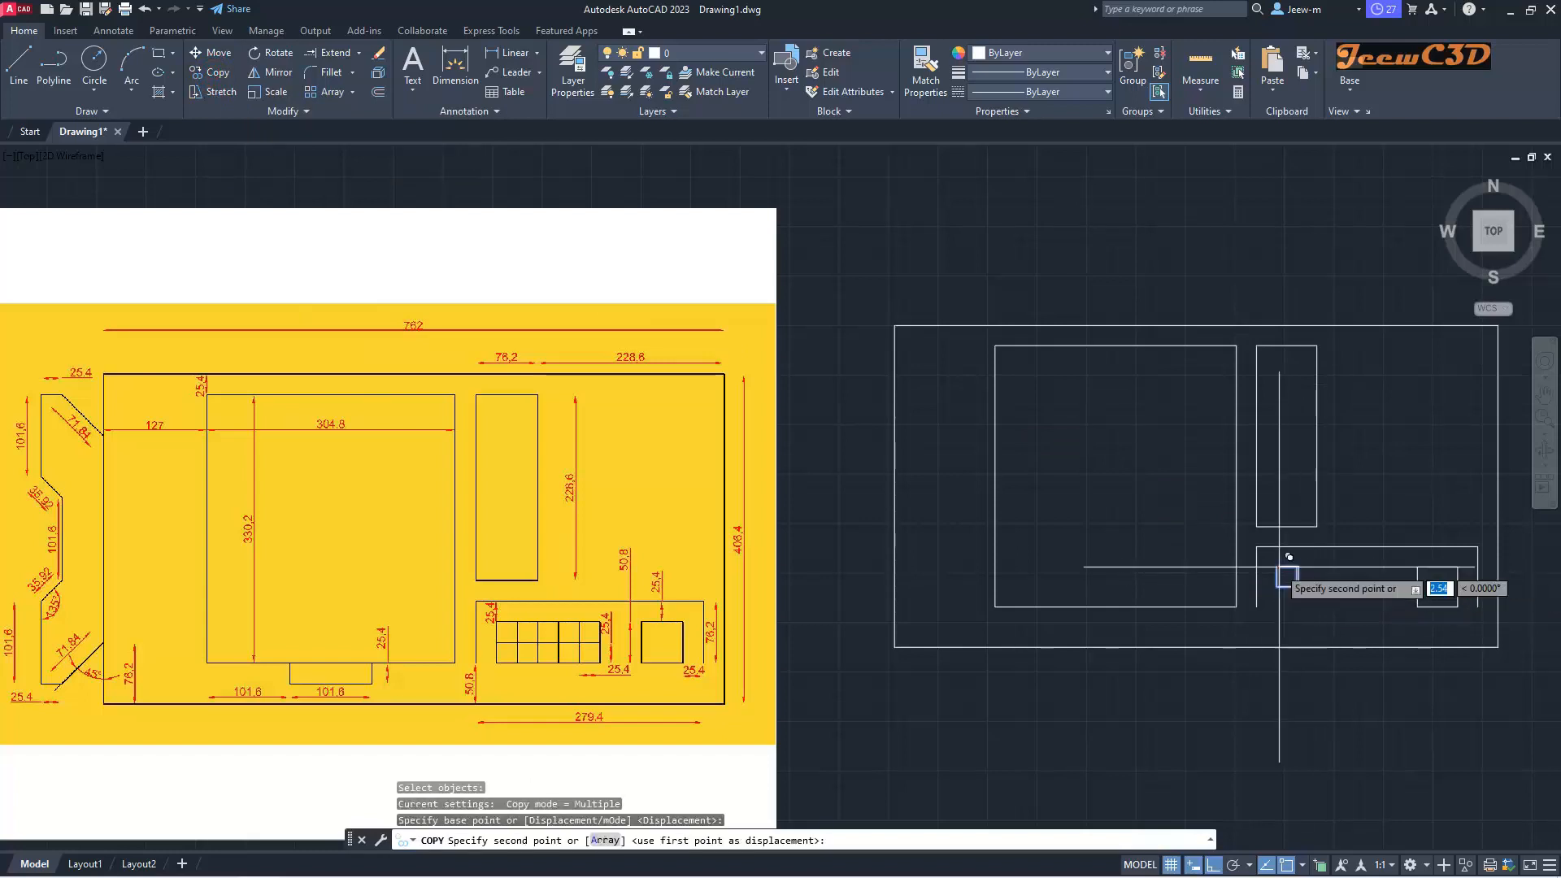
left_click(1297, 565)
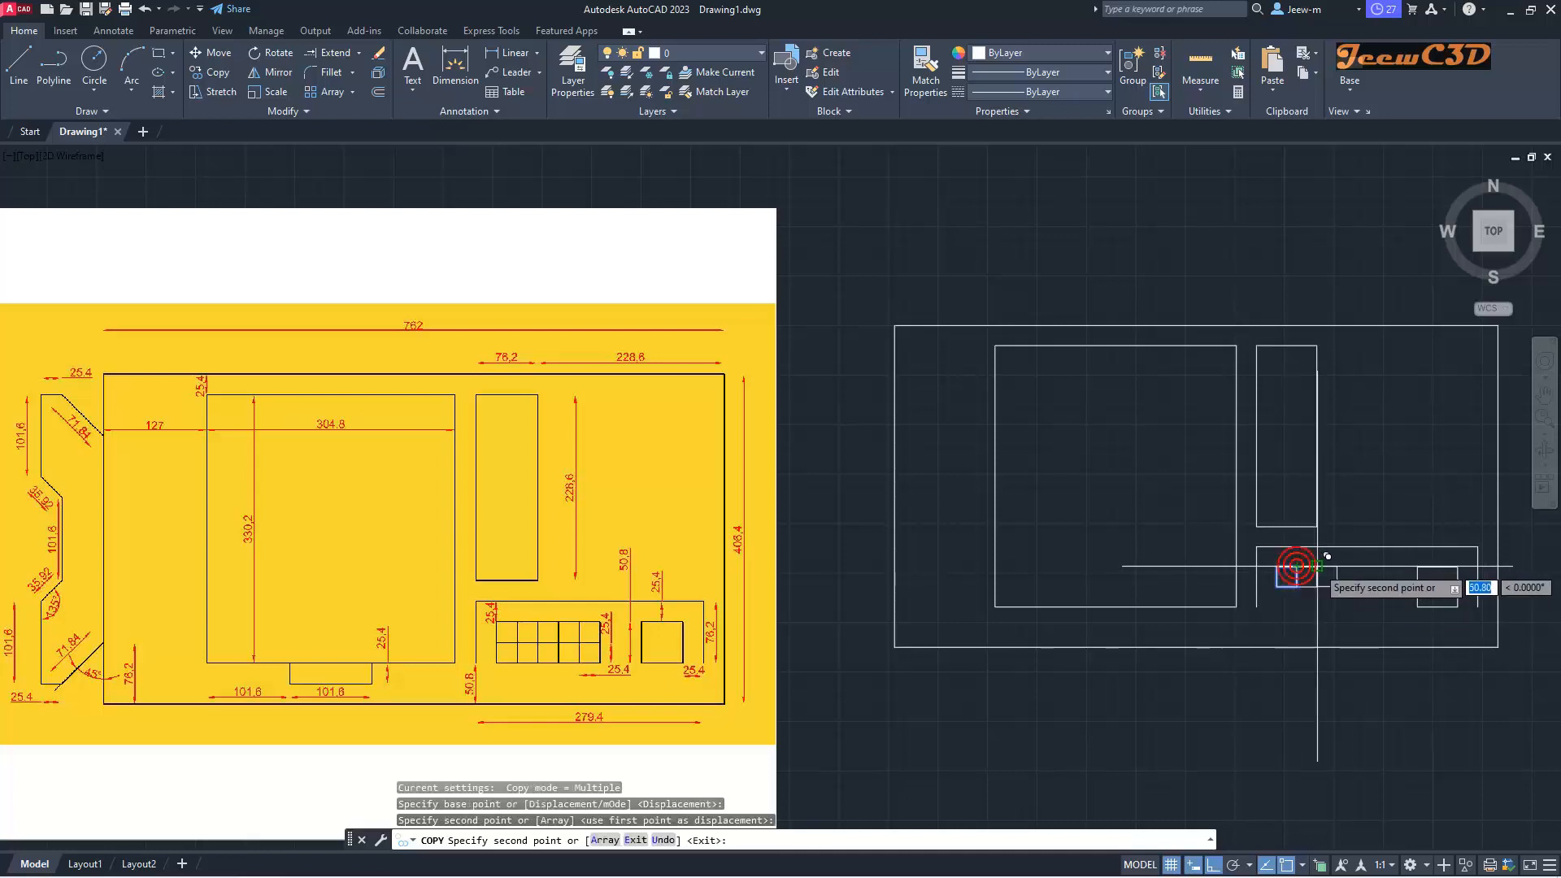
left_click(1317, 565)
left_click(1337, 566)
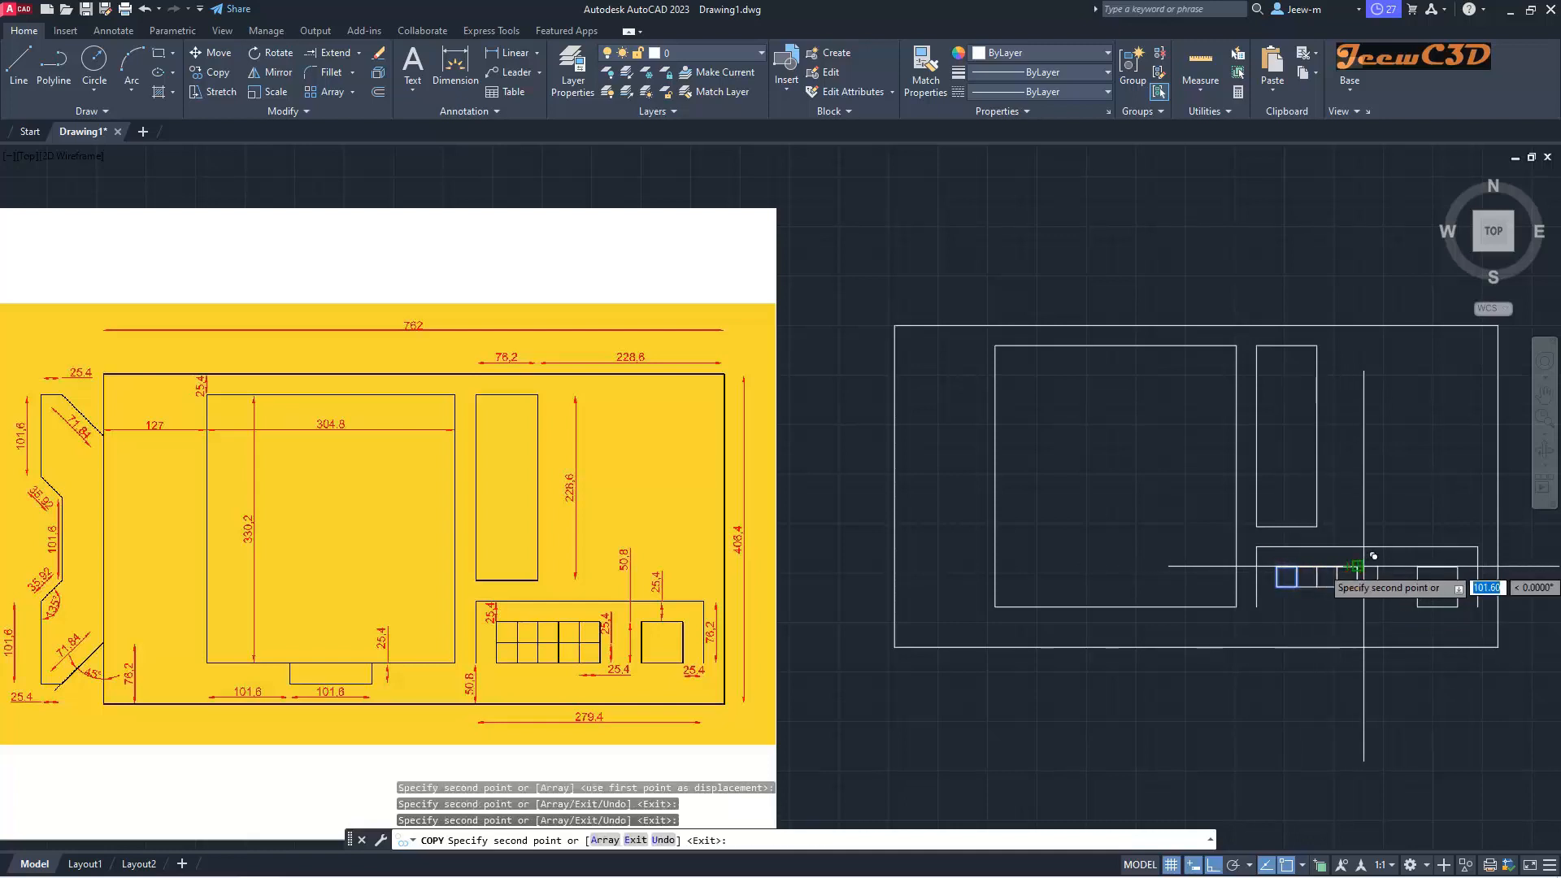
left_click(1371, 560)
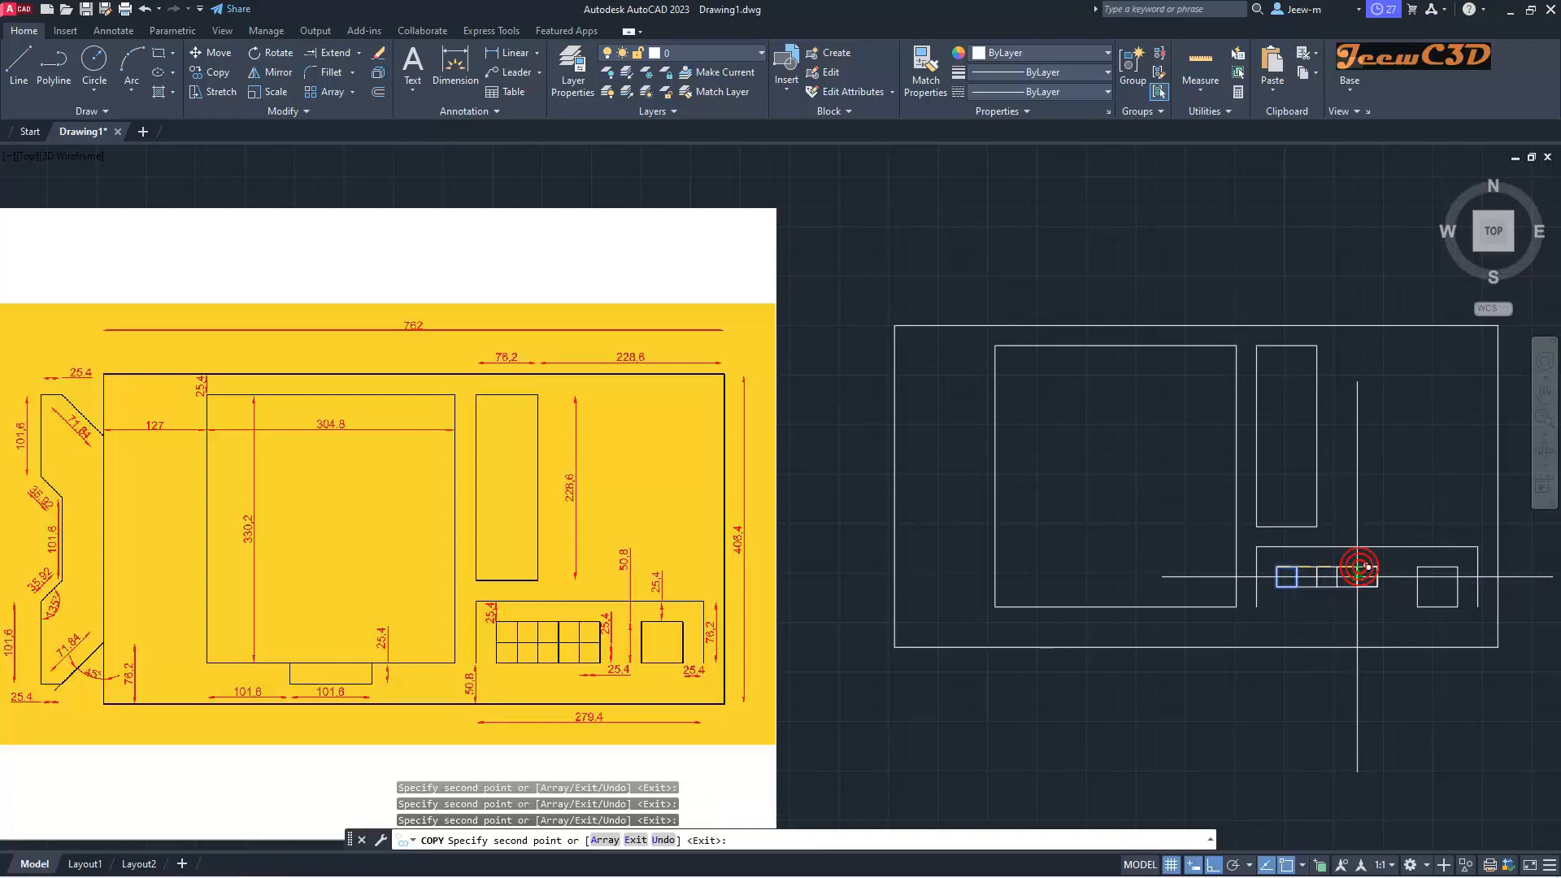
key("Return")
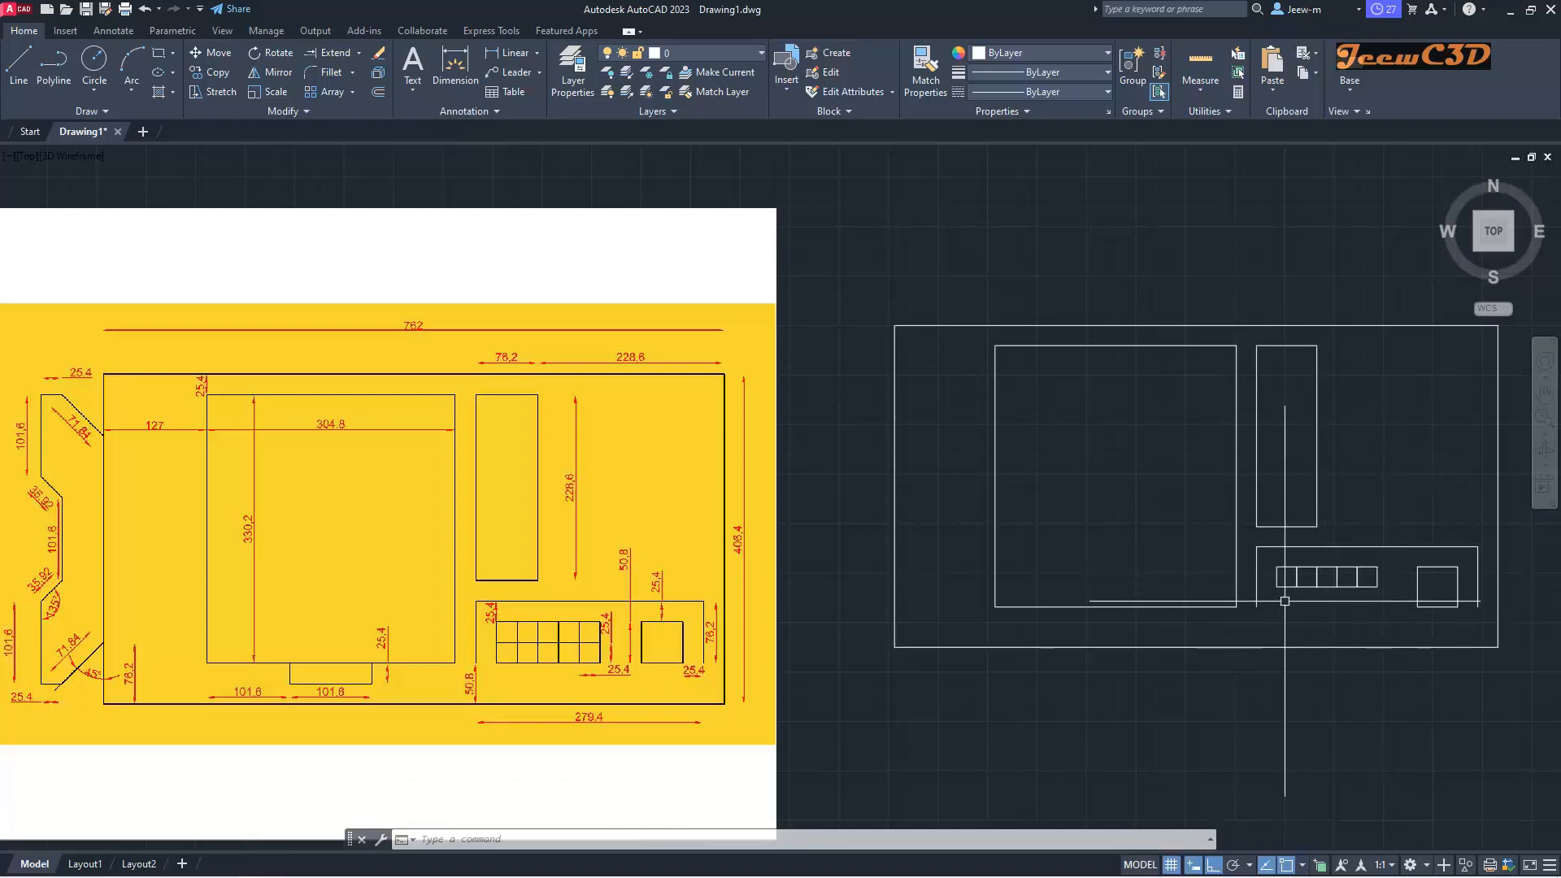
Step: Copy the row of five squares straight down from its upper-left corner so a second row sits edge to edge beneath it
left_click(211, 72)
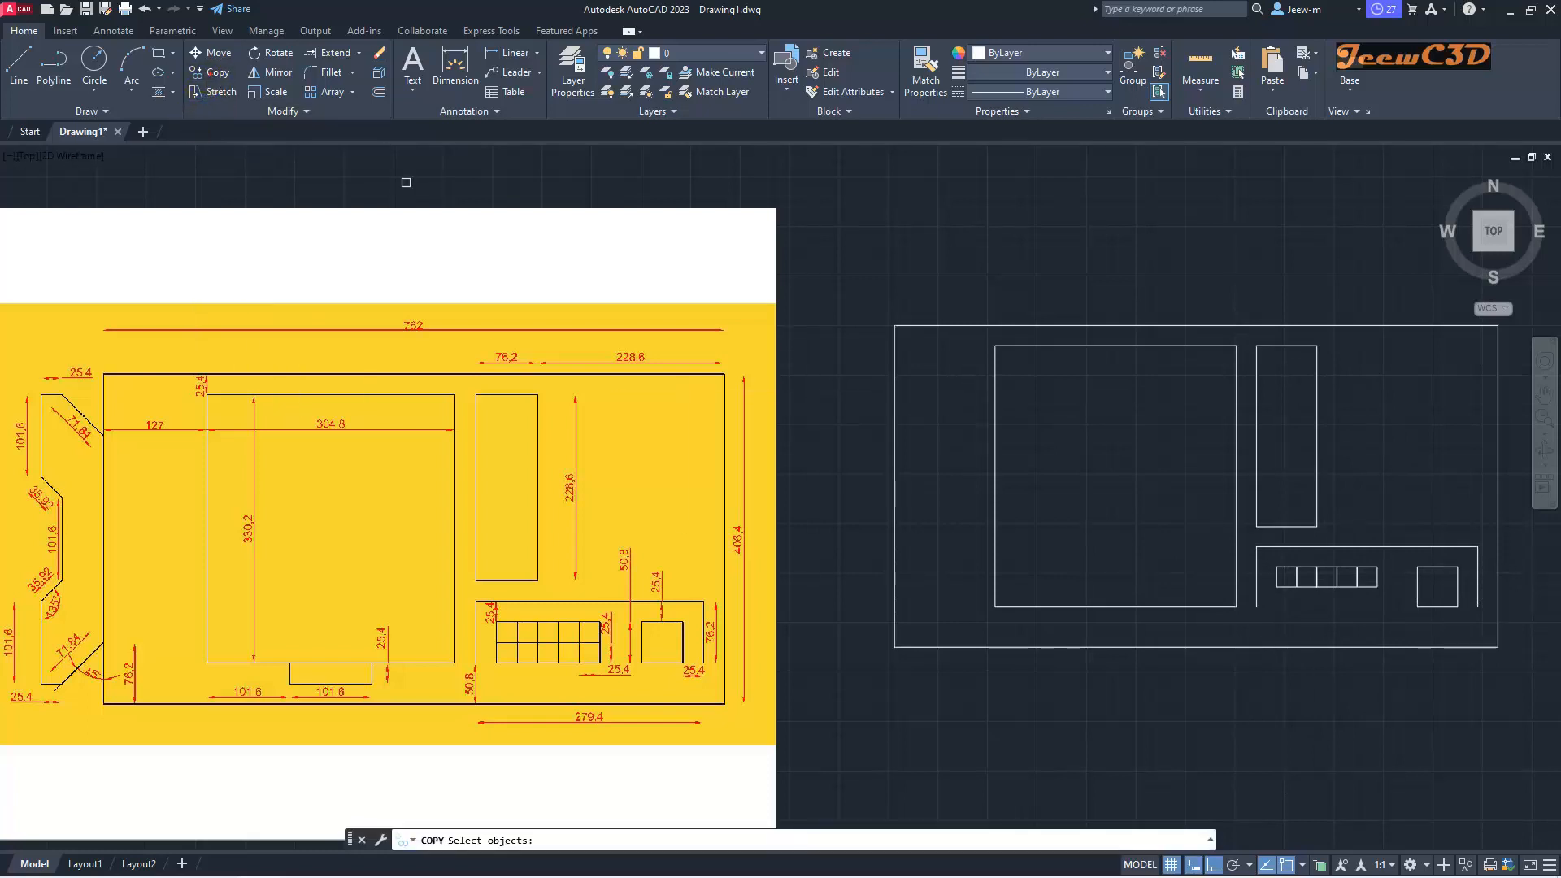
left_click(1385, 593)
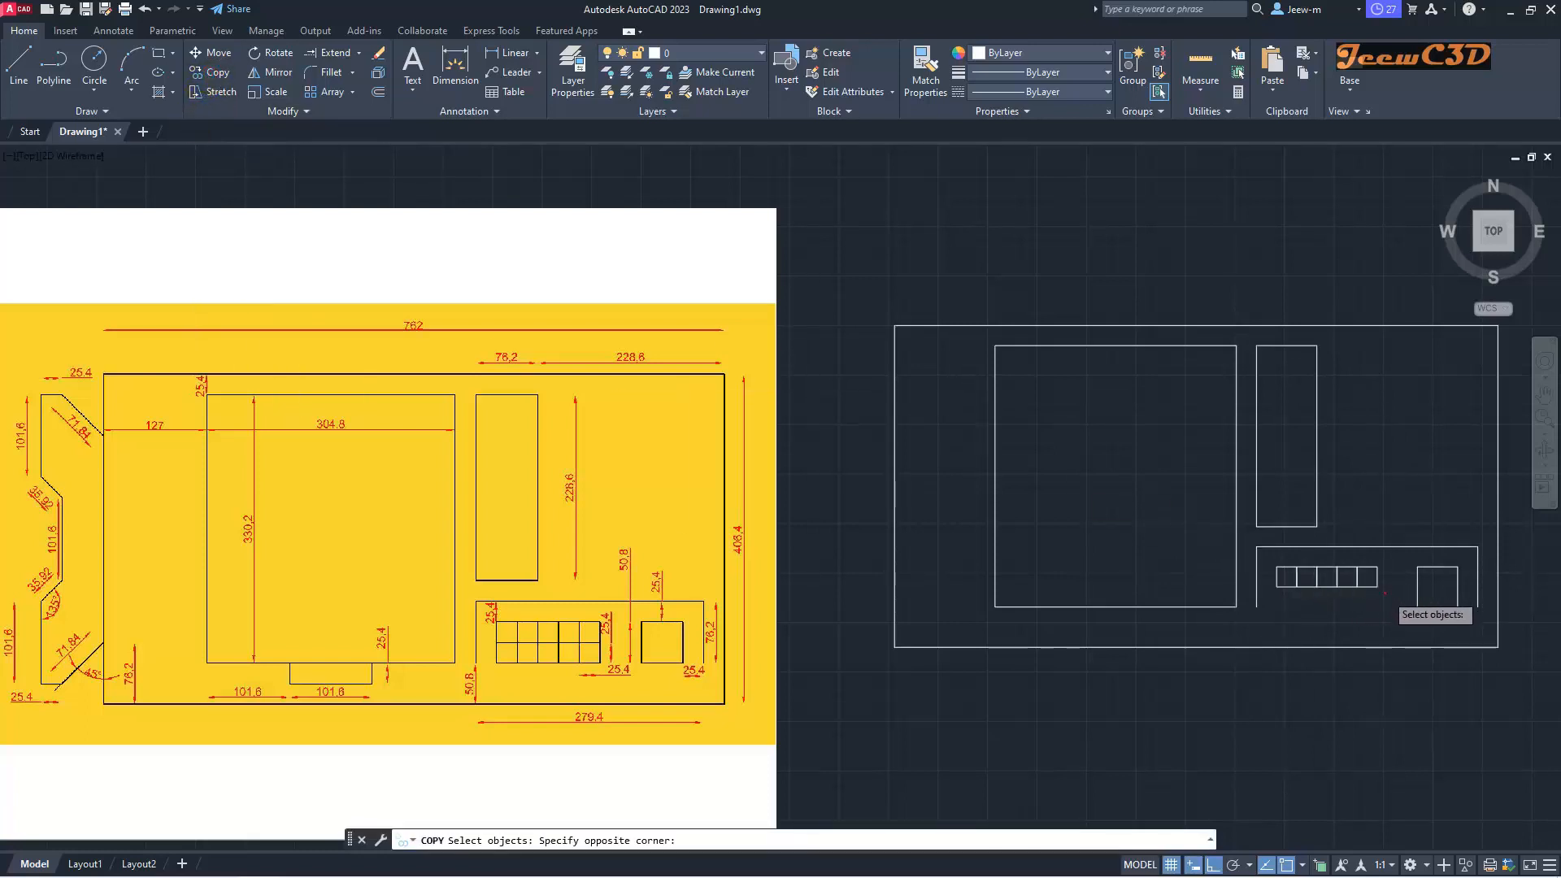
left_click(1270, 559)
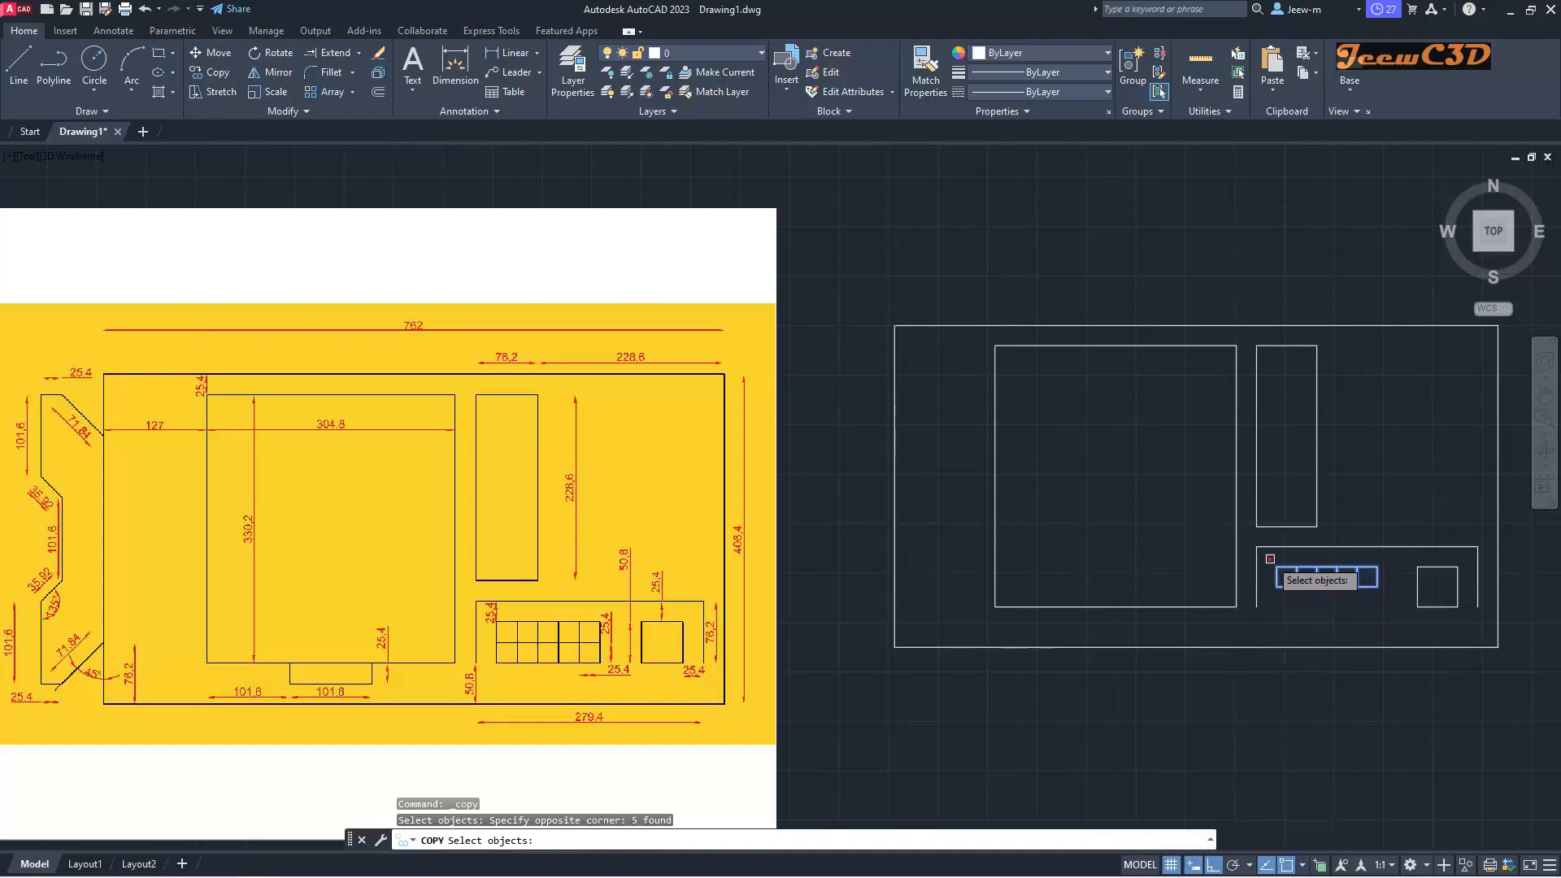
key("Return")
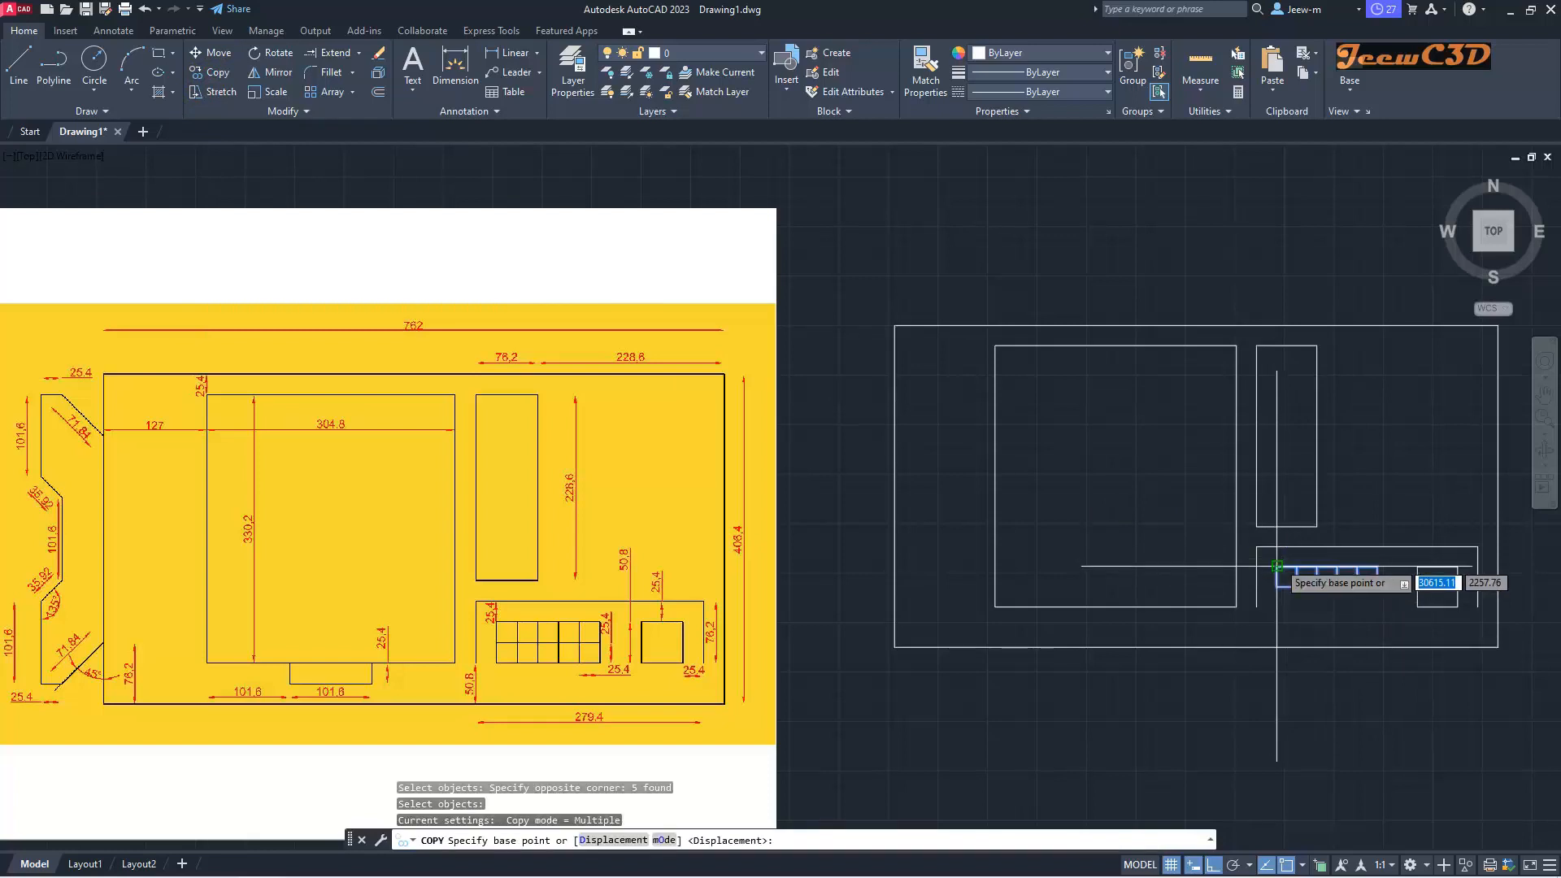
left_click(1276, 565)
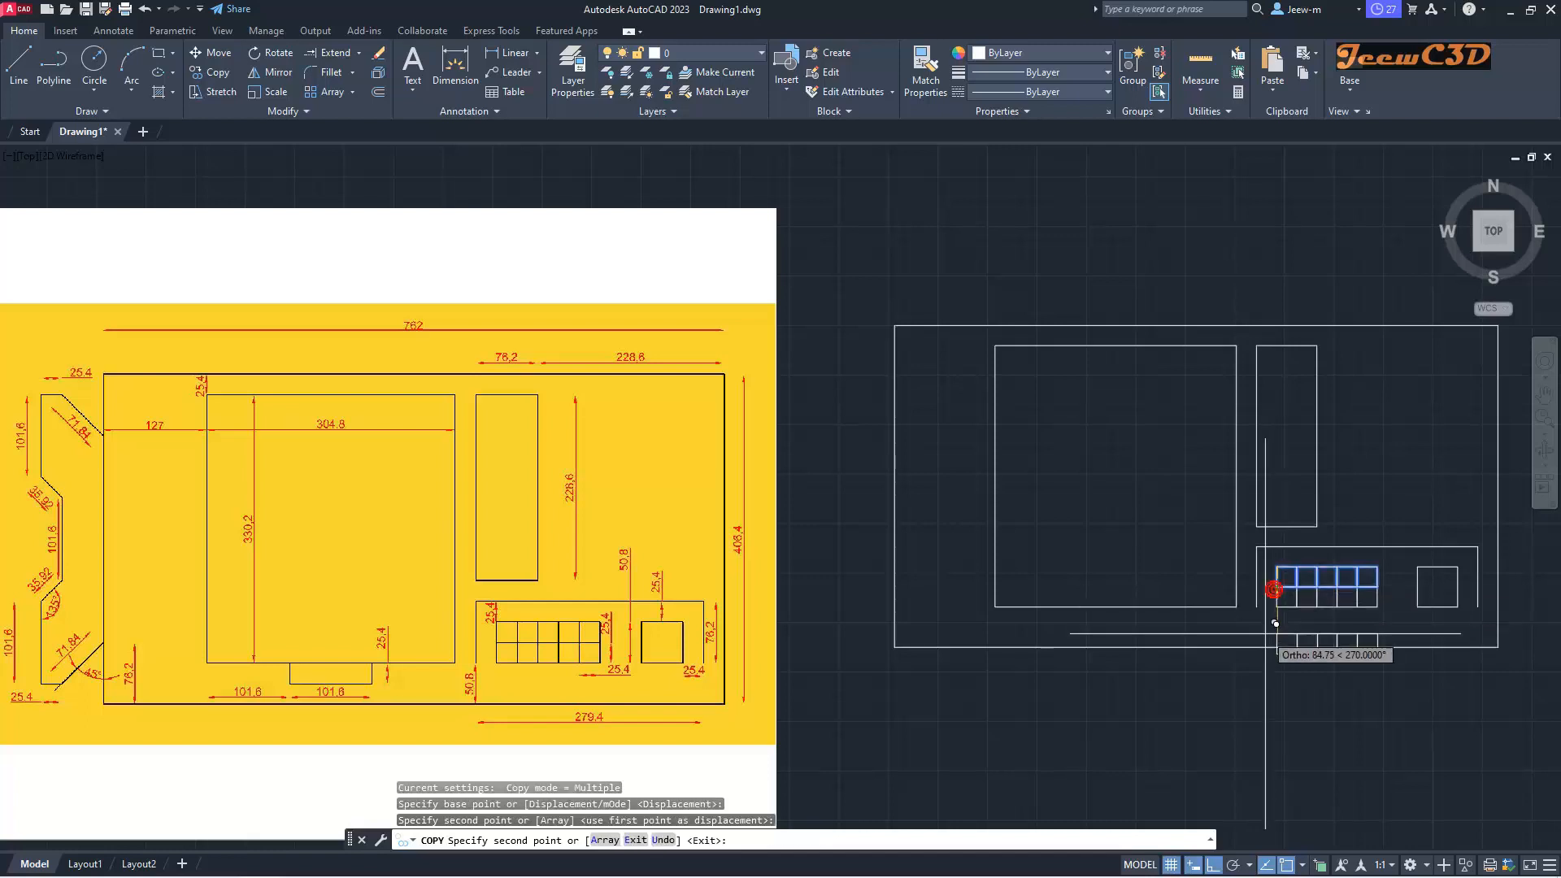
key("Return")
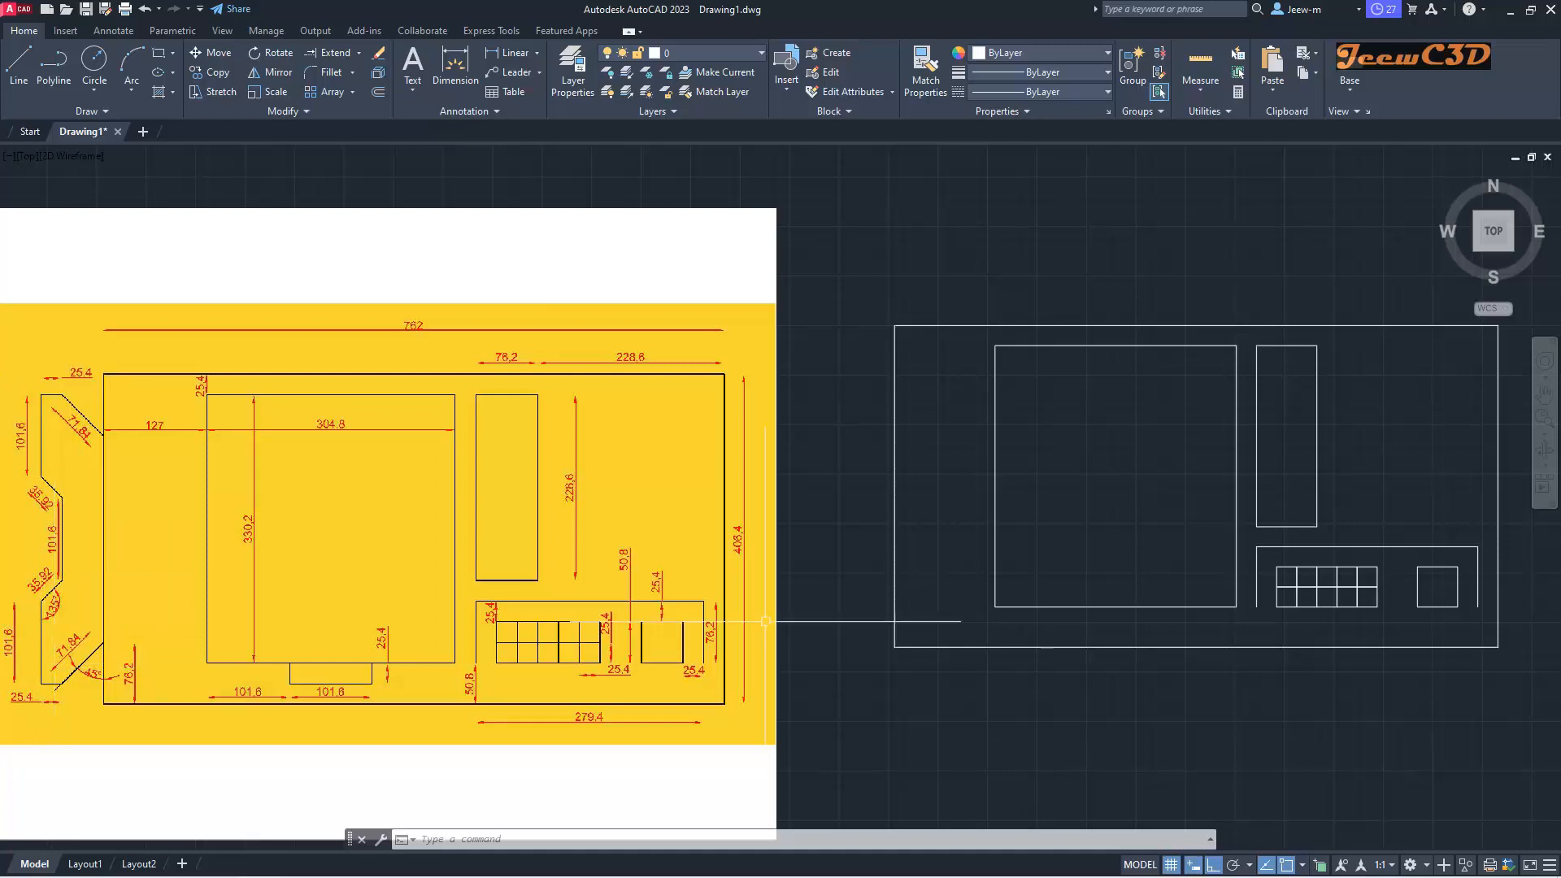
Step: Start a polyline on the outer rectangle's left edge, 76.2 above its lower-left corner, with a 71.84 segment sloping down-left at 135°, ortho off
left_click(55, 64)
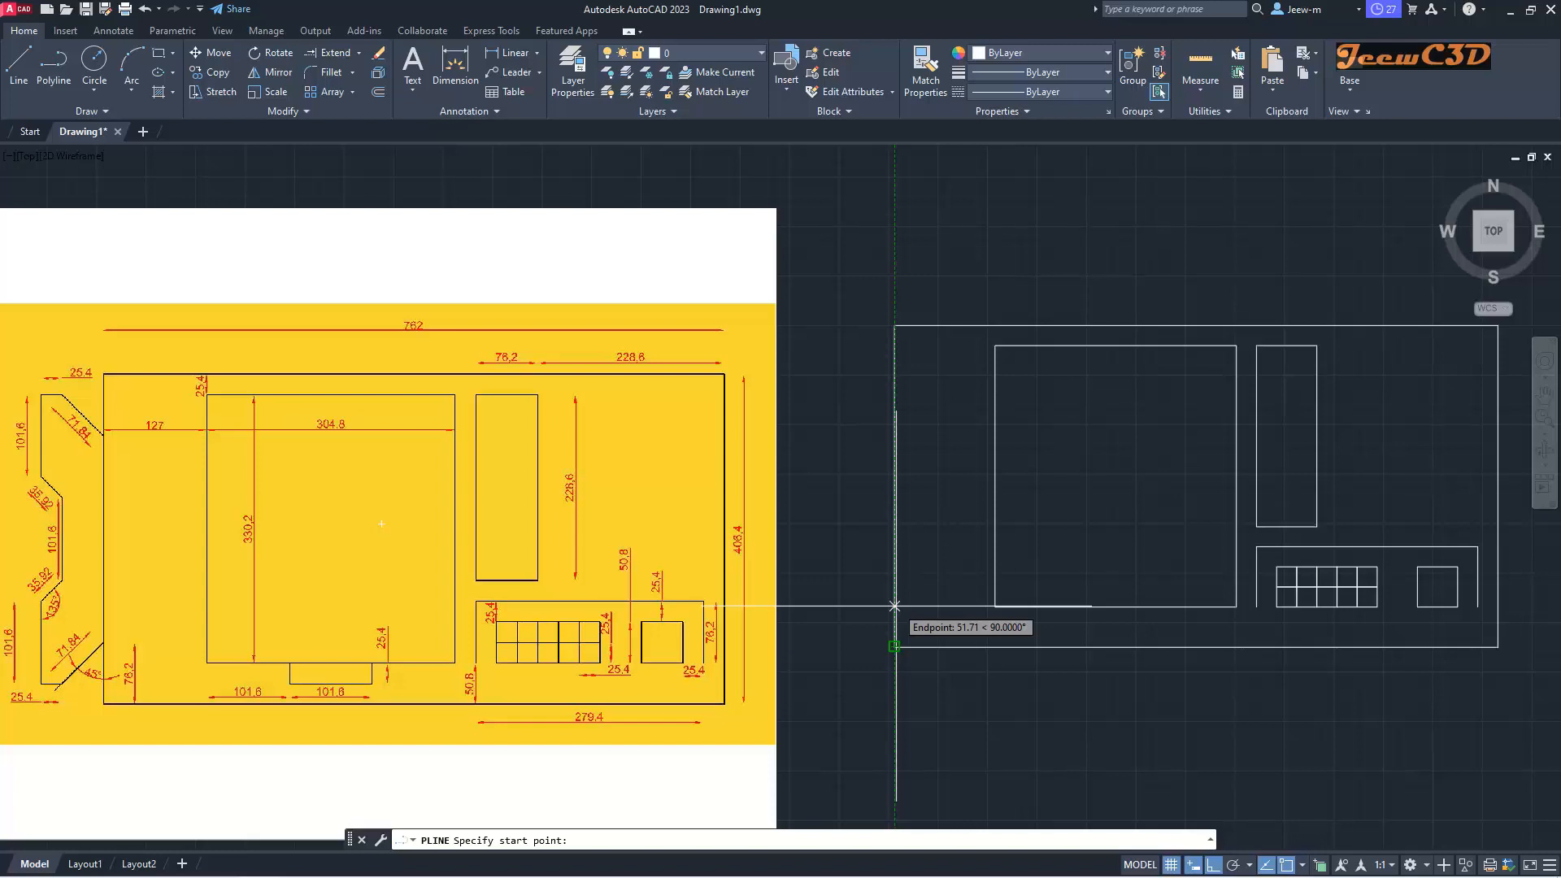
type("76.2")
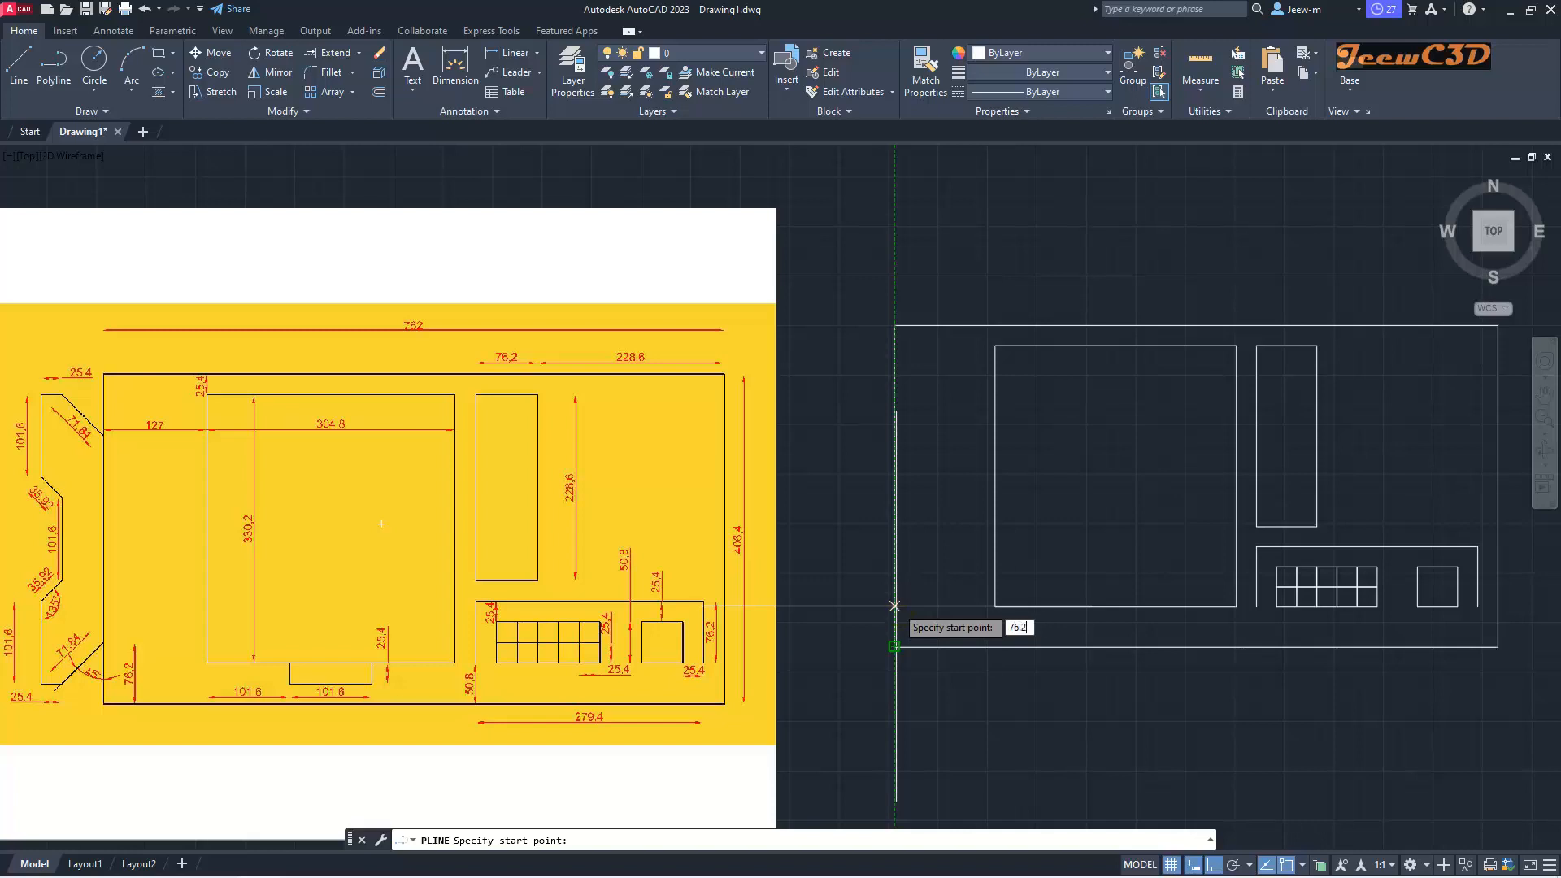
key("Return")
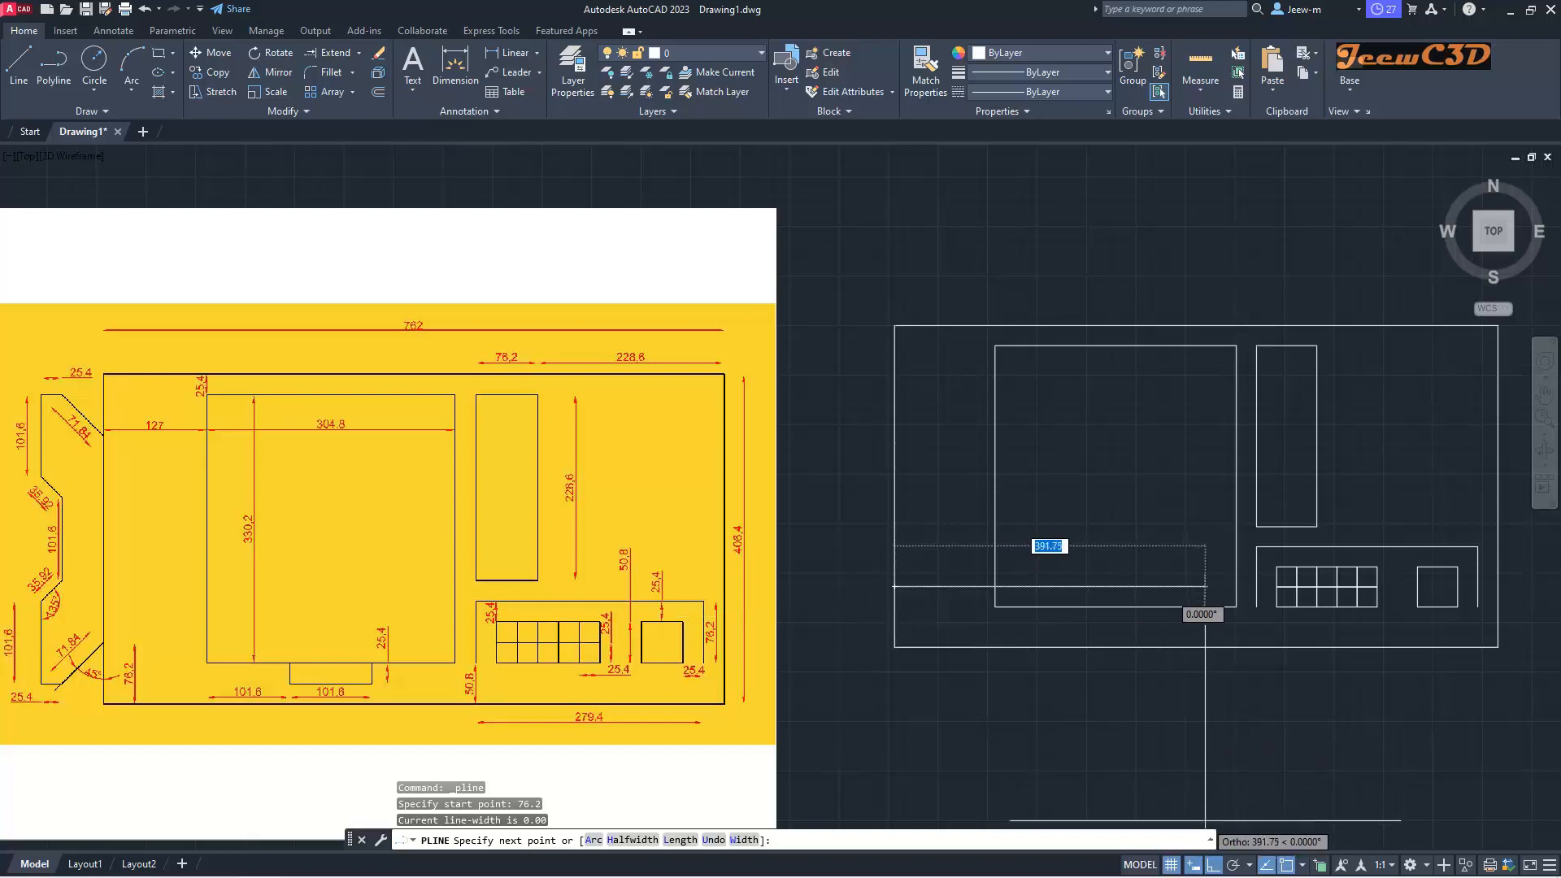
left_click(1212, 867)
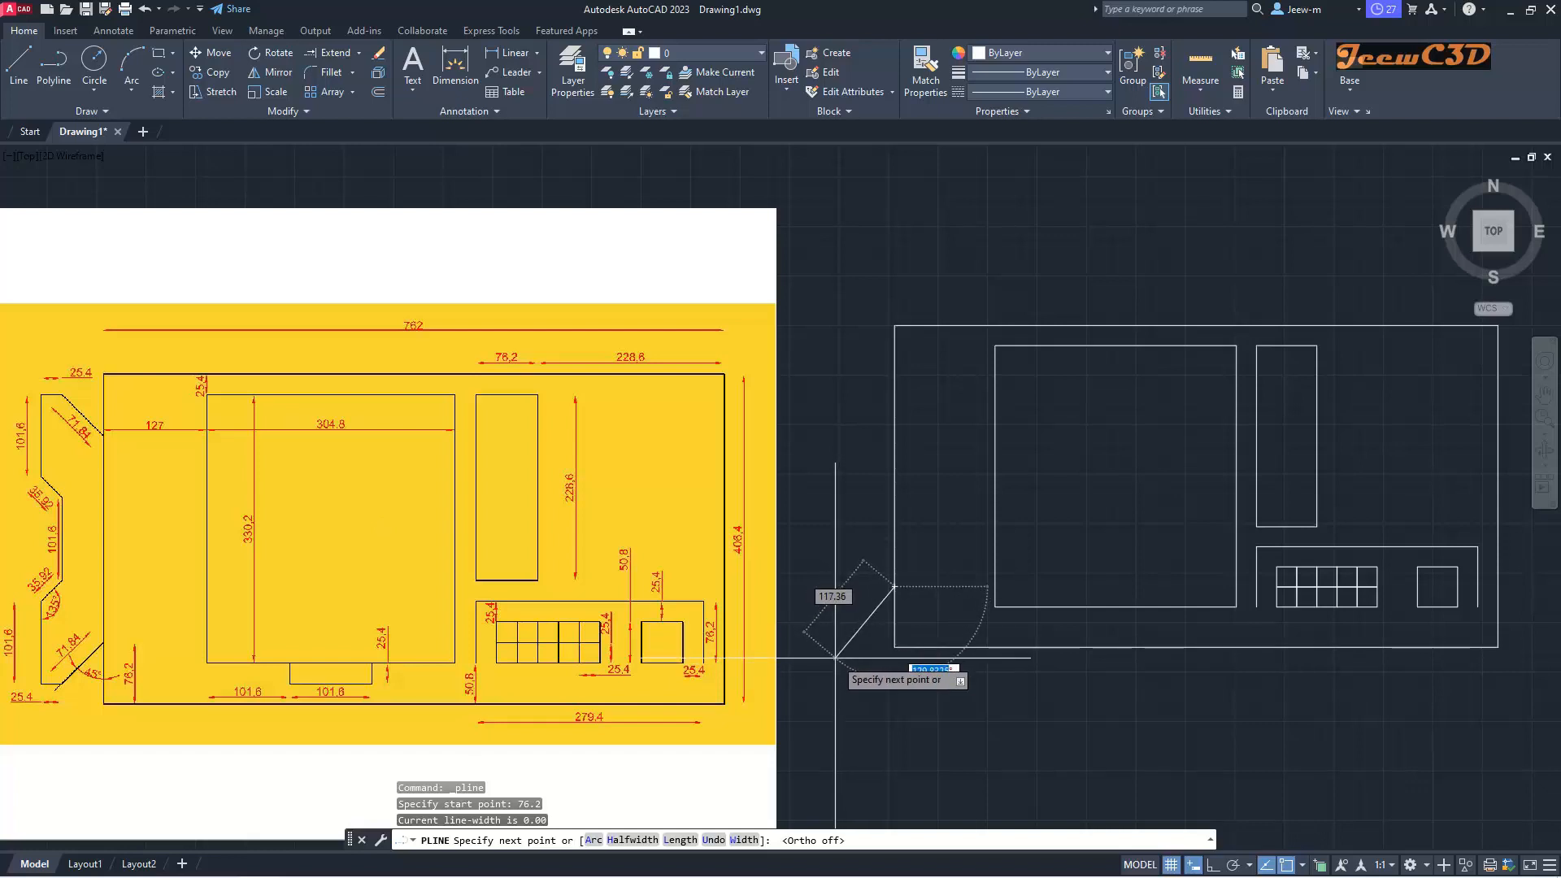
type("135")
key("Tab")
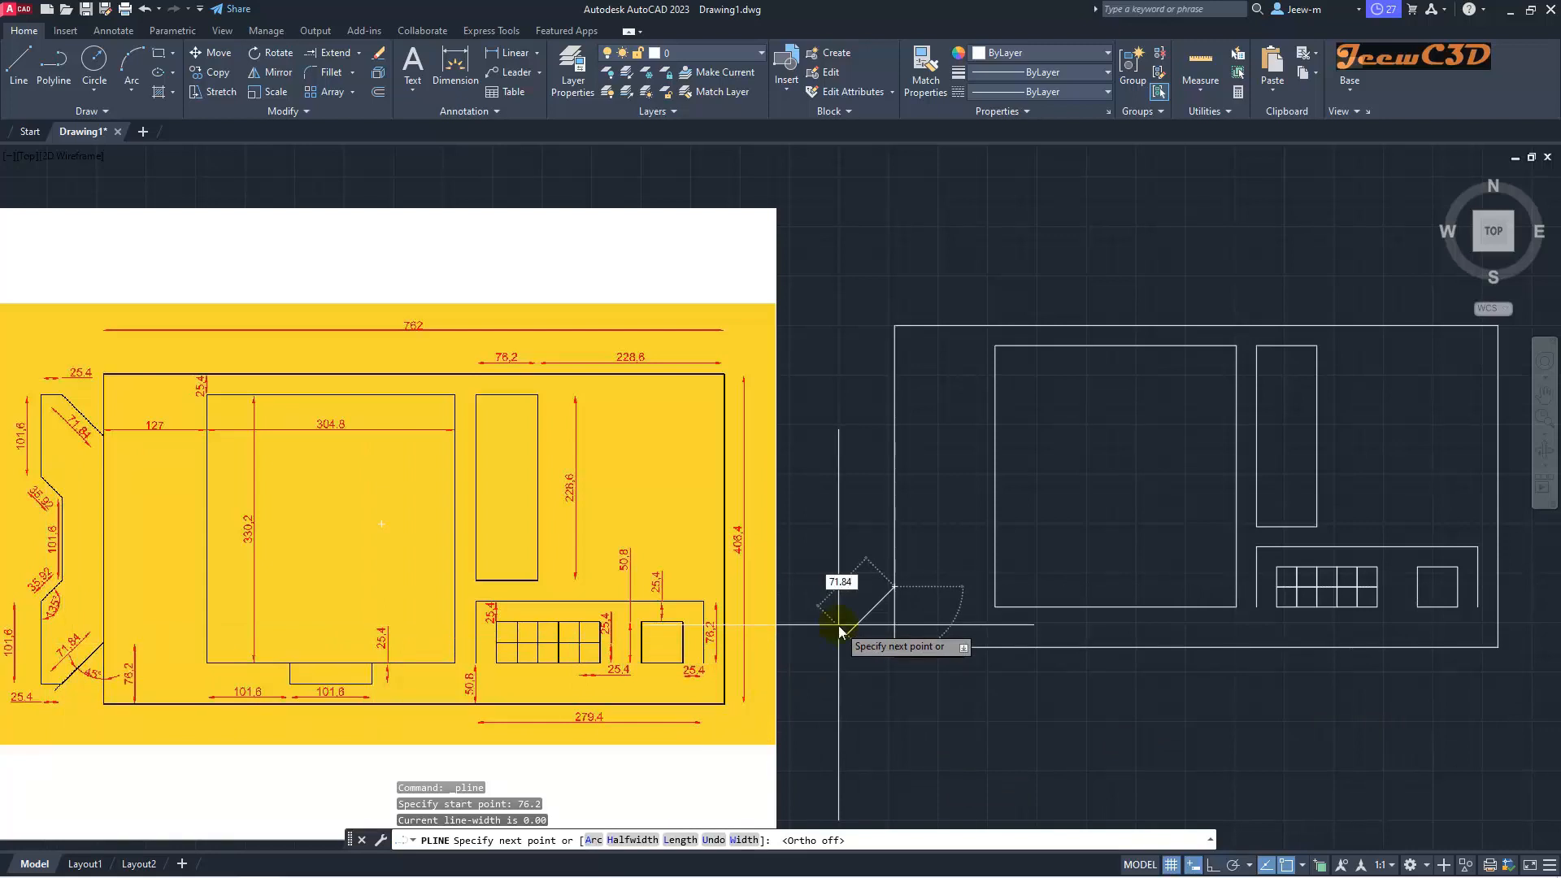
key("Return")
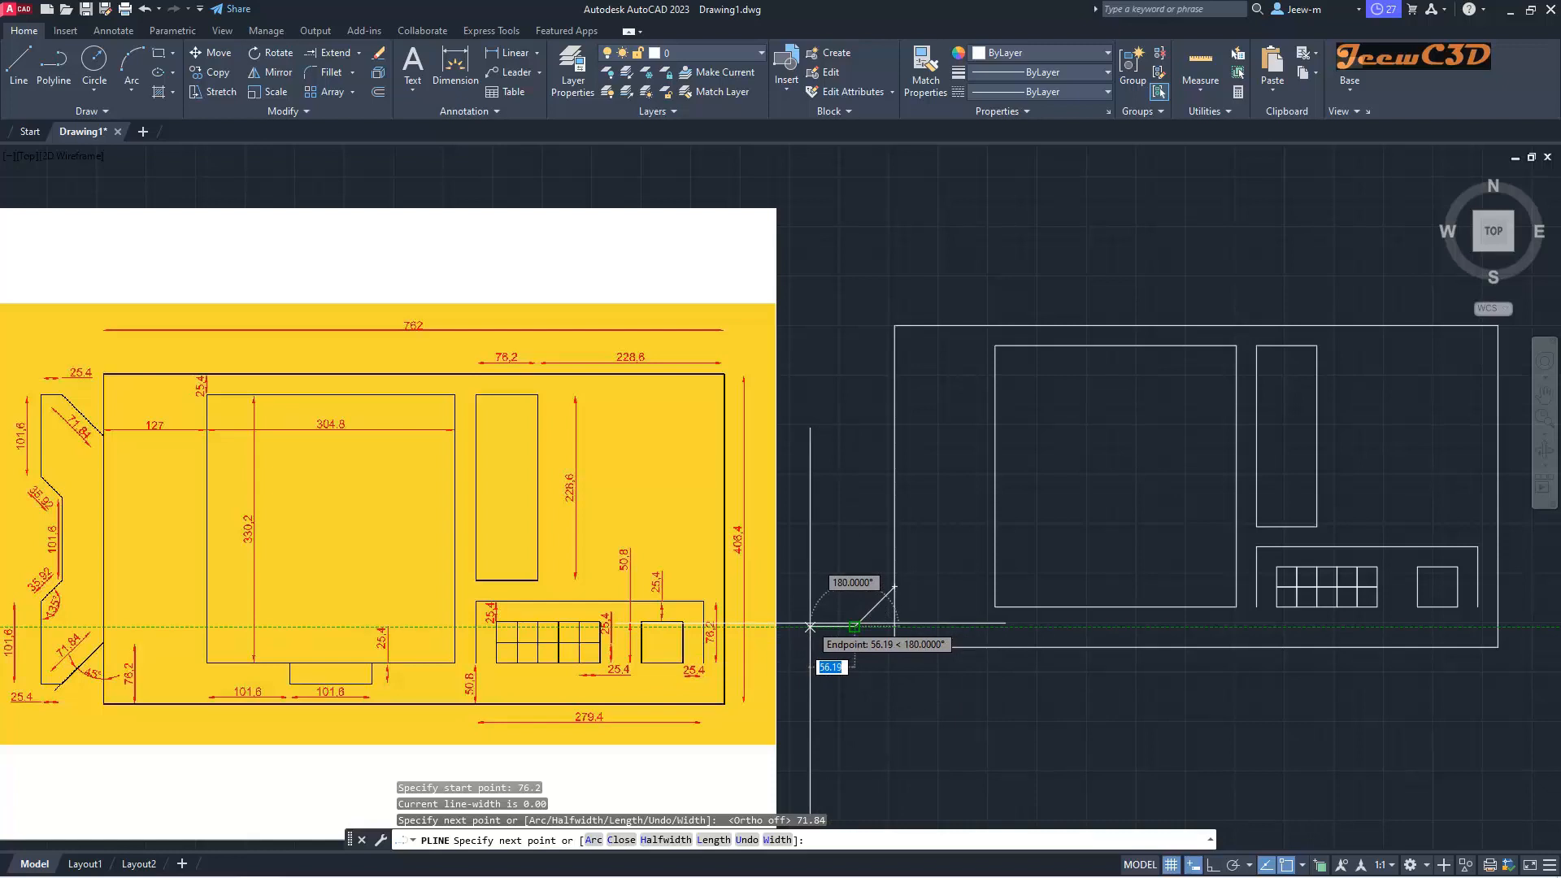
Step: Continue the polyline 25.4 horizontally to the left and 101.6 vertically upward
type("2")
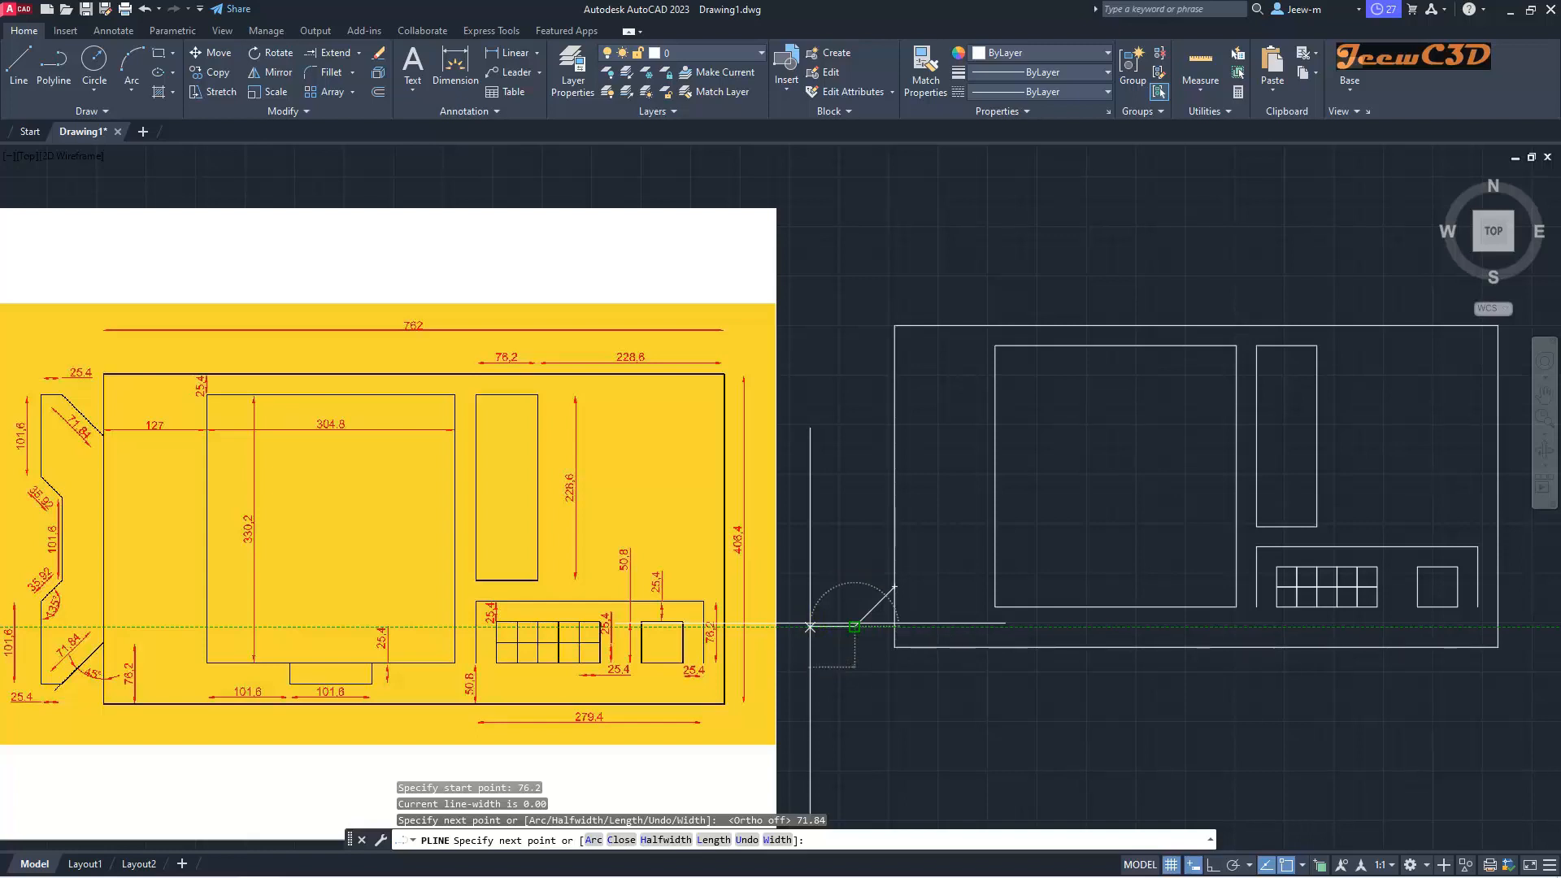
key("Return")
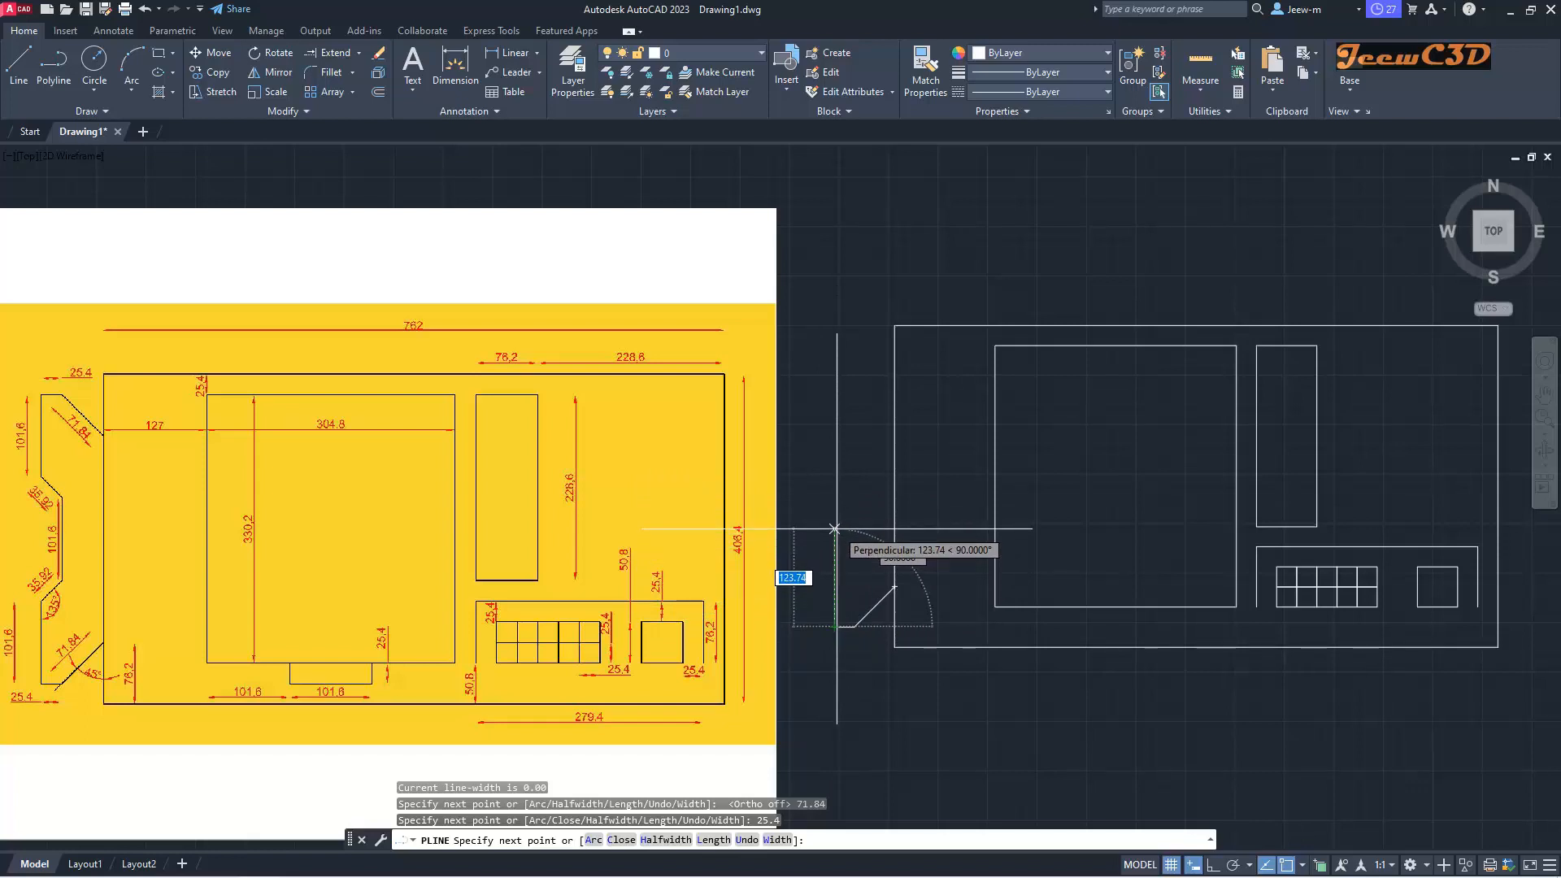
type("1")
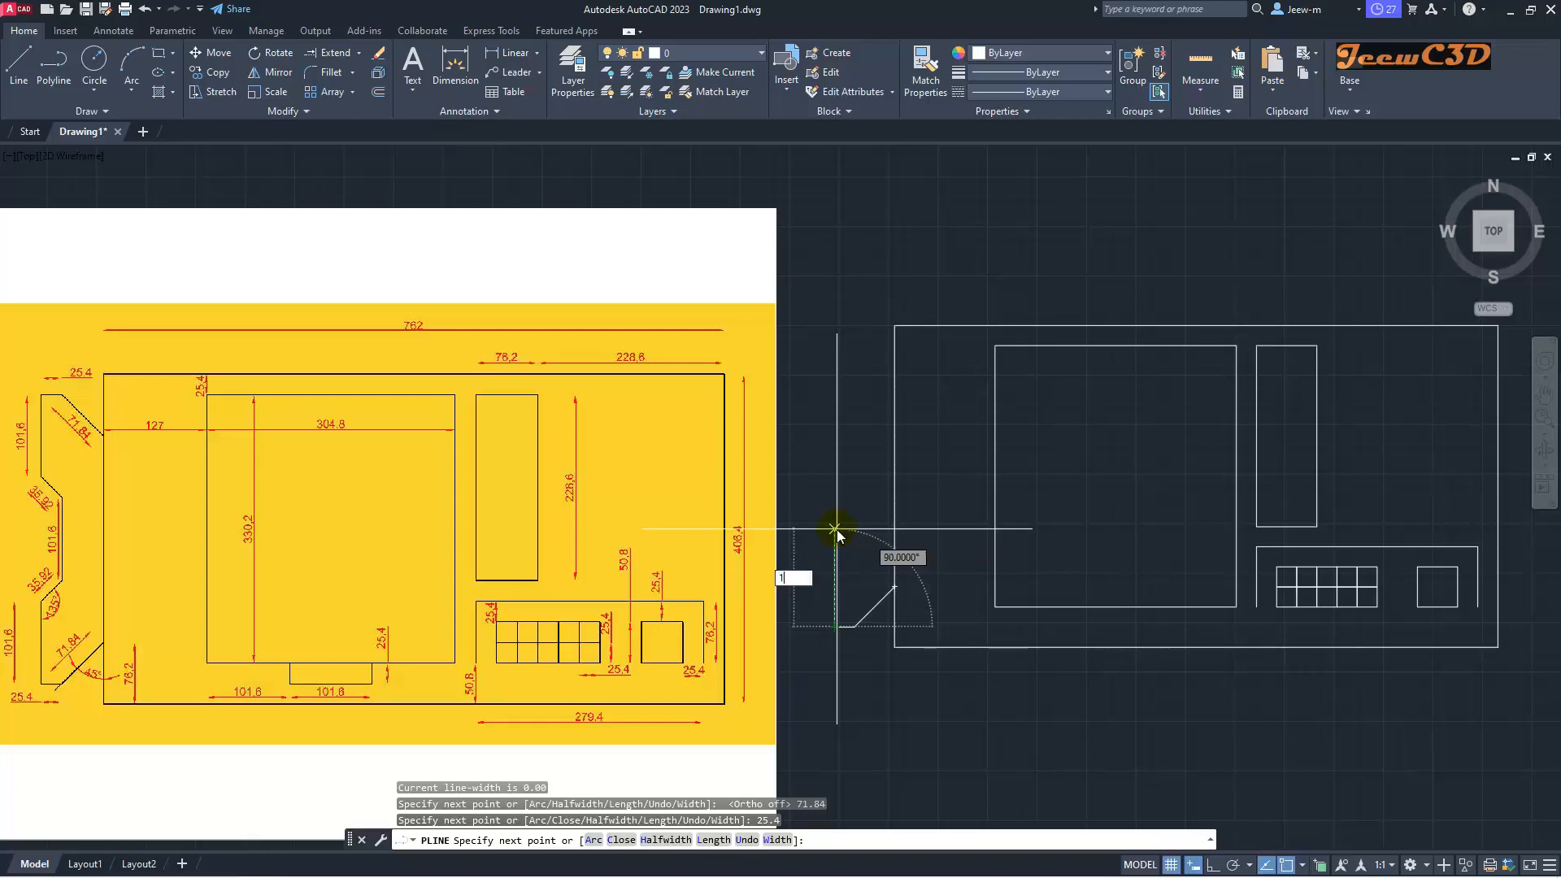
type("01.6")
key("Return")
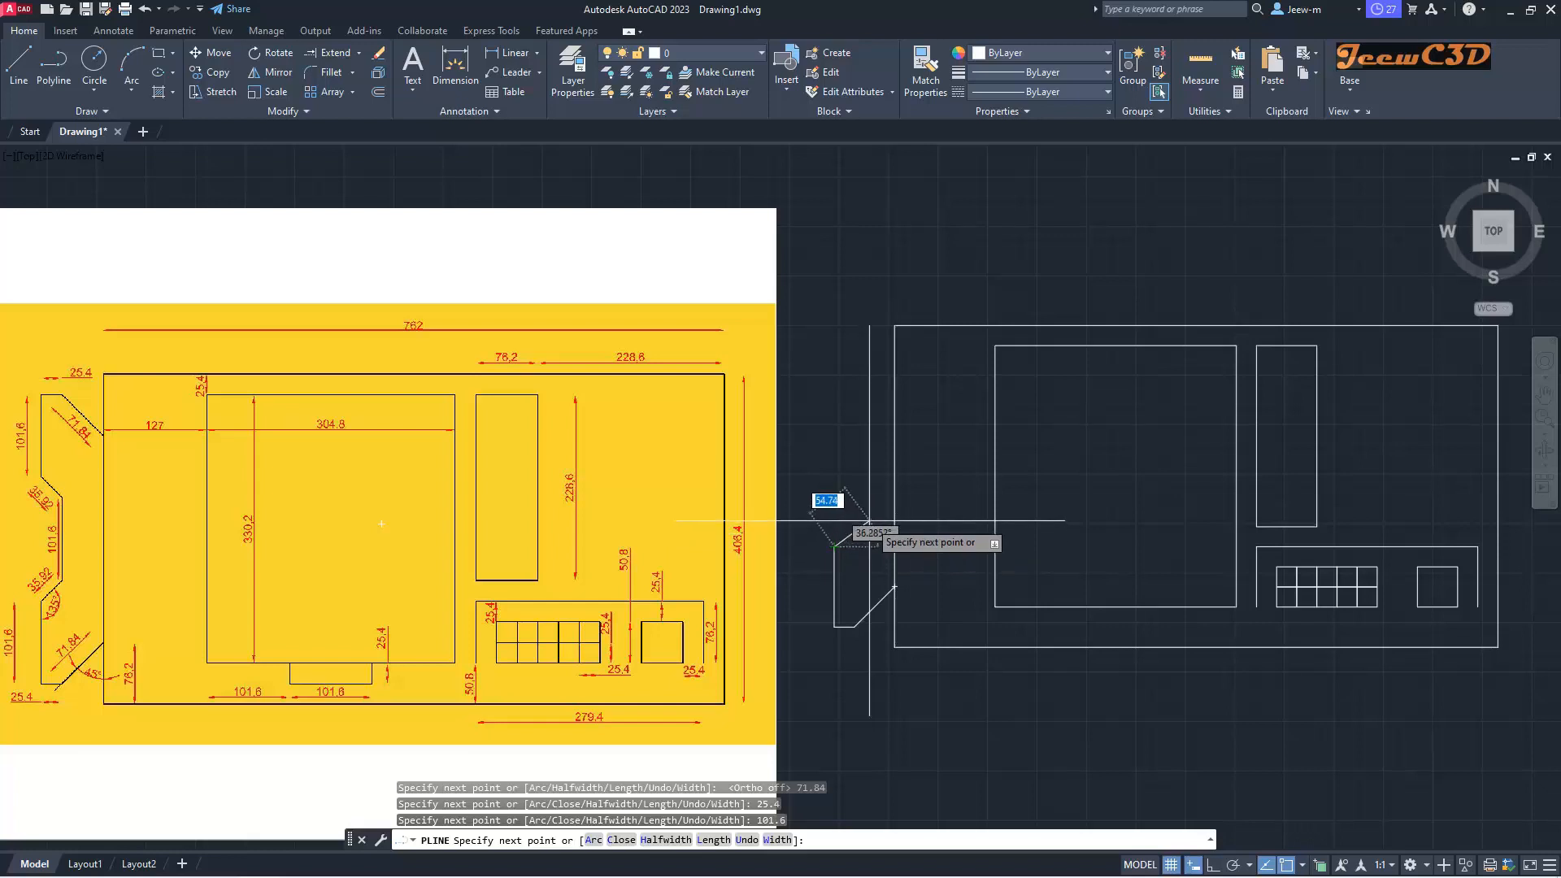
Step: Continue the polyline with a 35.92 segment up-right at 45° and a 101.6 segment straight up
key("Tab")
type("45")
key("Tab")
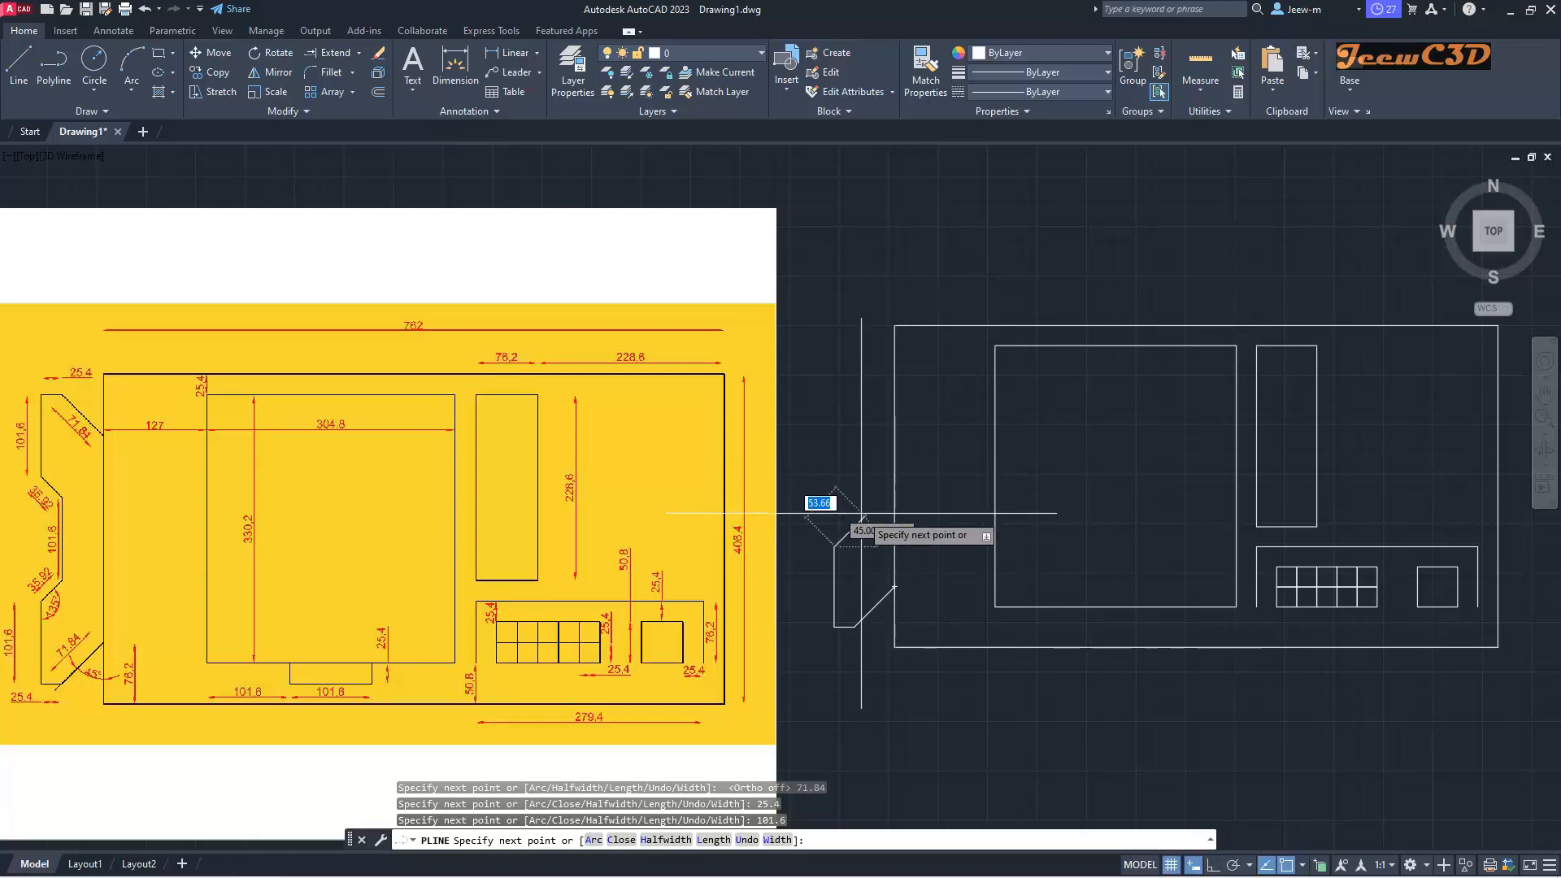
type("35.92")
key("Return")
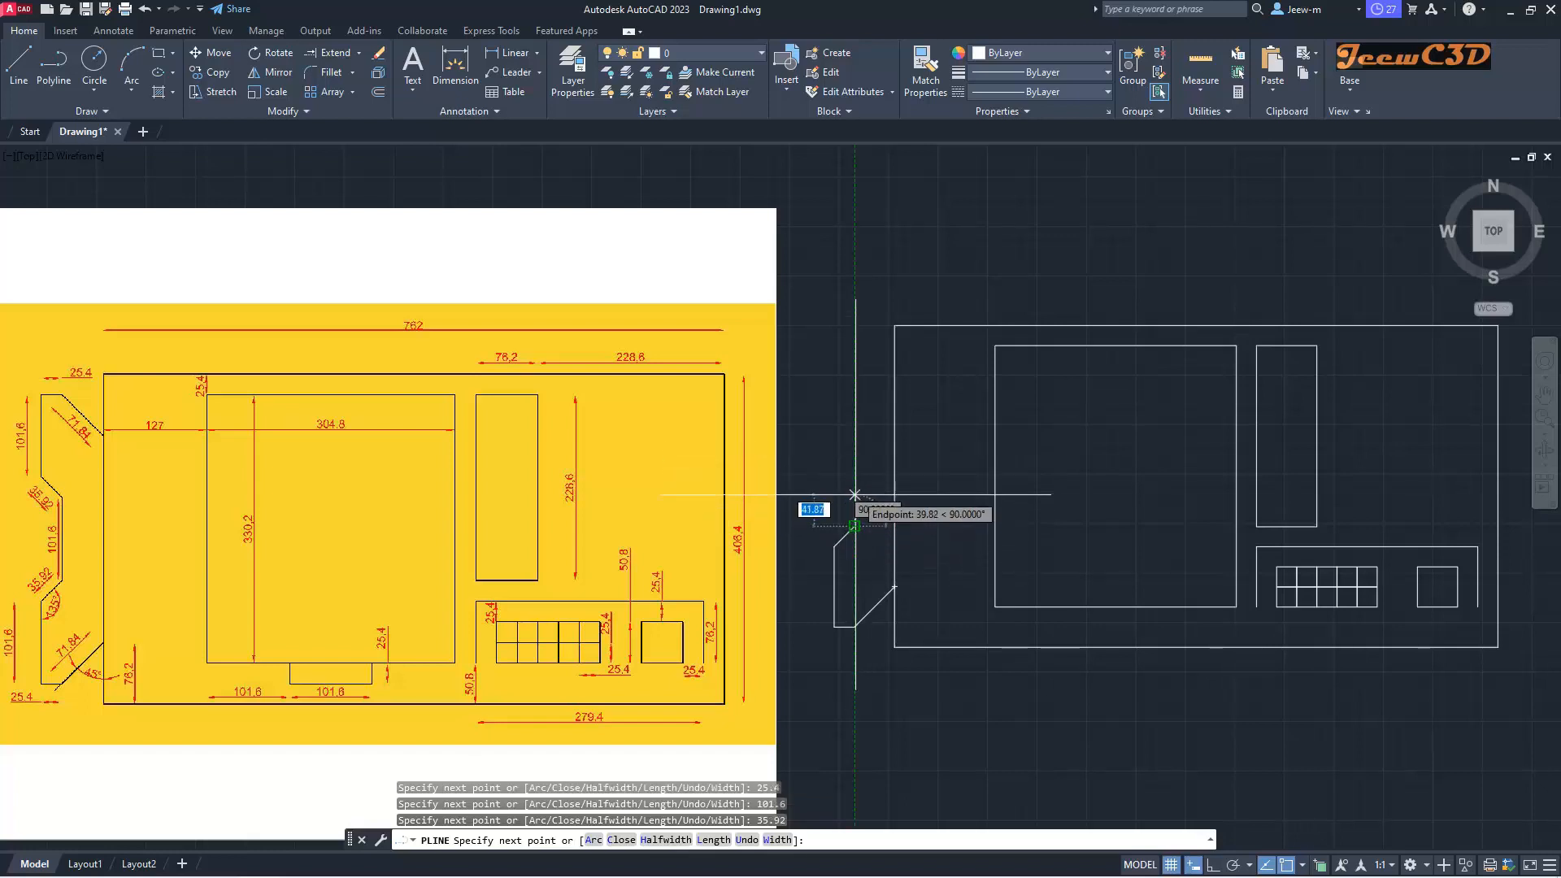
type("101.6")
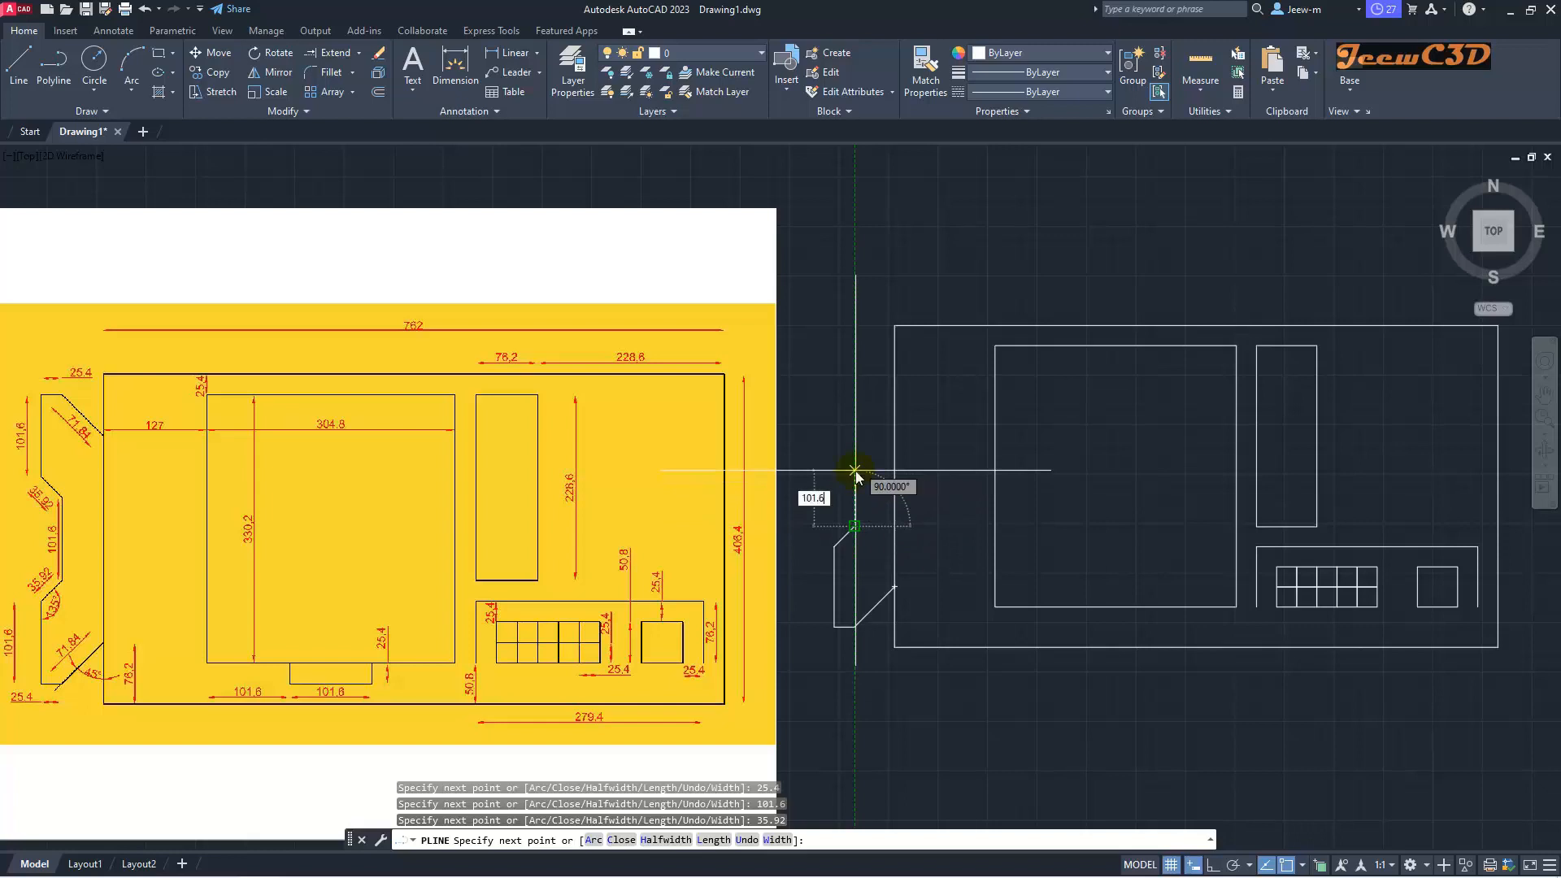
key("Return")
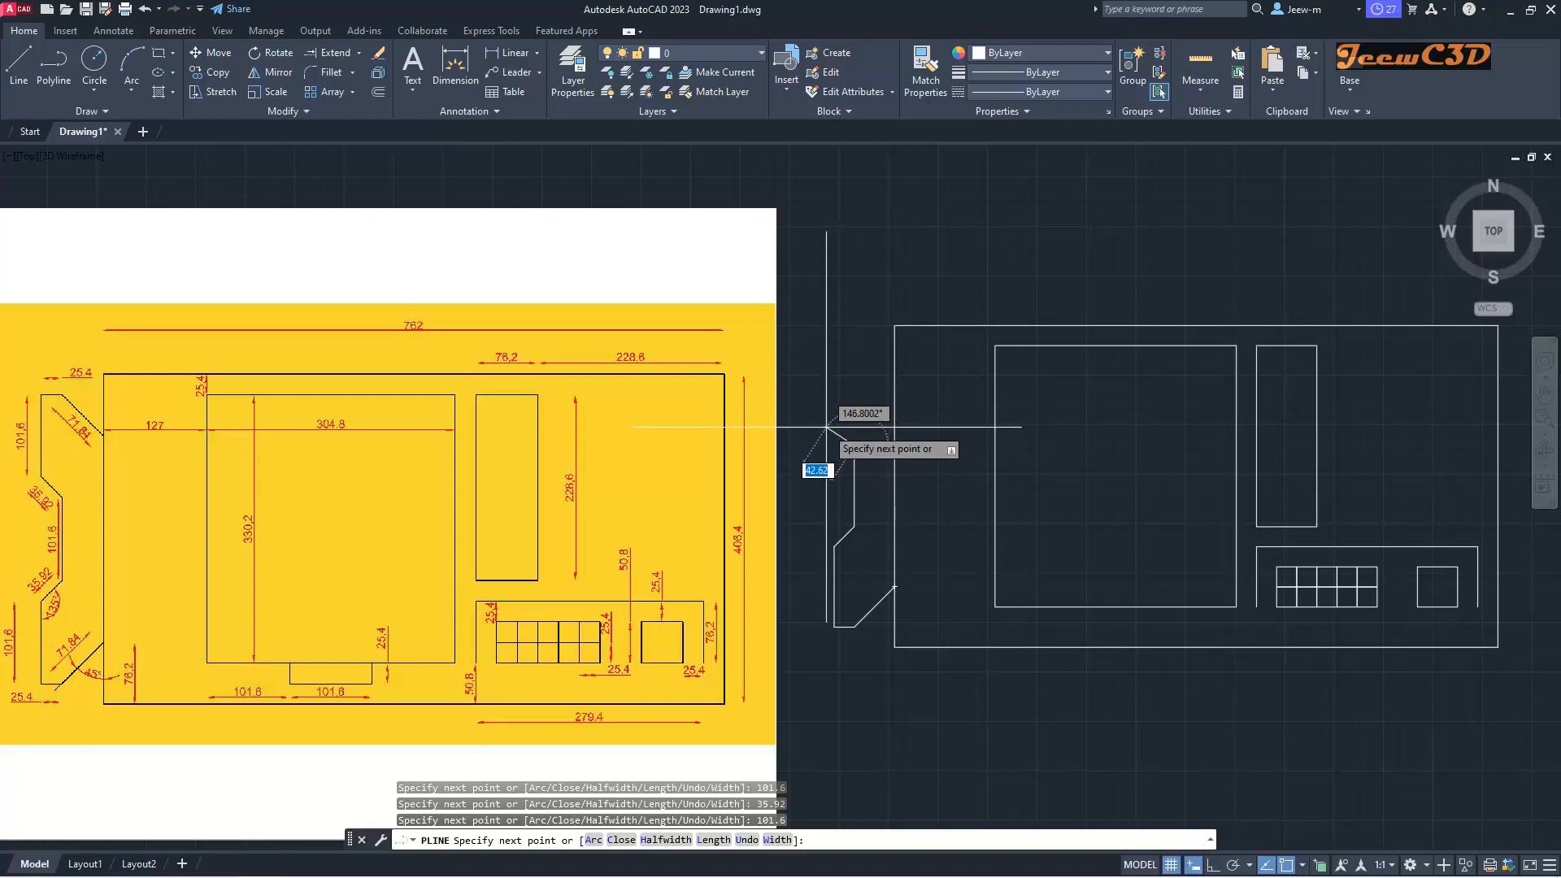
Step: Continue the polyline with a 35.92 segment up-left at 135° and a 101.6 segment straight up
type("35.92")
key("Tab")
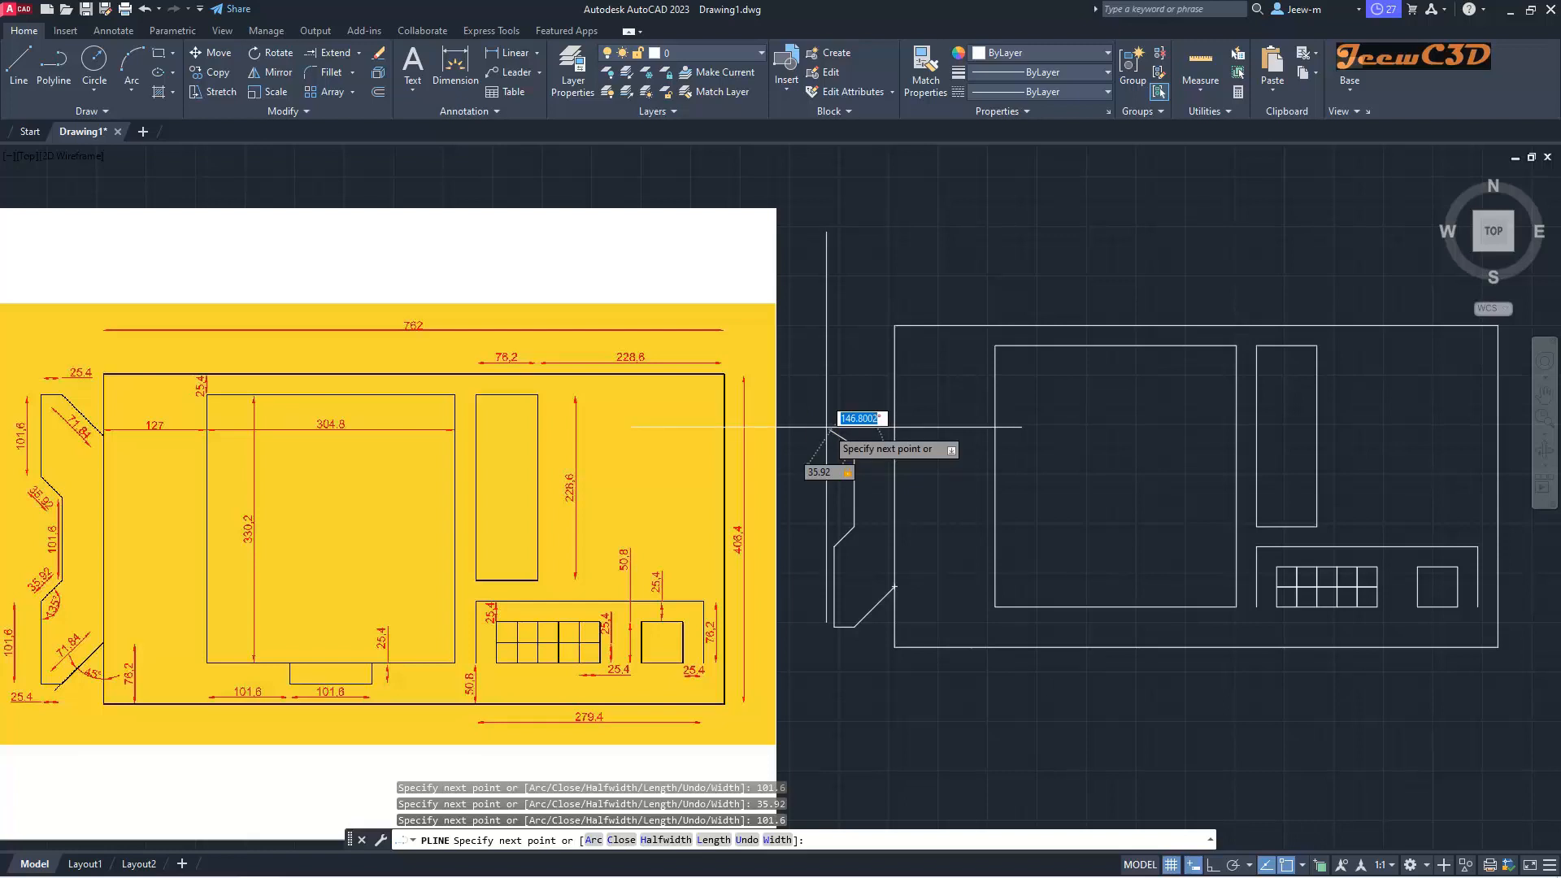
type("135")
key("Return")
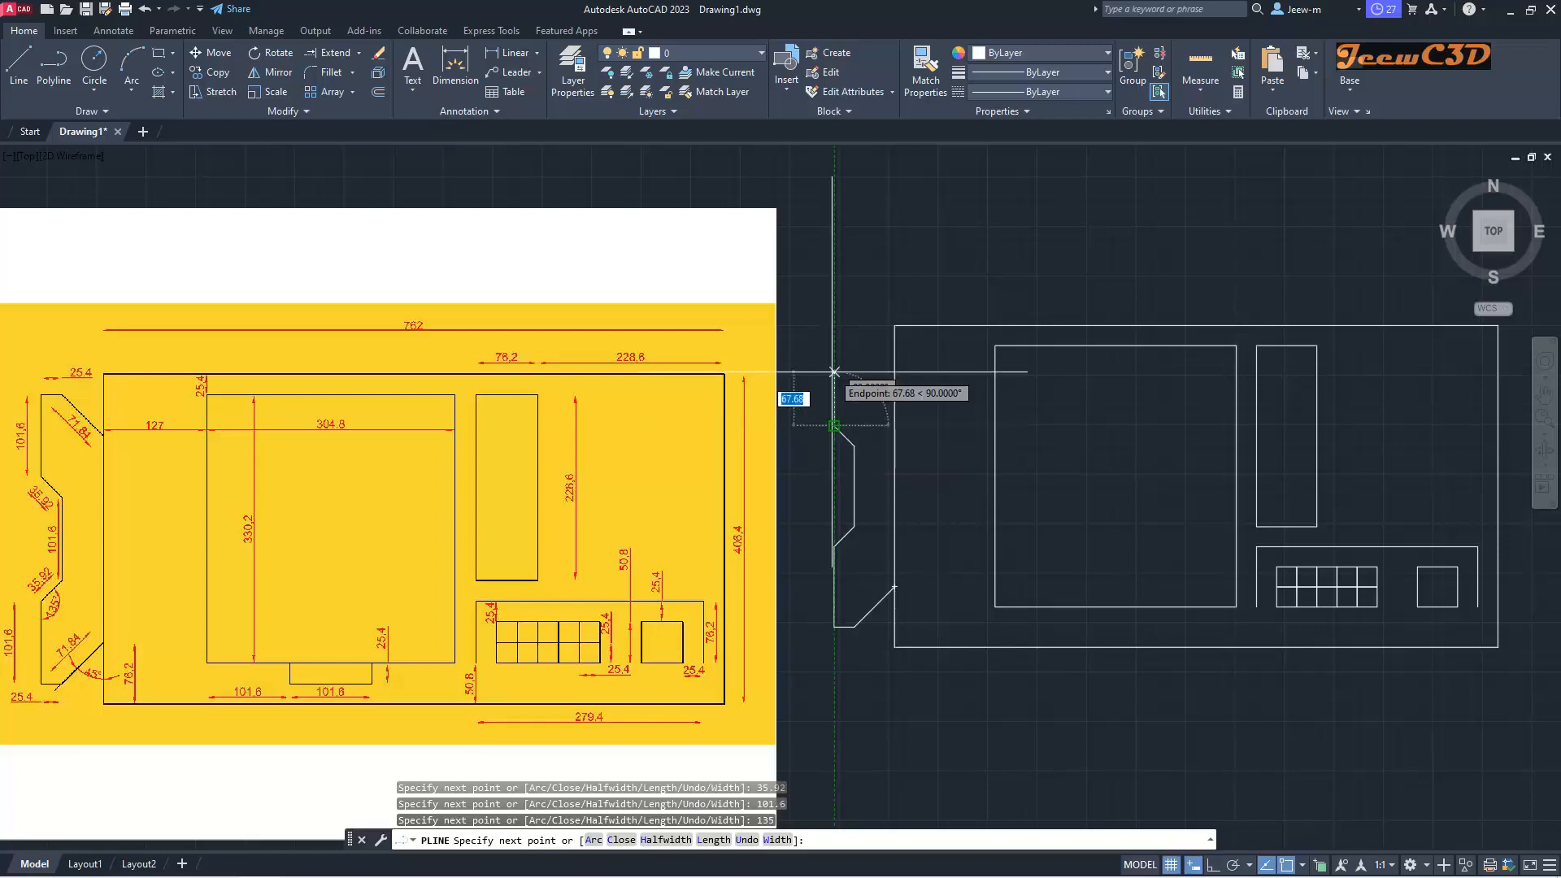
type("101.6")
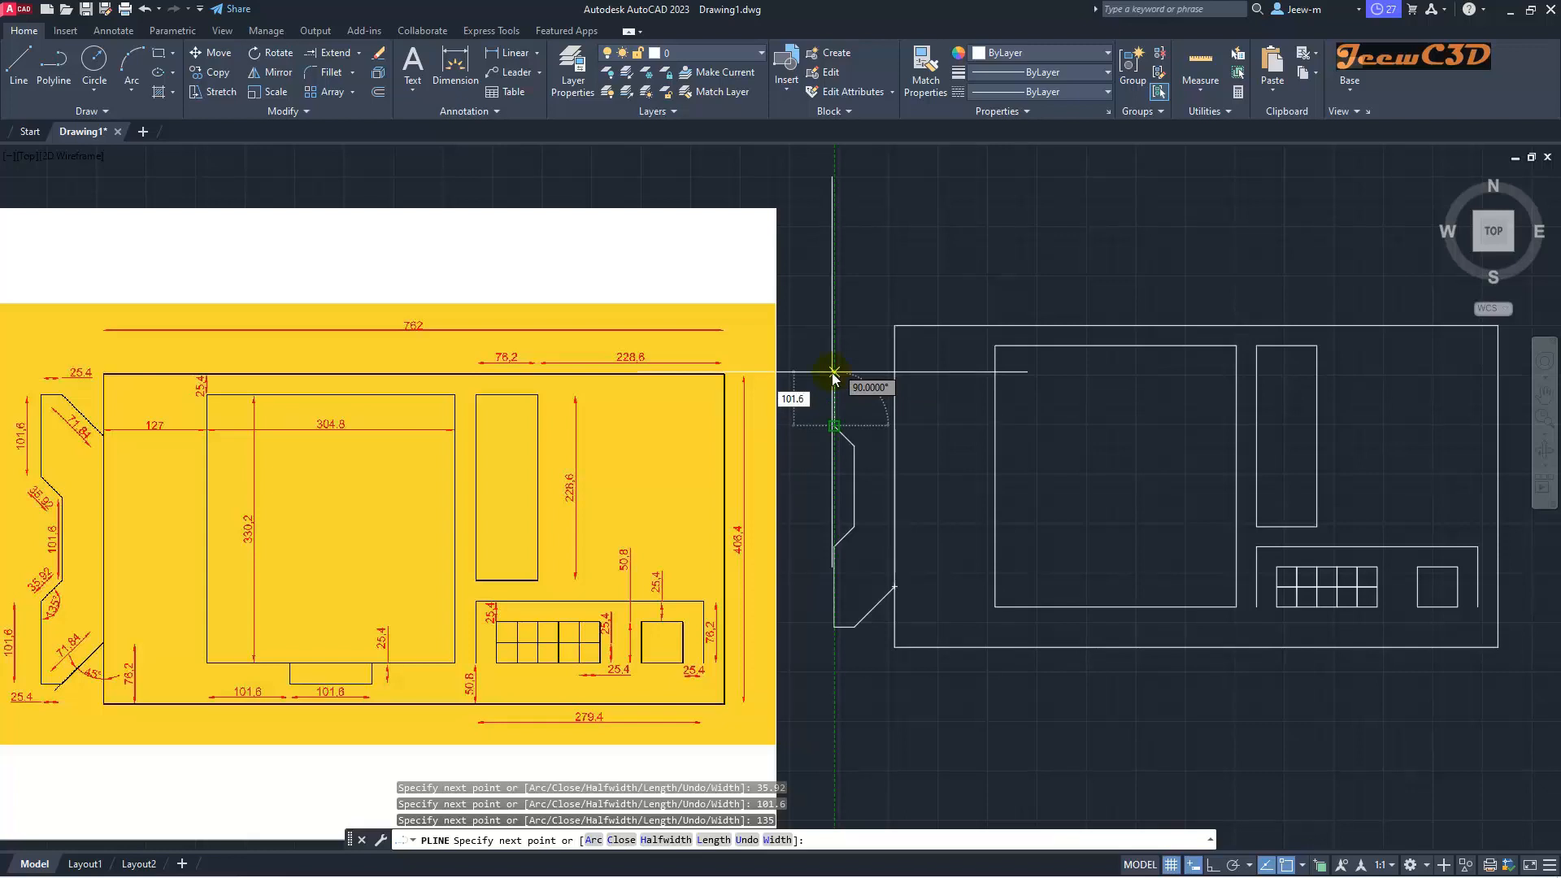
key("Return")
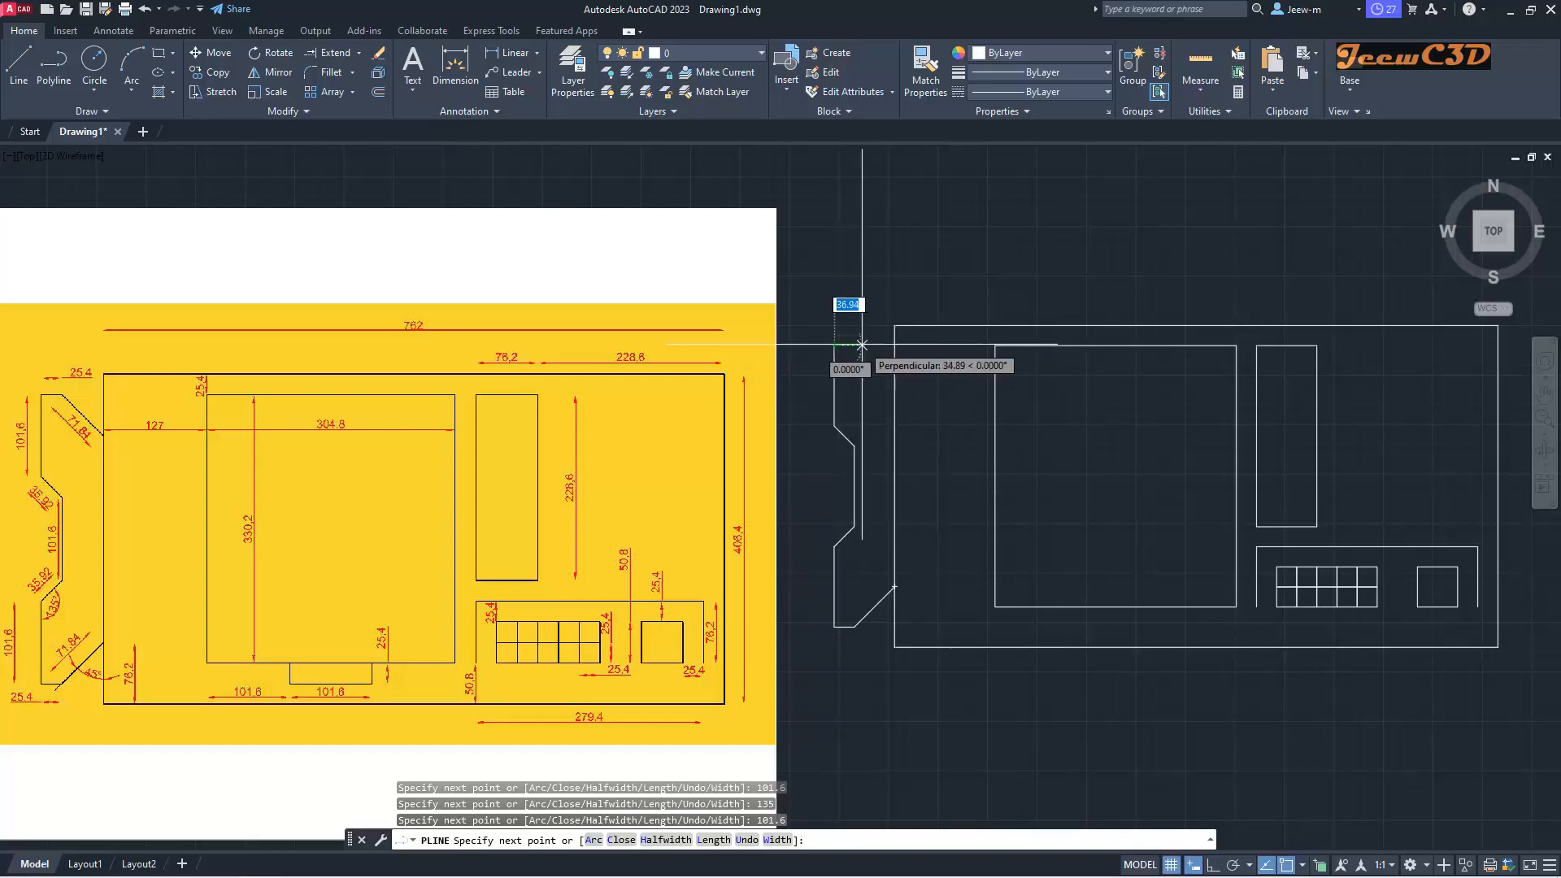
Step: Finish the polyline with a 25.4 segment to the right and a 71.84 segment down-right at 45° to the outer rectangle's left edge
type("25.4")
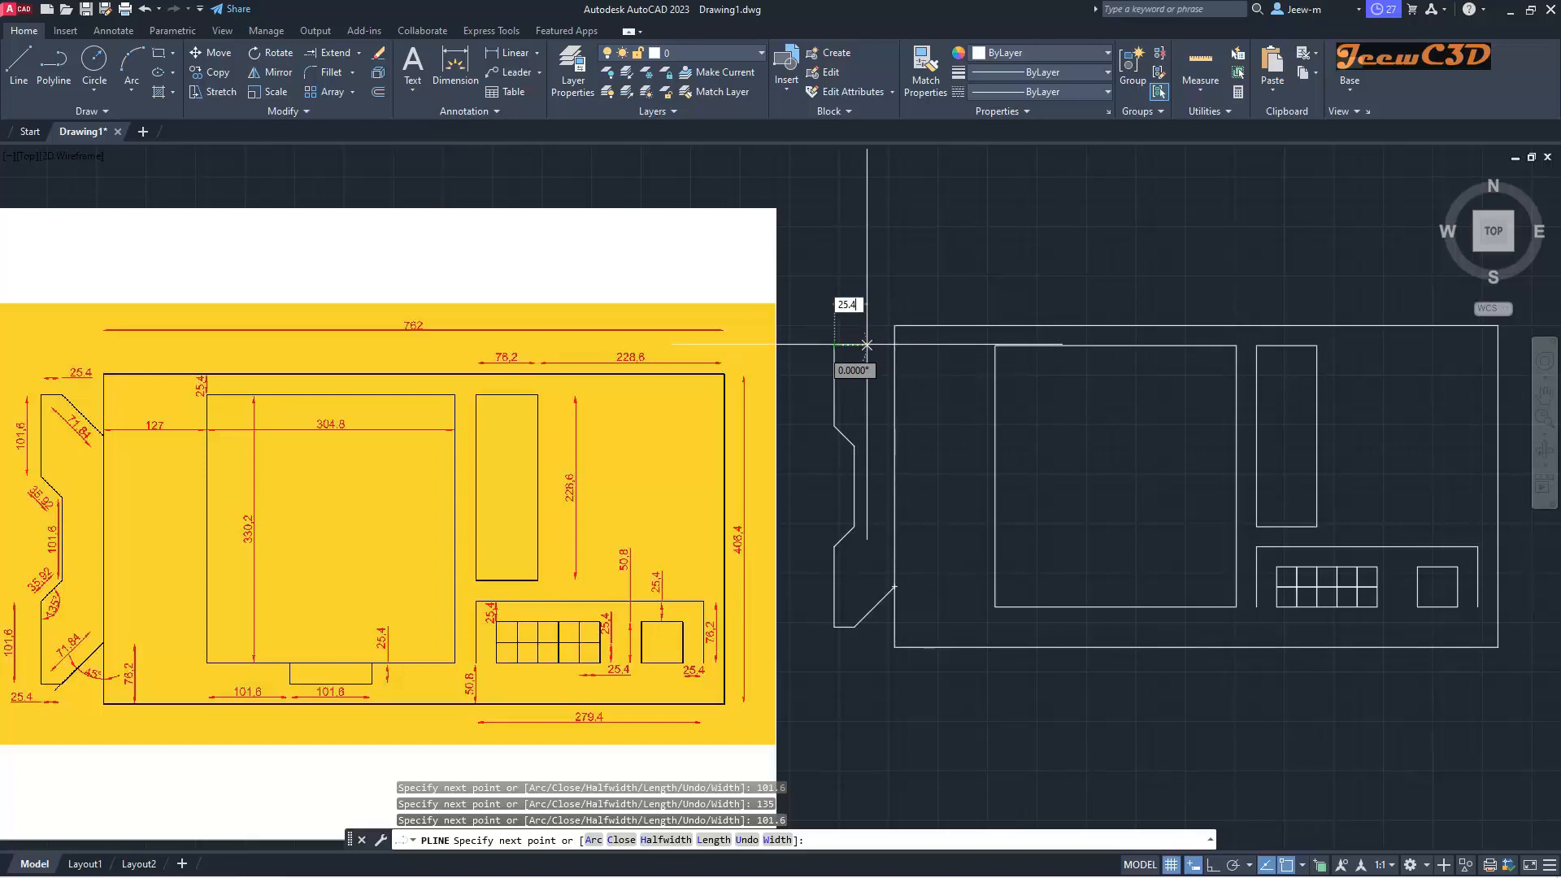
key("Return")
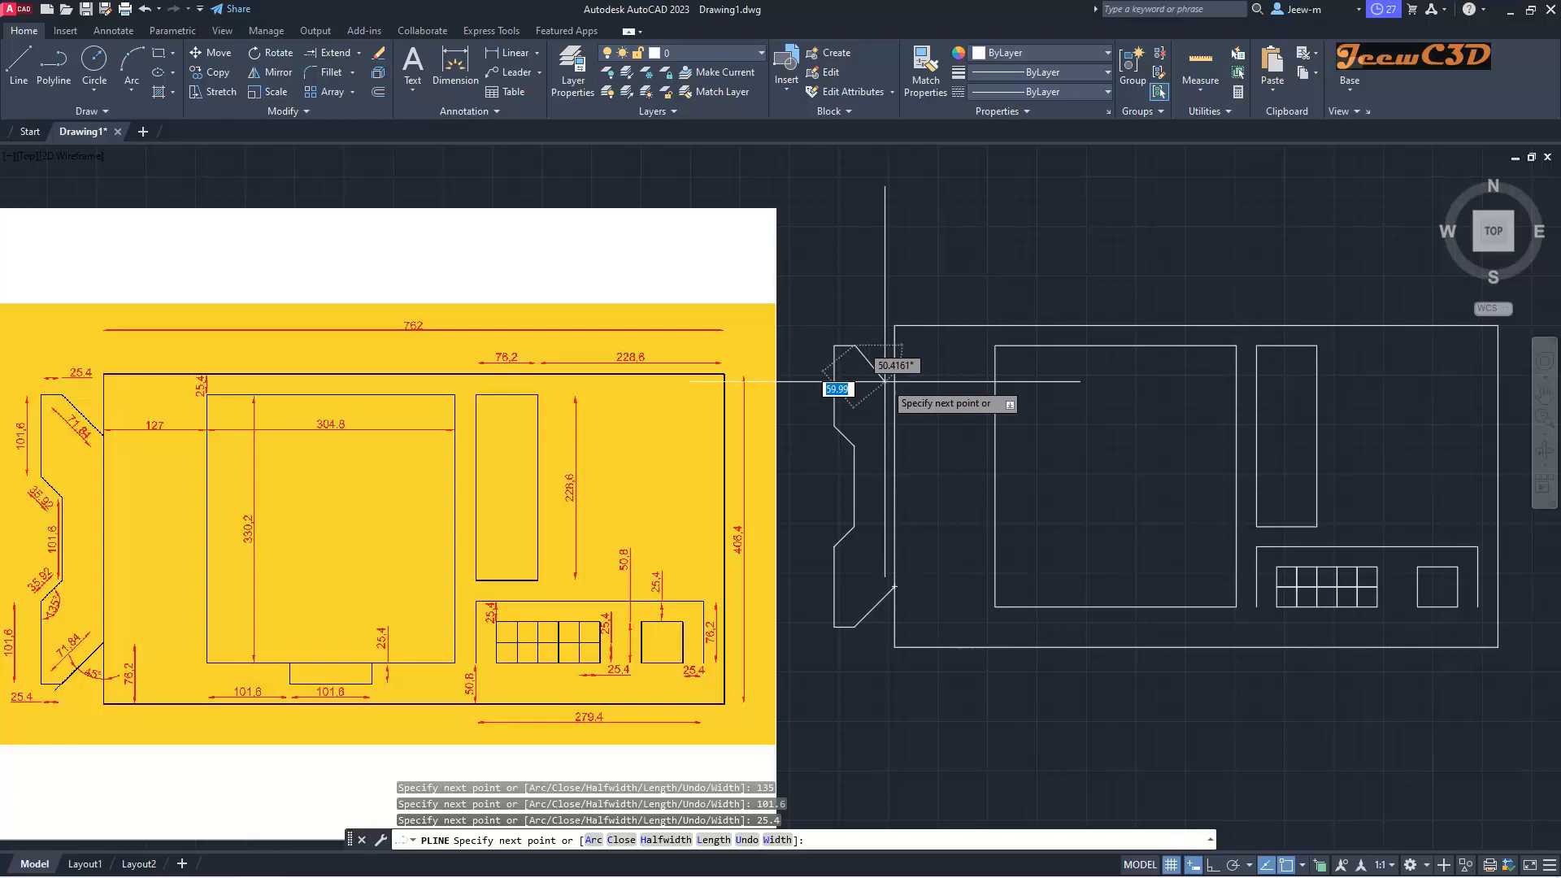
type("71.84")
key("Tab")
type("45")
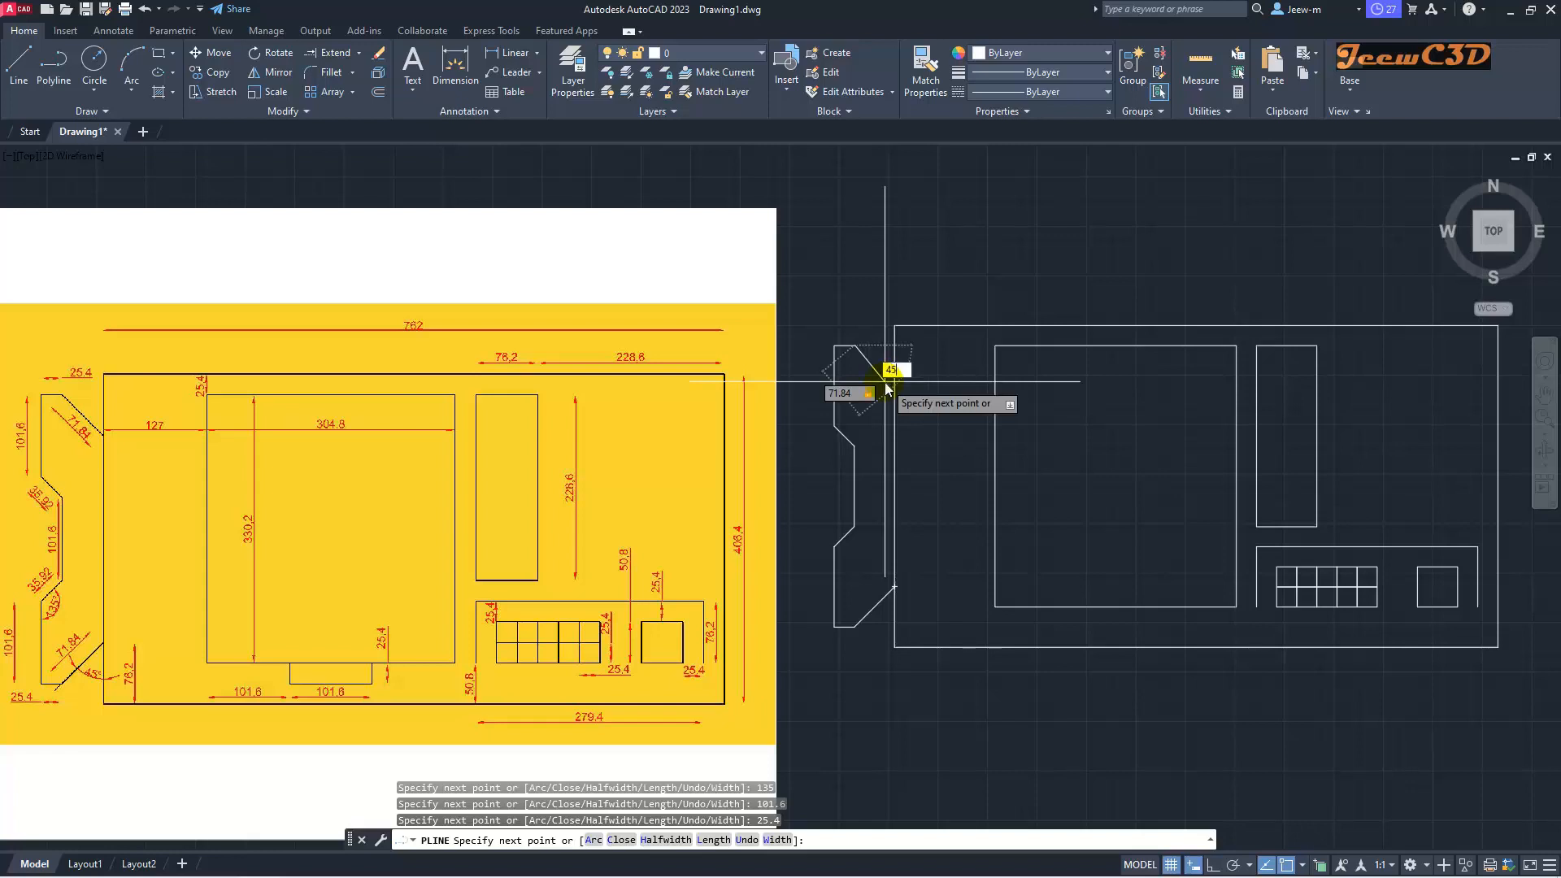
key("Return")
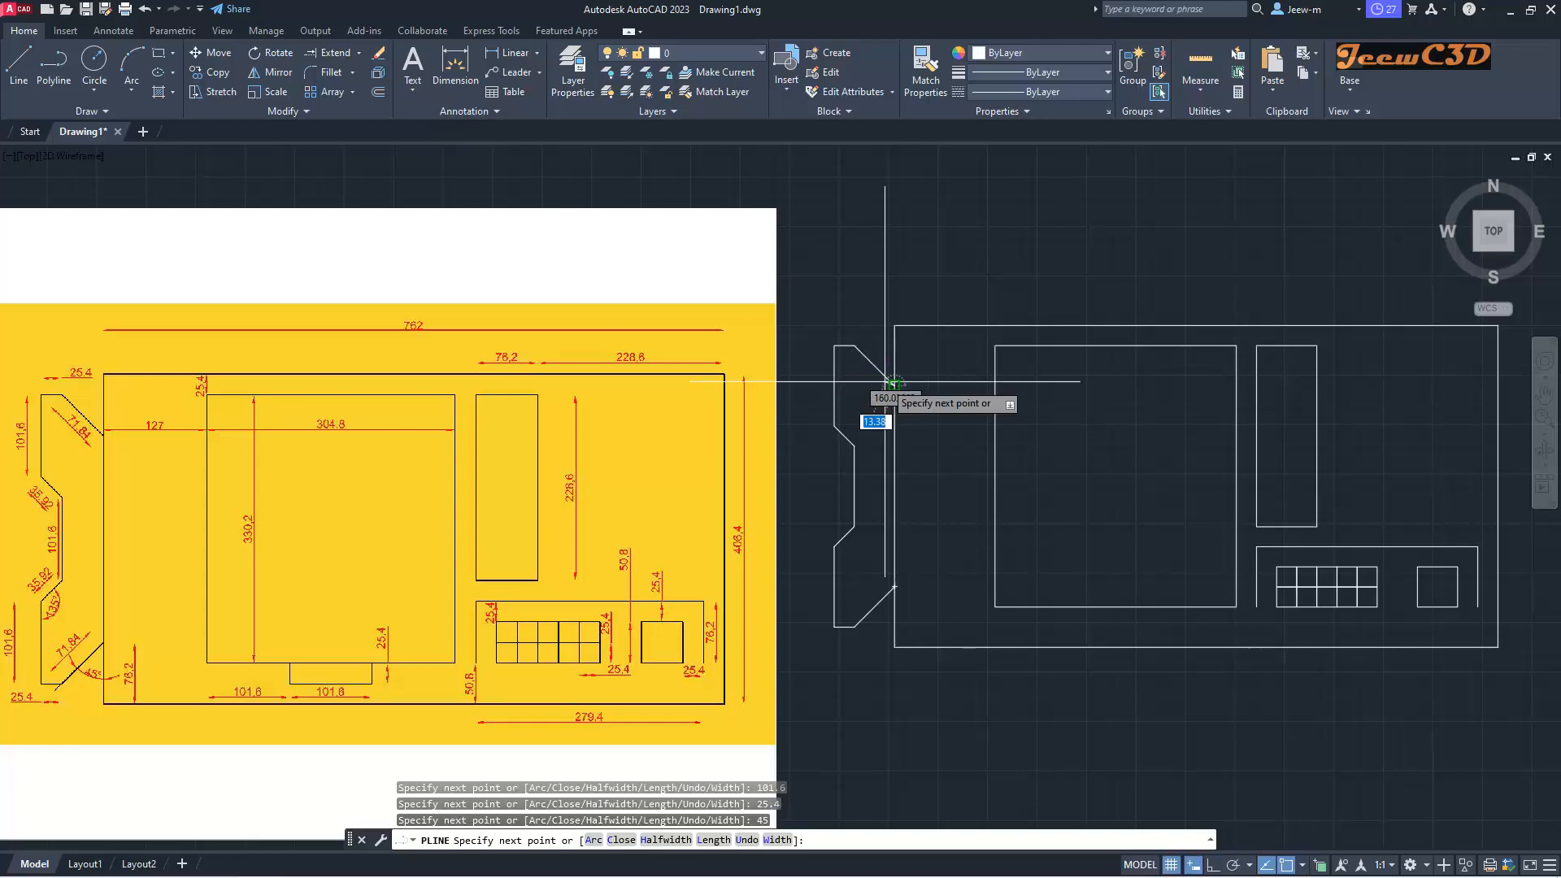
key("Return")
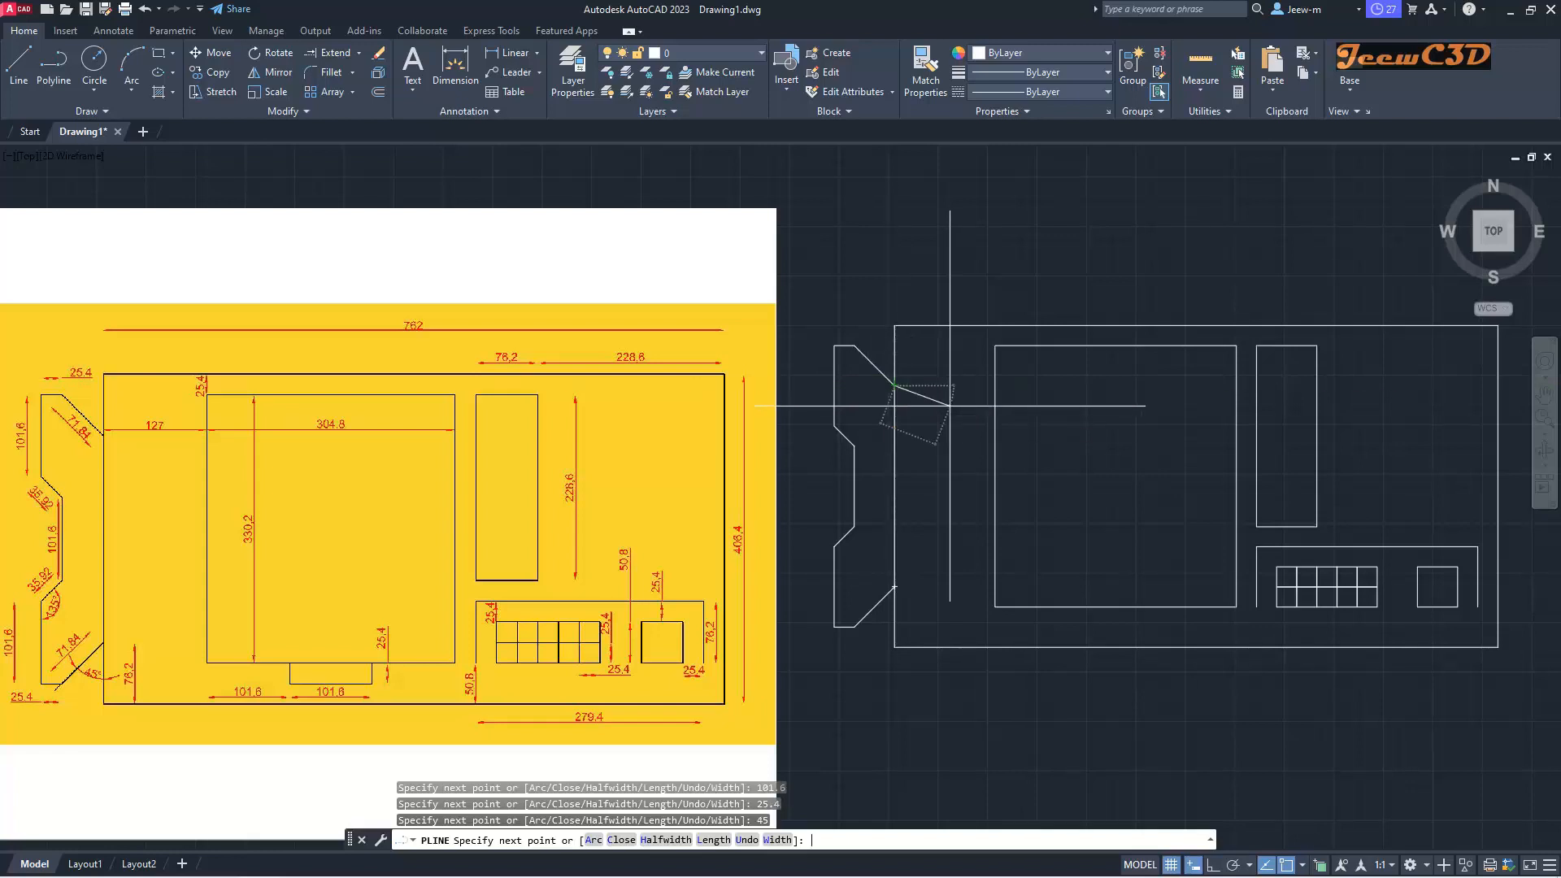